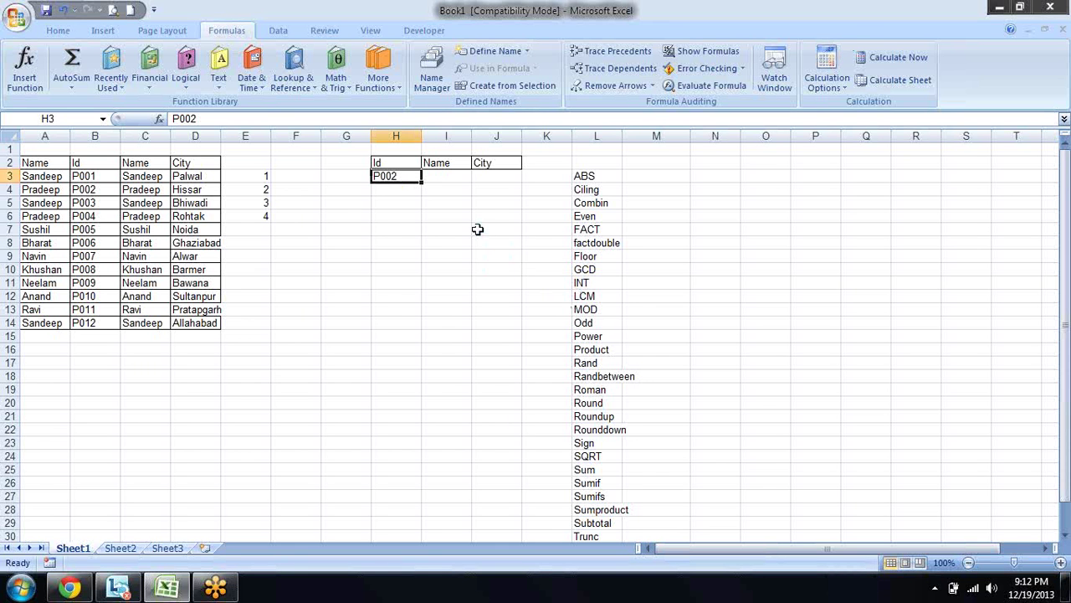
# Browse the Lookup & Reference function list without choosing a function.
pyautogui.click(293, 80)
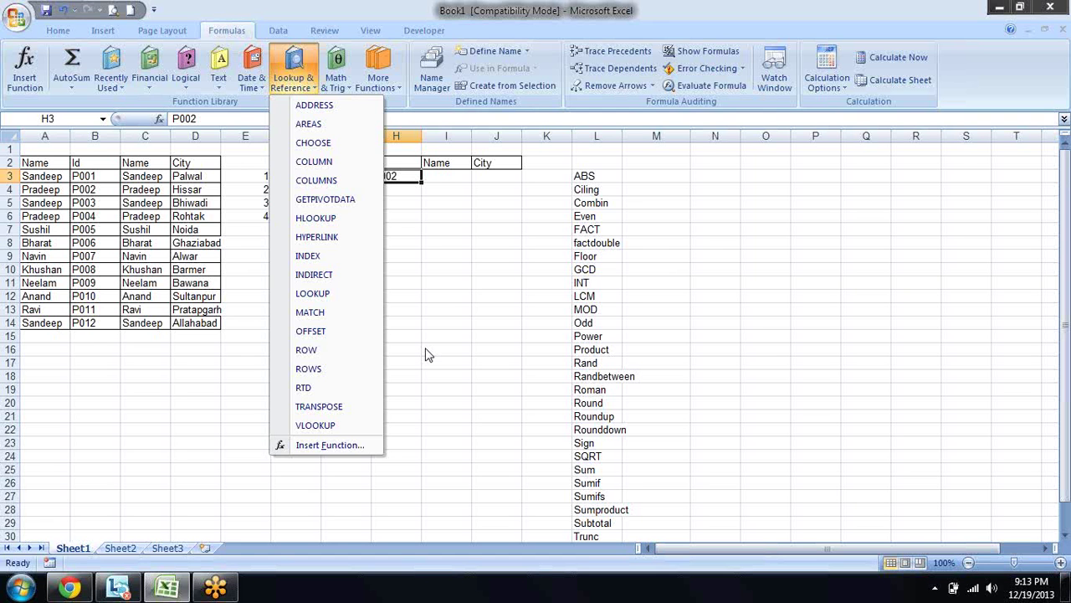
pyautogui.click(448, 186)
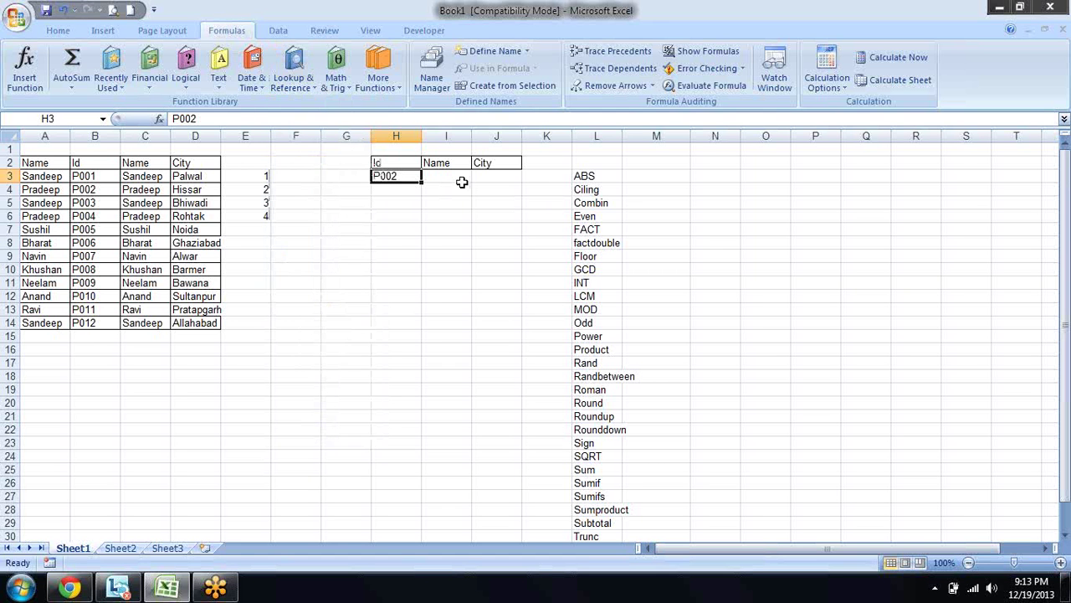
pyautogui.click(307, 87)
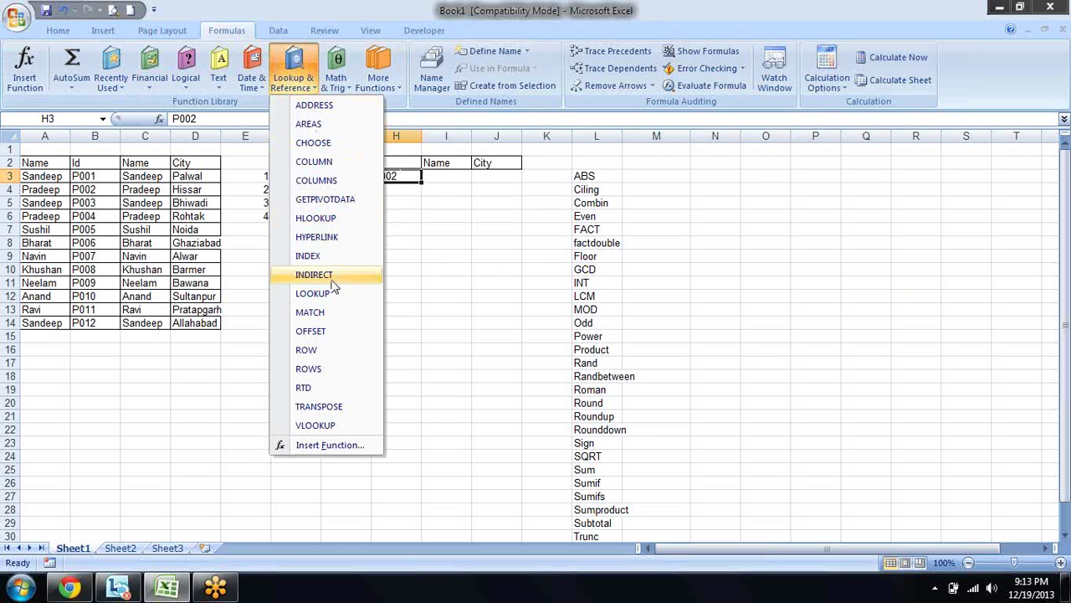
pyautogui.click(474, 224)
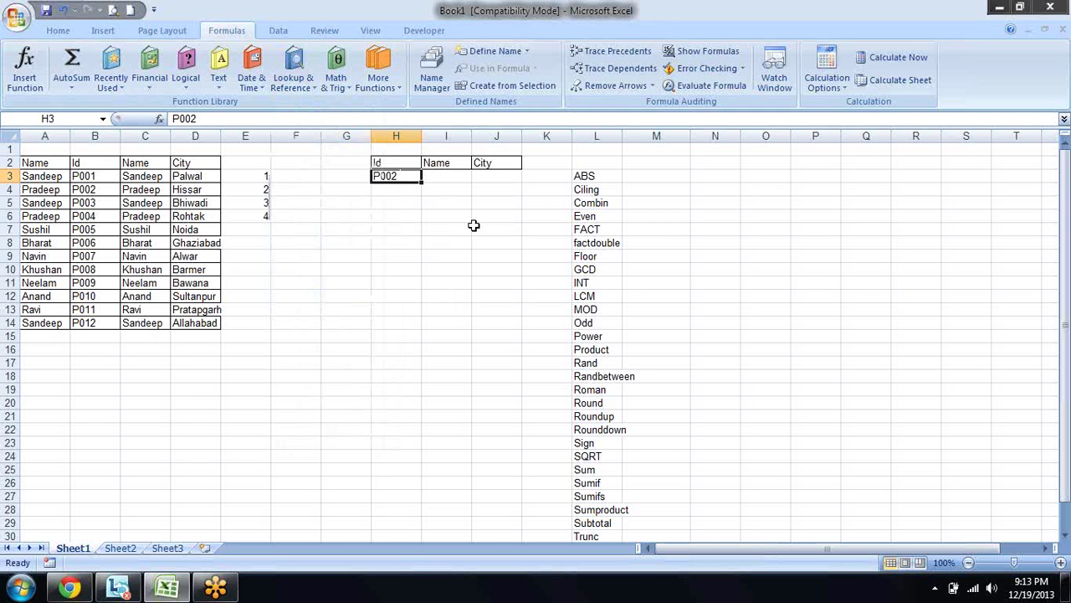
# Enter =LOOKUP(H3,B3:B14,C3:C14) in I3 so the Id P002 returns Pradeep.
pyautogui.press('Tab')
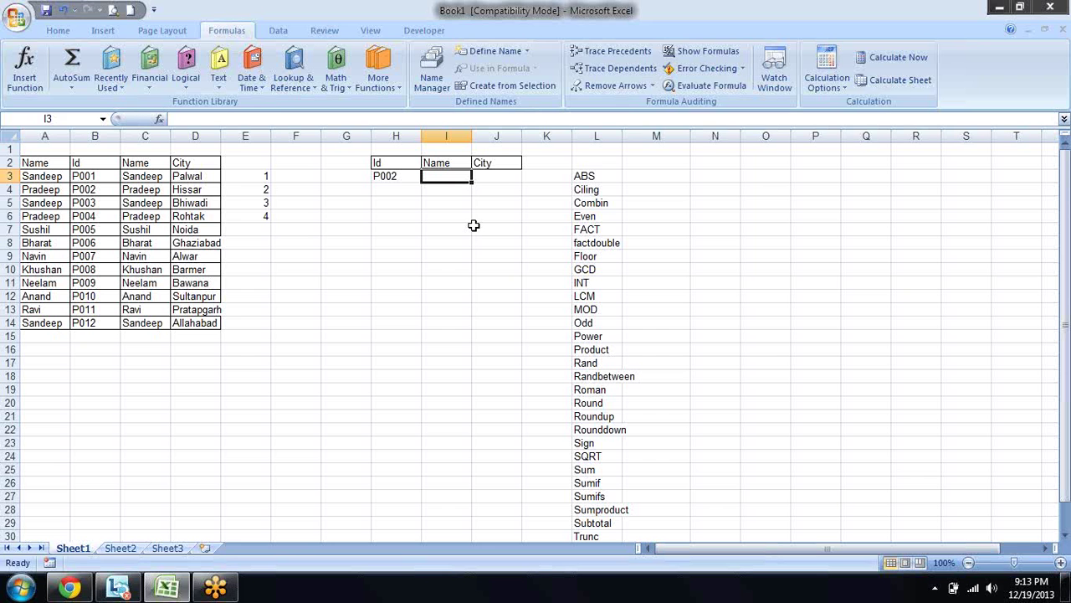
pyautogui.write('=l')
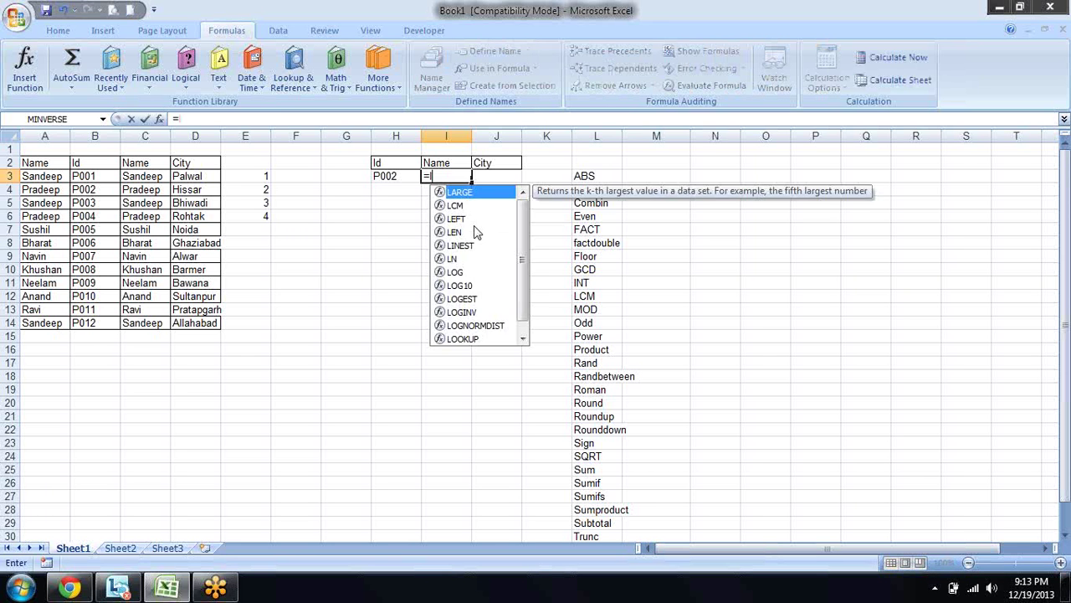
pyautogui.write('oo')
pyautogui.press('Tab')
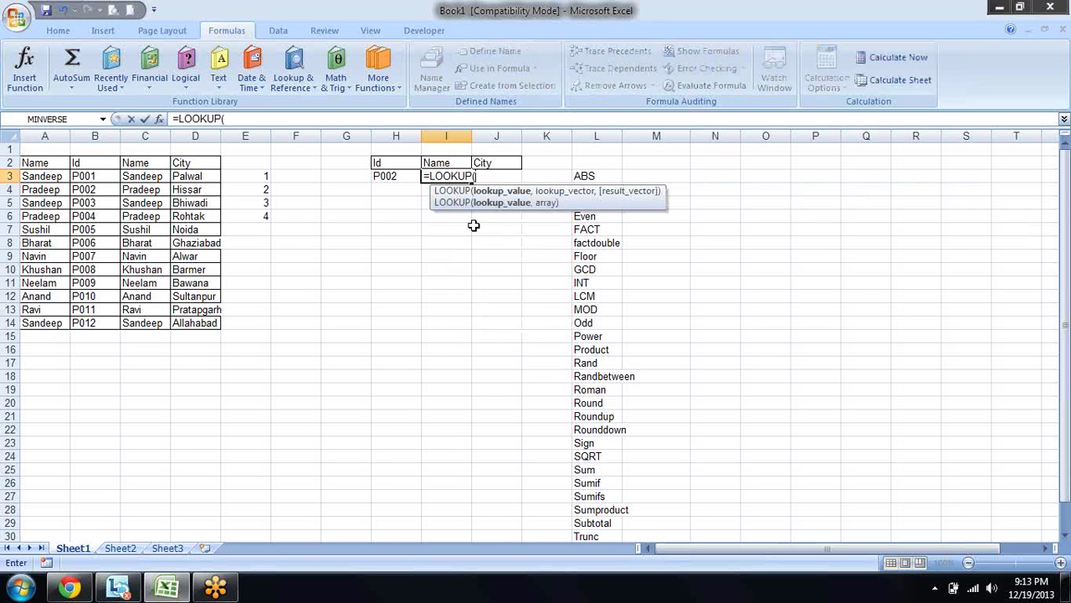
pyautogui.press('Left')
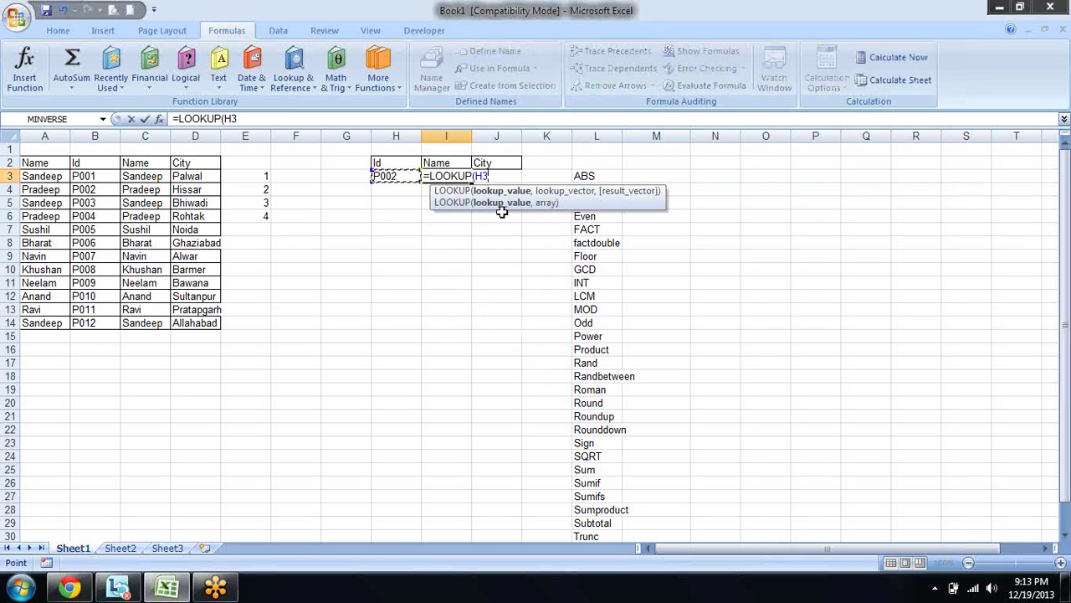
pyautogui.write(',')
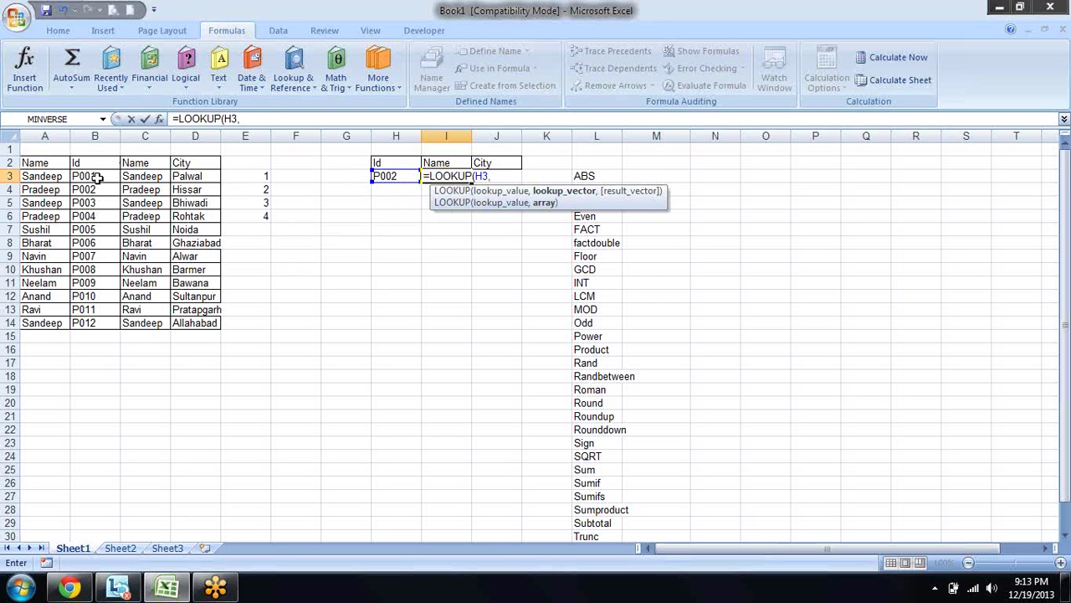
pyautogui.moveTo(100, 178); pyautogui.dragTo(105, 323)
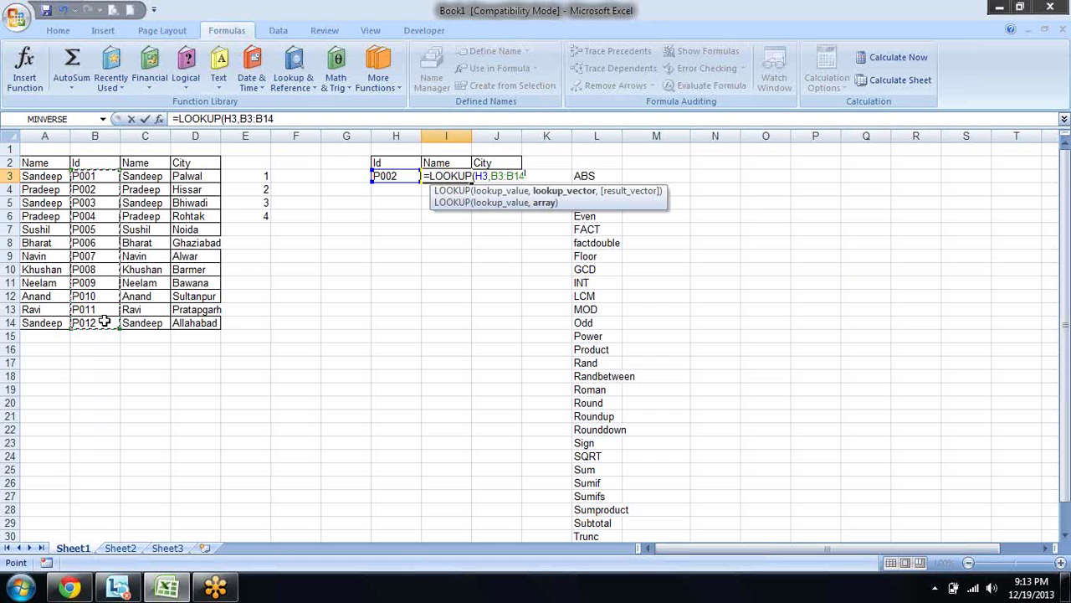
pyautogui.write(',')
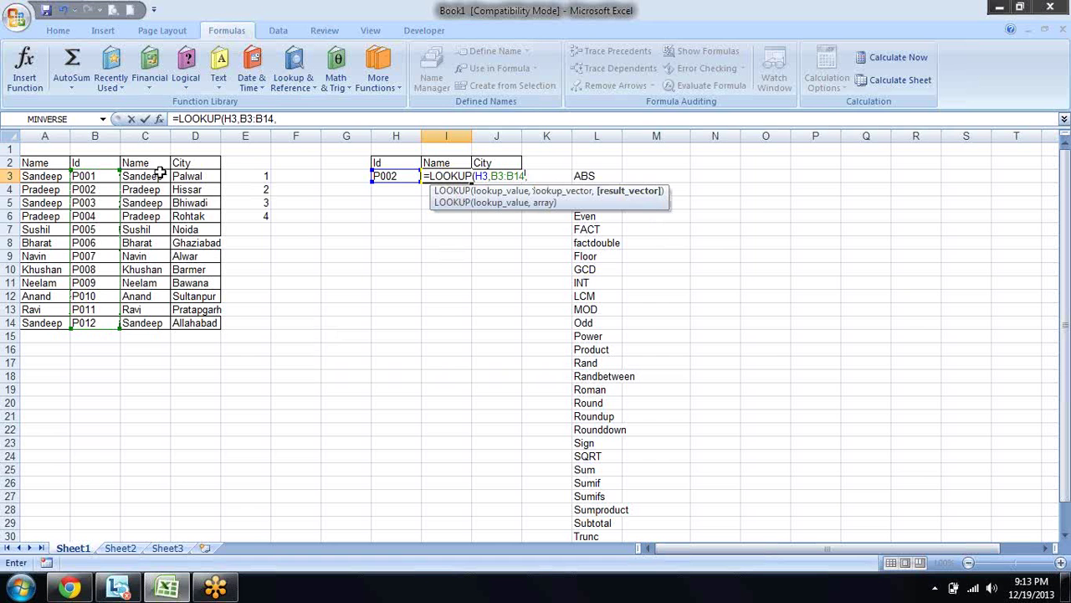
pyautogui.moveTo(161, 175); pyautogui.dragTo(159, 323)
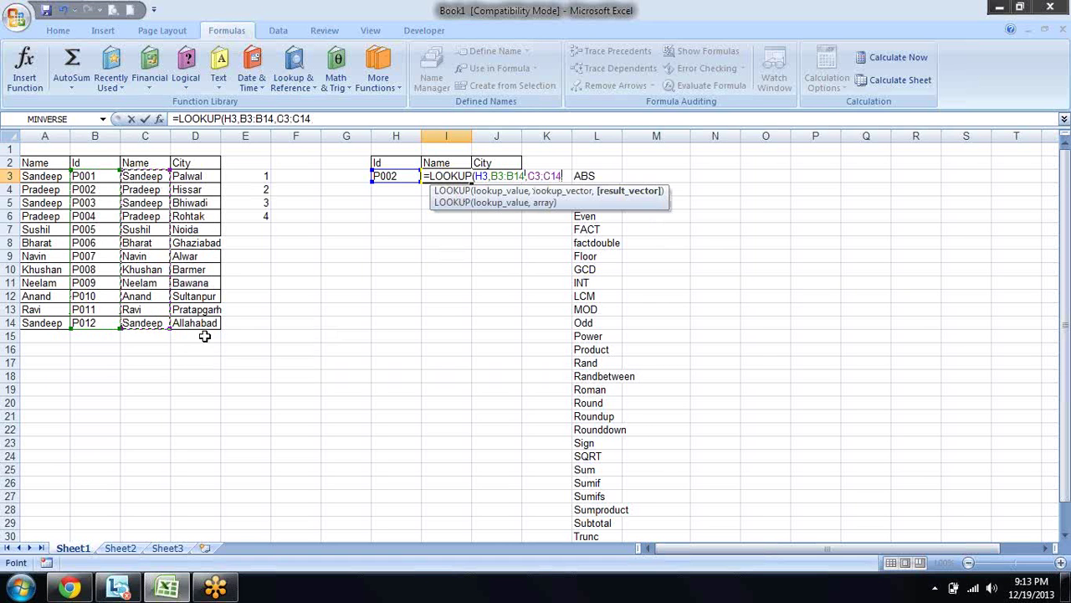
pyautogui.write(')')
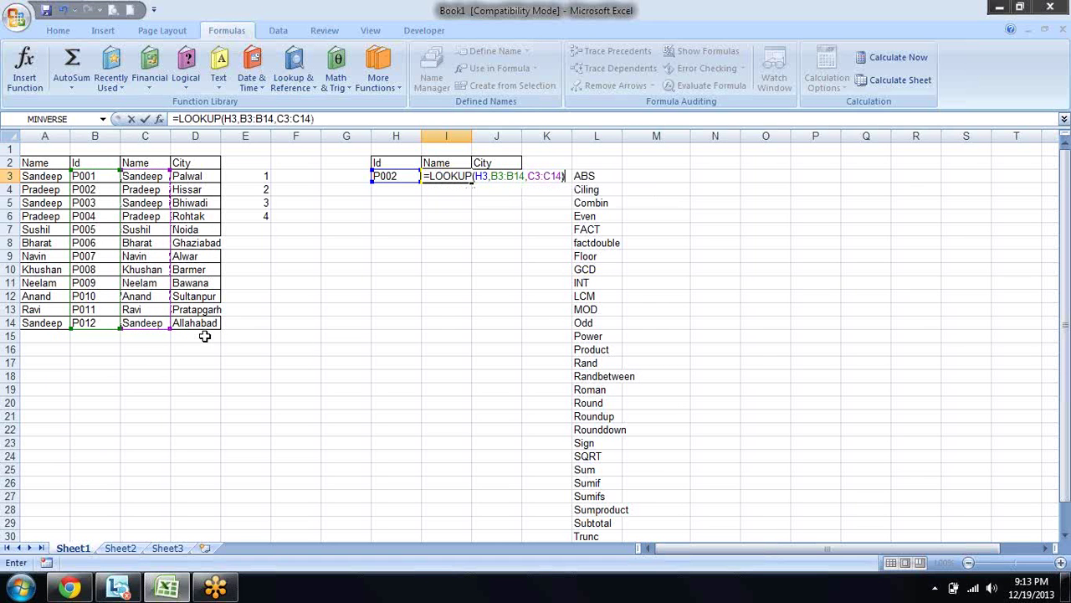
pyautogui.press('Return')
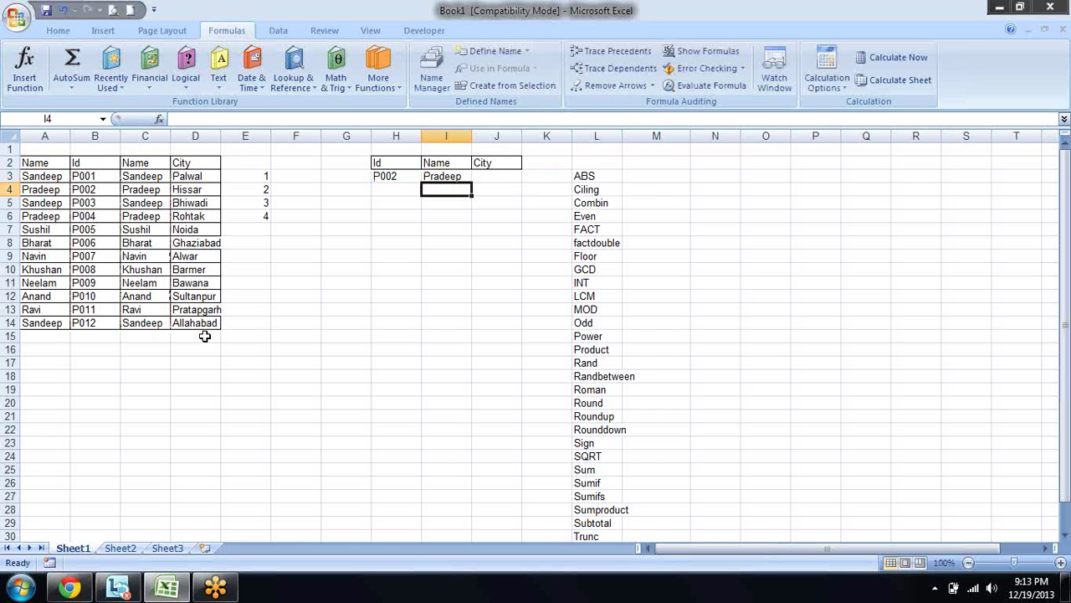
pyautogui.press('Up')
# Shift the I3 lookup's result range to A3:A14, then select H3:I3.
pyautogui.press('F2')
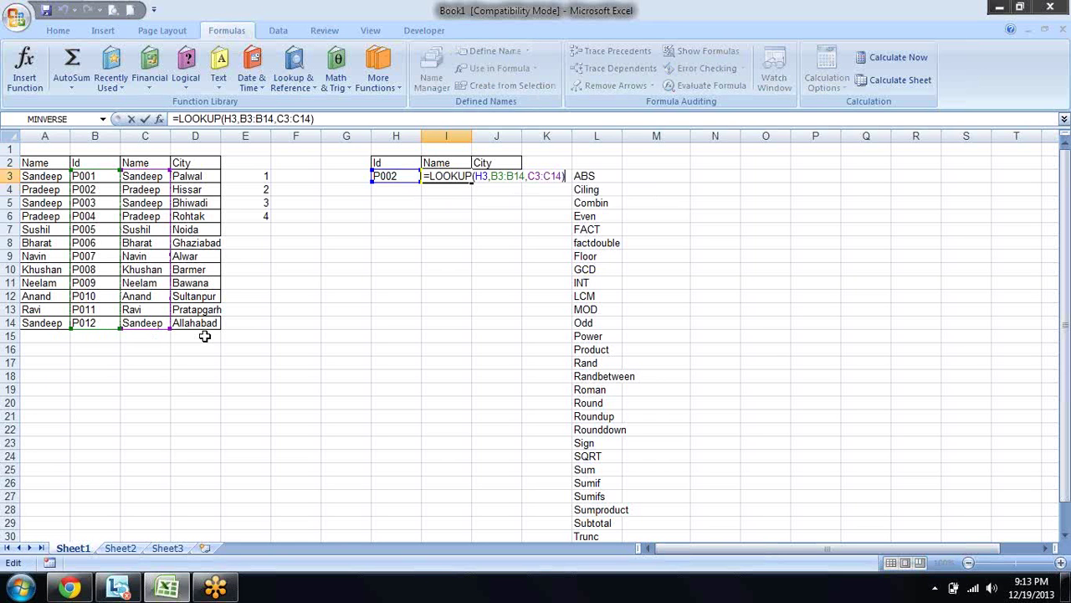
pyautogui.click(547, 177)
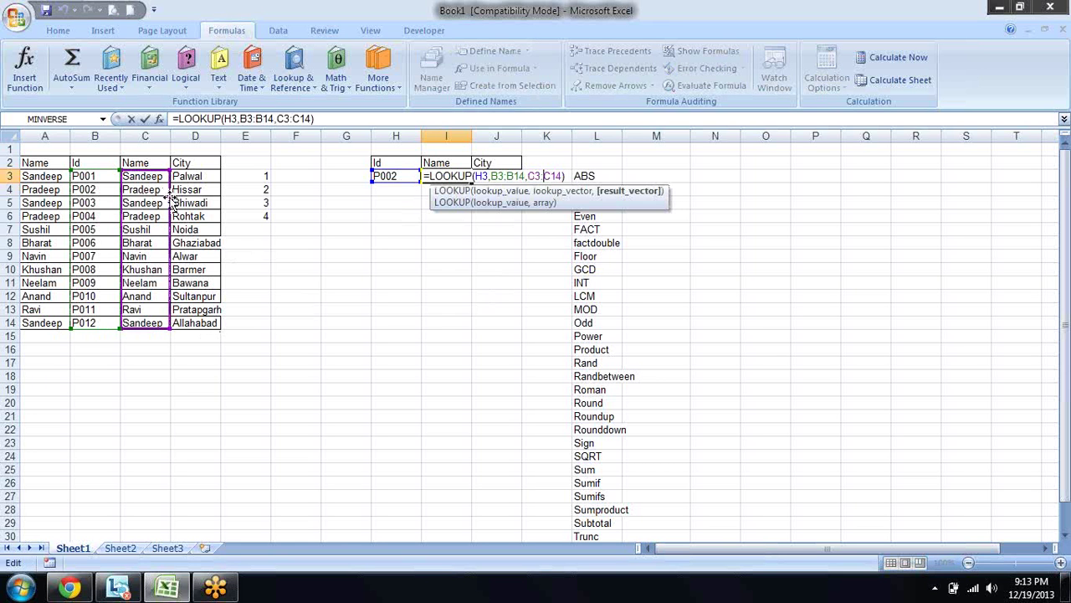
pyautogui.moveTo(172, 193); pyautogui.dragTo(26, 208)
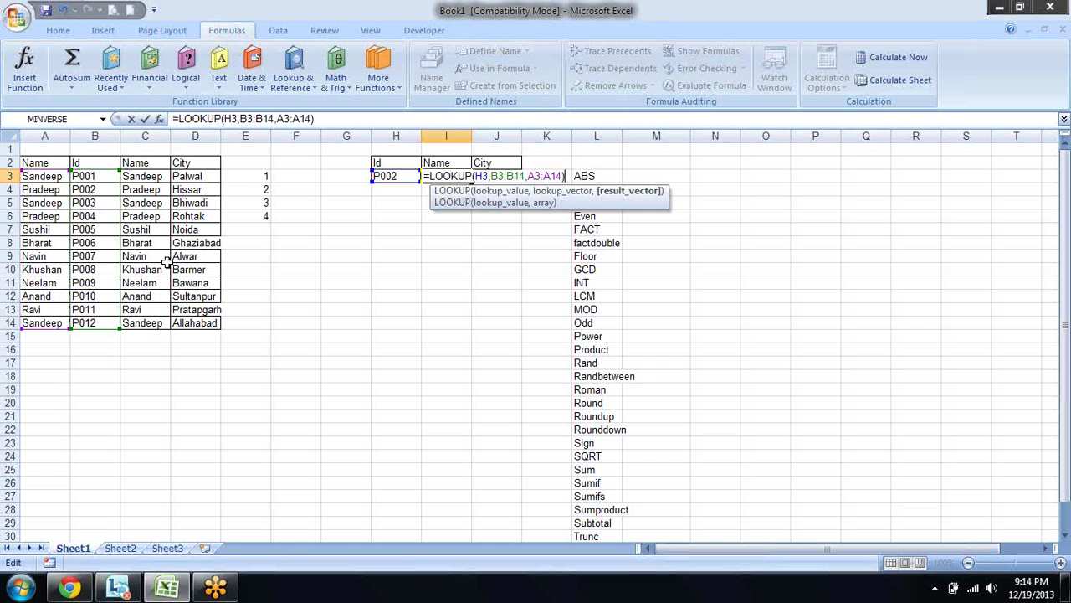
pyautogui.press('Return')
pyautogui.press('Up')
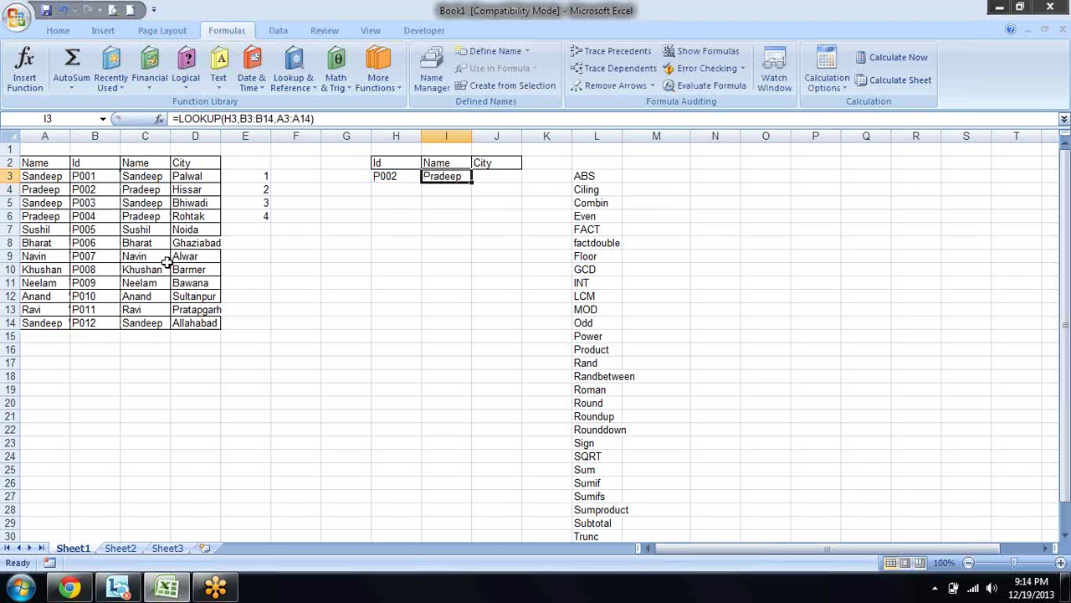
pyautogui.press('Left')
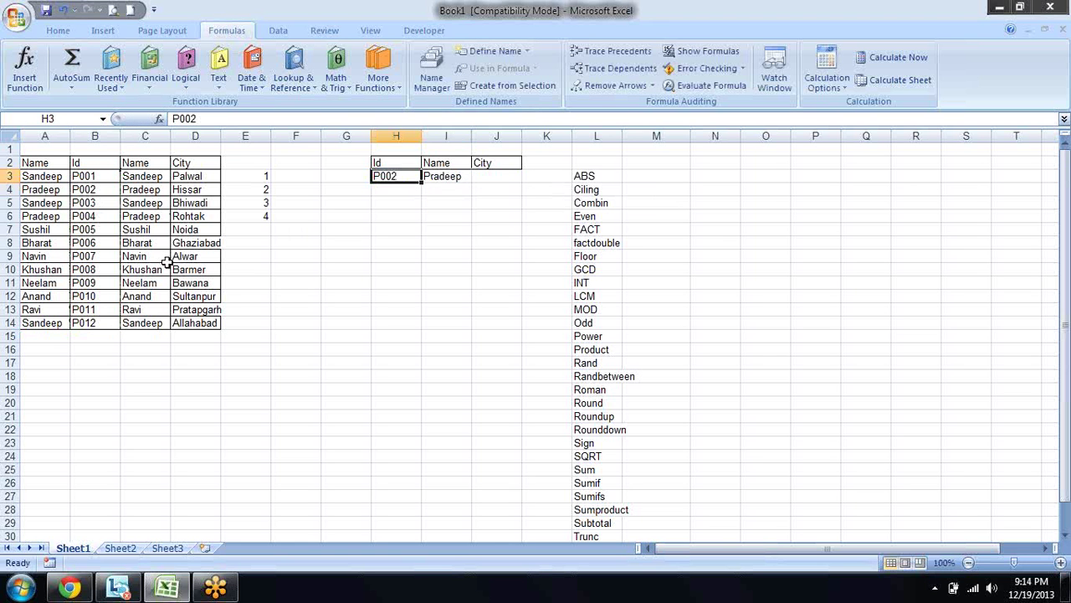
pyautogui.hotkey('shift', 'Right')
# Clear the test Id and lookup result from H3:I3.
pyautogui.press('Delete')
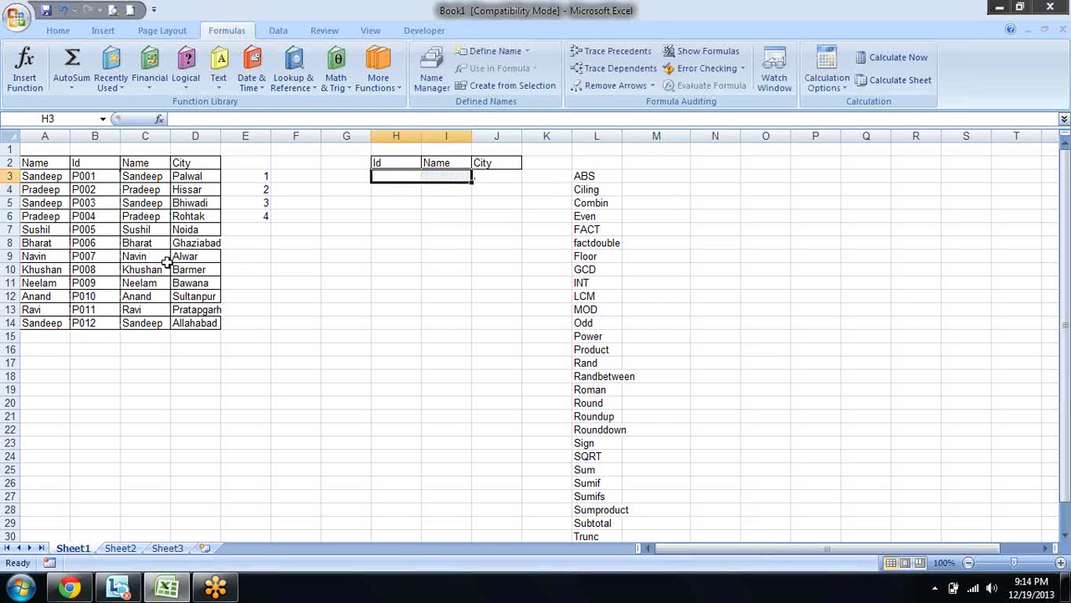
pyautogui.press('Down')
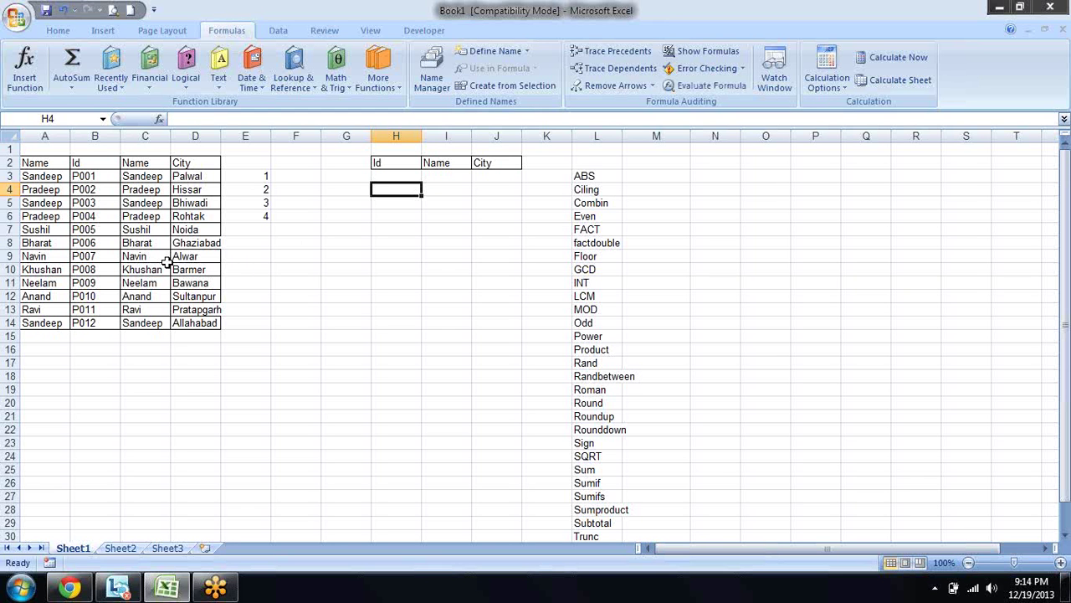
pyautogui.press('Right')
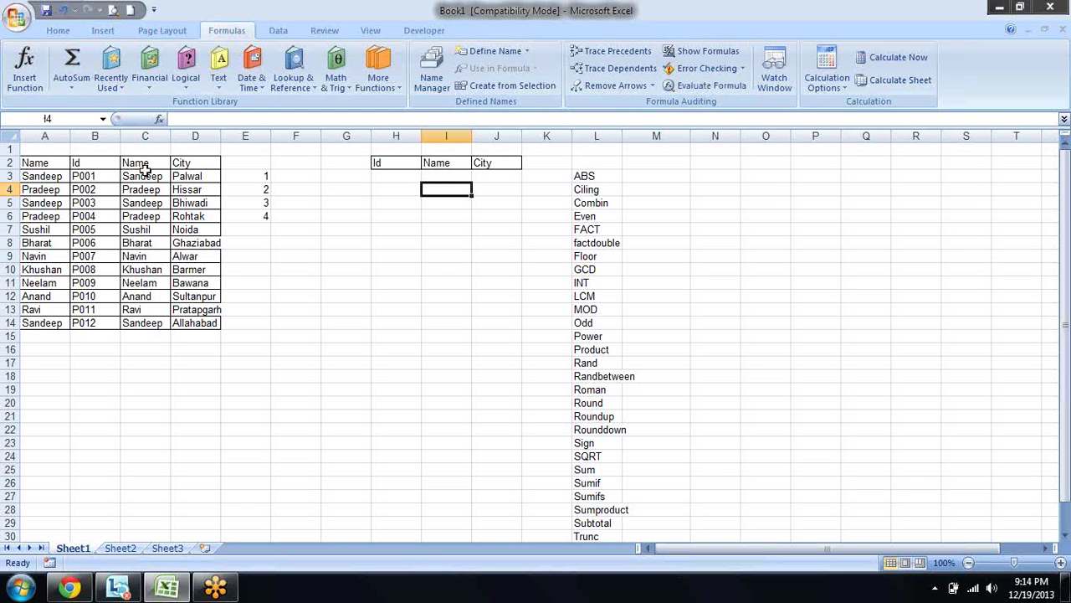
# Look through the Math & Trig function list without choosing, then select cell M4.
pyautogui.click(337, 83)
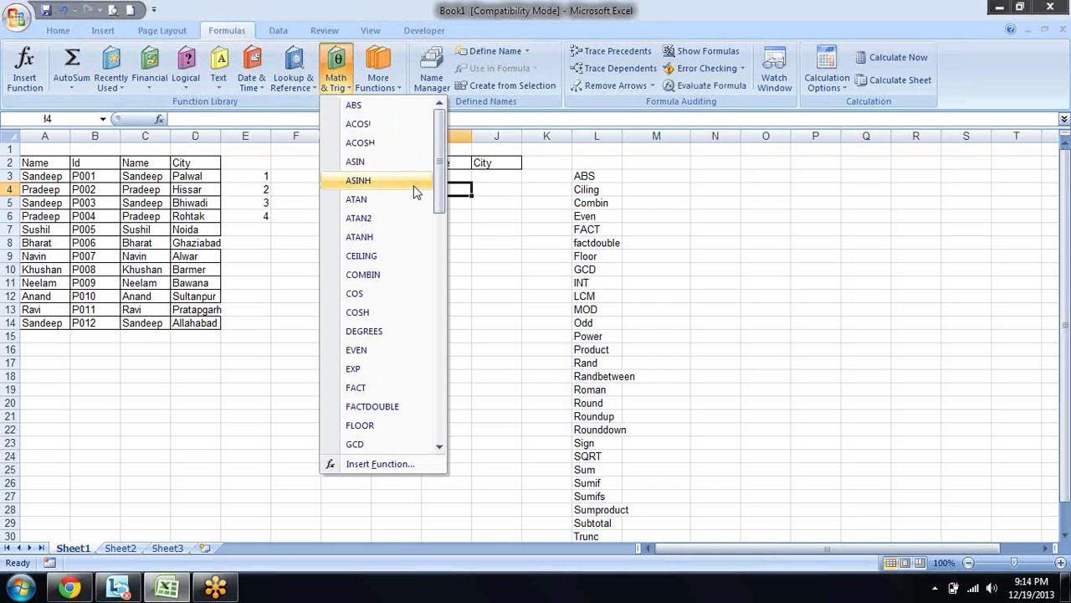
pyautogui.moveTo(440, 137)
pyautogui.mouseDown()
pyautogui.moveTo(442, 196)
pyautogui.moveTo(444, 88)
pyautogui.mouseUp()
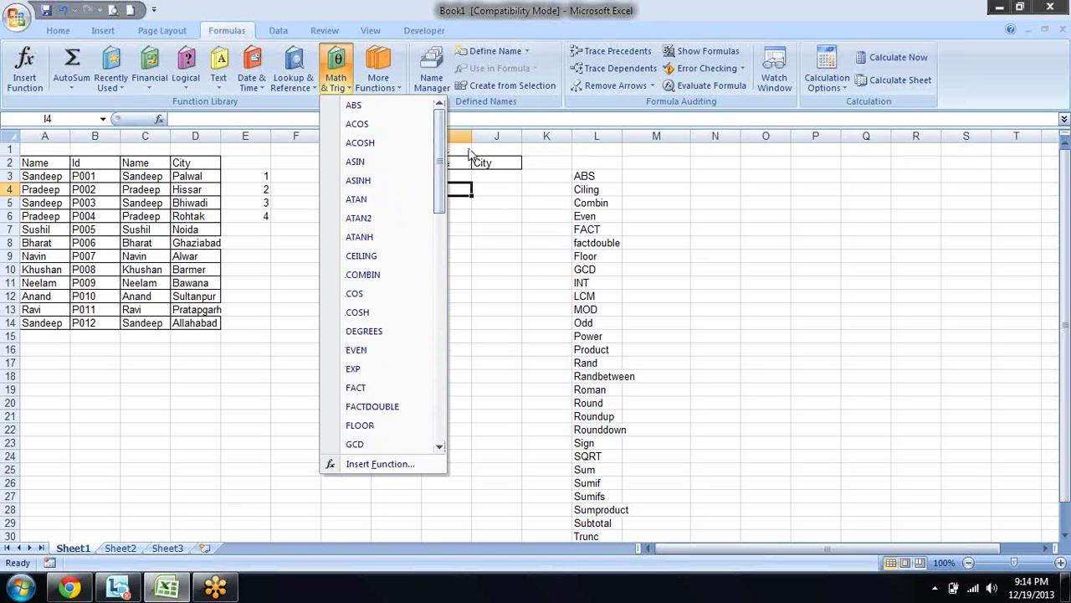
pyautogui.moveTo(443, 148); pyautogui.dragTo(440, 127)
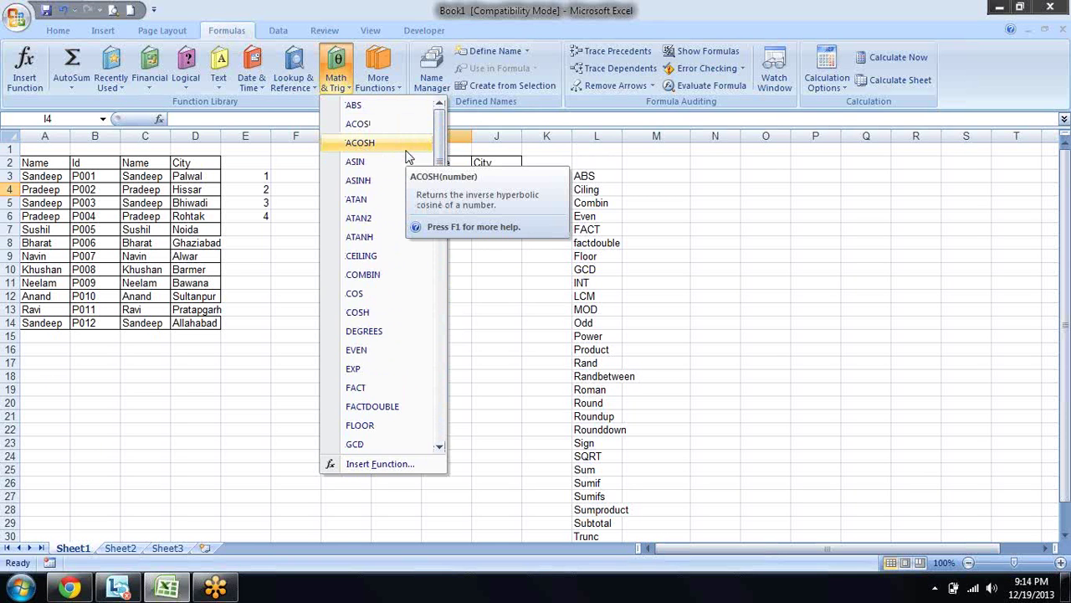
pyautogui.press('Down')
pyautogui.press('Down')
pyautogui.press('Down')
pyautogui.press('Down')
pyautogui.press('Down')
pyautogui.press('Down')
pyautogui.press('Down')
pyautogui.press('Down')
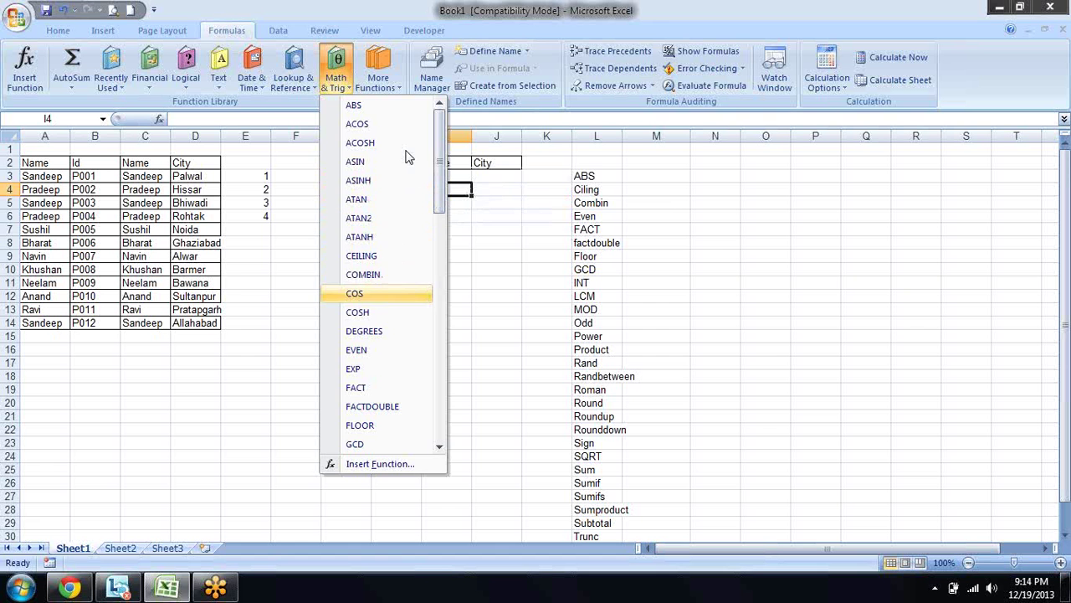
pyautogui.press('Up')
pyautogui.press('Up')
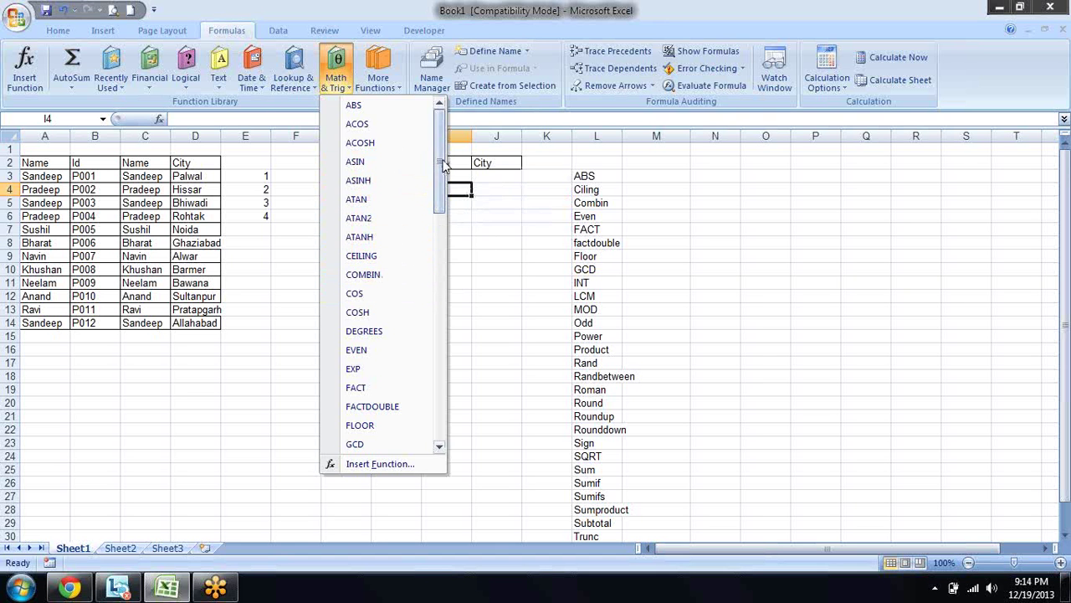
pyautogui.moveTo(439, 163)
pyautogui.mouseDown()
pyautogui.moveTo(451, 368)
pyautogui.moveTo(461, 385)
pyautogui.mouseUp()
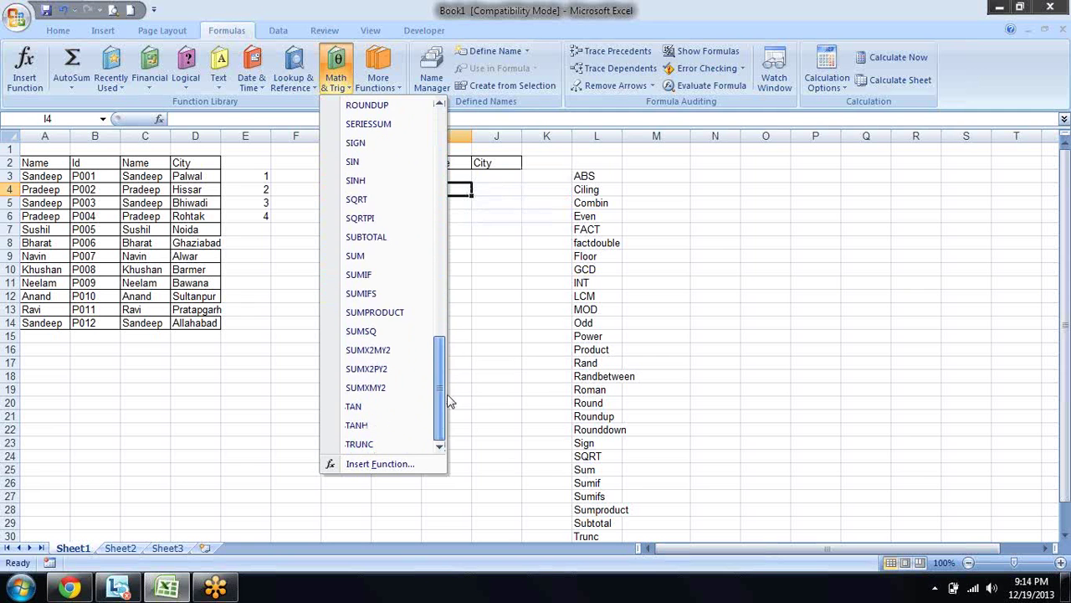
pyautogui.click(751, 248)
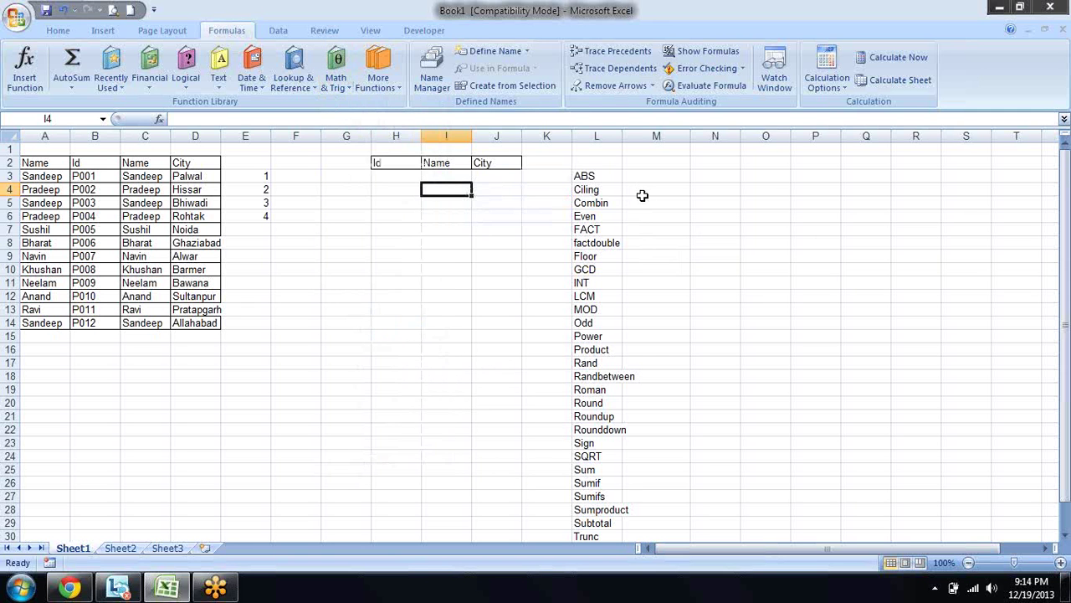
pyautogui.click(341, 90)
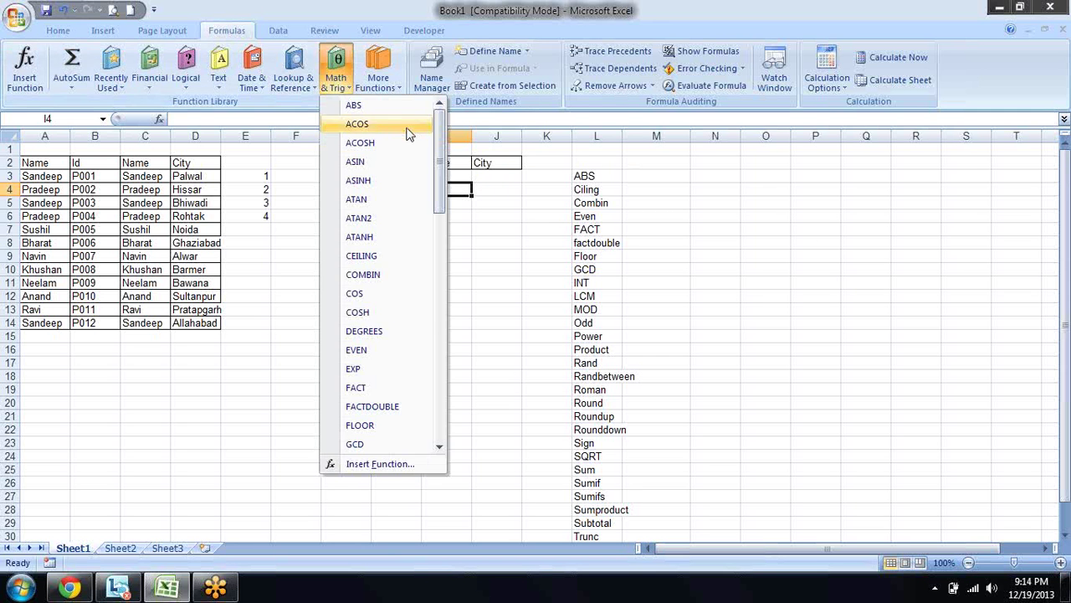
pyautogui.moveTo(439, 133)
pyautogui.mouseDown()
pyautogui.moveTo(440, 393)
pyautogui.moveTo(440, 113)
pyautogui.mouseUp()
pyautogui.click(752, 212)
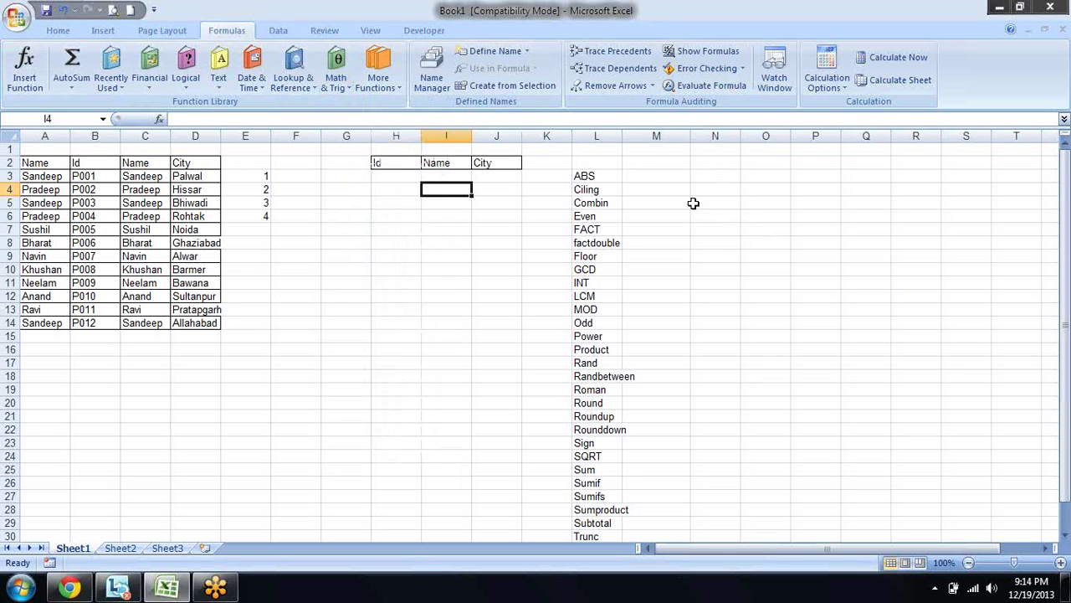
pyautogui.press('Right')
pyautogui.press('Right')
pyautogui.press('Right')
pyautogui.press('Right')
pyautogui.press('Right')
pyautogui.click(657, 195)
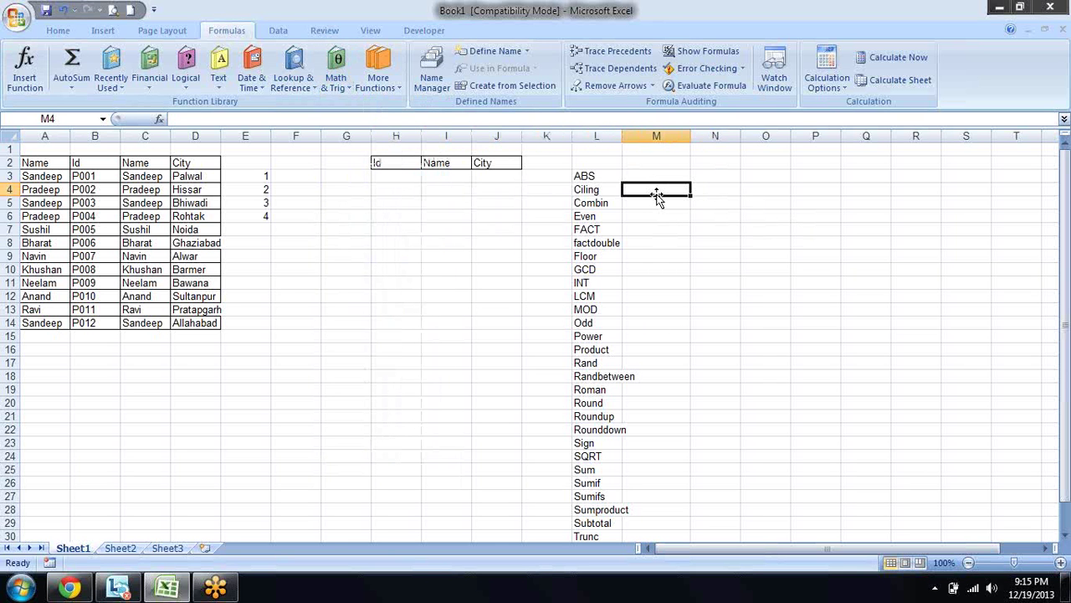
# Enter test values 12, -12 and -2323 in N3:N5.
pyautogui.press('Right')
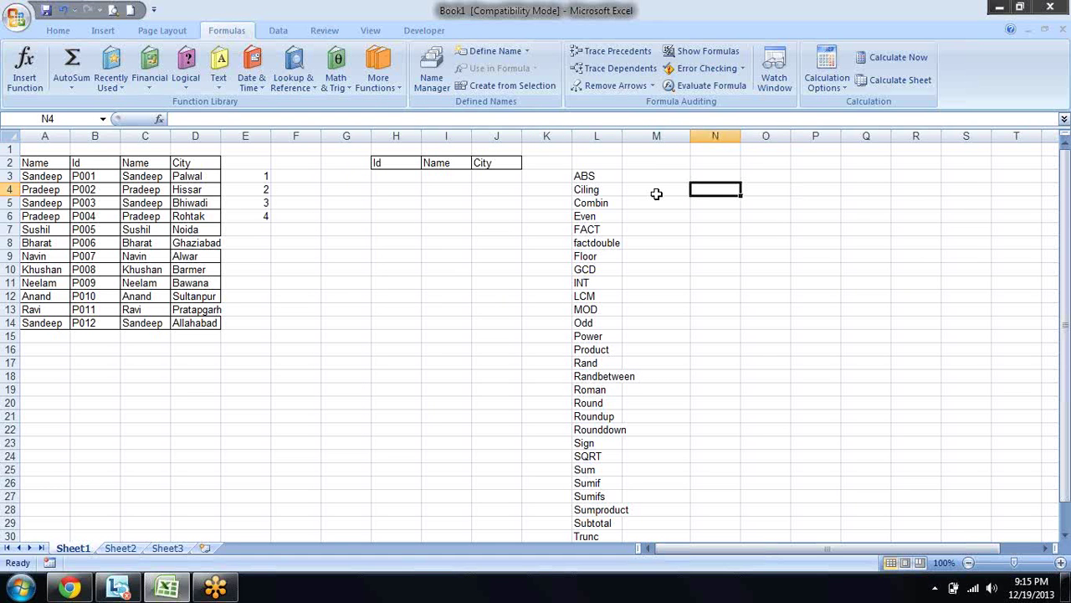
pyautogui.press('Up')
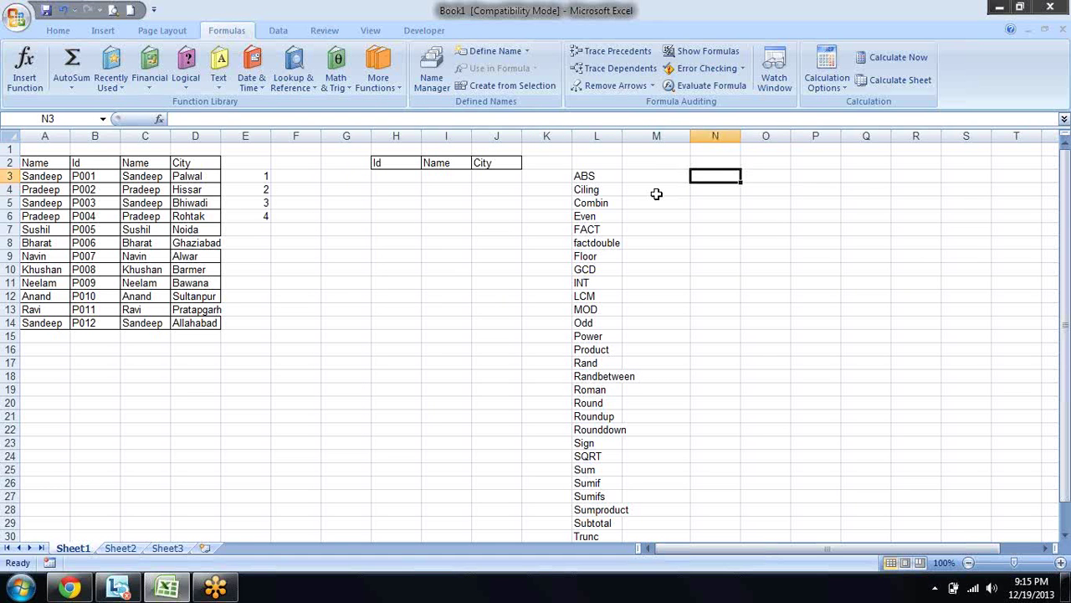
pyautogui.write('12')
pyautogui.press('Return')
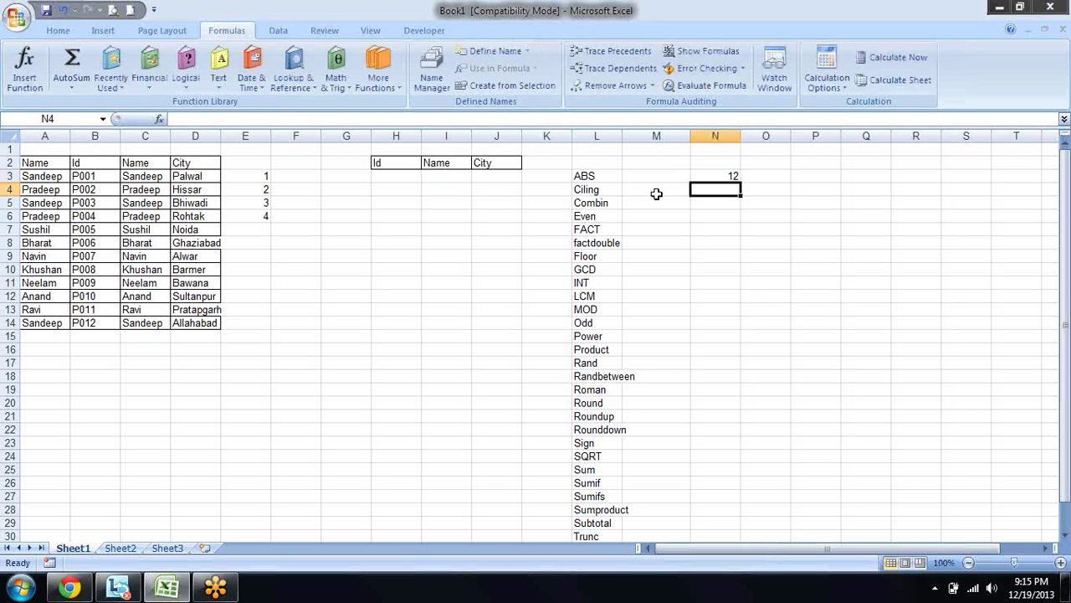
pyautogui.write('-12')
pyautogui.press('Return')
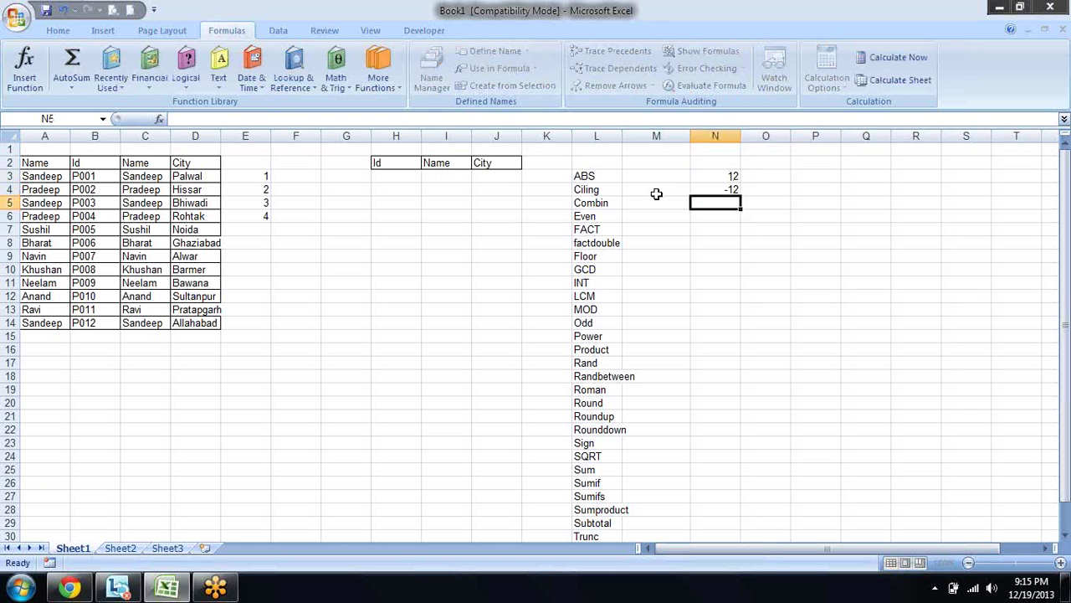
pyautogui.write('-232')
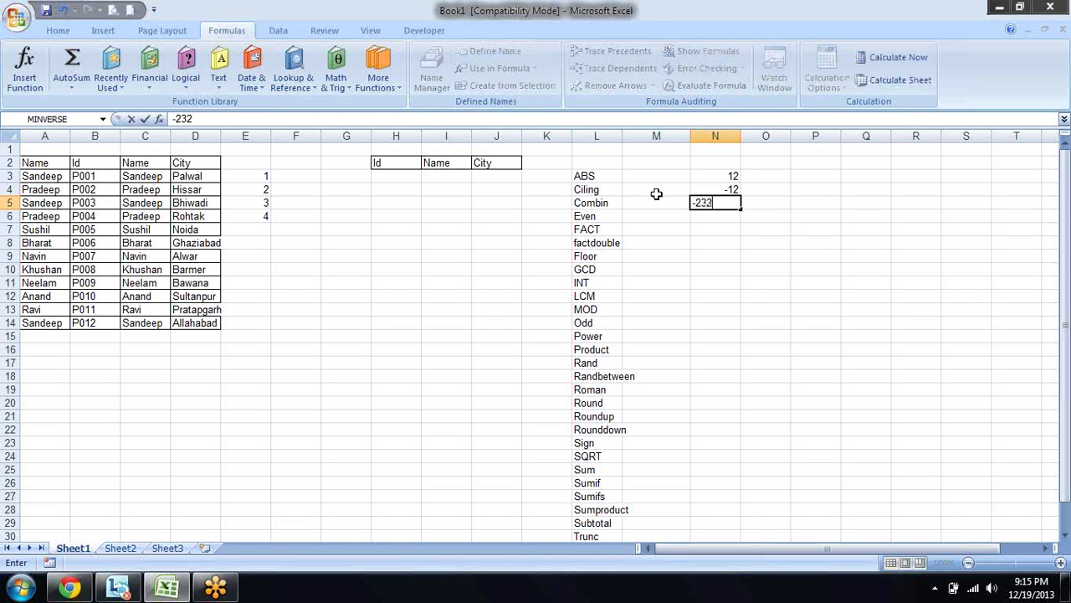
pyautogui.write('3')
pyautogui.hotkey('ctrl', 'Return')
# Enter =ABS(N5) in O5 and fill it up to O3, giving 12, 12 and 2323.
pyautogui.press('Right')
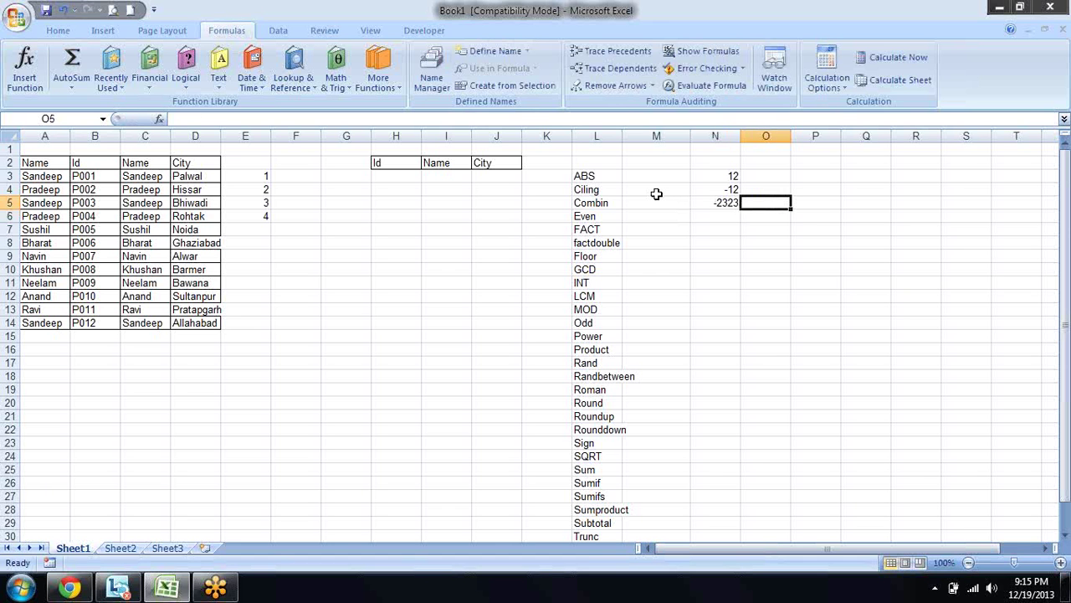
pyautogui.write('=')
pyautogui.write('va')
pyautogui.press('BackSpace')
pyautogui.press('BackSpace')
pyautogui.write('a')
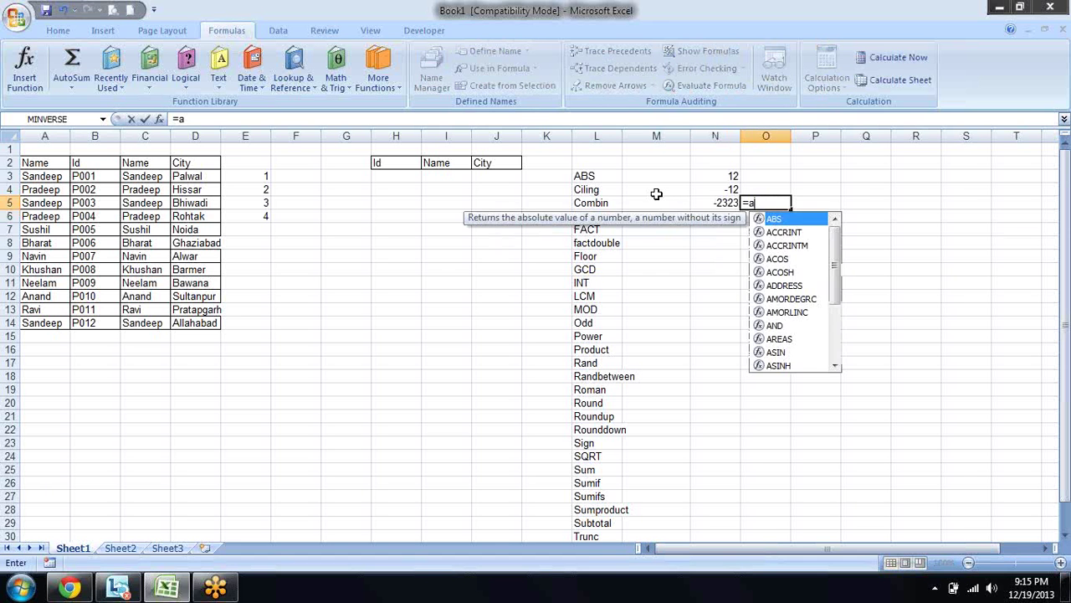
pyautogui.press('Tab')
pyautogui.press('Left')
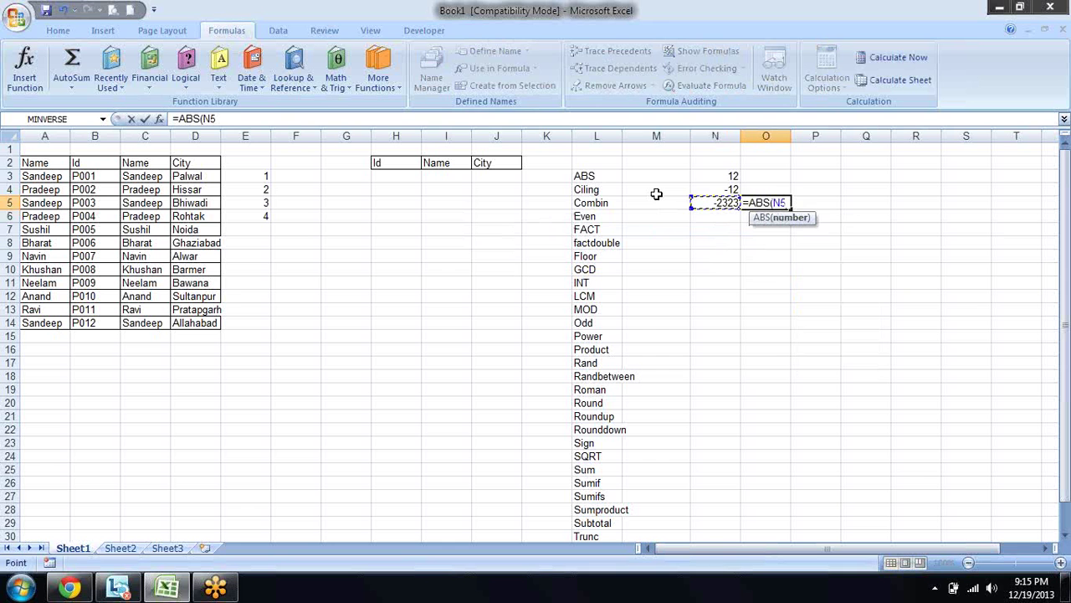
pyautogui.write(')')
pyautogui.press('Return')
pyautogui.press('Up')
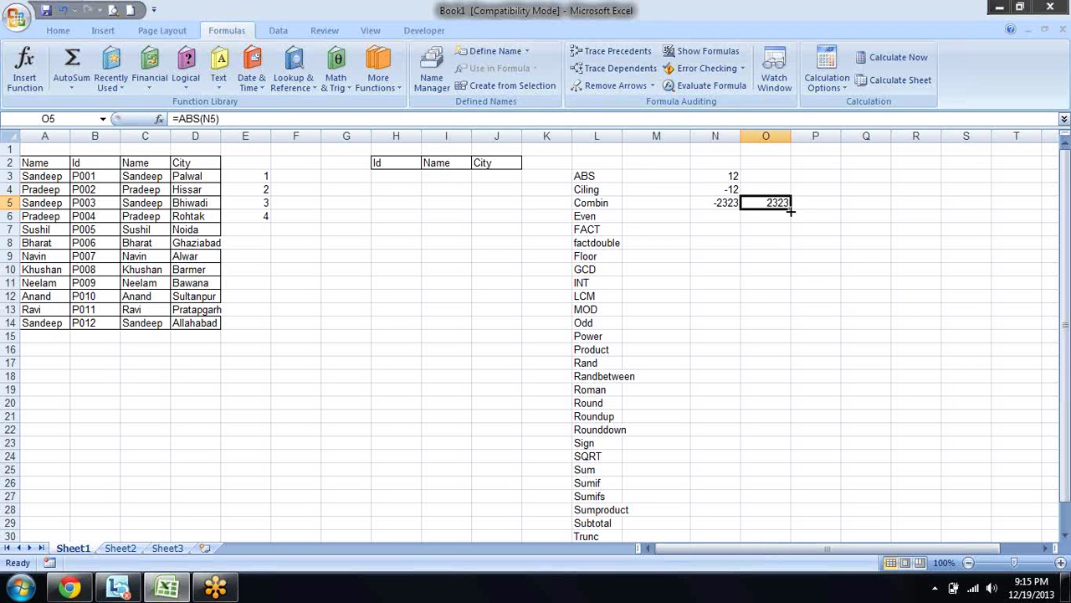
pyautogui.moveTo(790, 211); pyautogui.dragTo(790, 172)
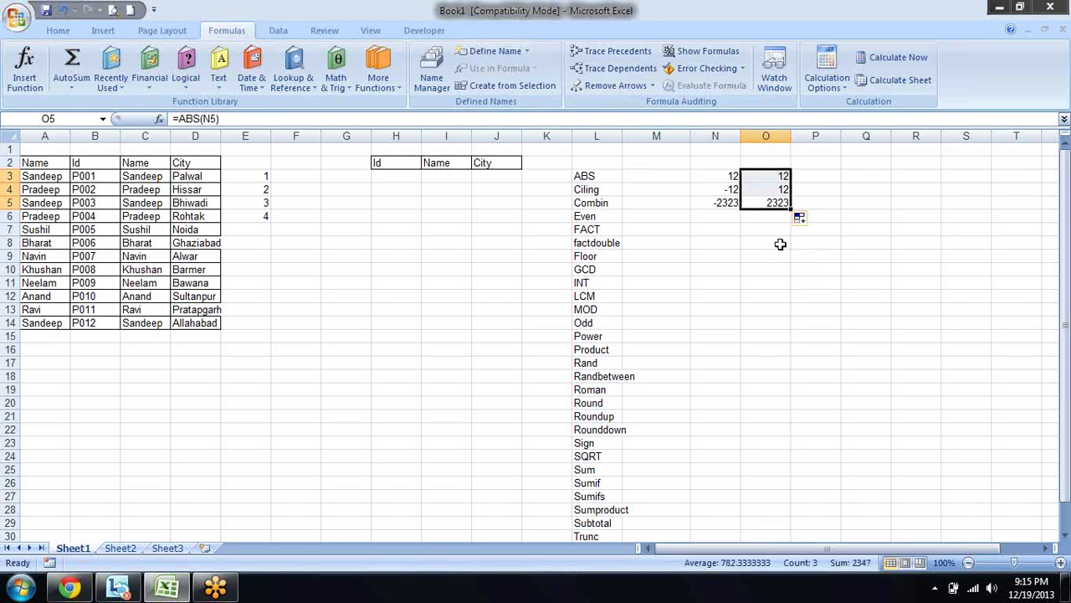
pyautogui.click(780, 244)
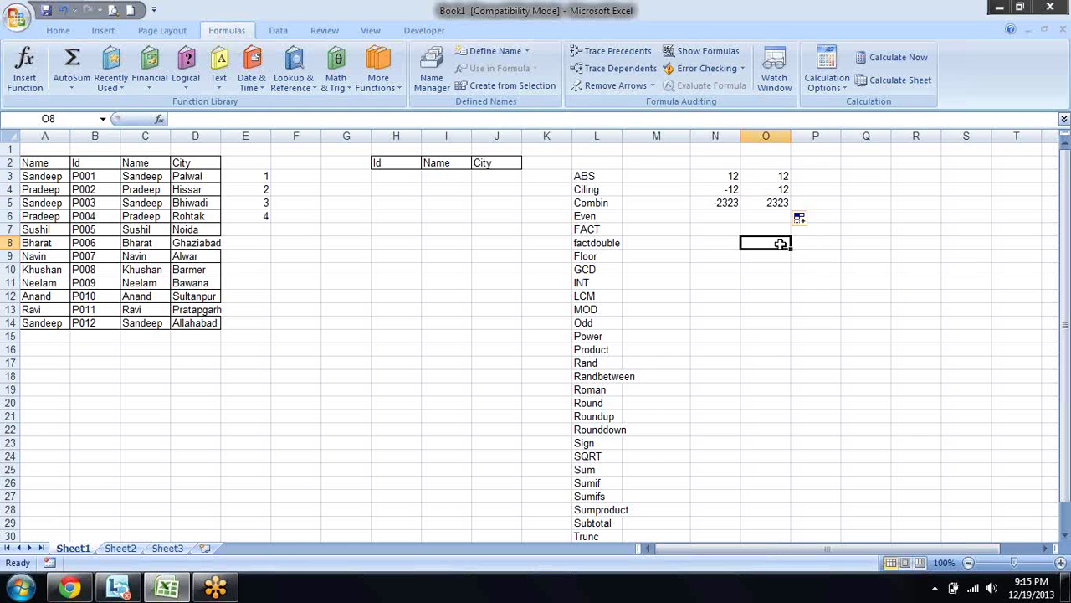
# Put the test value 23 in N7.
pyautogui.click(718, 219)
pyautogui.write('=')
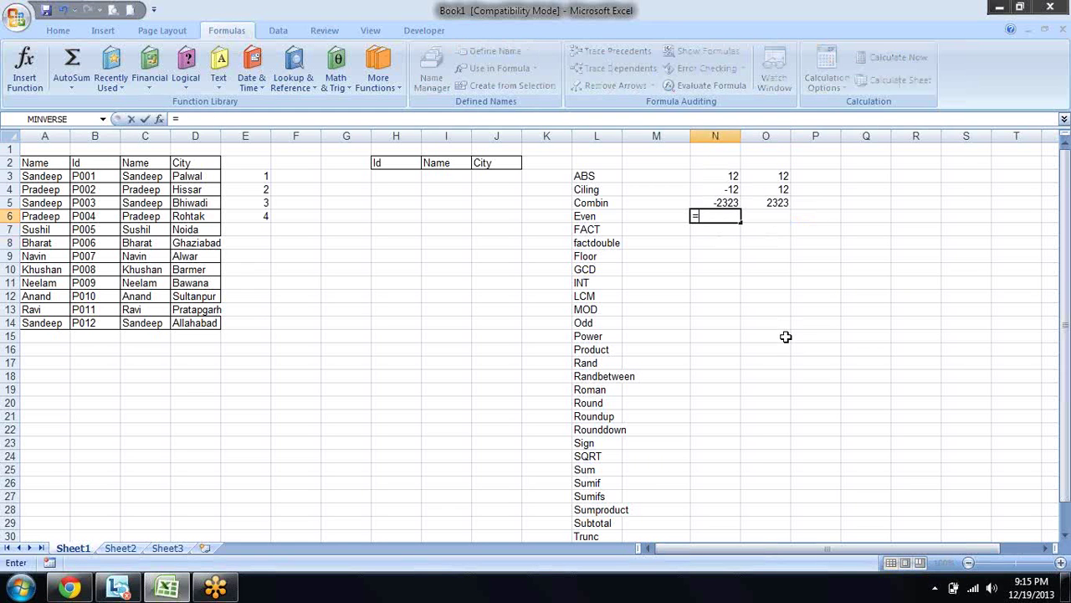
pyautogui.press('Escape')
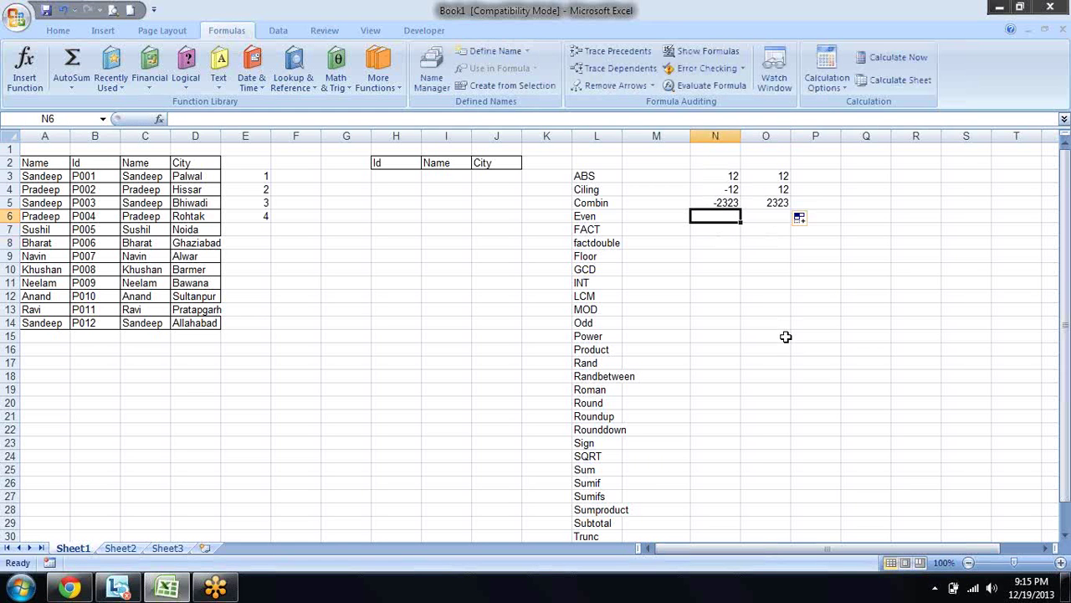
pyautogui.press('Down')
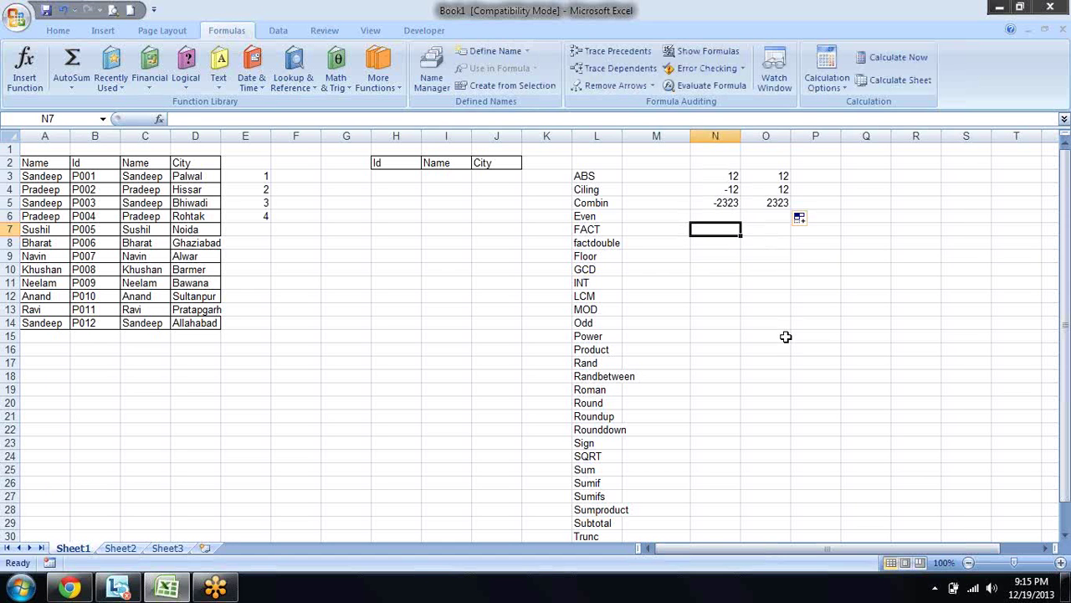
pyautogui.write('23')
pyautogui.hotkey('ctrl', 'Return')
pyautogui.press('Up')
pyautogui.press('Down')
# Enter =CEILING(N7,7) in O7, giving 28.
pyautogui.press('Right')
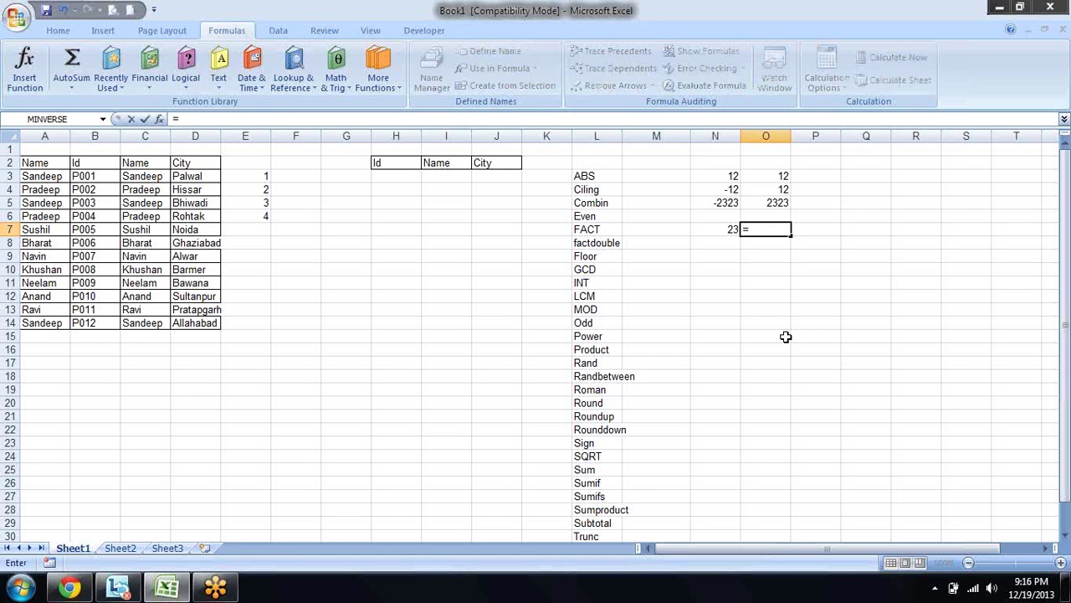
pyautogui.write('c')
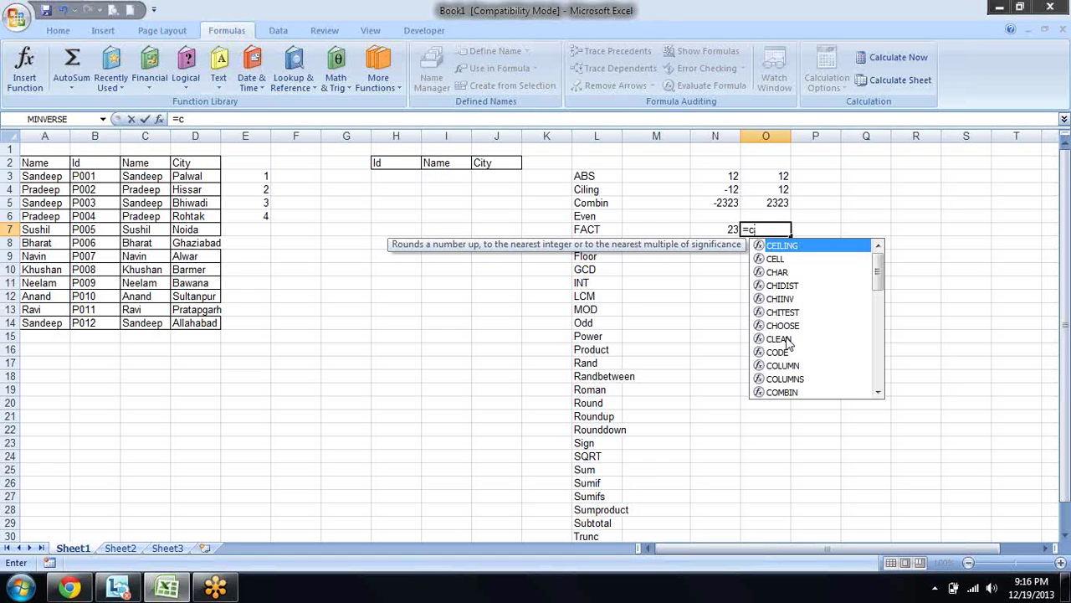
pyautogui.press('Tab')
pyautogui.press('Left')
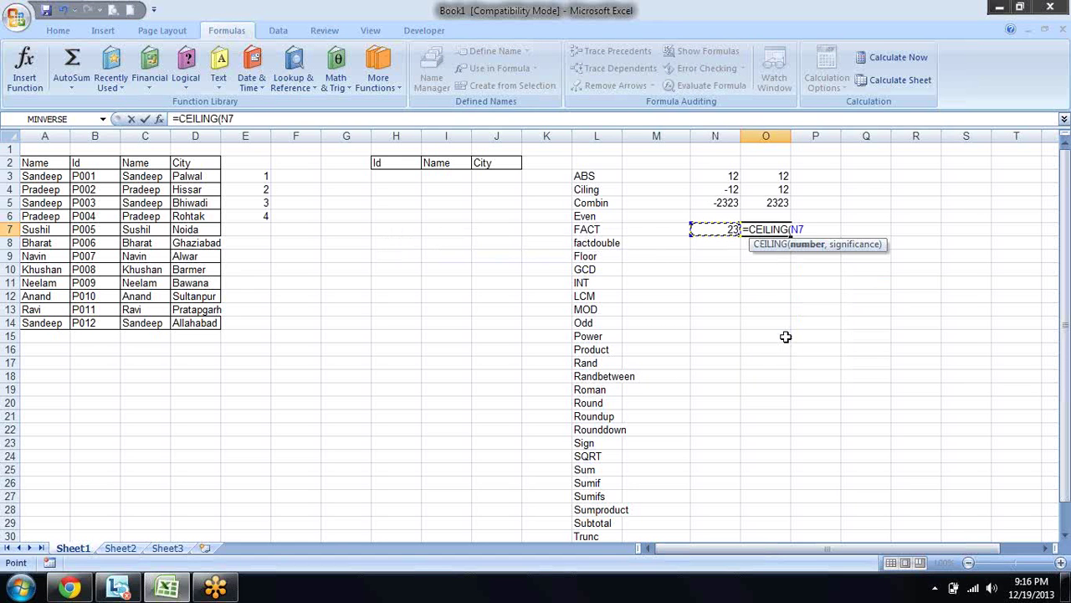
pyautogui.press('F8')
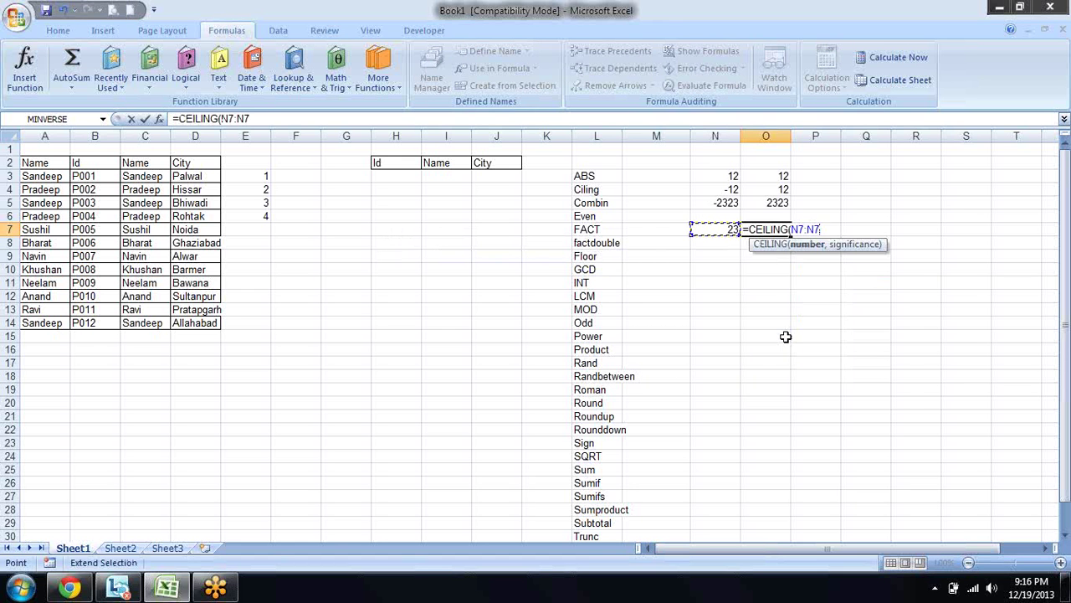
pyautogui.press('BackSpace')
pyautogui.press('BackSpace')
pyautogui.press('BackSpace')
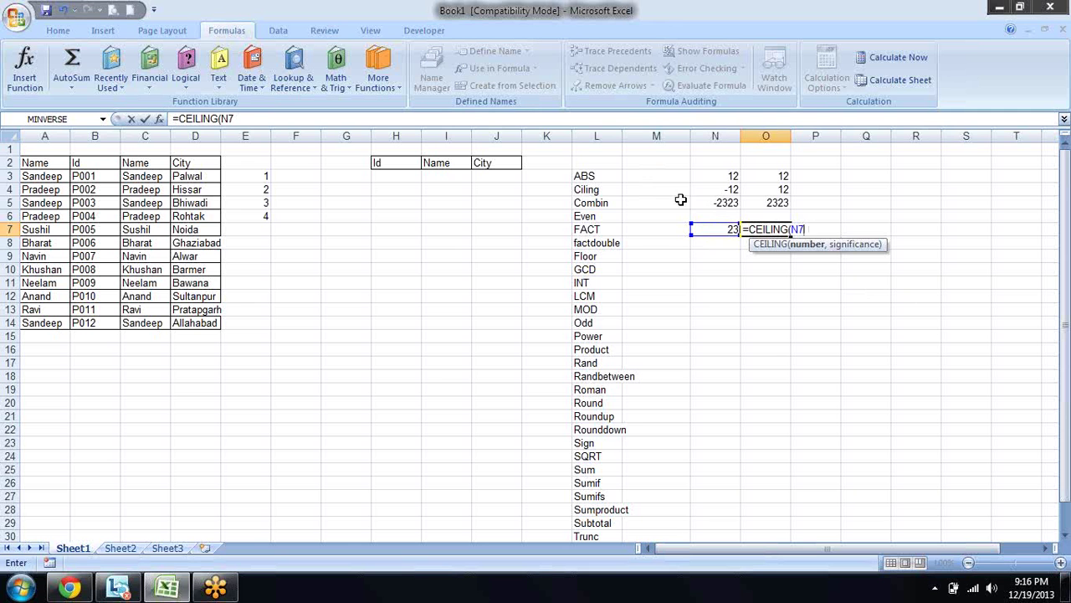
pyautogui.write(',')
pyautogui.write('7')
pyautogui.write(')')
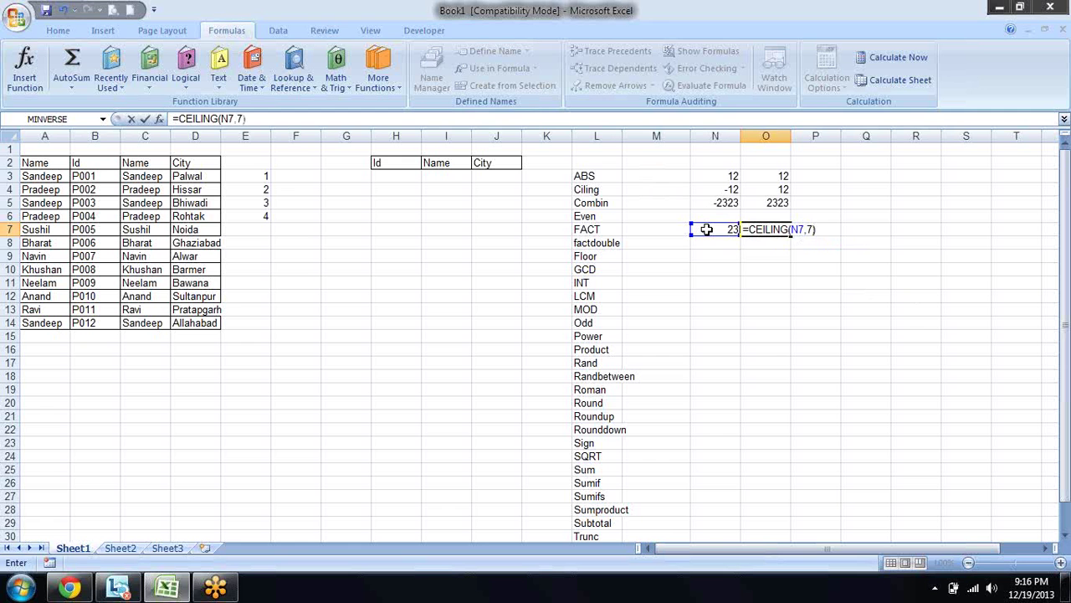
pyautogui.press('Return')
pyautogui.press('Up')
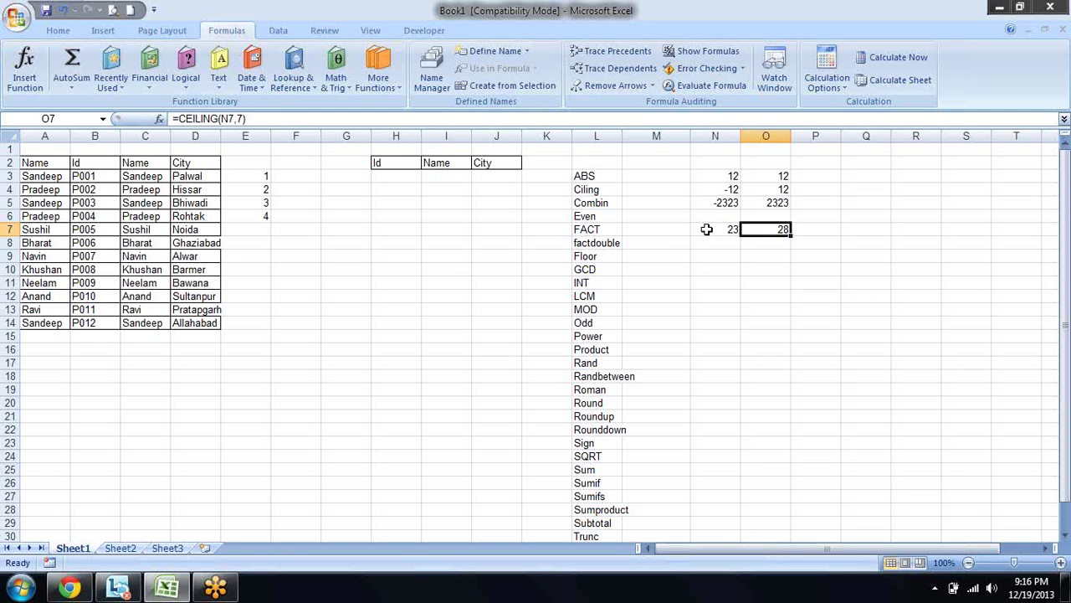
pyautogui.click(707, 229)
# Check the CEILING formula in O7, re-entering it unchanged.
pyautogui.hotkey('ctrl', 'z')
pyautogui.click(707, 229)
pyautogui.press('Right')
pyautogui.click(707, 230)
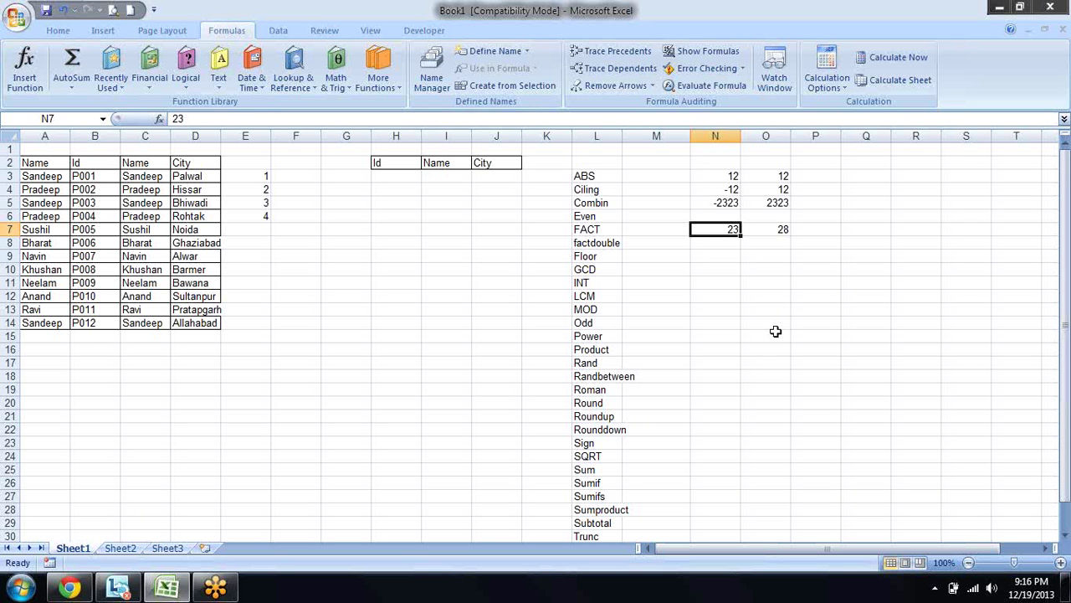
pyautogui.press('Right')
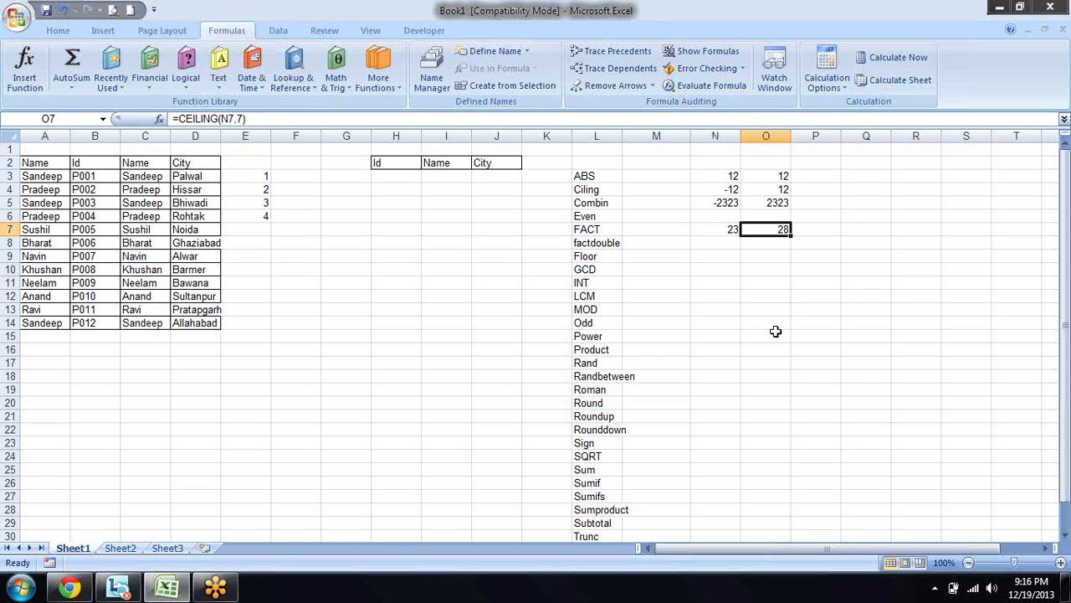
pyautogui.press('F2')
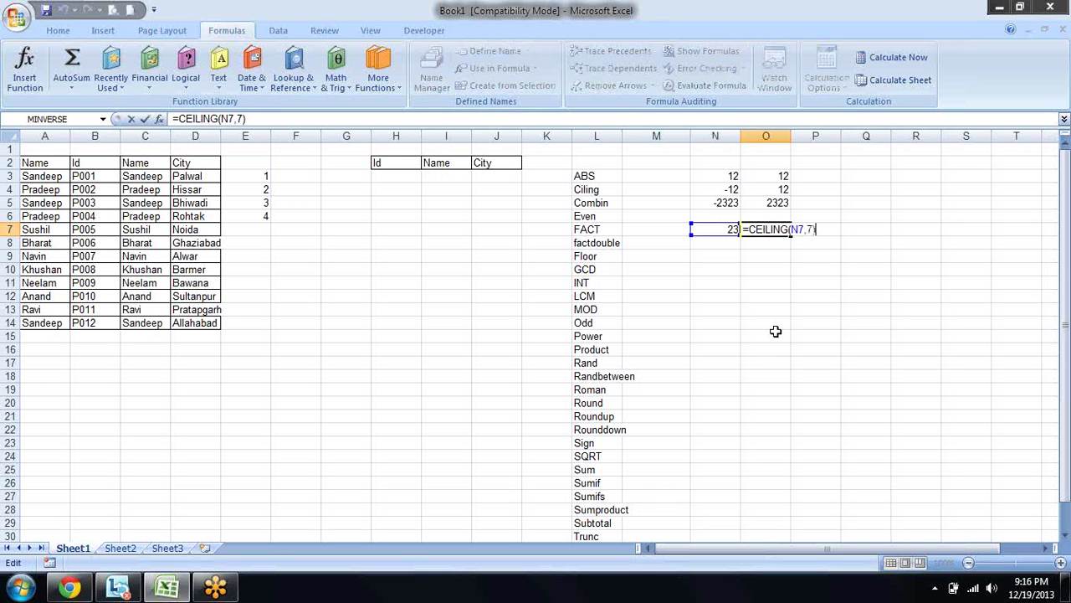
pyautogui.press('Return')
pyautogui.press('Up')
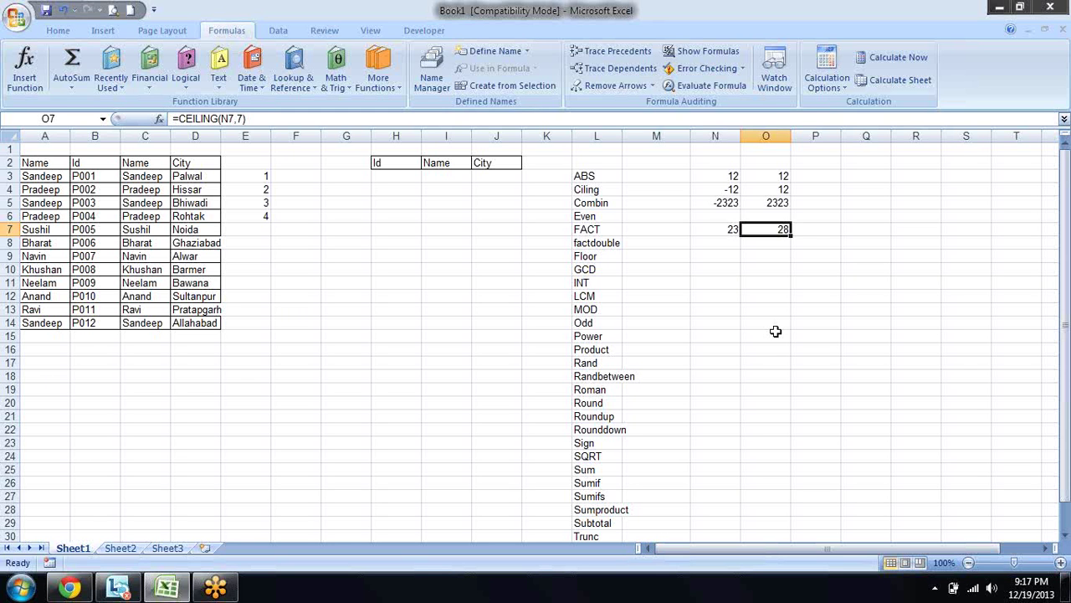
# Divide O7's CEILING result by 7 so it shows 4.
pyautogui.hotkey('ctrl', 'z')
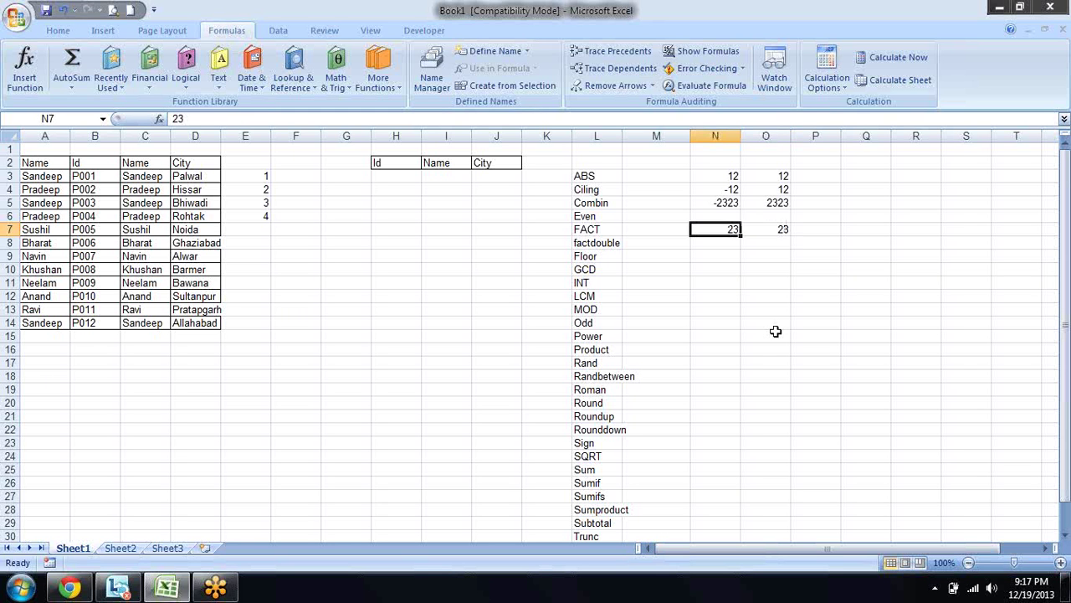
pyautogui.press('Right')
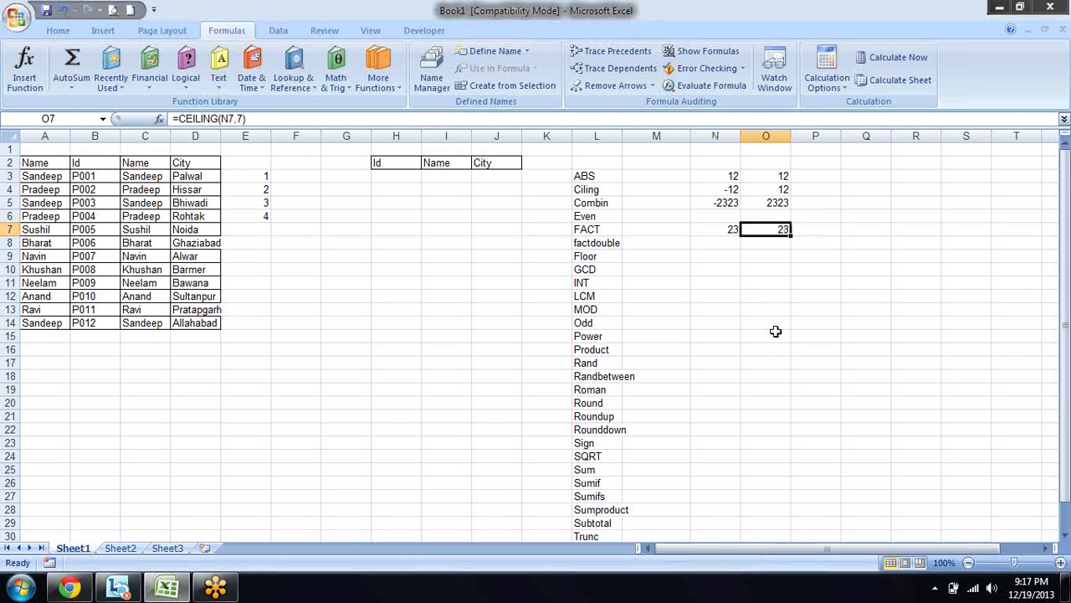
pyautogui.press('F2')
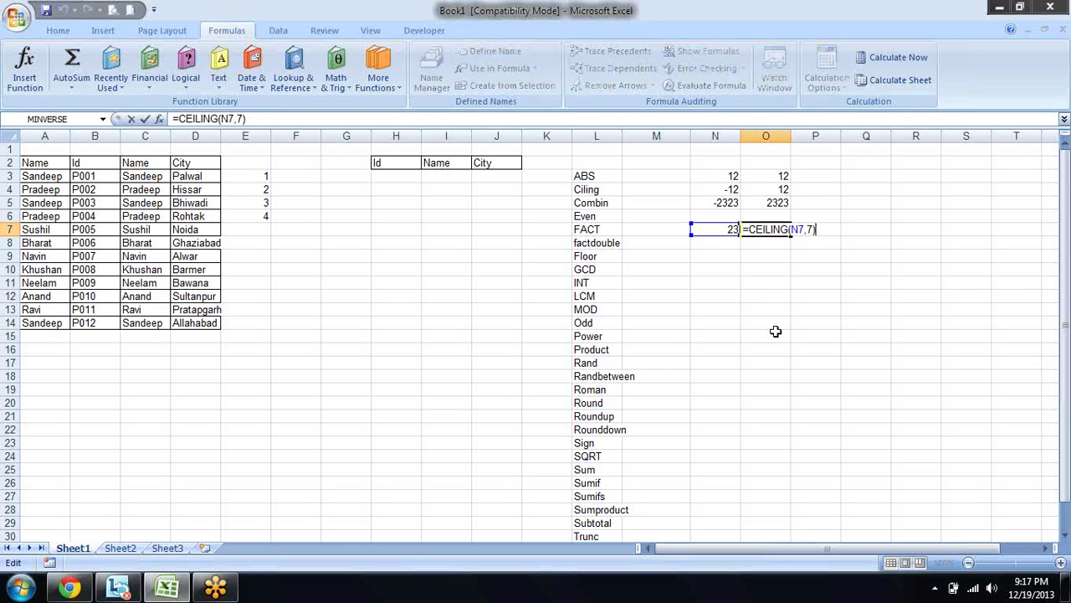
pyautogui.write('/7')
pyautogui.press('Return')
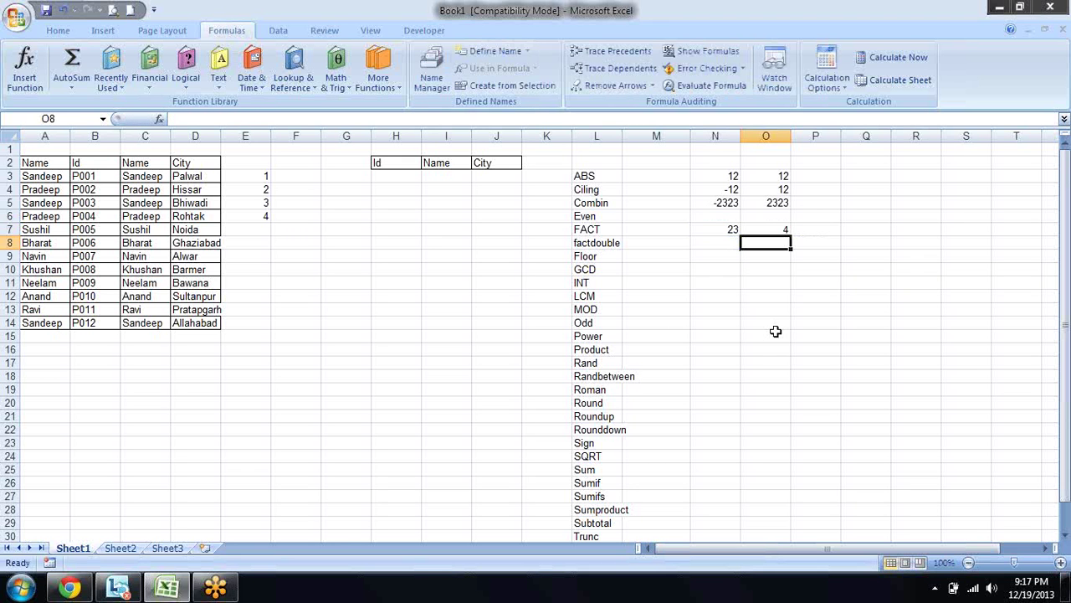
# Start a FLOOR formula in P7.
pyautogui.press('Up')
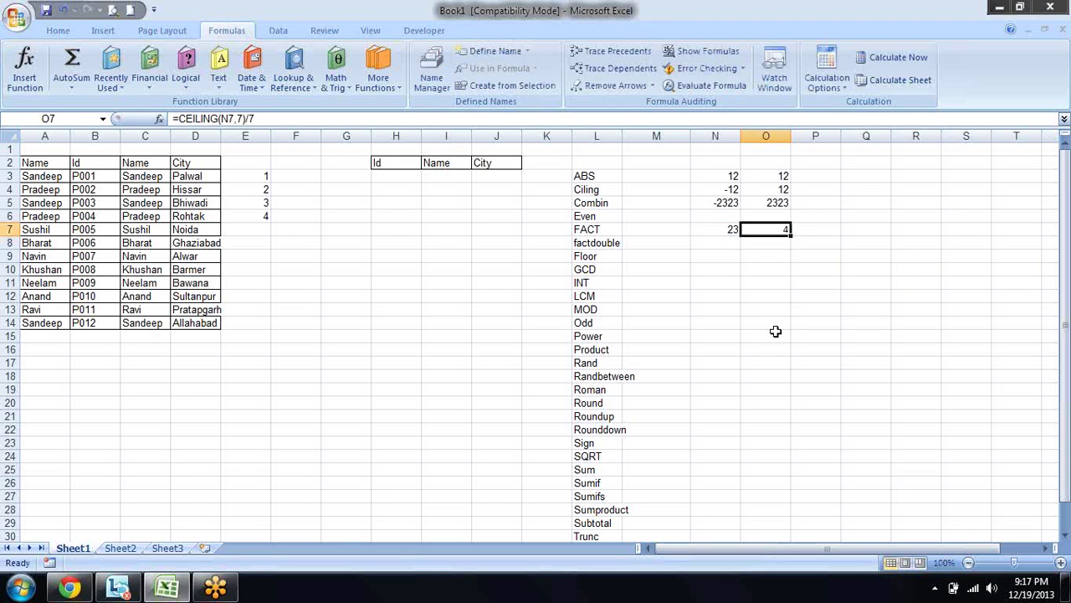
pyautogui.press('Right')
pyautogui.write('=')
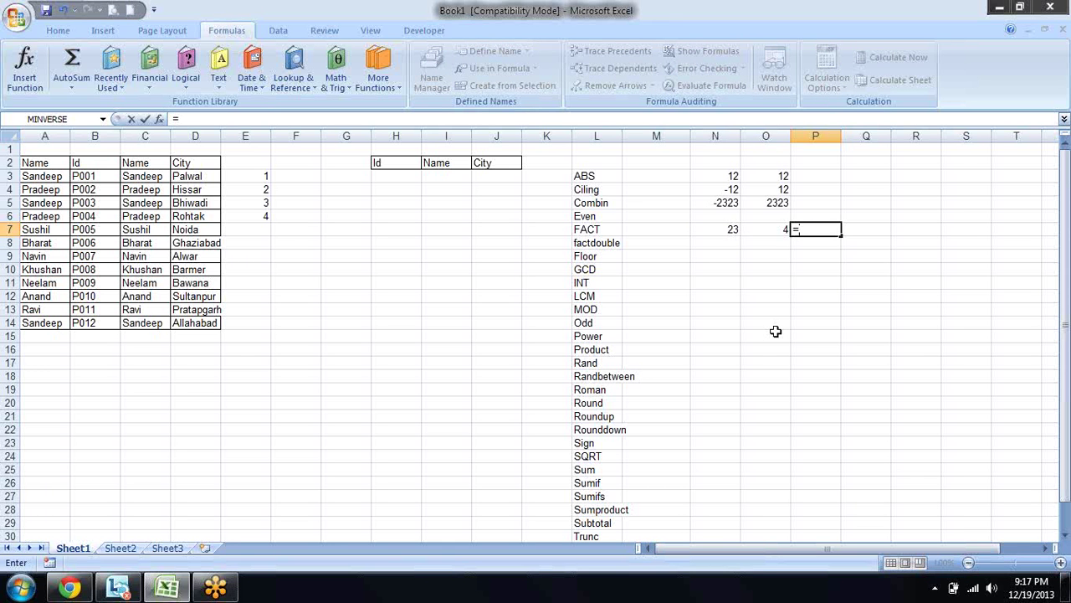
pyautogui.write('fl')
# Complete =FLOOR(N7,7) in P7.
pyautogui.press('Tab')
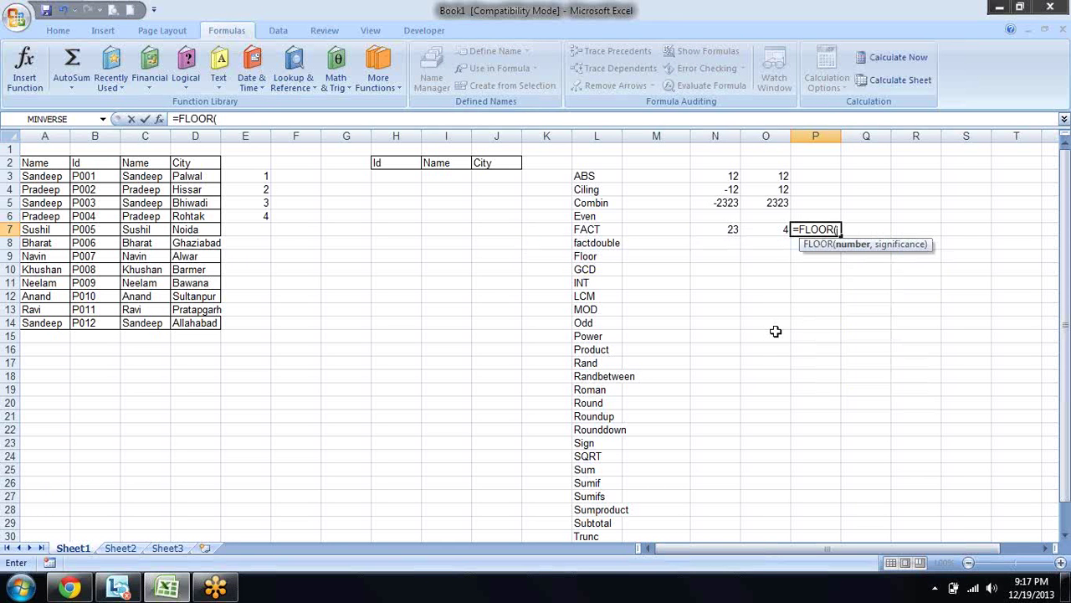
pyautogui.press('Left')
pyautogui.press('Left')
pyautogui.write(',')
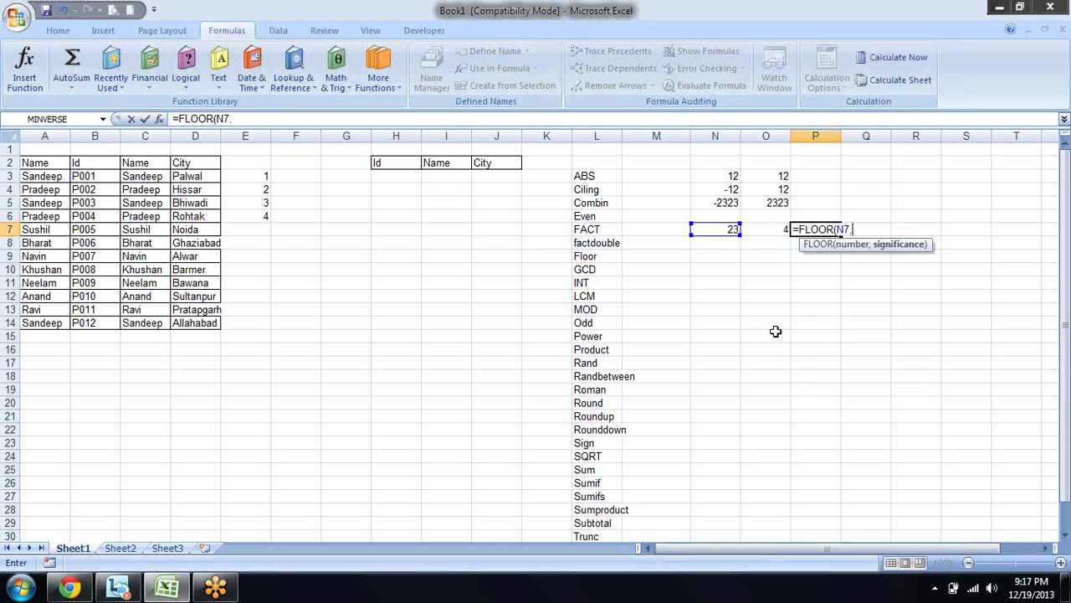
pyautogui.write('7')
pyautogui.write(')')
pyautogui.press('Return')
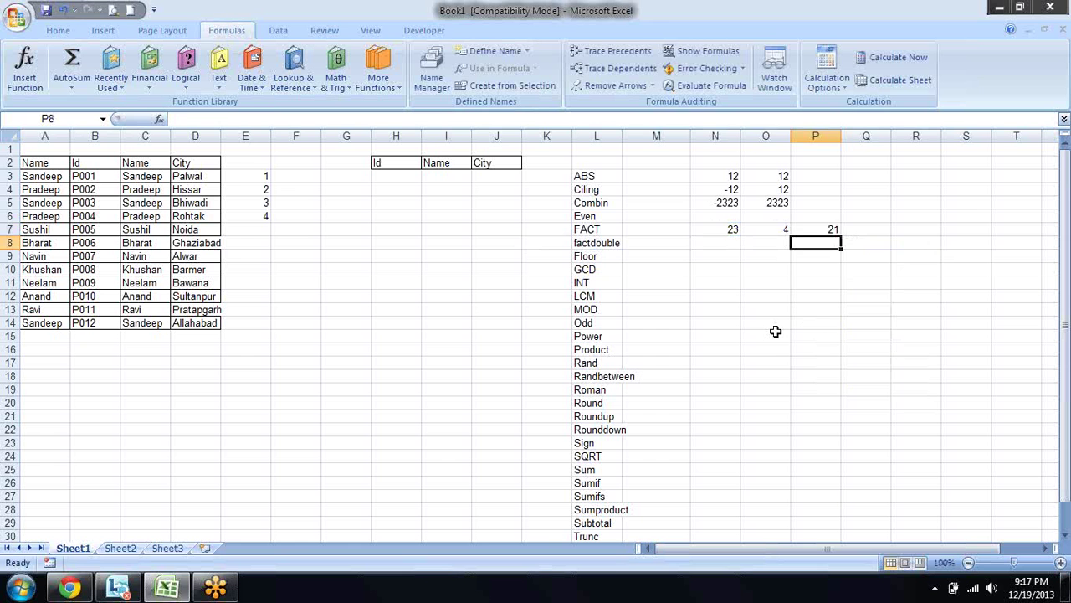
pyautogui.press('Up')
# Divide P7's FLOOR result by 7 so it shows 3.
pyautogui.press('Left')
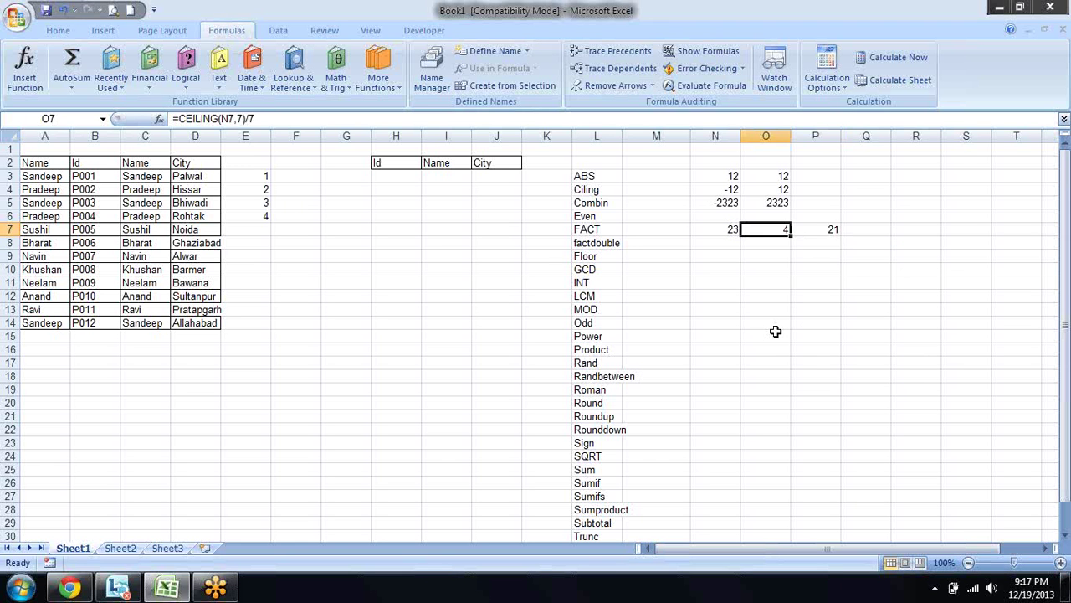
pyautogui.press('Right')
pyautogui.press('Right')
pyautogui.press('Left')
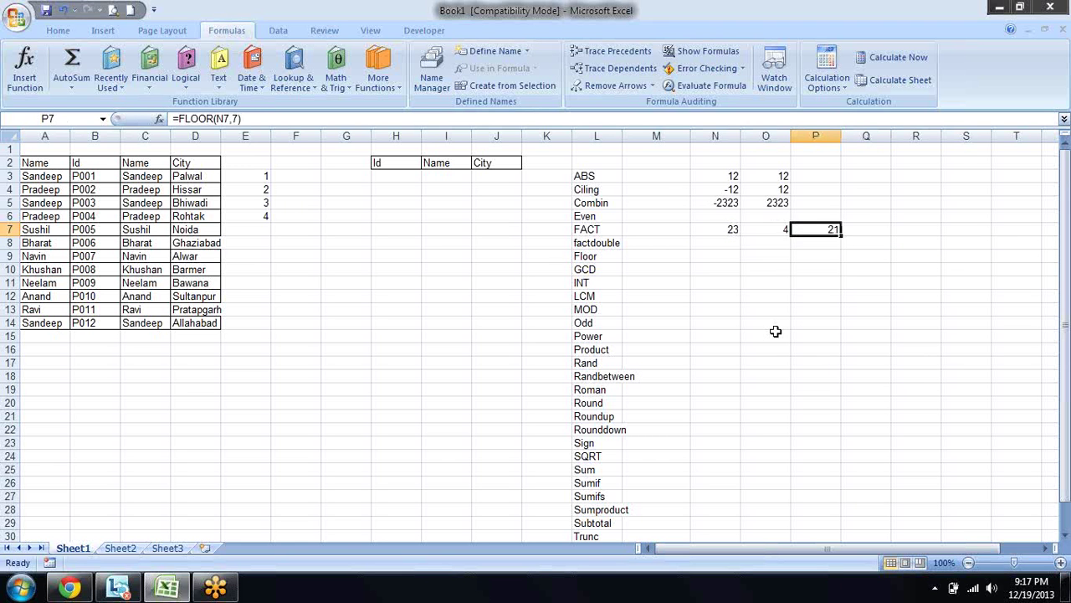
pyautogui.press('F2')
pyautogui.write('/7')
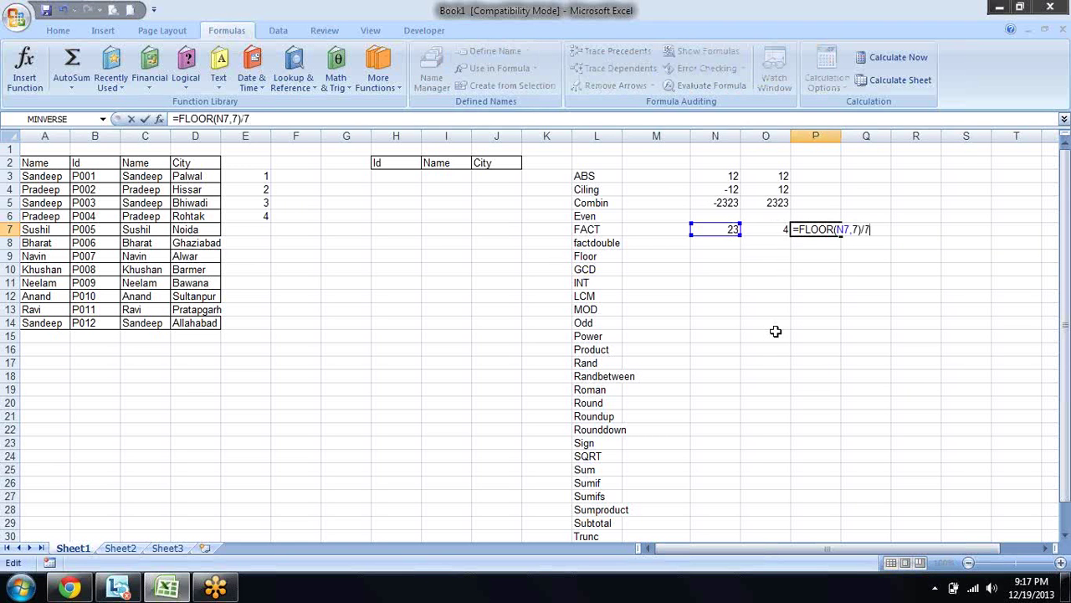
pyautogui.press('Return')
# Compare P7's formula with O7's CEILING formula, leaving both unchanged.
pyautogui.press('Up')
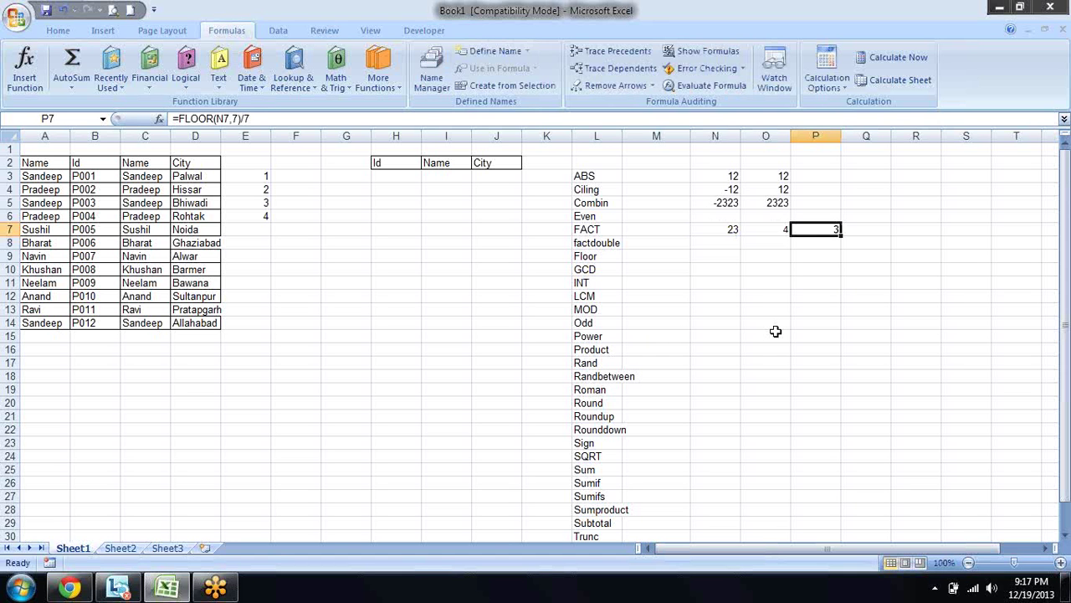
pyautogui.press('Left')
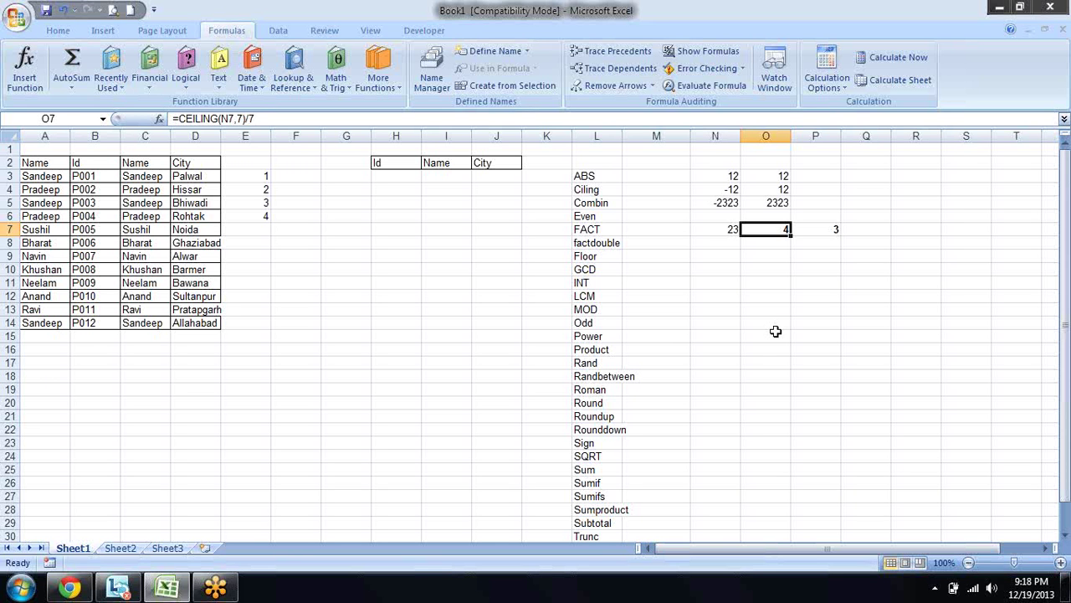
pyautogui.press('F2')
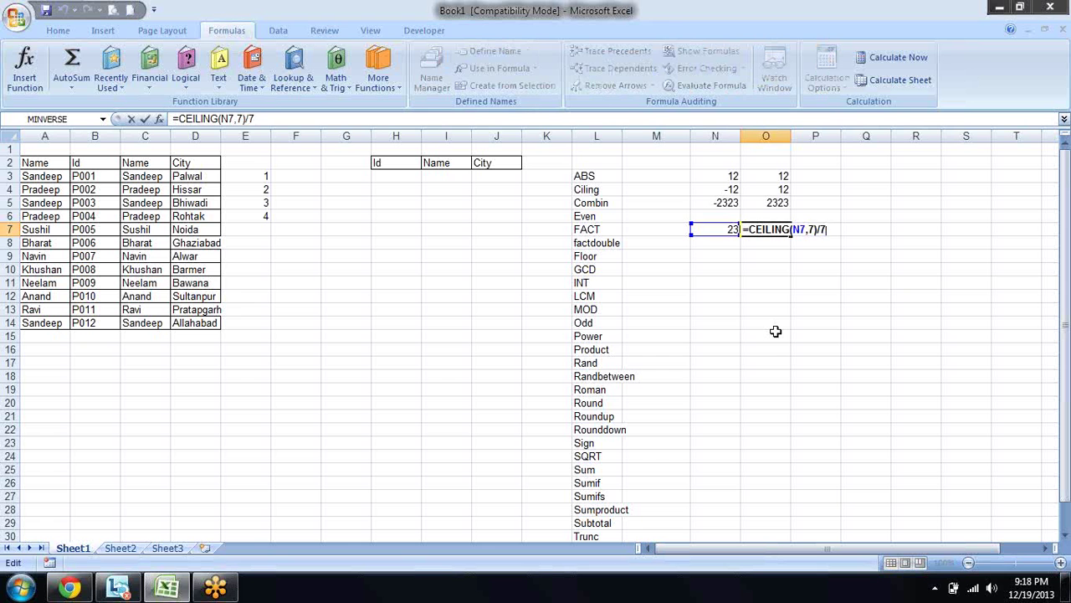
pyautogui.press('Escape')
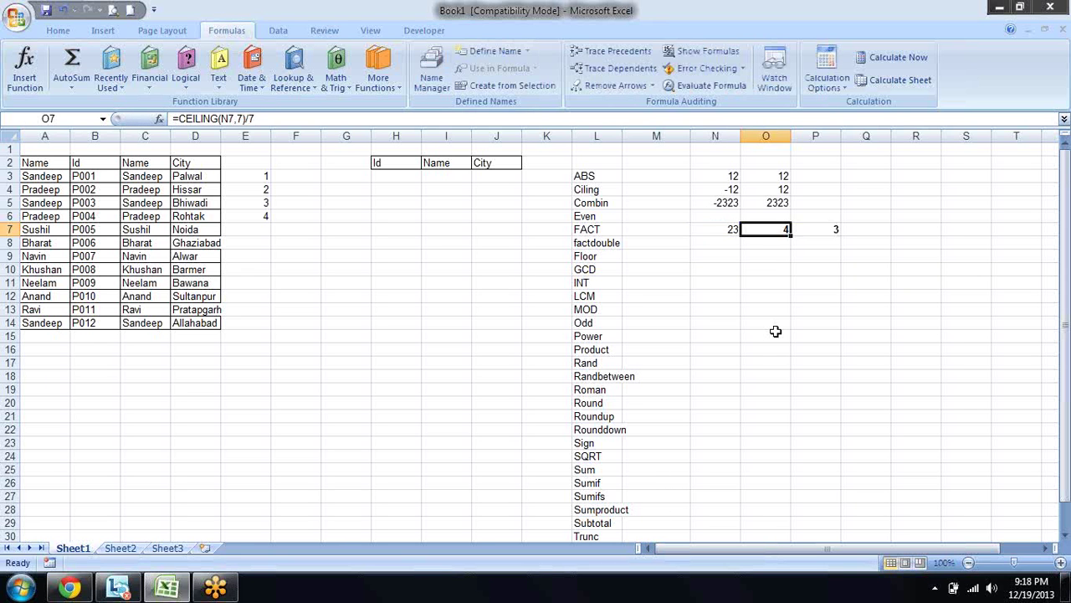
pyautogui.press('Left')
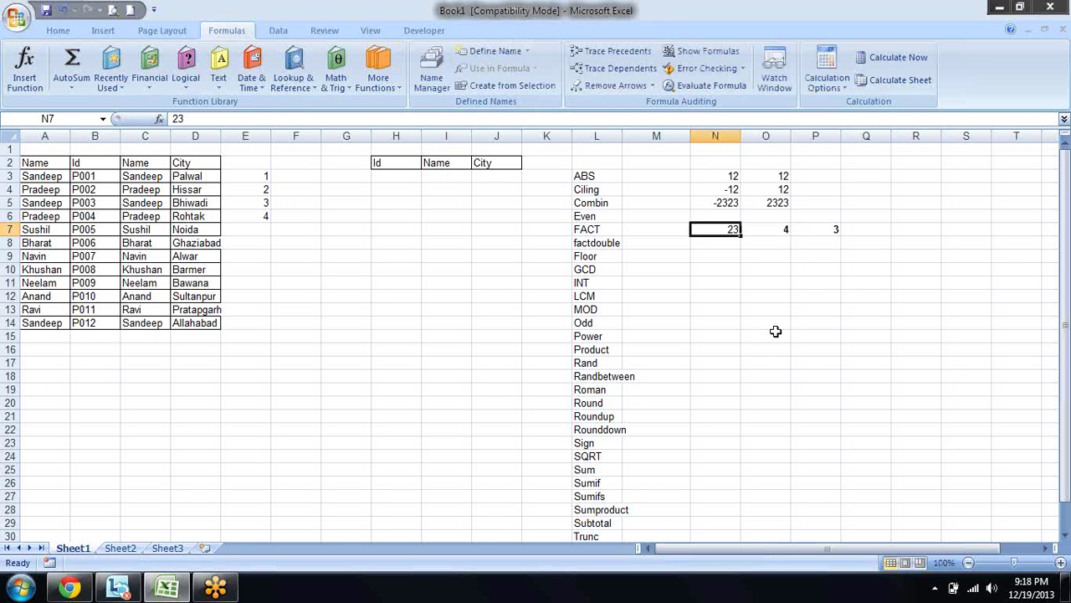
# Clear the old test value and results from N7:P7.
pyautogui.hotkey('shift', 'Right')
pyautogui.hotkey('shift', 'Right')
pyautogui.press('Delete')
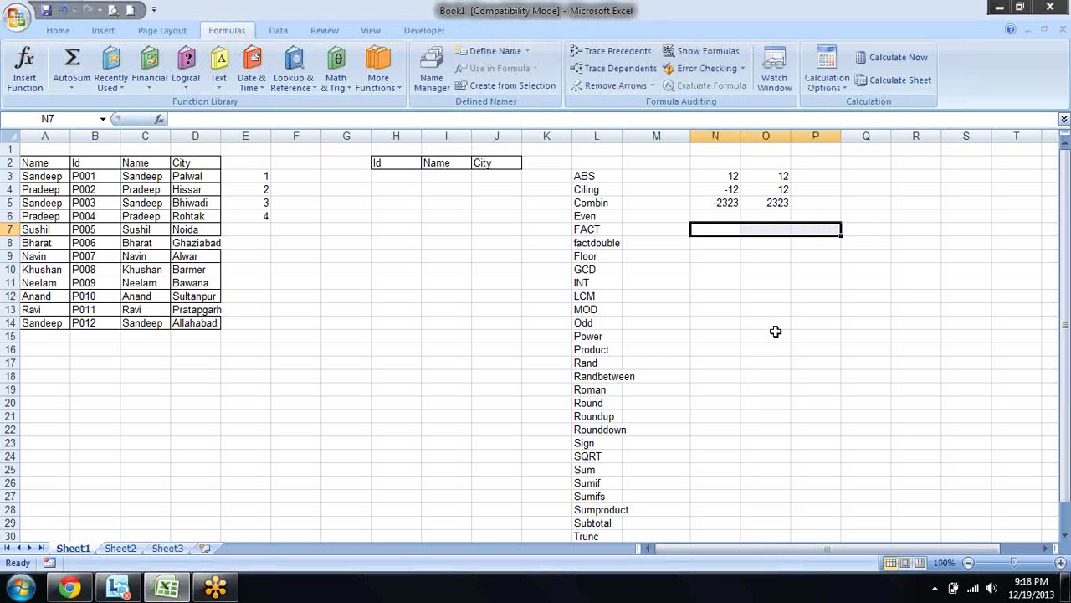
pyautogui.hotkey('shift', 'Left')
pyautogui.hotkey('shift', 'Left')
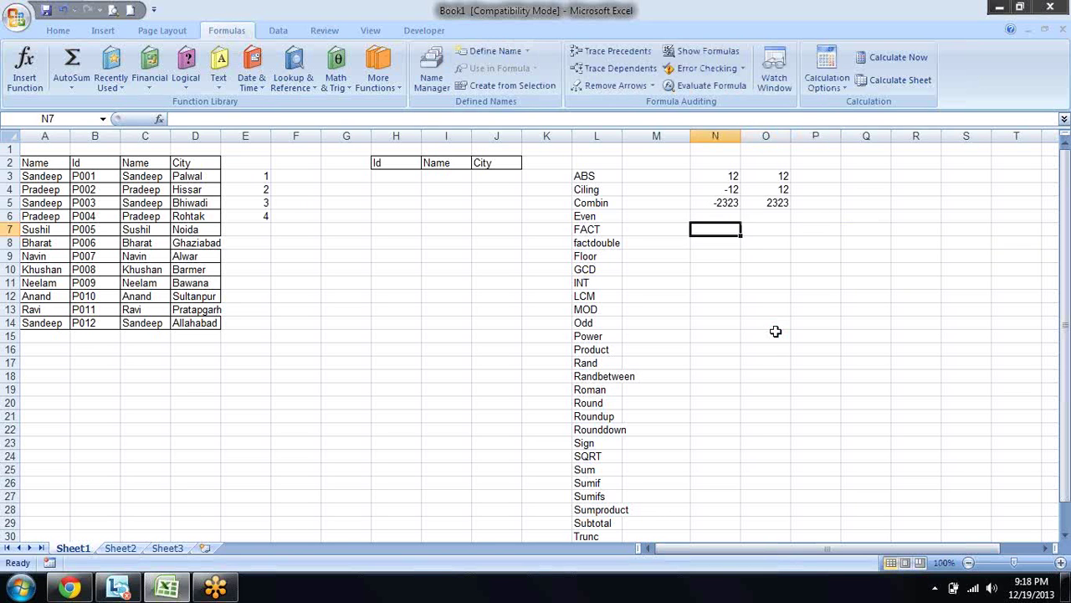
pyautogui.press('Left')
pyautogui.press('Left')
pyautogui.press('Up')
pyautogui.press('Up')
pyautogui.press('Down')
pyautogui.press('Right')
pyautogui.press('Right')
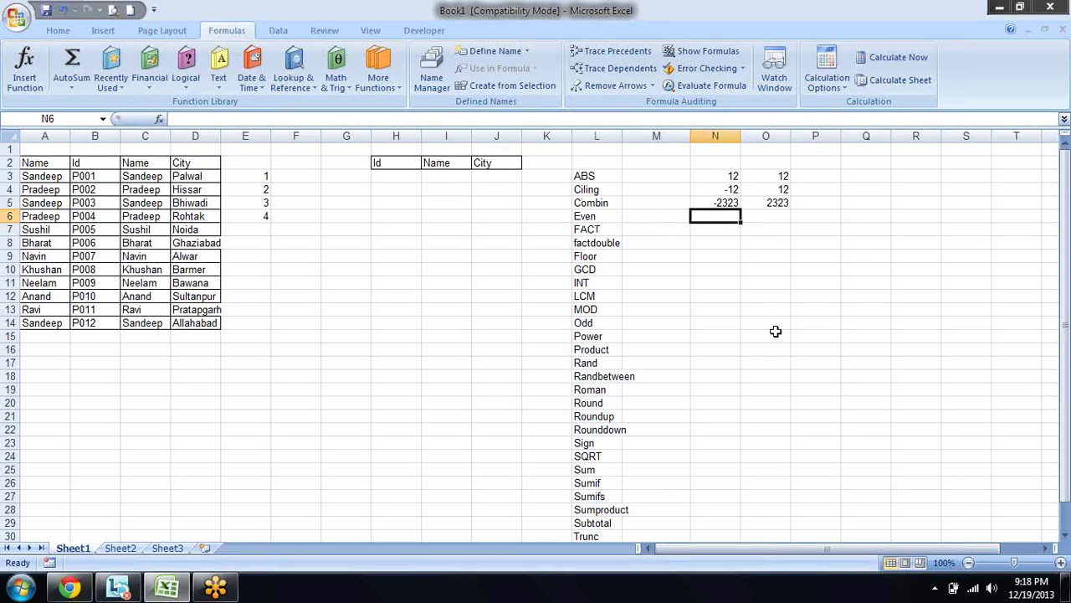
pyautogui.press('Down')
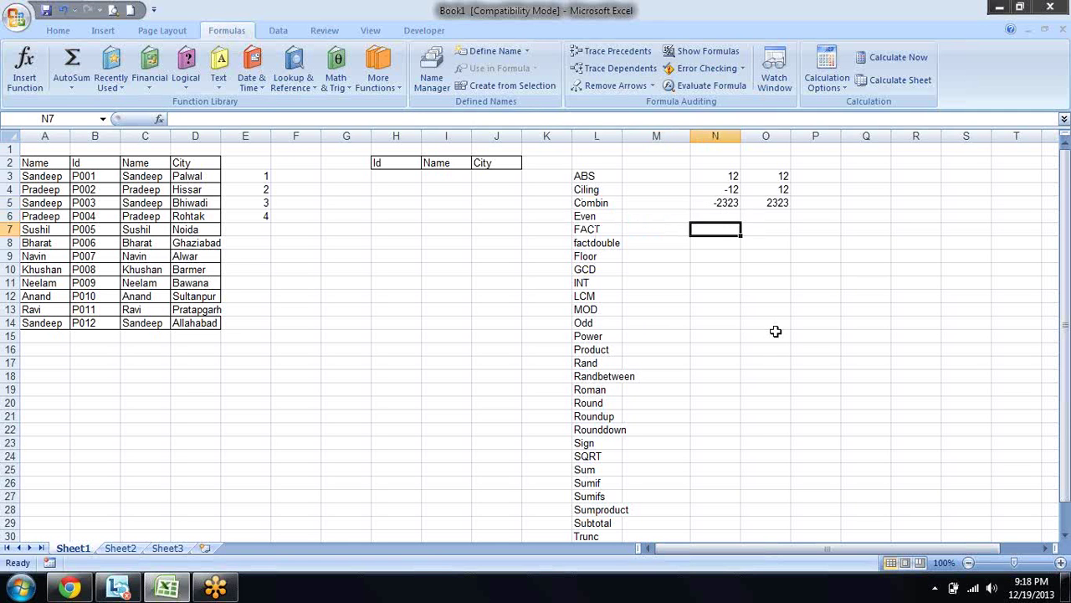
# Set the N7 test value to 12 and enter =COMBIN(N7,3) beside it in O7.
pyautogui.write('5')
pyautogui.press('Right')
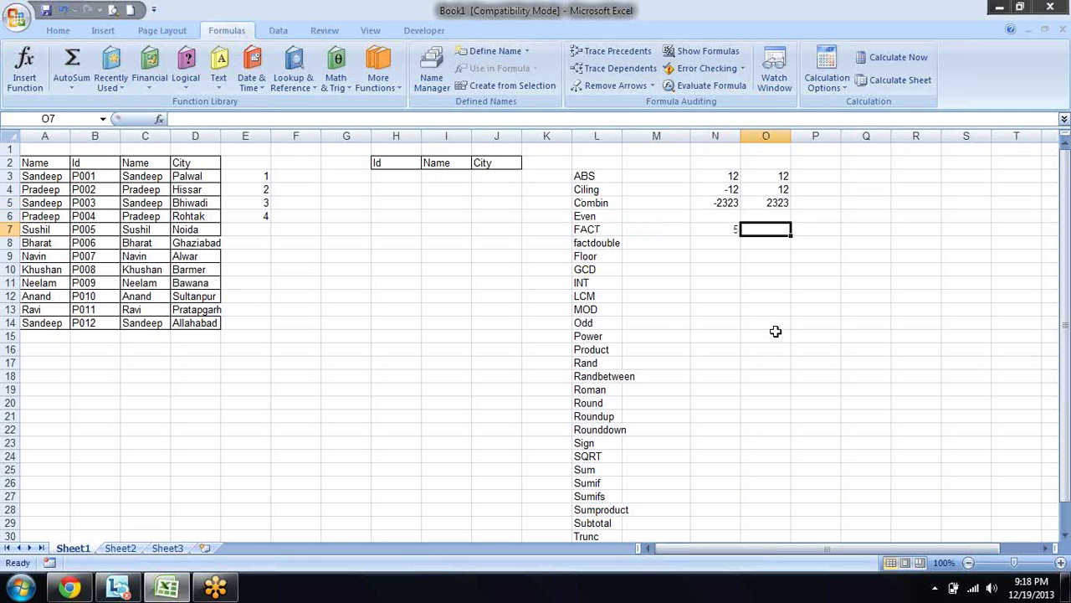
pyautogui.press('Left')
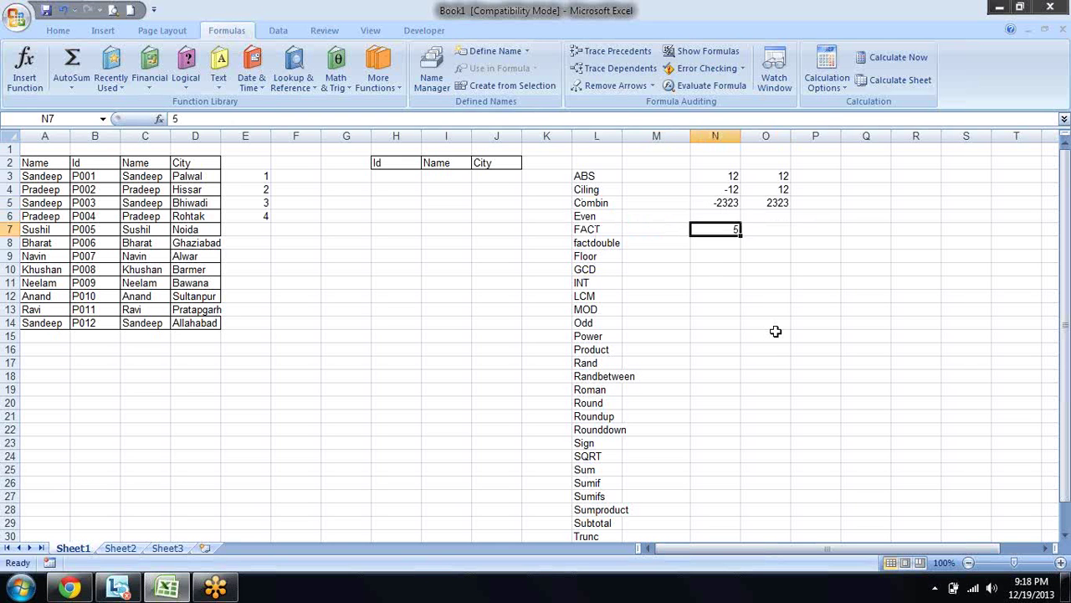
pyautogui.press('Right')
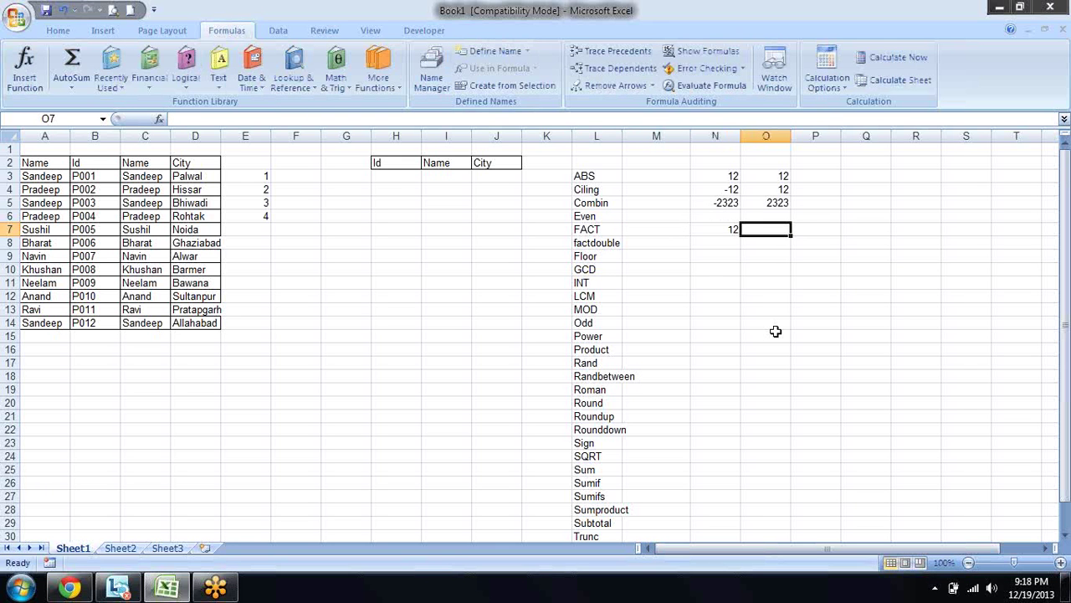
pyautogui.write('=co')
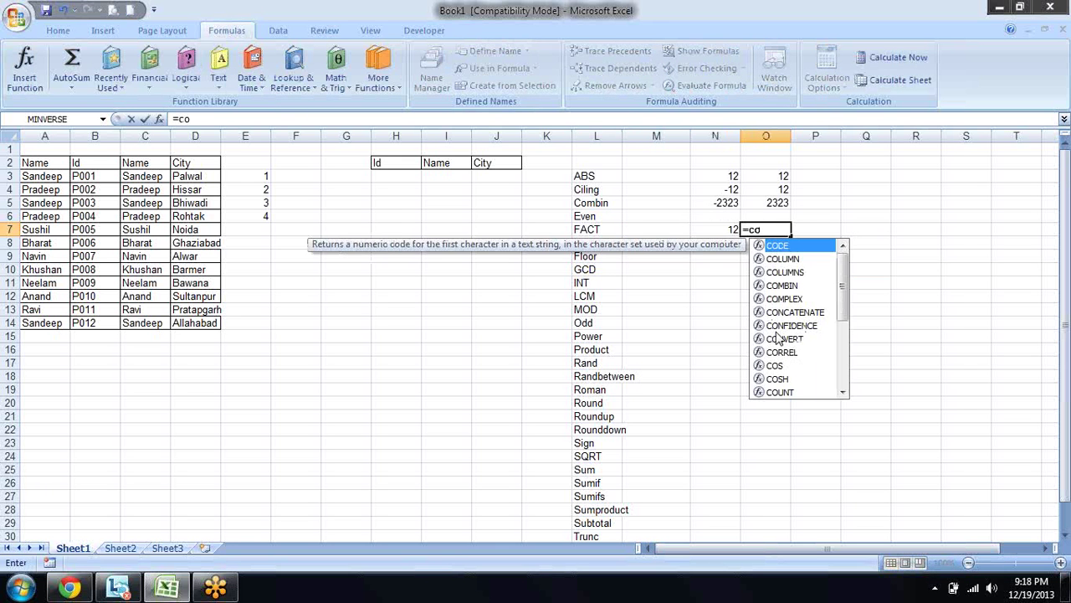
pyautogui.write('m')
pyautogui.press('Tab')
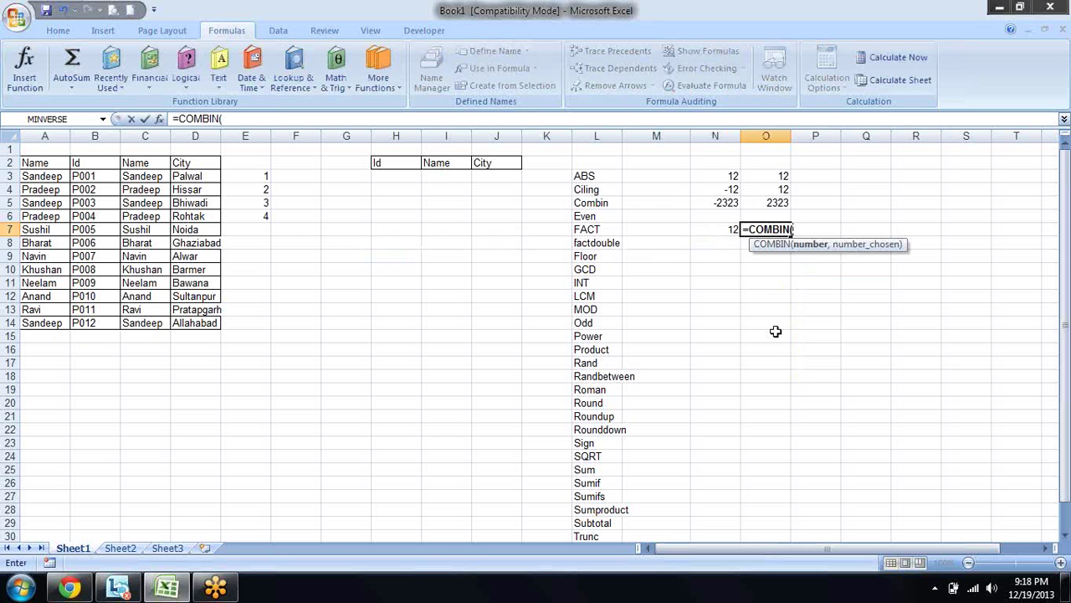
pyautogui.press('Left')
pyautogui.write(',3')
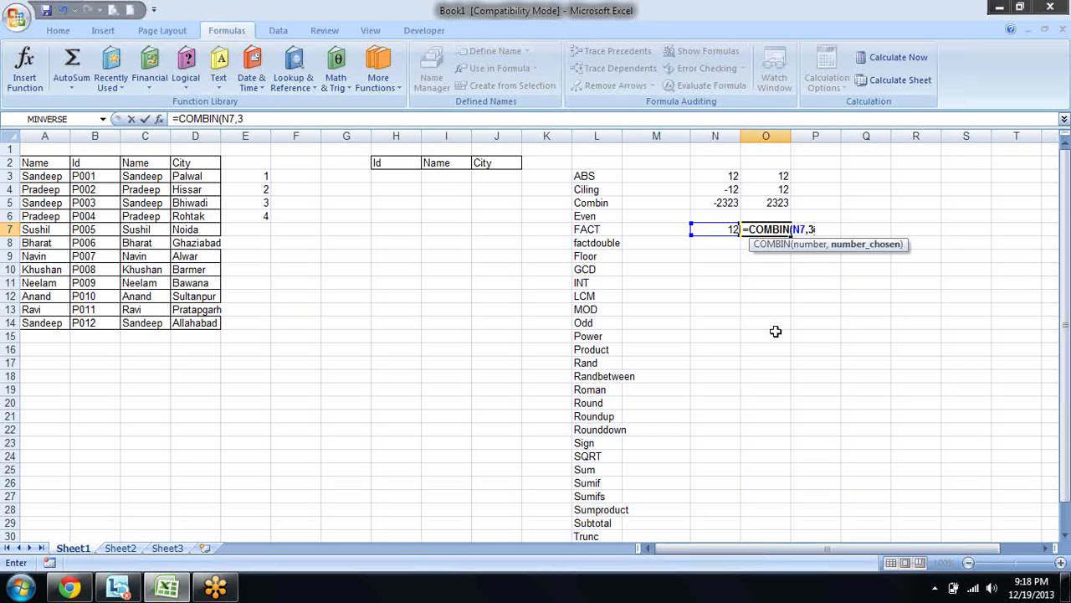
pyautogui.write(')')
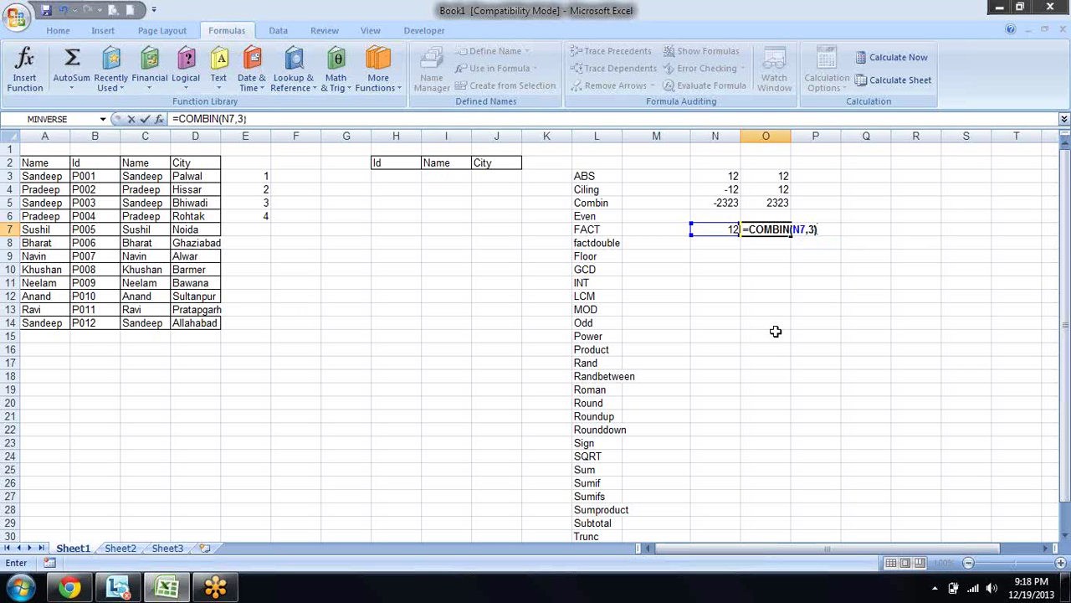
pyautogui.press('Return')
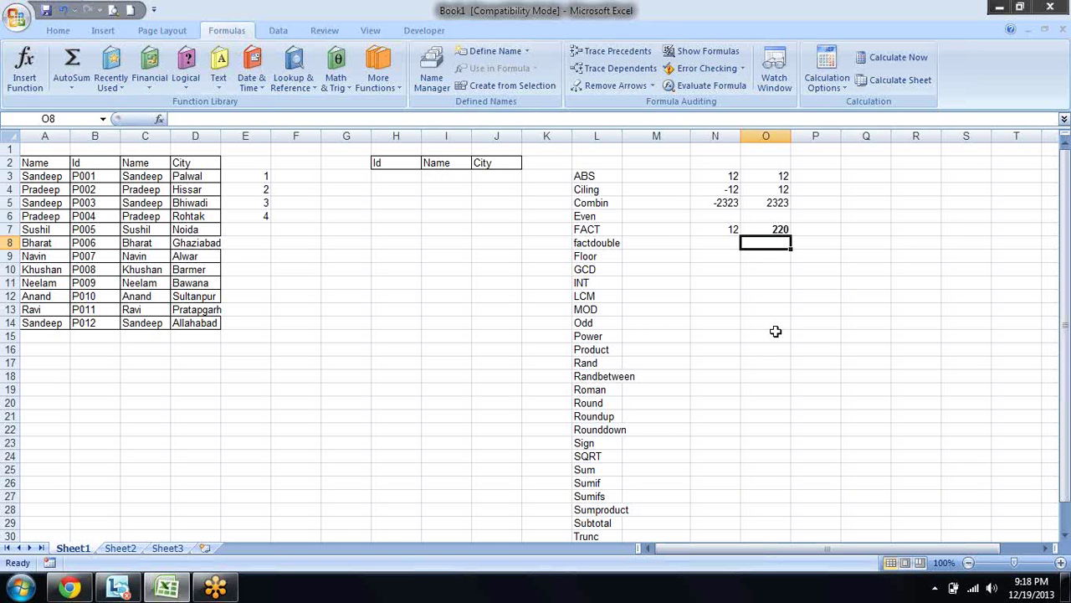
# Select the names C3:C5, then C6:C8, as examples of three-item groups.
pyautogui.press('Left')
pyautogui.press('Left')
pyautogui.press('Left')
pyautogui.press('Left')
pyautogui.press('Left')
pyautogui.press('Left')
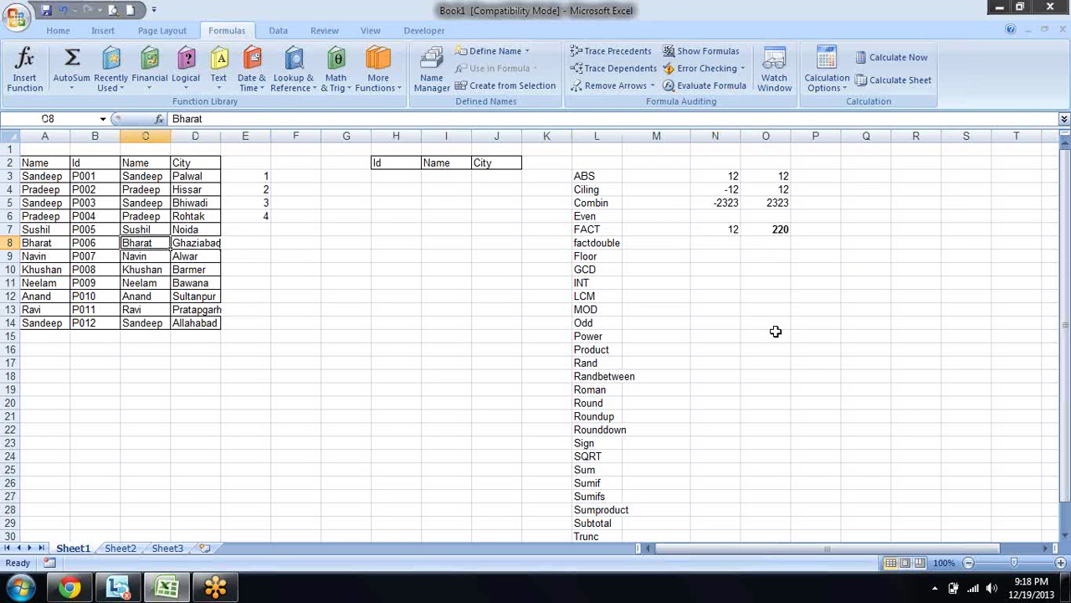
pyautogui.press('Up')
pyautogui.press('Up')
pyautogui.press('Up')
pyautogui.press('Up')
pyautogui.press('Down')
pyautogui.hotkey('shift', 'Down')
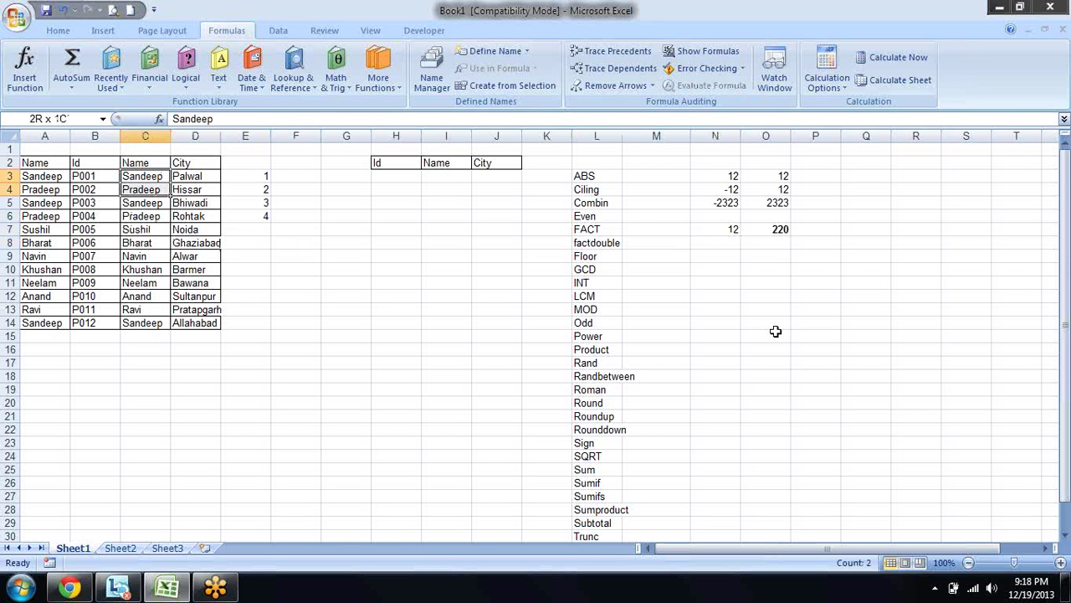
pyautogui.hotkey('shift', 'Down')
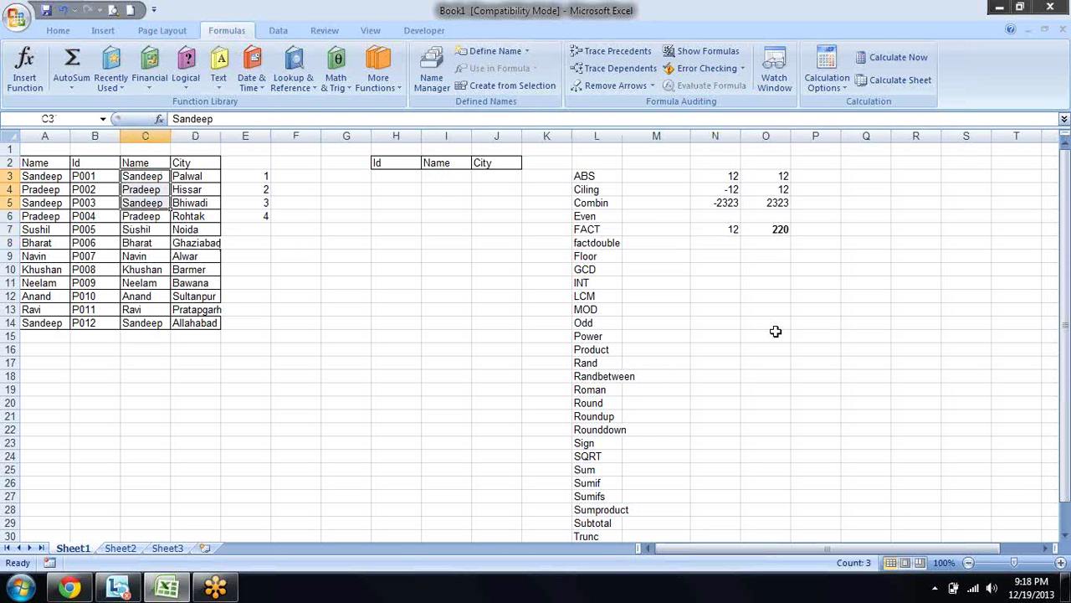
pyautogui.press('Down')
pyautogui.press('Down')
pyautogui.press('Down')
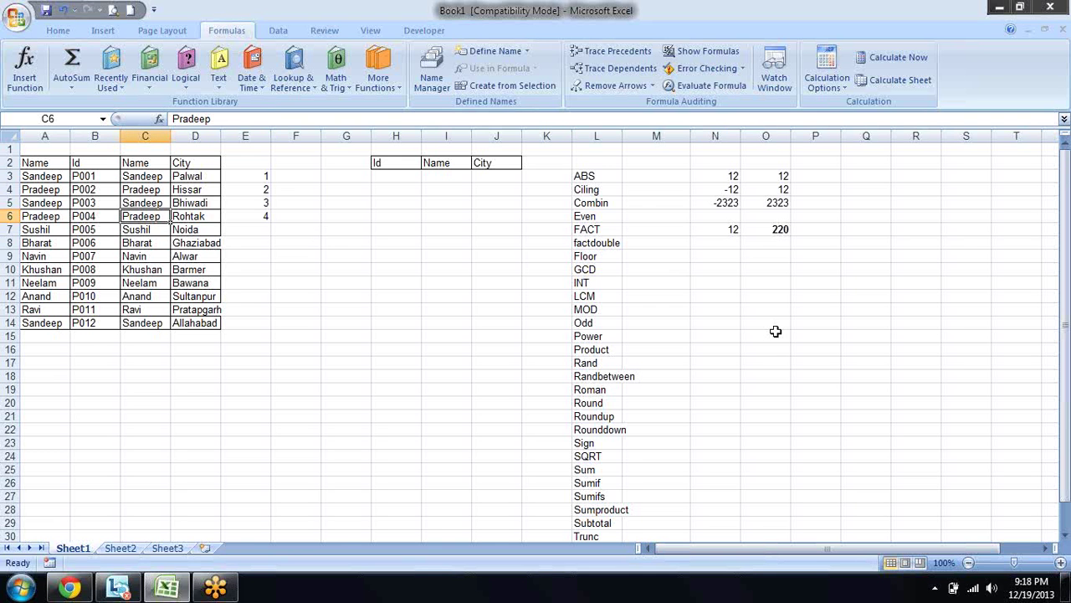
pyautogui.hotkey('shift', 'Down')
pyautogui.hotkey('shift', 'Down')
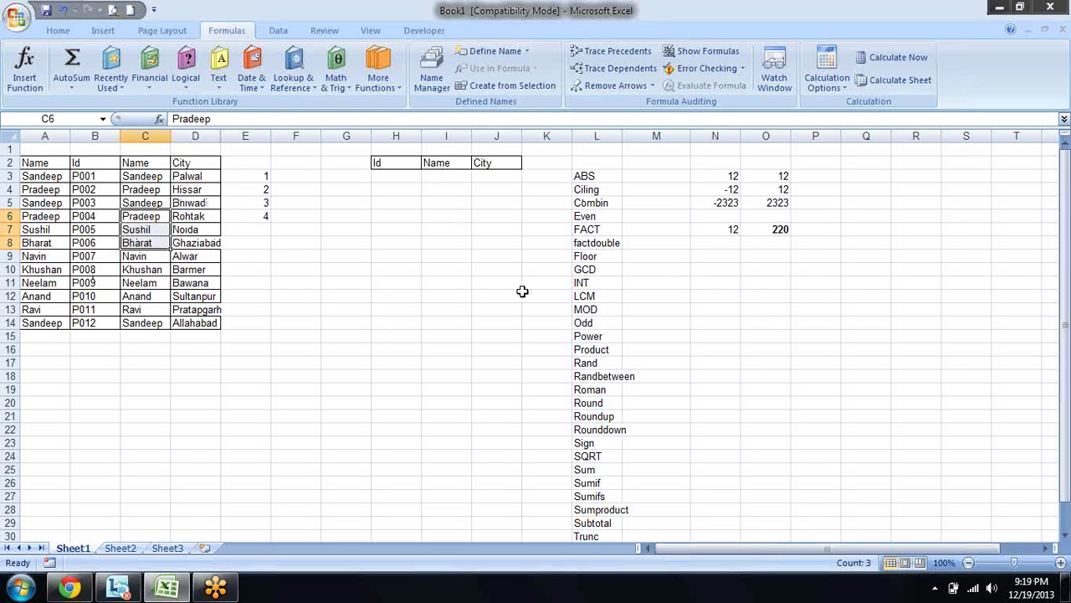
# Change the COMBIN test value in N7 to 3, then to 4.
pyautogui.press('Right')
pyautogui.press('Right')
pyautogui.hotkey('ctrl', 'Right')
pyautogui.press('Right')
pyautogui.press('Right')
pyautogui.press('Down')
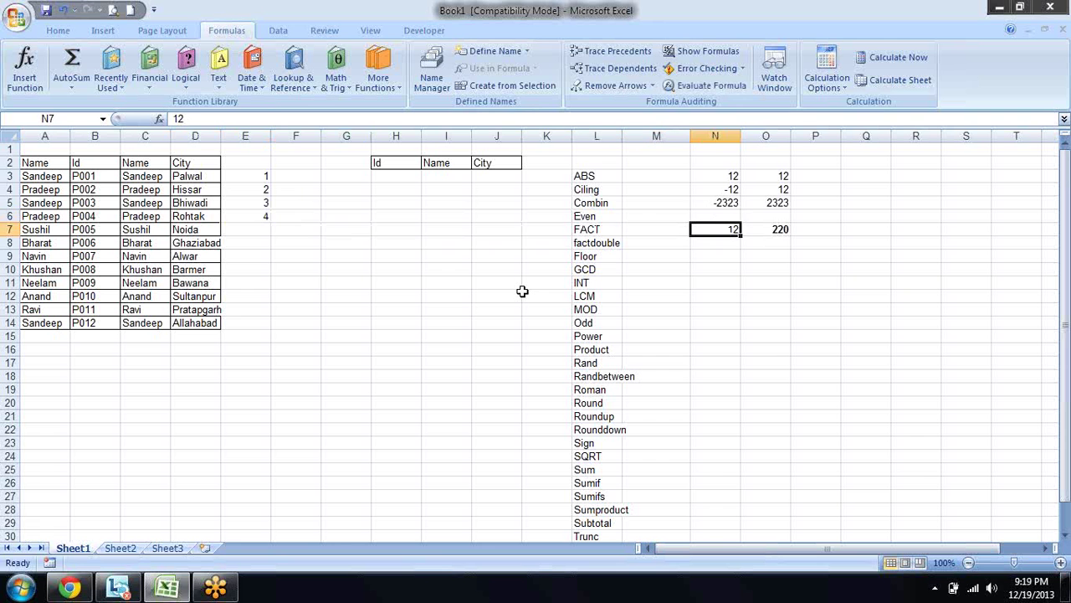
pyautogui.write('3')
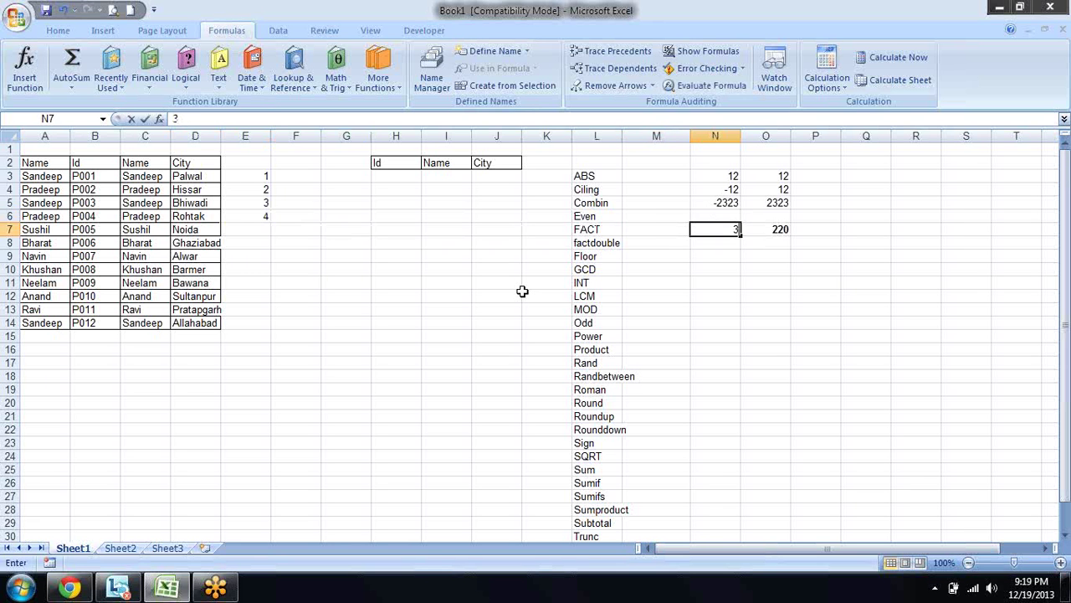
pyautogui.press('Return')
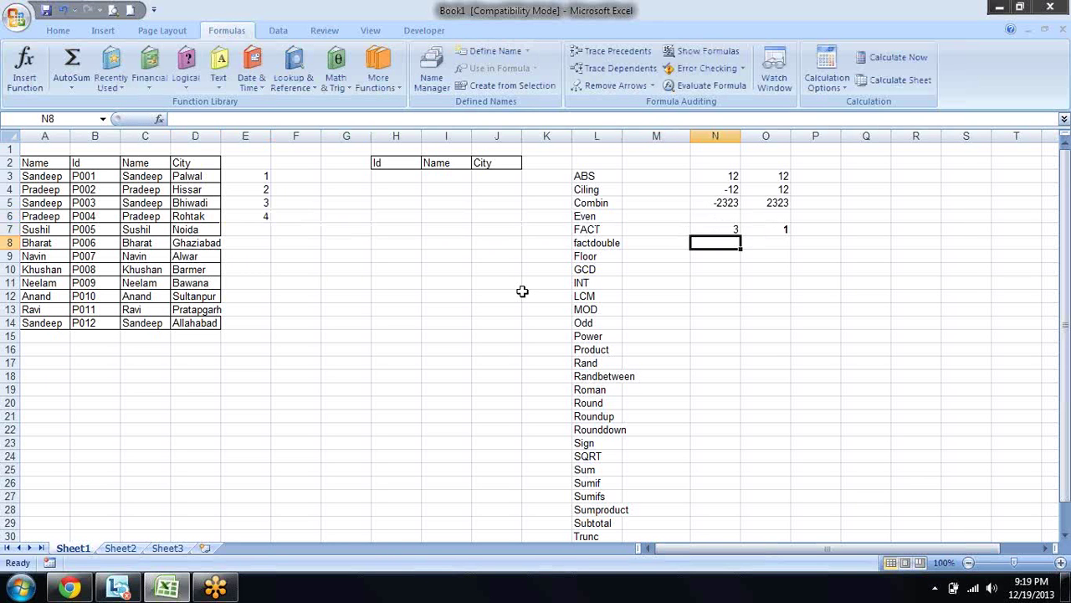
pyautogui.press('Up')
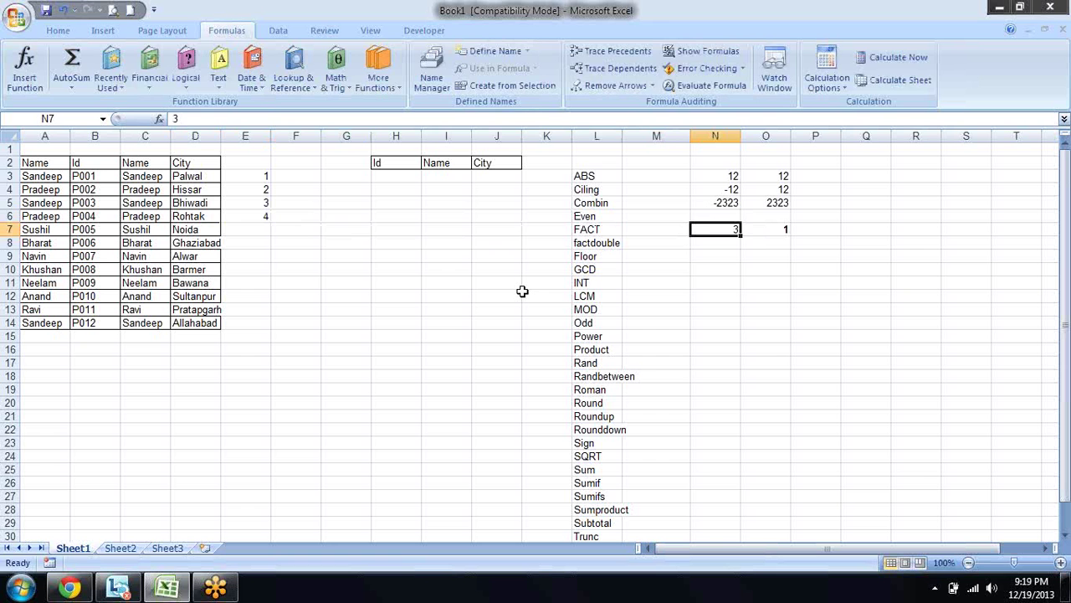
pyautogui.write('4')
pyautogui.press('Return')
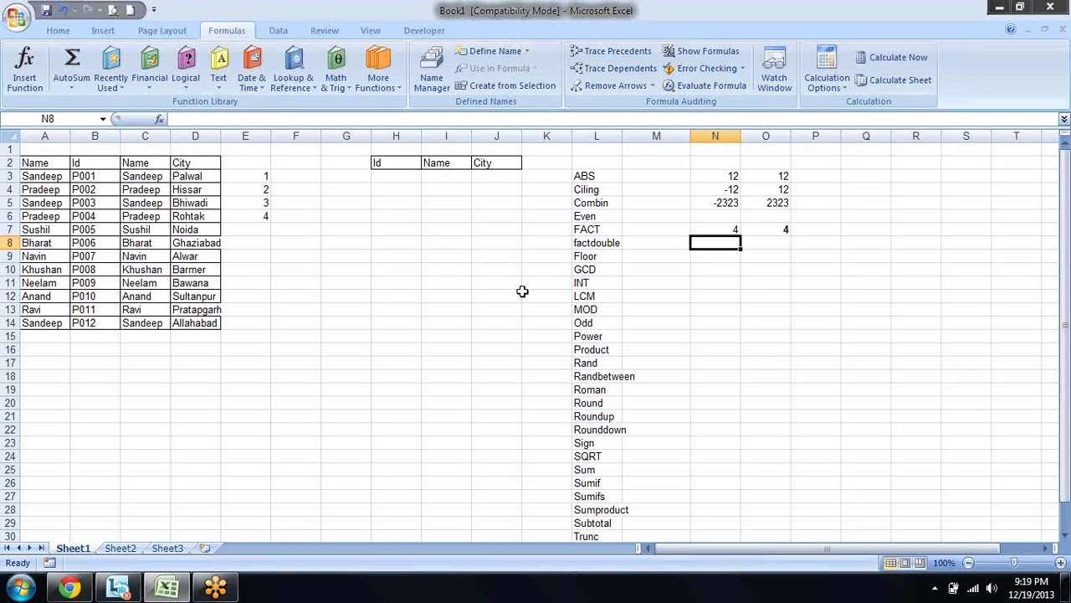
# Review the =COMBIN(N7,3) formula in O7 without changing it, then clear N7:O7.
pyautogui.press('Up')
pyautogui.press('Right')
pyautogui.press('F2')
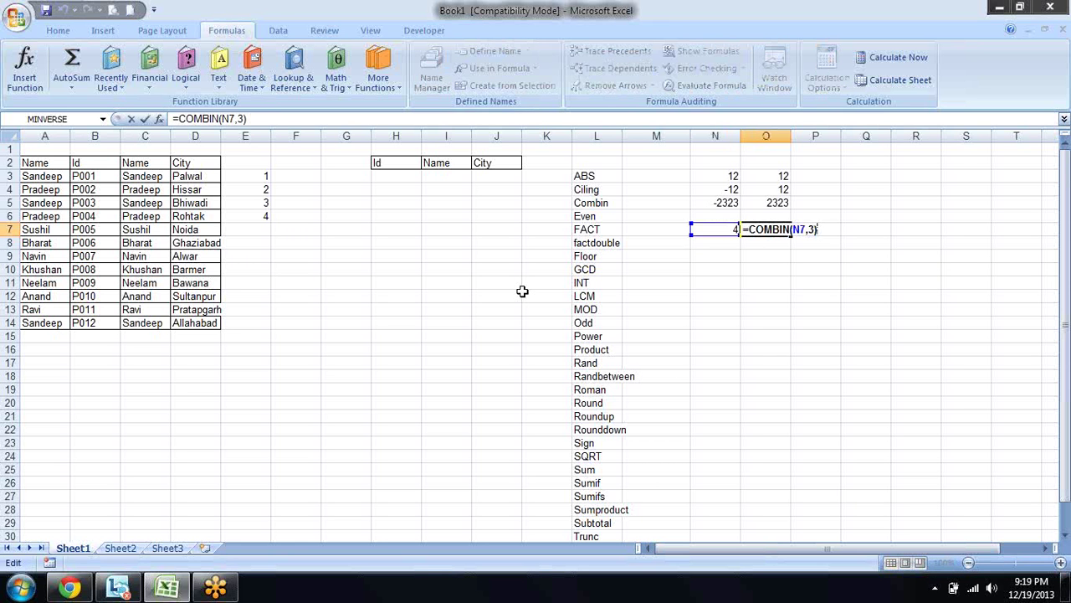
pyautogui.press('Escape')
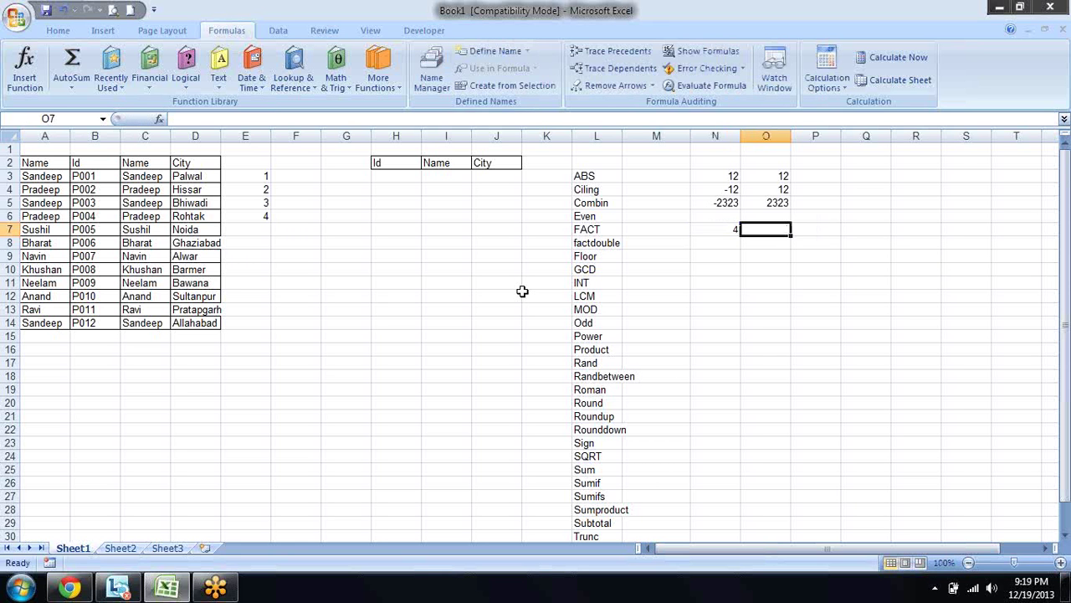
pyautogui.press('Left')
pyautogui.press('Delete')
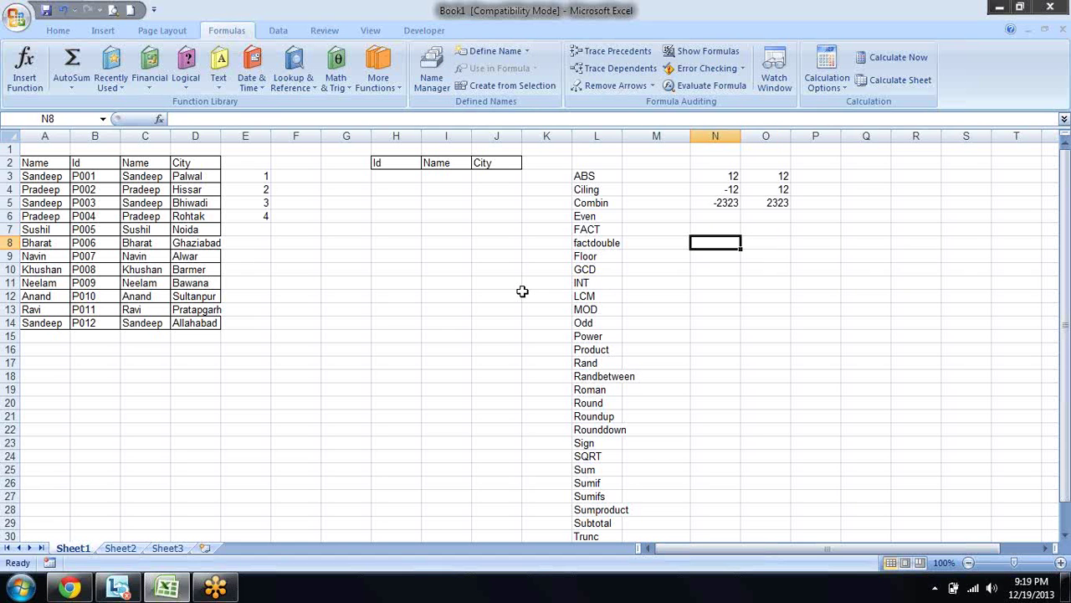
# Enter =EVEN(N3) in N7.
pyautogui.press('Left')
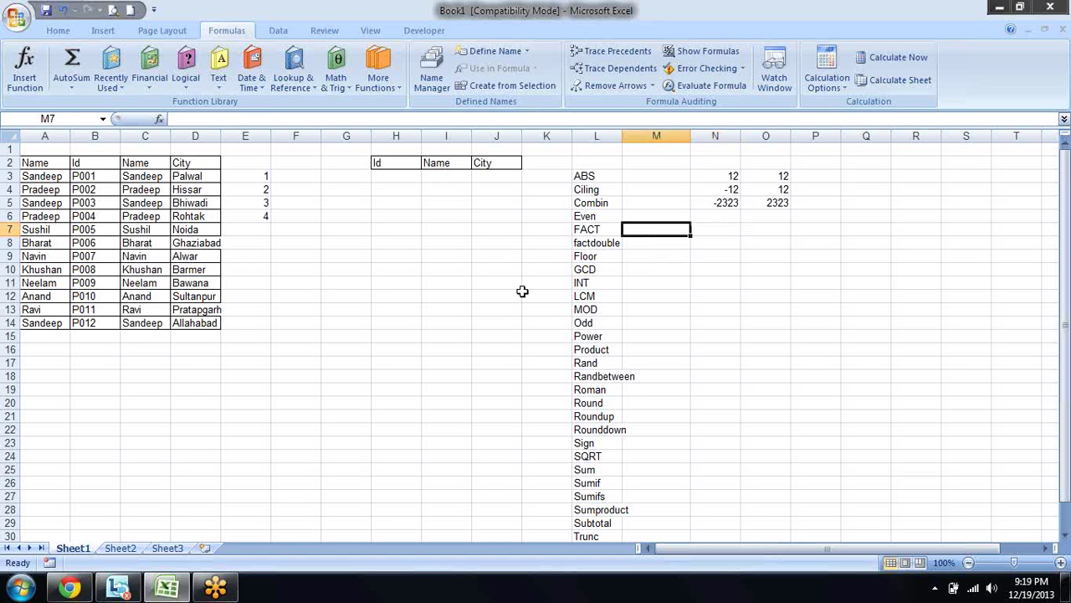
pyautogui.press('Right')
pyautogui.write('=')
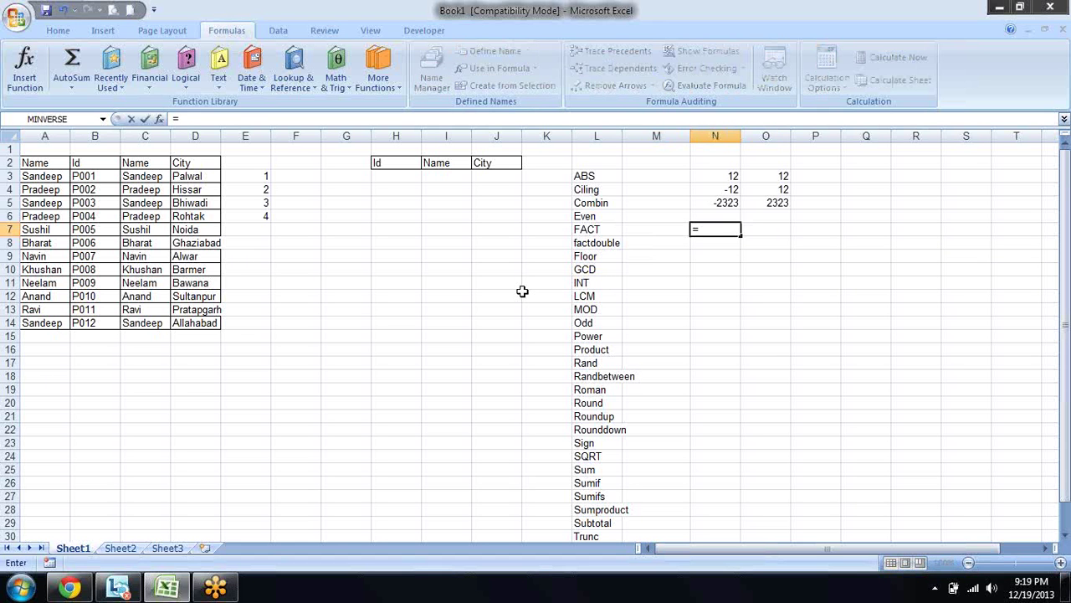
pyautogui.press('Escape')
pyautogui.write('=')
pyautogui.press('BackSpace')
pyautogui.write('=')
pyautogui.write('ev')
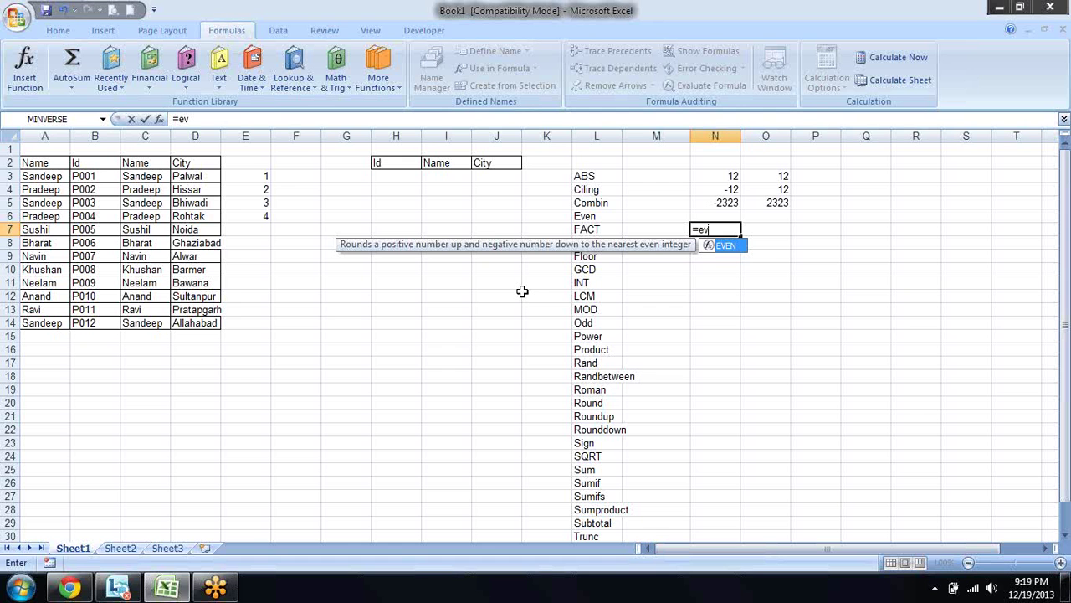
pyautogui.press('Tab')
pyautogui.press('Up')
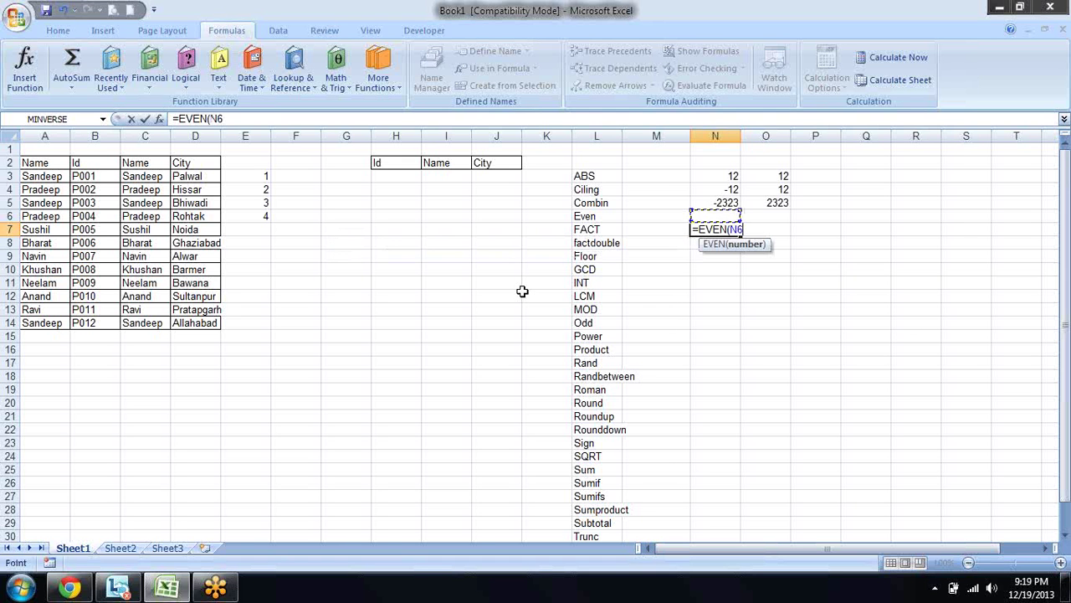
pyautogui.press('Up')
pyautogui.press('Up')
pyautogui.press('Up')
pyautogui.write(')')
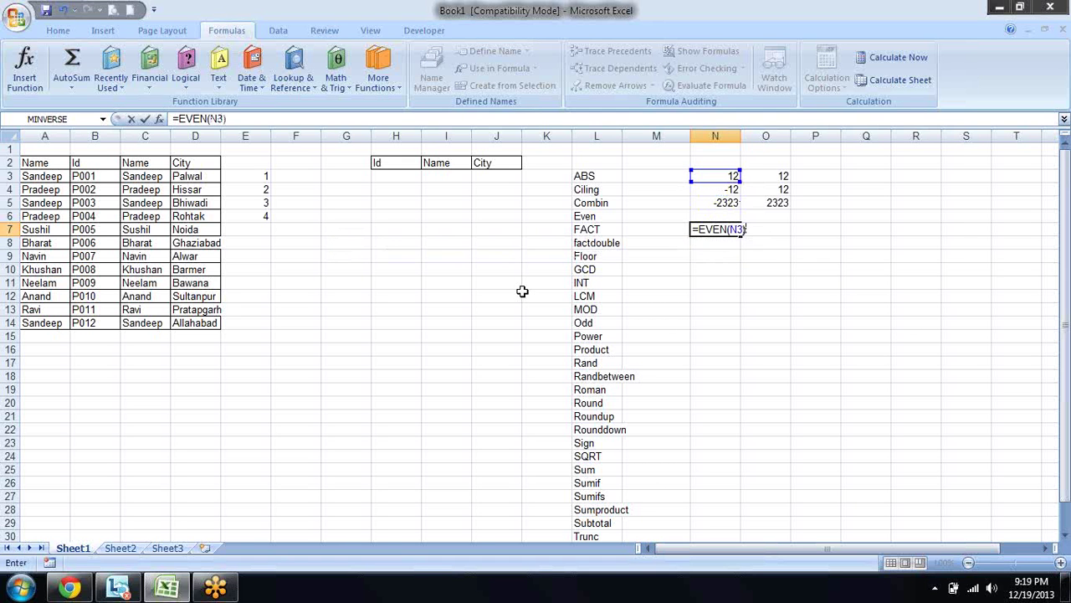
pyautogui.press('Return')
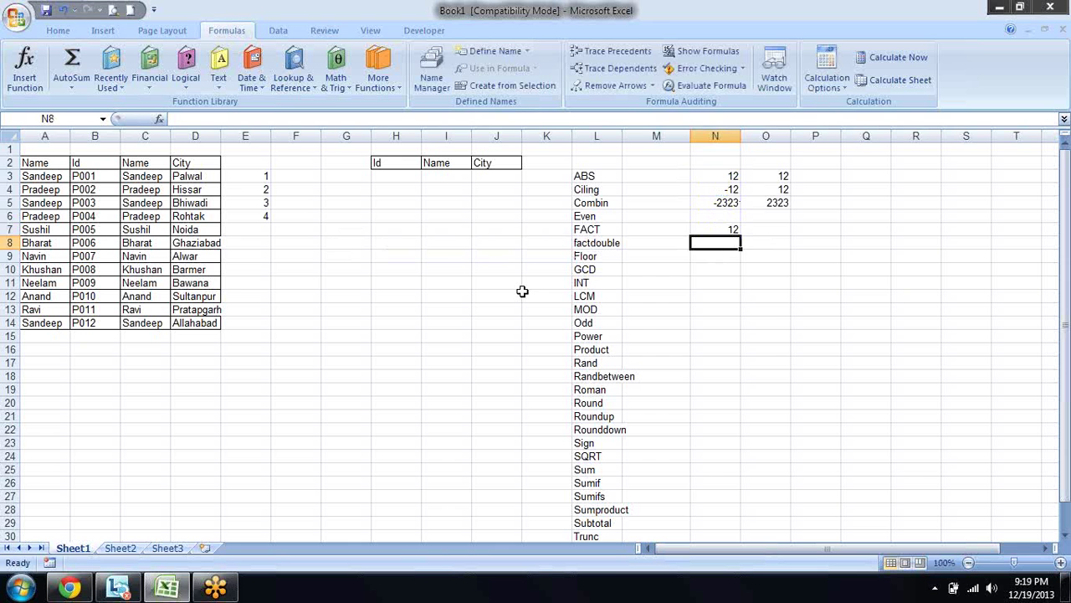
# Enter =ODD(N3) in O7.
pyautogui.press('Up')
pyautogui.press('Right')
pyautogui.write('=')
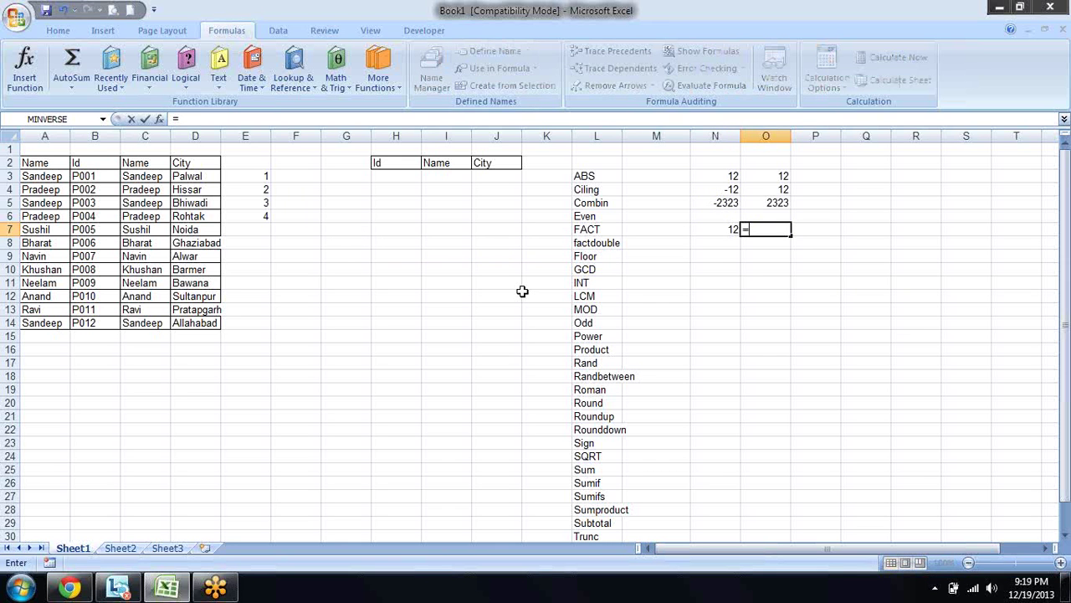
pyautogui.write('odd')
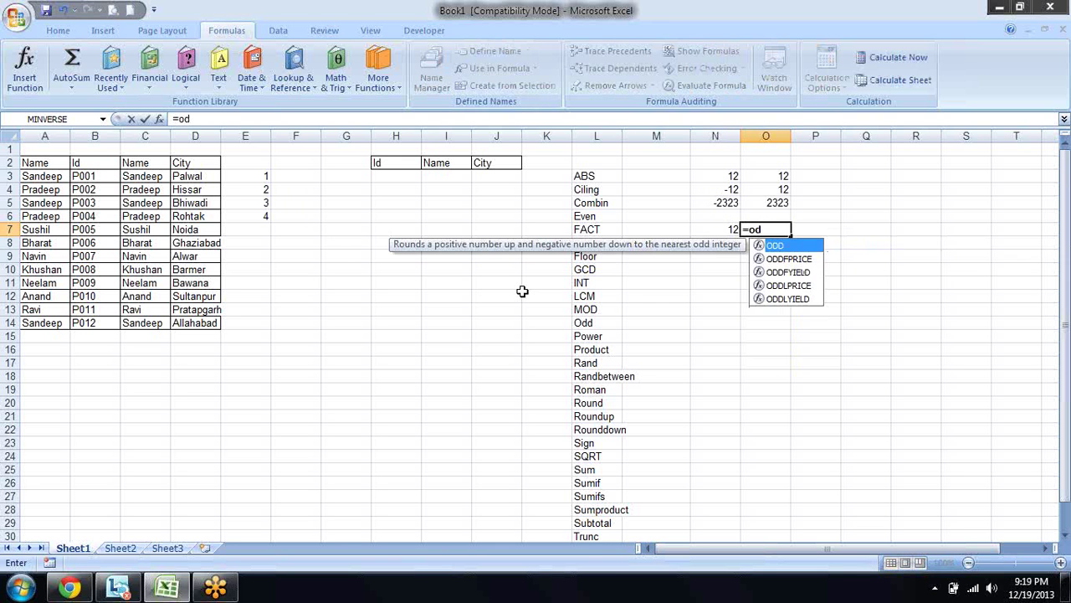
pyautogui.press('Tab')
pyautogui.press('Up')
pyautogui.press('Up')
pyautogui.press('Up')
pyautogui.press('Up')
pyautogui.press('Left')
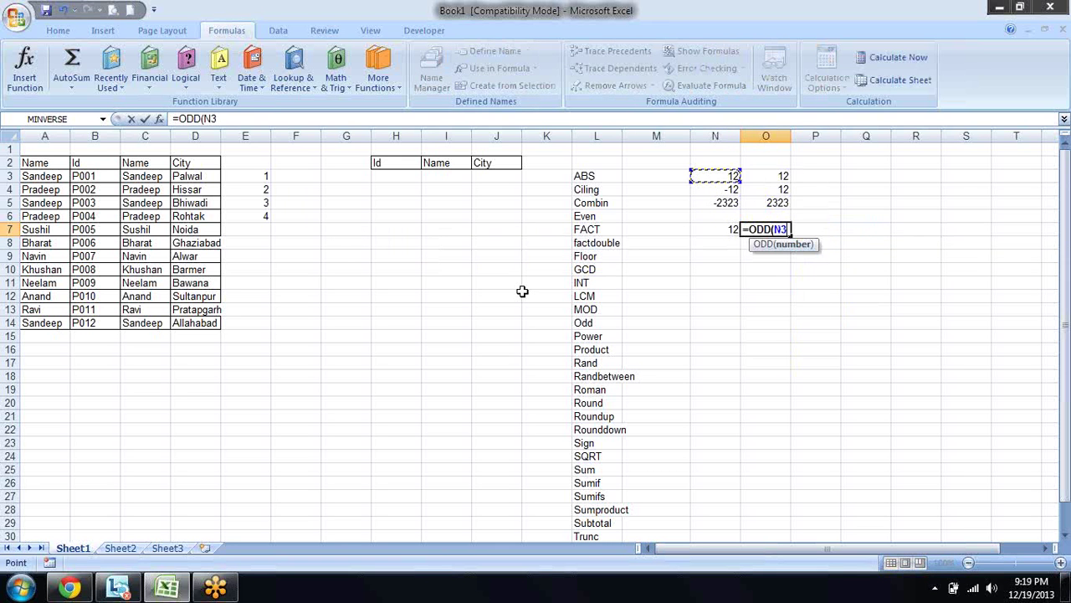
pyautogui.write(')')
pyautogui.press('Return')
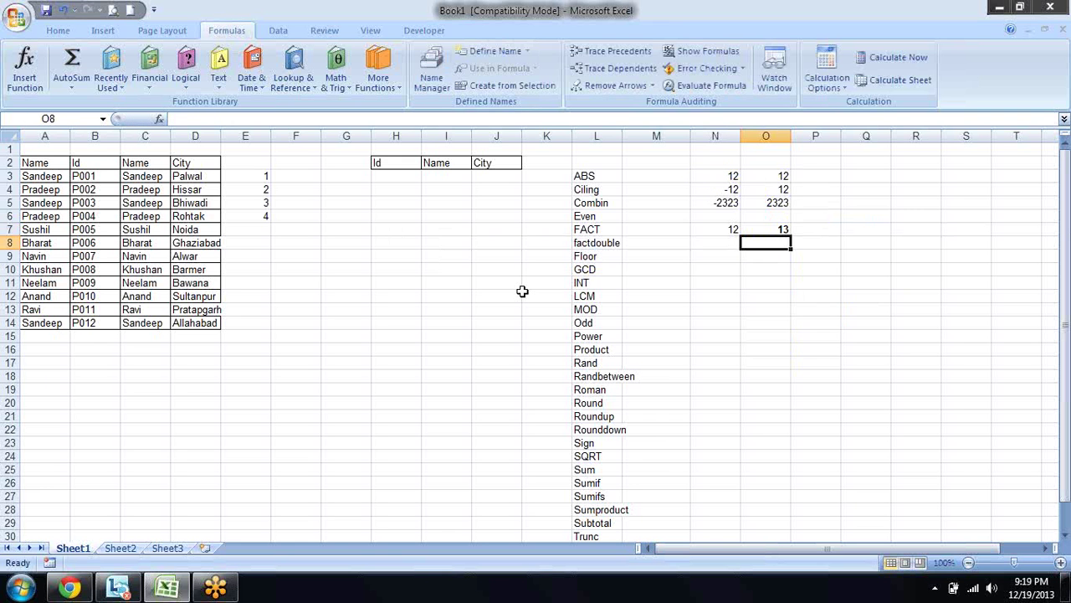
# Change the N3 test value to 11 and select the EVEN and ODD results in N7:O7.
pyautogui.press('Up')
pyautogui.press('Left')
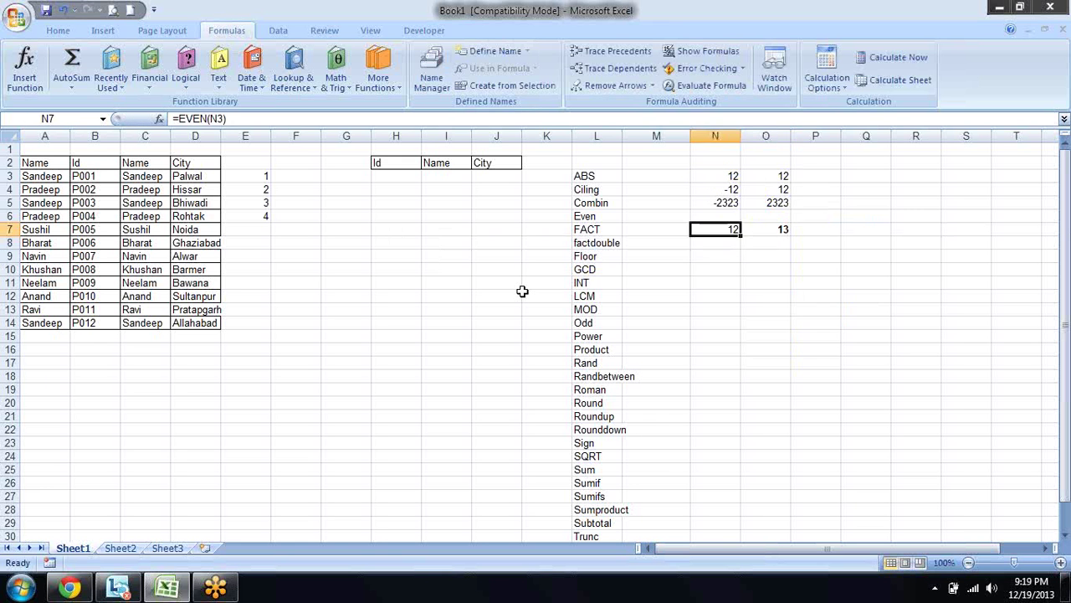
pyautogui.hotkey('shift', 'Left')
pyautogui.press('Up')
pyautogui.press('Up')
pyautogui.press('Up')
pyautogui.press('Up')
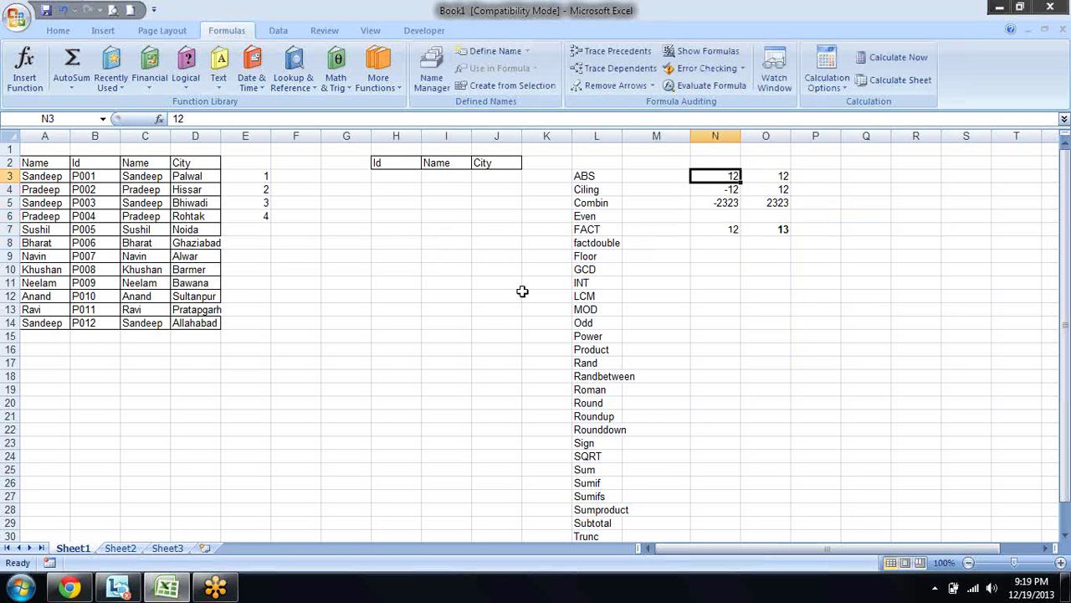
pyautogui.write('11')
pyautogui.press('Return')
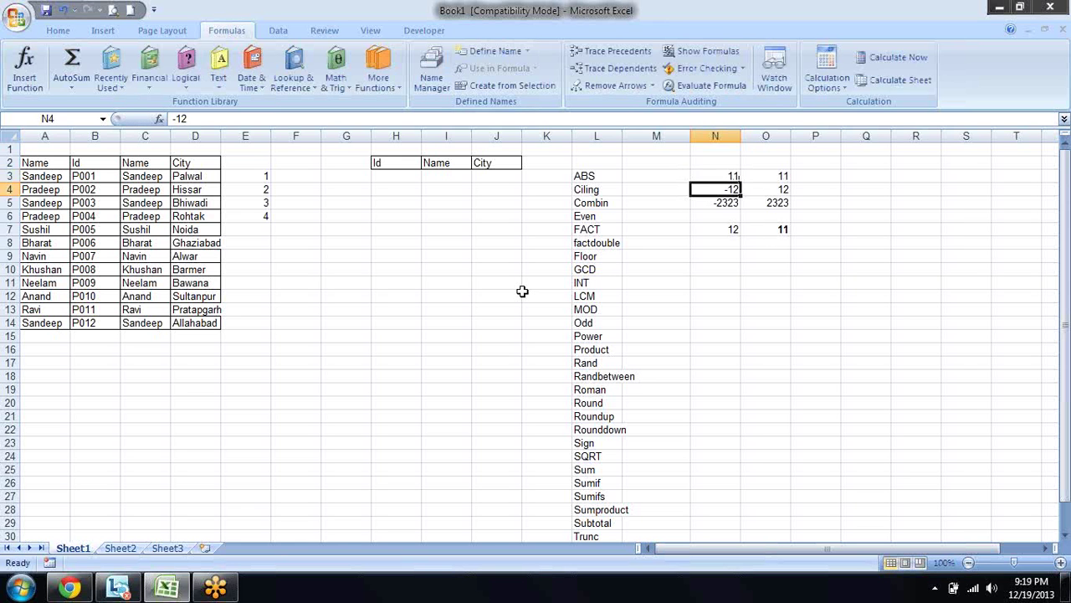
pyautogui.press('Down')
pyautogui.press('Down')
pyautogui.press('Down')
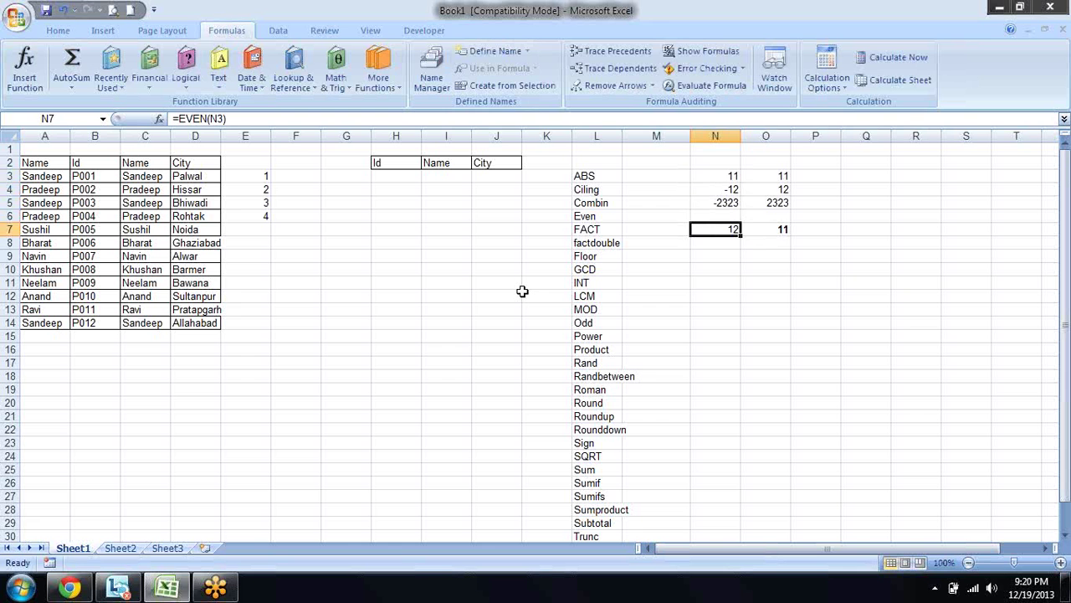
pyautogui.hotkey('shift', 'Right')
# Clear the EVEN and ODD results and set the N7 test value to 4.
pyautogui.press('Delete')
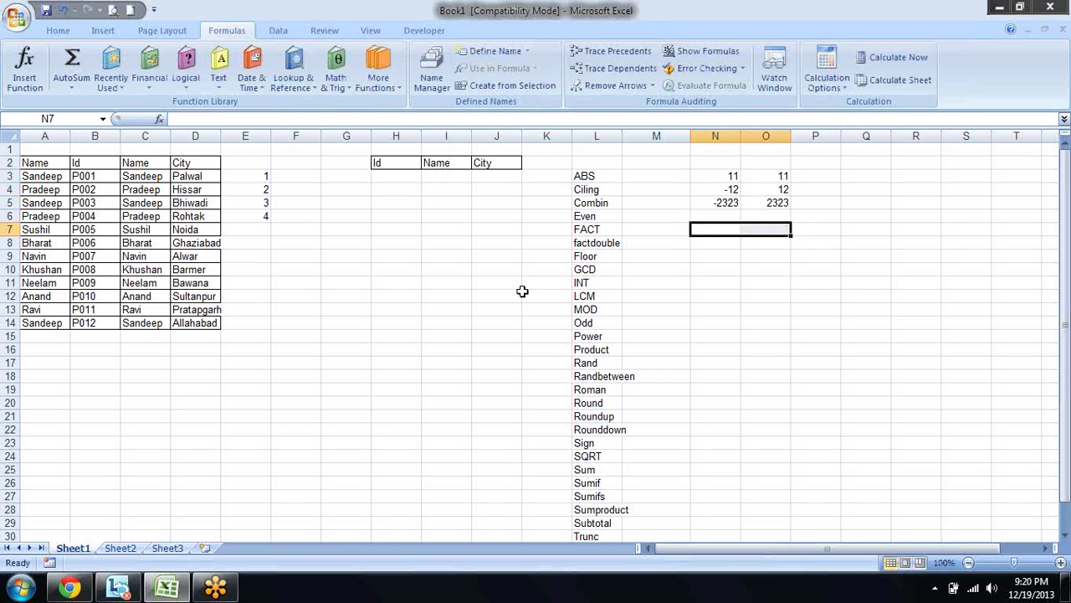
pyautogui.press('Down')
pyautogui.press('Up')
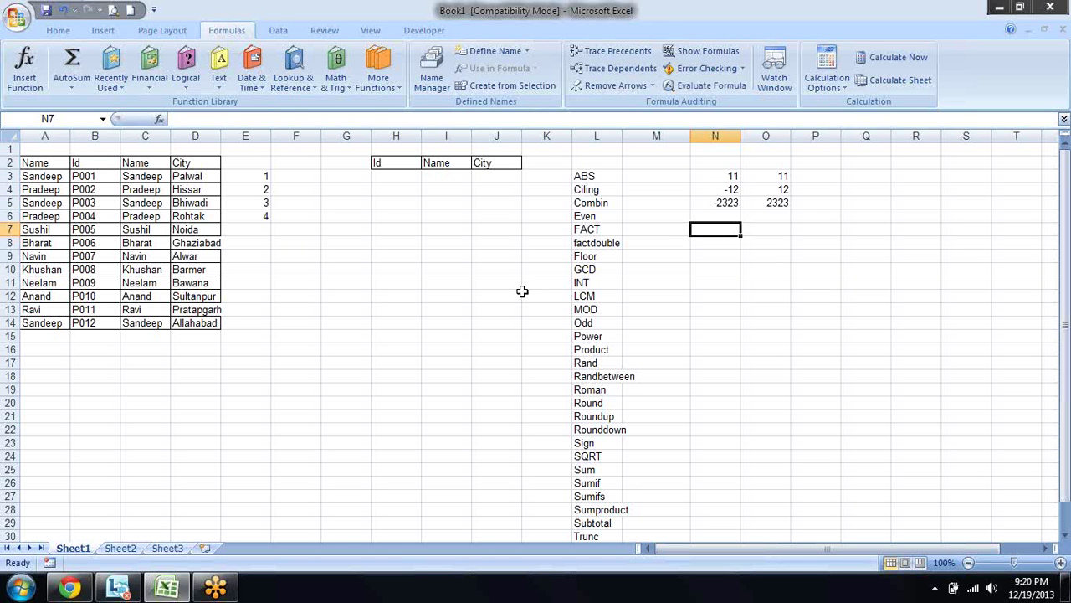
pyautogui.write('4')
pyautogui.press('Right')
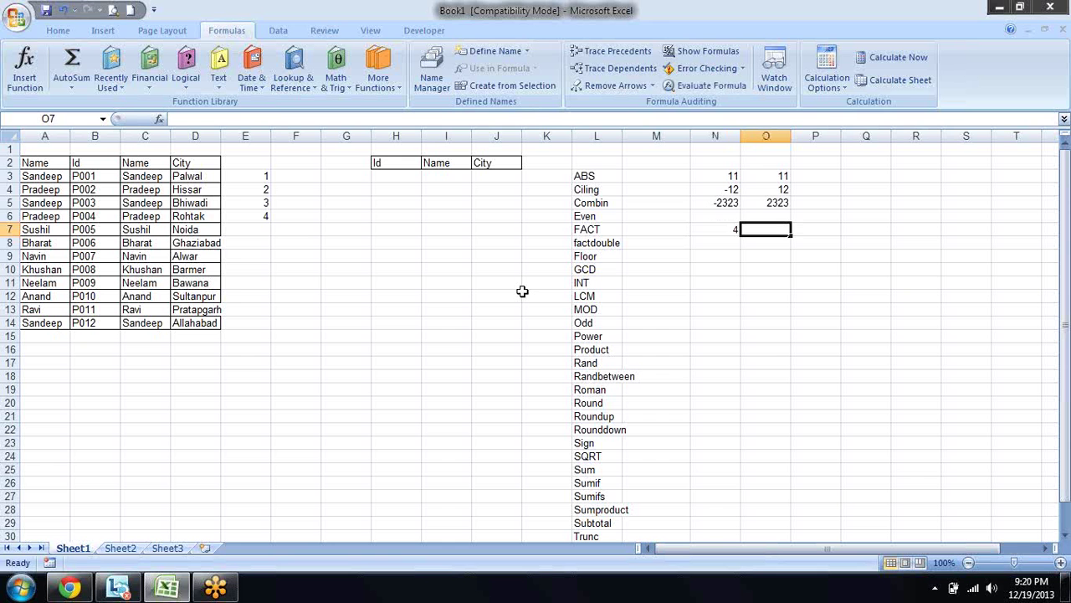
pyautogui.write('=')
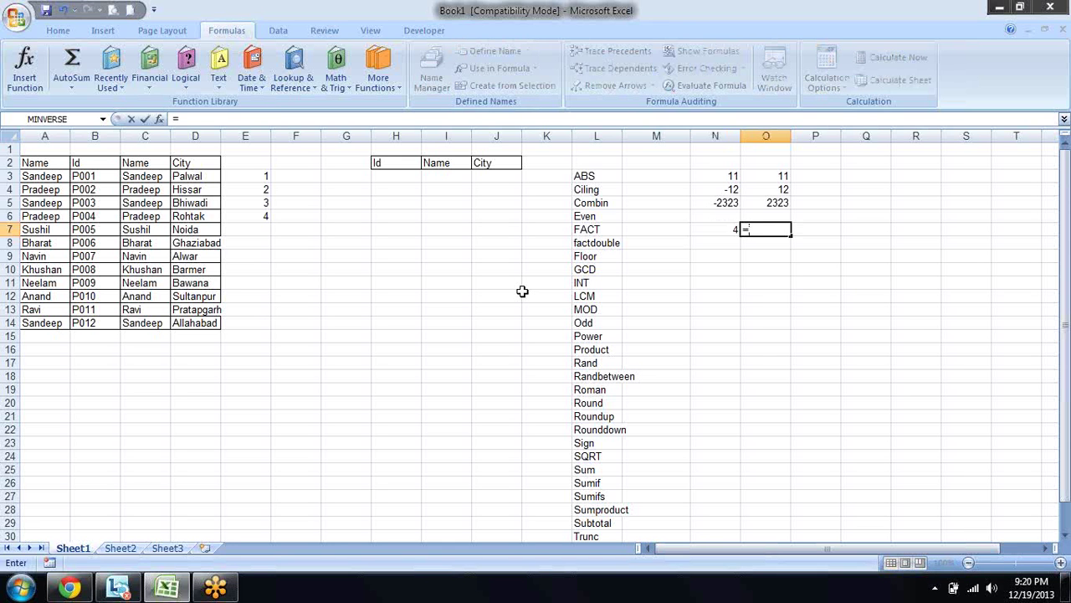
pyautogui.press('Escape')
pyautogui.press('Down')
pyautogui.press('Left')
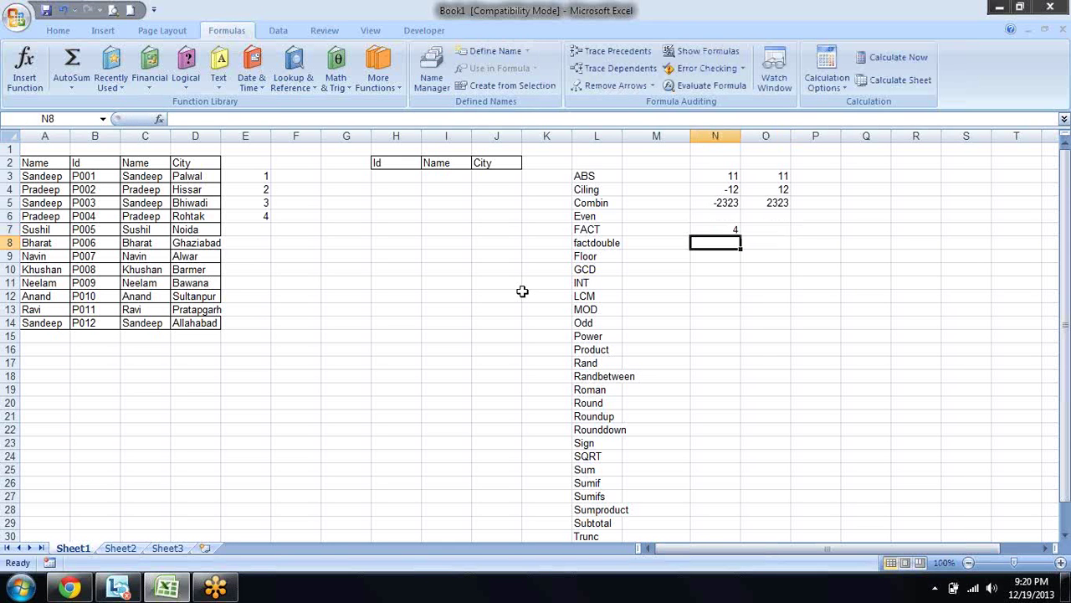
# Enter the manual product =1*2*3*4 in N8.
pyautogui.write('1*2')
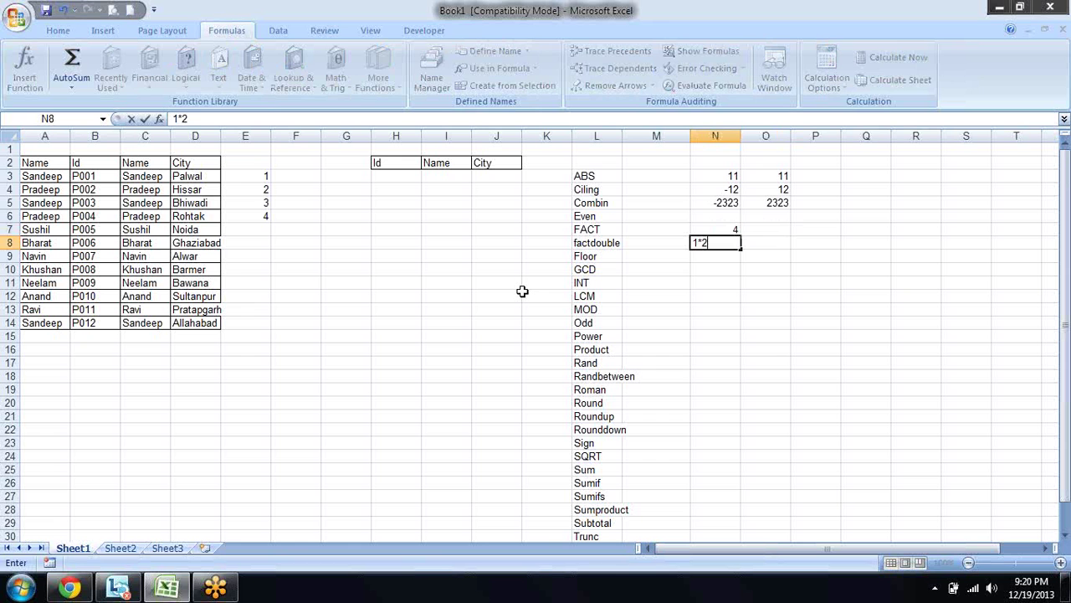
pyautogui.write('*3*')
pyautogui.write('4.')
pyautogui.press('F2')
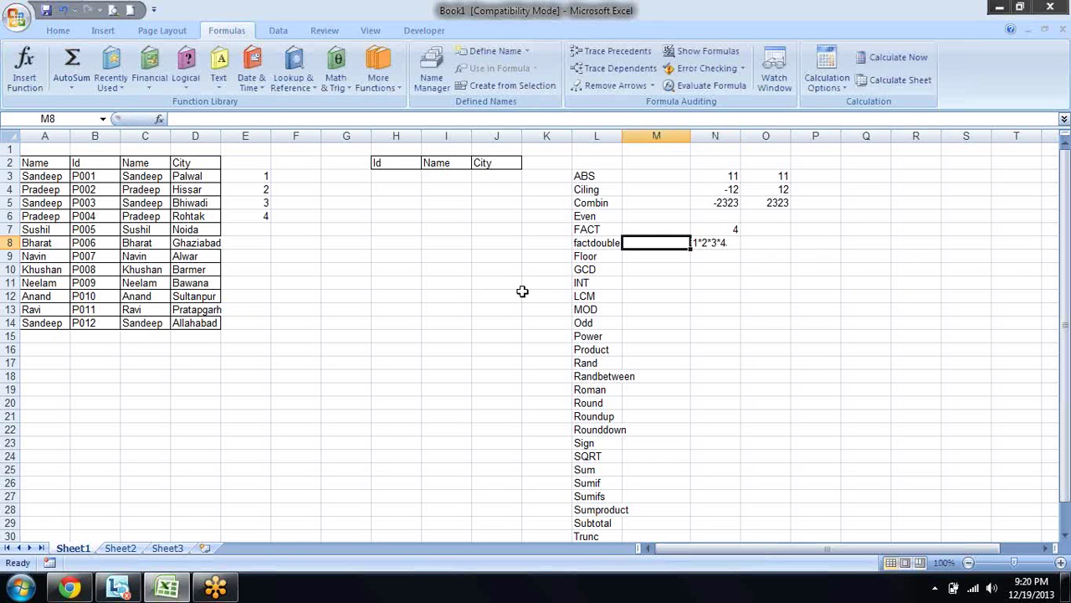
pyautogui.press('Left')
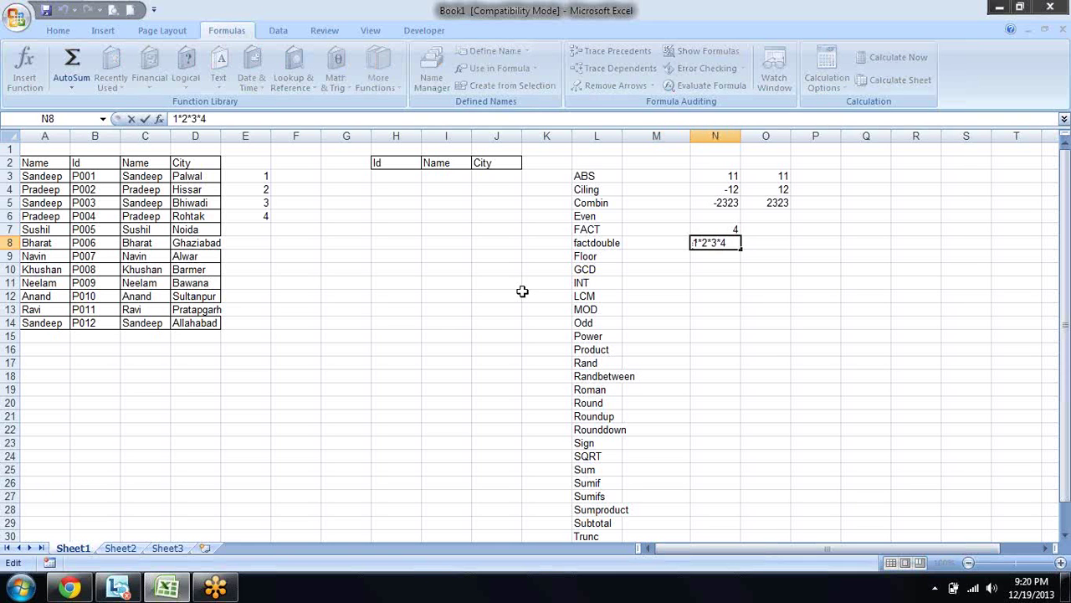
pyautogui.write('=')
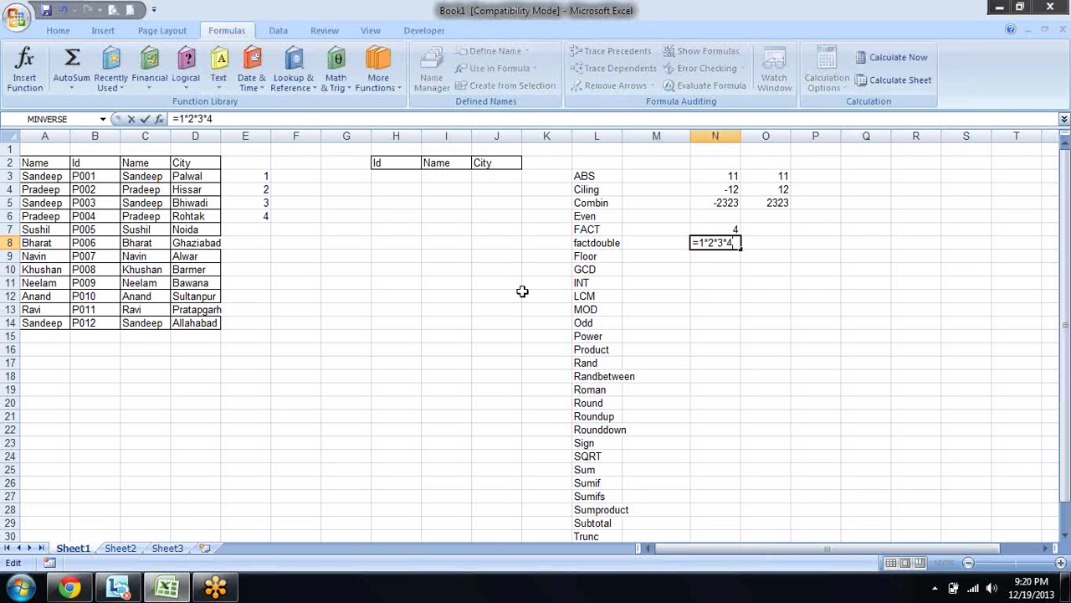
pyautogui.press('Return')
# Enter =FACT(N7) in O8 and confirm it matches N8's 24.
pyautogui.press('Up')
pyautogui.press('Right')
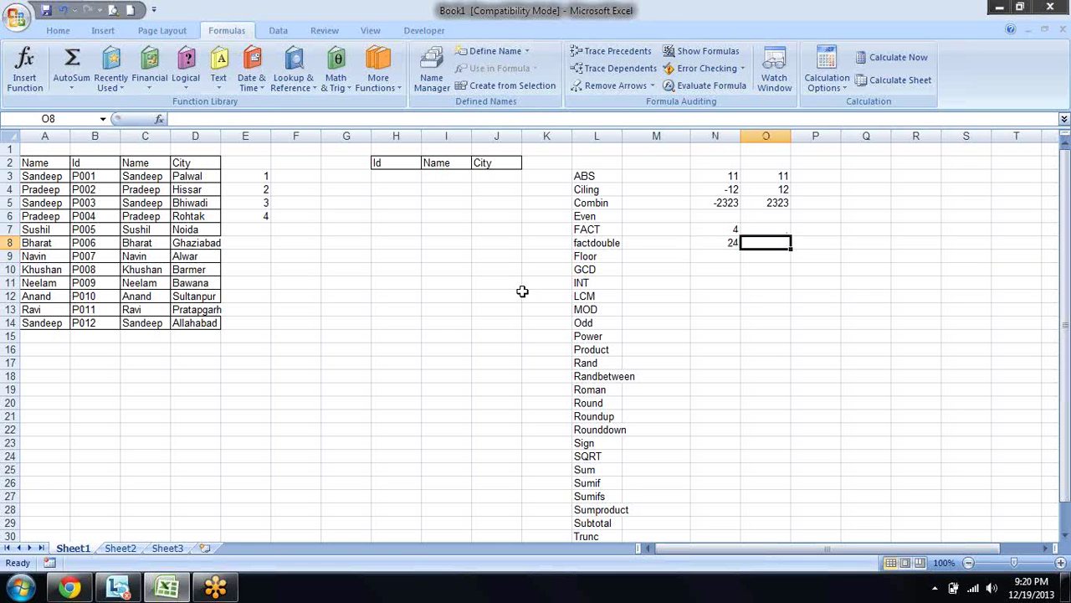
pyautogui.write('=fact(')
pyautogui.press('Up')
pyautogui.press('Left')
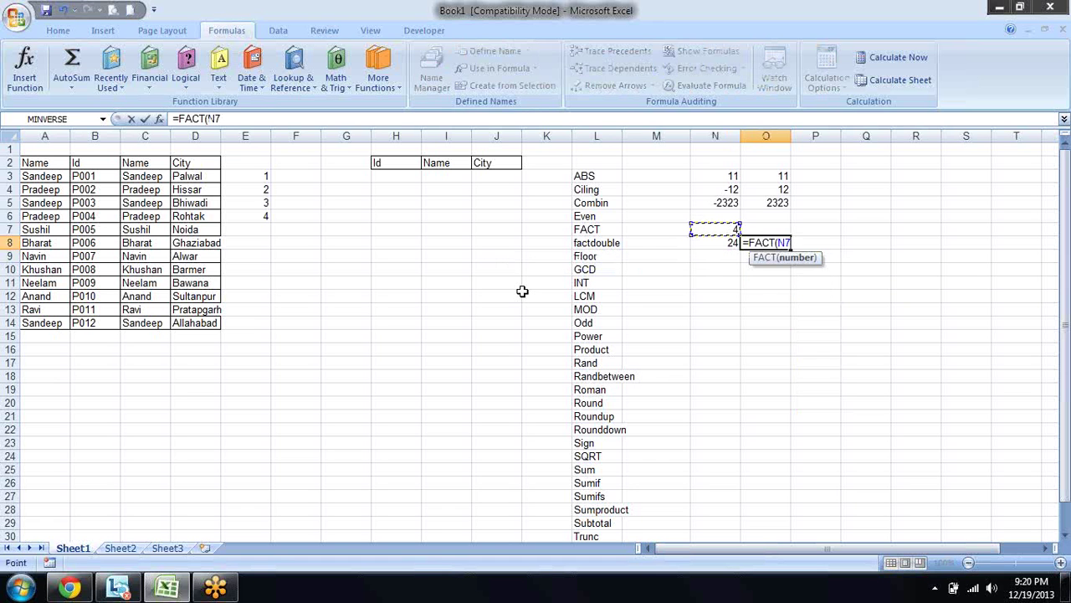
pyautogui.write(')')
pyautogui.press('Return')
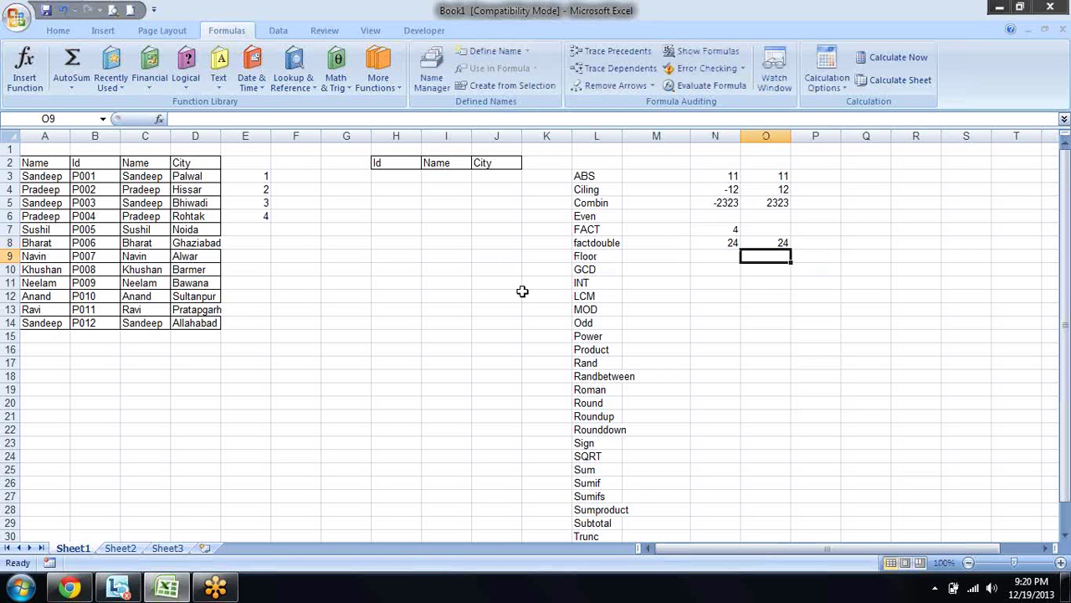
pyautogui.press('Up')
pyautogui.press('Left')
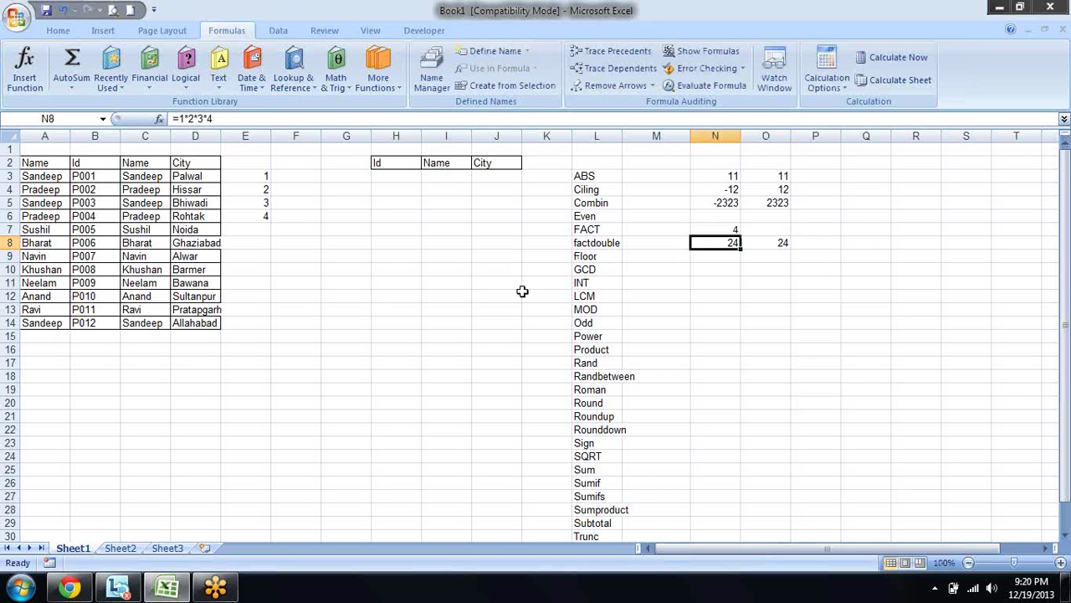
# Start a FACTDOUBLE formula in N9 referencing N7.
pyautogui.press('Down')
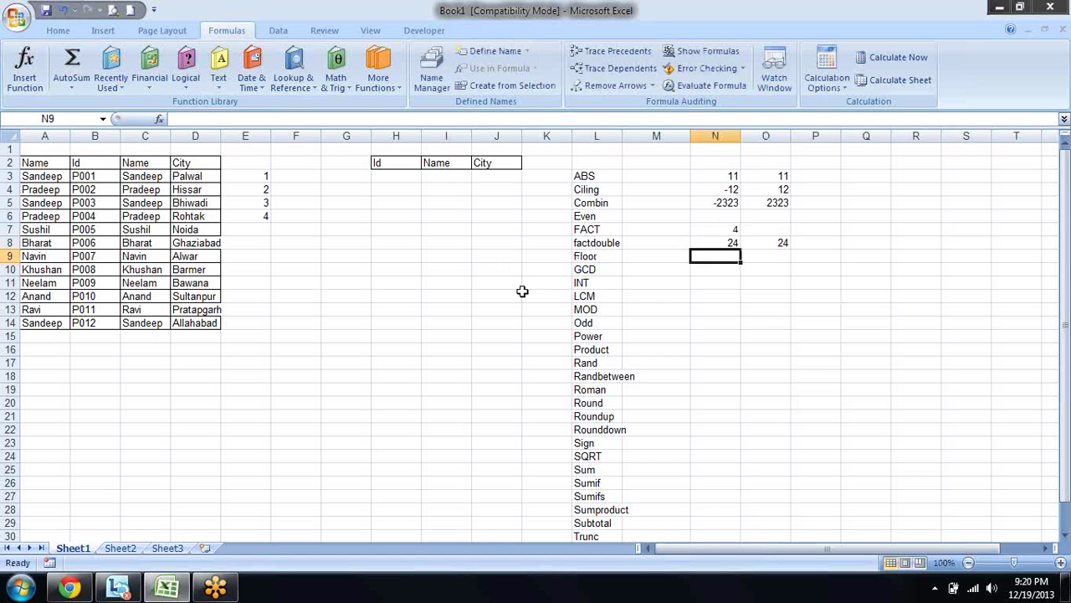
pyautogui.write('=fa')
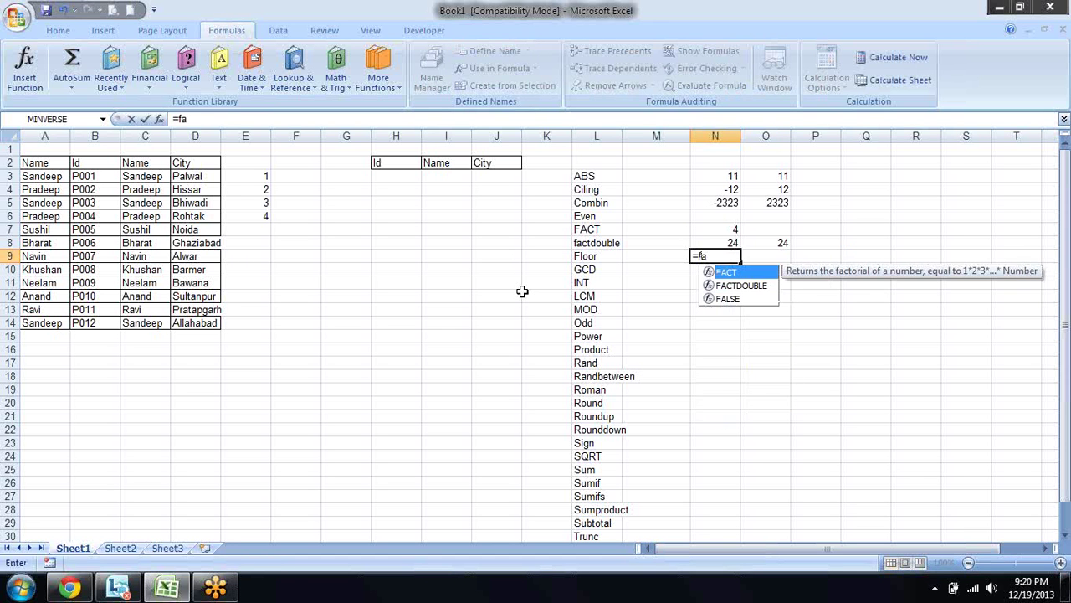
pyautogui.press('Down')
pyautogui.press('Tab')
pyautogui.press('Up')
pyautogui.press('Up')
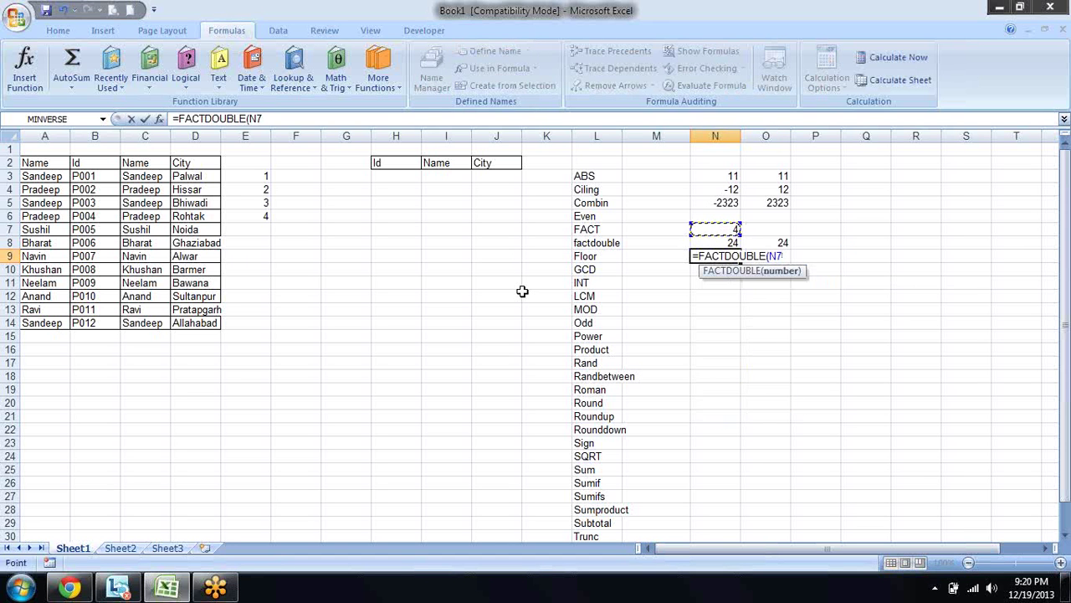
# Complete =FACTDOUBLE(N7) in N9, discarding a trial 2*4 entry below it.
pyautogui.write(')')
pyautogui.press('Return')
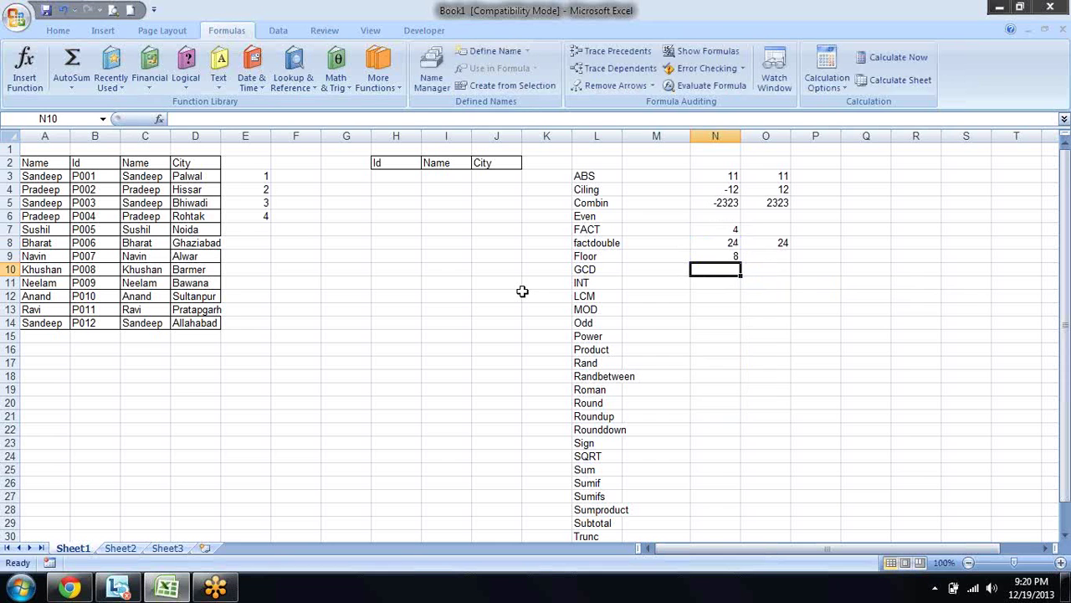
pyautogui.write('2*')
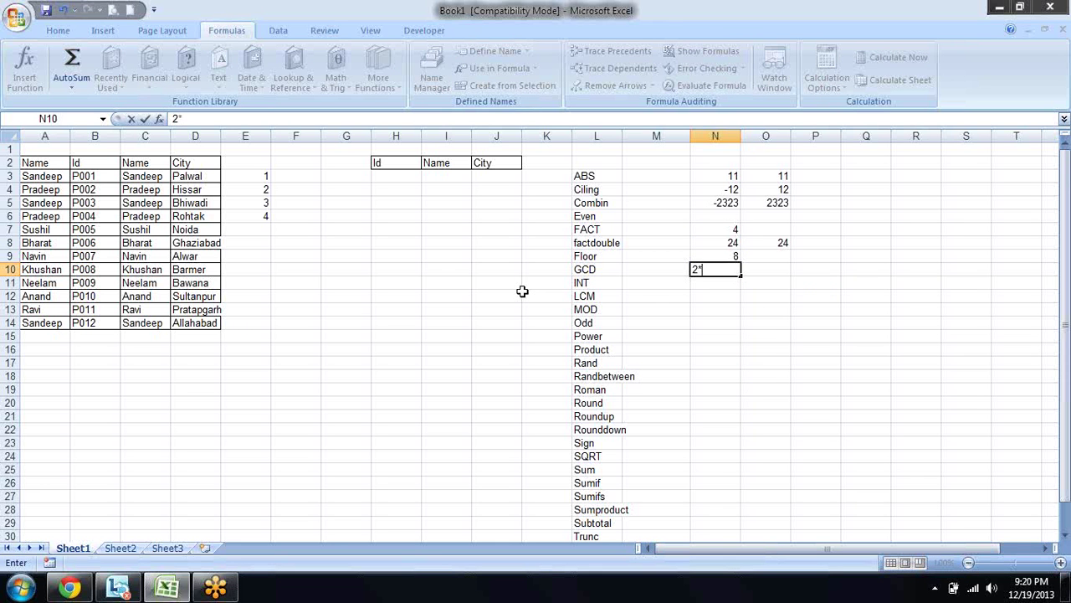
pyautogui.write('4')
pyautogui.press('Escape')
# Change N7 to 5 and review the double-factorial formula in N9.
pyautogui.press('Up')
pyautogui.press('Up')
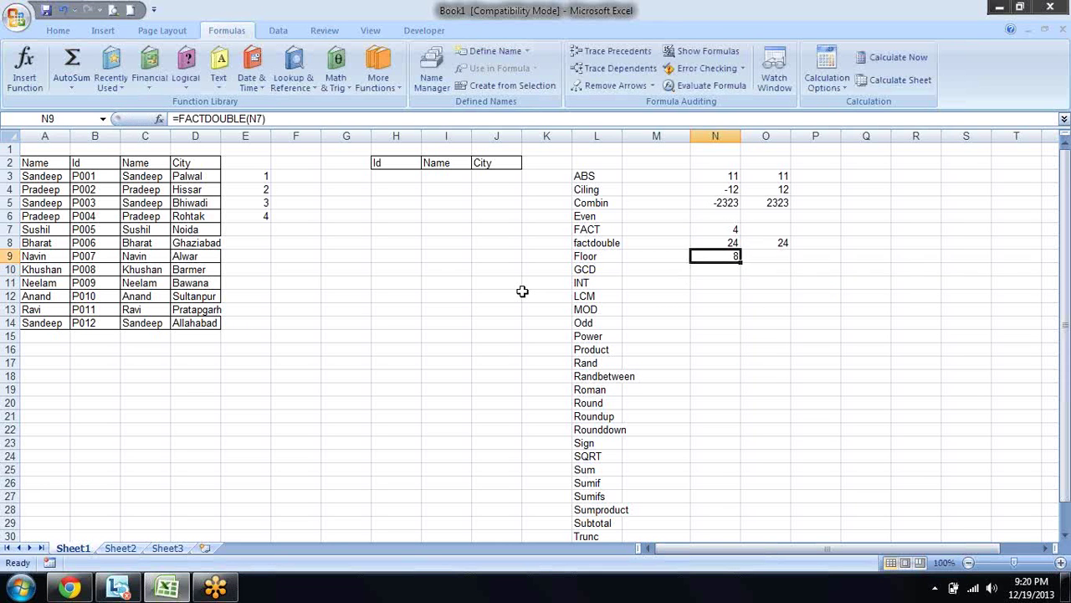
pyautogui.press('Up')
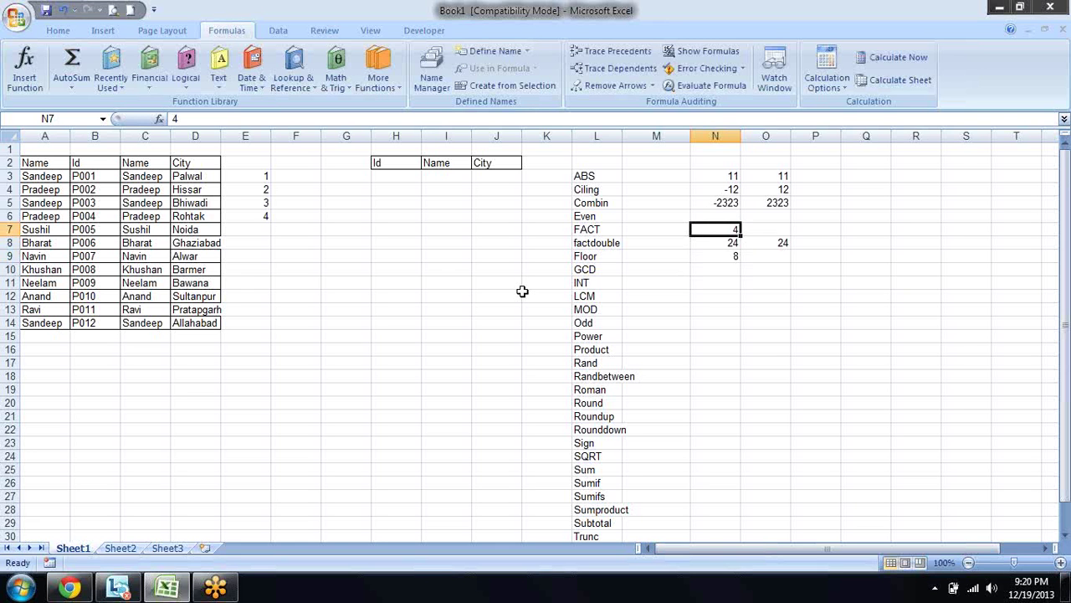
pyautogui.write('5')
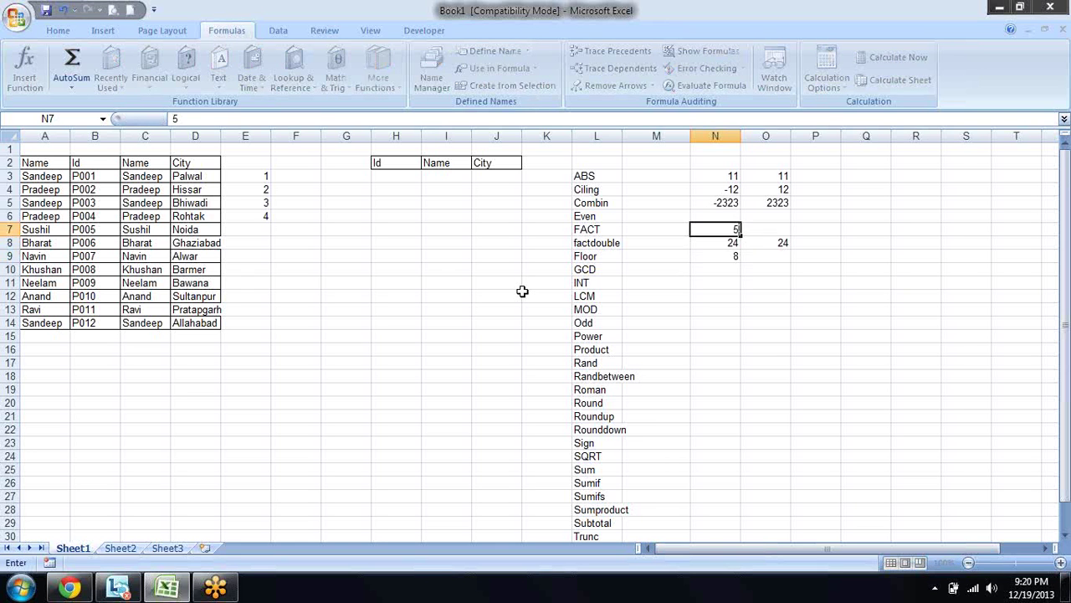
pyautogui.press('Return')
pyautogui.press('Down')
pyautogui.press('Down')
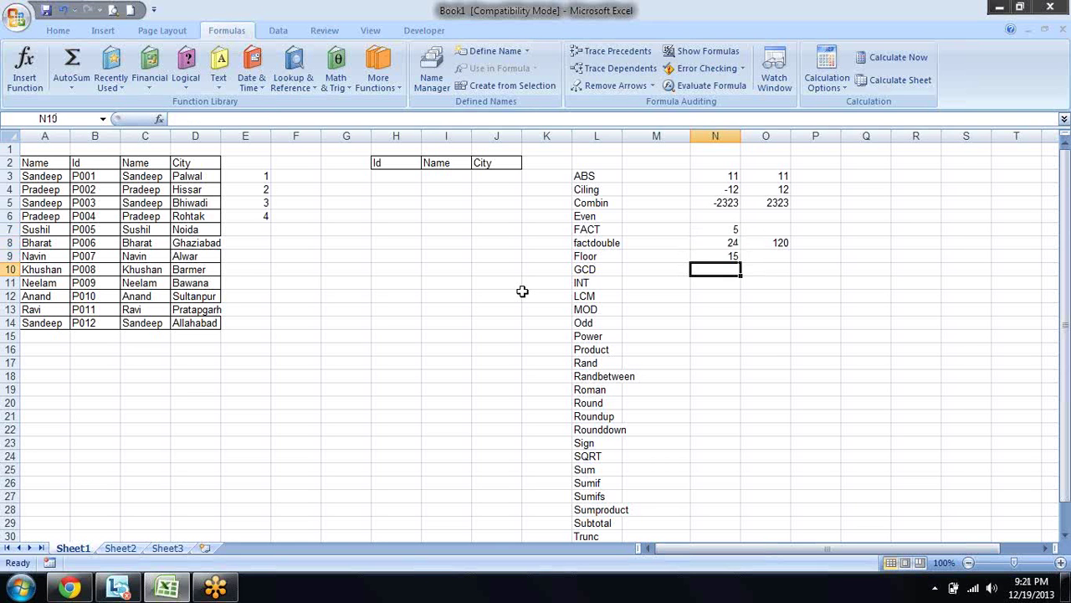
pyautogui.press('Up')
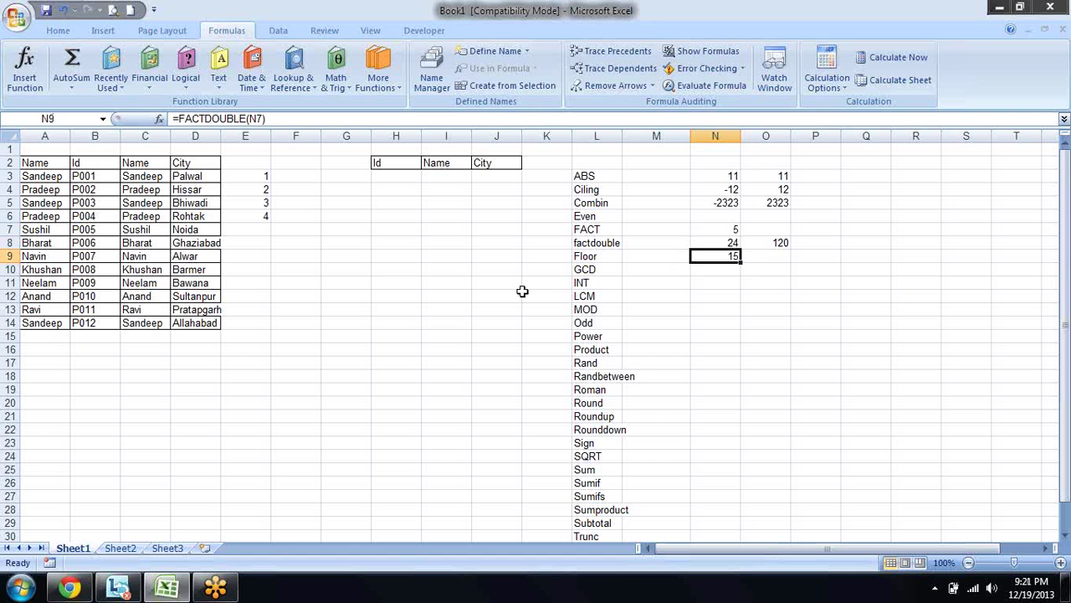
# Change N7 to 6 so FACT shows 720 and FACTDOUBLE shows 48.
pyautogui.press('Up')
pyautogui.press('Up')
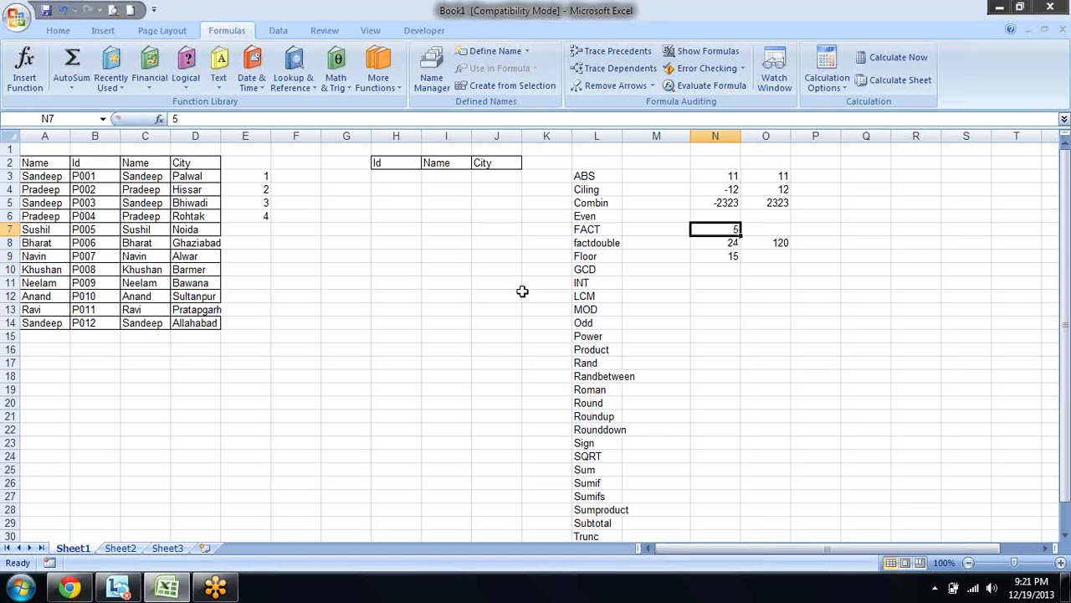
pyautogui.write('6')
pyautogui.press('Return')
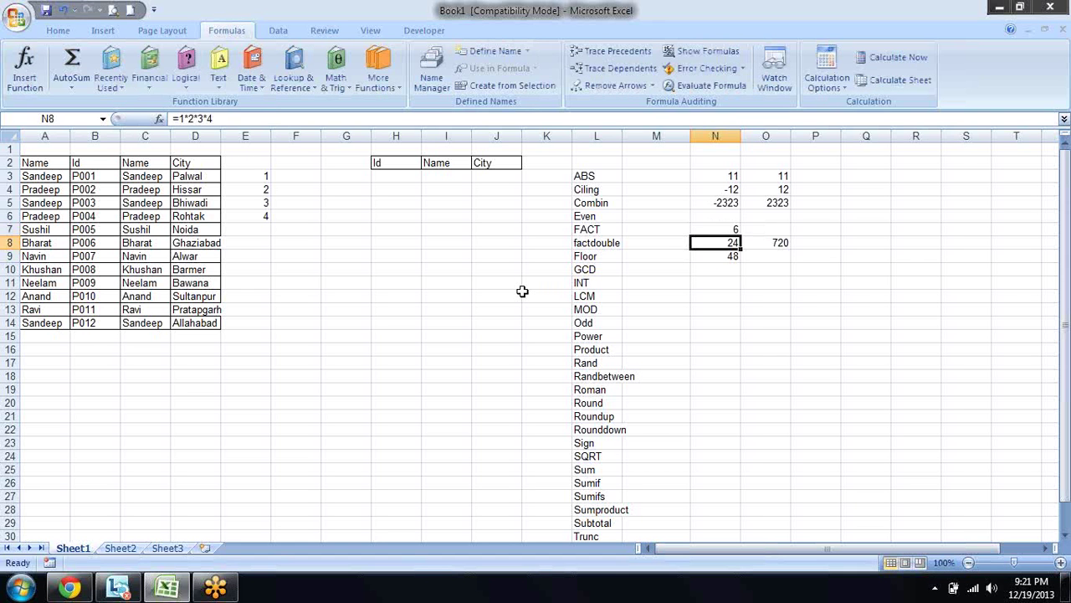
pyautogui.press('Down')
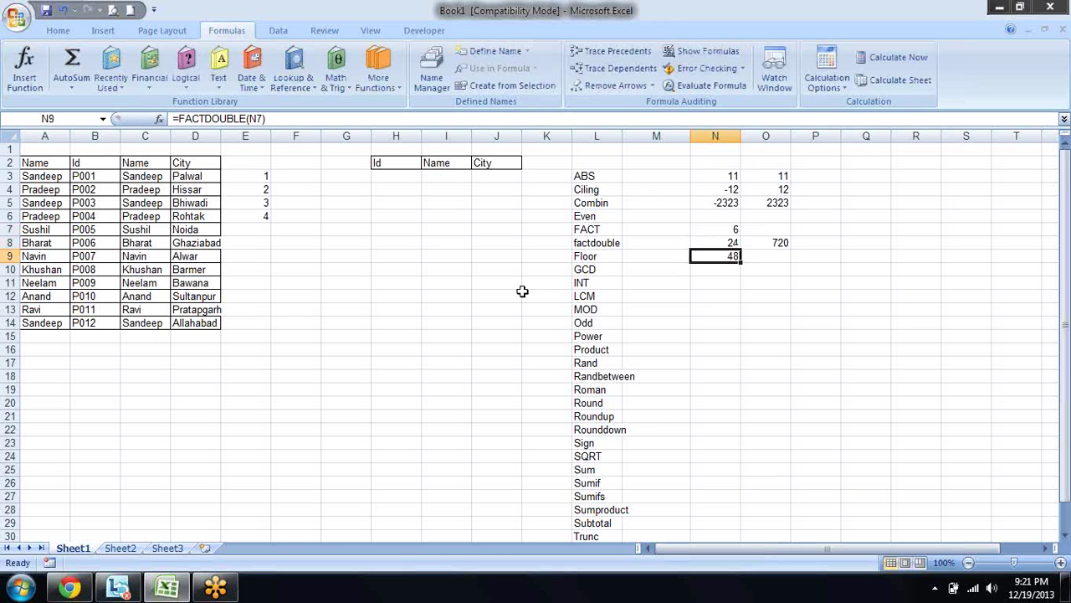
pyautogui.press('Down')
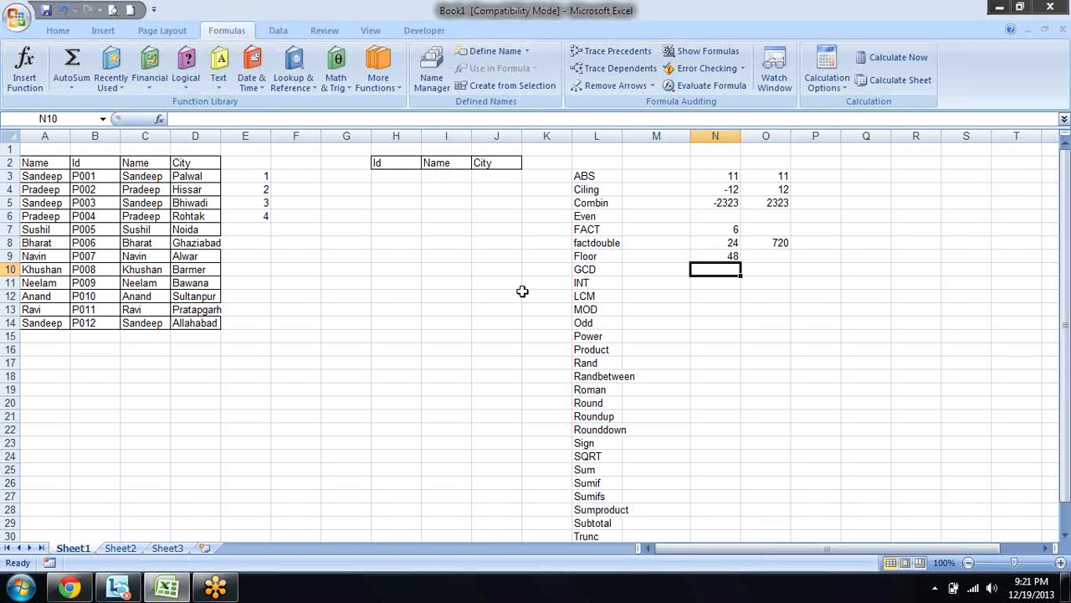
pyautogui.press('Up')
pyautogui.press('Up')
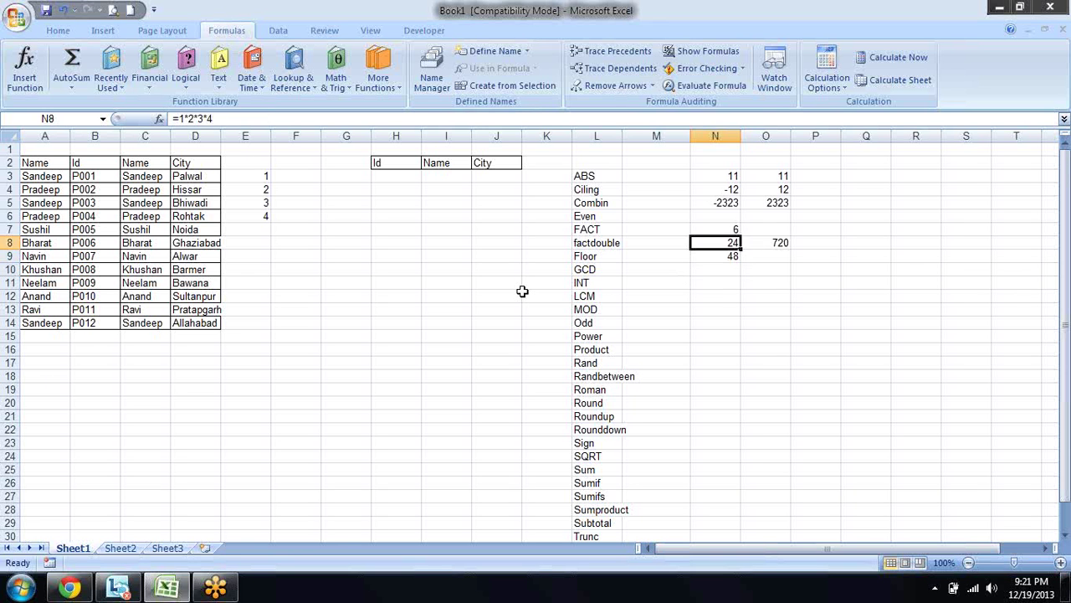
pyautogui.press('Up')
# Clear the factorial tests in N7:O9.
pyautogui.hotkey('shift', 'Down')
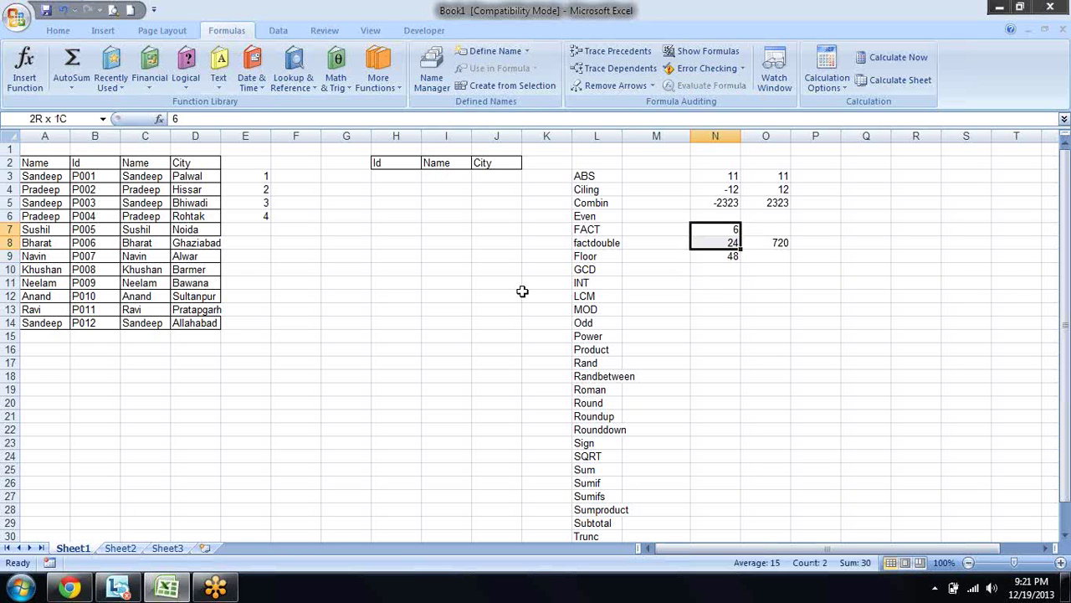
pyautogui.hotkey('shift', 'Down')
pyautogui.hotkey('shift', 'Right')
pyautogui.press('Delete')
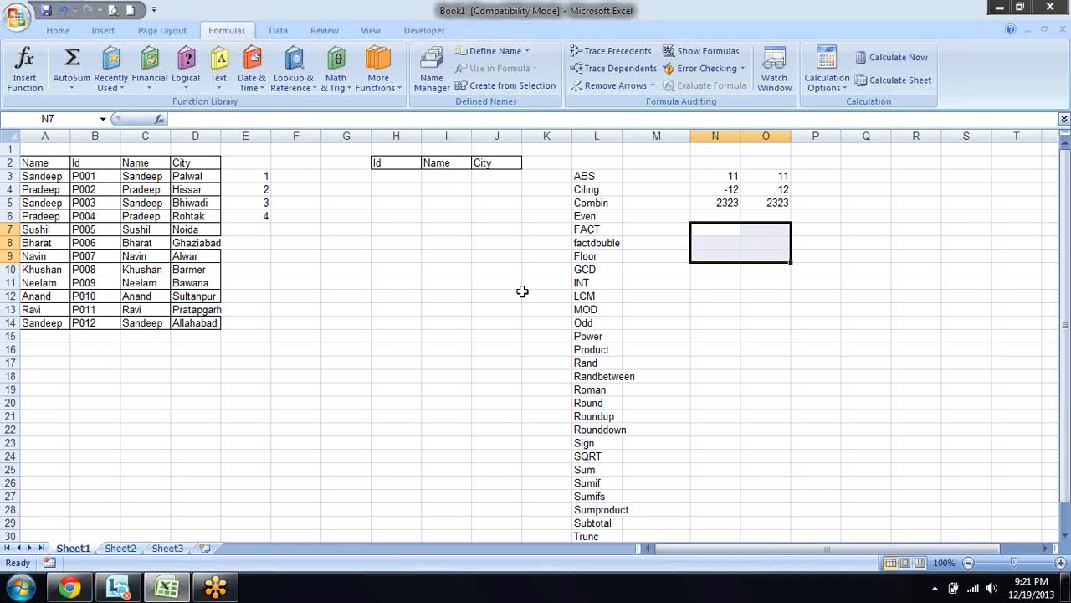
pyautogui.press('Down')
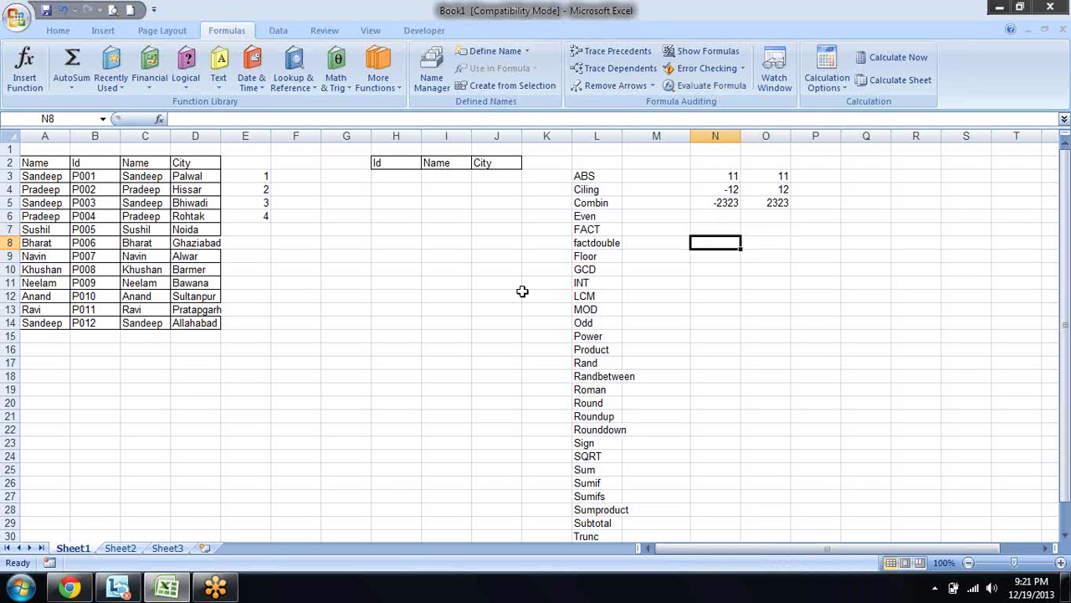
pyautogui.press('Left')
pyautogui.press('Left')
pyautogui.press('Down')
pyautogui.press('Right')
pyautogui.press('Right')
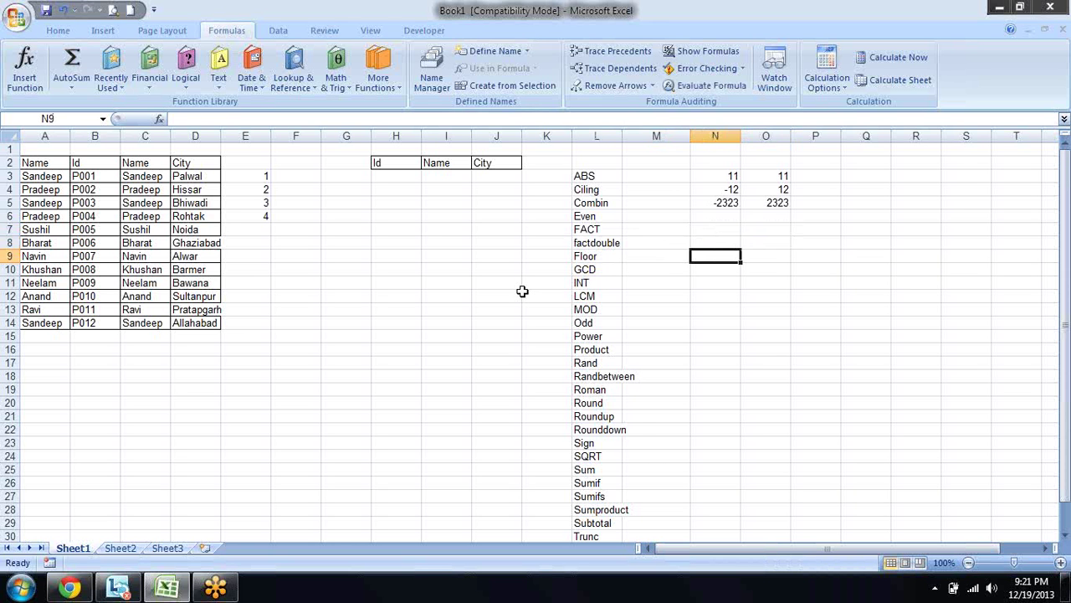
pyautogui.press('Down')
pyautogui.press('Up')
# Enter 12 in N9 and 18 in O9.
pyautogui.write('12')
pyautogui.press('Right')
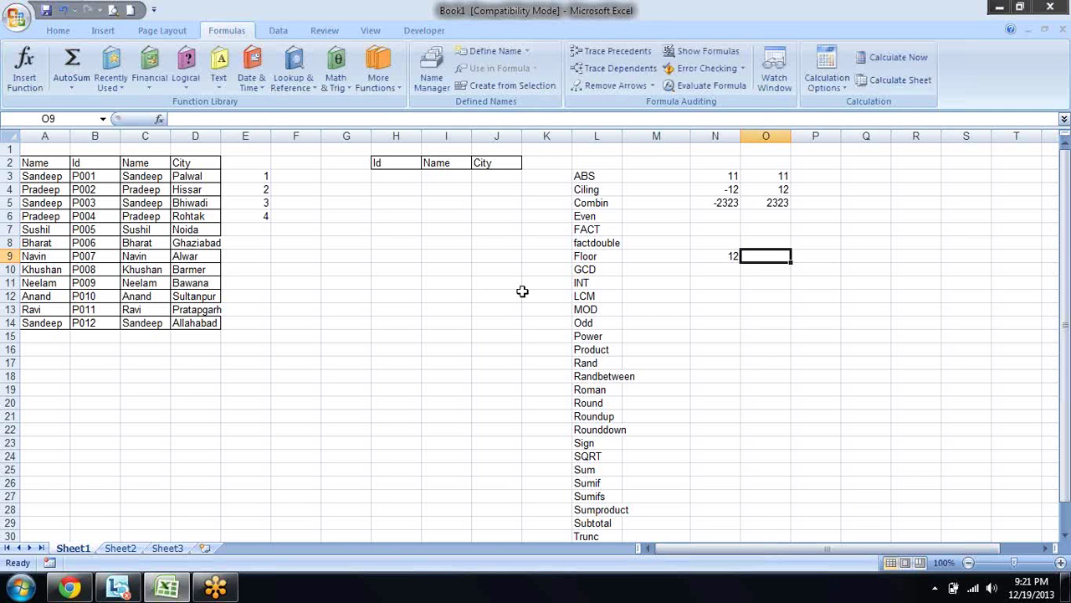
pyautogui.write('187')
pyautogui.press('BackSpace')
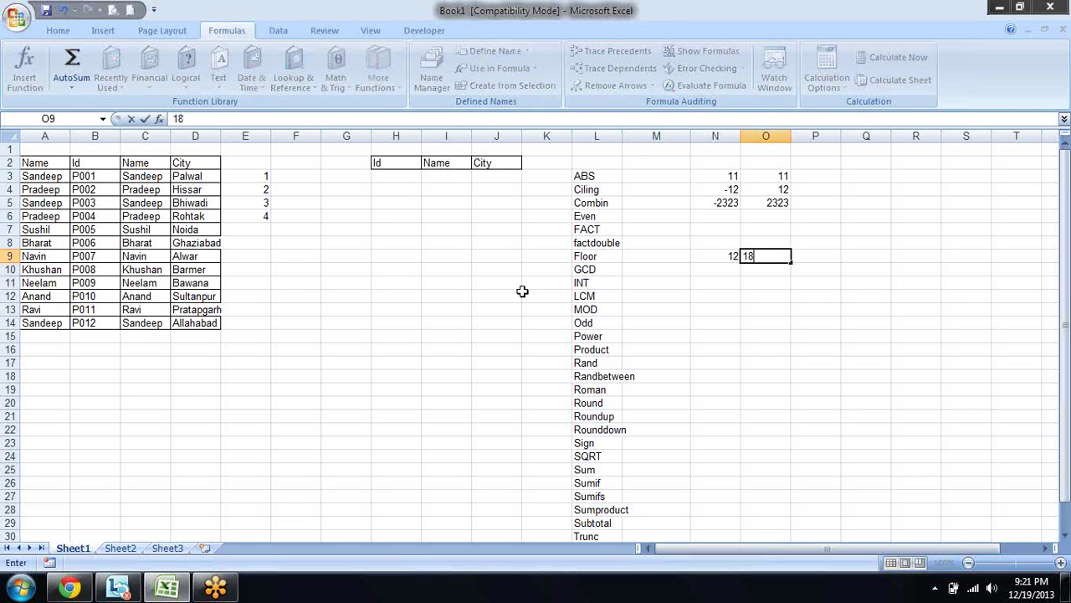
pyautogui.press('Return')
# Enter =GCD(N9,O9) in N10, giving 6.
pyautogui.press('Left')
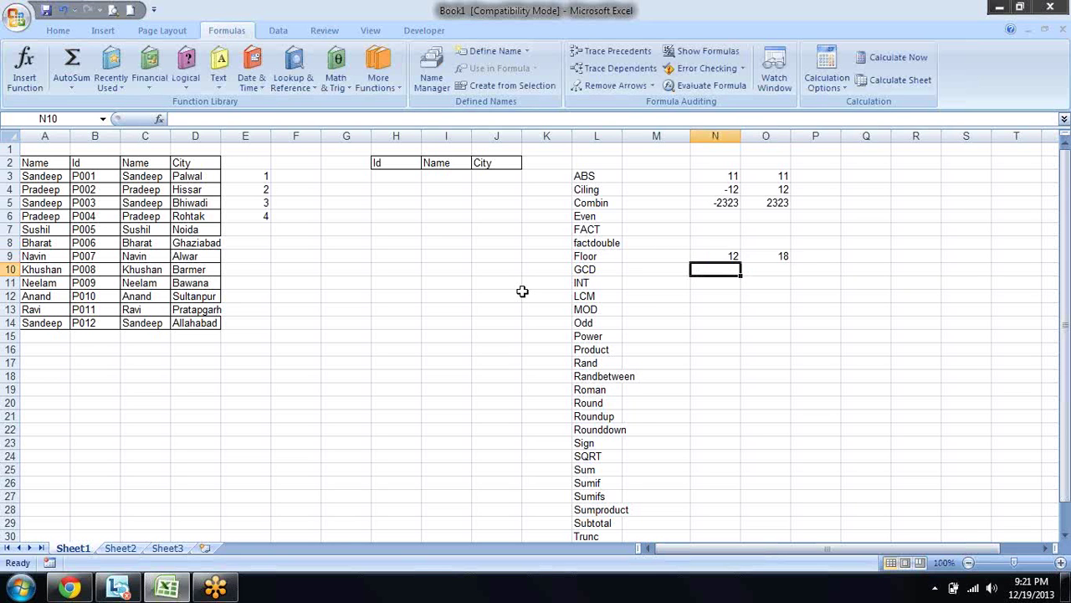
pyautogui.write('=')
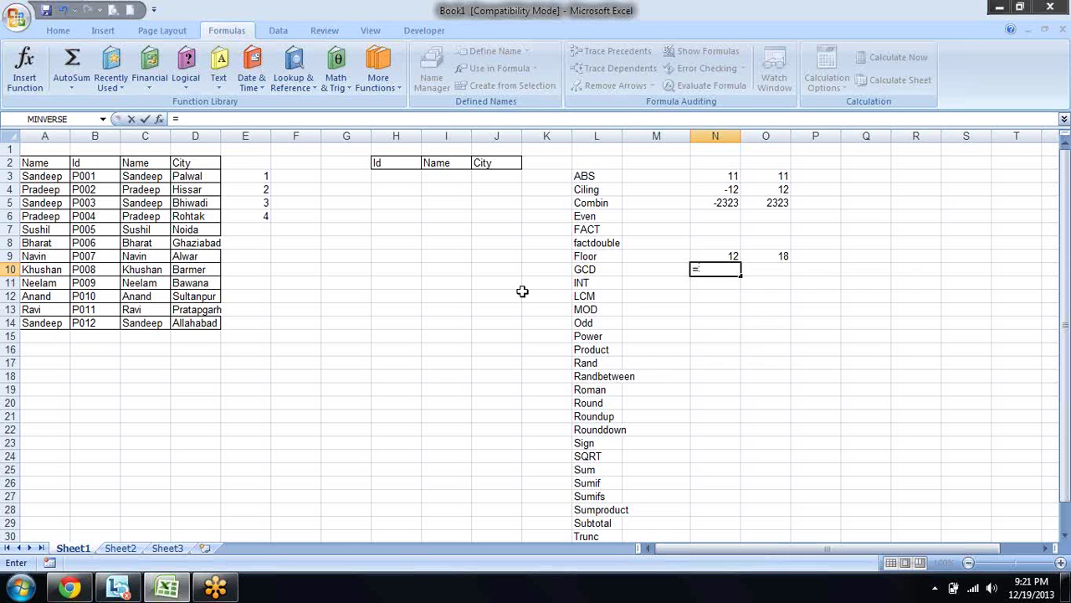
pyautogui.write('gc')
pyautogui.press('Tab')
pyautogui.press('Up')
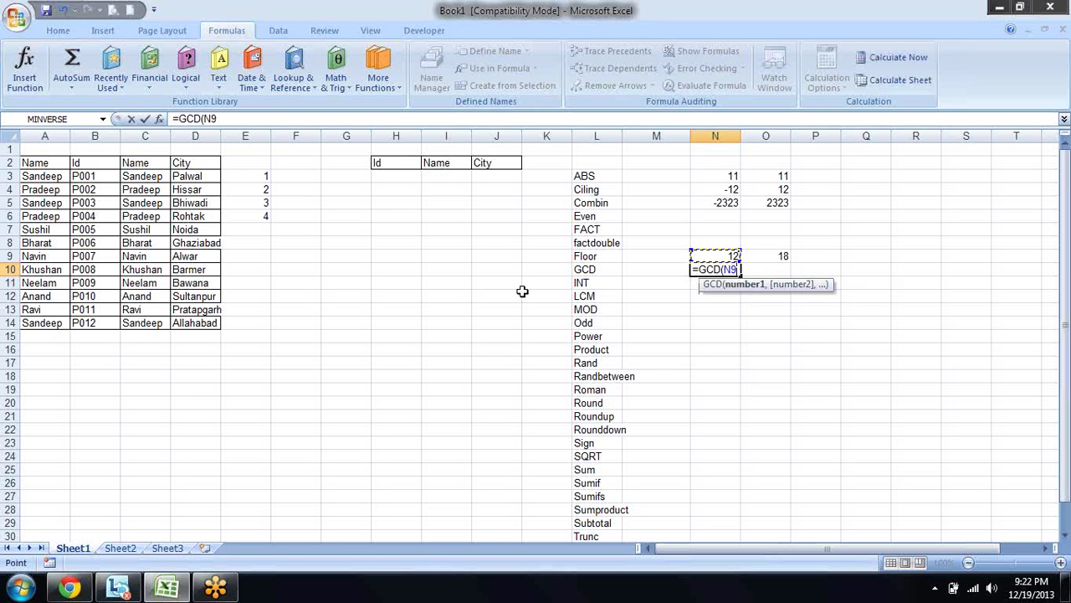
pyautogui.write(',')
pyautogui.press('Up')
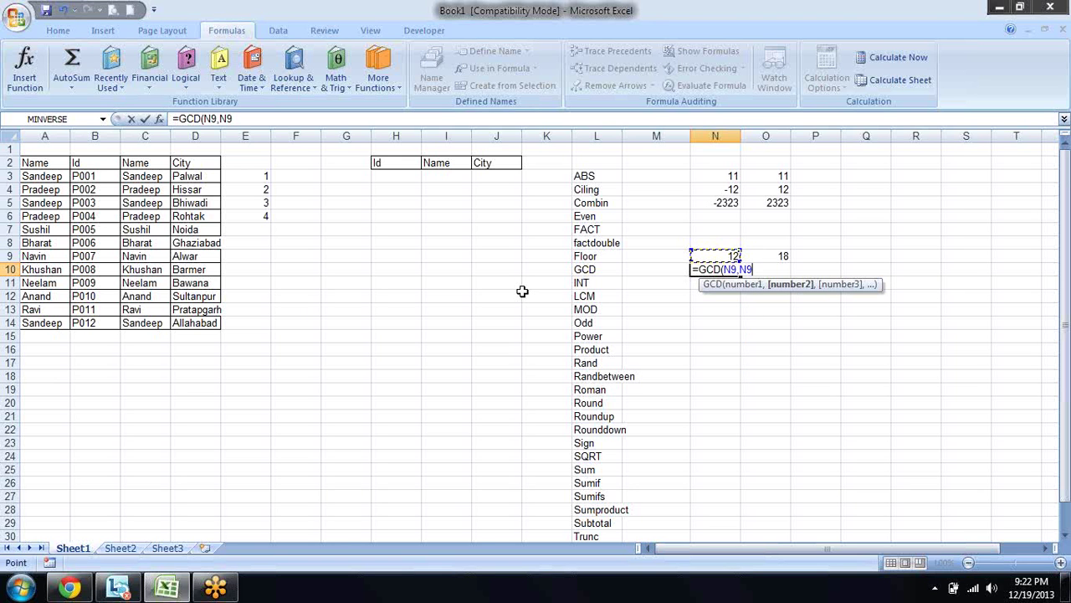
pyautogui.press('Right')
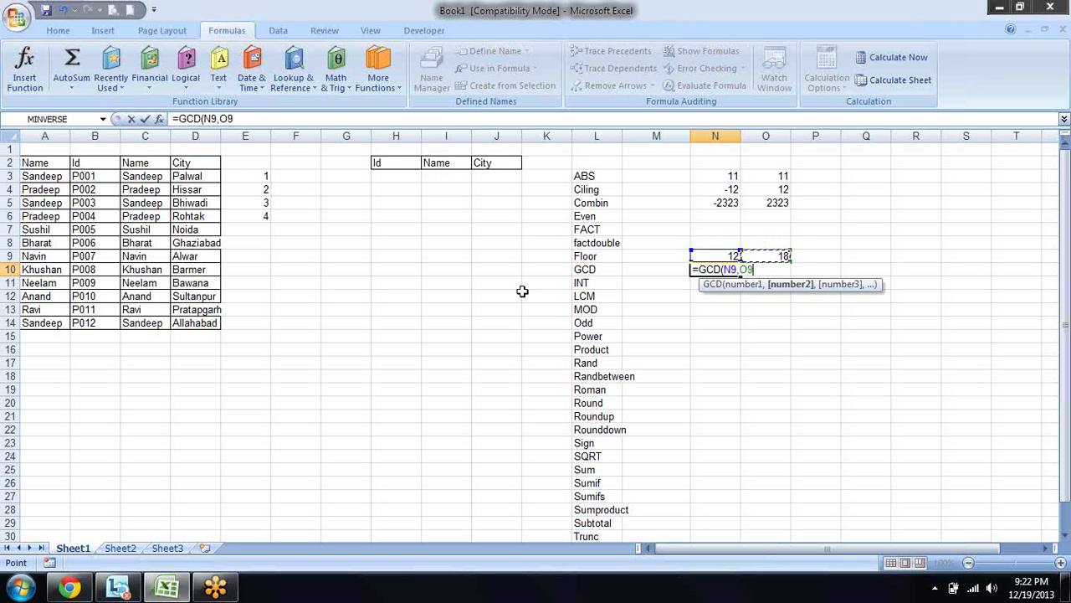
pyautogui.write(')')
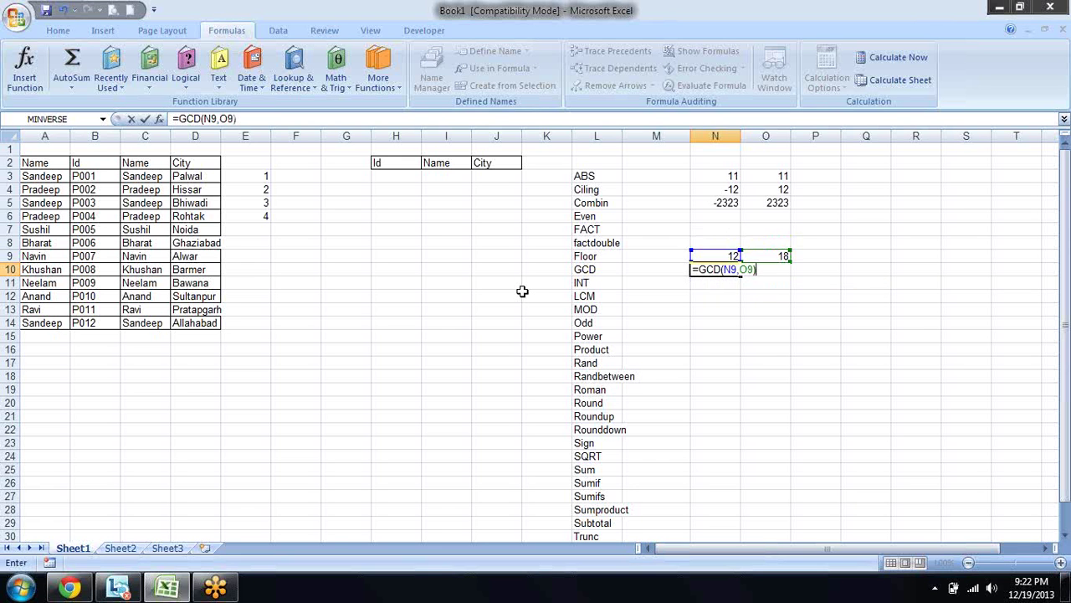
pyautogui.press('Return')
pyautogui.press('Up')
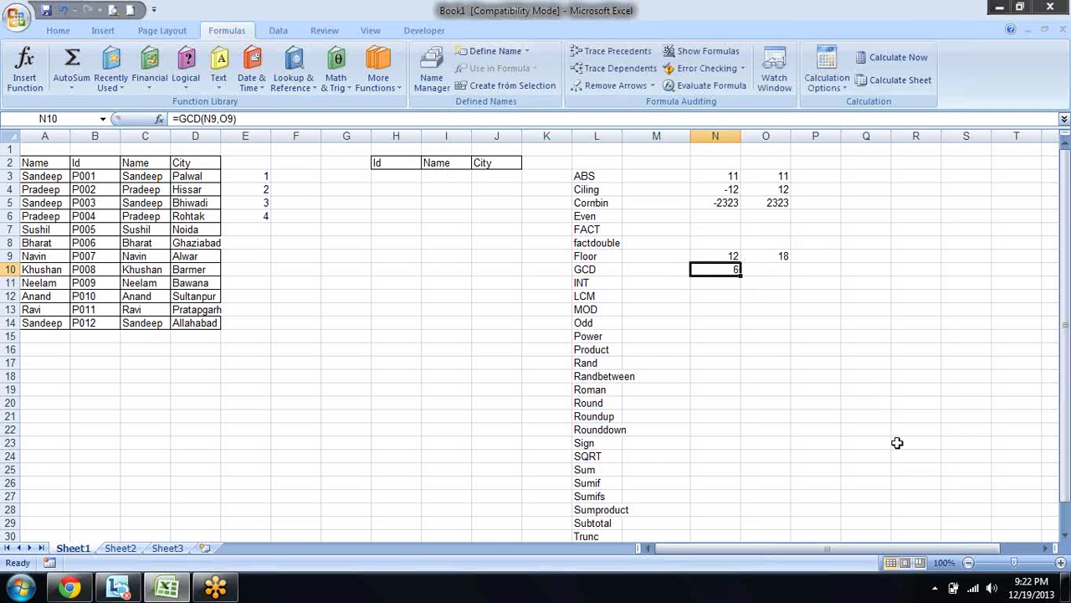
pyautogui.press('Down')
# Enter =LCM(N9,O9) in N11 to get 36 from 12 and 18.
pyautogui.write('=')
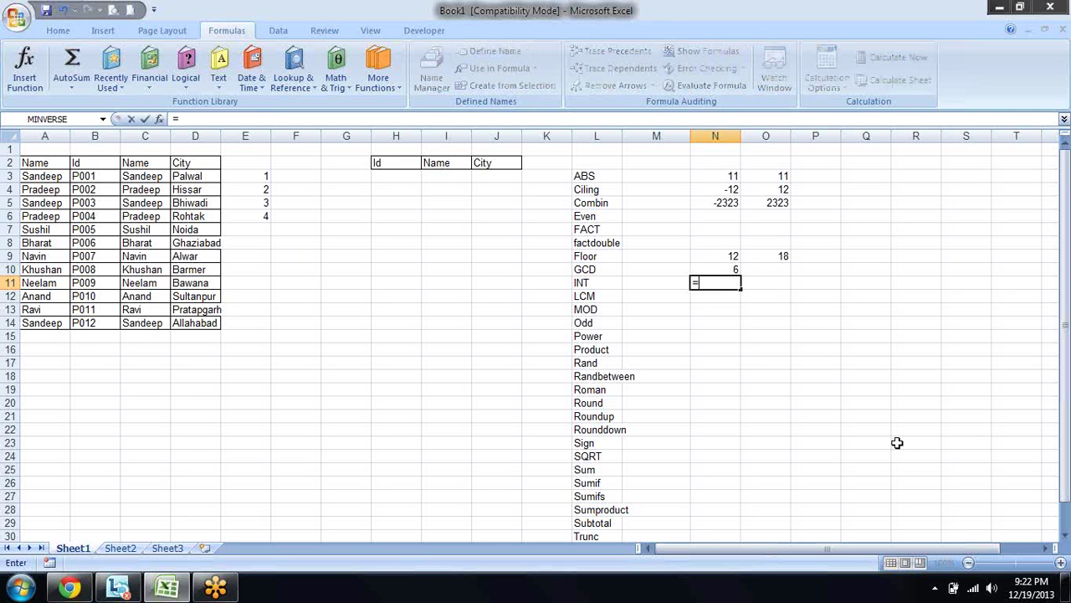
pyautogui.write('lc')
pyautogui.press('Tab')
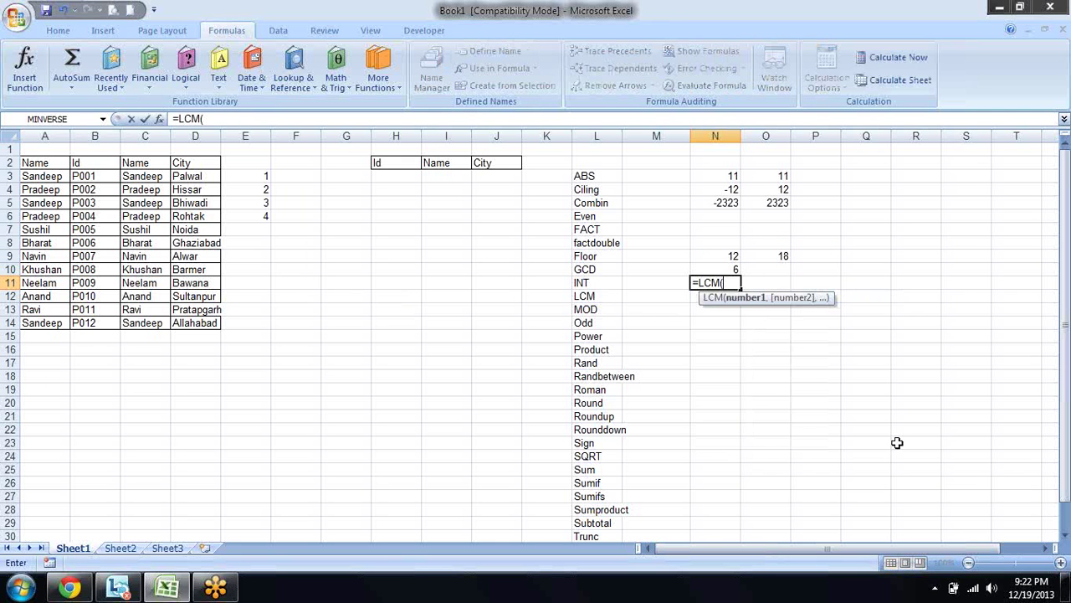
pyautogui.press('Up')
pyautogui.press('Up')
pyautogui.write(',')
pyautogui.click(783, 255)
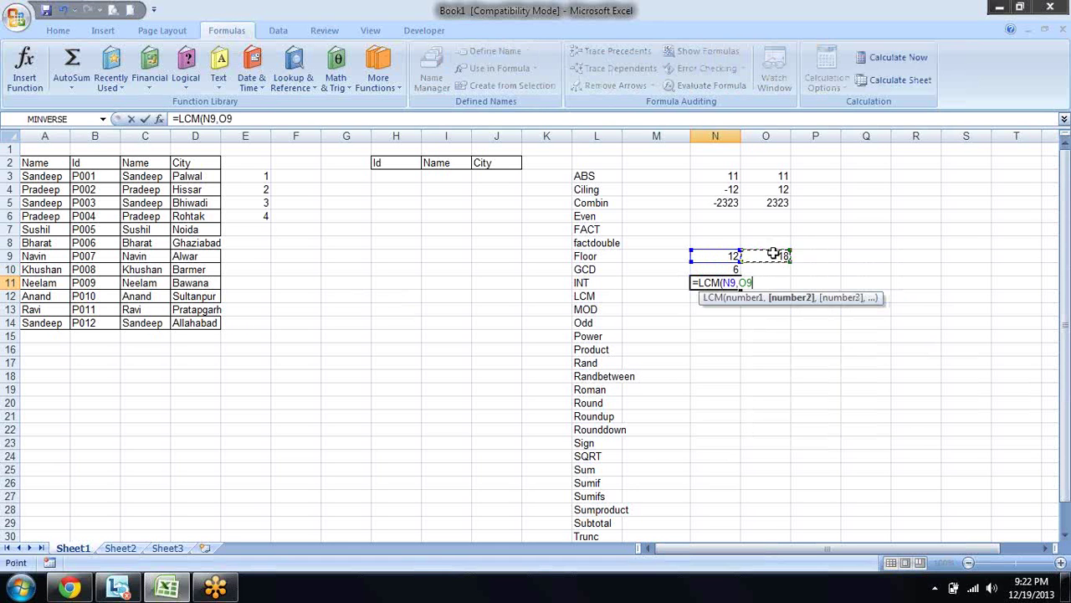
pyautogui.write(')')
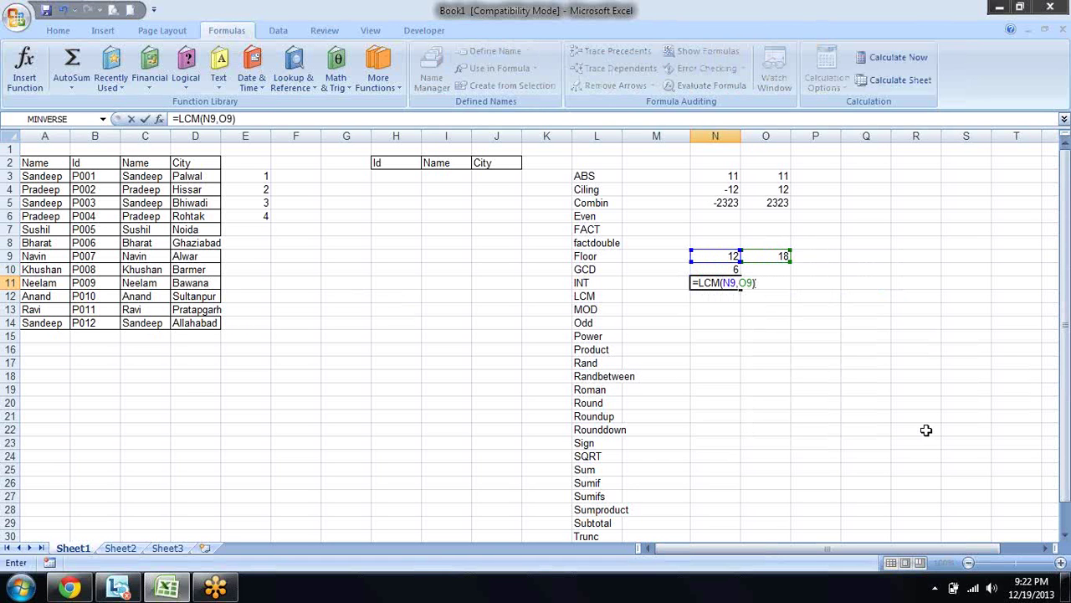
pyautogui.press('Return')
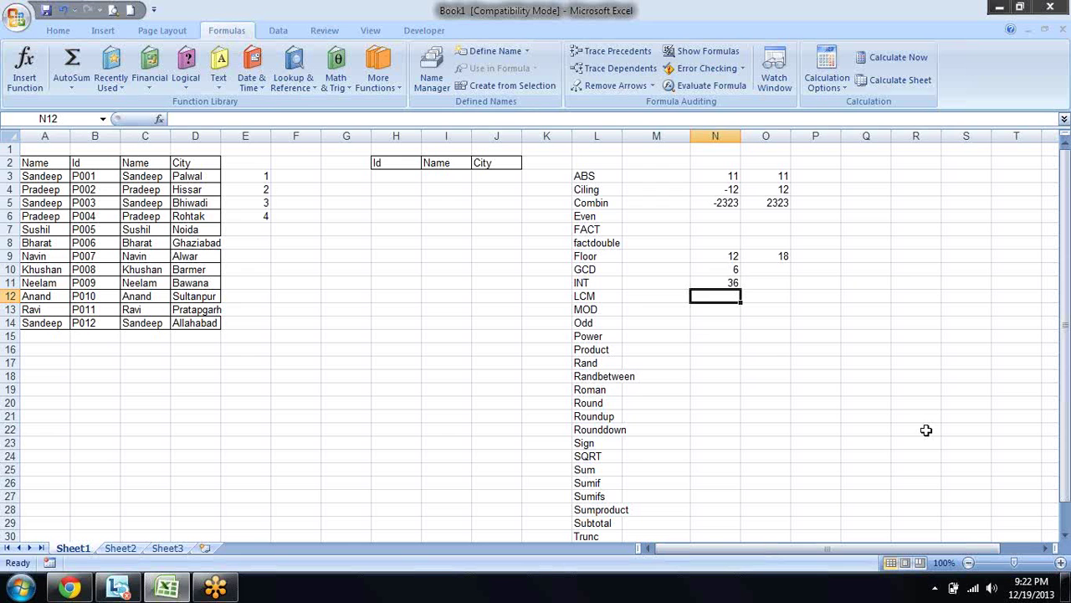
# Check the inputs in N9 and O9 against the LCM formula in N11.
pyautogui.press('Up')
pyautogui.click(727, 256)
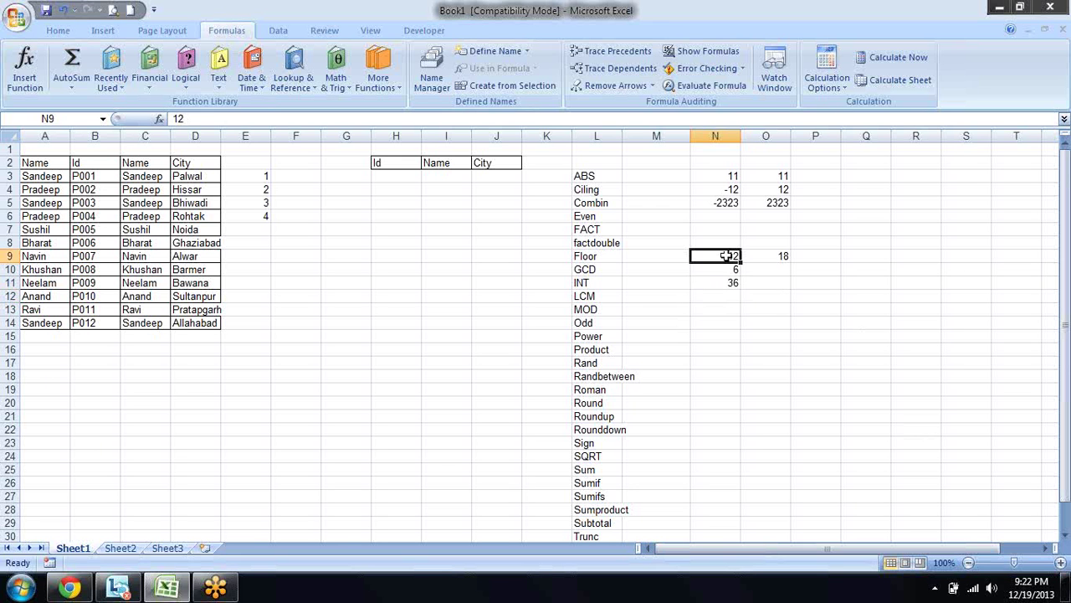
pyautogui.click(710, 285)
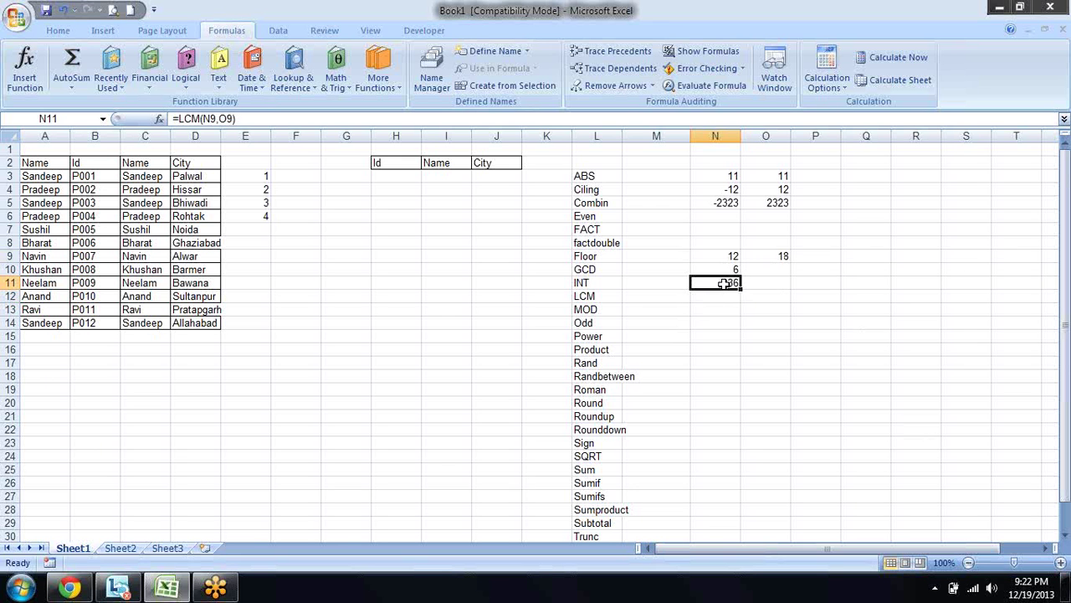
pyautogui.click(770, 254)
pyautogui.click(726, 279)
# Clear the test values in N9:O12 and enter 12.345 in O9.
pyautogui.moveTo(734, 254); pyautogui.dragTo(788, 296)
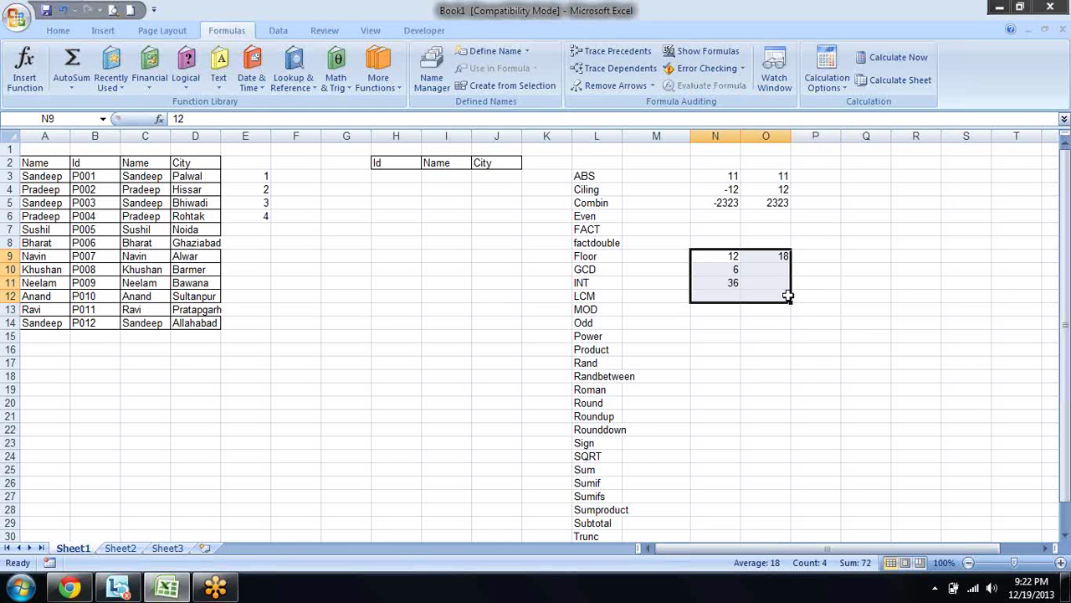
pyautogui.press('Delete')
pyautogui.press('Down')
pyautogui.press('Up')
pyautogui.press('Right')
pyautogui.write('1')
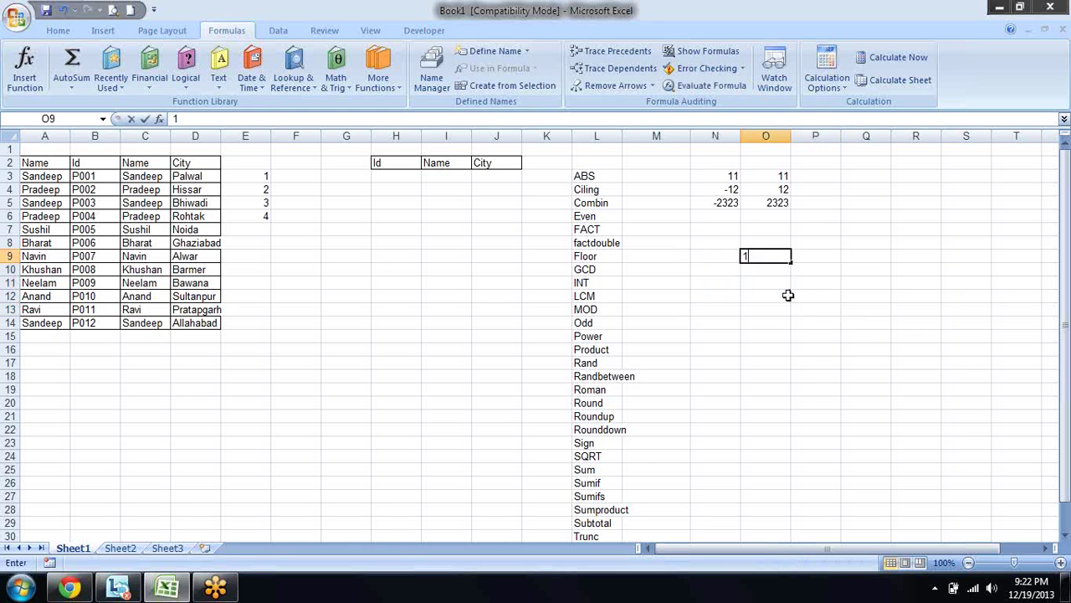
pyautogui.write('2.345')
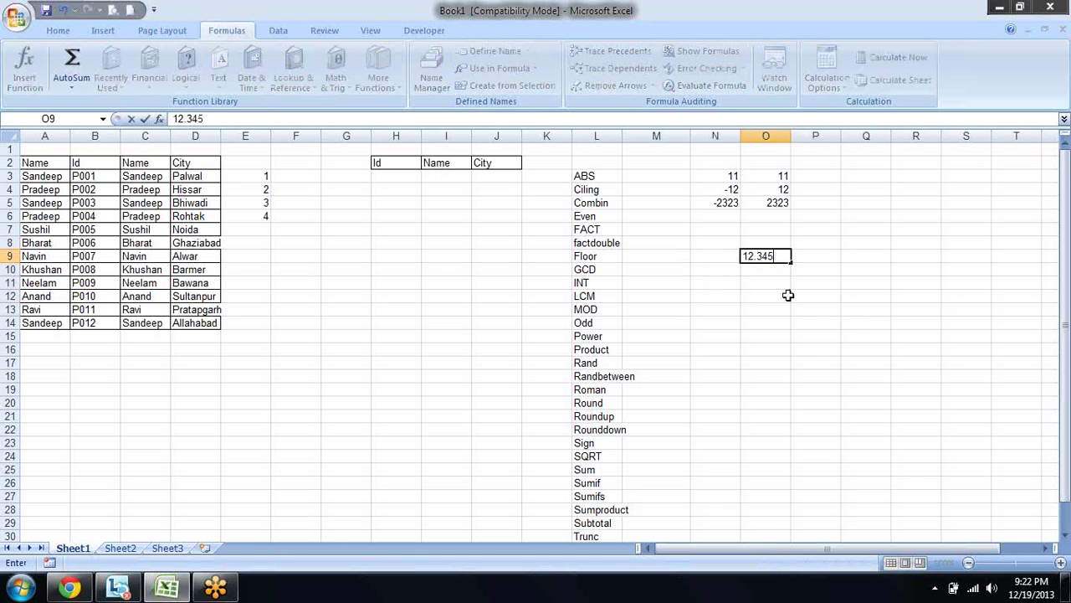
pyautogui.press('Return')
# Enter =INT(O9) in N9, rounding 12.345 down to 12.
pyautogui.press('Left')
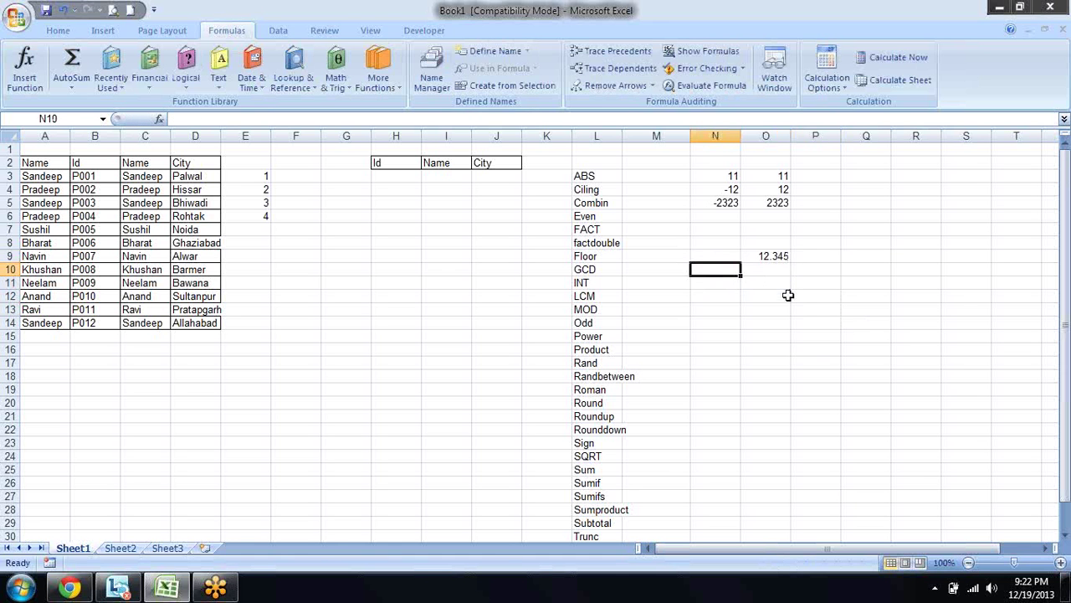
pyautogui.press('Up')
pyautogui.write('=int')
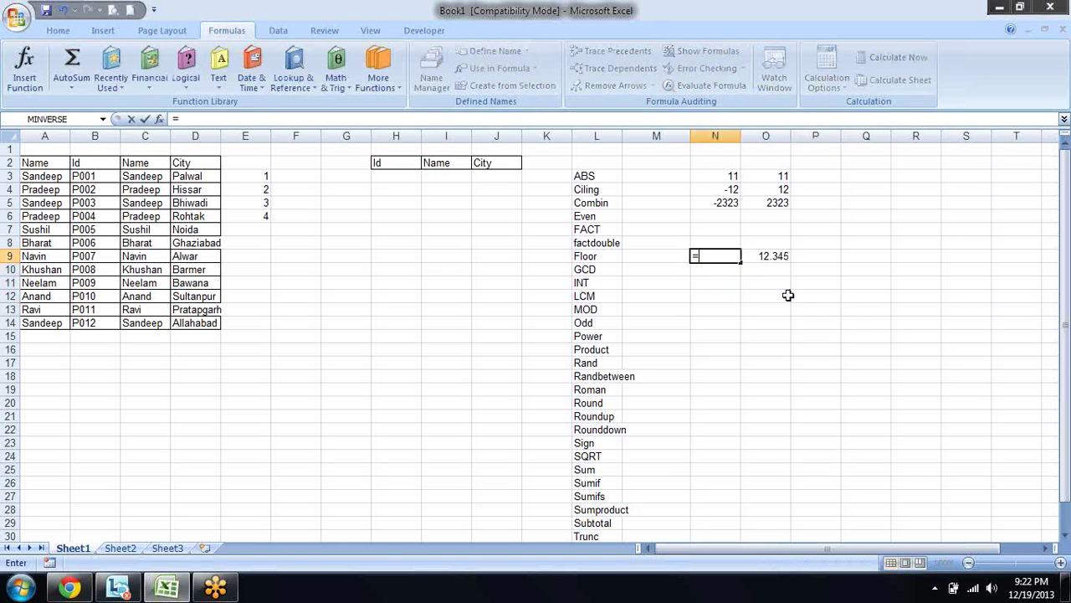
pyautogui.press('Tab')
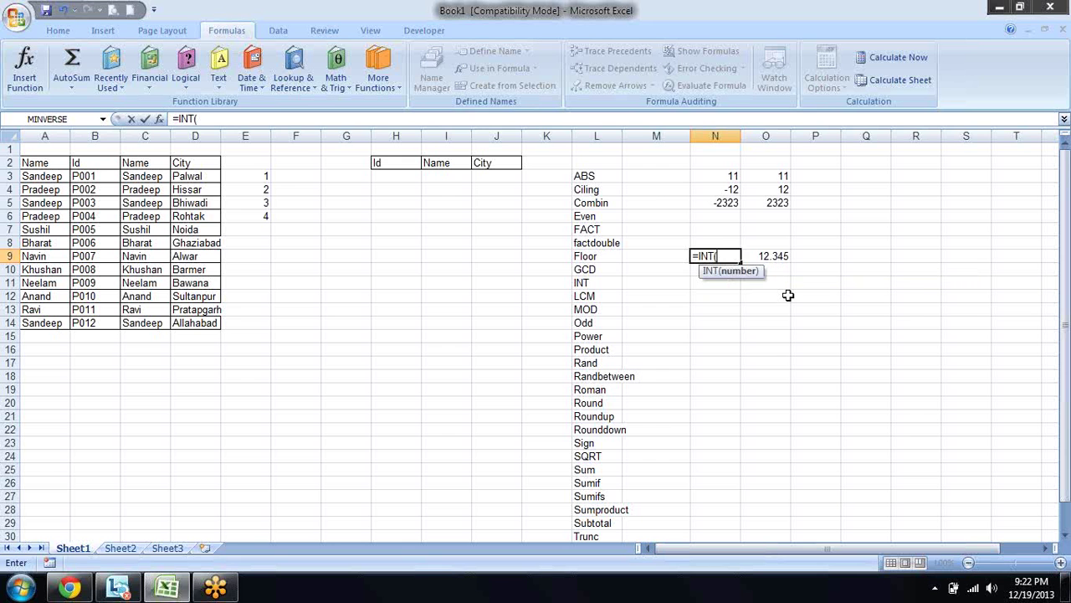
pyautogui.press('Right')
pyautogui.write(')')
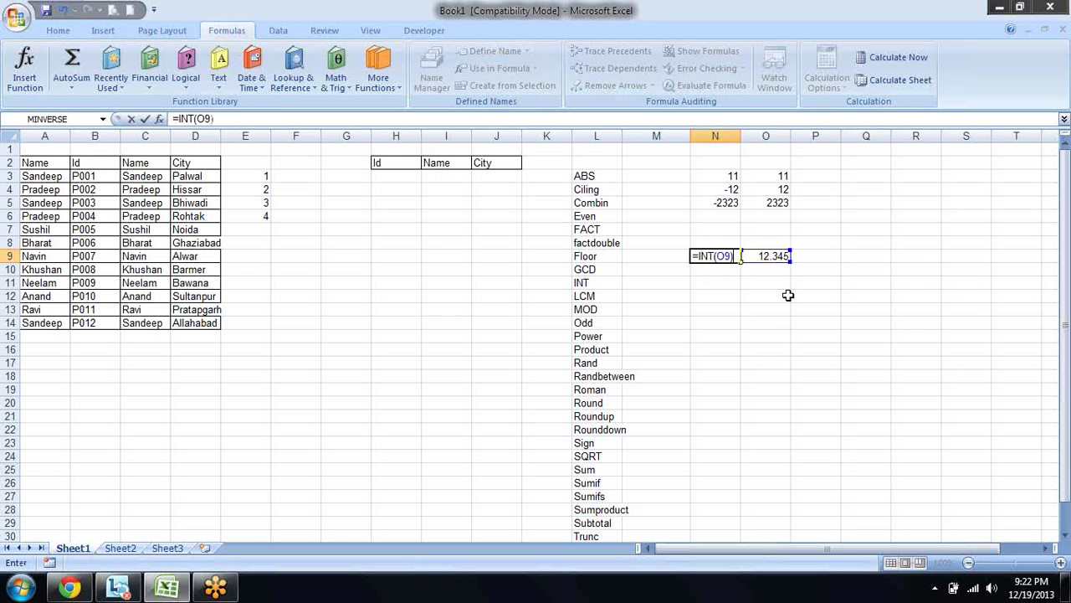
pyautogui.press('Return')
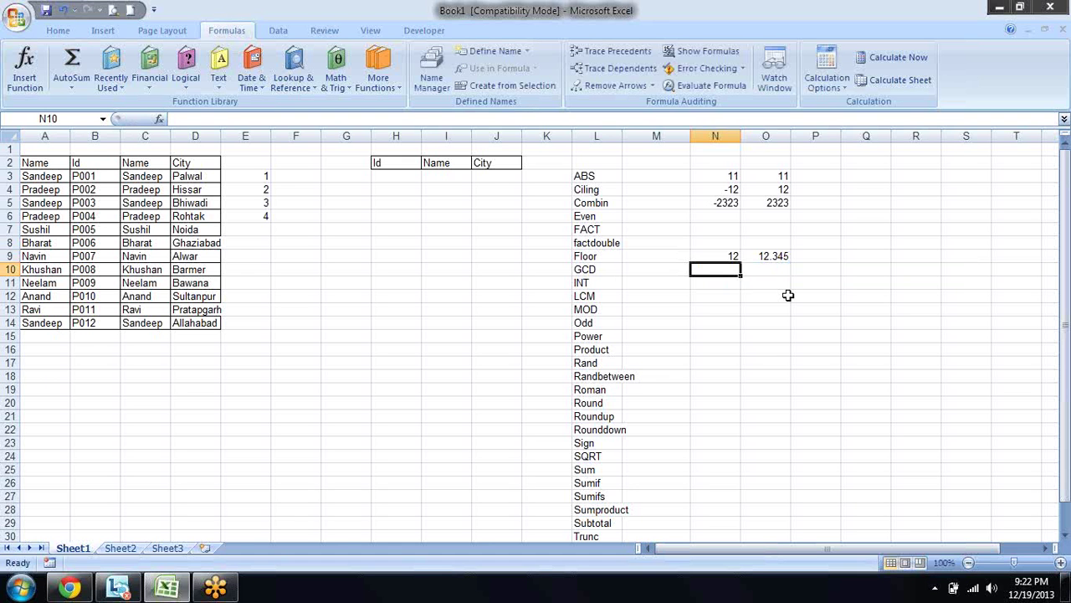
# Clear N9:O9 and insert today's date in N9 with Ctrl+;.
pyautogui.press('Up')
pyautogui.hotkey('shift', 'Right')
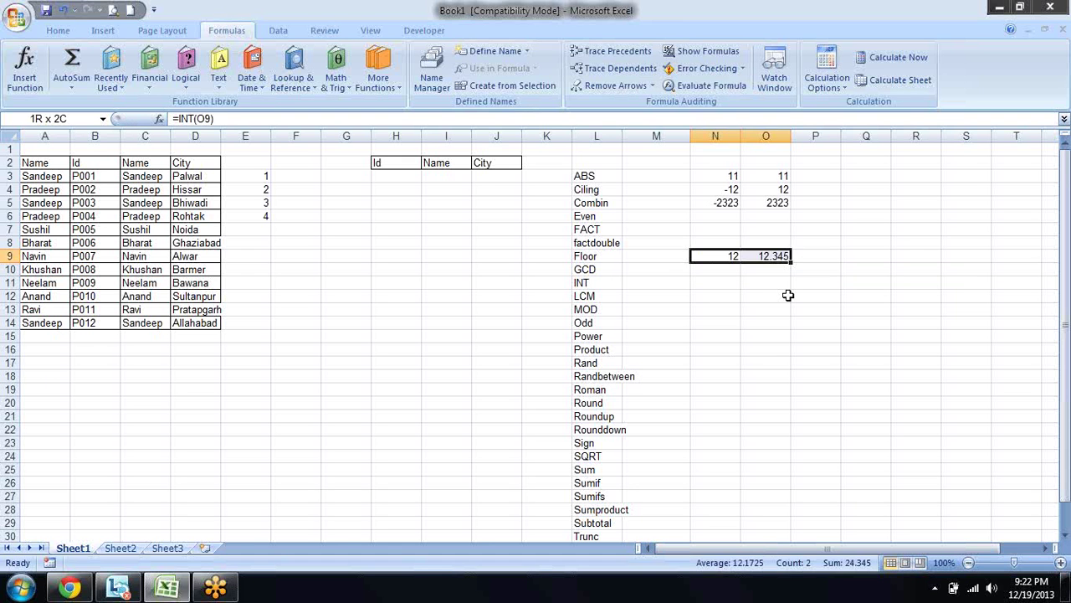
pyautogui.press('Delete')
pyautogui.press('Down')
pyautogui.press('Up')
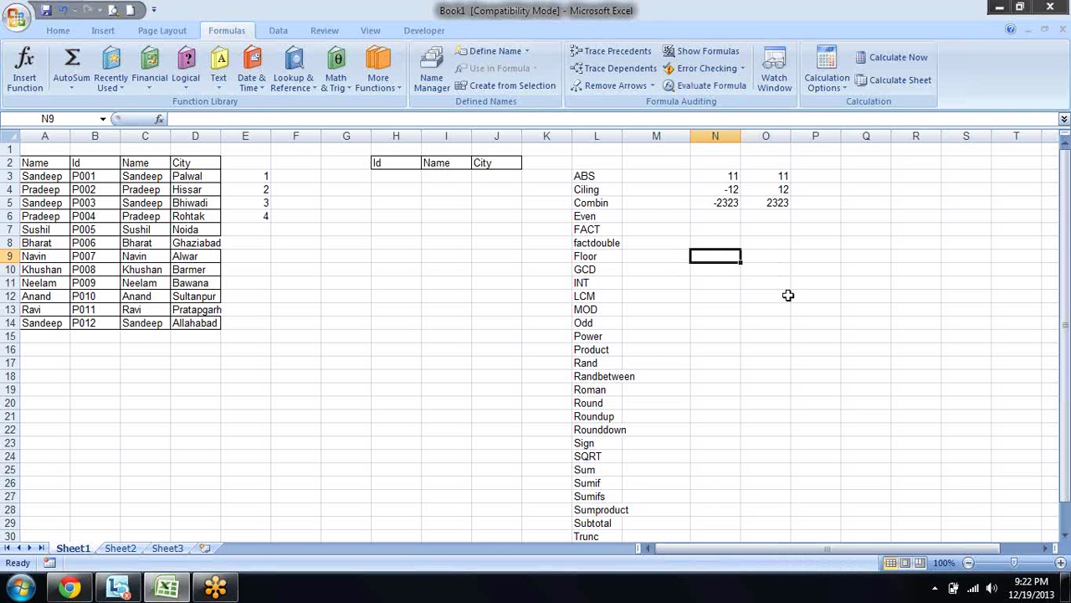
pyautogui.hotkey('ctrl', ';')
# Confirm the date in N9 and enter =NOW() in O9, showing 12/19/2013 21:23.
pyautogui.press('Return')
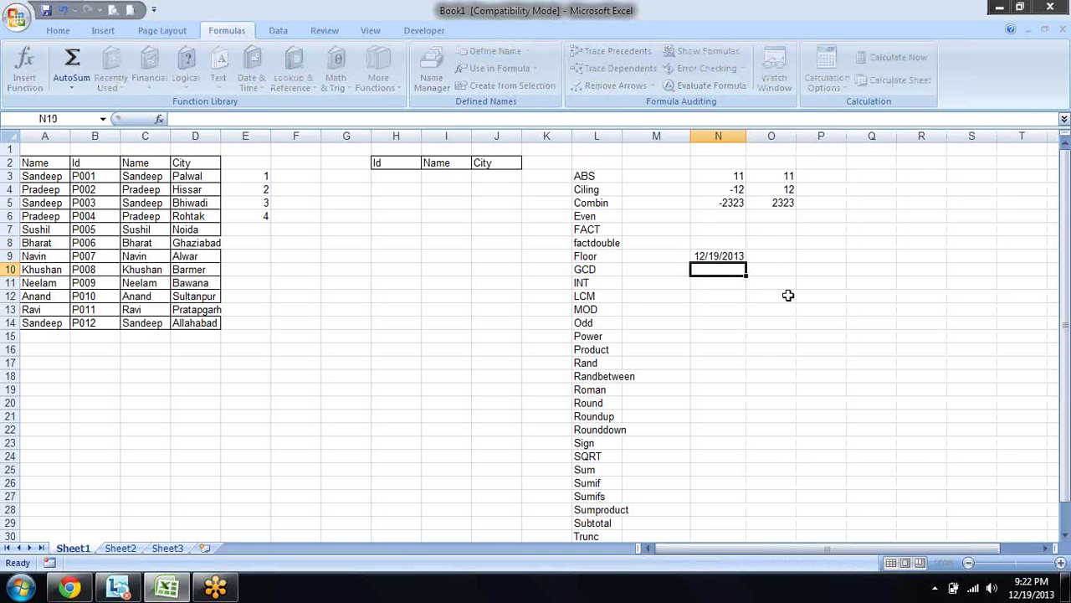
pyautogui.press('Up')
pyautogui.press('Right')
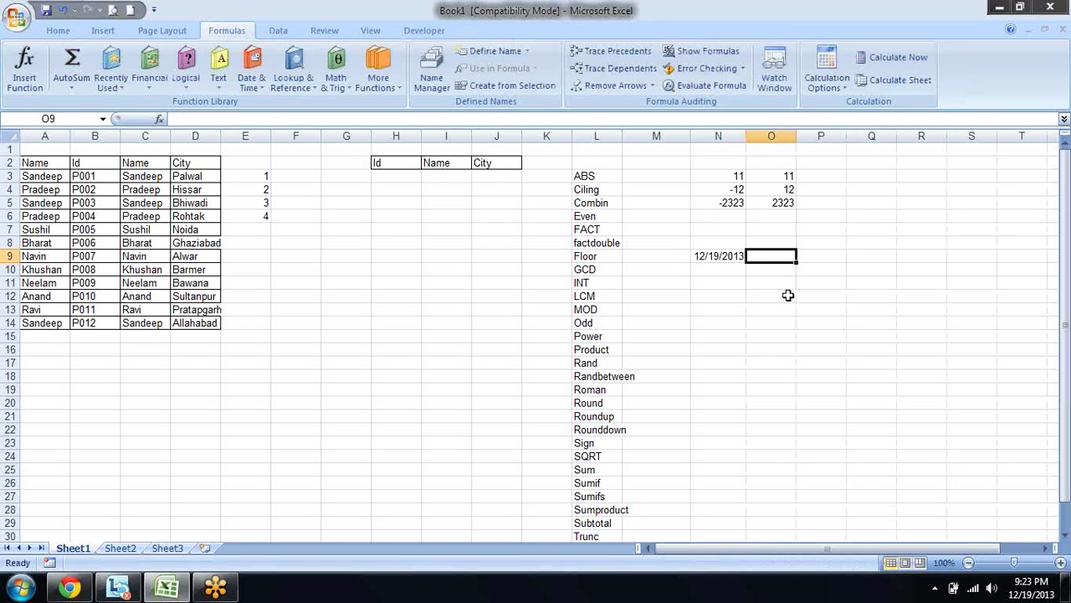
pyautogui.write('=')
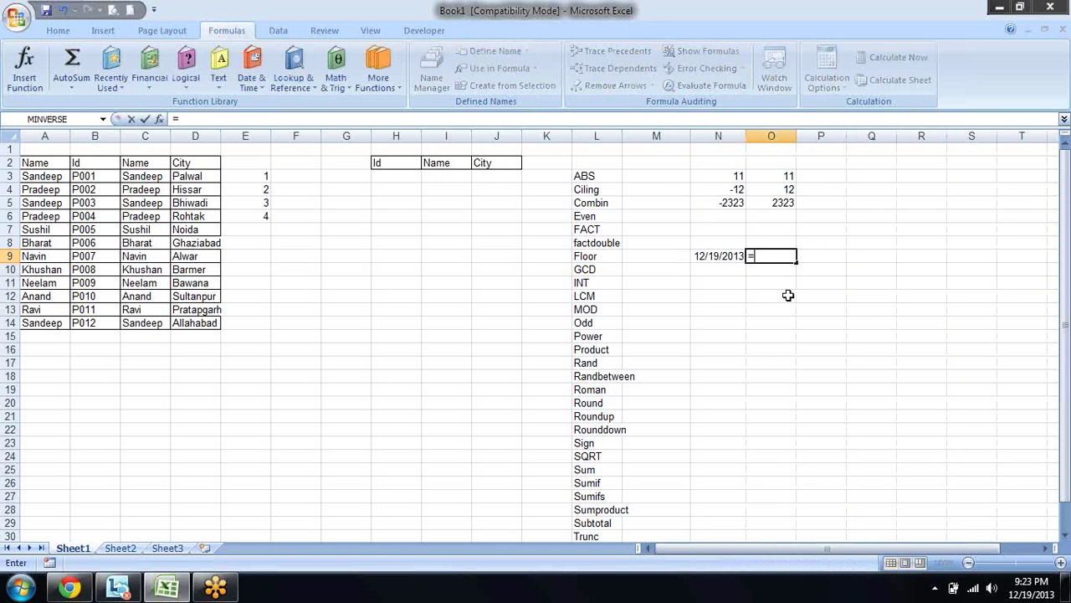
pyautogui.write('Now')
pyautogui.press('Tab')
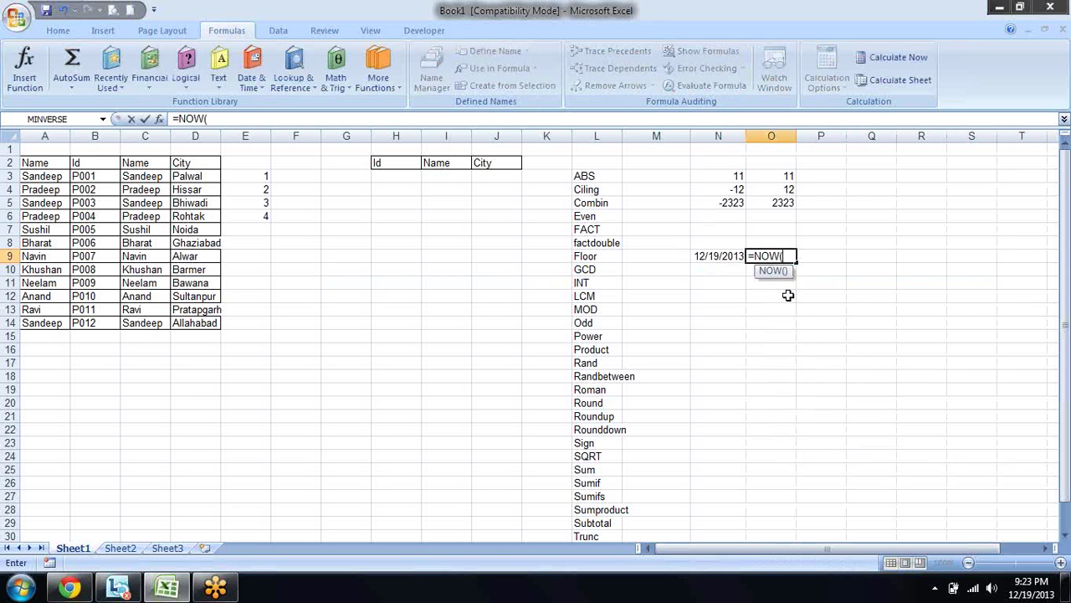
pyautogui.write(')')
pyautogui.press('Return')
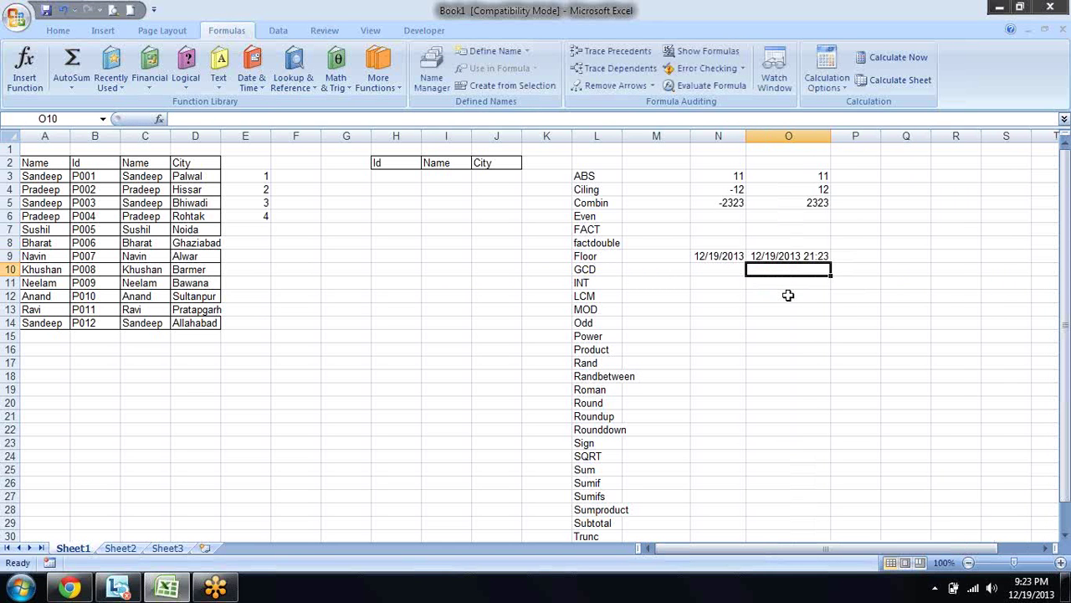
# Compare the date in N9 with the NOW result in O9, then start a formula in O10.
pyautogui.press('Left')
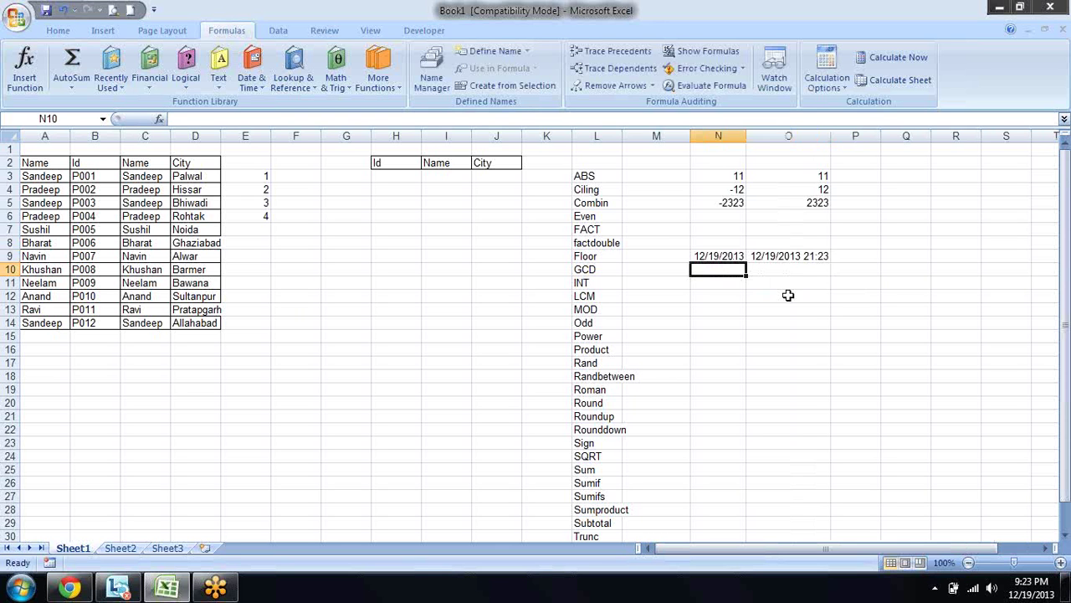
pyautogui.press('Up')
pyautogui.press('Right')
pyautogui.press('Left')
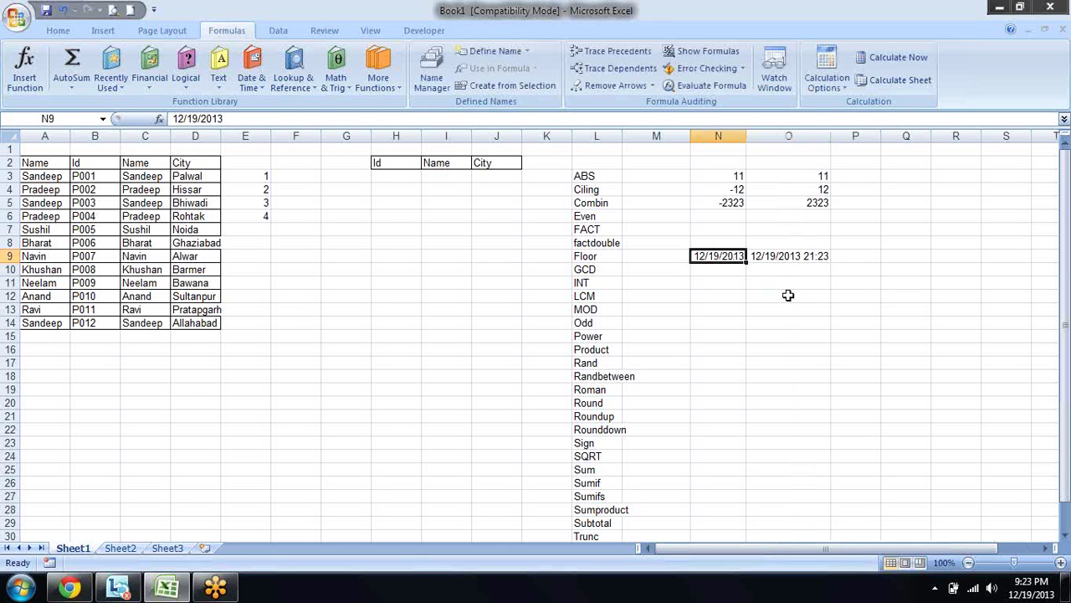
pyautogui.press('Right')
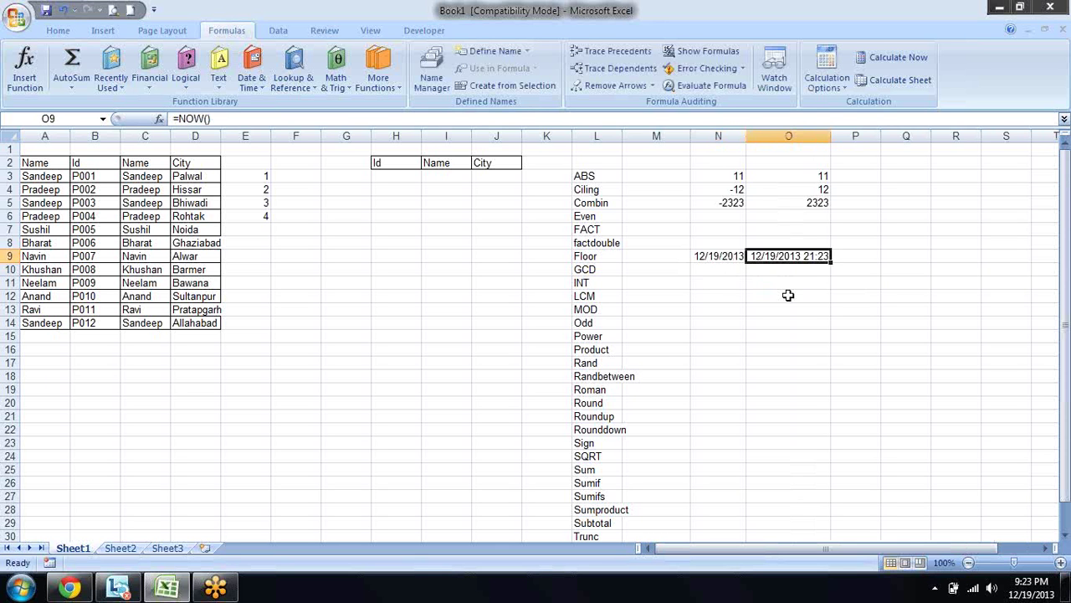
pyautogui.press('Down')
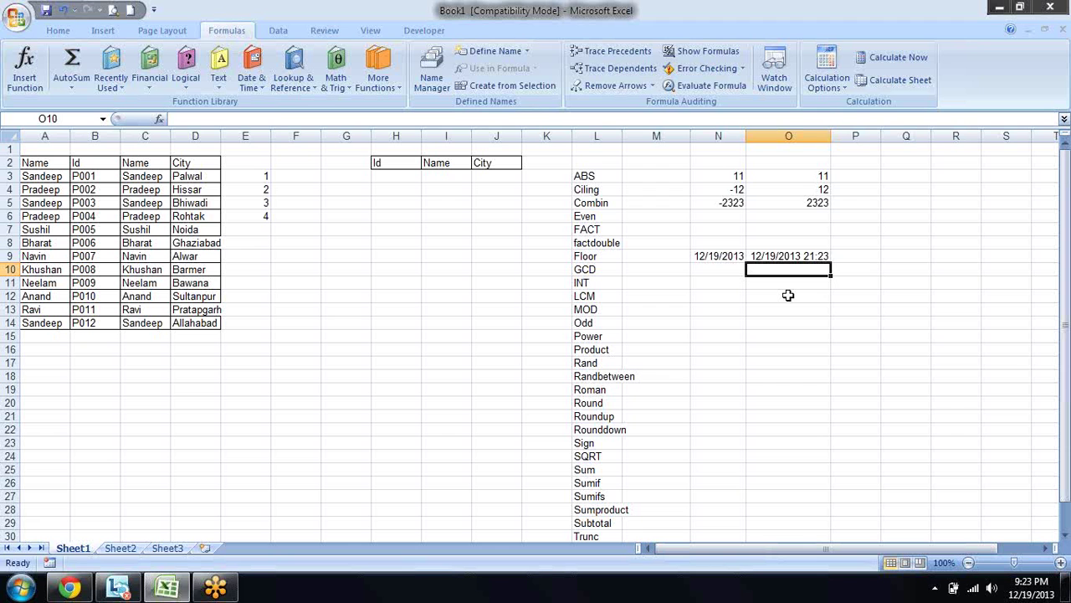
pyautogui.write('=')
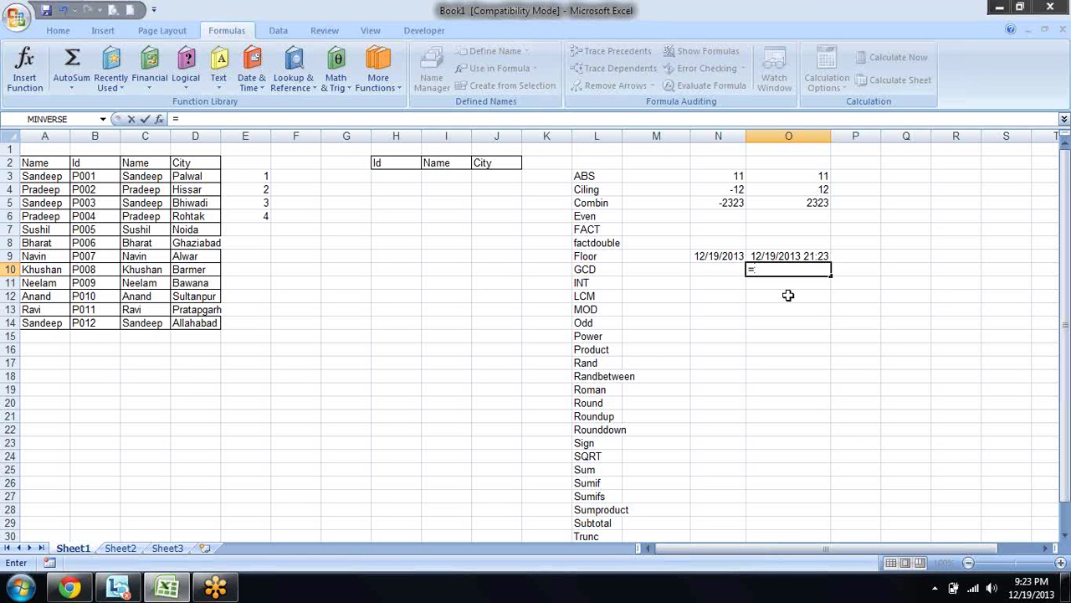
# Enter =O9-INT(O9) in O10 to extract the time fraction 0.891497338.
pyautogui.write('int')
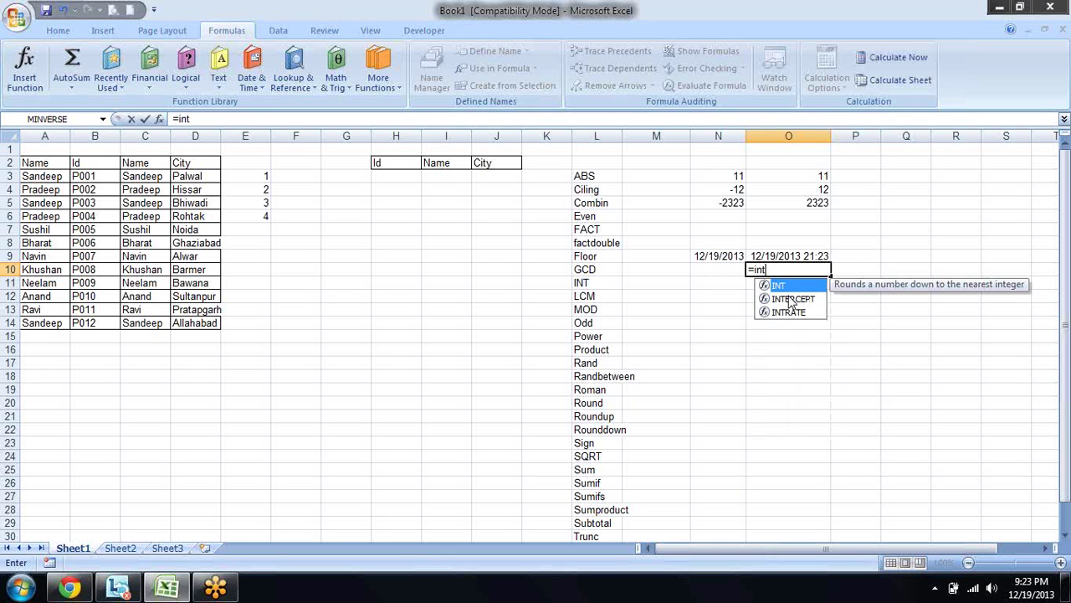
pyautogui.press('Escape')
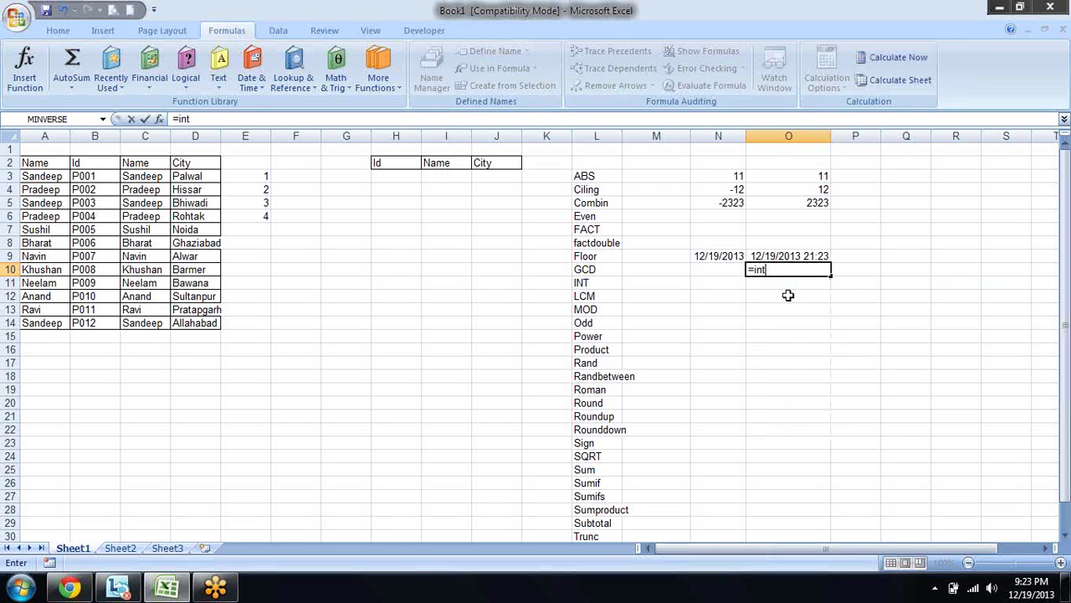
pyautogui.press('Escape')
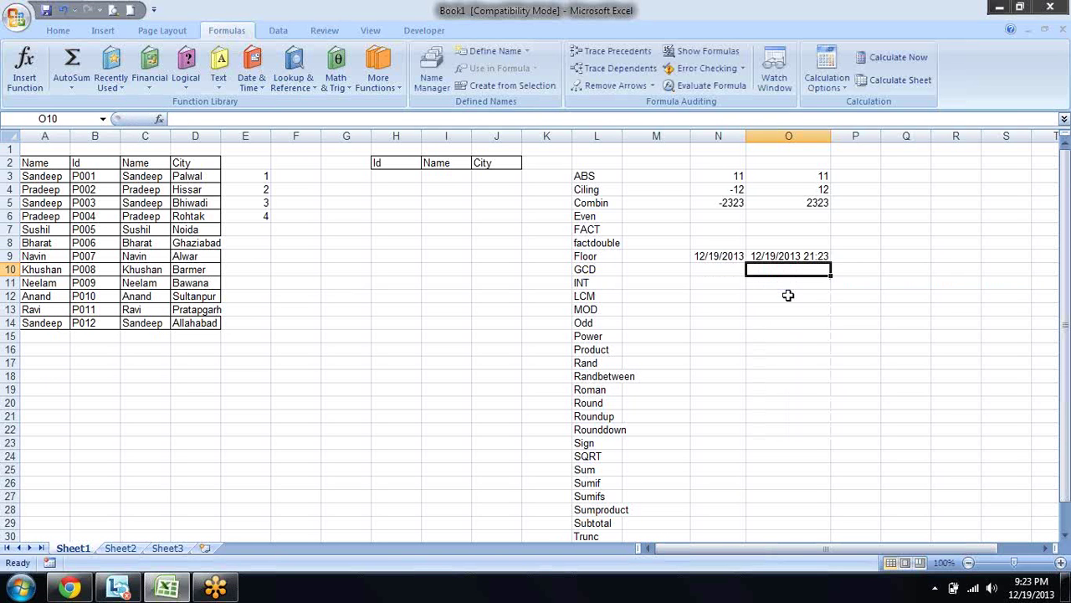
pyautogui.write('=')
pyautogui.press('Up')
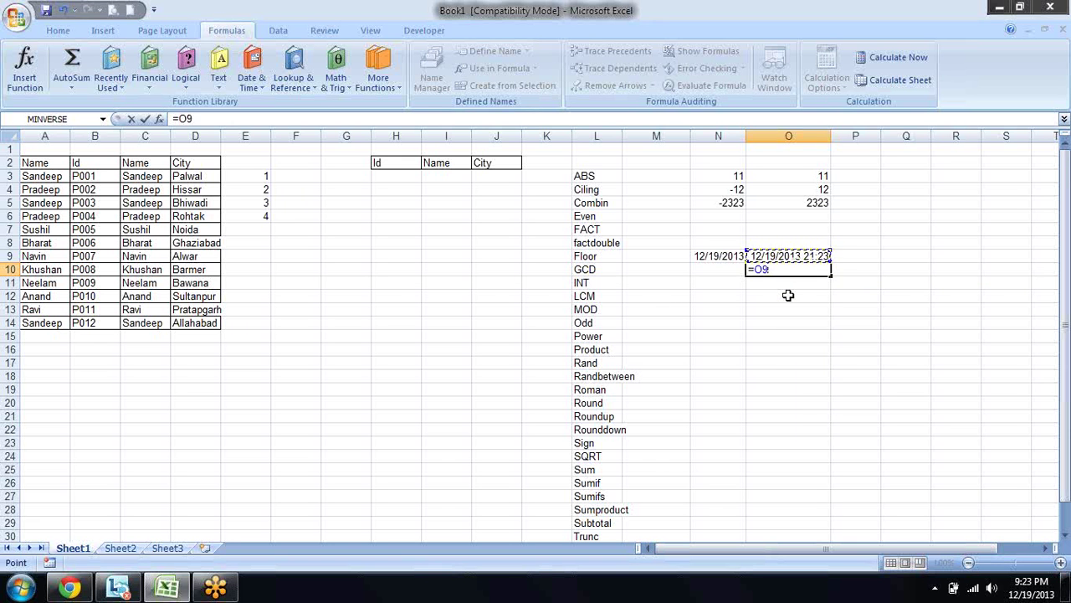
pyautogui.write('-int')
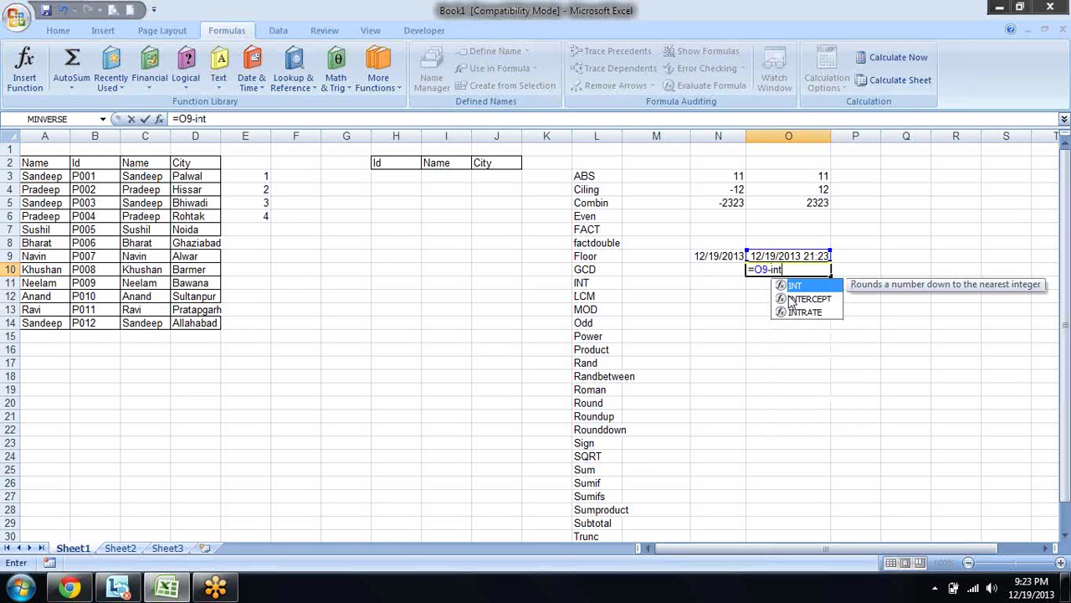
pyautogui.press('Tab')
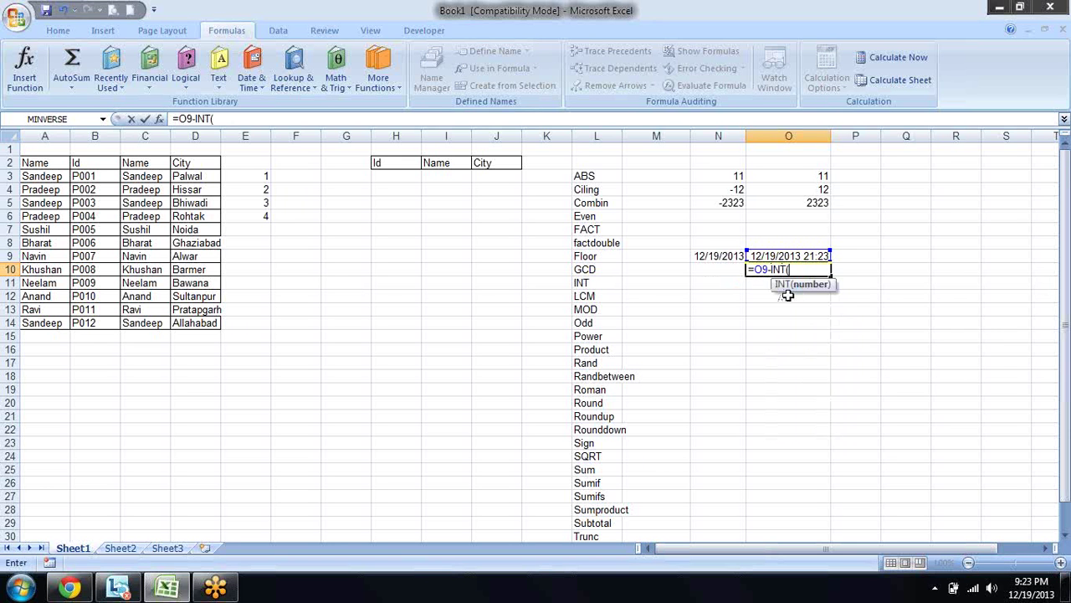
pyautogui.click(812, 256)
pyautogui.write(')')
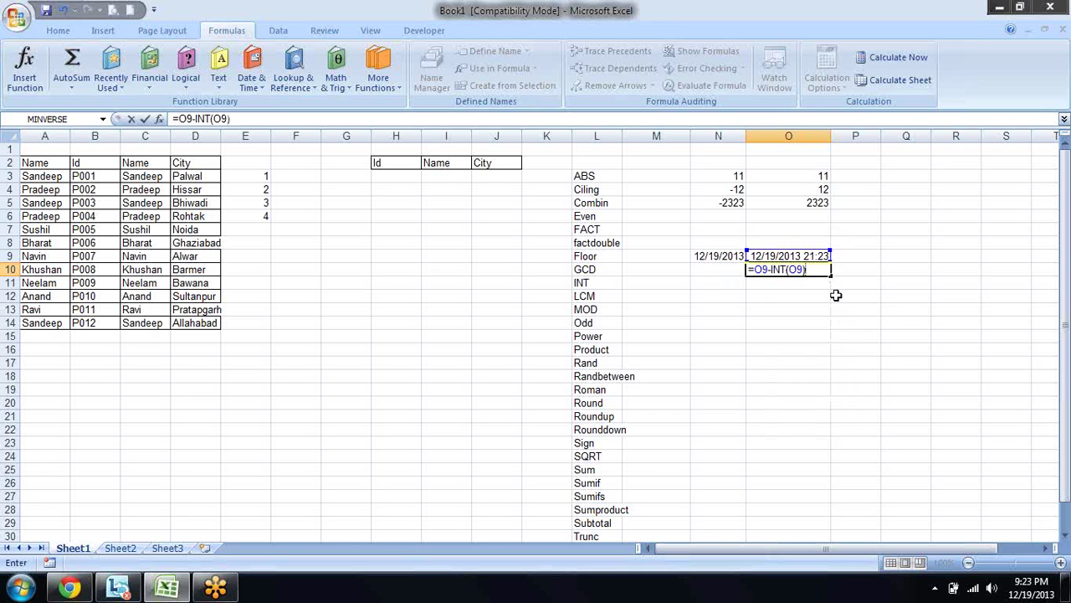
pyautogui.press('Return')
pyautogui.press('Up')
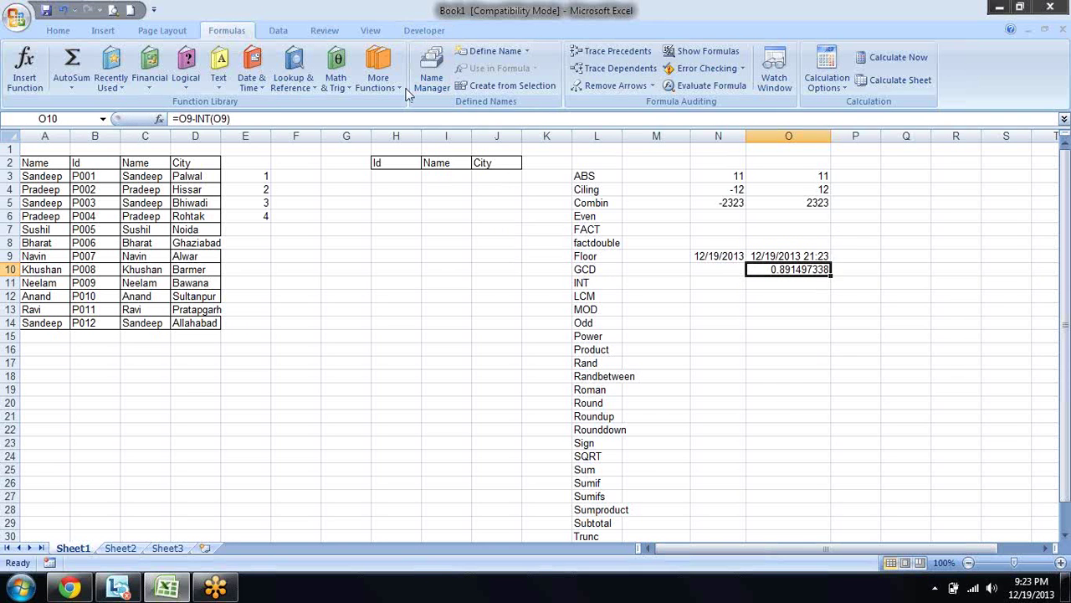
pyautogui.click(61, 30)
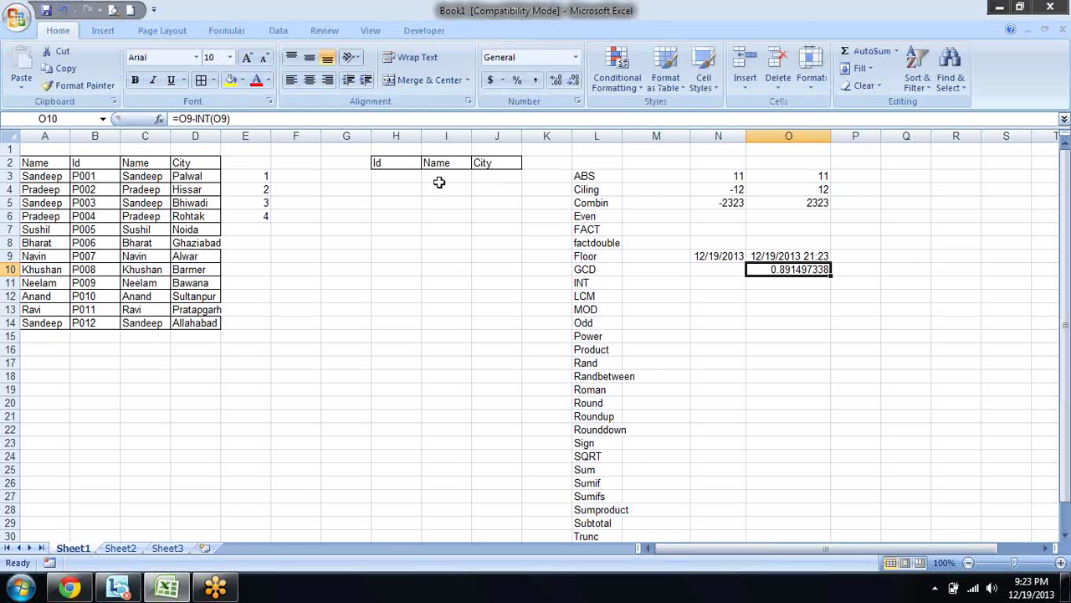
# Apply the 1:30 PM time format to O10 so it displays 9:23 PM.
pyautogui.click(577, 102)
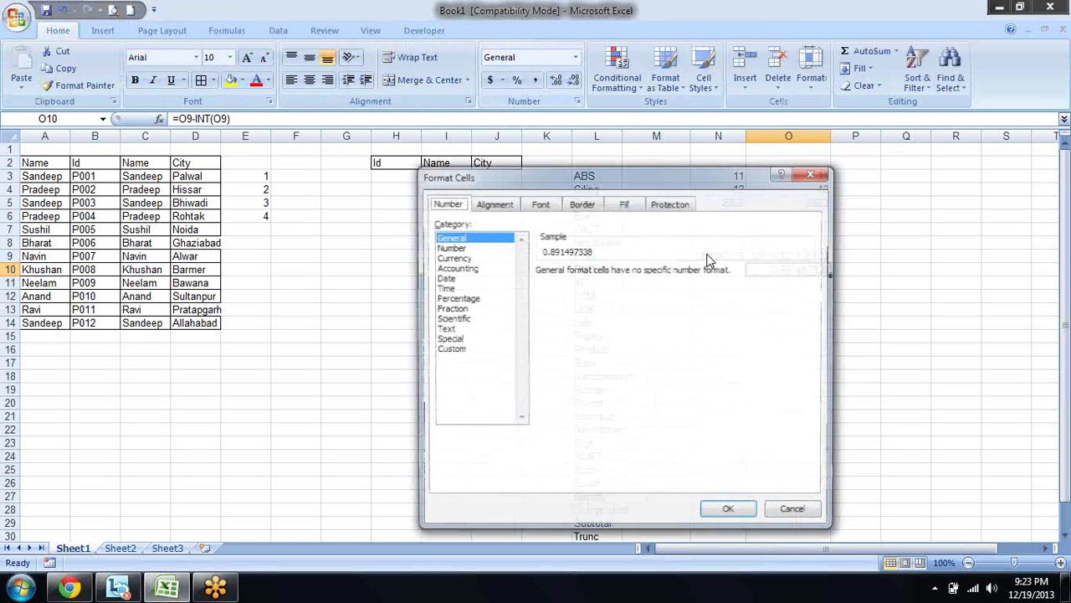
pyautogui.click(444, 288)
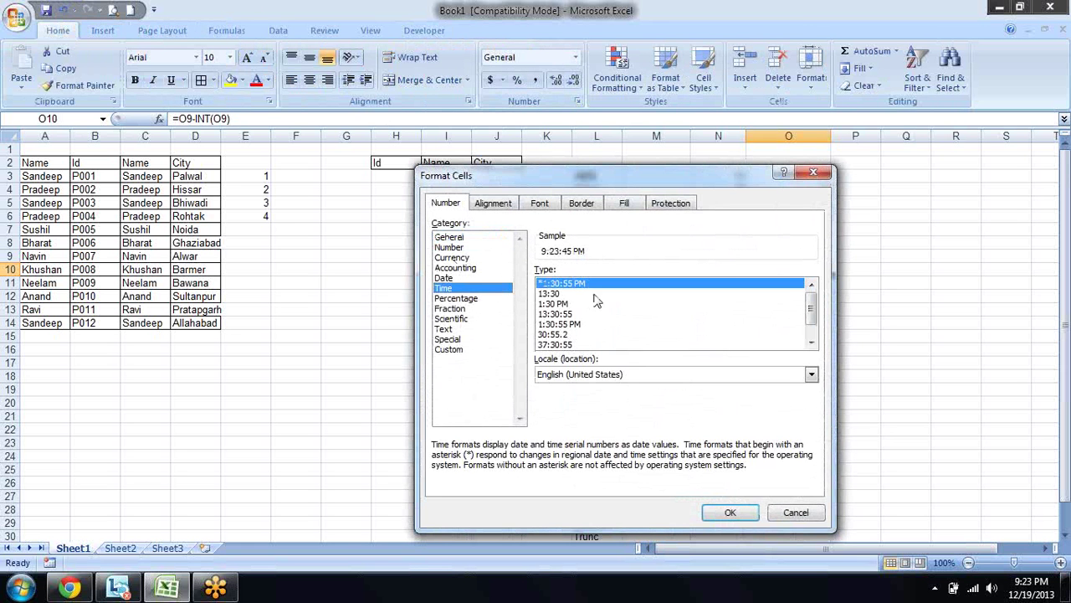
pyautogui.click(561, 304)
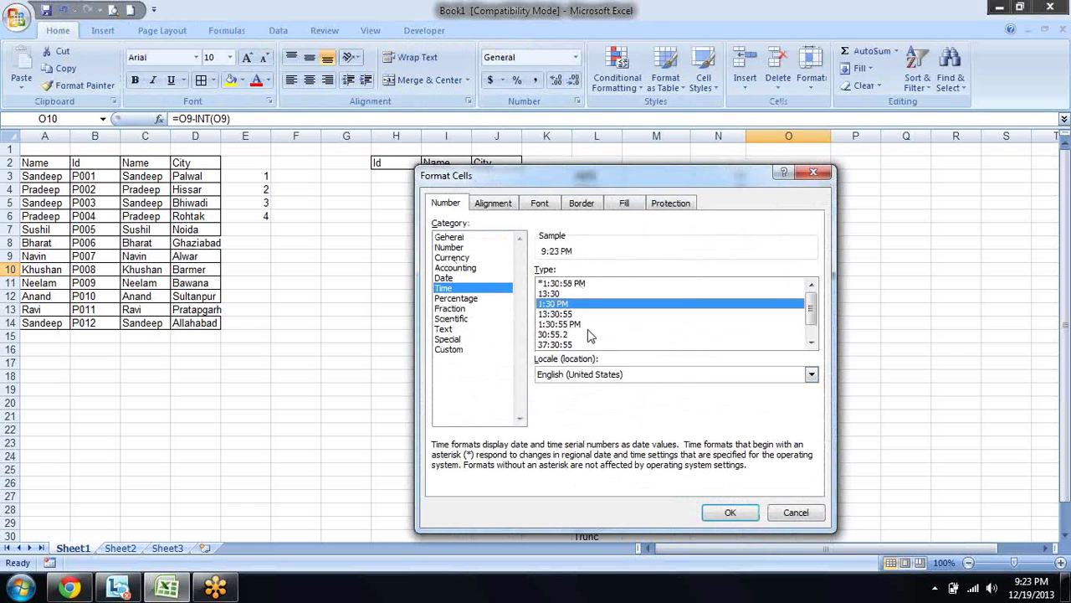
pyautogui.click(569, 315)
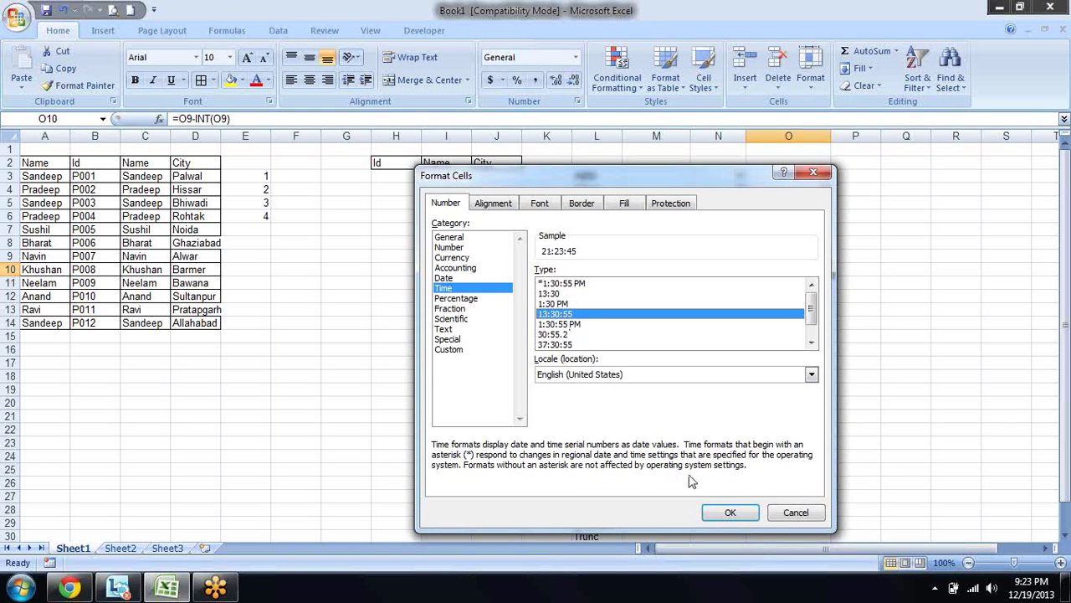
pyautogui.click(561, 304)
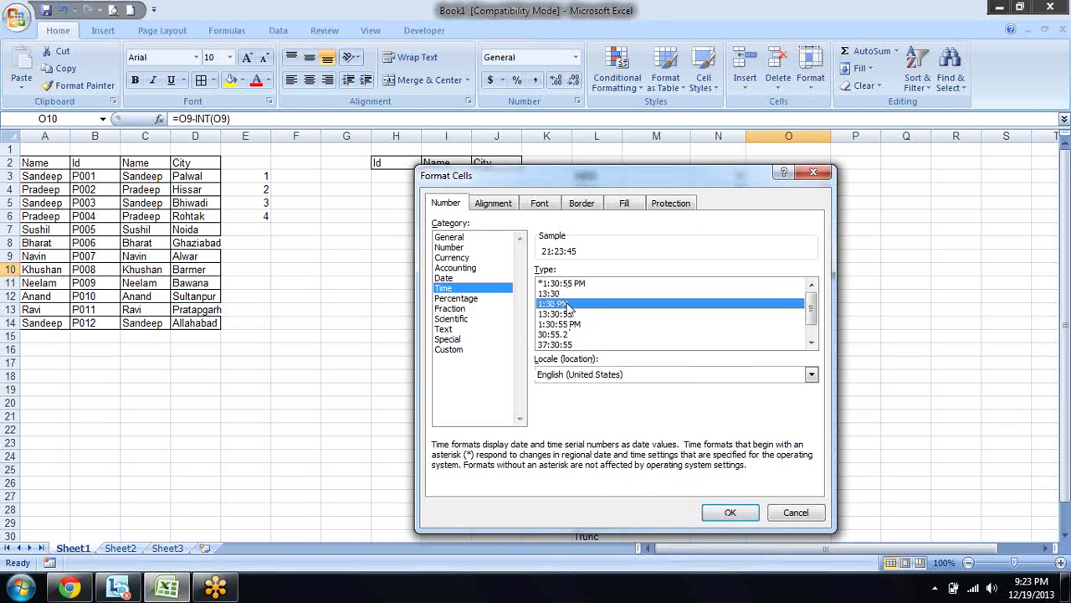
pyautogui.click(730, 512)
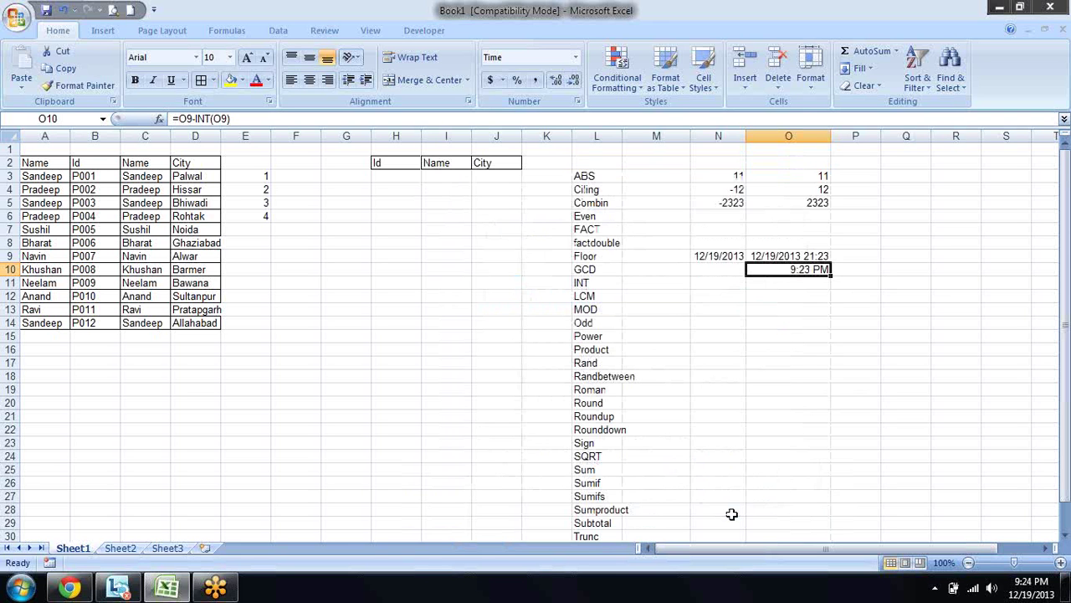
# Paste O9's NOW value into O11 as the static number 41627.8915.
pyautogui.press('F2')
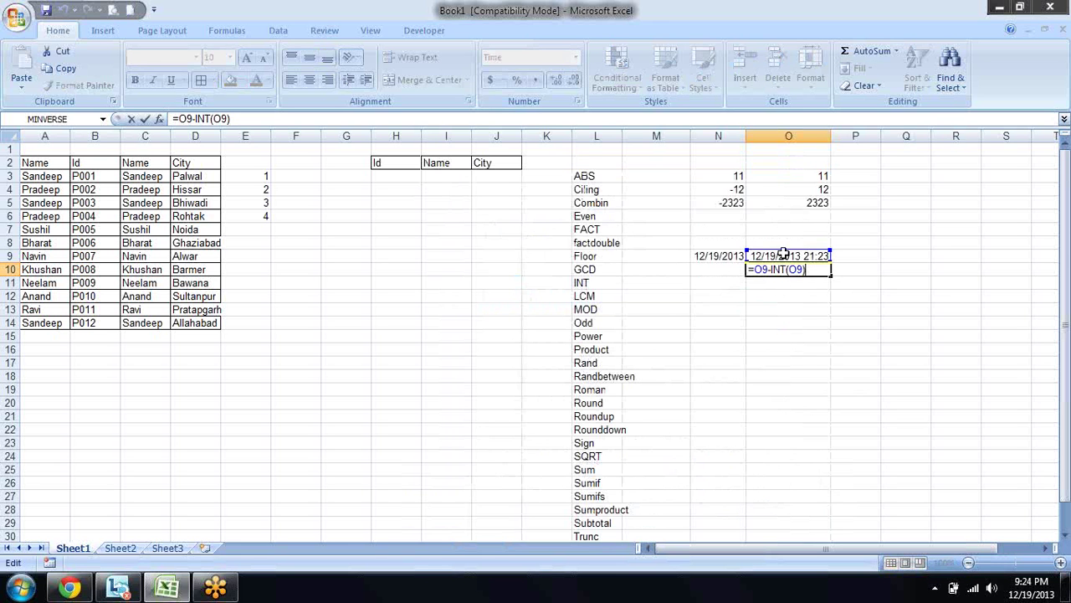
pyautogui.press('Escape')
pyautogui.press('Up')
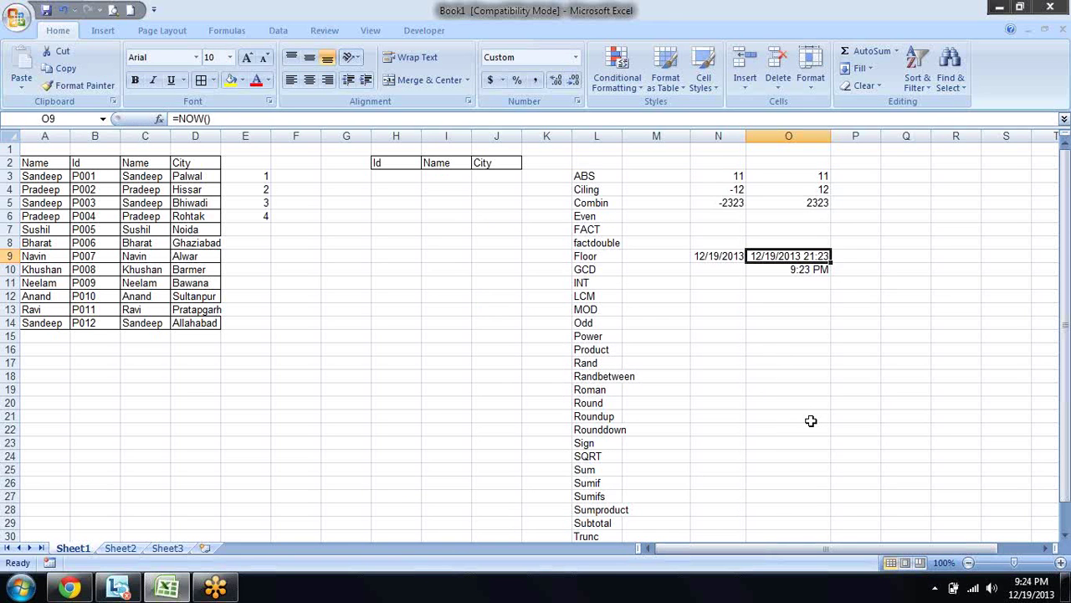
pyautogui.hotkey('ctrl', 'c')
pyautogui.press('Down')
pyautogui.press('Down')
pyautogui.press('Down')
pyautogui.press('Up')
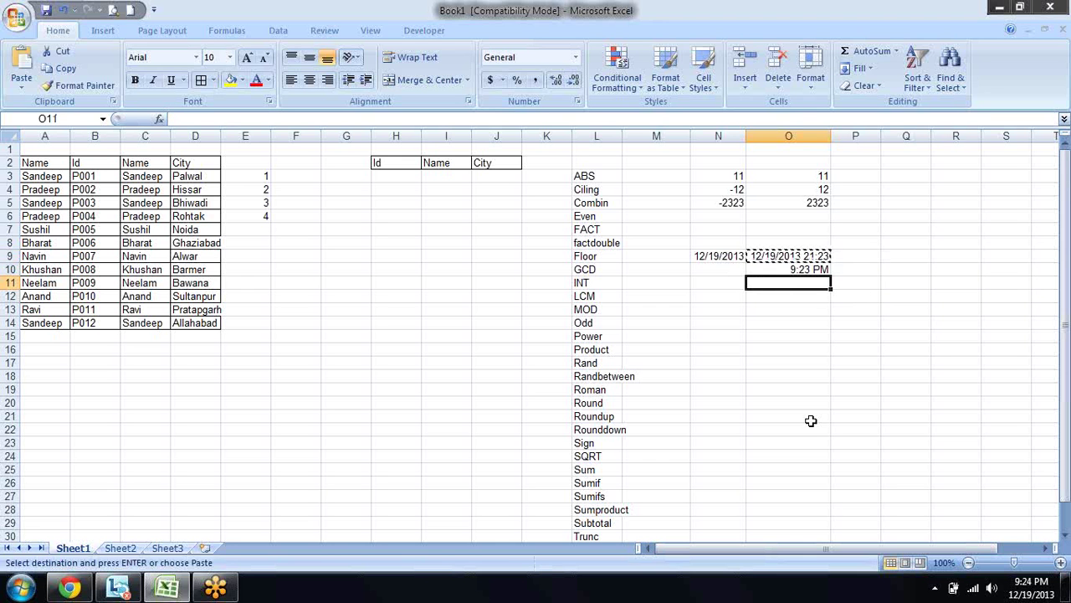
pyautogui.hotkey('alt', 'e')
pyautogui.press('s')
pyautogui.press('v')
pyautogui.press('Return')
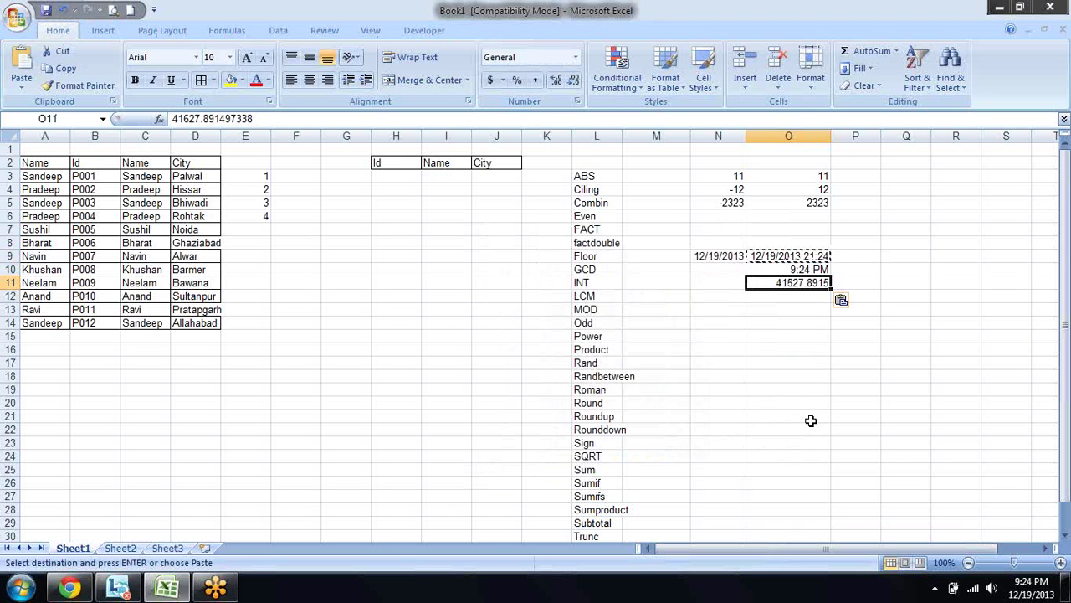
pyautogui.press('Escape')
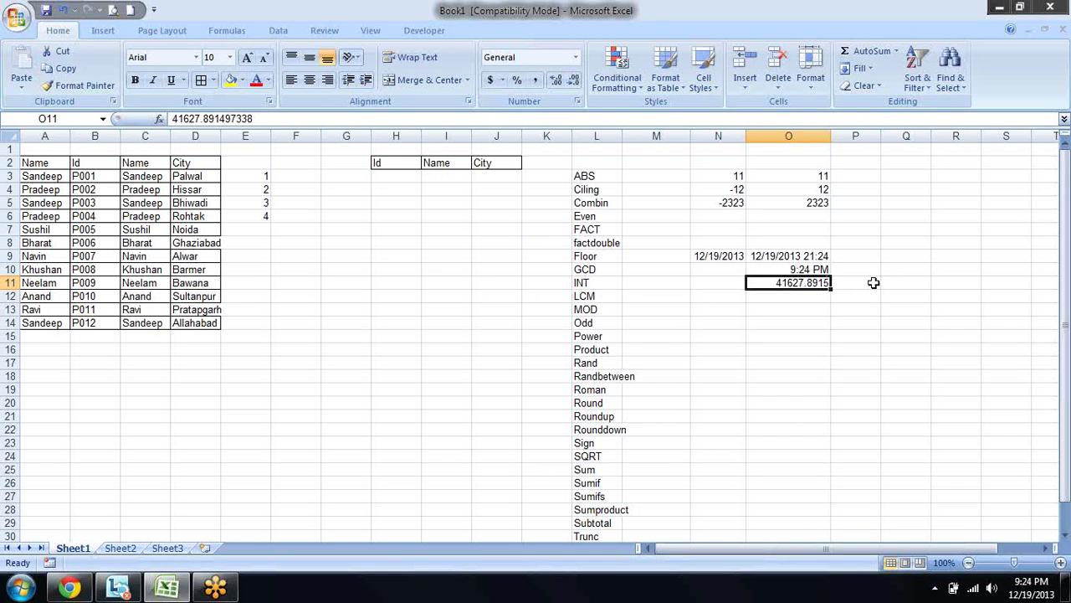
pyautogui.click(854, 285)
# Enter =INT(O9) in P11 to take the whole date of the NOW value.
pyautogui.write('=')
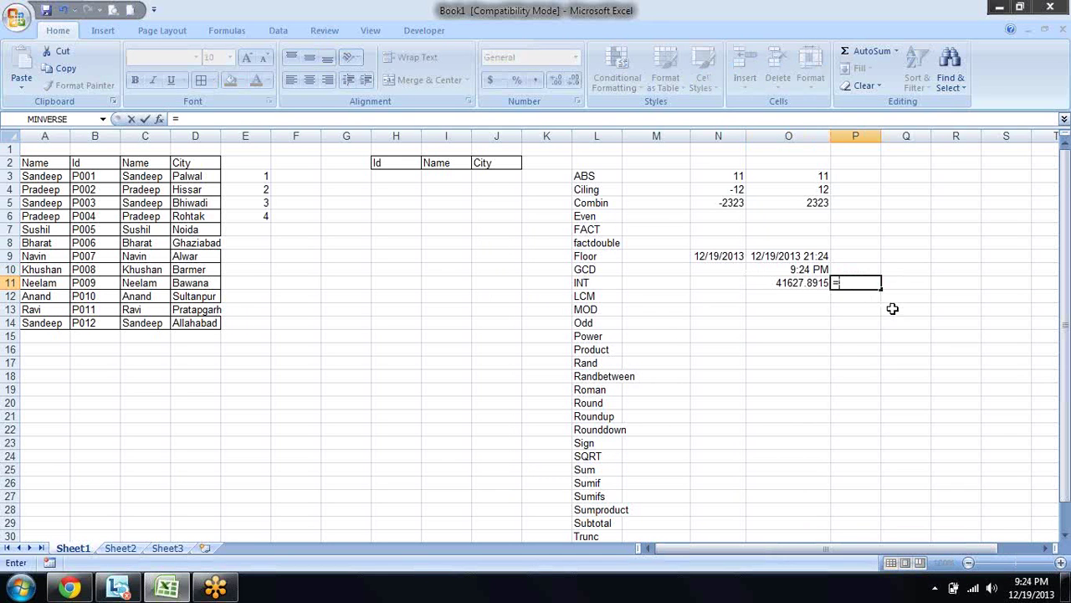
pyautogui.write('int')
pyautogui.press('Tab')
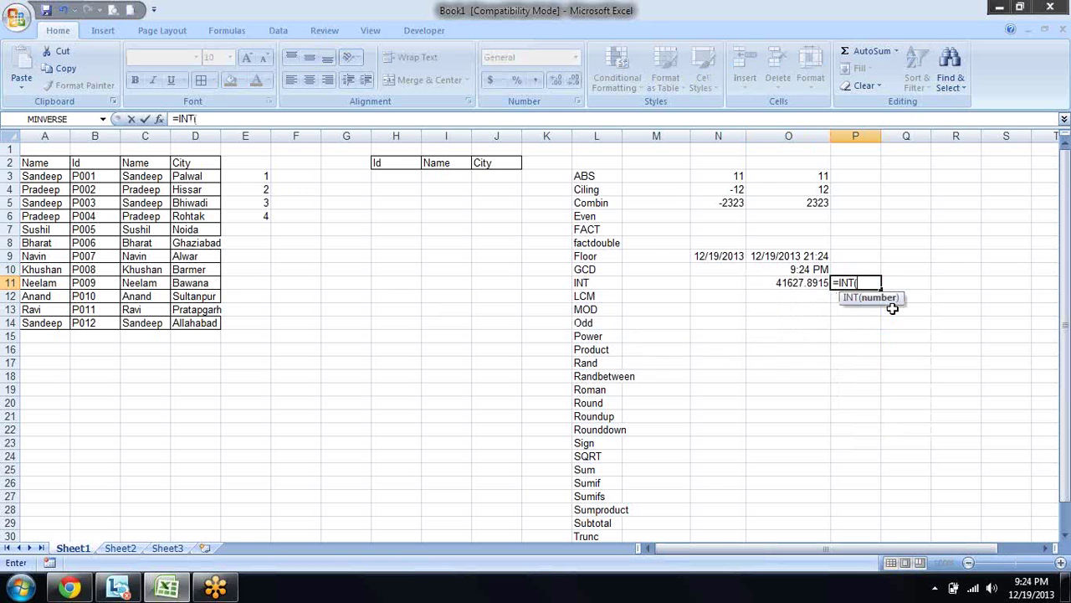
pyautogui.press('Up')
pyautogui.press('Up')
pyautogui.press('Left')
pyautogui.press('Return')
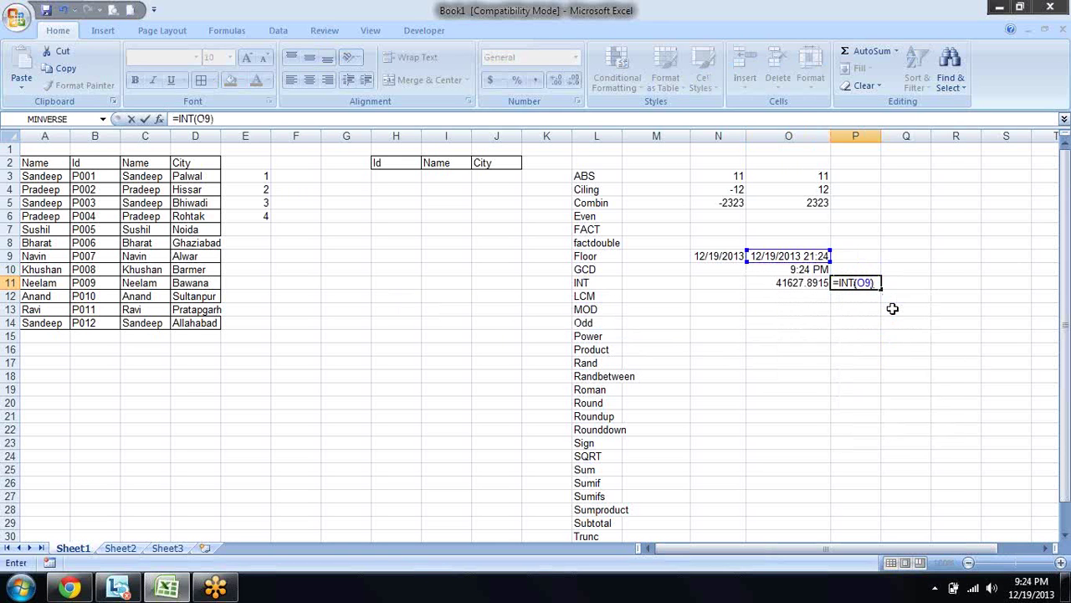
# Convert P11 to a plain value and clear its date format, revealing 41627.
pyautogui.press('Up')
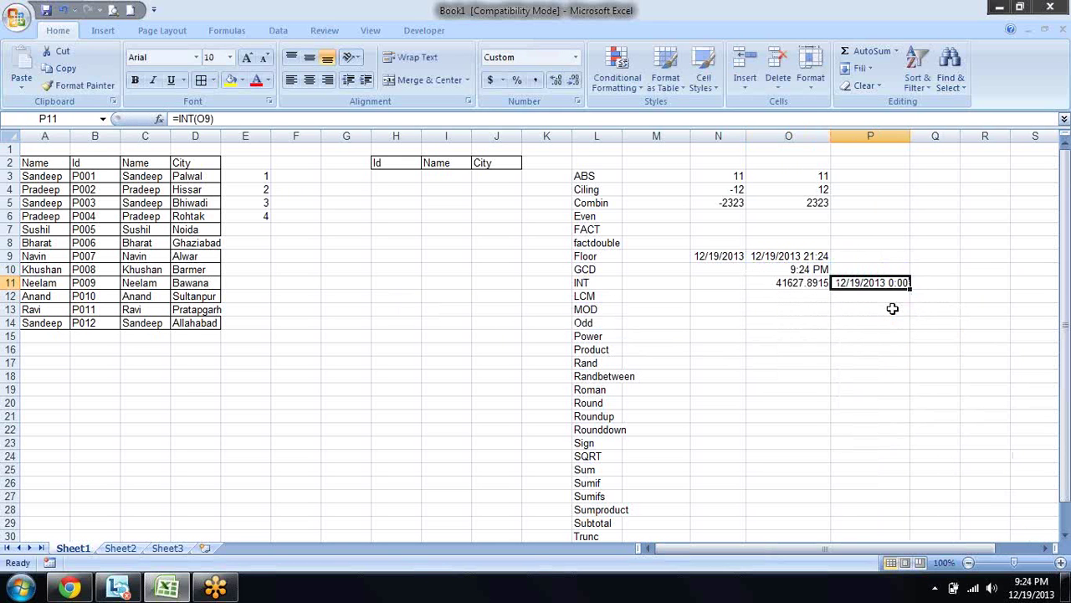
pyautogui.hotkey('ctrl', 'c')
pyautogui.hotkey('ctrl', 'alt', 'v')
pyautogui.press('v')
pyautogui.press('Return')
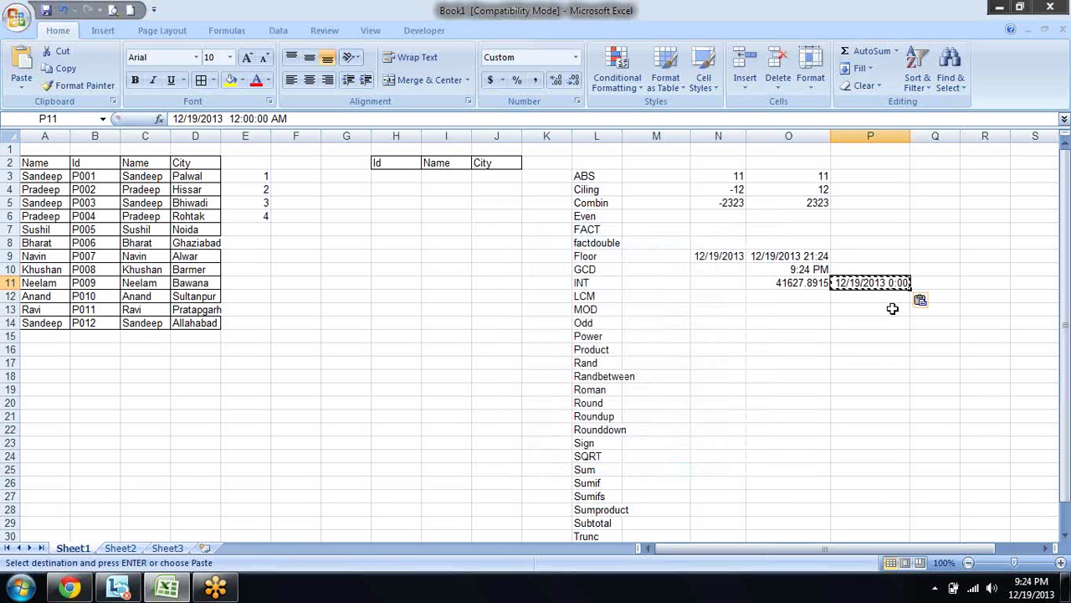
pyautogui.hotkey('alt', 'e')
pyautogui.press('a')
pyautogui.press('f')
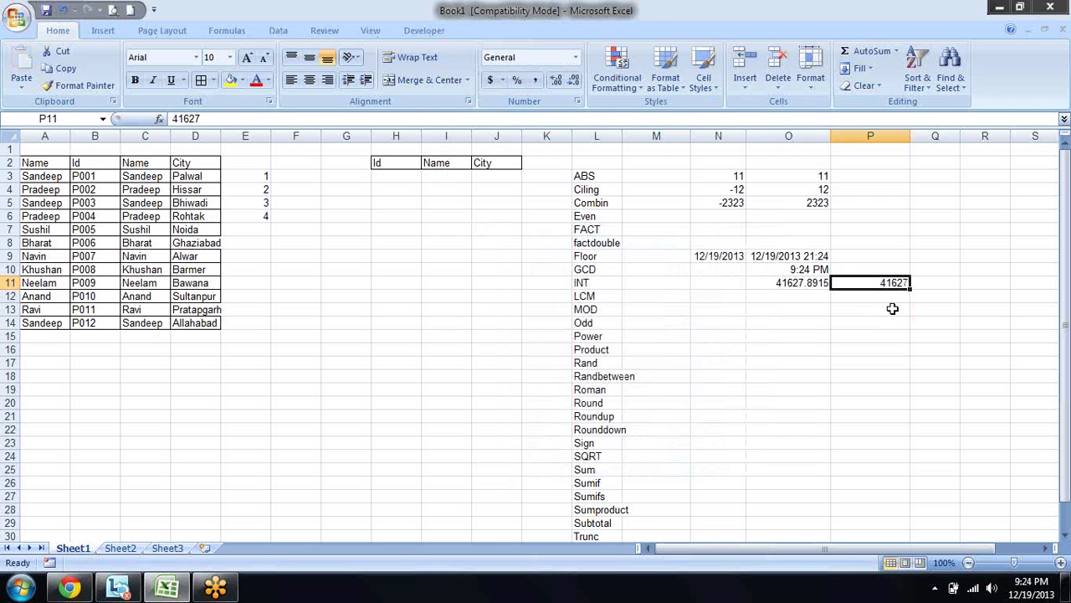
# Delete the contents of O11 and P11.
pyautogui.hotkey('shift', 'Left')
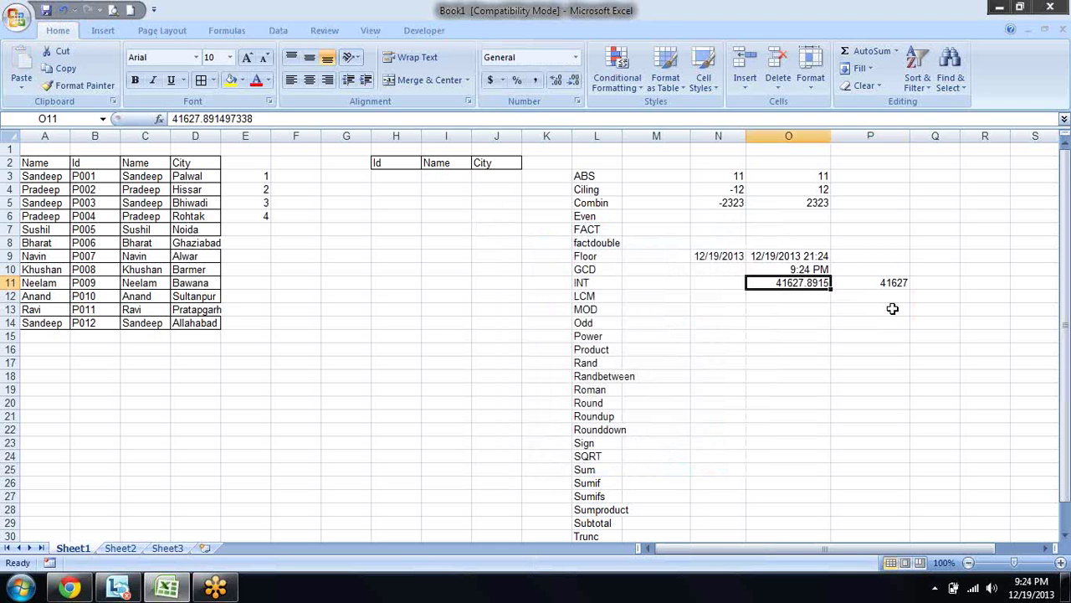
pyautogui.press('Delete')
pyautogui.press('Up')
pyautogui.press('Up')
# Delete the date, NOW value and 9:24 PM time from N9:O10.
pyautogui.press('Left')
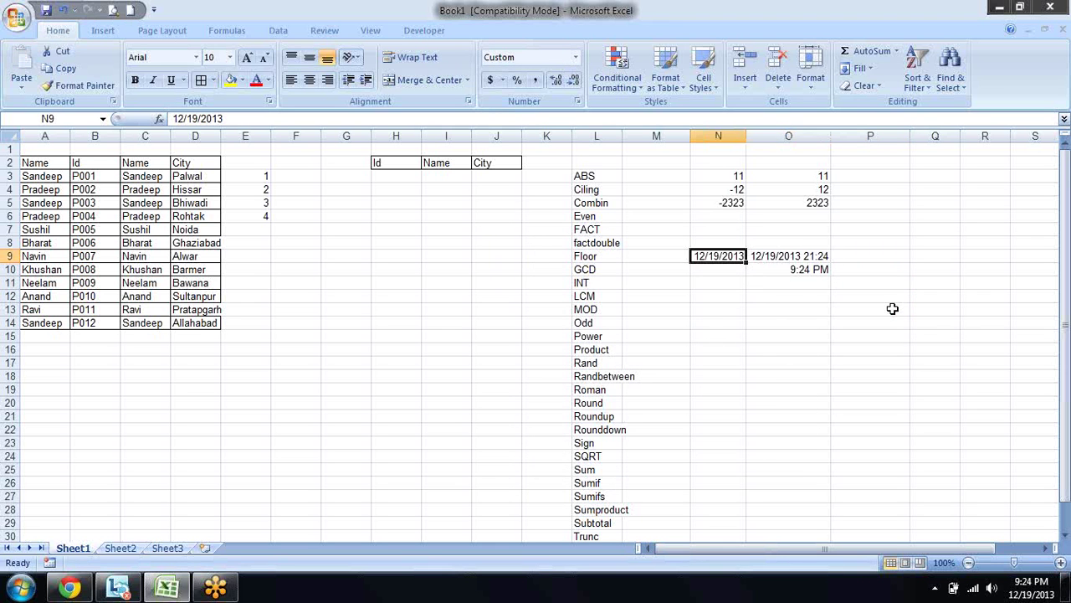
pyautogui.hotkey('shift', 'Right')
pyautogui.hotkey('shift', 'Down')
pyautogui.press('Delete')
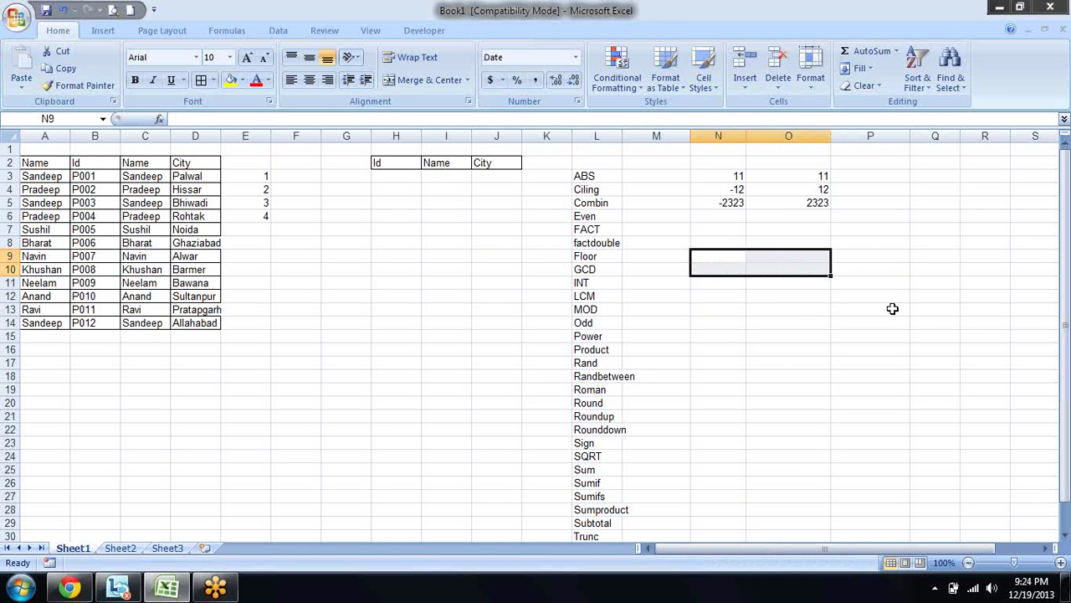
pyautogui.press('Down')
pyautogui.press('Down')
pyautogui.press('Down')
pyautogui.press('Up')
pyautogui.press('Up')
pyautogui.press('Up')
pyautogui.press('Up')
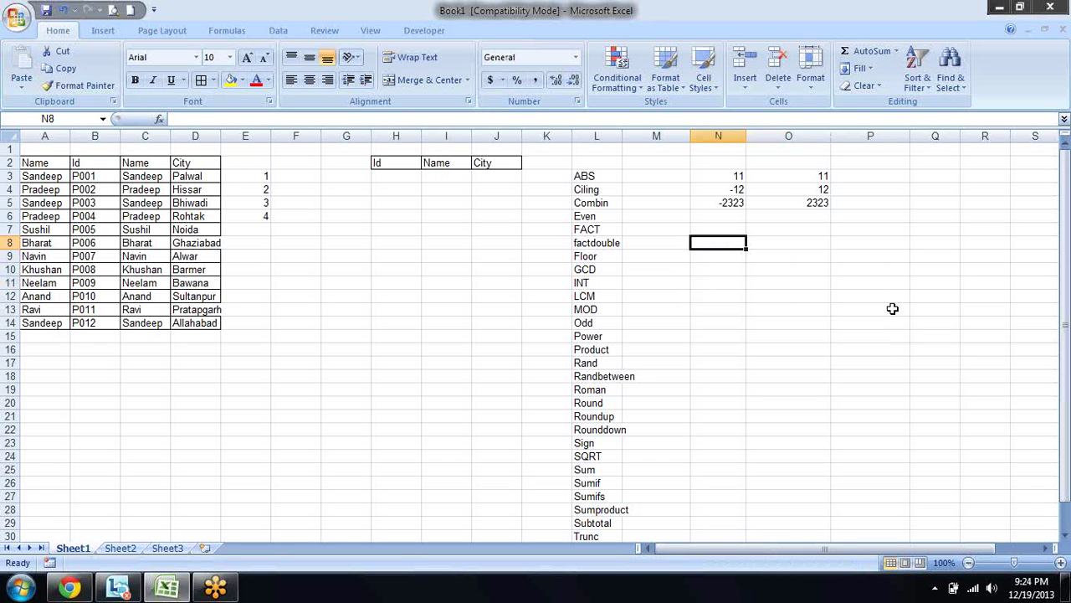
# Enter 10 in N8 and 3 in O8.
pyautogui.write('10')
pyautogui.press('Tab')
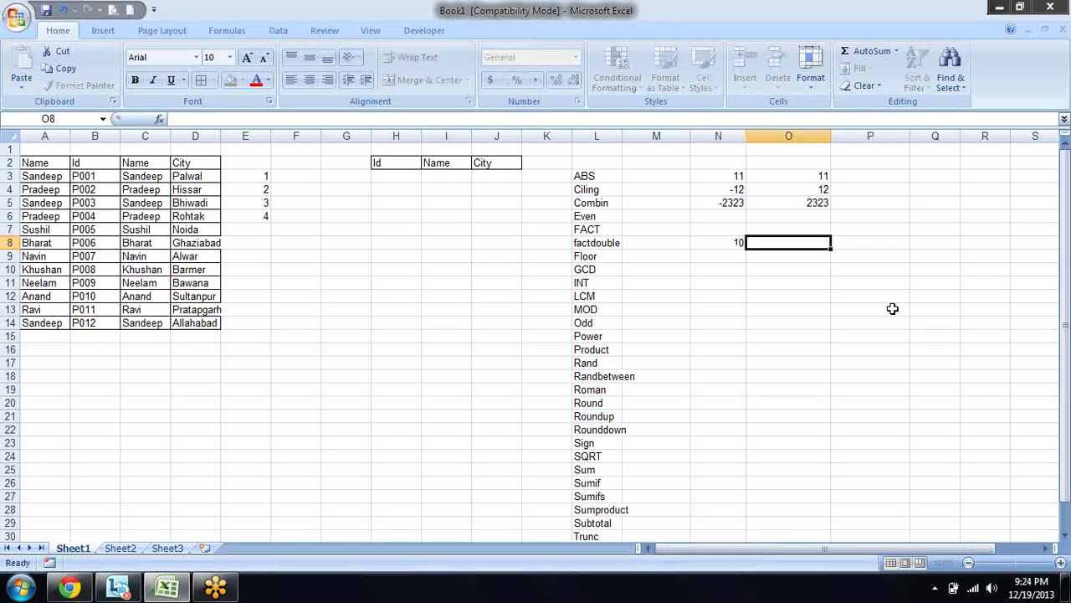
pyautogui.write('3')
pyautogui.press('Return')
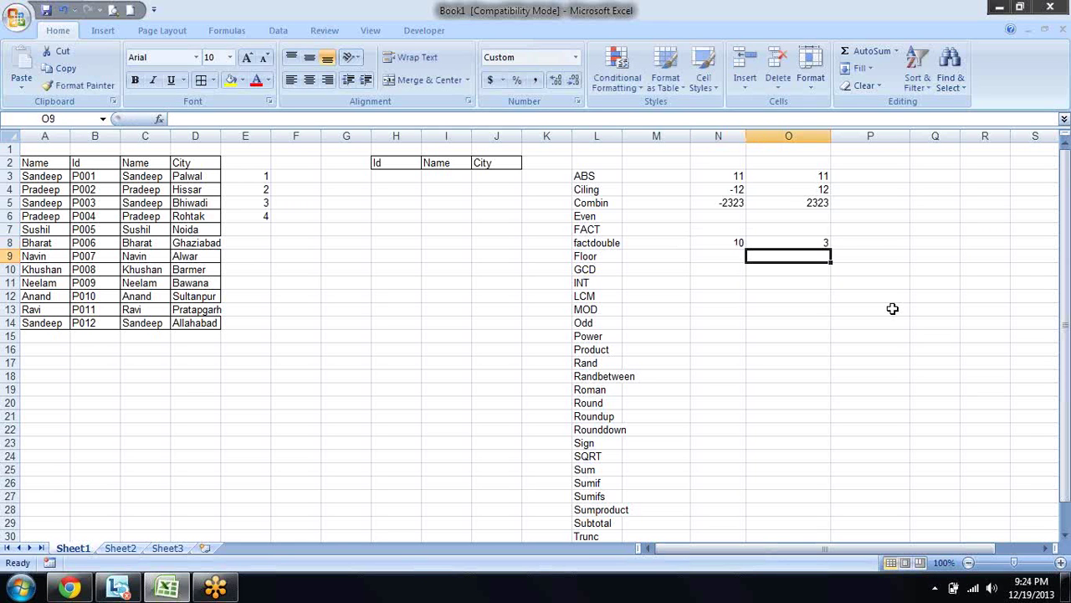
pyautogui.press('Up')
pyautogui.press('Right')
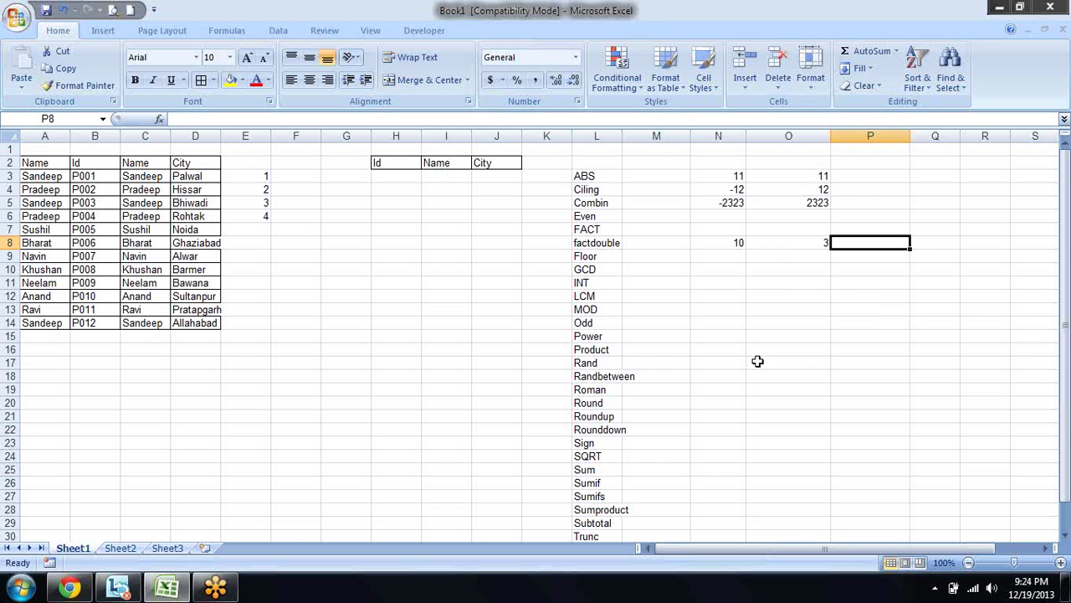
# Enter =MOD(N8,O8) in N9 to get the remainder.
pyautogui.click(807, 286)
pyautogui.press('Left')
pyautogui.press('Up')
pyautogui.press('Up')
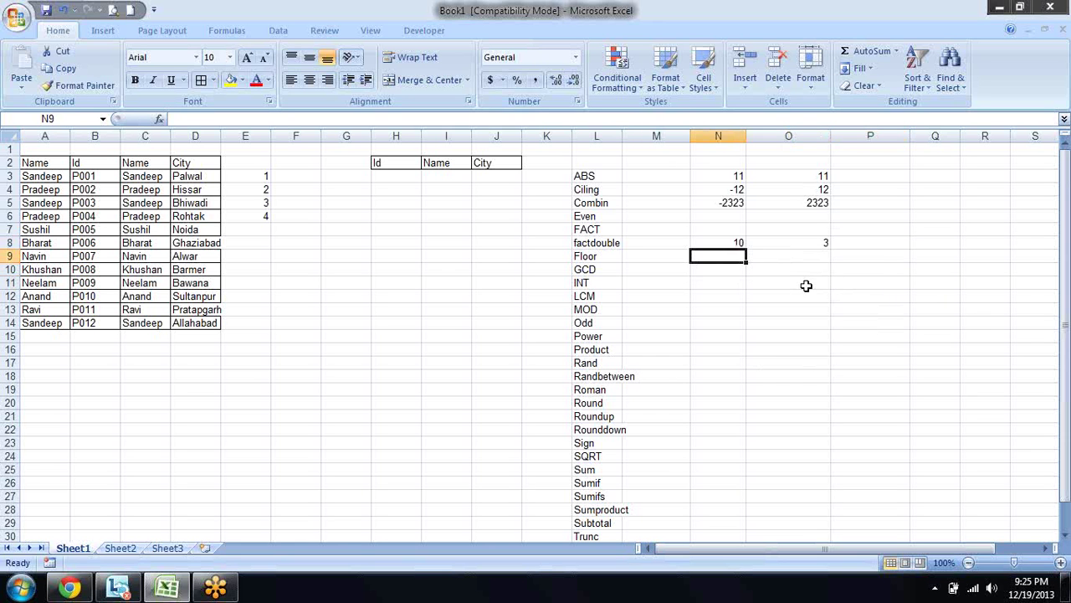
pyautogui.write('=mod')
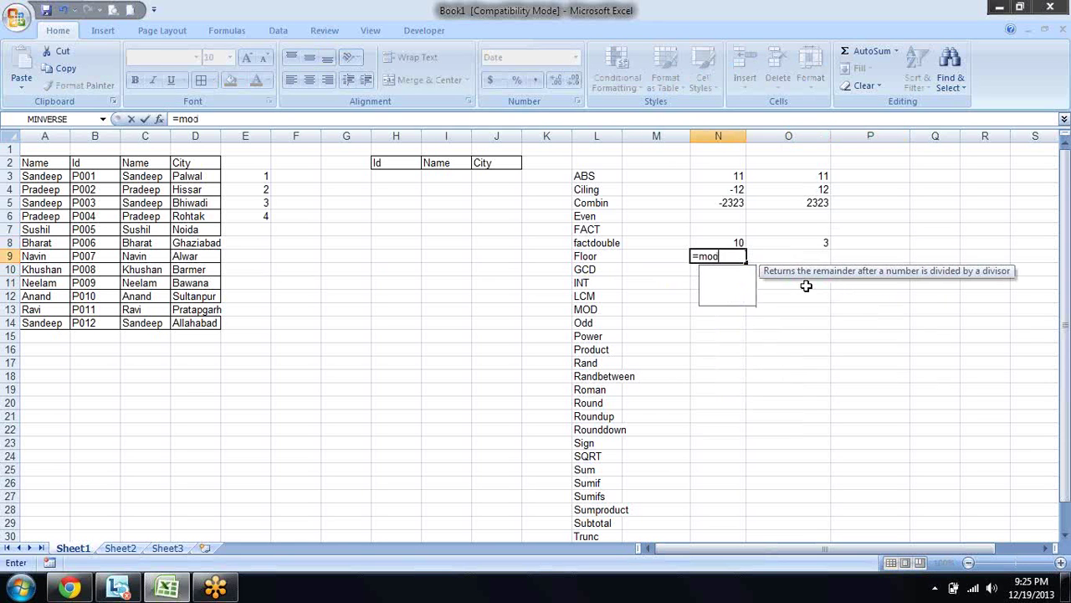
pyautogui.press('Tab')
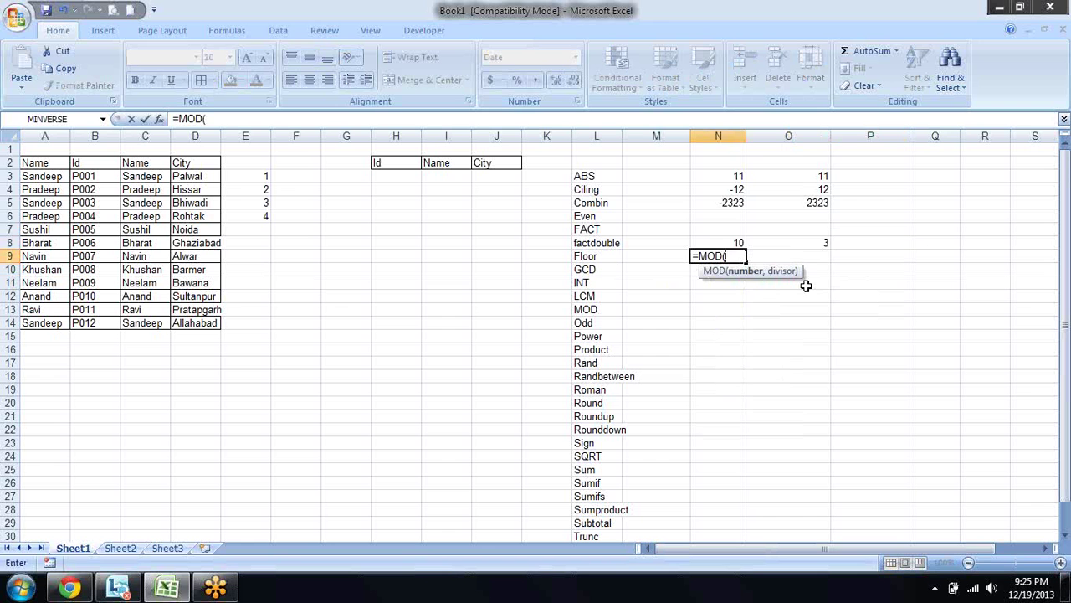
pyautogui.press('Up')
pyautogui.write(',')
pyautogui.press('Up')
pyautogui.write(')')
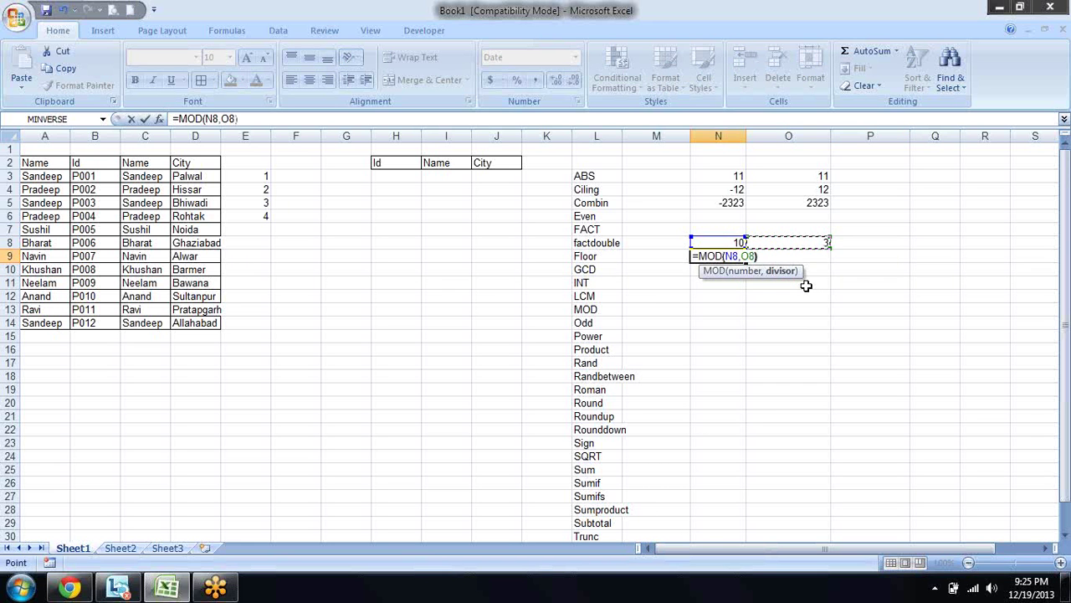
pyautogui.press('Return')
pyautogui.press('Up')
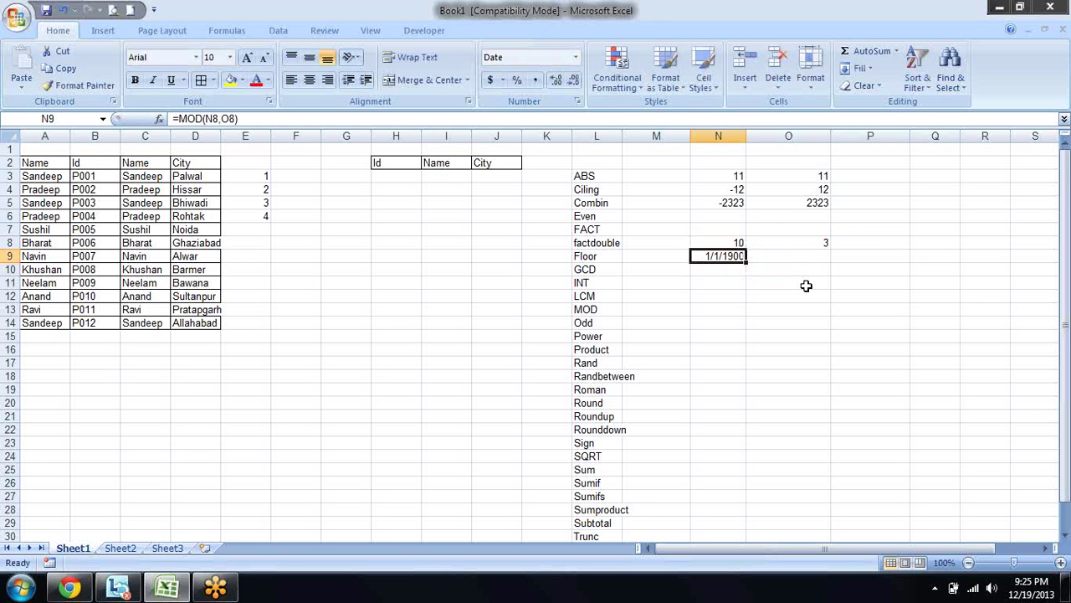
# Clear N9's date format with Alt,E,A,F and change N8 to 11 so MOD shows 2.
pyautogui.hotkey('alt', 'e')
pyautogui.press('a')
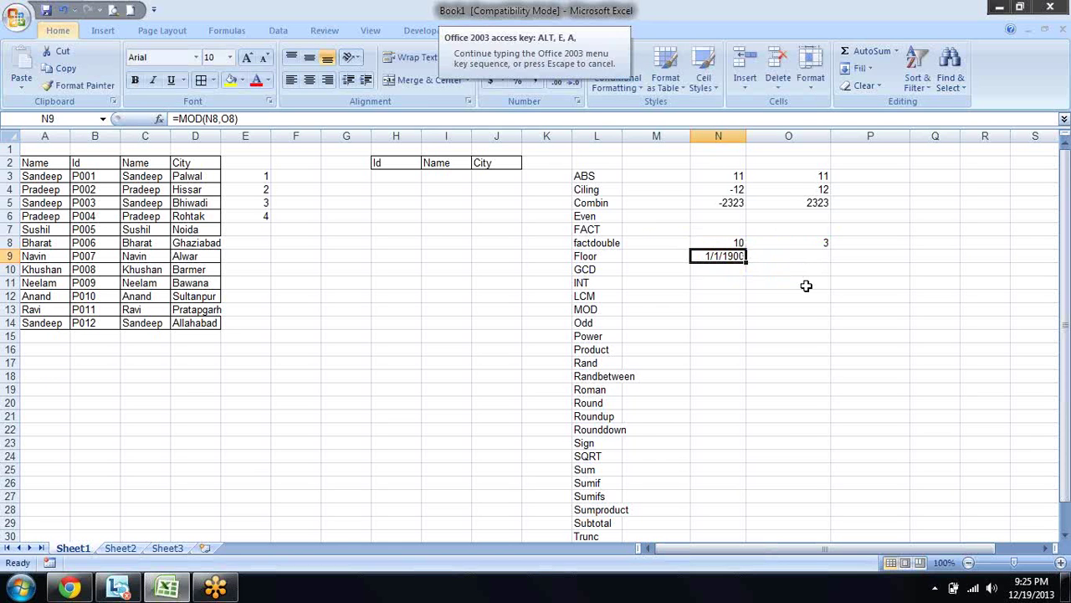
pyautogui.press('f')
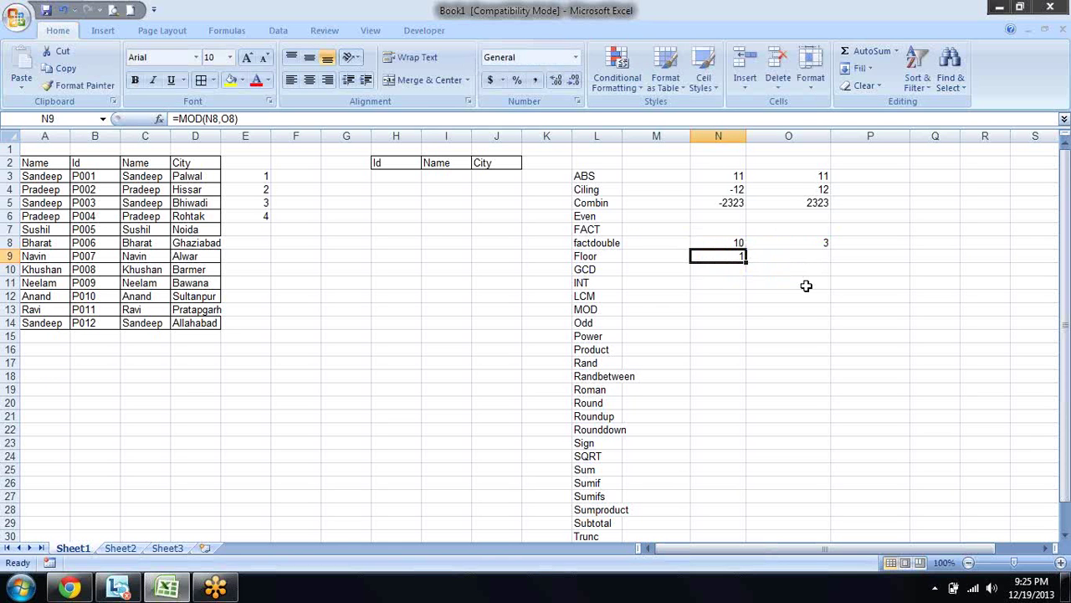
pyautogui.press('Down')
pyautogui.press('Up')
pyautogui.press('Up')
pyautogui.write('11')
pyautogui.press('Return')
pyautogui.press('Up')
# Delete the MOD example in N8:O9.
pyautogui.hotkey('shift', 'Right')
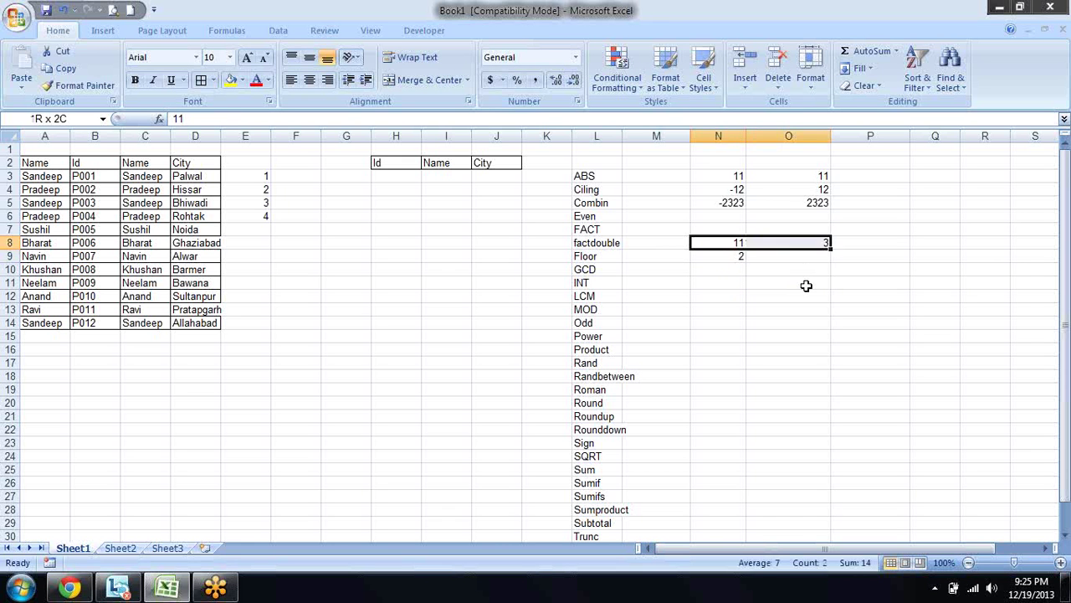
pyautogui.hotkey('shift', 'Down')
pyautogui.press('Delete')
pyautogui.press('Up')
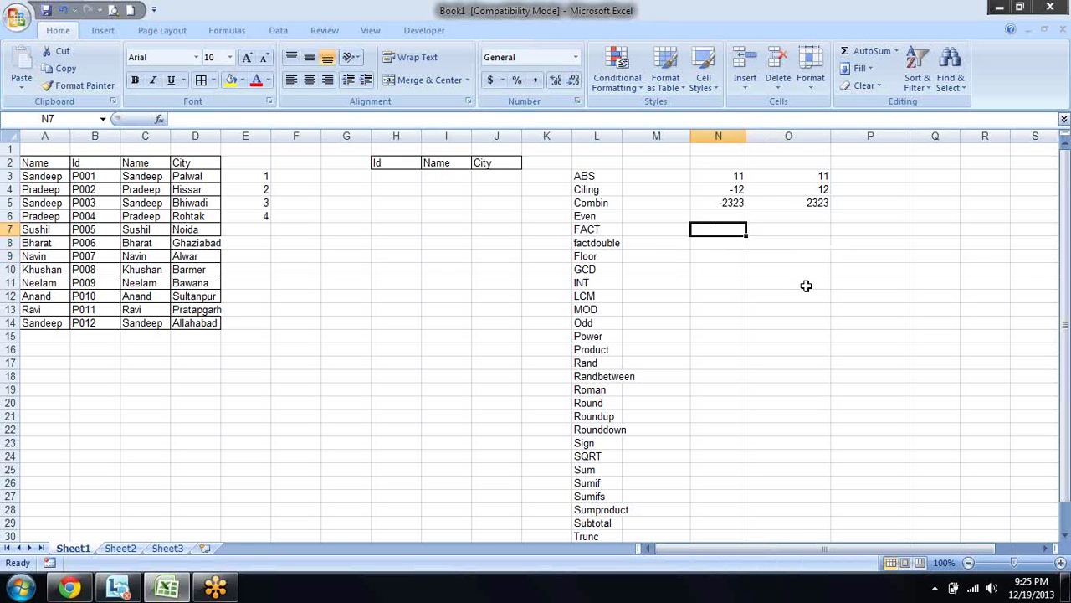
# Enter 2 in N7.
pyautogui.press('Down')
pyautogui.press('Down')
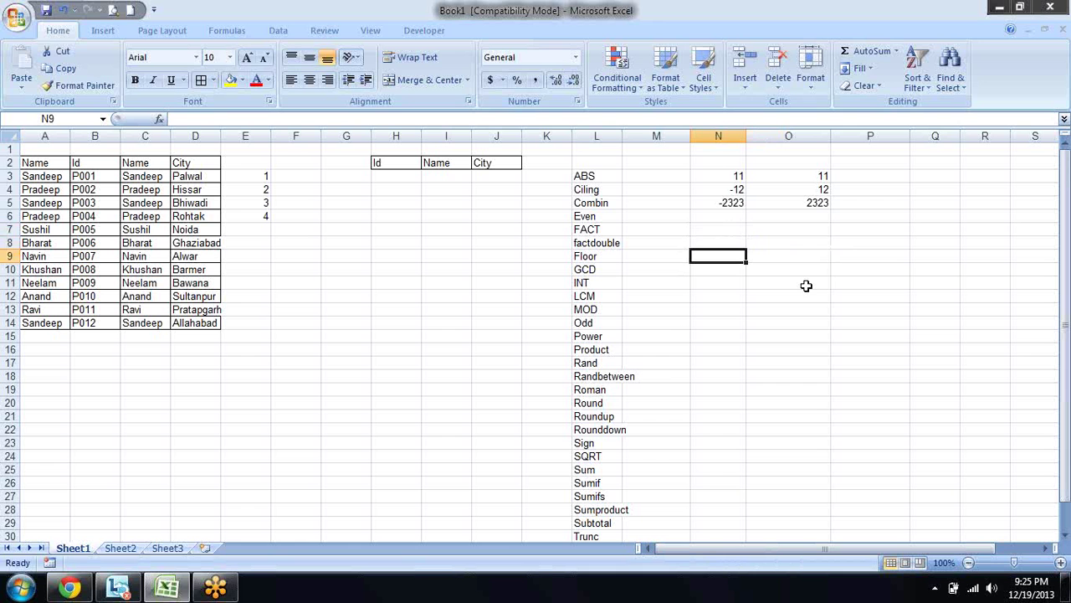
pyautogui.press('Down')
pyautogui.press('Down')
pyautogui.press('Up')
pyautogui.press('Up')
pyautogui.press('Up')
pyautogui.press('Up')
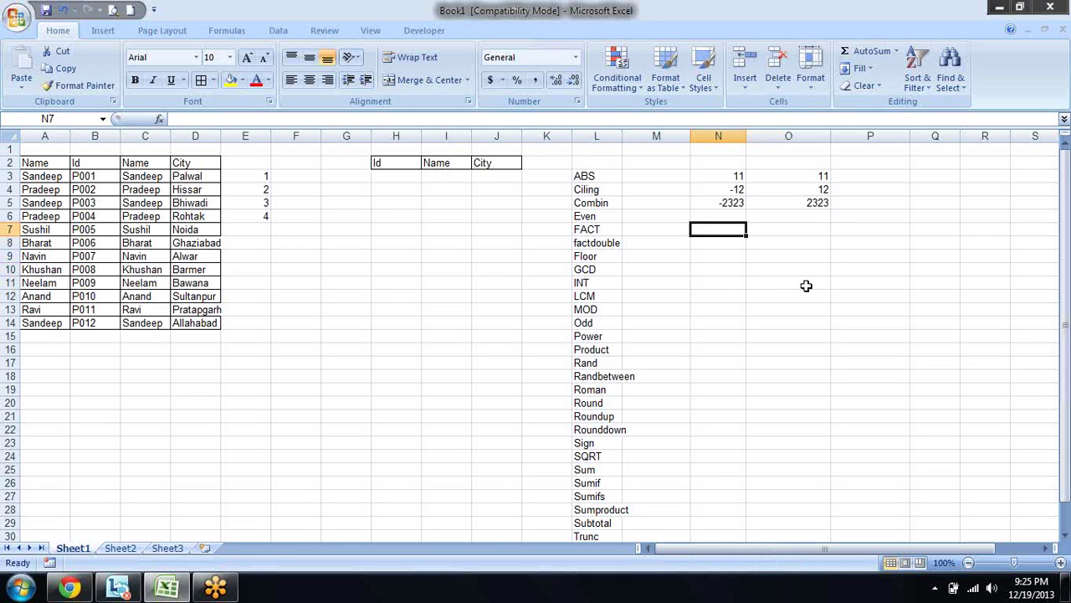
pyautogui.write('d')
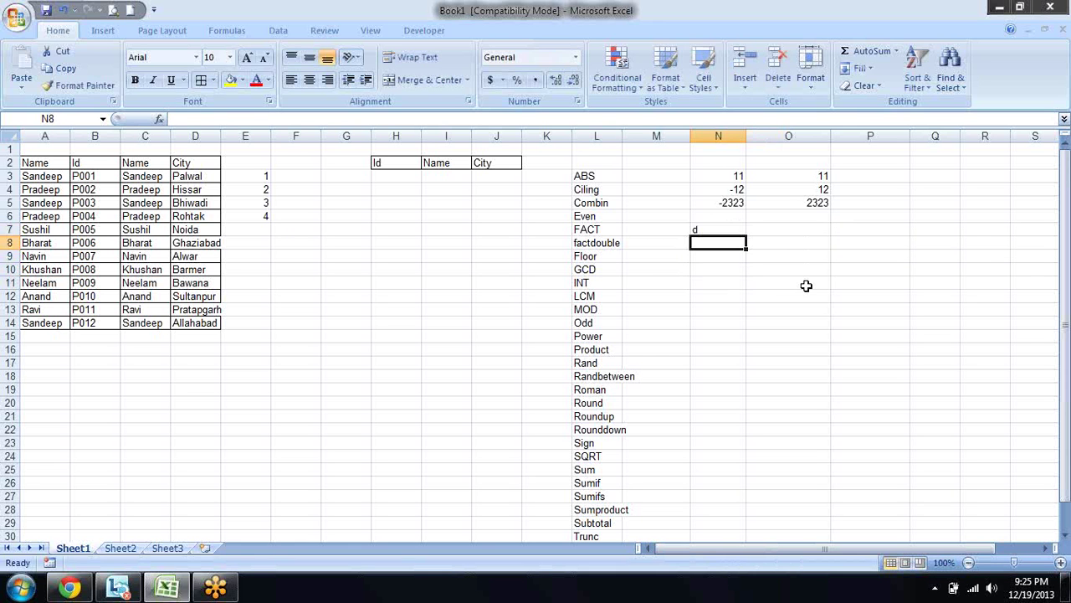
pyautogui.press('BackSpace')
pyautogui.write('2')
pyautogui.press('Return')
pyautogui.press('Up')
pyautogui.write('2')
pyautogui.press('Return')
# Enter =POWER(N7,3) in N8, returning 8.
pyautogui.write('=')
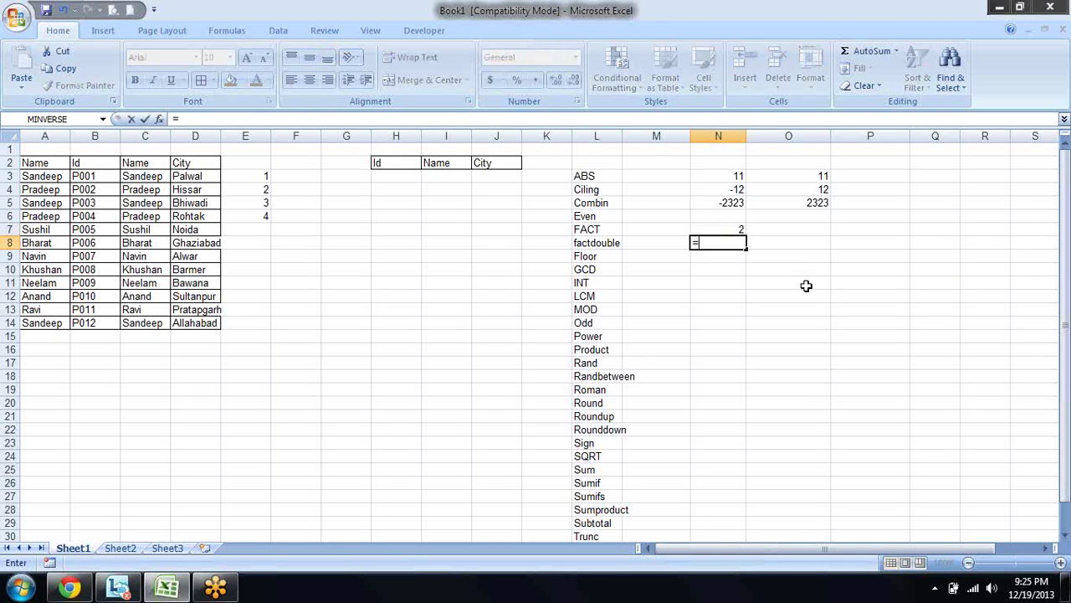
pyautogui.write('po')
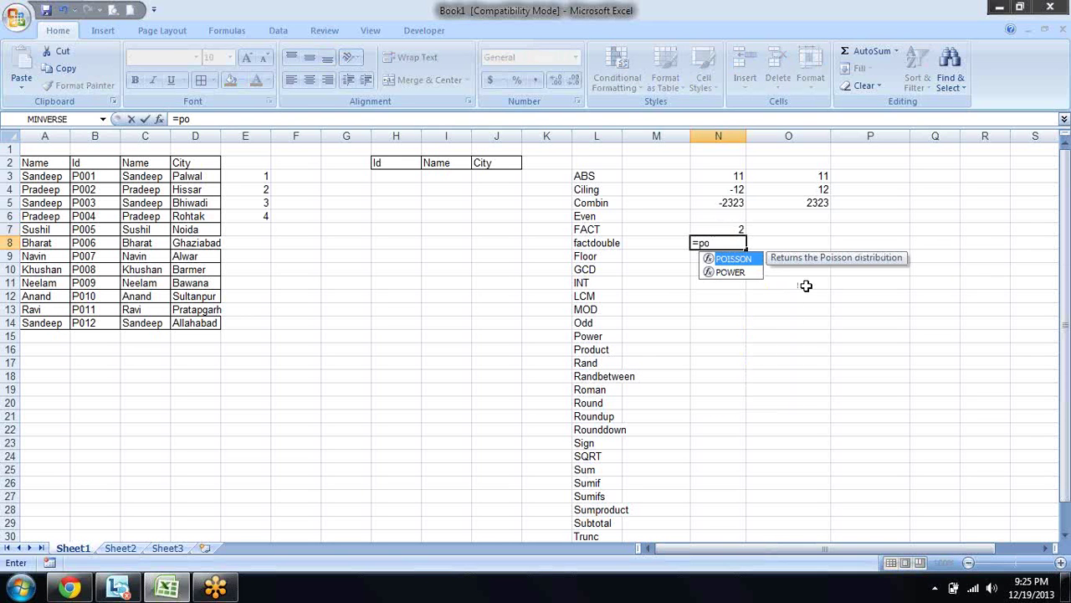
pyautogui.write('wer')
pyautogui.press('Tab')
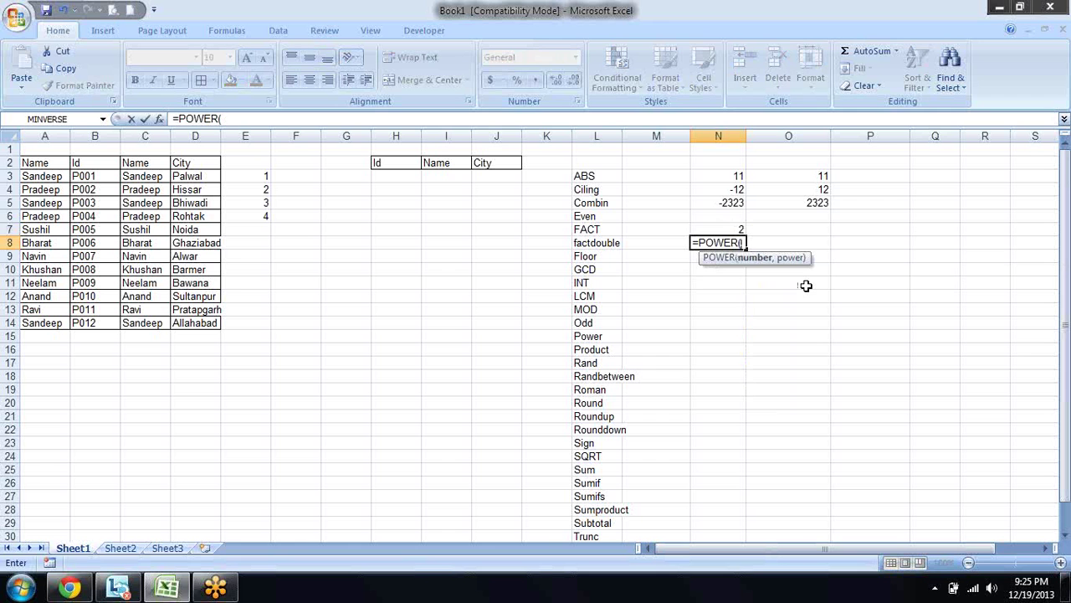
pyautogui.press('Up')
pyautogui.write(',')
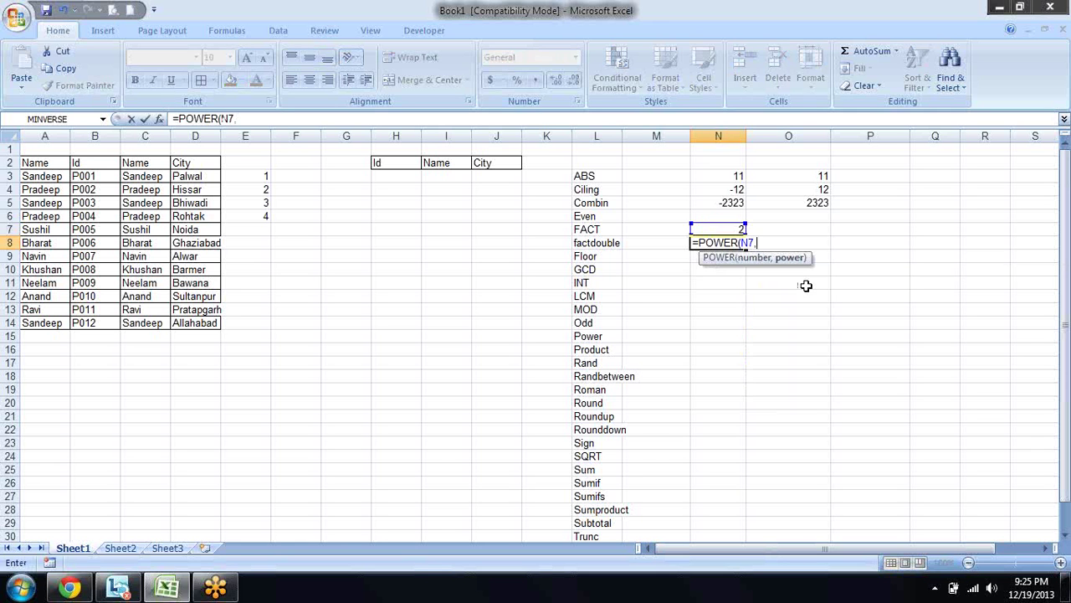
pyautogui.write('3)')
pyautogui.press('Return')
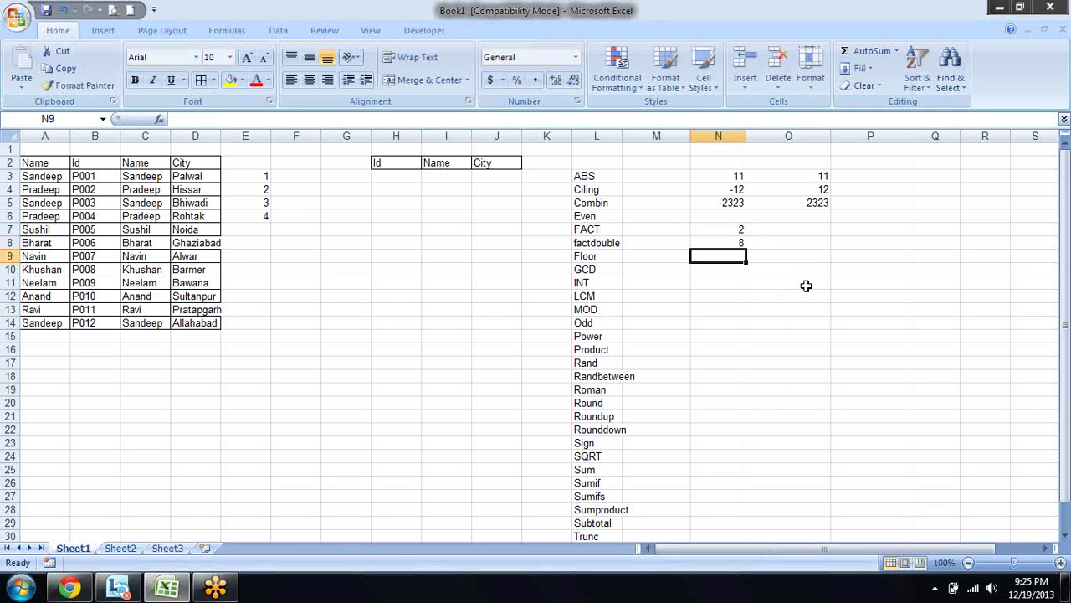
# Enter =N7^3 in O8, replacing an initial N7*4 attempt, so it also shows 8.
pyautogui.press('Up')
pyautogui.press('Right')
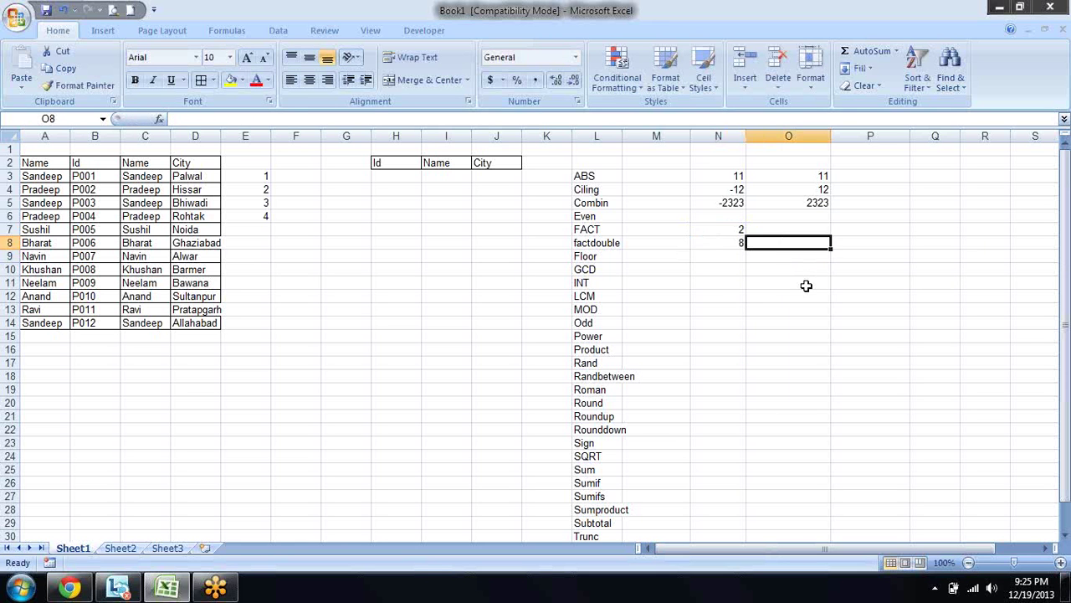
pyautogui.write('=')
pyautogui.press('Up')
pyautogui.press('Left')
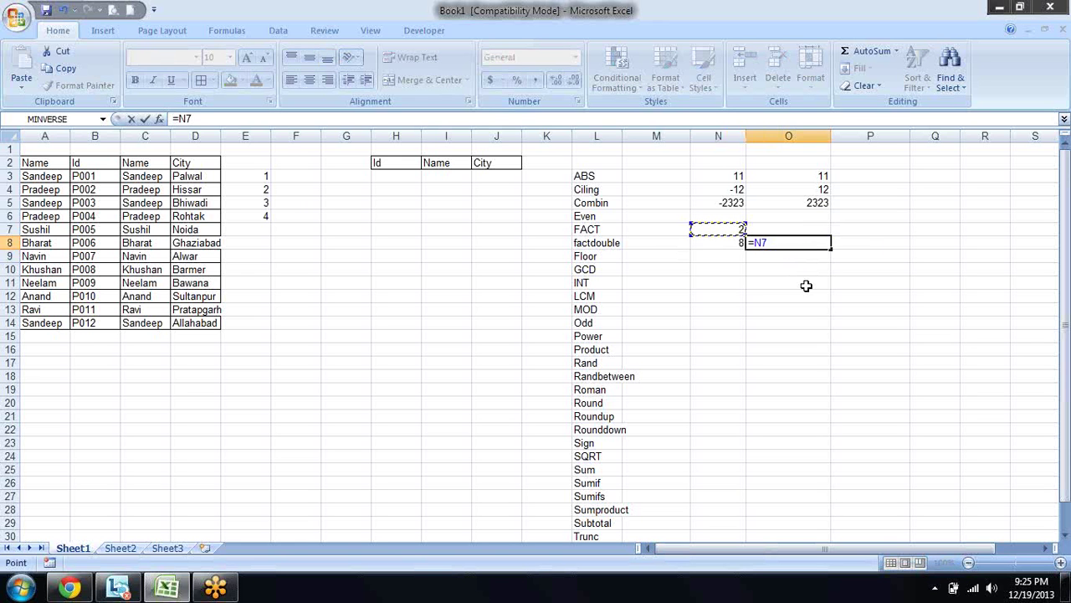
pyautogui.write('*')
pyautogui.write('4')
pyautogui.press('Return')
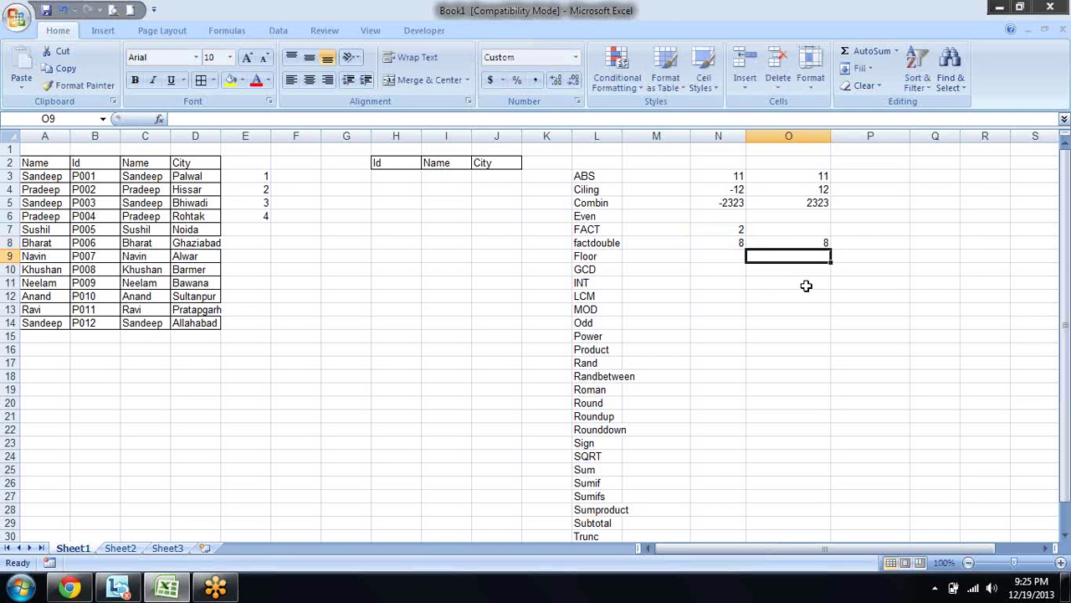
pyautogui.press('Up')
pyautogui.write('=N7^3')
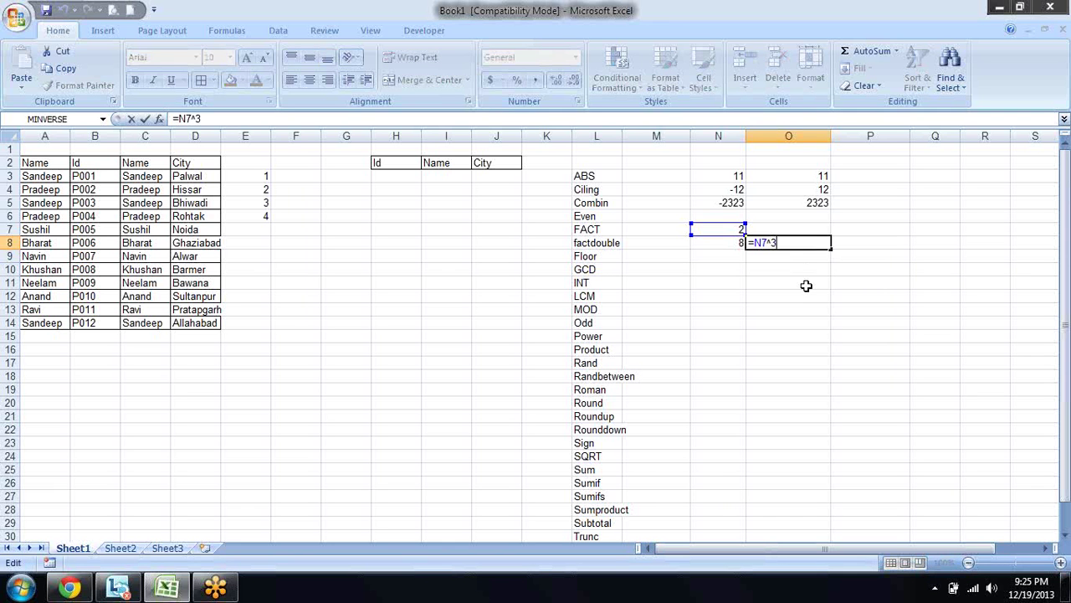
pyautogui.hotkey('ctrl', 'Return')
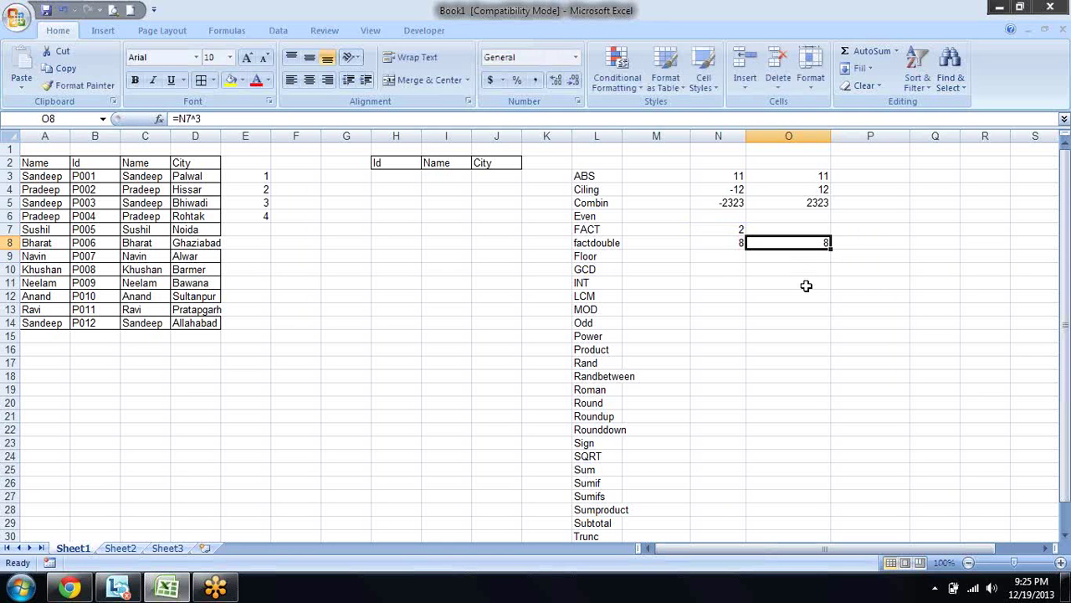
pyautogui.press('Left')
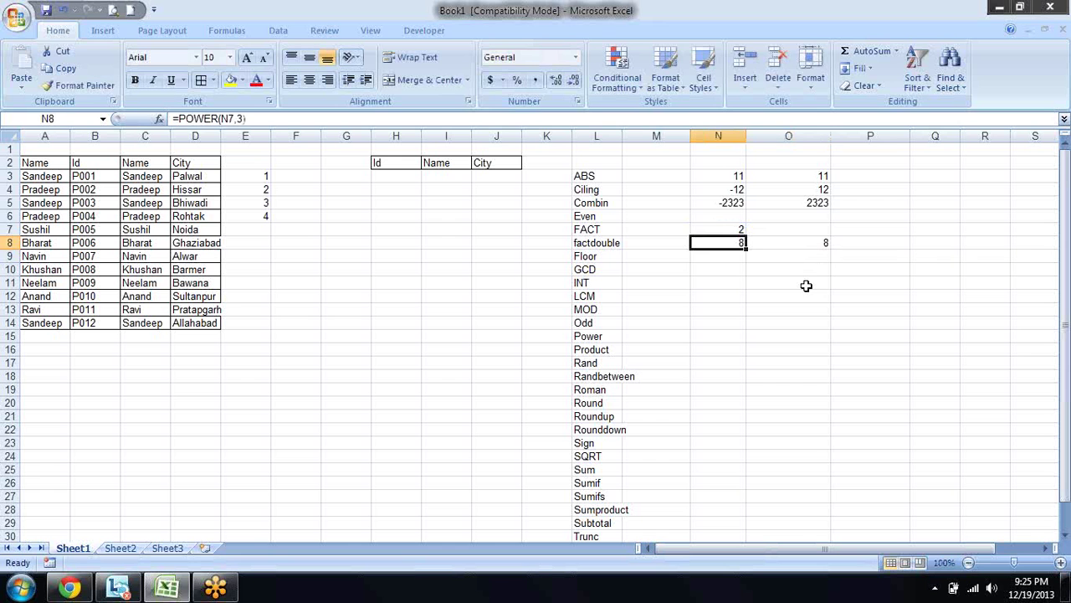
pyautogui.press('Down')
pyautogui.press('Down')
pyautogui.press('Up')
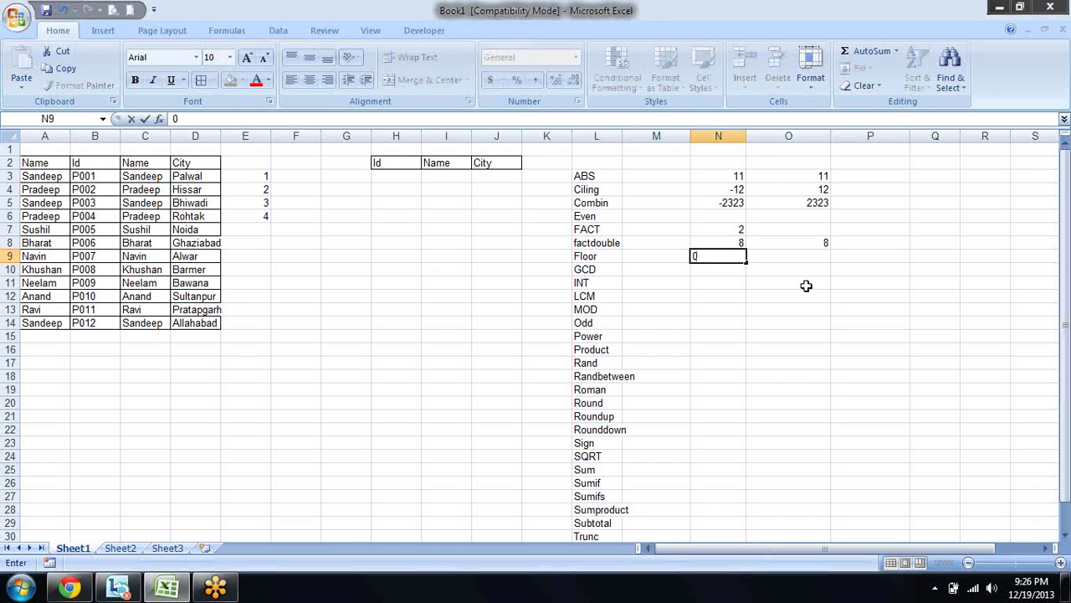
# Enter 10 in N9 and 12 (as text '12) in O9.
pyautogui.press('BackSpace')
pyautogui.write('10')
pyautogui.press('Tab')
pyautogui.write('12')
pyautogui.press('Return')
pyautogui.press('Up')
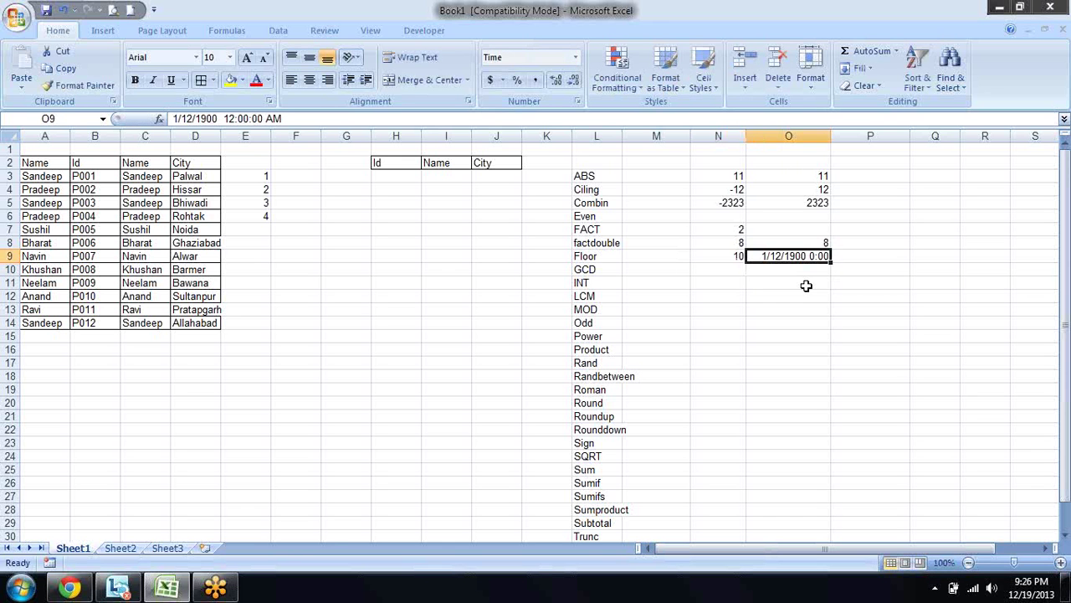
pyautogui.write("'12")
pyautogui.press('Return')
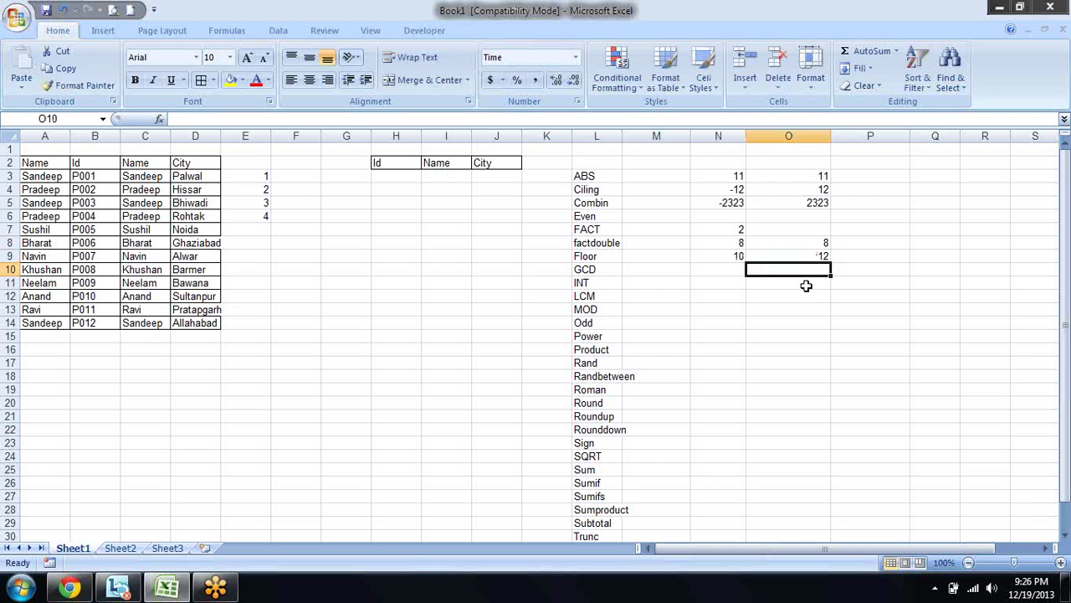
pyautogui.press('Up')
pyautogui.press('Right')
# Enter =PRODUCT(N9,O9) in P9.
pyautogui.write('=')
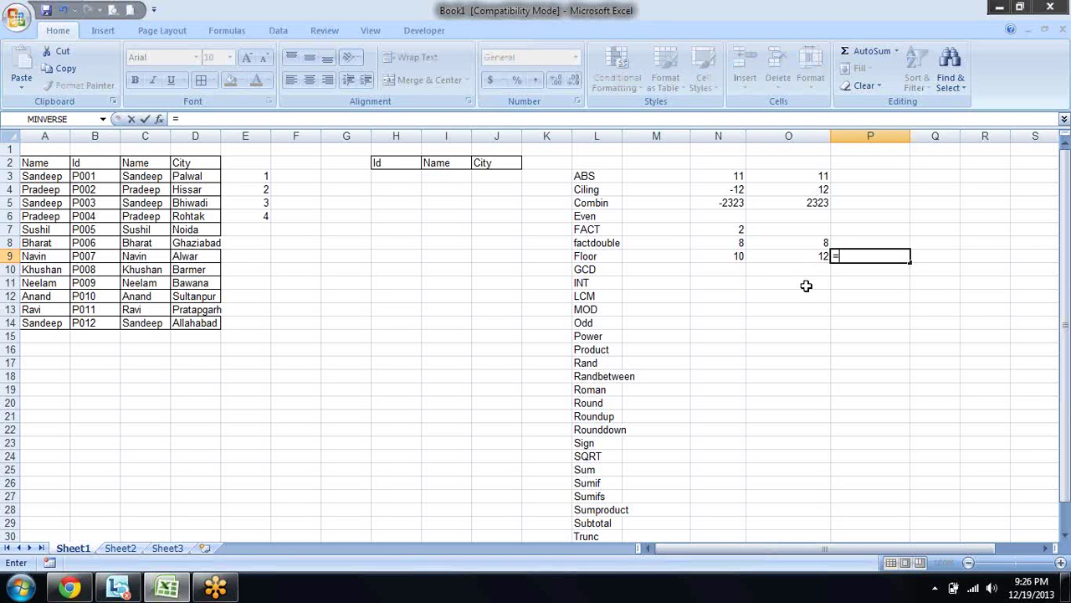
pyautogui.write('pr')
pyautogui.press('Down')
pyautogui.press('Down')
pyautogui.press('Down')
pyautogui.press('Down')
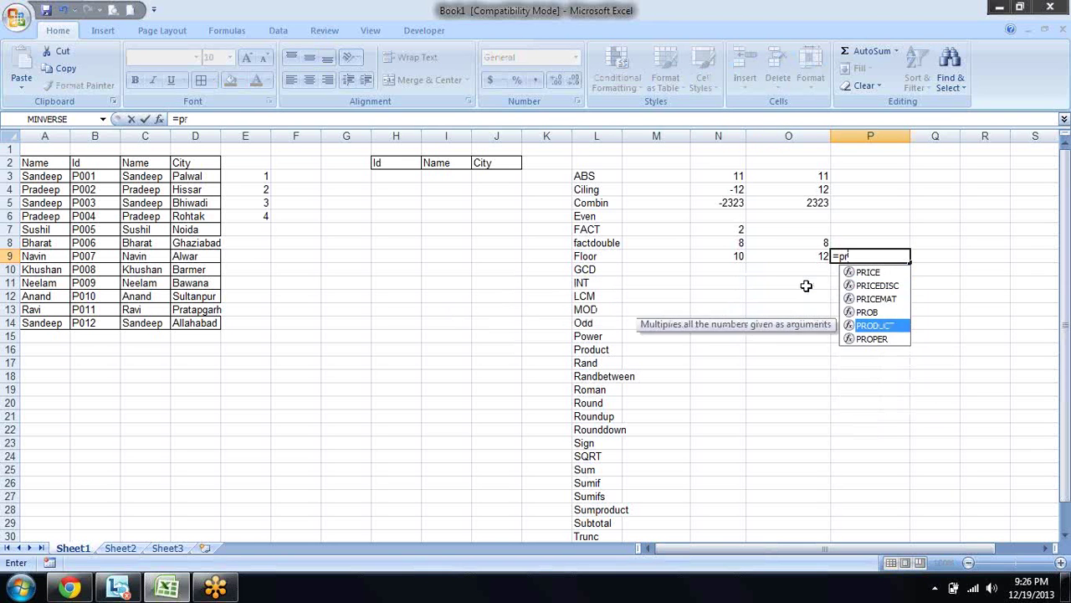
pyautogui.press('Tab')
pyautogui.press('Left')
pyautogui.press('Left')
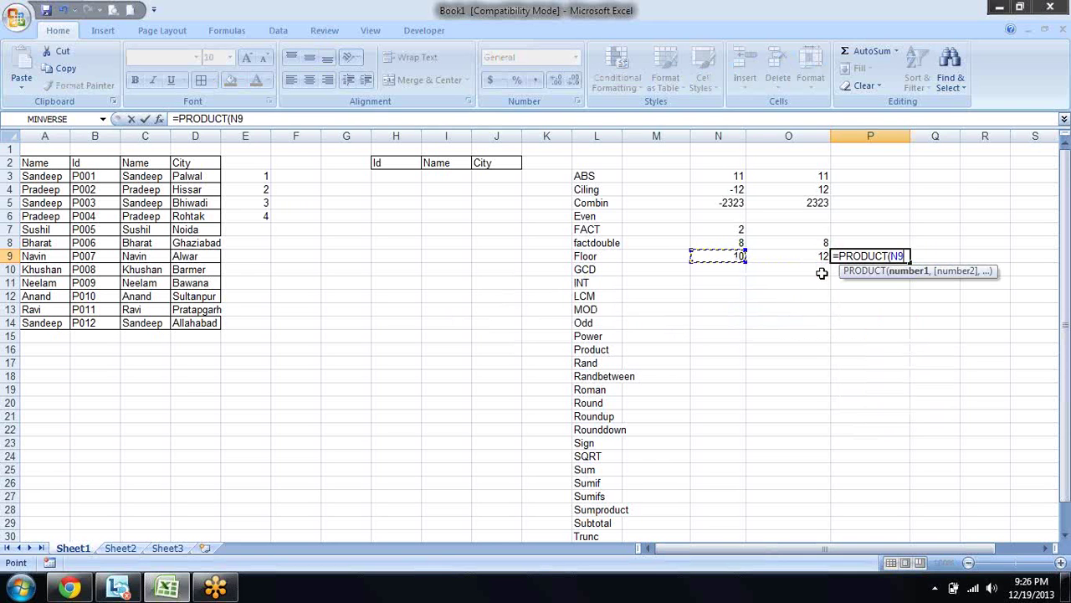
pyautogui.write(',')
pyautogui.click(827, 253)
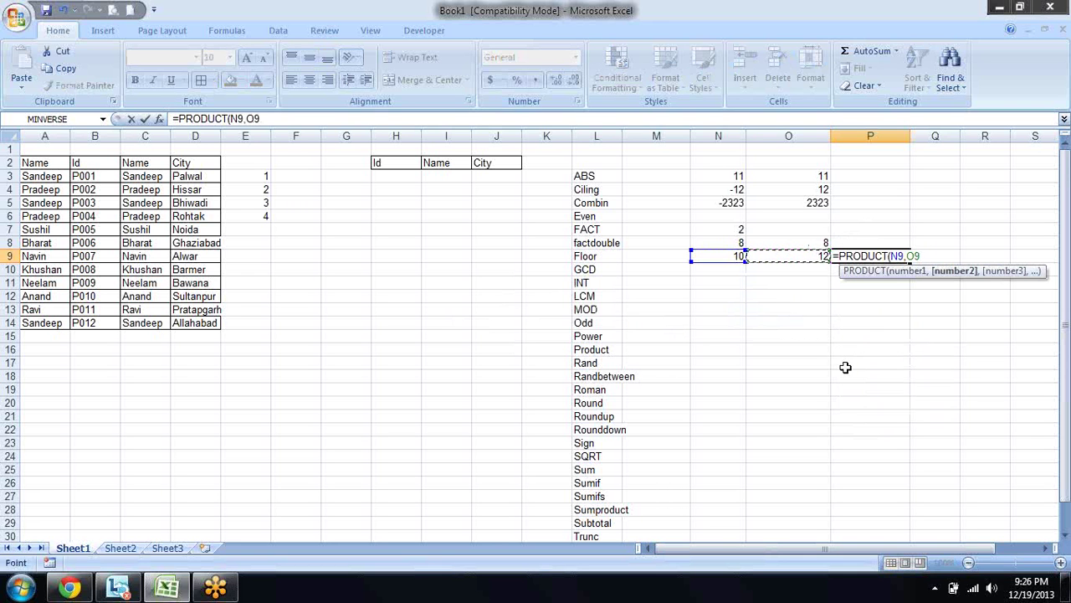
pyautogui.write(')')
pyautogui.press('Return')
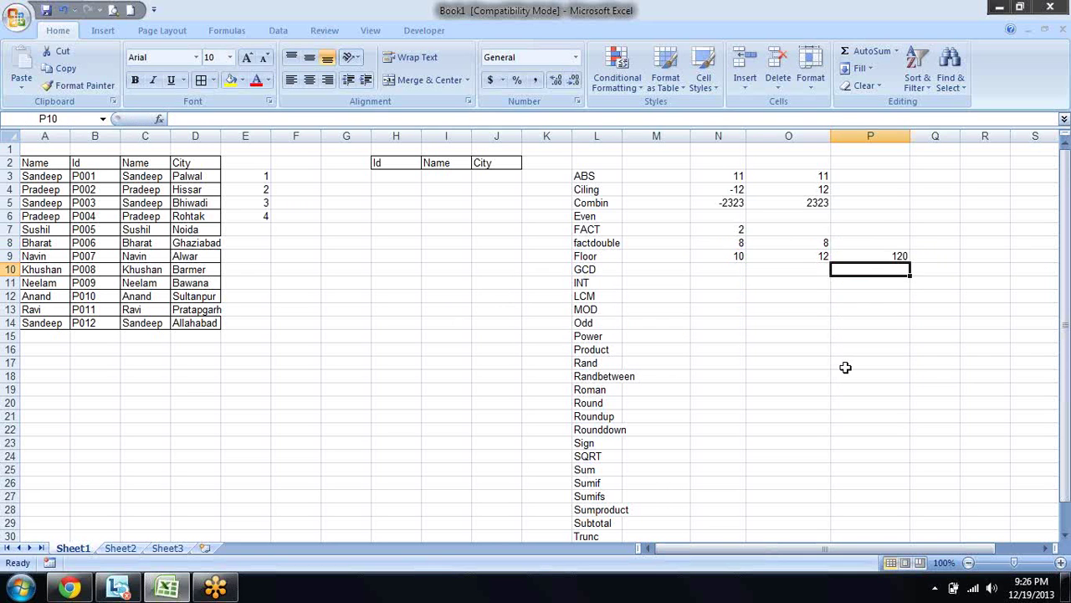
# Change N9 to 12 so P9 shows 144.
pyautogui.press('Up')
pyautogui.press('Left')
pyautogui.press('Left')
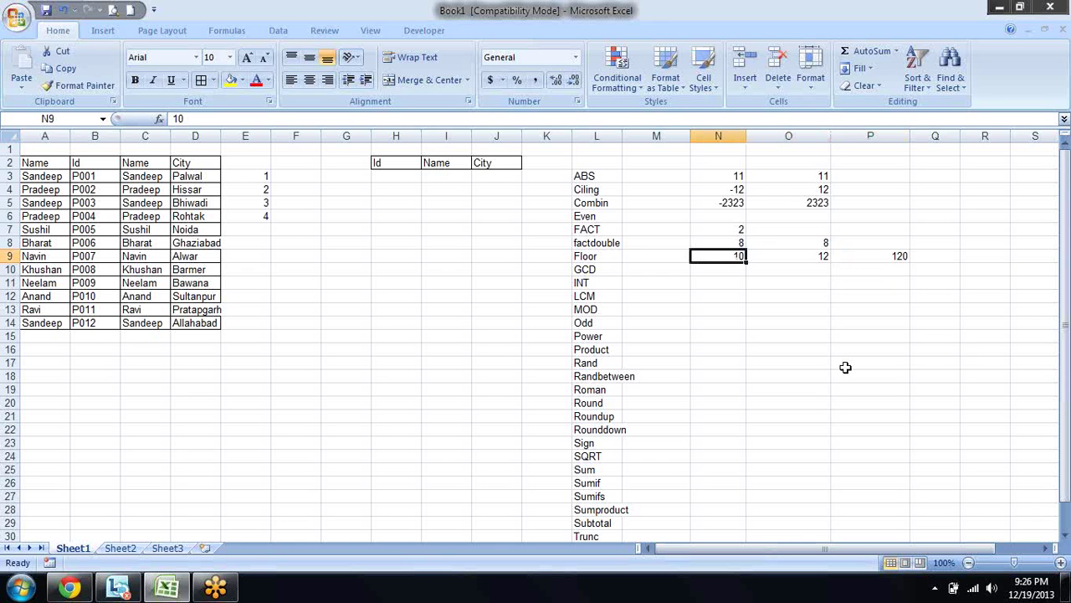
pyautogui.write('12')
pyautogui.press('Return')
pyautogui.press('Up')
# Delete the PRODUCT example in N9:P9.
pyautogui.hotkey('shift', 'Right')
pyautogui.hotkey('shift', 'Right')
pyautogui.press('Delete')
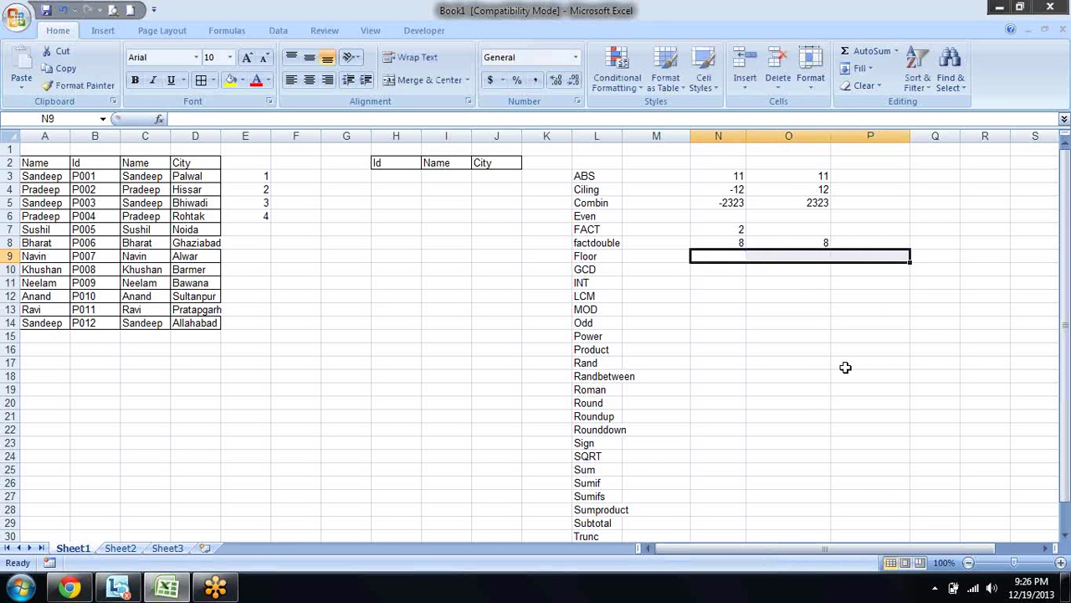
pyautogui.press('Left')
pyautogui.press('Right')
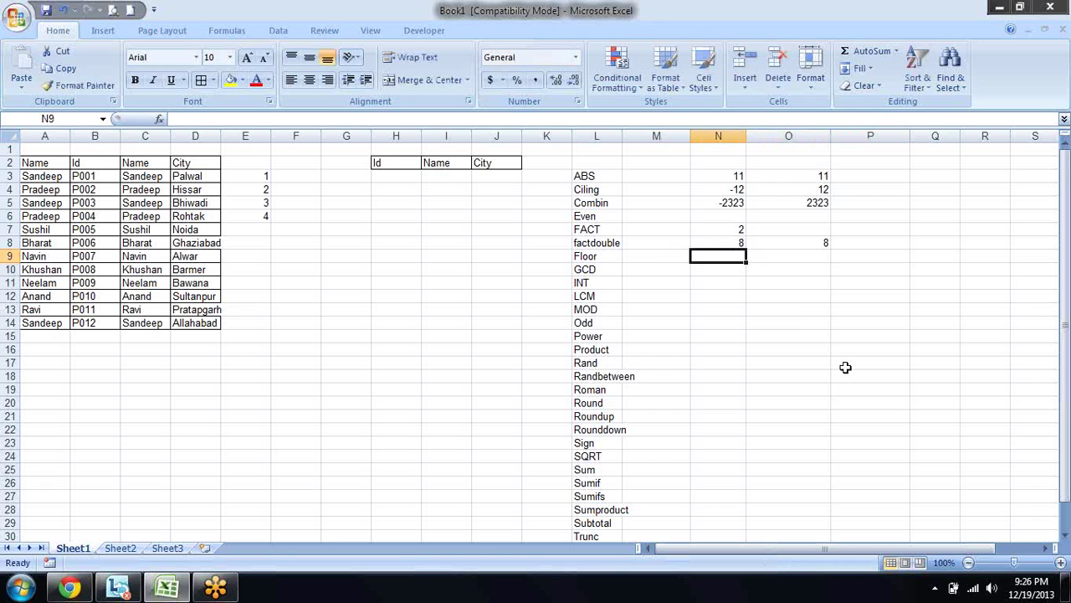
# Enter =RAND() in N9, recalculate it with F9, then delete it.
pyautogui.write('=ra')
pyautogui.press('Down')
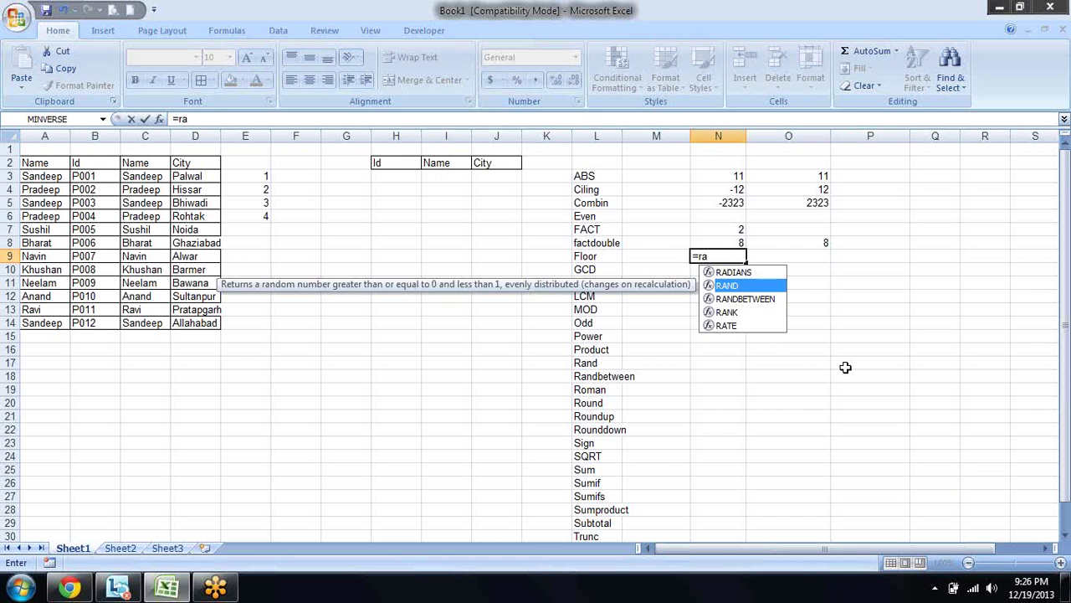
pyautogui.press('Down')
pyautogui.press('Up')
pyautogui.press('Tab')
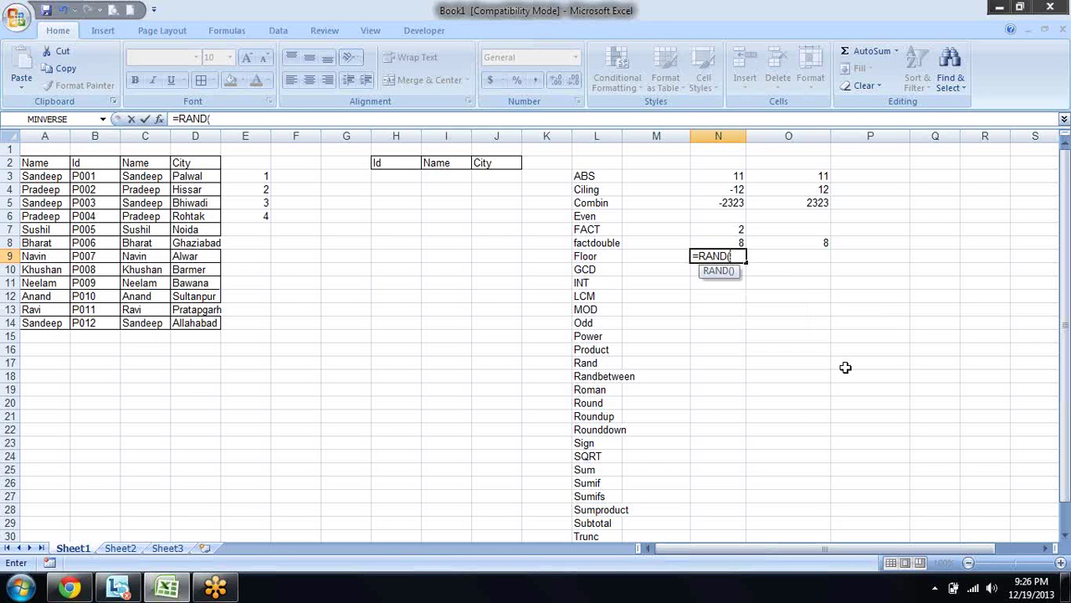
pyautogui.write(')')
pyautogui.press('Return')
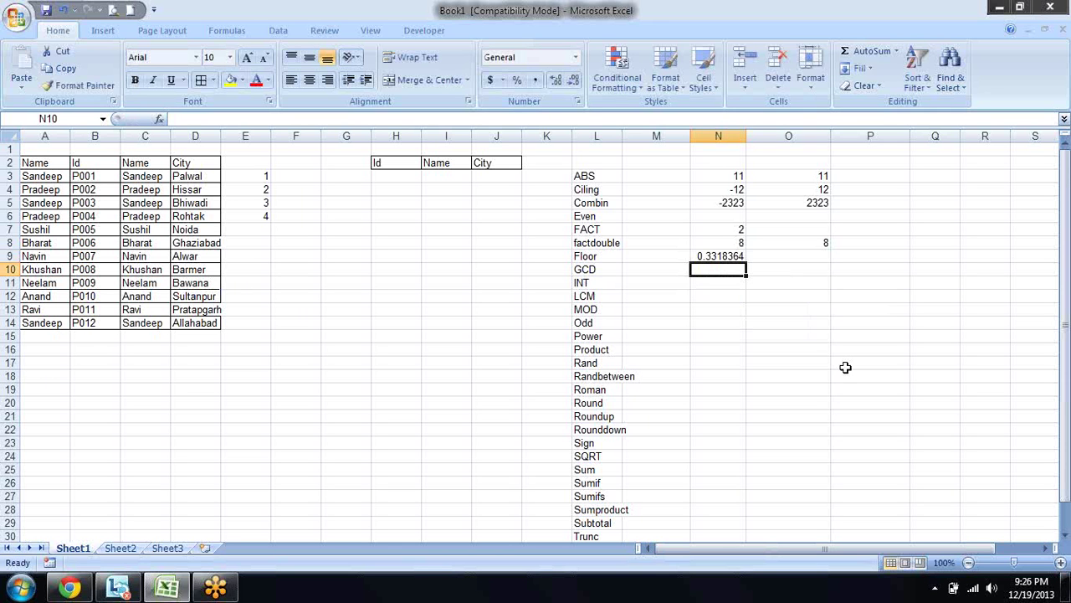
pyautogui.press('F9')
pyautogui.press('F9')
pyautogui.press('F9')
pyautogui.press('F9')
pyautogui.press('F9')
pyautogui.press('F9')
pyautogui.press('F9')
pyautogui.press('F9')
pyautogui.press('F9')
pyautogui.press('F9')
pyautogui.press('F9')
pyautogui.press('F9')
pyautogui.press('F9')
pyautogui.press('F9')
pyautogui.press('F9')
pyautogui.press('F9')
pyautogui.press('F9')
pyautogui.press('F9')
pyautogui.press('F9')
pyautogui.press('F9')
pyautogui.press('F9')
pyautogui.press('F9')
pyautogui.press('F9')
pyautogui.press('F9')
pyautogui.press('F9')
pyautogui.press('F9')
pyautogui.press('F9')
pyautogui.press('F9')
pyautogui.press('F9')
pyautogui.press('Up')
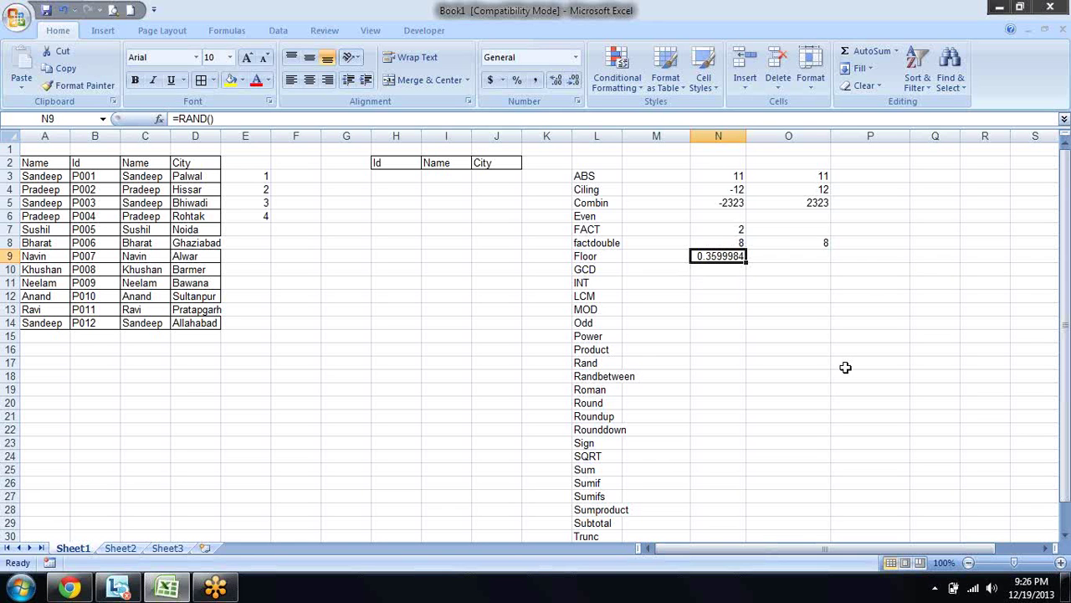
pyautogui.press('Delete')
pyautogui.press('Down')
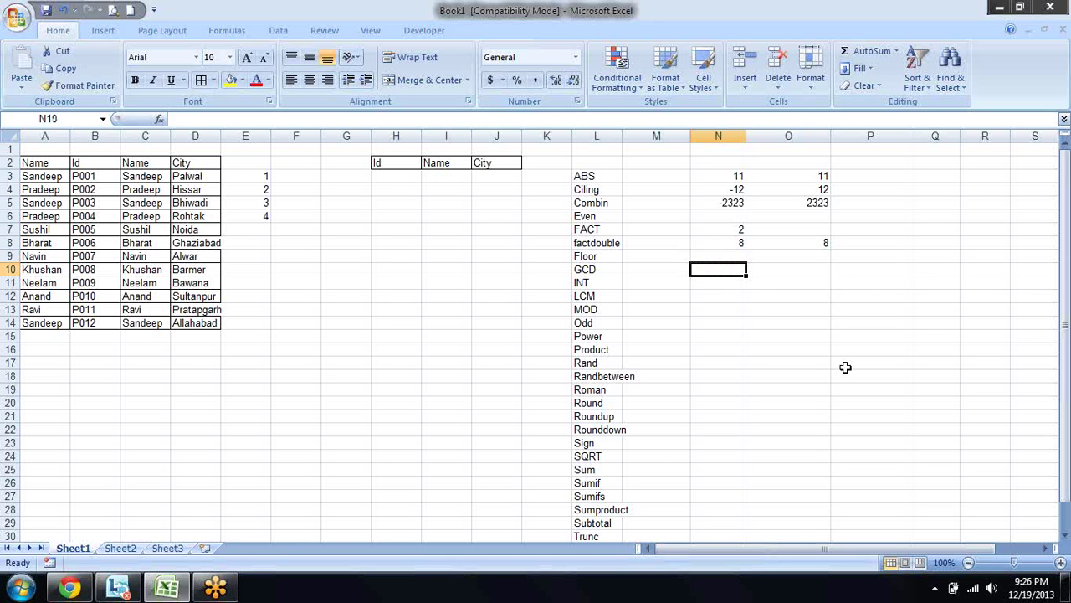
# Enter =RANDBETWEEN(10,20) in N10.
pyautogui.write('=ra')
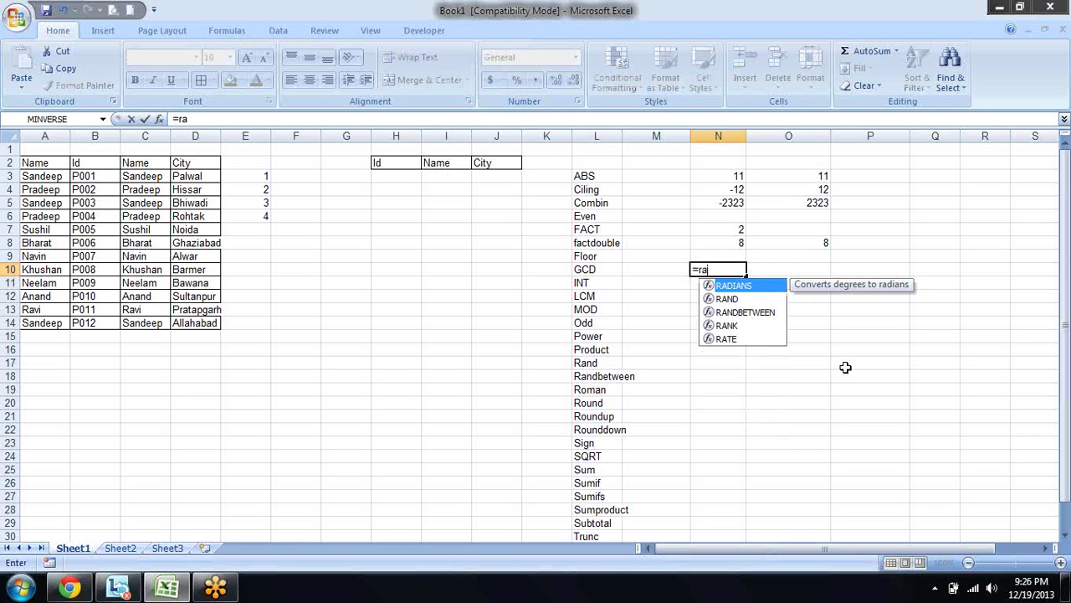
pyautogui.press('Down')
pyautogui.press('Down')
pyautogui.press('Tab')
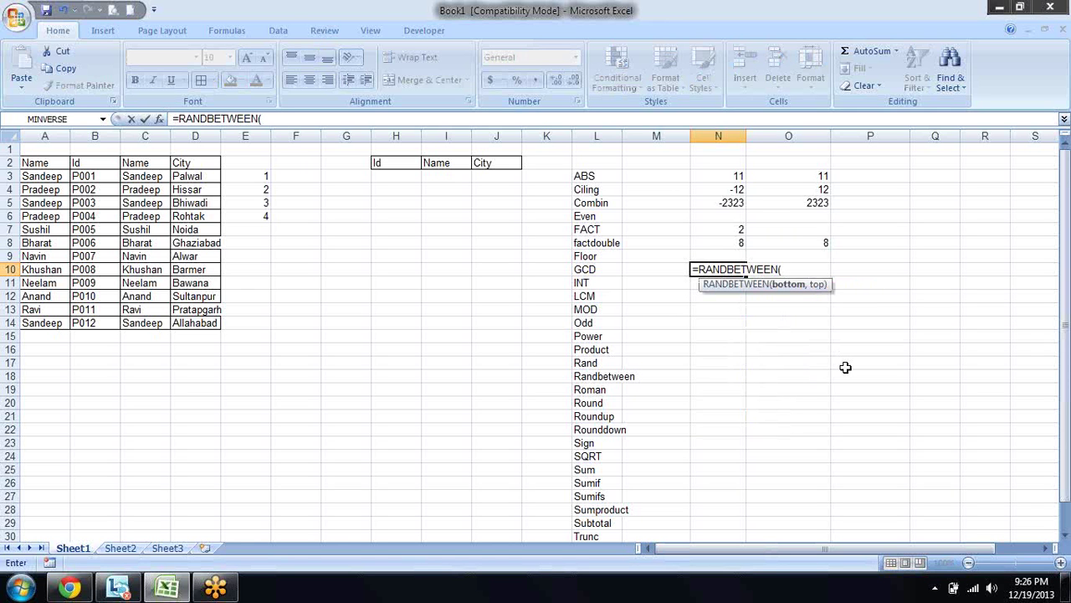
pyautogui.write('12,')
pyautogui.press('BackSpace')
pyautogui.press('BackSpace')
pyautogui.write('0,23')
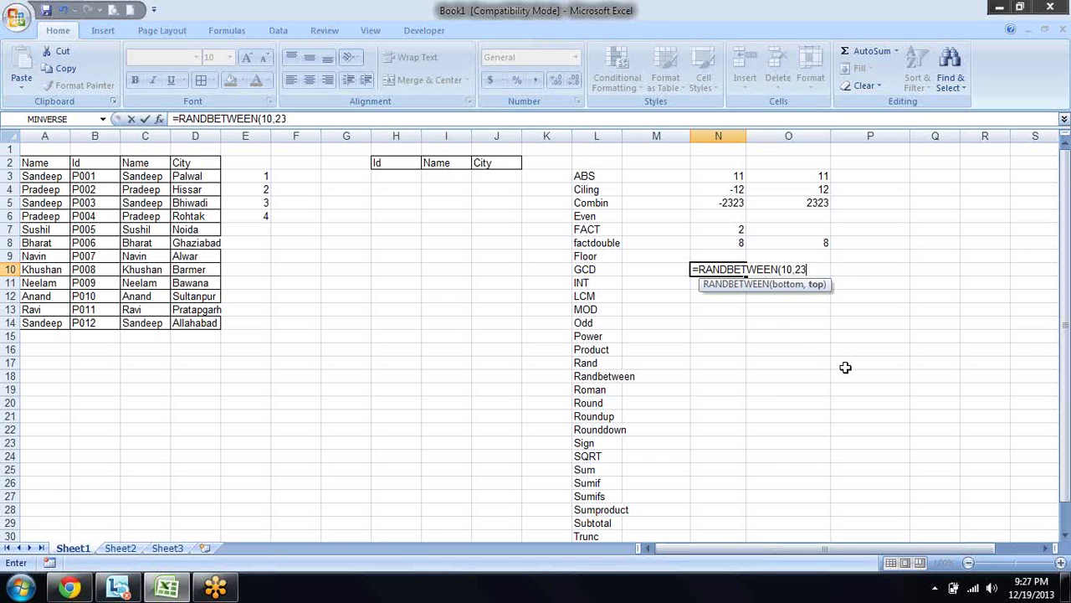
pyautogui.press('BackSpace')
pyautogui.write('0')
pyautogui.write(')')
pyautogui.press('Return')
pyautogui.press('Up')
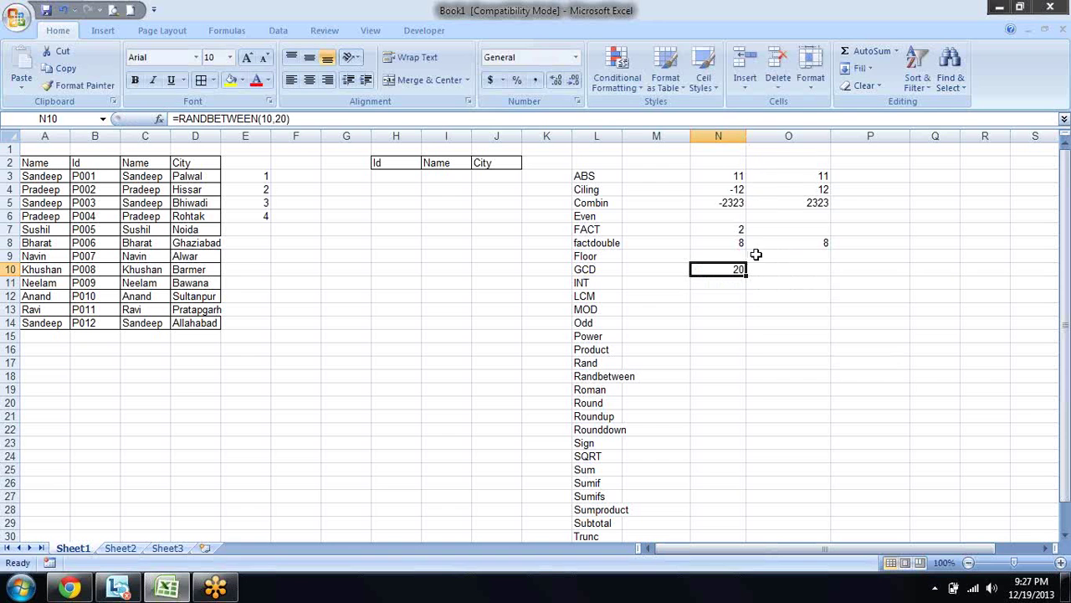
# Fill N10's RANDBETWEEN formula down to N20 and recalculate with F9.
pyautogui.moveTo(745, 274); pyautogui.dragTo(738, 408)
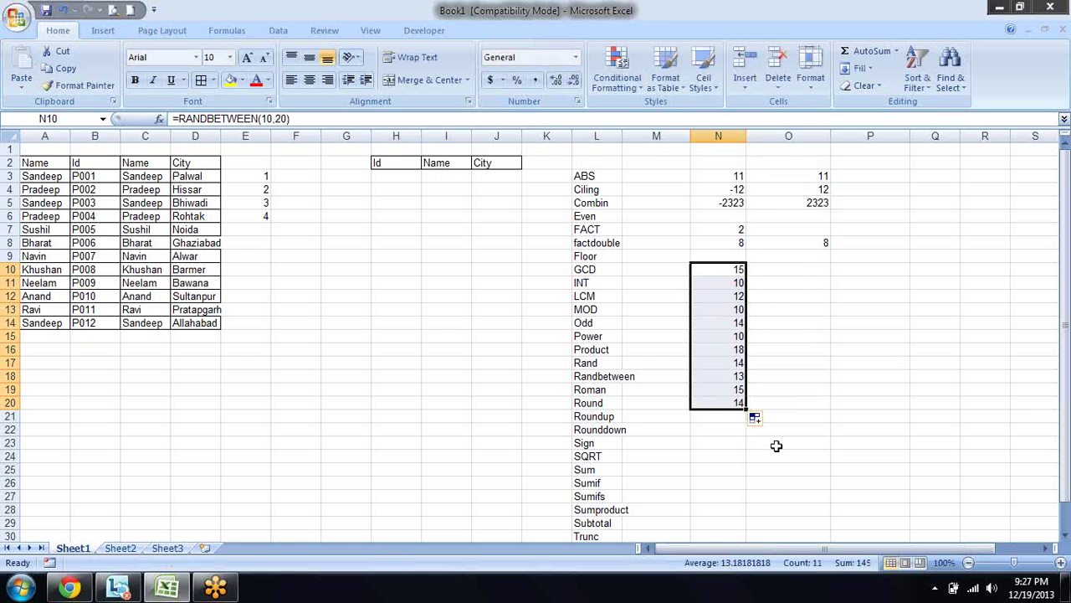
pyautogui.press('alt')
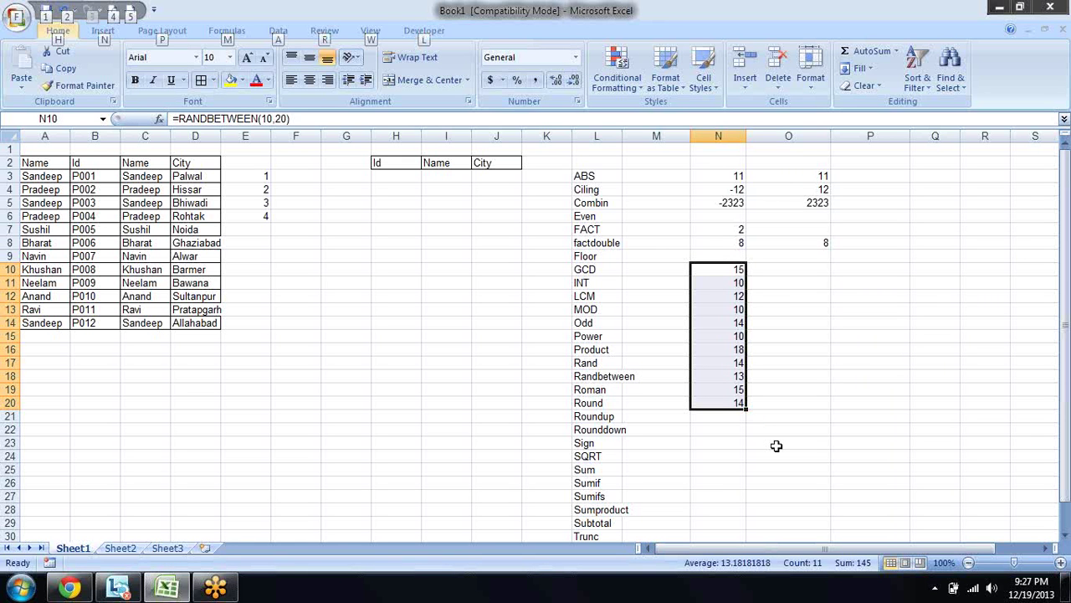
pyautogui.click(776, 445)
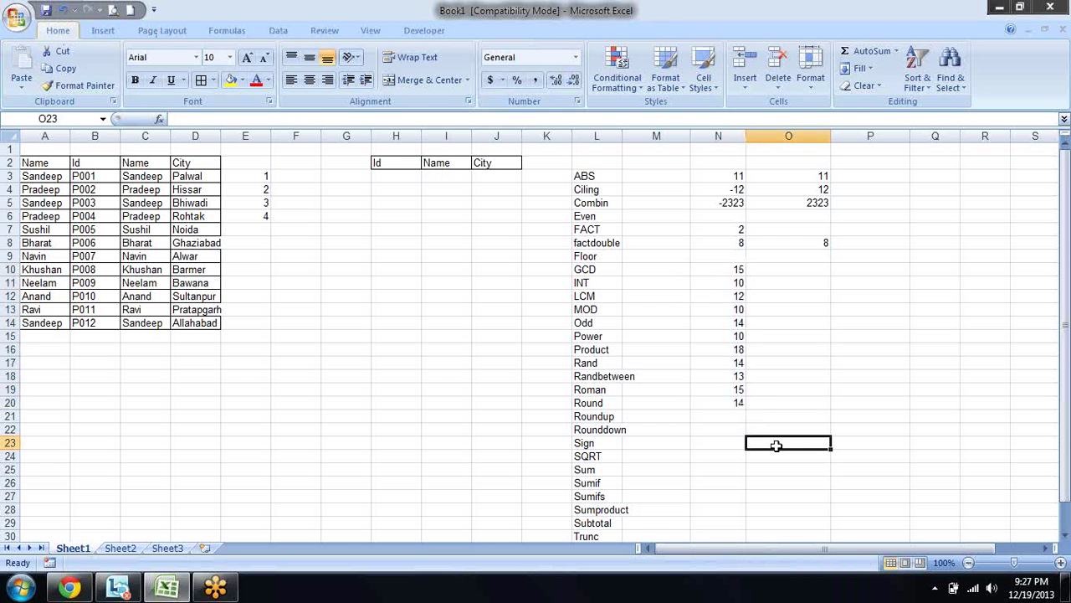
pyautogui.click(794, 324)
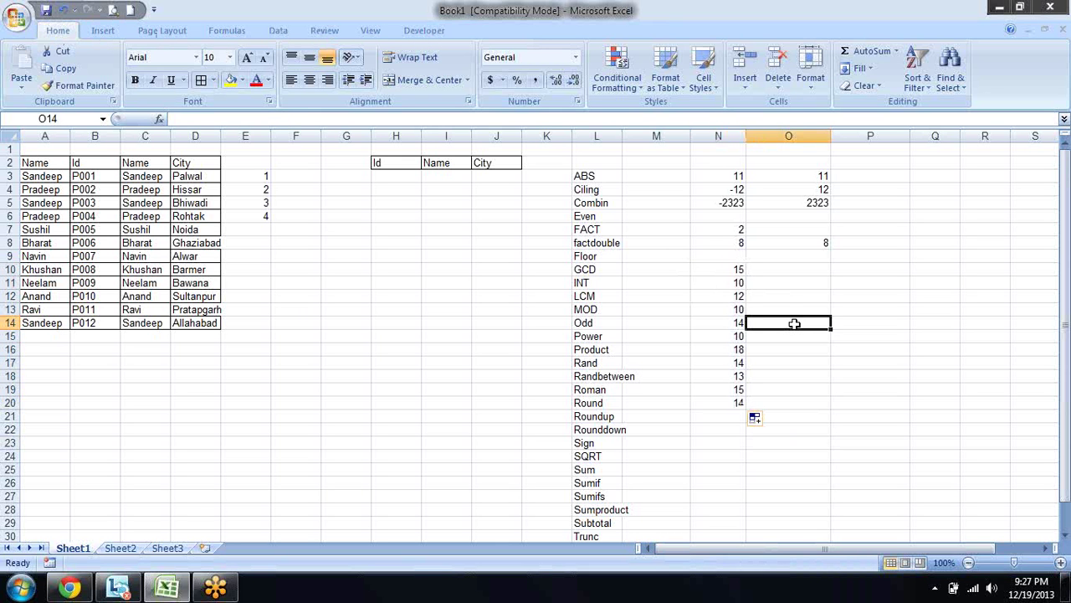
pyautogui.press('F9')
pyautogui.press('F9')
pyautogui.press('F9')
pyautogui.press('F9')
pyautogui.press('F9')
pyautogui.press('F9')
pyautogui.press('F9')
pyautogui.press('F9')
pyautogui.press('F9')
pyautogui.press('F9')
pyautogui.press('F9')
pyautogui.press('F9')
# Select N10:N20 and delete the random numbers.
pyautogui.press('Left')
pyautogui.press('Up')
pyautogui.press('Up')
pyautogui.press('Up')
pyautogui.press('Up')
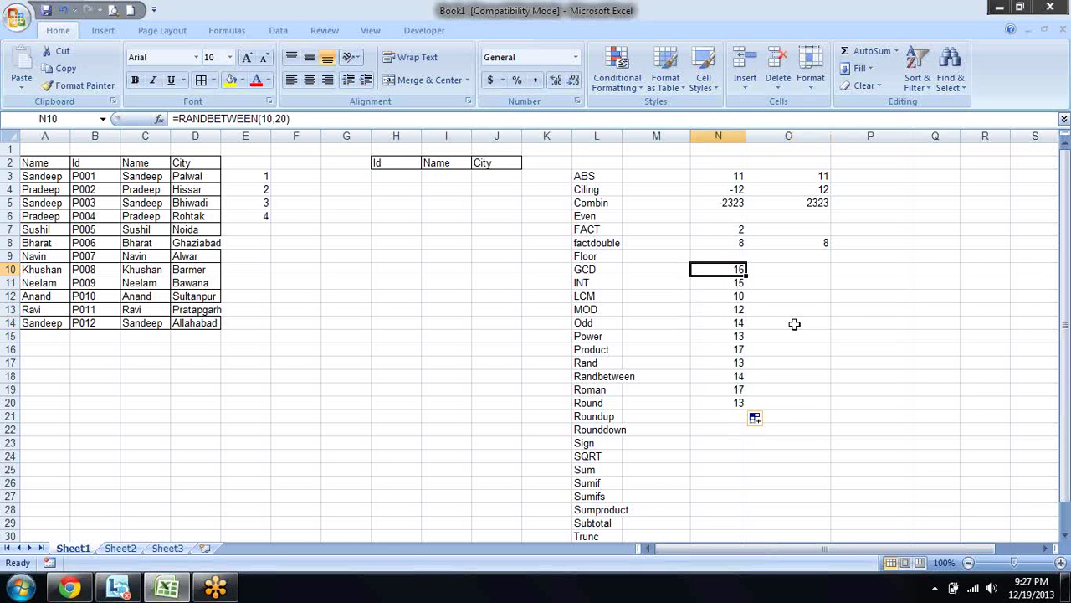
pyautogui.hotkey('ctrl', 'shift', 'Down')
pyautogui.press('Delete')
pyautogui.press('Right')
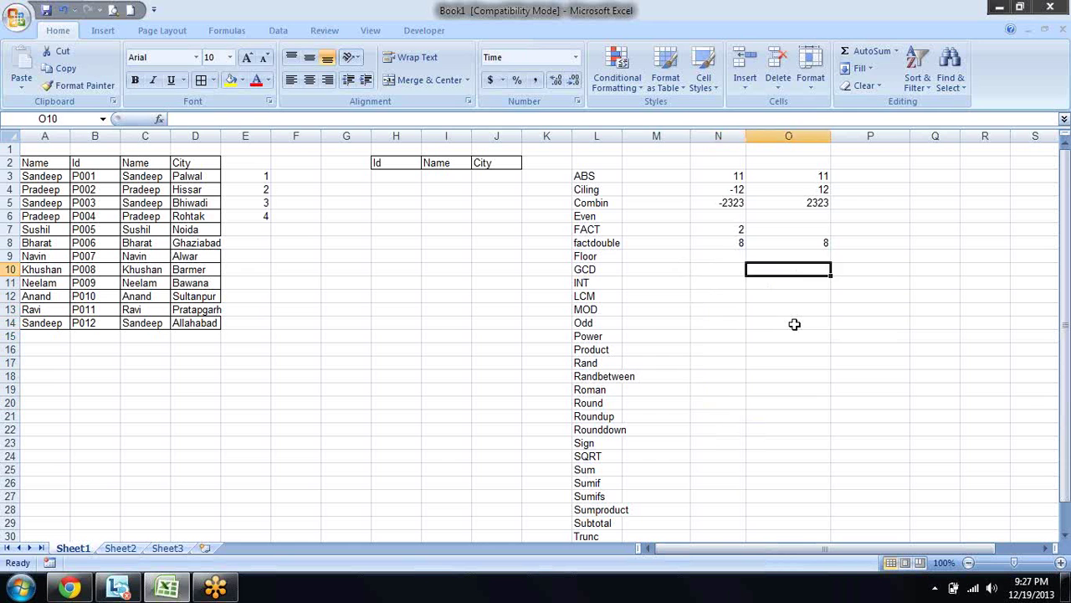
pyautogui.press('Left')
pyautogui.press('Down')
# Enter =ROMAN(N8) in N10.
pyautogui.press('Up')
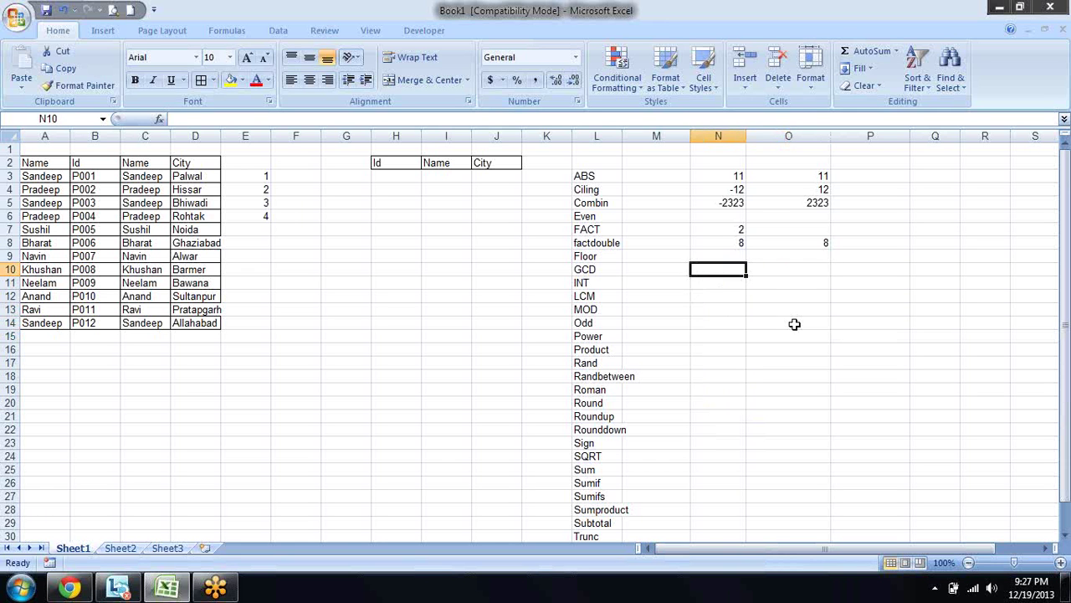
pyautogui.write('=')
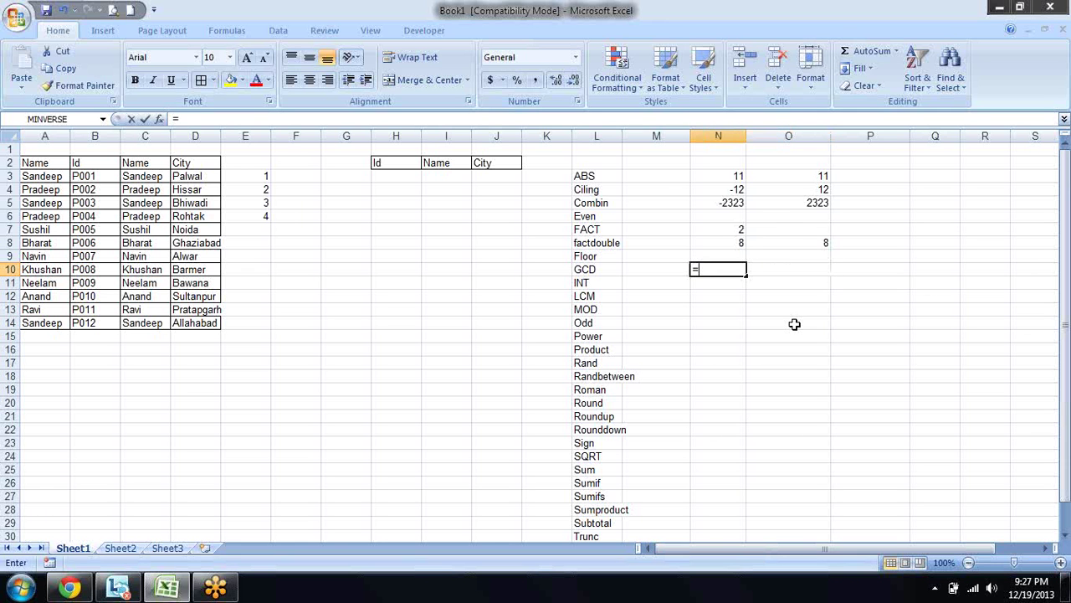
pyautogui.write('ra')
pyautogui.press('Down')
pyautogui.press('Down')
pyautogui.press('Down')
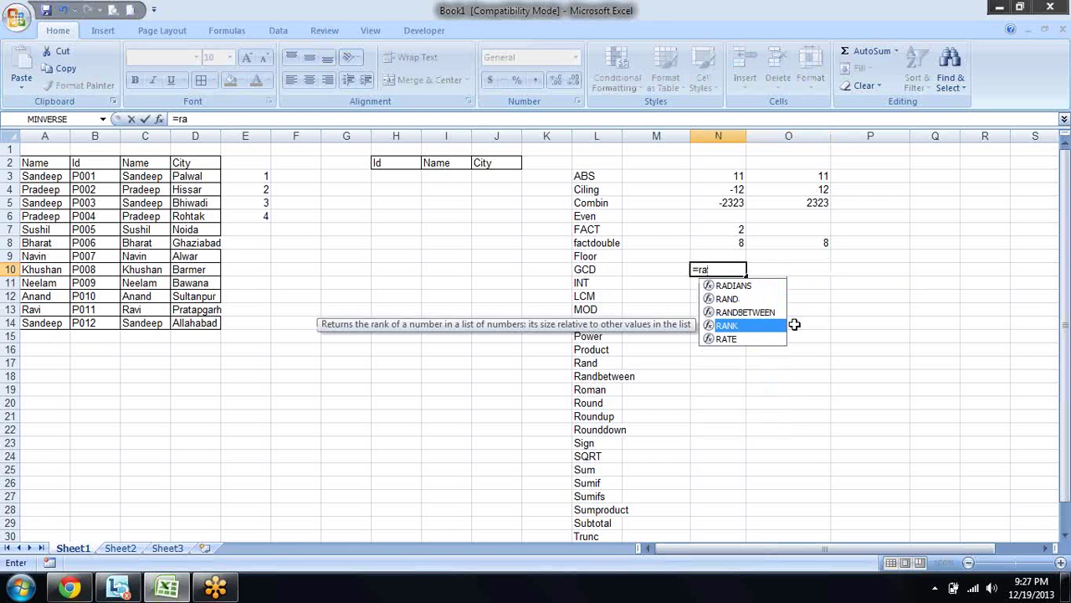
pyautogui.press('BackSpace')
pyautogui.write('om')
pyautogui.press('Tab')
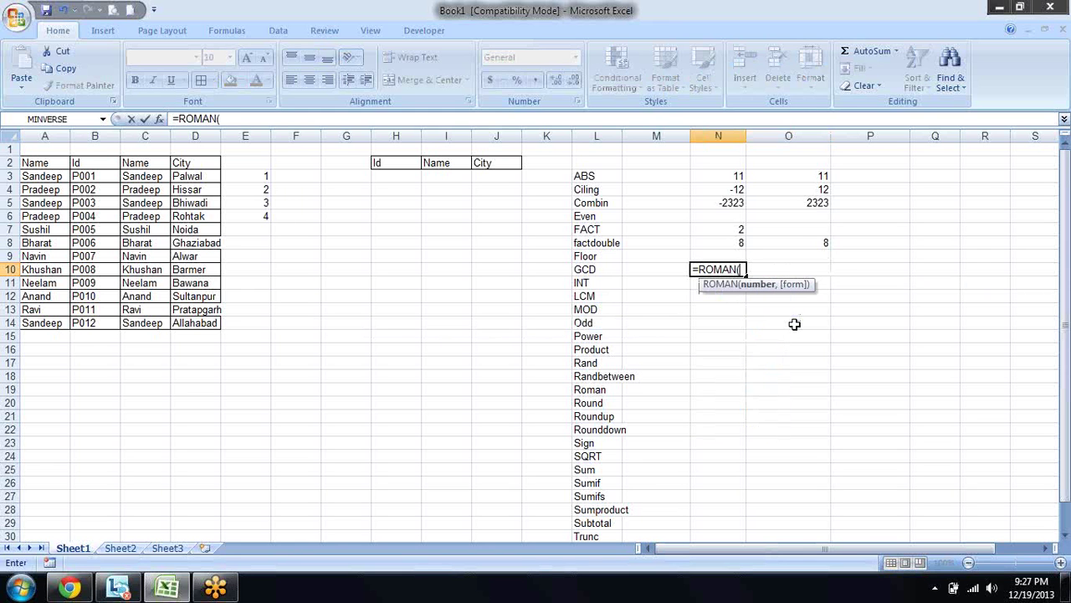
pyautogui.press('Up')
pyautogui.press('Up')
pyautogui.write(')')
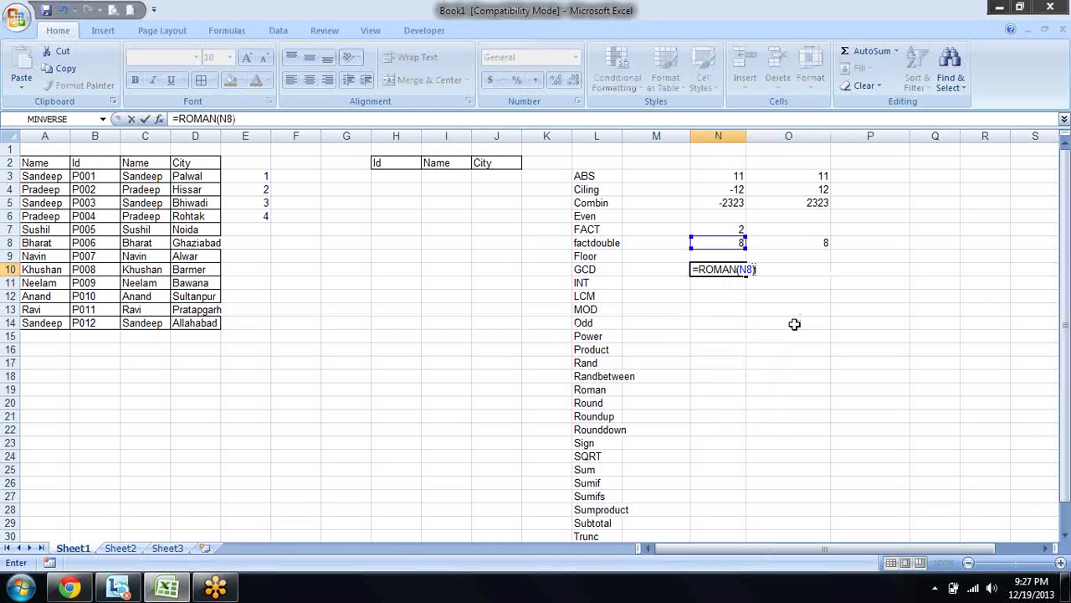
pyautogui.press('Return')
# Change N8 to 50, then to 1234, so N10 shows MCCXXXIV.
pyautogui.press('Up')
pyautogui.press('Up')
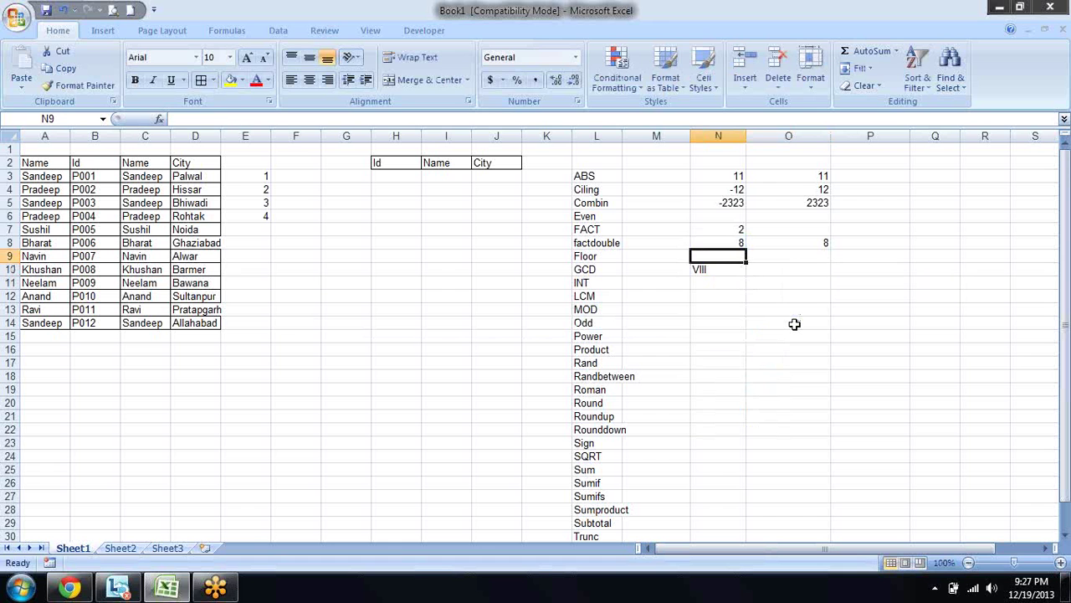
pyautogui.press('Up')
pyautogui.write('50')
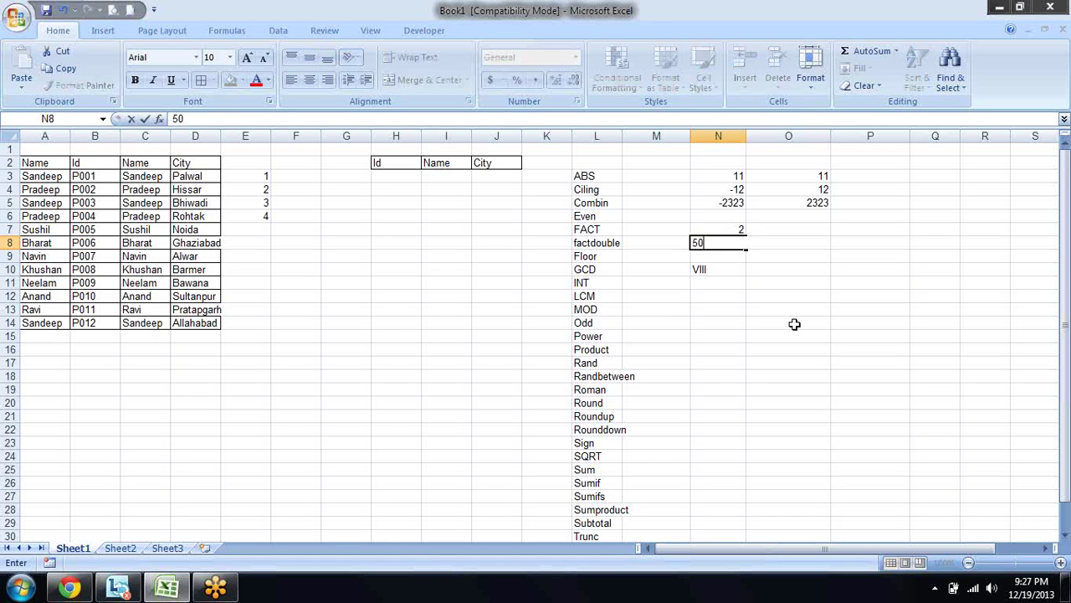
pyautogui.press('Return')
pyautogui.press('Up')
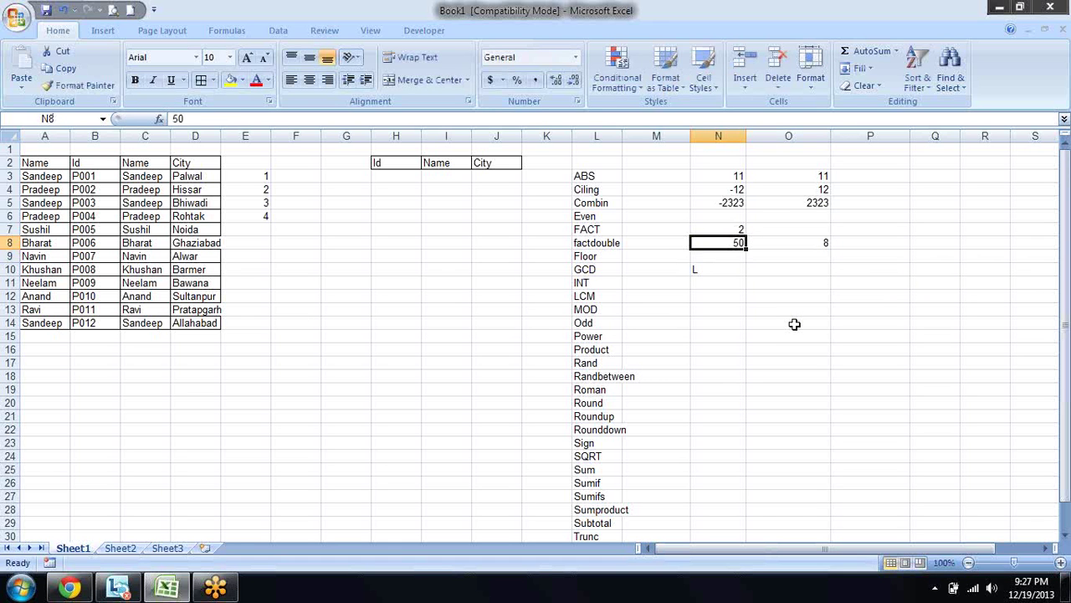
pyautogui.write('1234')
pyautogui.press('Return')
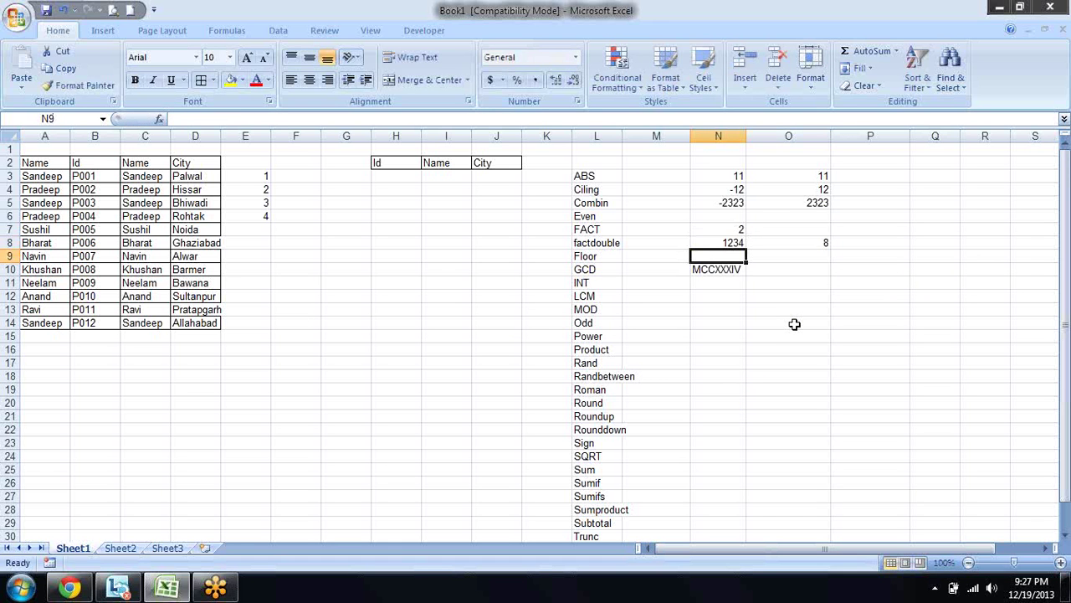
# Delete the ROMAN formula from N10.
pyautogui.press('Up')
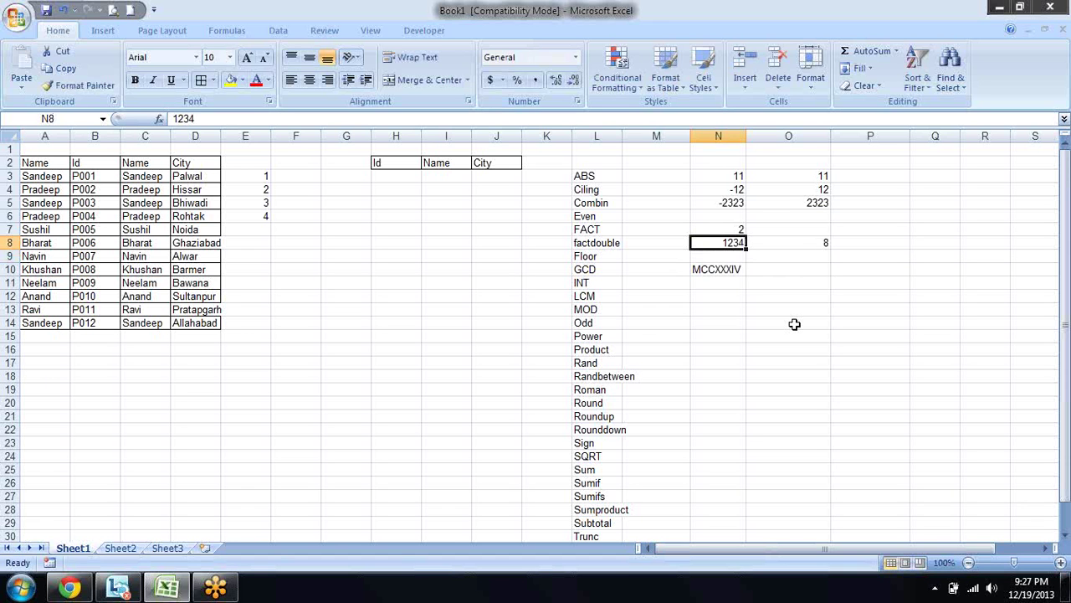
pyautogui.press('Down')
pyautogui.press('Down')
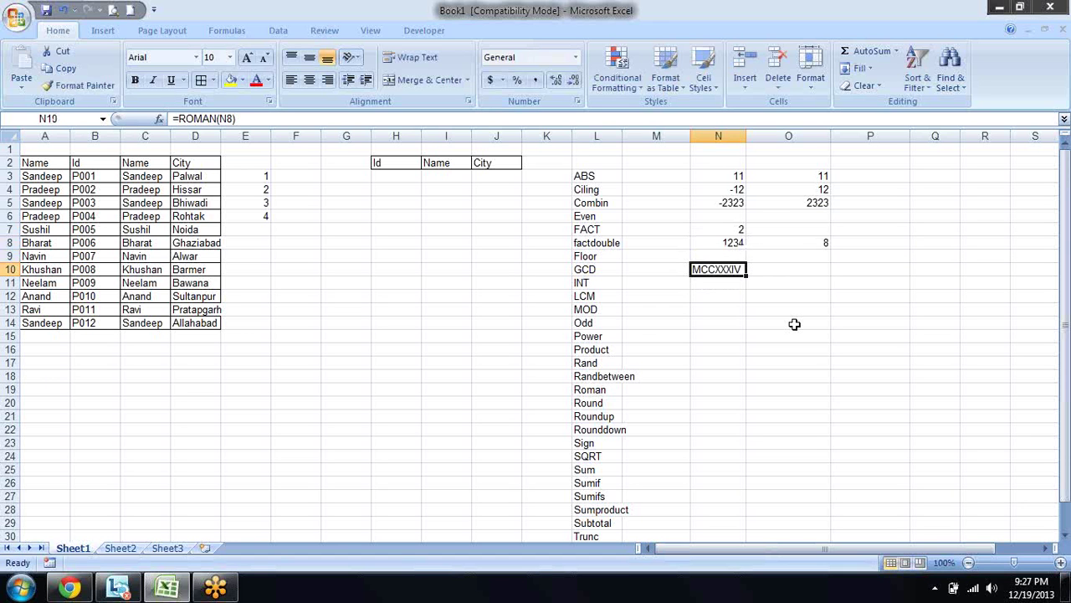
pyautogui.press('Delete')
# Enter the test value 12.09 in cell N9.
pyautogui.write('=')
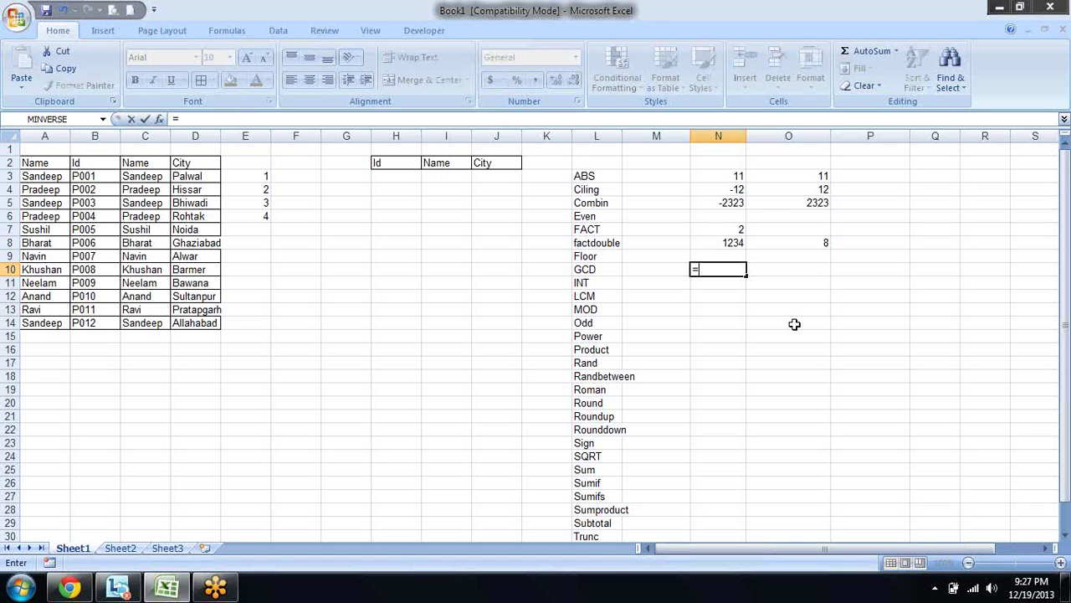
pyautogui.press('Escape')
pyautogui.press('Up')
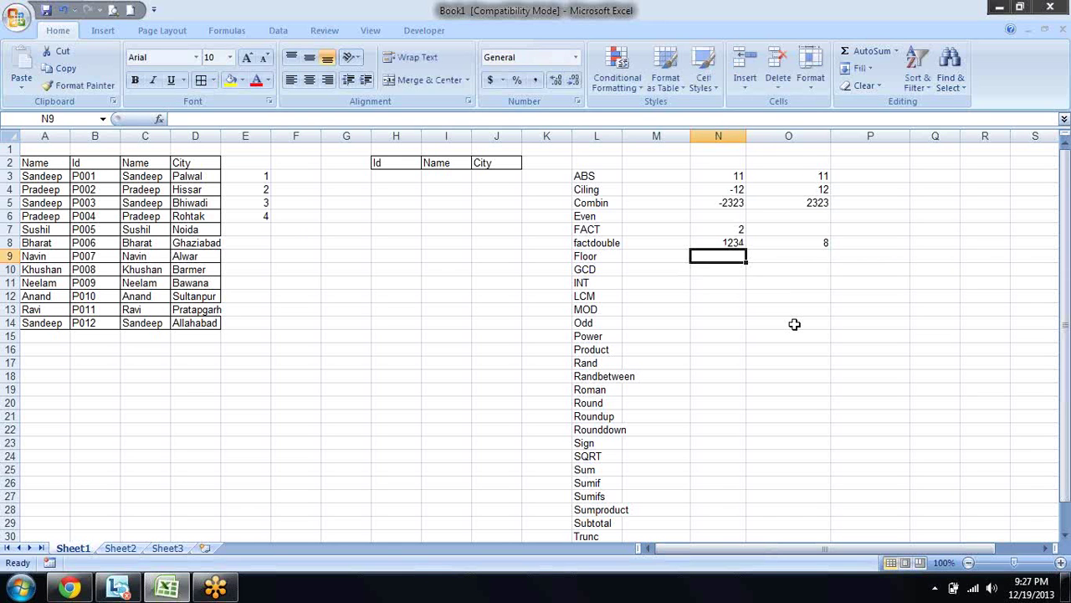
pyautogui.write('12.09')
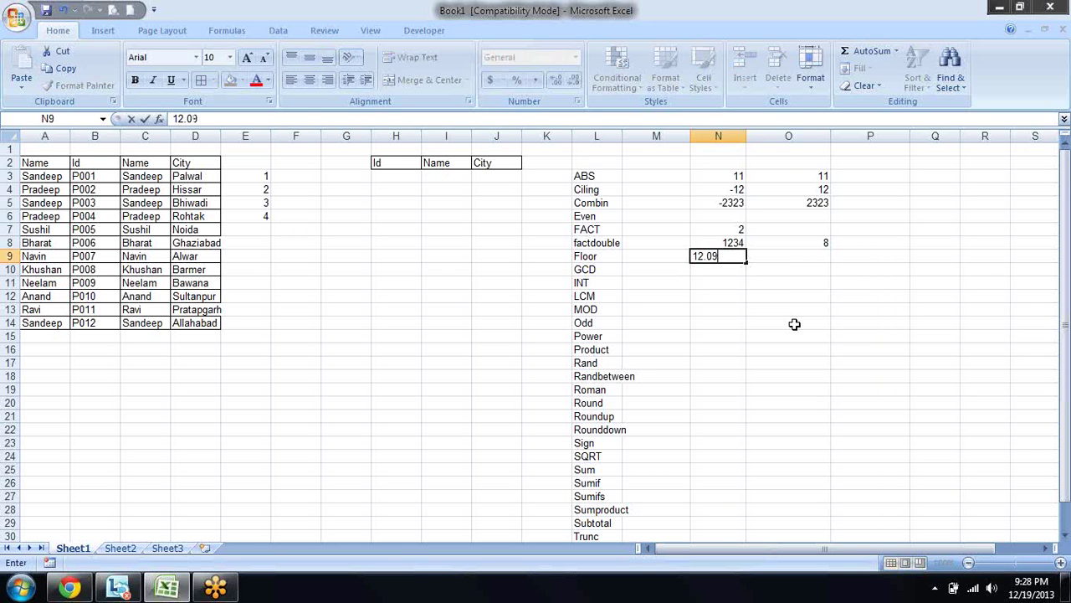
pyautogui.press('Return')
# Enter =ROUND(N9,0) in N10 to round 12.09 to a whole number.
pyautogui.write('=')
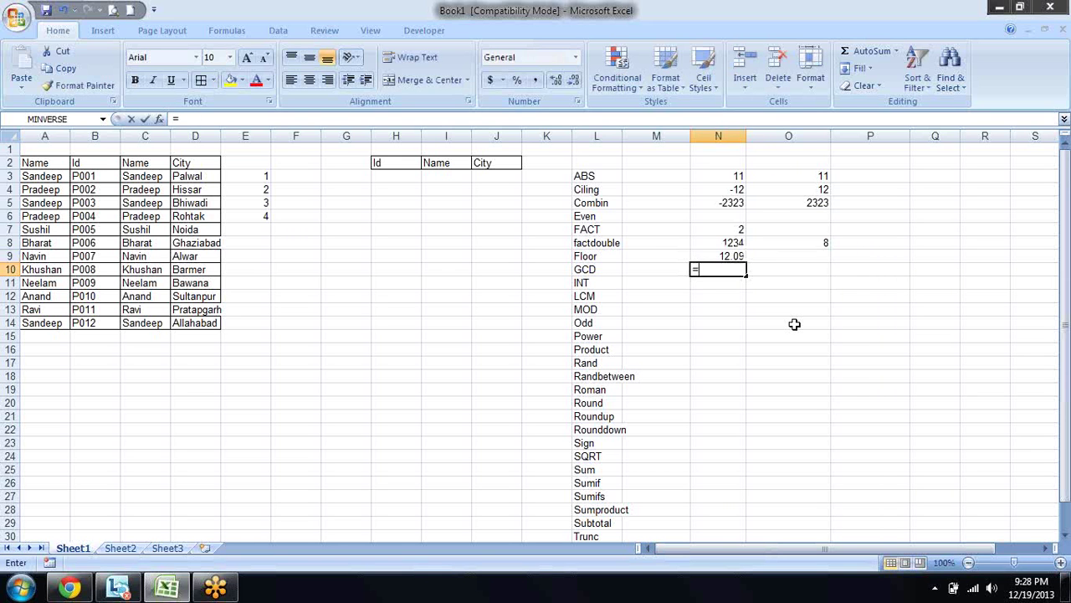
pyautogui.write('ra')
pyautogui.press('BackSpace')
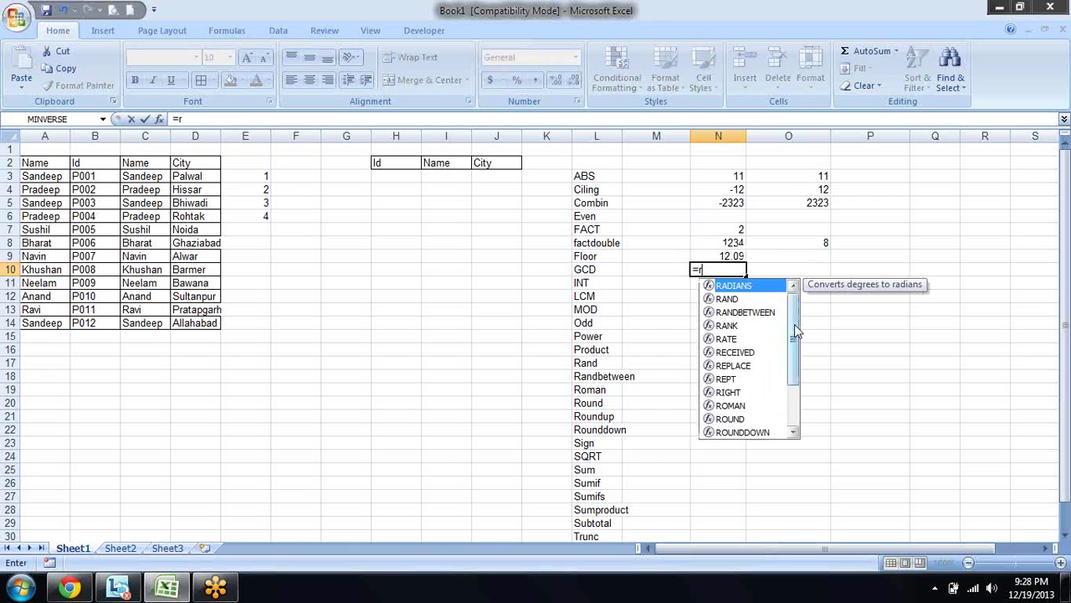
pyautogui.write('ou')
pyautogui.press('Tab')
pyautogui.press('Up')
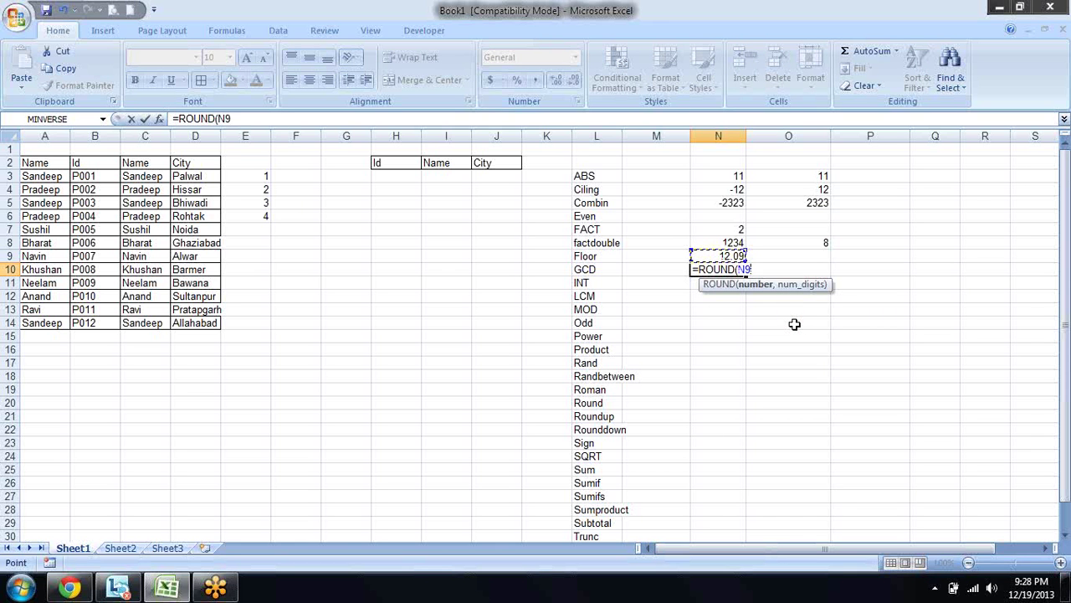
pyautogui.write(',')
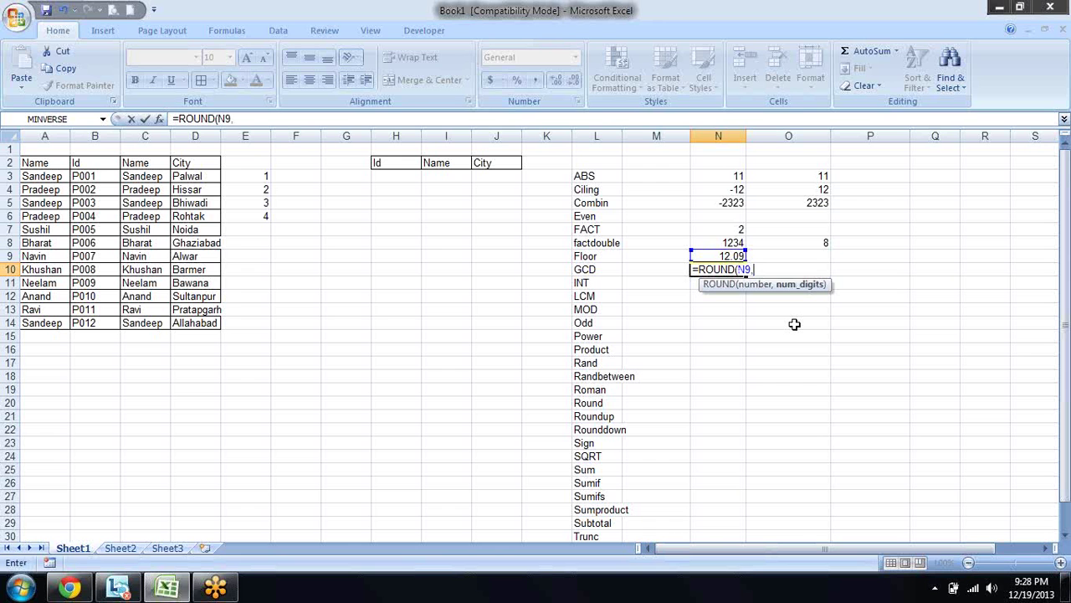
pyautogui.write('0')
pyautogui.write(')')
pyautogui.press('Return')
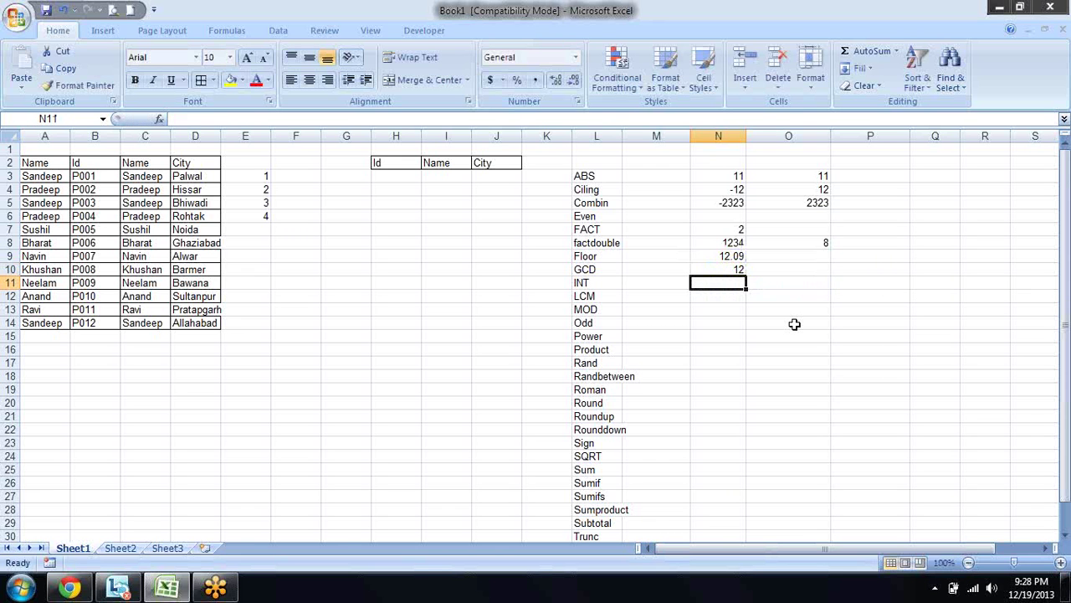
# Change the N10 rounding to 1 decimal, then to -1 for the nearest ten.
pyautogui.press('Up')
pyautogui.press('F2')
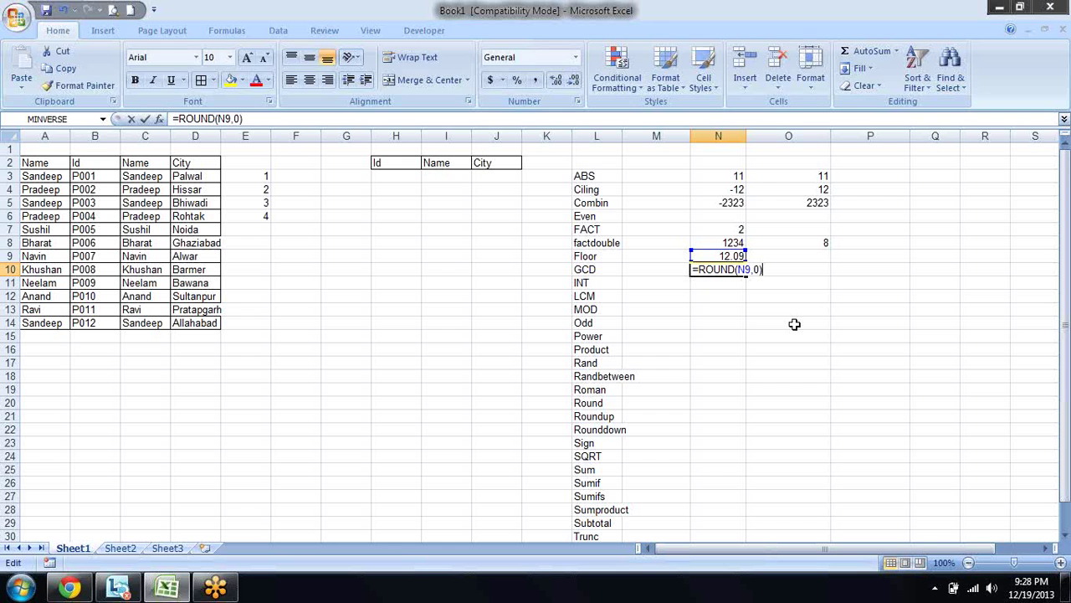
pyautogui.press('BackSpace')
pyautogui.write('1')
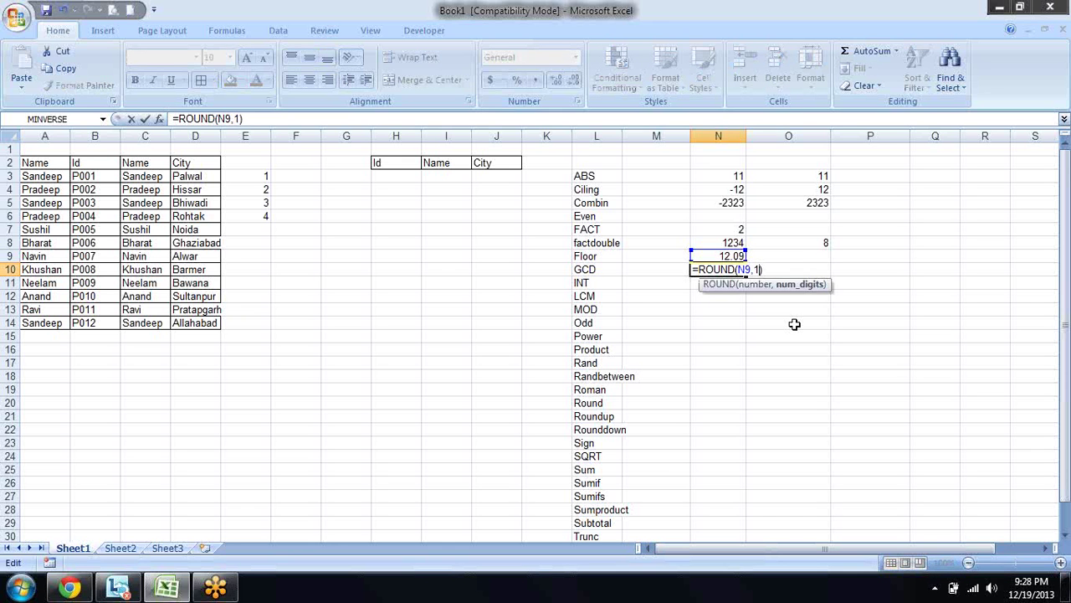
pyautogui.press('Return')
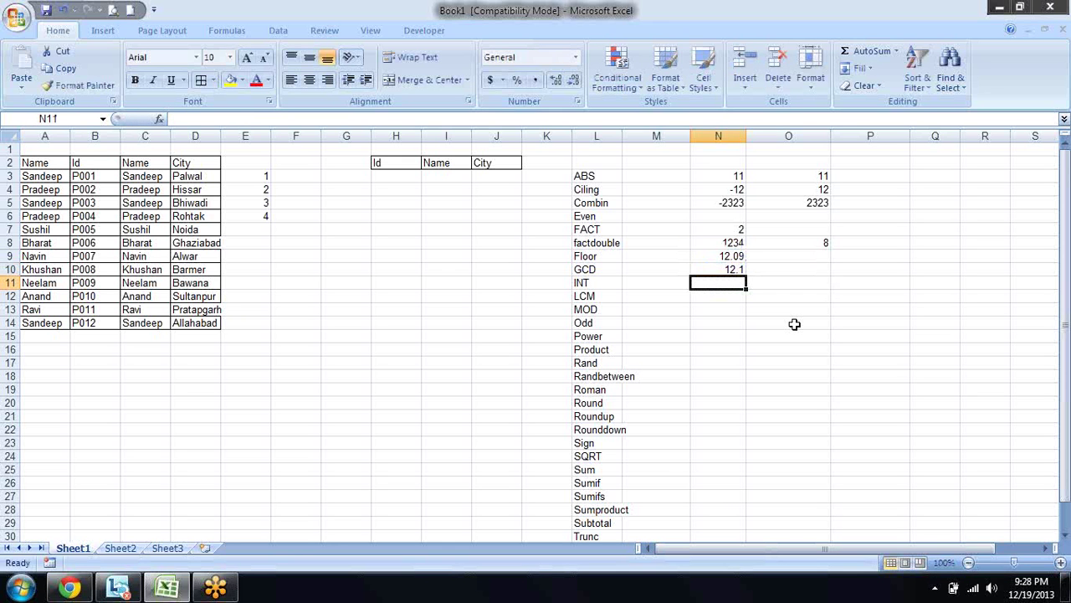
pyautogui.press('Up')
pyautogui.press('F2')
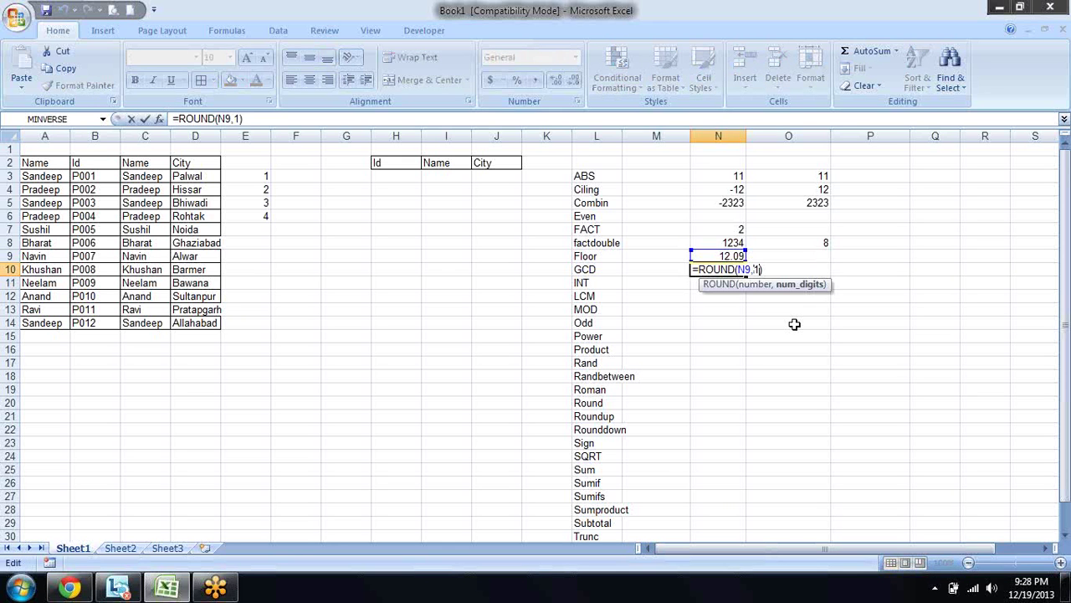
pyautogui.write('-')
pyautogui.press('Return')
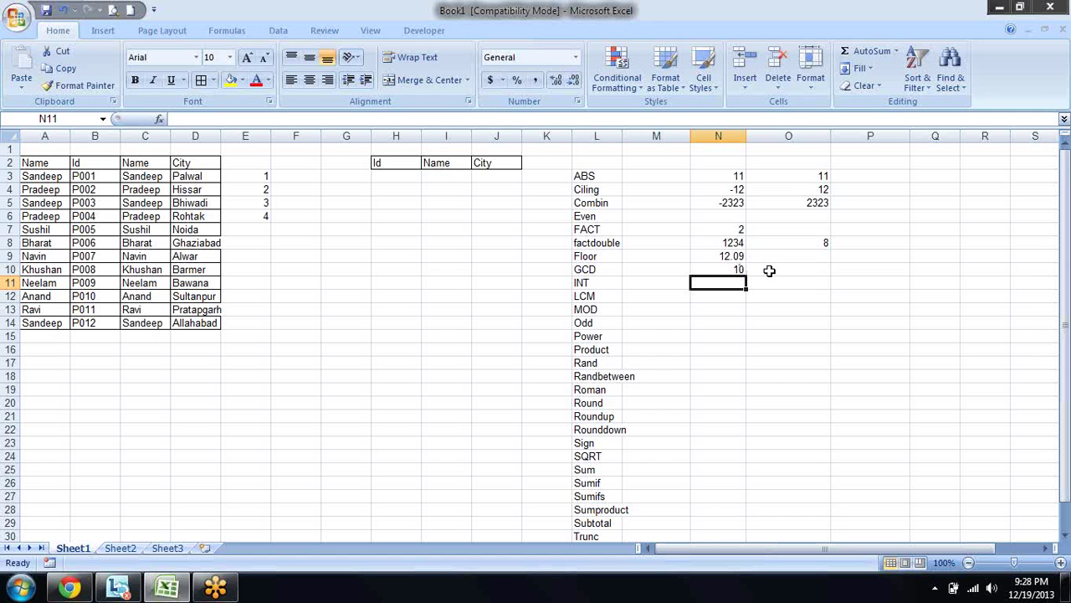
# Enter =ROUNDUP(N9,1) in cell N11.
pyautogui.write('=')
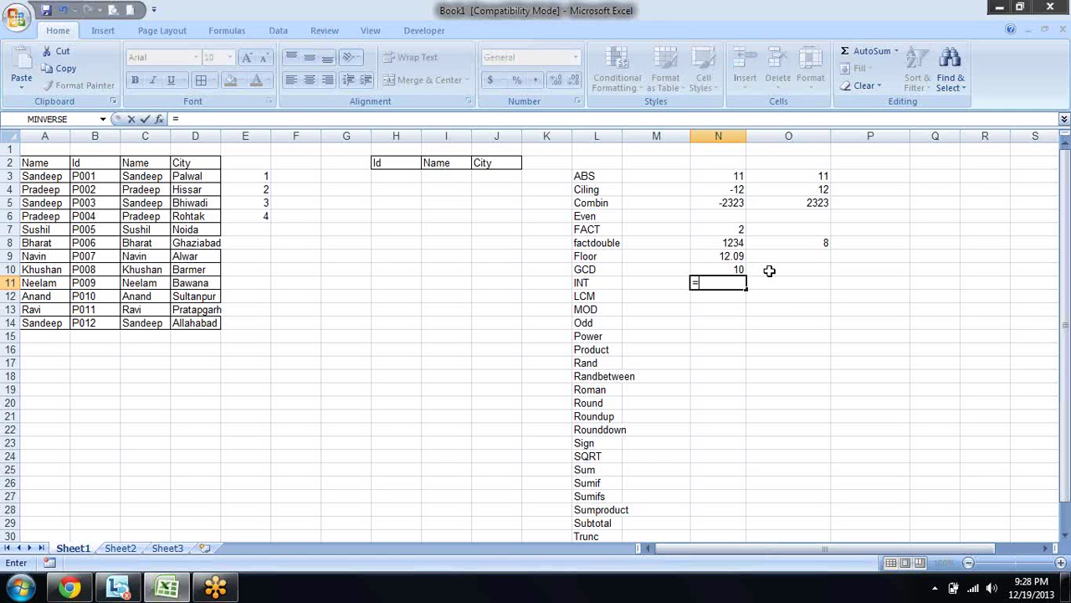
pyautogui.write('rao')
pyautogui.press('BackSpace')
pyautogui.press('BackSpace')
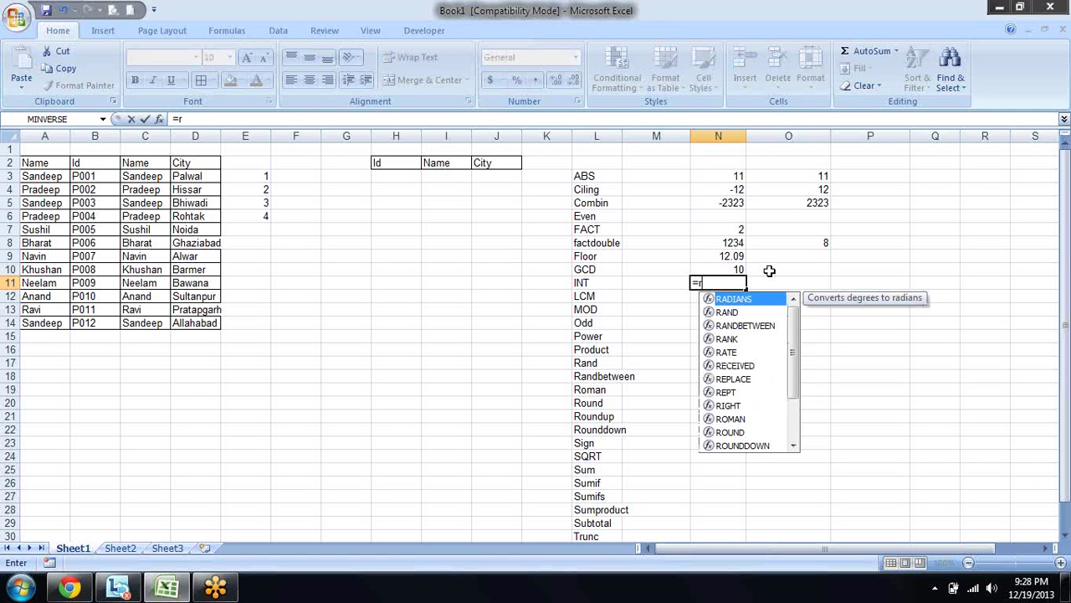
pyautogui.write('ou')
pyautogui.press('Down')
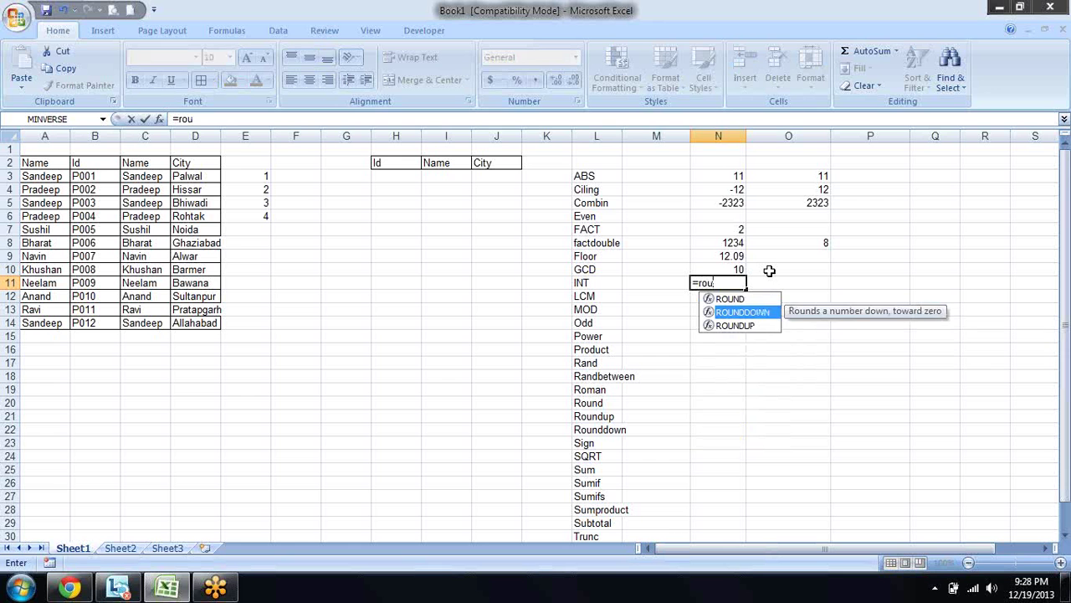
pyautogui.press('Down')
pyautogui.press('Up')
pyautogui.press('Down')
pyautogui.press('Tab')
pyautogui.press('Up')
pyautogui.press('Up')
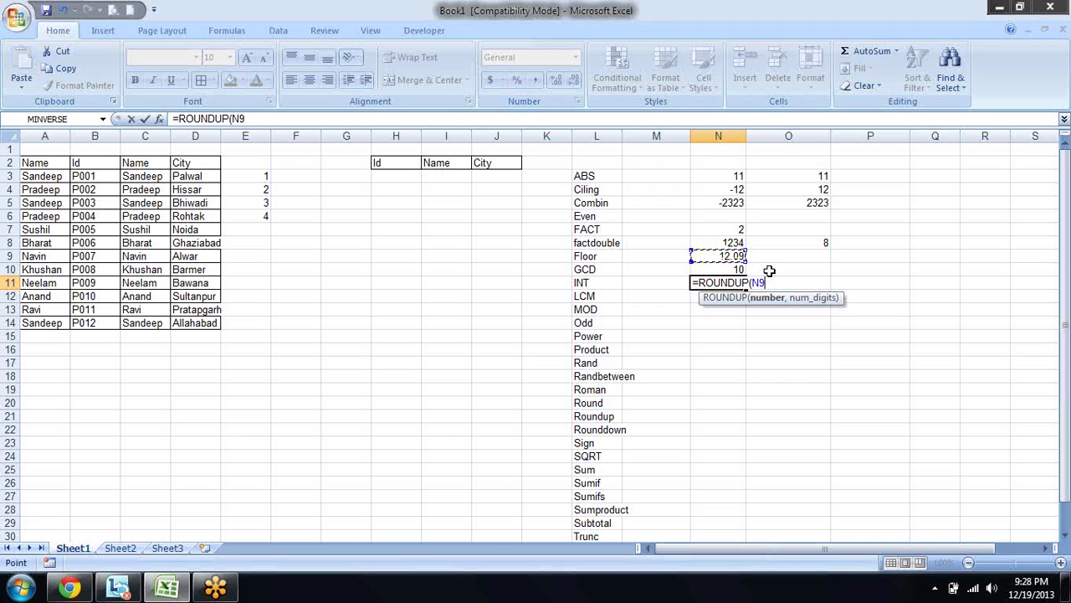
pyautogui.write(',')
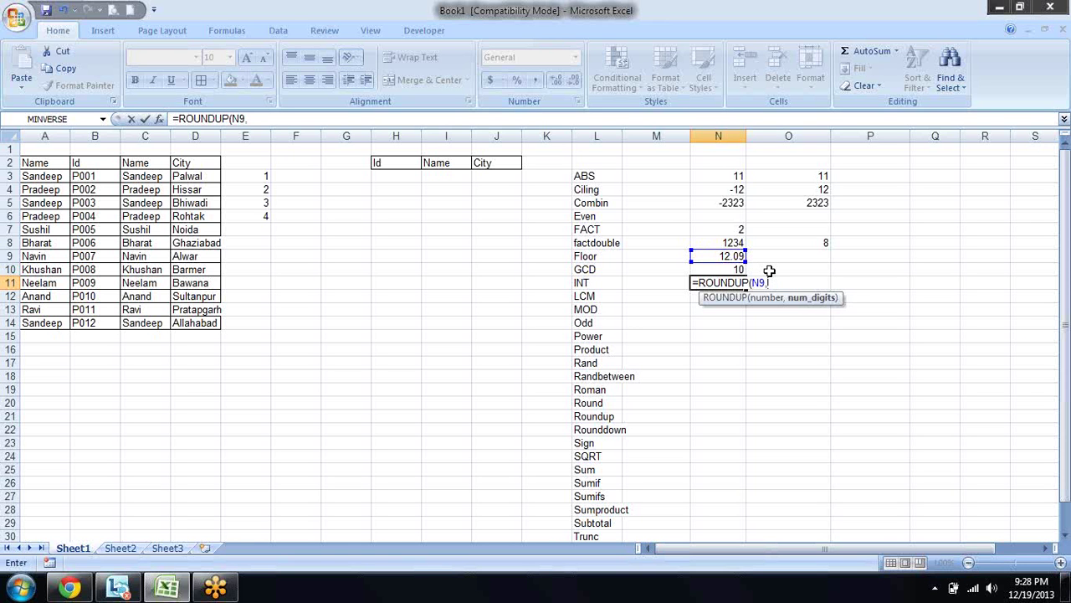
pyautogui.write('1')
pyautogui.write(')')
pyautogui.press('Return')
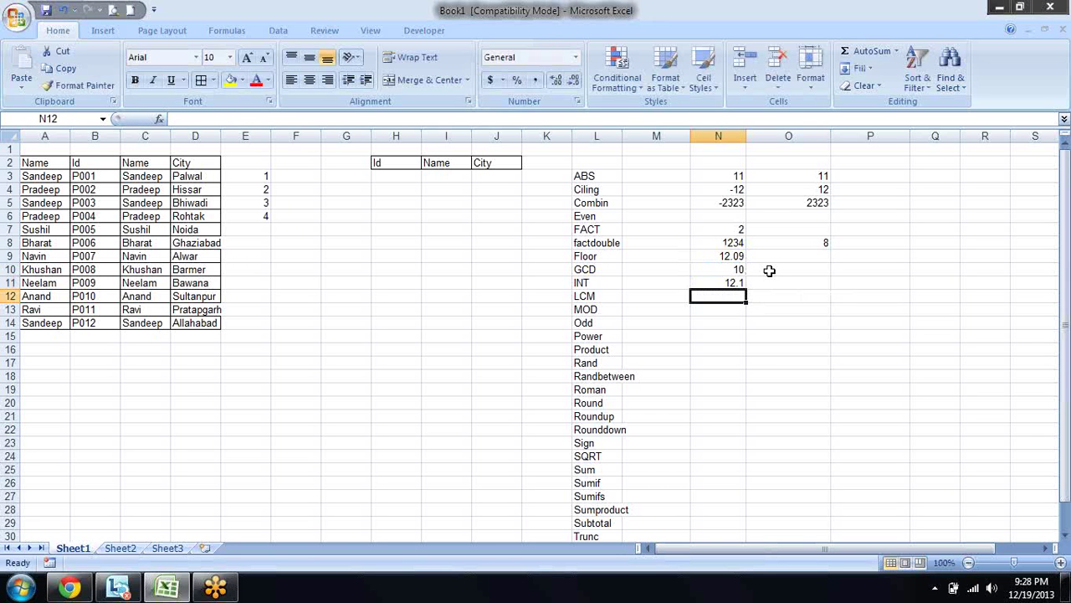
# Try ROUNDUP with 2 decimal digits in N11, then set it back to 1.
pyautogui.press('Up')
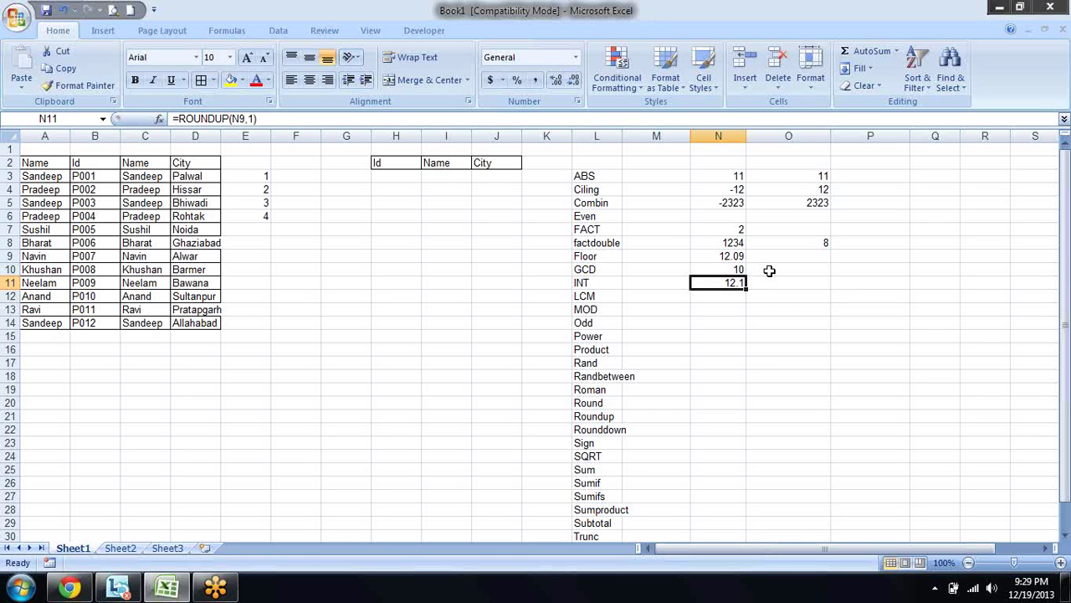
pyautogui.press('F2')
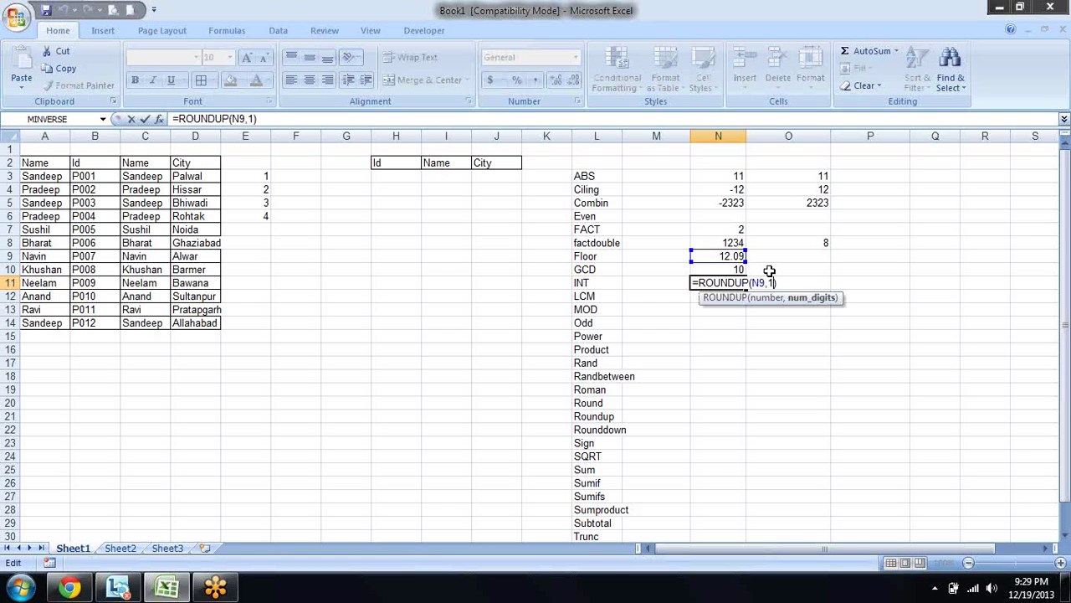
pyautogui.press('BackSpace')
pyautogui.write('2')
pyautogui.press('Return')
pyautogui.press('Up')
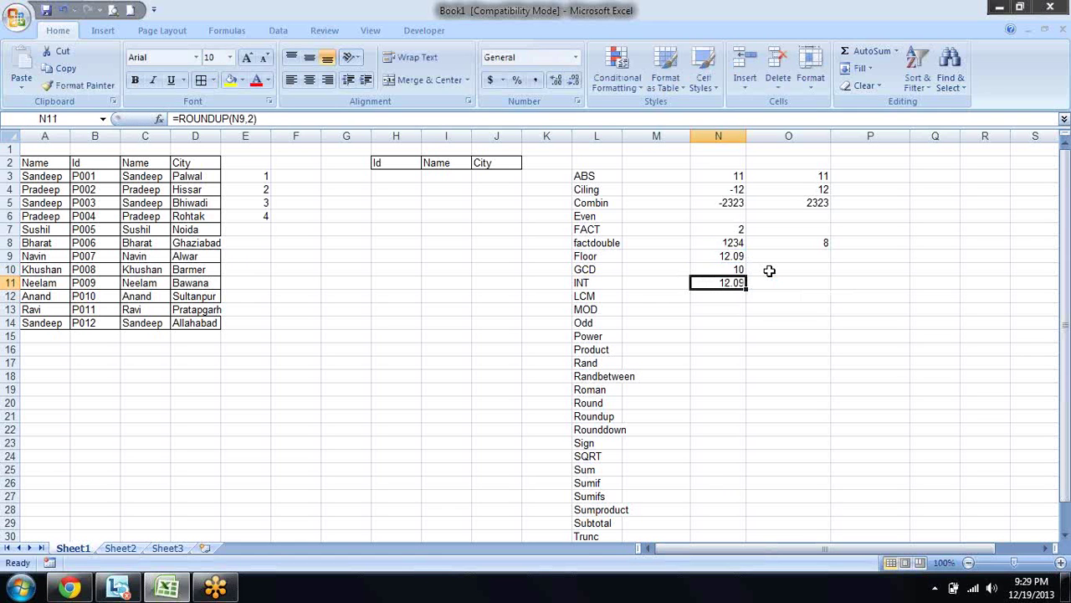
pyautogui.press('F2')
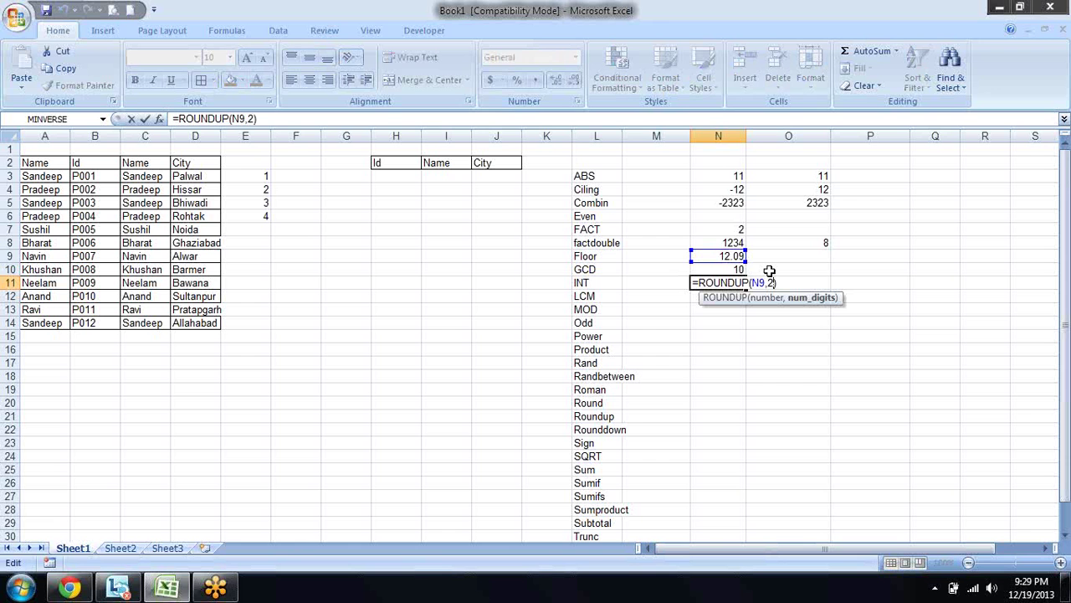
pyautogui.press('BackSpace')
pyautogui.write('1')
pyautogui.press('Return')
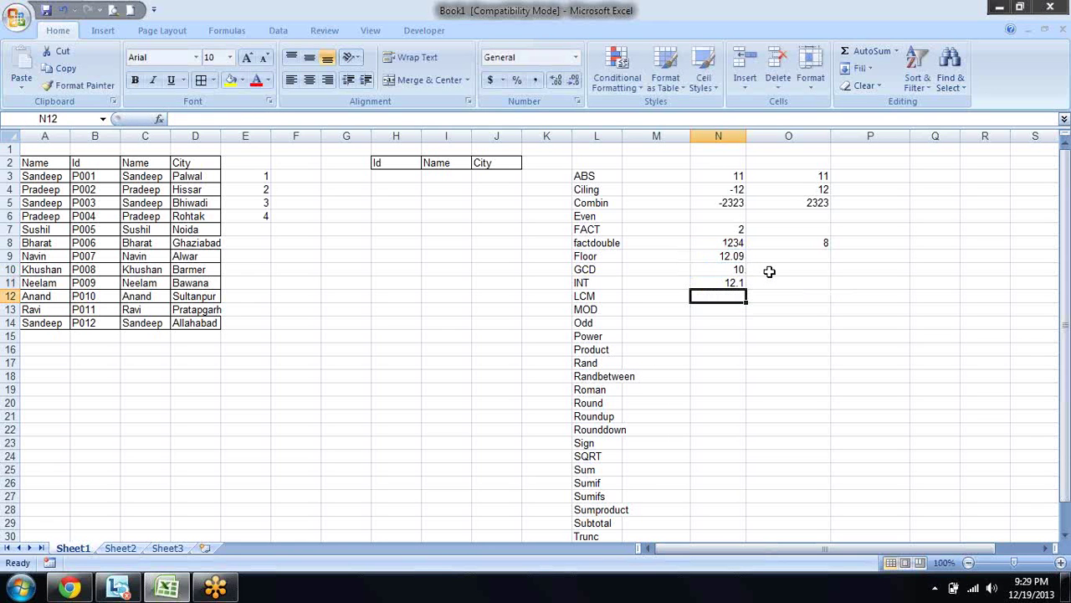
# Change the N11 formula to =ROUNDDOWN(N9,1).
pyautogui.press('Up')
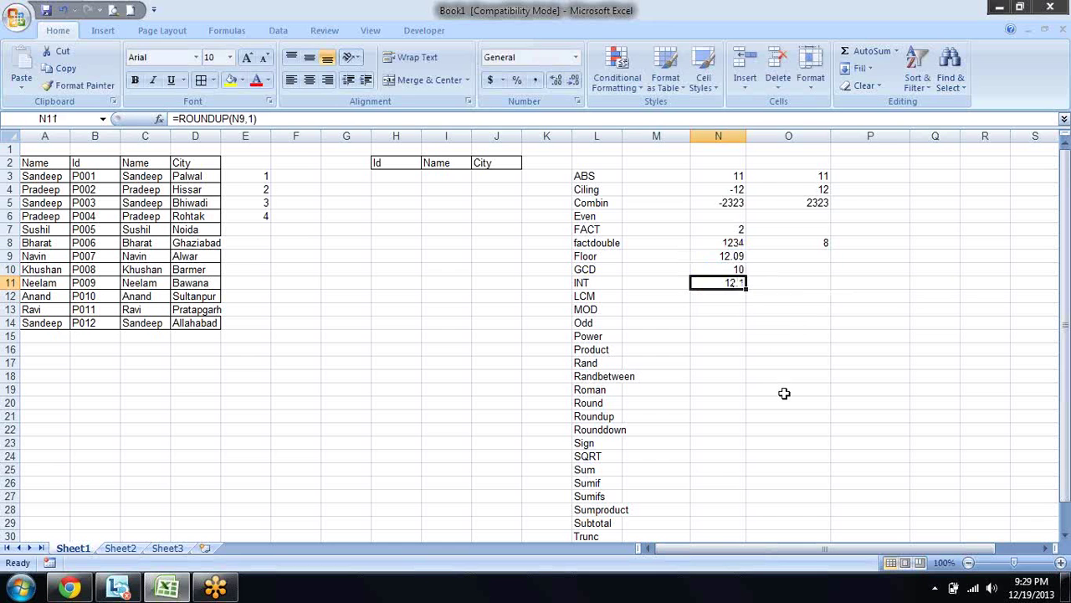
pyautogui.press('F2')
pyautogui.press('Left')
pyautogui.press('Left')
pyautogui.press('Left')
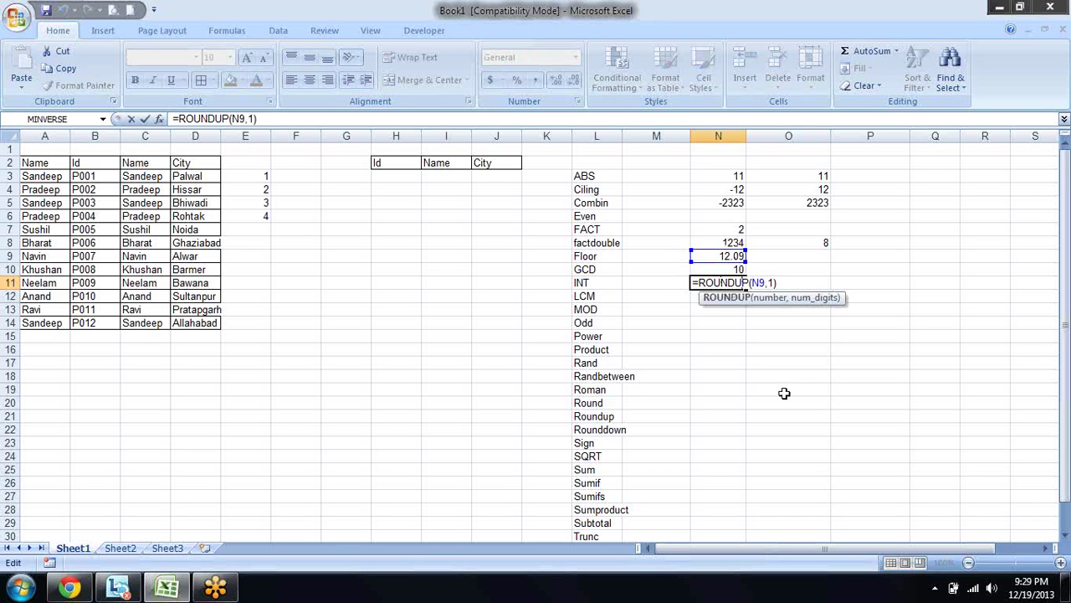
pyautogui.press('BackSpace')
pyautogui.press('BackSpace')
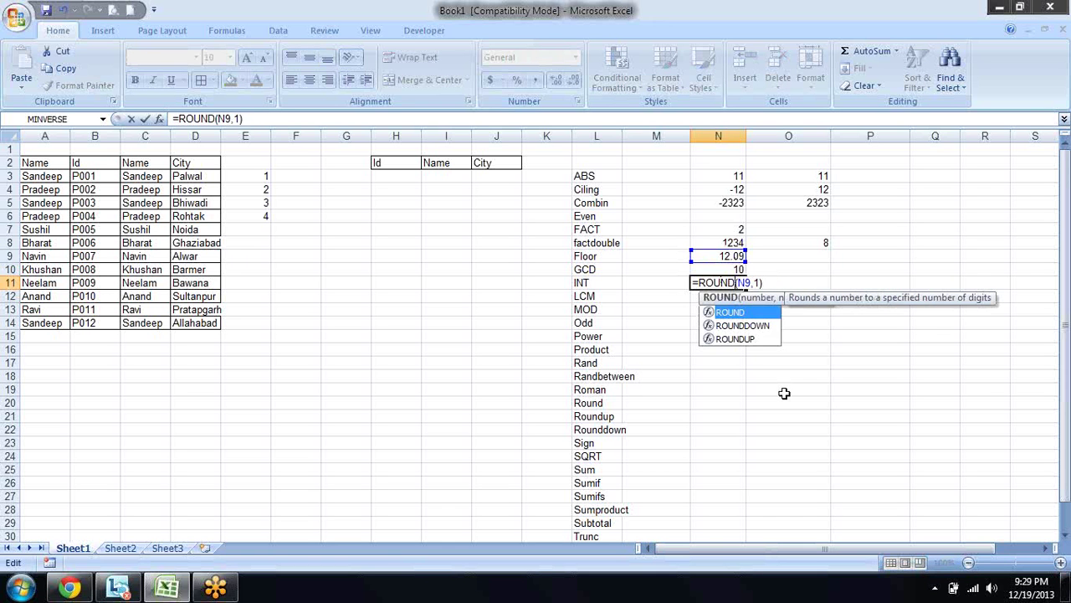
pyautogui.write('DOWN')
pyautogui.press('Return')
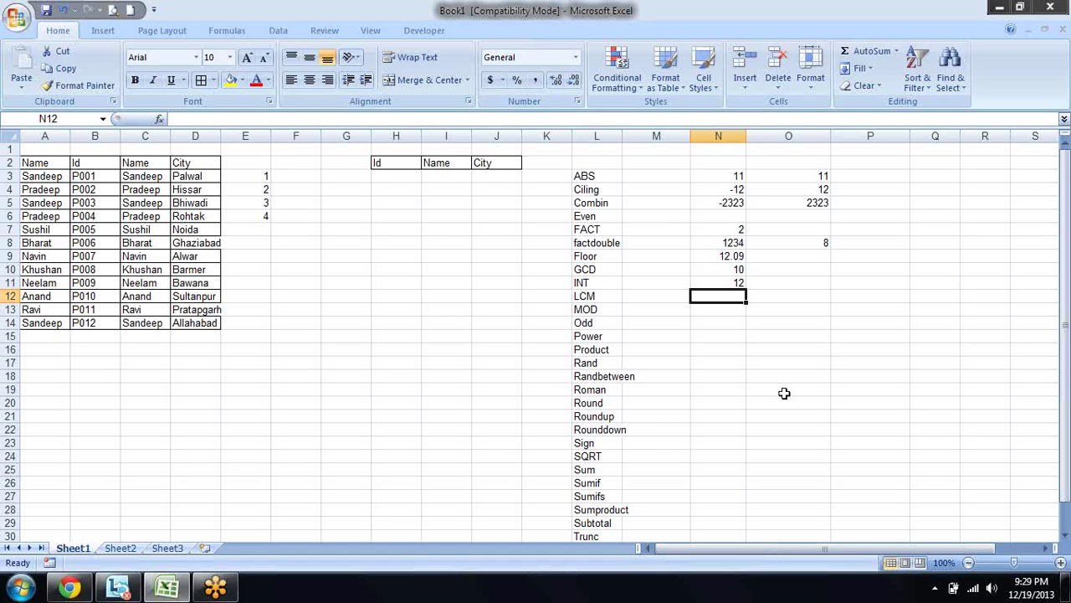
pyautogui.press('Up')
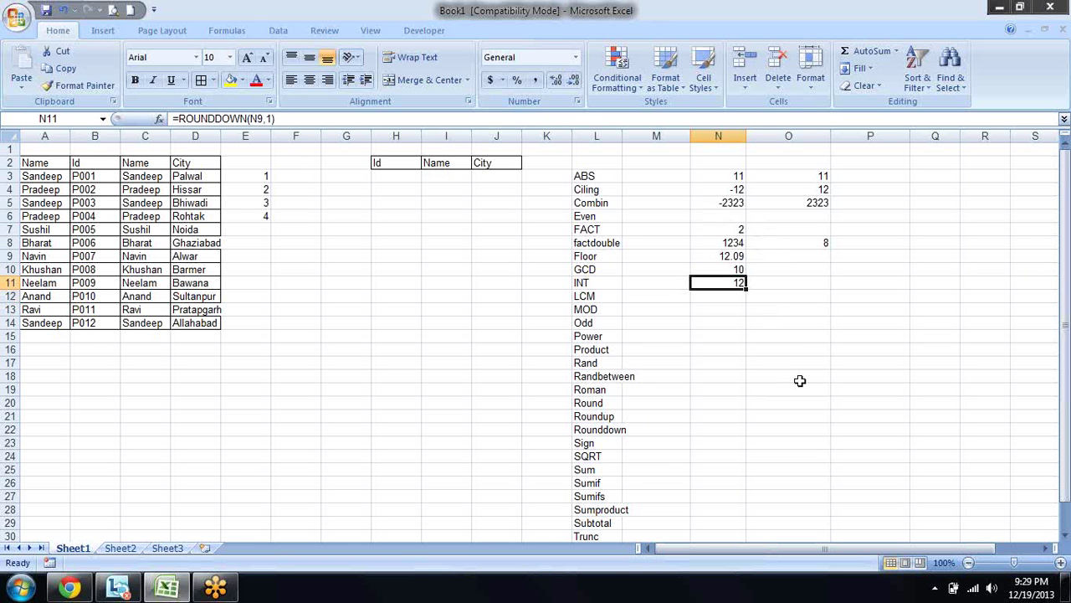
pyautogui.press('Down')
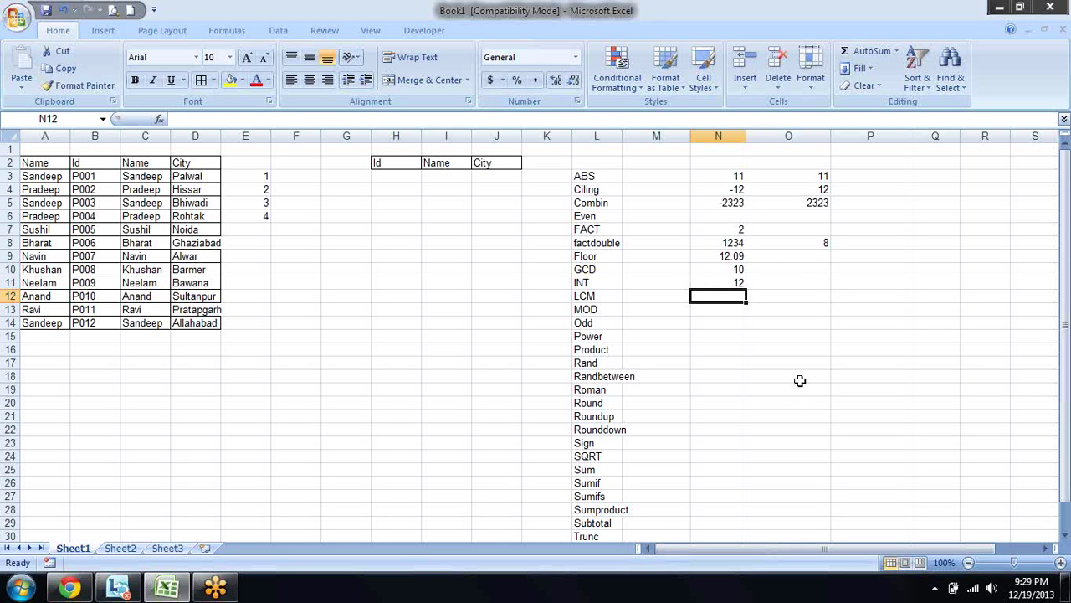
# Enter -10 in N12 and 12 in N13.
pyautogui.write('-10')
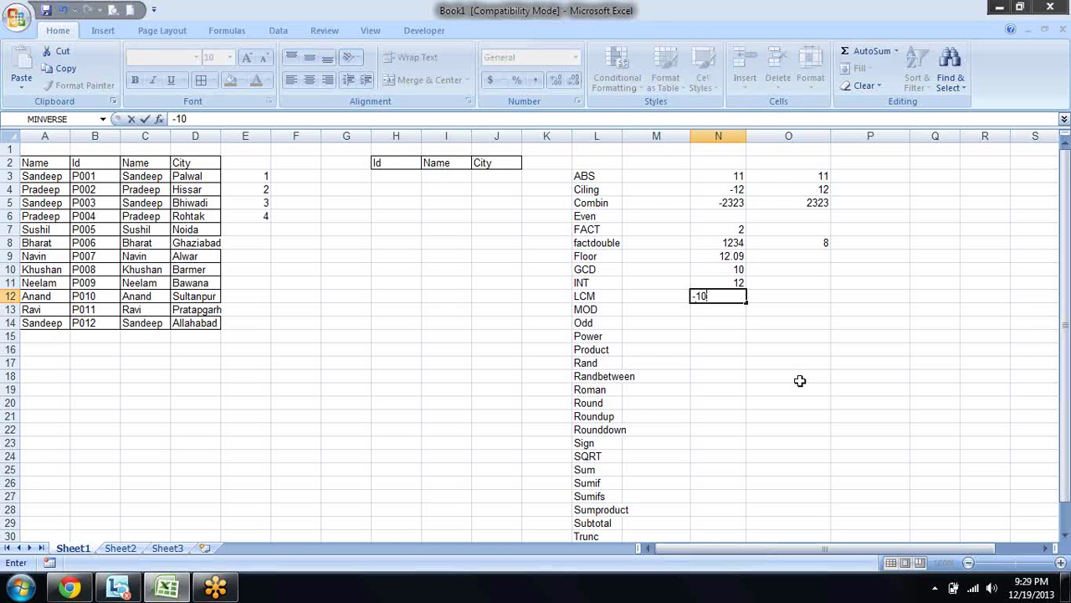
pyautogui.press('Return')
pyautogui.write('12')
pyautogui.press('Return')
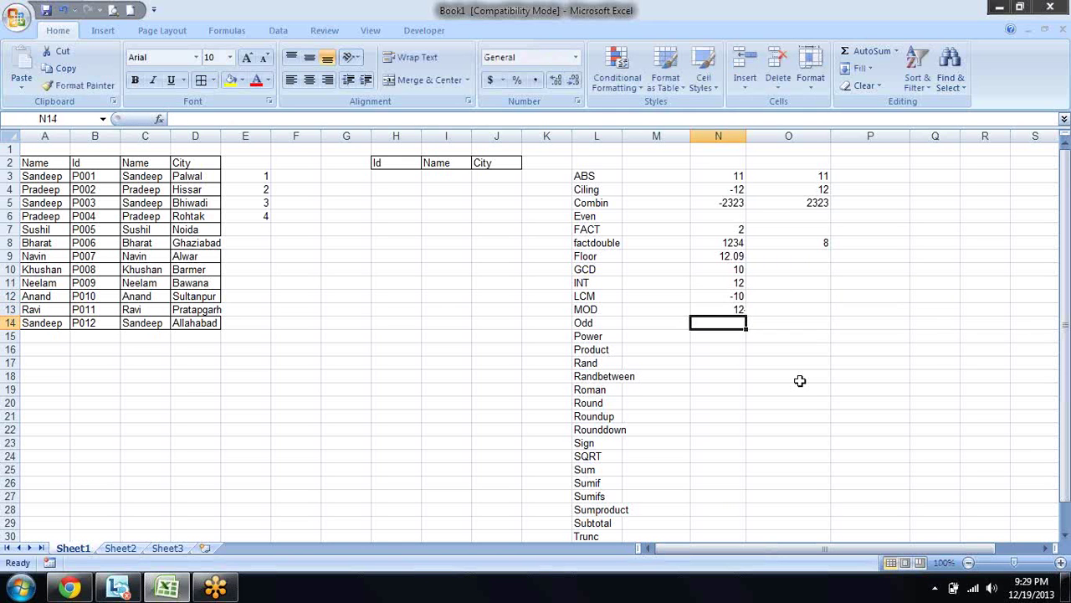
# Enter =SIGN(N12) in O12 and fill it down to O15.
pyautogui.press('Up')
pyautogui.press('Up')
pyautogui.press('Right')
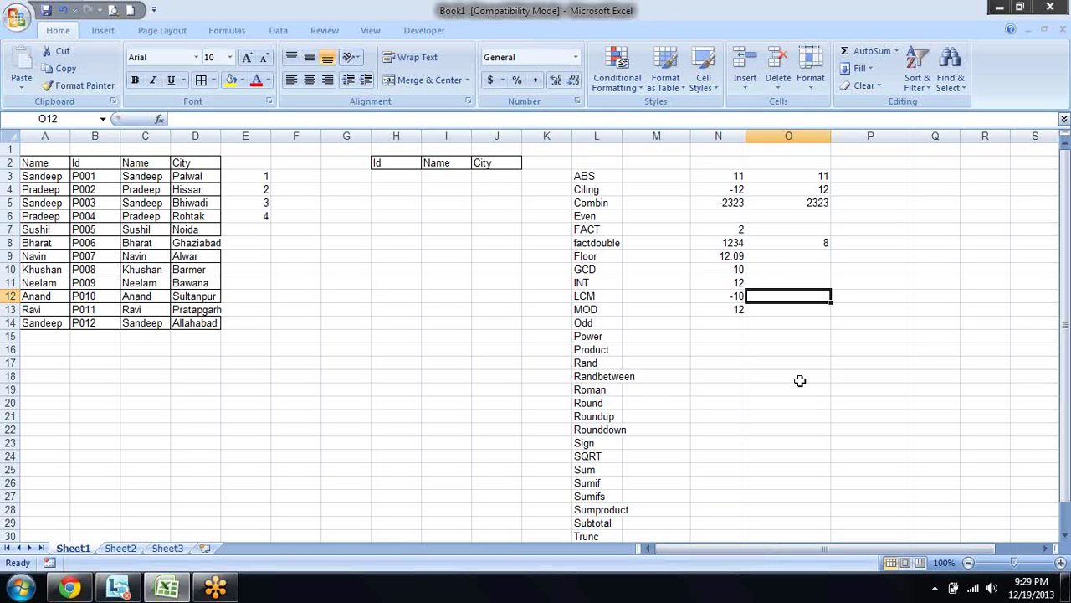
pyautogui.write('=si')
pyautogui.press('Tab')
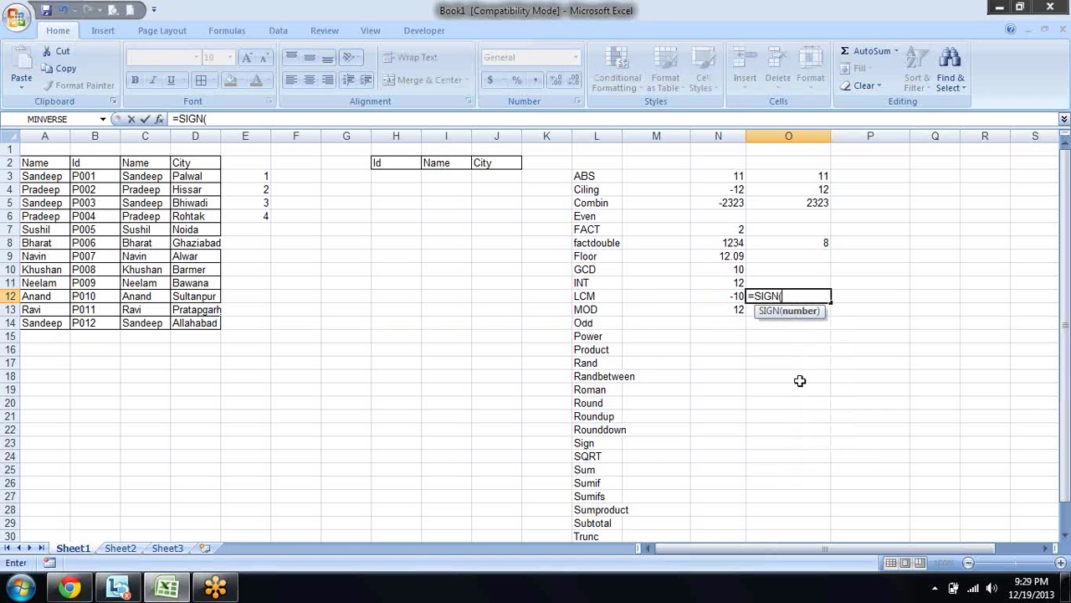
pyautogui.press('Left')
pyautogui.press('Return')
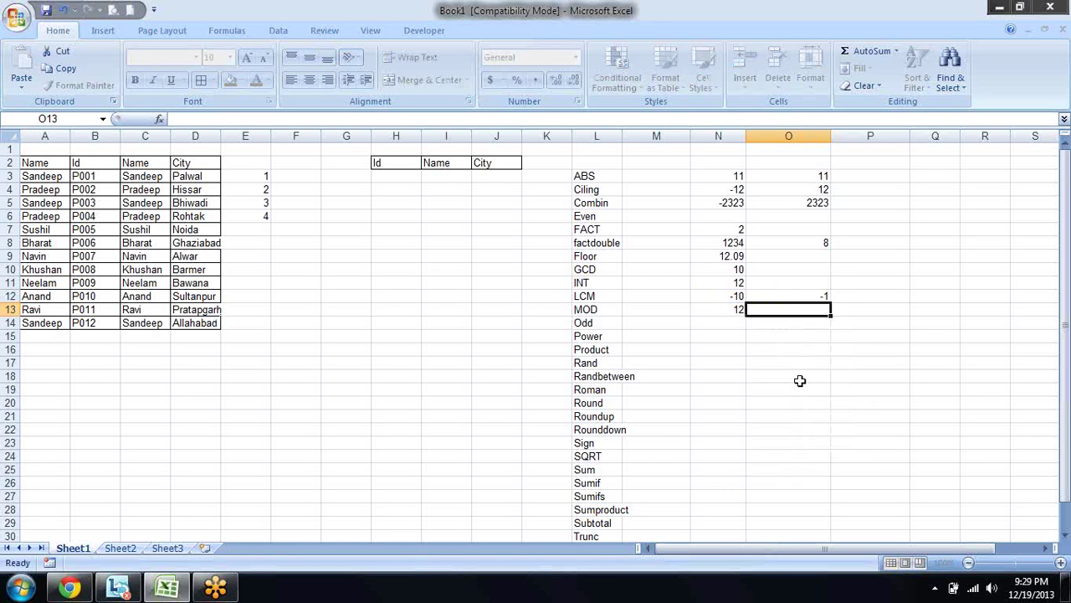
pyautogui.press('Up')
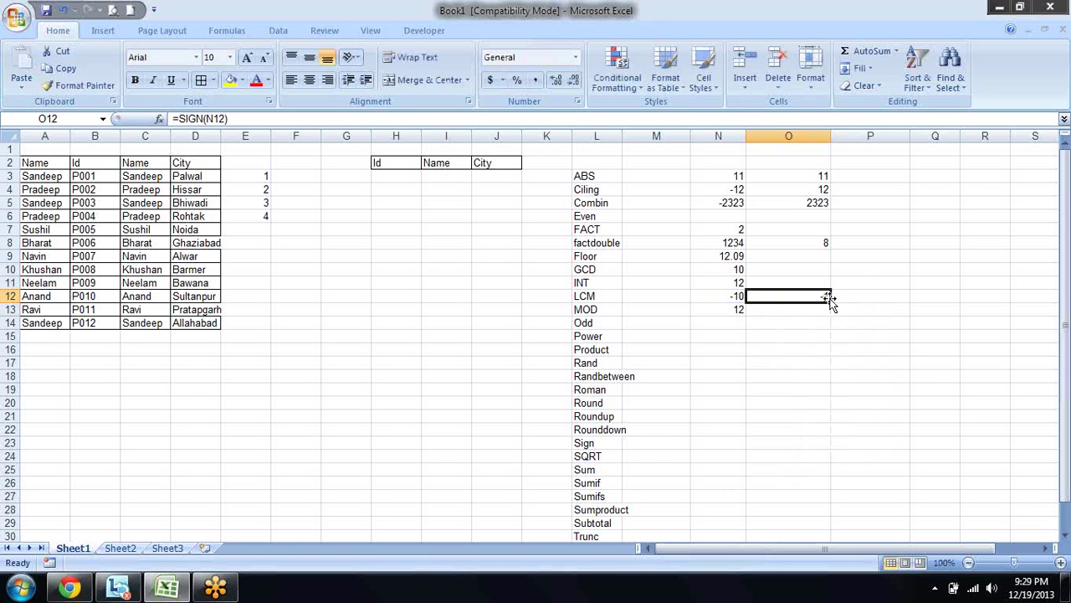
pyautogui.moveTo(829, 302); pyautogui.dragTo(838, 336)
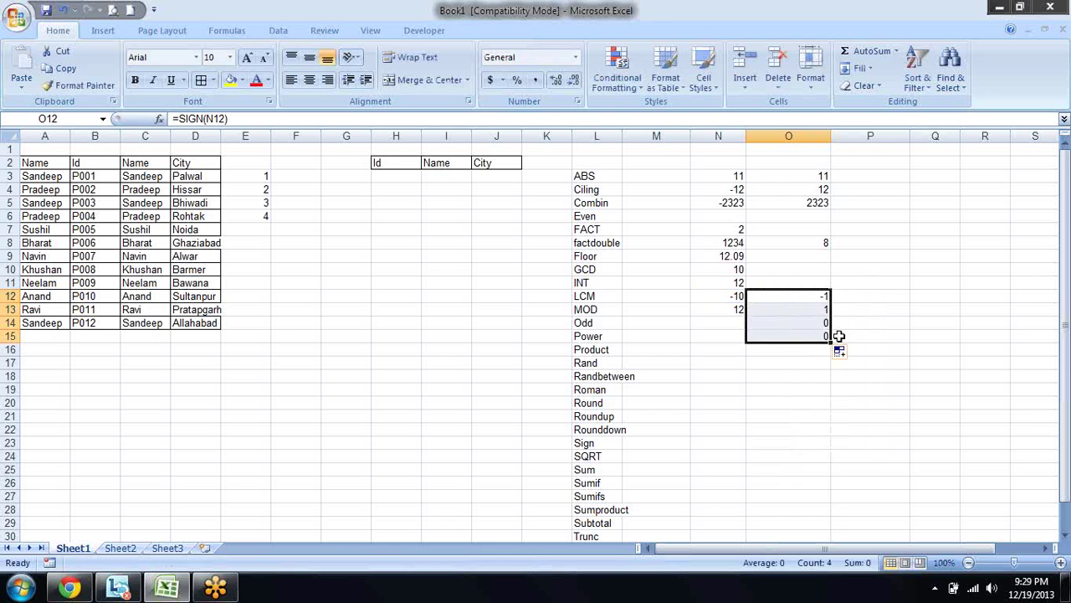
# Enter 0 in N14 and check the SIGN results -1, 1 and 0 in column O.
pyautogui.click(729, 325)
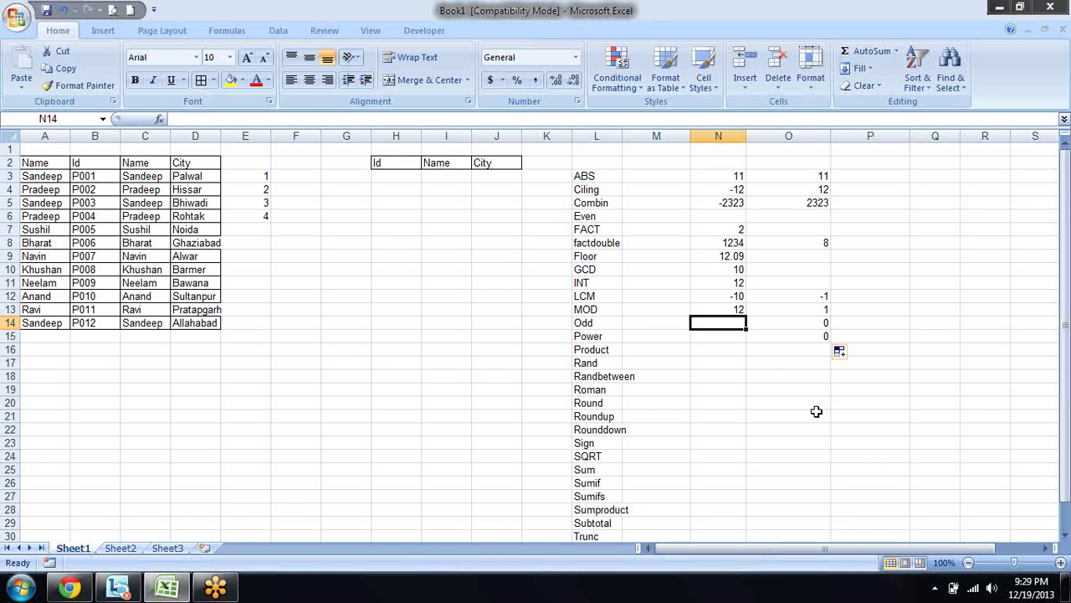
pyautogui.write('0')
pyautogui.press('Return')
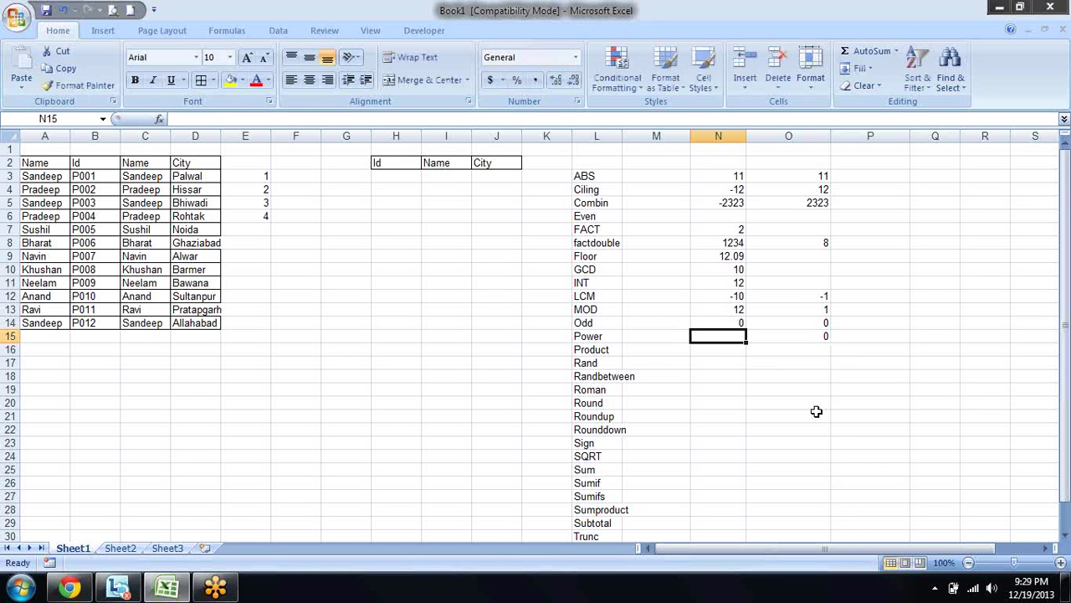
pyautogui.press('Up')
pyautogui.press('Right')
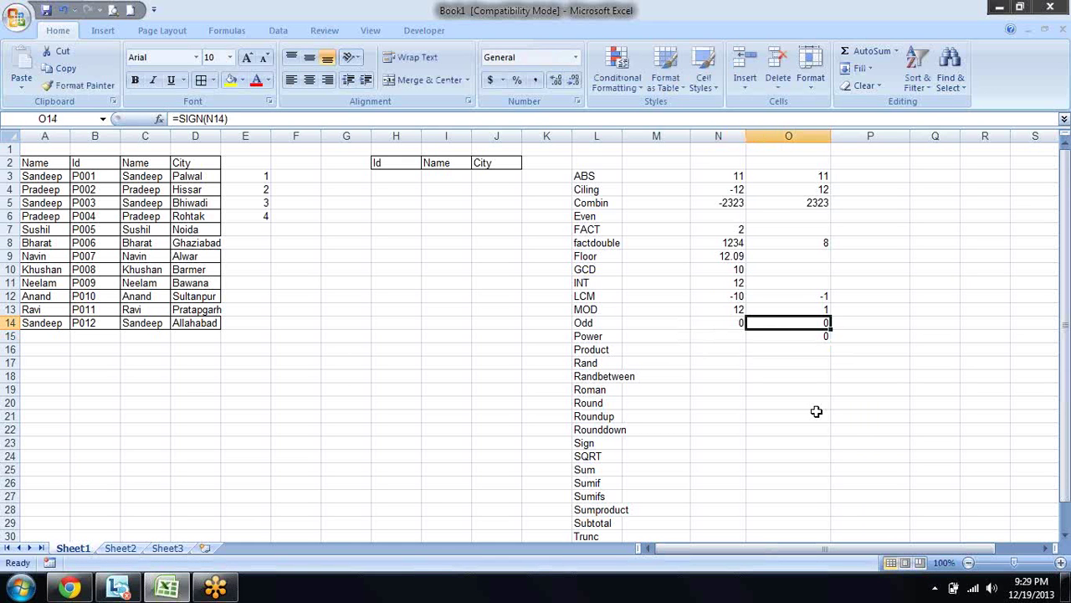
pyautogui.press('Up')
pyautogui.press('Up')
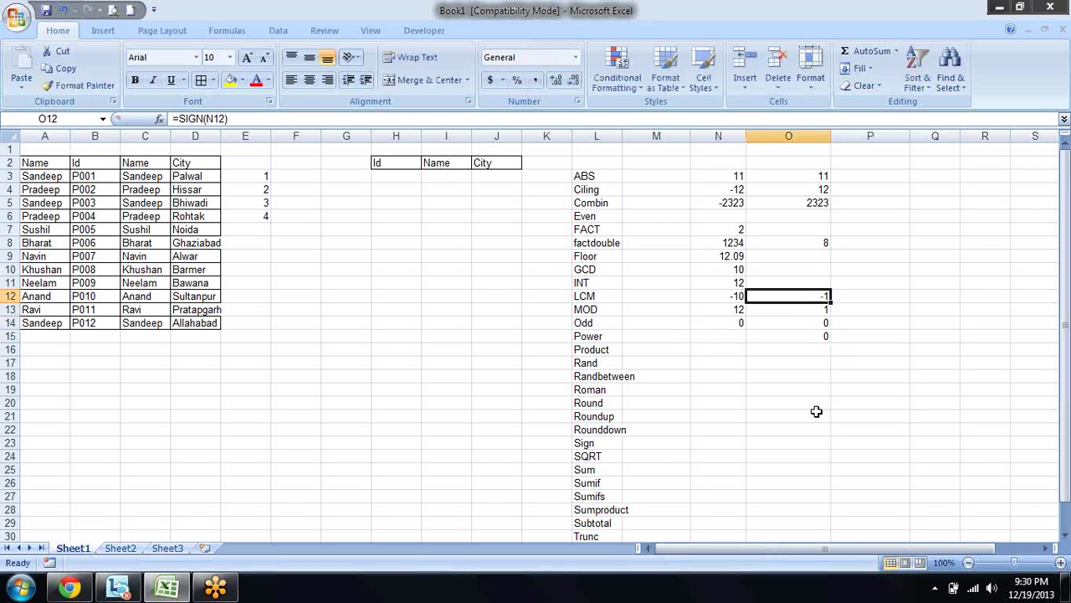
pyautogui.press('Down')
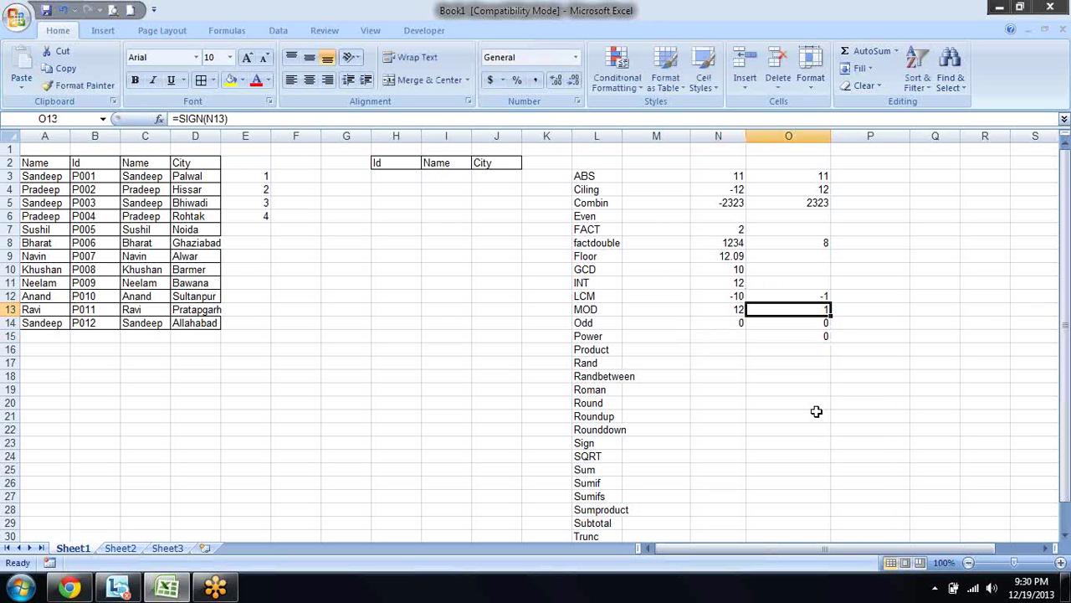
pyautogui.press('Left')
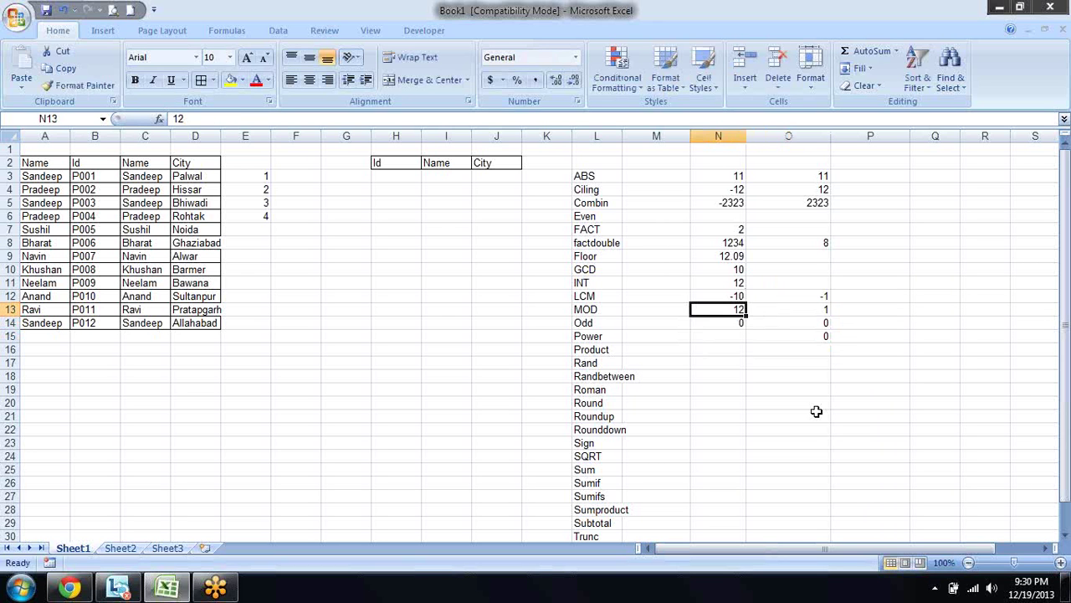
pyautogui.press('Right')
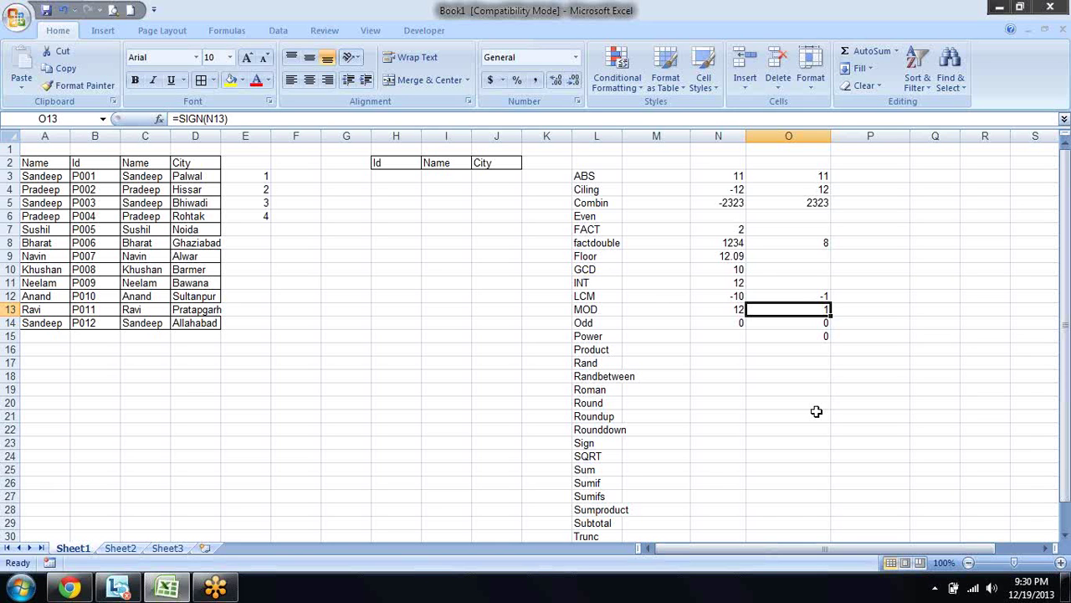
pyautogui.press('Left')
pyautogui.press('Up')
pyautogui.press('Up')
pyautogui.press('Up')
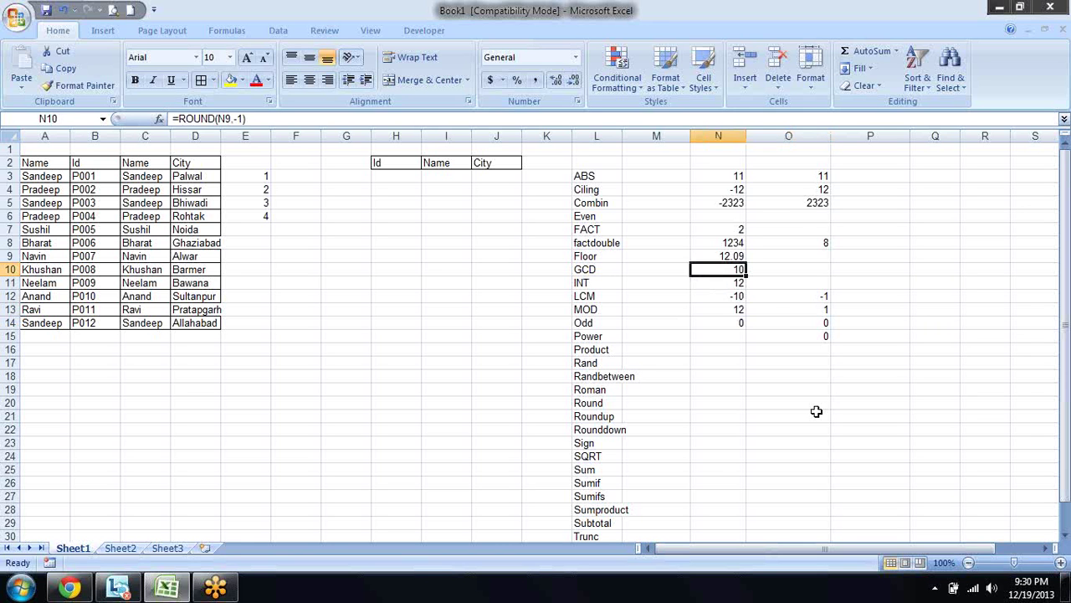
pyautogui.press('Up')
pyautogui.press('Up')
pyautogui.press('Up')
# Clear the old example values from N7:O17.
pyautogui.press('Down')
pyautogui.hscroll(5, 816, 411)
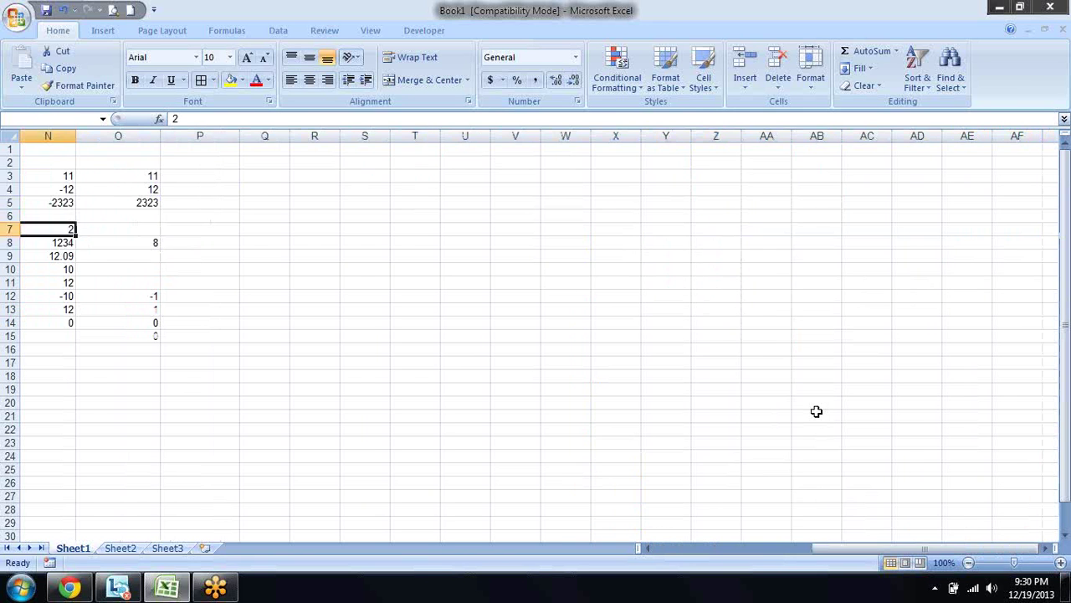
pyautogui.hotkey('shift', 'Down')
pyautogui.hotkey('shift', 'Down')
pyautogui.hotkey('shift', 'Down')
pyautogui.hotkey('shift', 'Down')
pyautogui.hotkey('shift', 'Right')
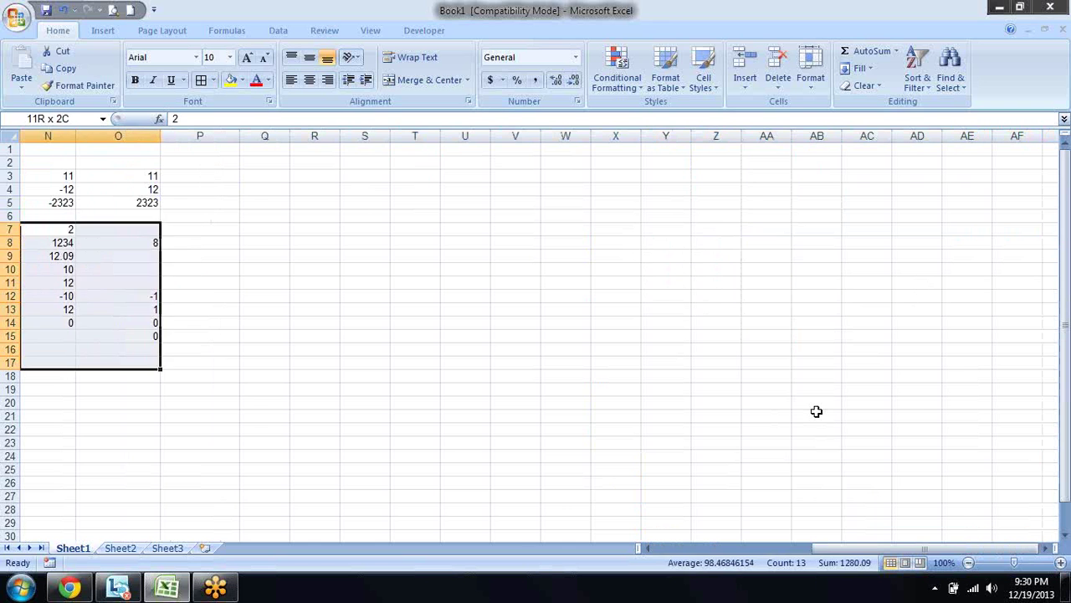
pyautogui.press('Left')
pyautogui.press('Left')
pyautogui.press('Left')
pyautogui.press('Left')
pyautogui.press('Left')
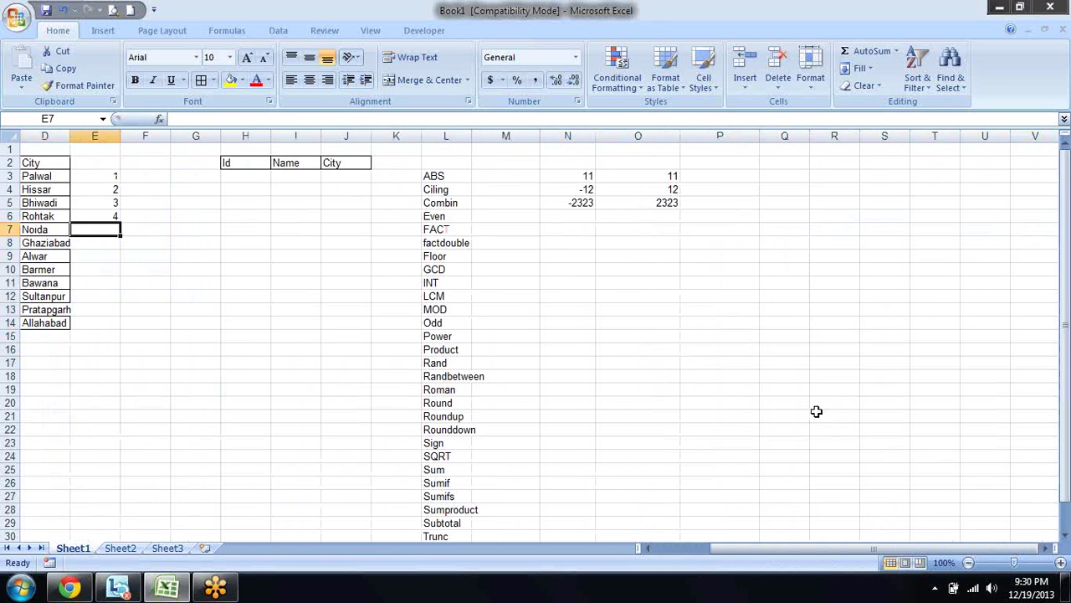
pyautogui.press('Right')
pyautogui.press('Right')
pyautogui.press('Right')
pyautogui.press('Right')
pyautogui.press('Right')
pyautogui.press('Left')
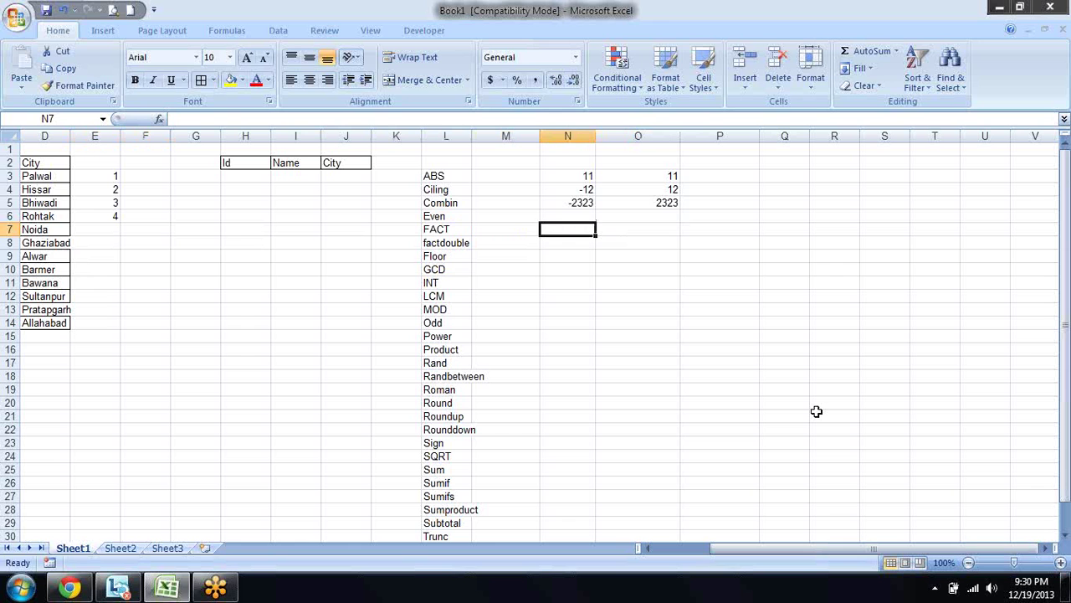
# Enter 16 in N7, replacing an initial 8.
pyautogui.write('8')
pyautogui.press('Return')
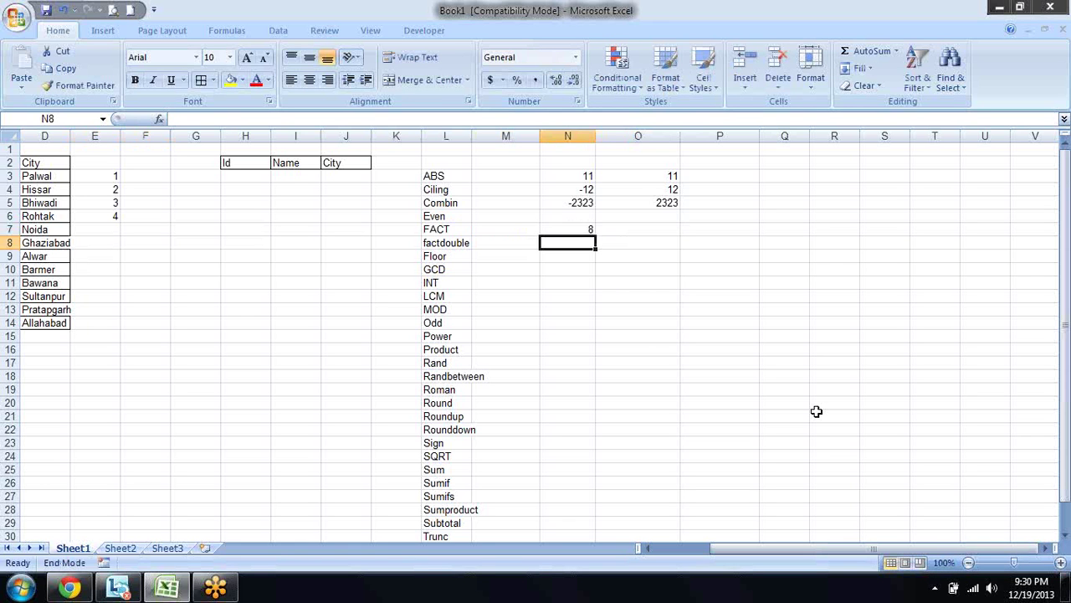
pyautogui.press('Up')
pyautogui.write('16')
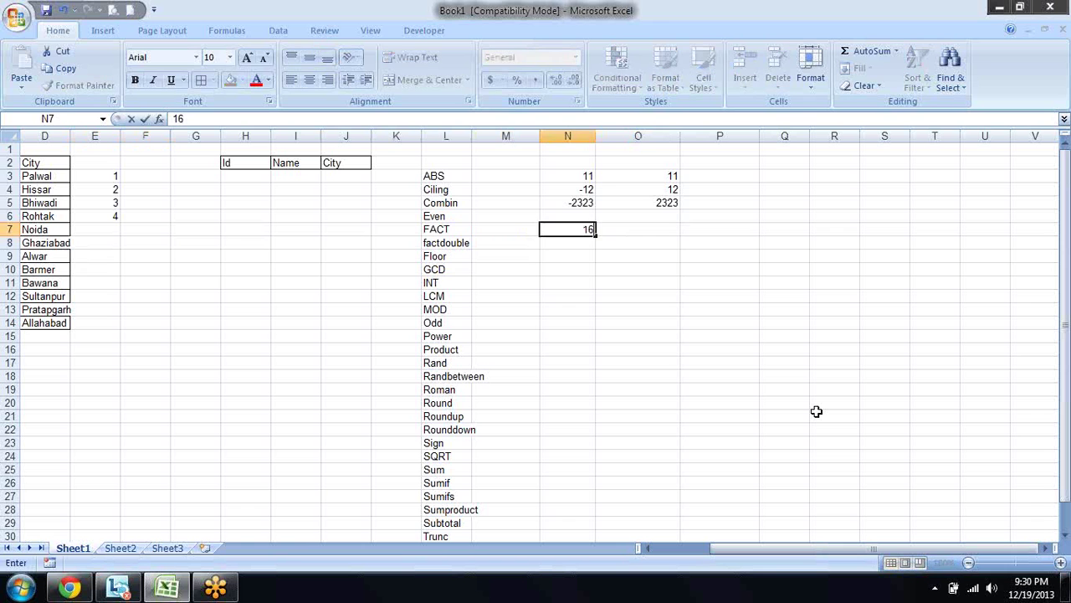
pyautogui.press('Return')
# Test =SQRT(N7) in N8, which shows 4, then delete it.
pyautogui.write('=s')
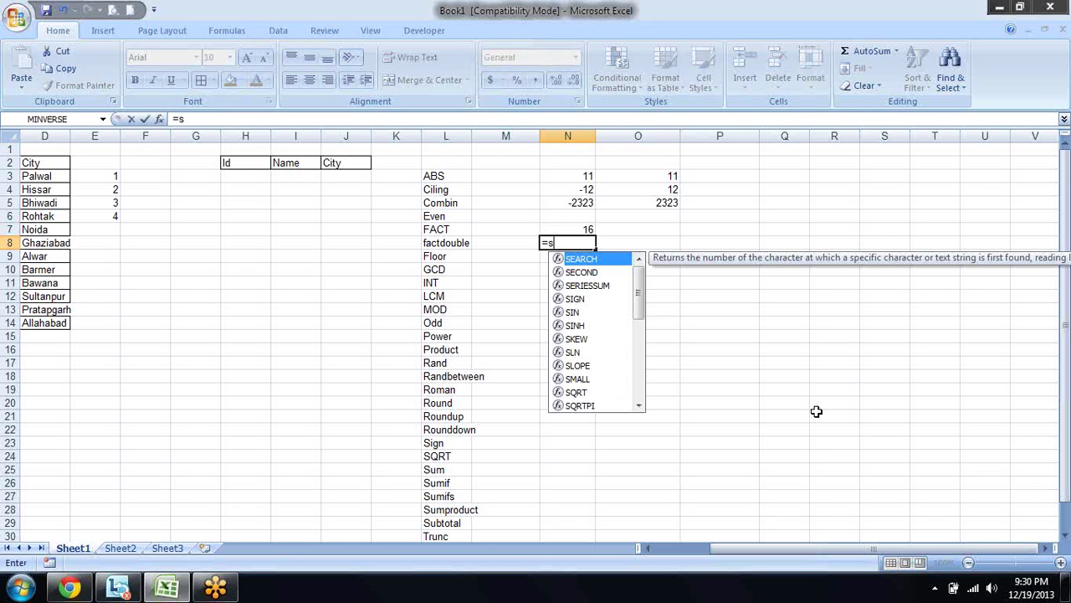
pyautogui.write('q')
pyautogui.press('Tab')
pyautogui.press('Up')
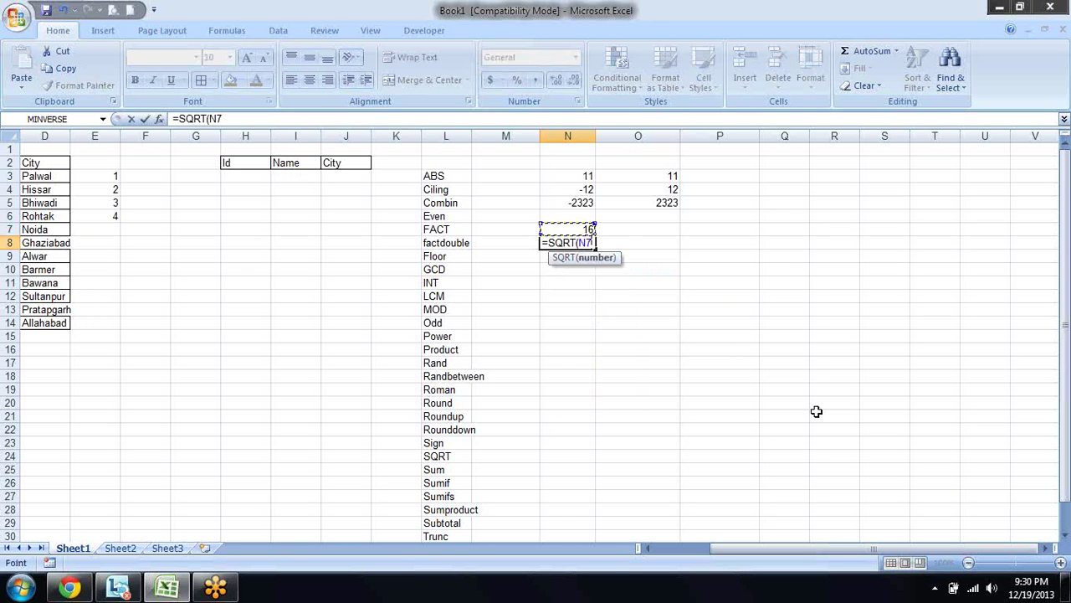
pyautogui.write(')')
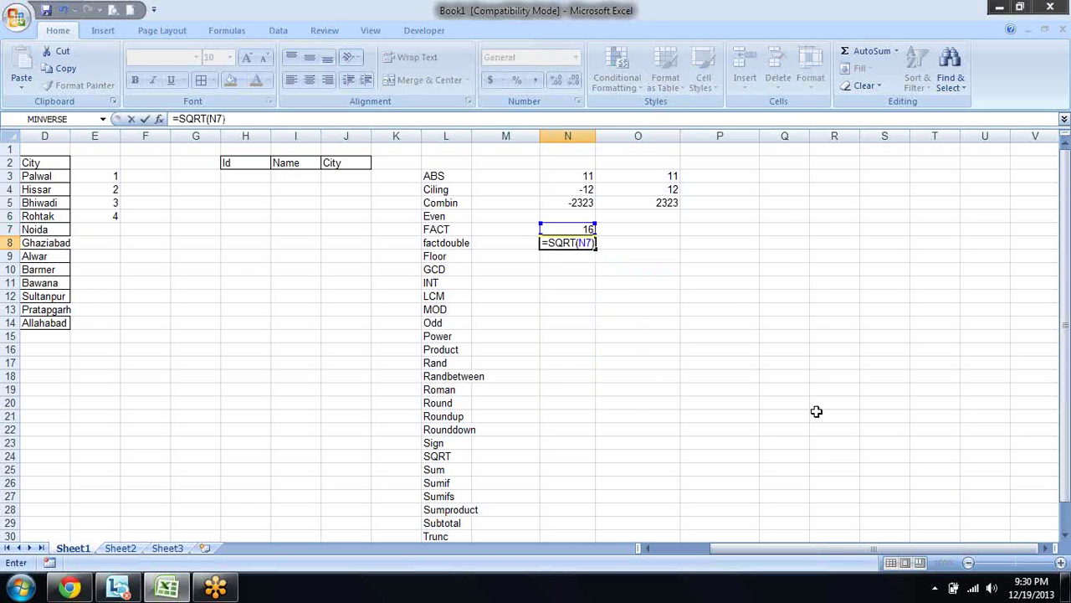
pyautogui.press('Return')
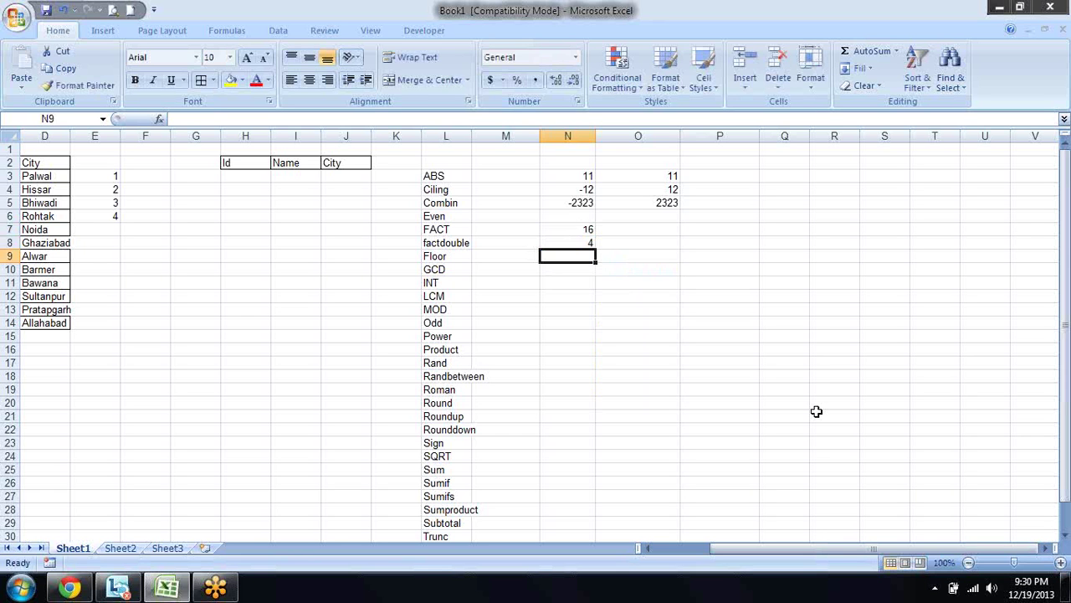
pyautogui.press('Up')
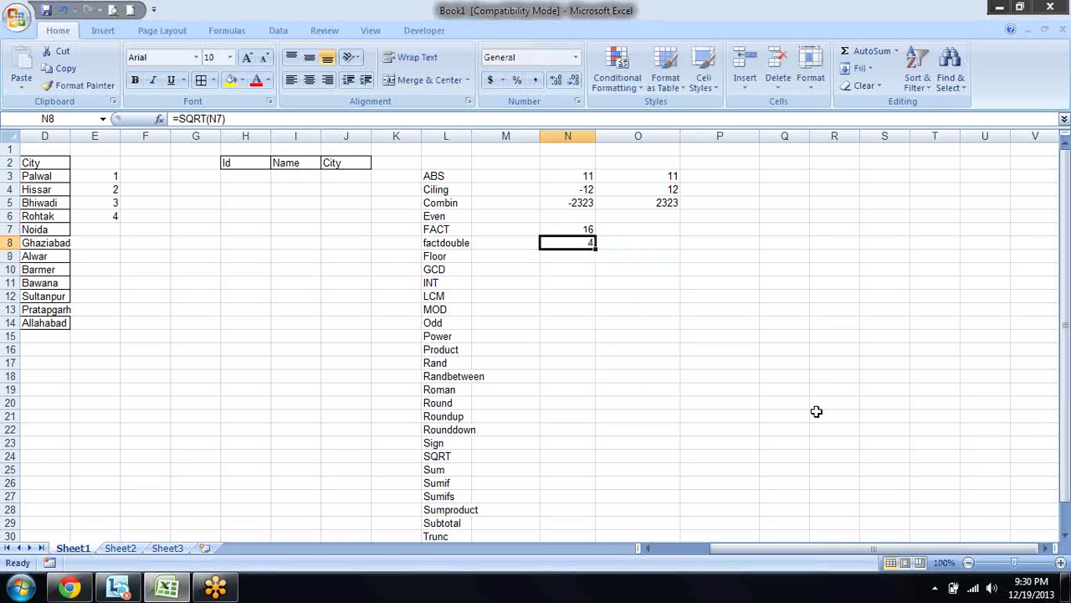
pyautogui.press('Delete')
pyautogui.press('Left')
pyautogui.press('Left')
pyautogui.press('Left')
pyautogui.press('Left')
pyautogui.press('Left')
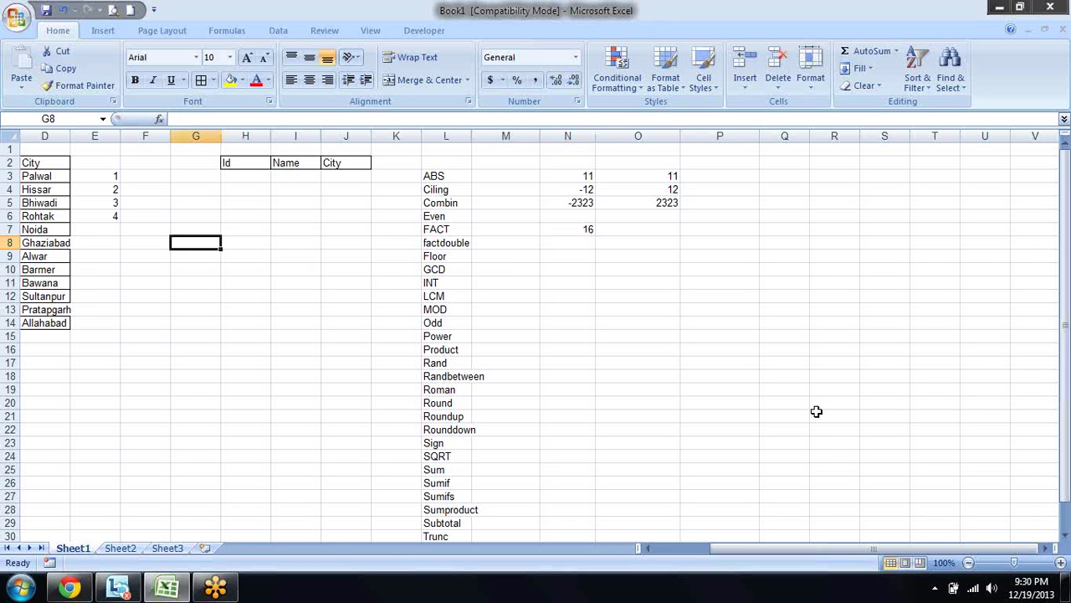
pyautogui.press('Left')
pyautogui.press('Left')
# Enter =SUM(E3:E6) in E7 to total the numbers 1–4 as 10.
pyautogui.press('Up')
pyautogui.write('=')
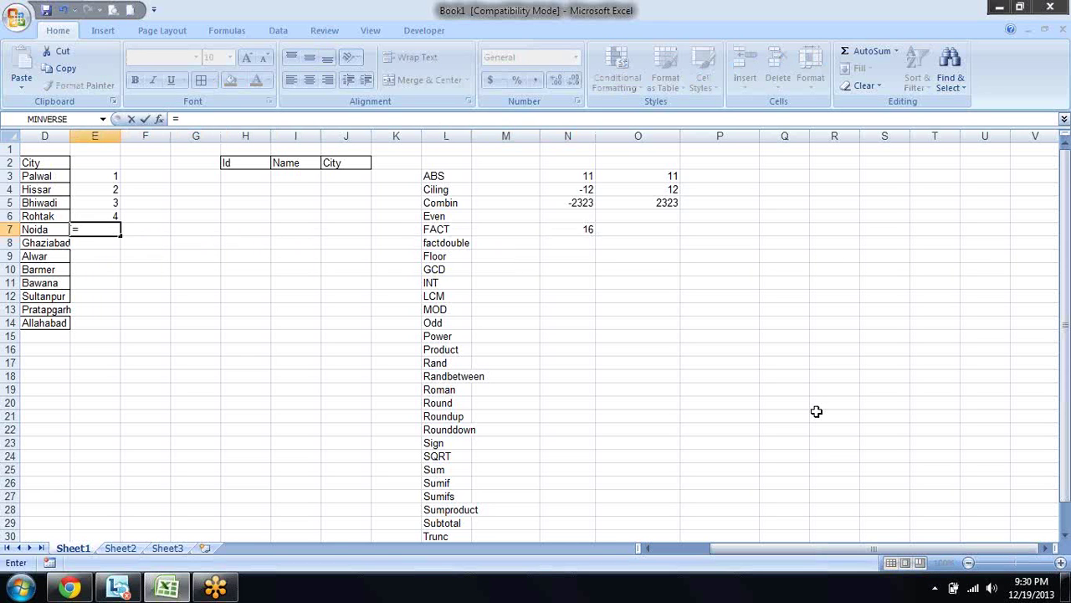
pyautogui.write('sum')
pyautogui.press('Tab')
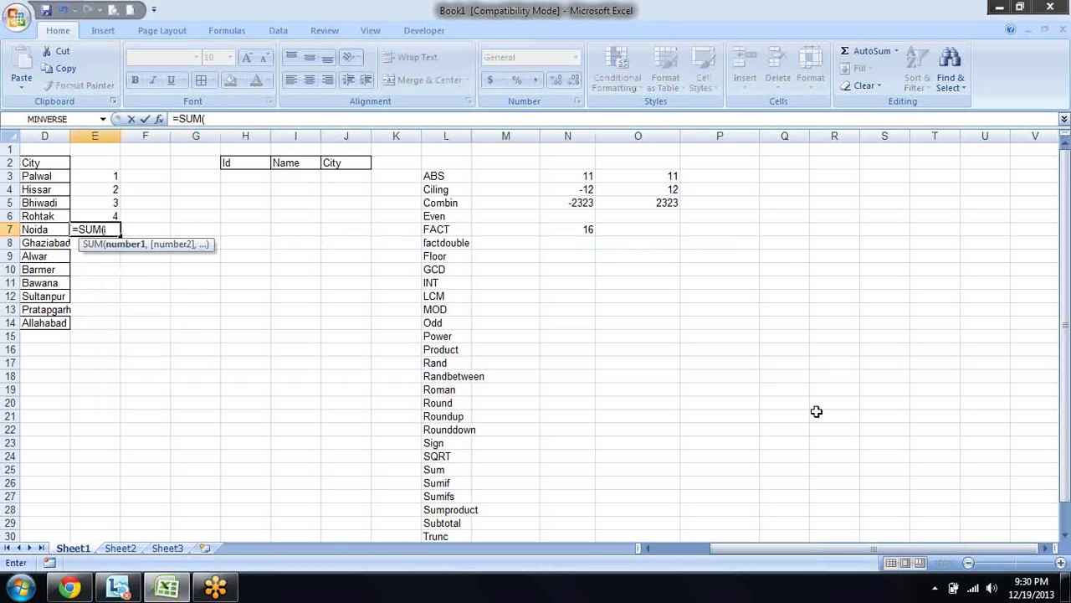
pyautogui.press('Up')
pyautogui.hotkey('shift', 'Up')
pyautogui.hotkey('shift', 'Up')
pyautogui.hotkey('shift', 'Up')
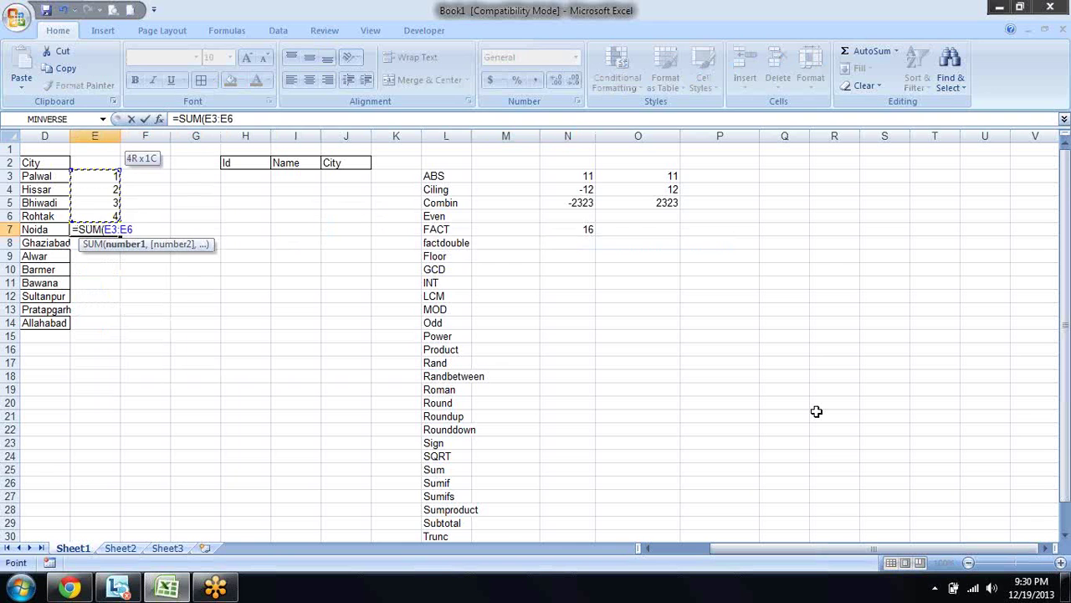
pyautogui.write(')')
pyautogui.press('Return')
pyautogui.press('Up')
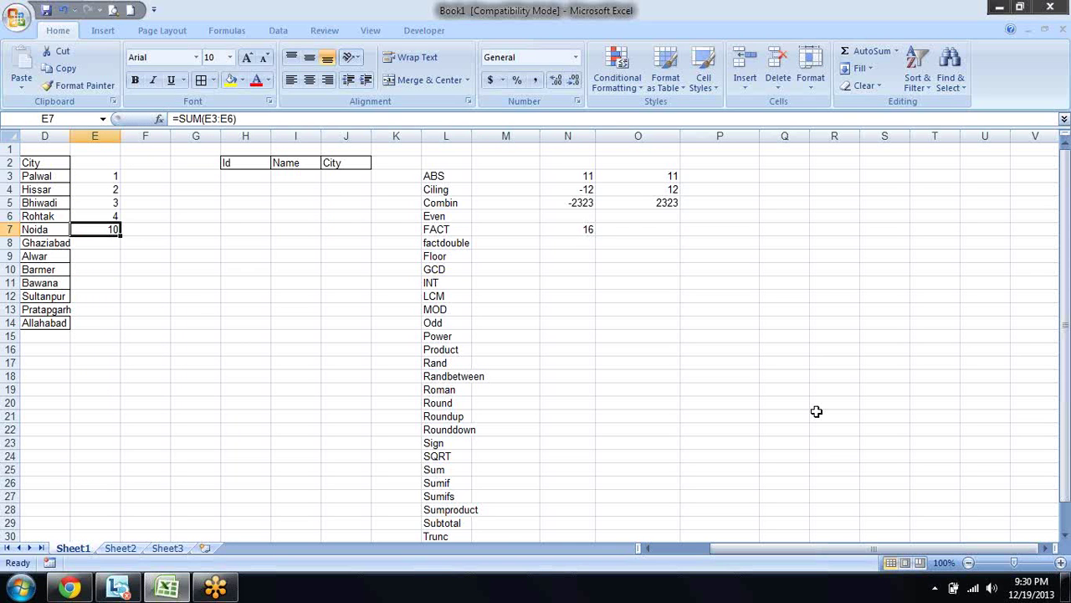
pyautogui.press('F2')
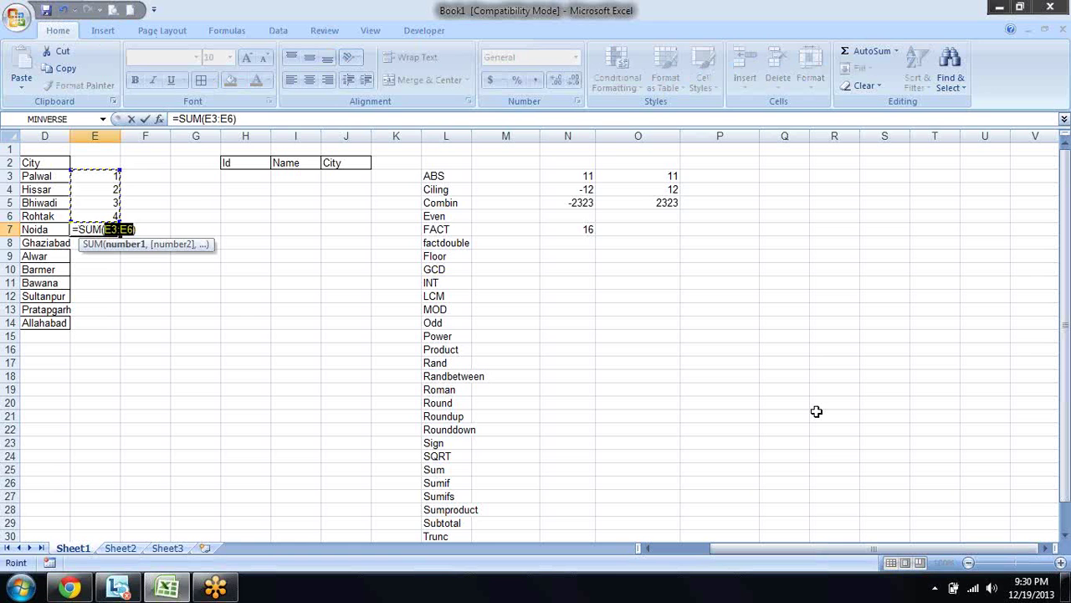
pyautogui.press('Return')
# Move back along row 8 to the Name/Id/City table columns.
pyautogui.press('Right')
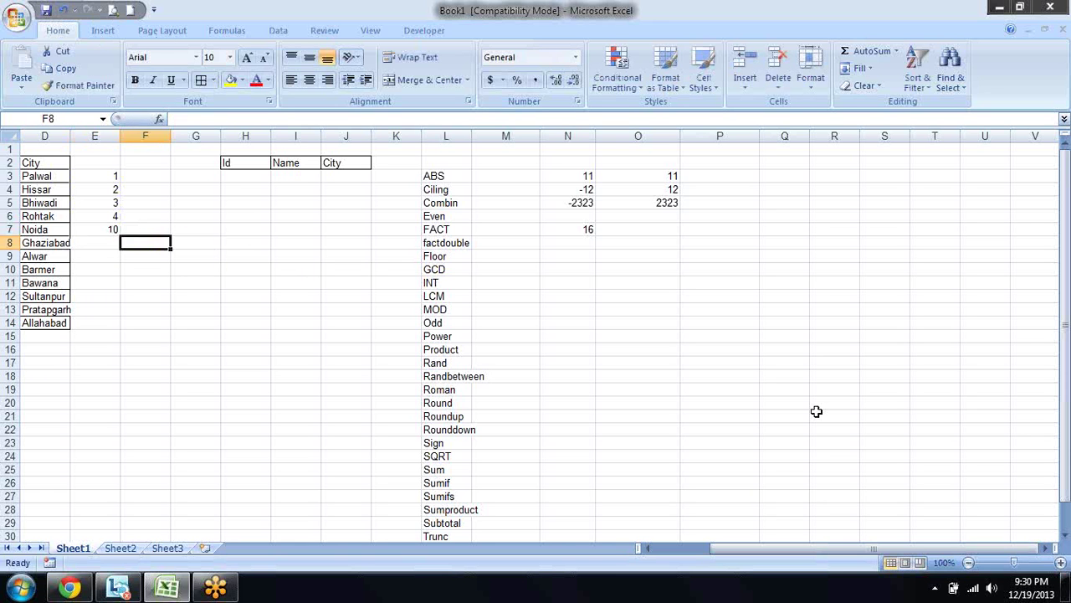
pyautogui.press('Right')
pyautogui.press('Right')
pyautogui.press('Right')
pyautogui.press('Right')
pyautogui.press('Right')
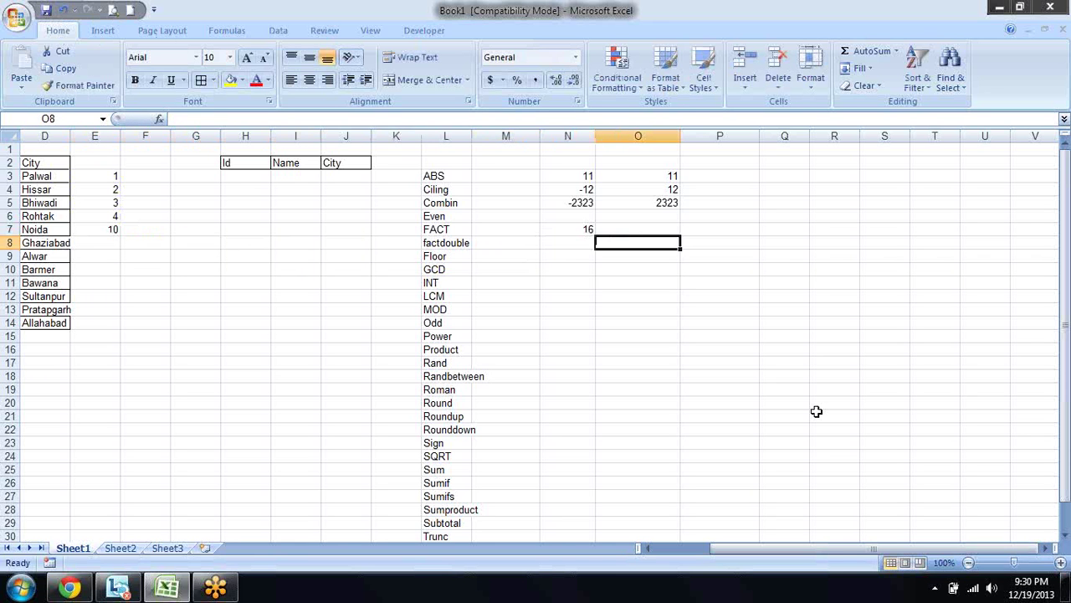
pyautogui.press('Left')
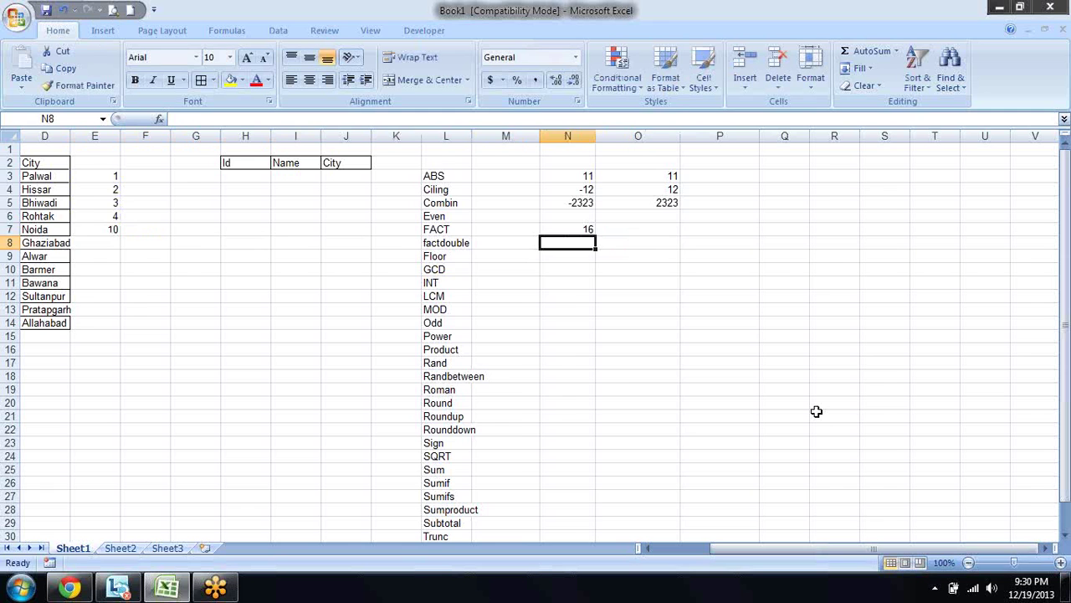
pyautogui.press('Left')
pyautogui.press('Home')
pyautogui.press('Right')
# Copy the cities and numbers in D3:E7, then cancel the pending copy.
pyautogui.press('Right')
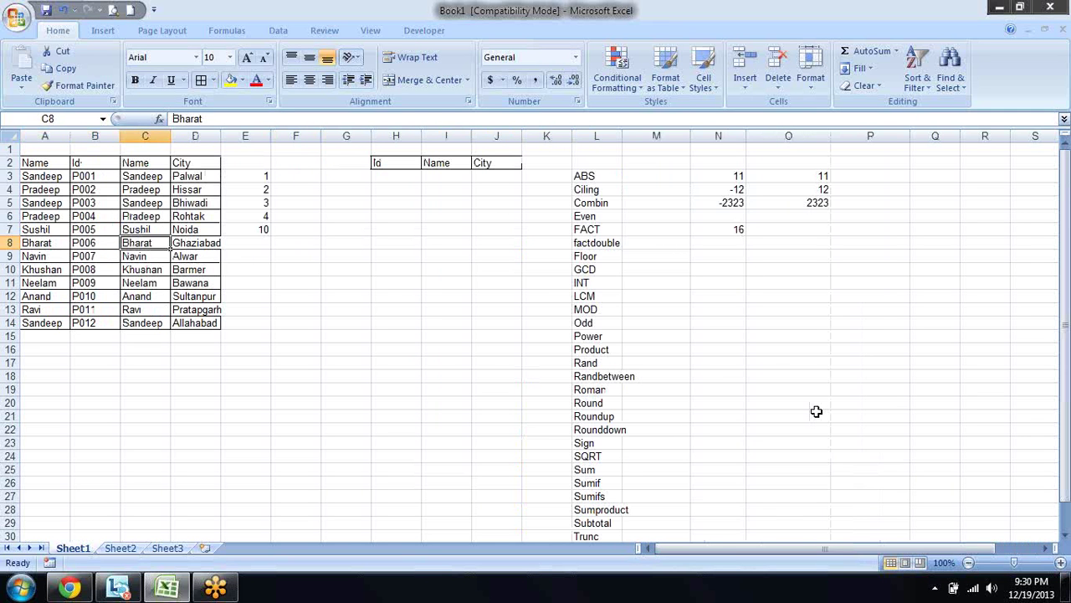
pyautogui.press('Right')
pyautogui.press('Up')
pyautogui.press('Up')
pyautogui.press('Up')
pyautogui.press('Up')
pyautogui.press('Up')
pyautogui.press('Left')
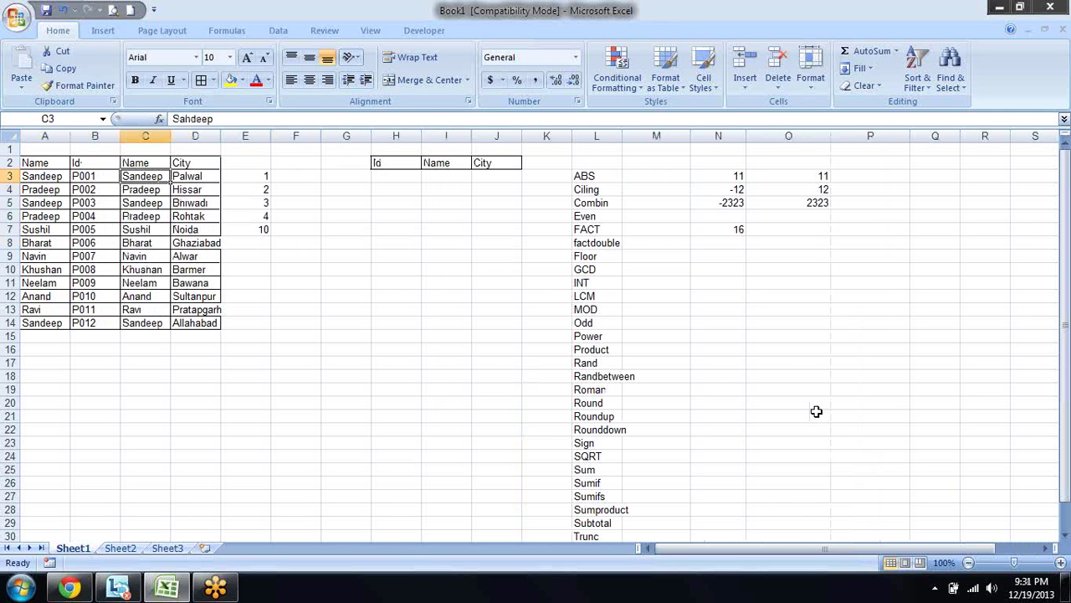
pyautogui.press('Right')
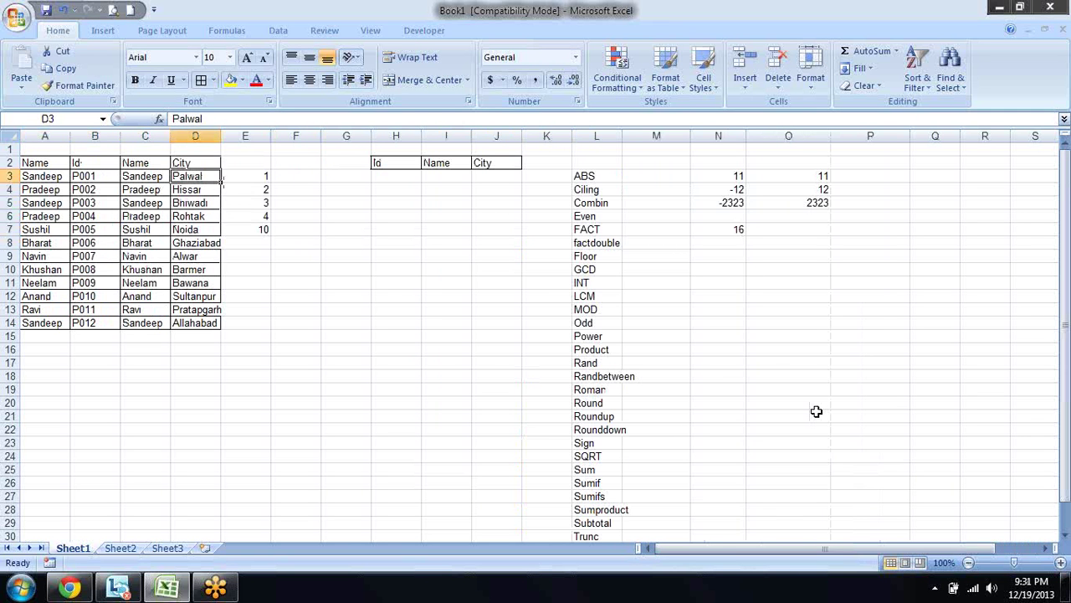
pyautogui.hotkey('shift', 'Right')
pyautogui.hotkey('shift', 'Down')
pyautogui.hotkey('shift', 'Down')
pyautogui.hotkey('shift', 'Down')
pyautogui.hotkey('shift', 'Down')
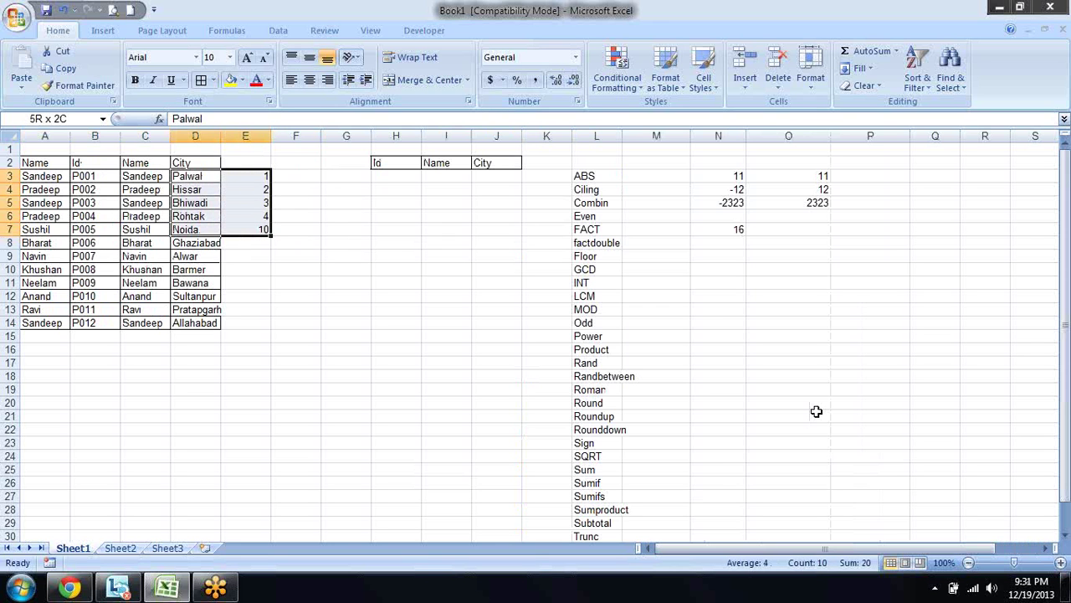
pyautogui.hotkey('ctrl', 'c')
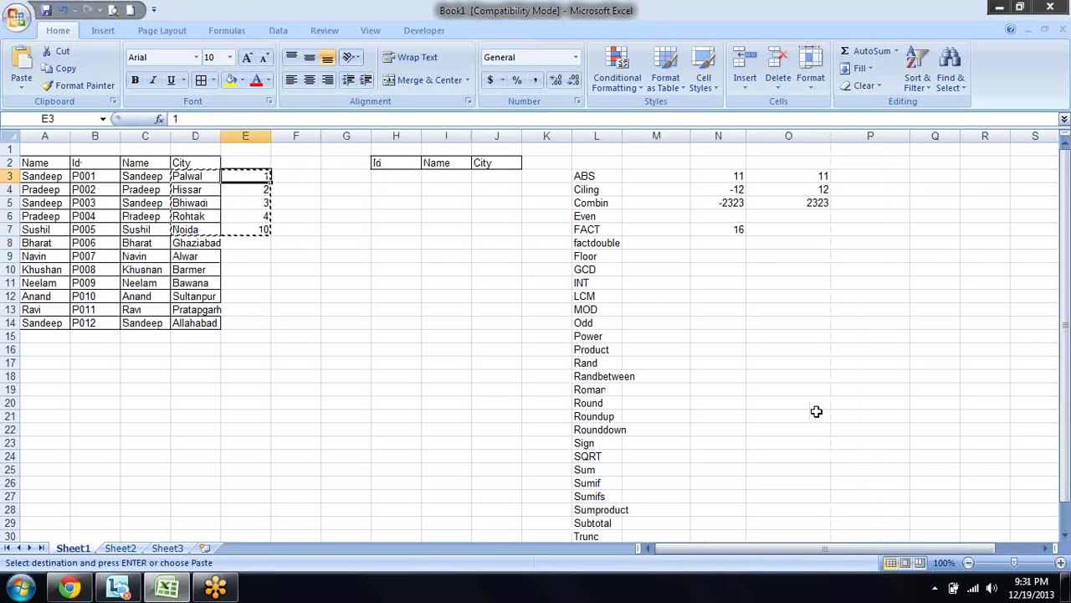
pyautogui.hotkey('ctrl', 'Right')
pyautogui.hotkey('ctrl', 'Right')
pyautogui.hotkey('ctrl', 'Right')
pyautogui.press('Right')
pyautogui.press('Right')
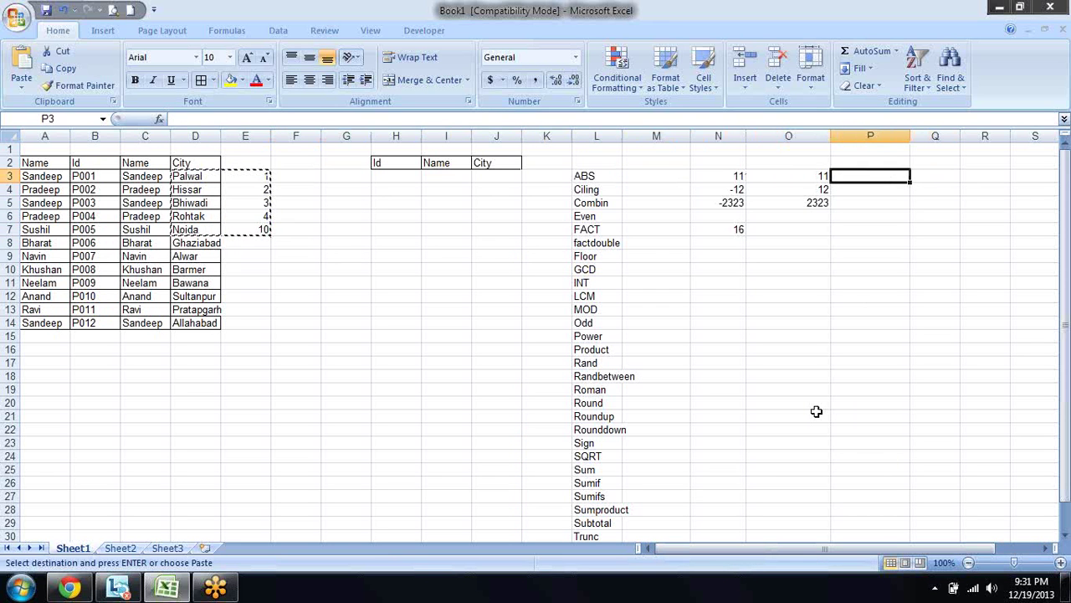
pyautogui.press('Down')
pyautogui.press('Down')
pyautogui.press('Escape')
# Delete the numbers 1–4 and total 10 from E3:E7.
pyautogui.press('Left')
pyautogui.press('Left')
pyautogui.press('Left')
pyautogui.press('Left')
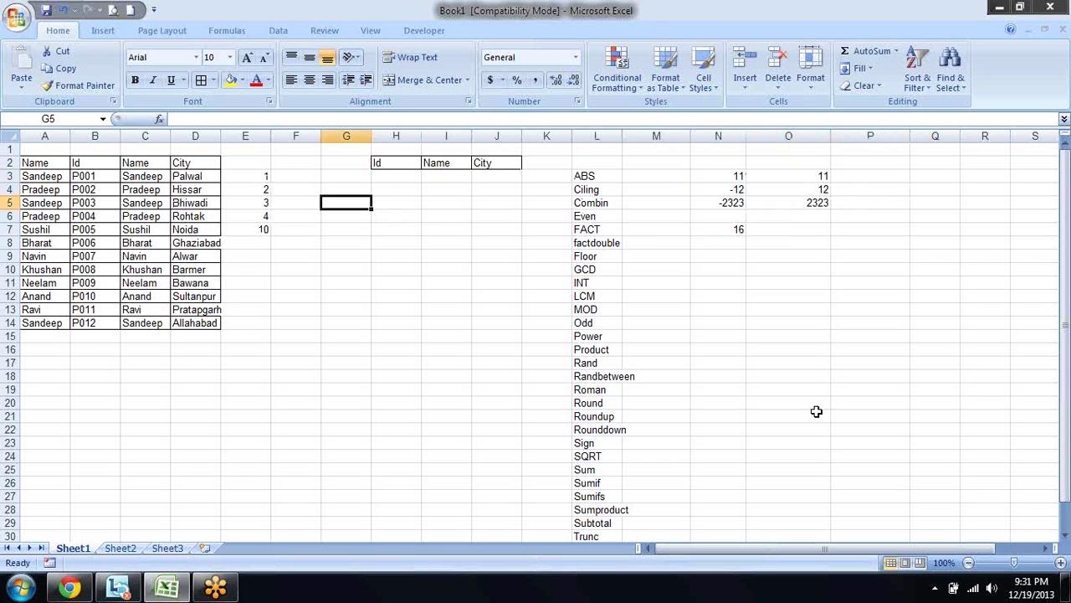
pyautogui.press('Left')
pyautogui.press('Left')
pyautogui.press('Up')
pyautogui.press('Up')
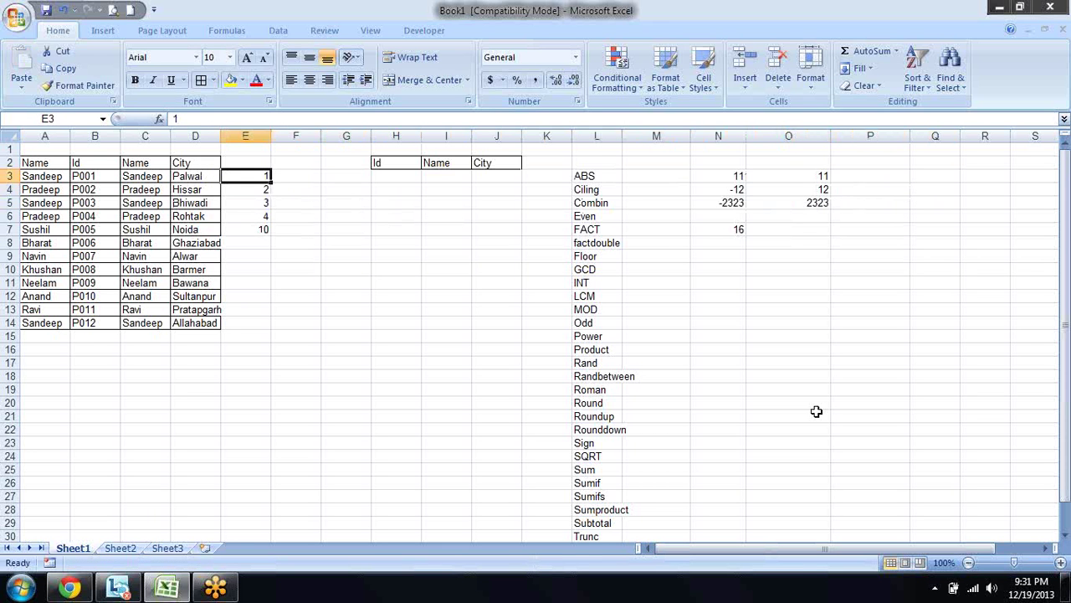
pyautogui.hotkey('ctrl', 'shift', 'Down')
pyautogui.press('Delete')
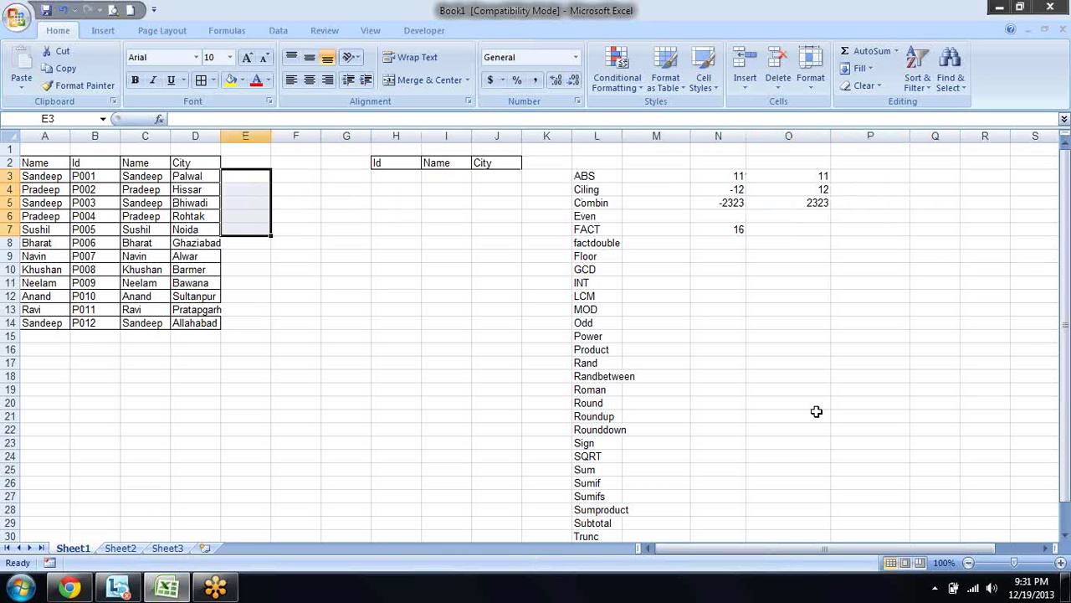
pyautogui.press('Up')
# Head E2 'Sales' and enter =RANDBETWEEN(10,90) in E3.
pyautogui.write('Sales')
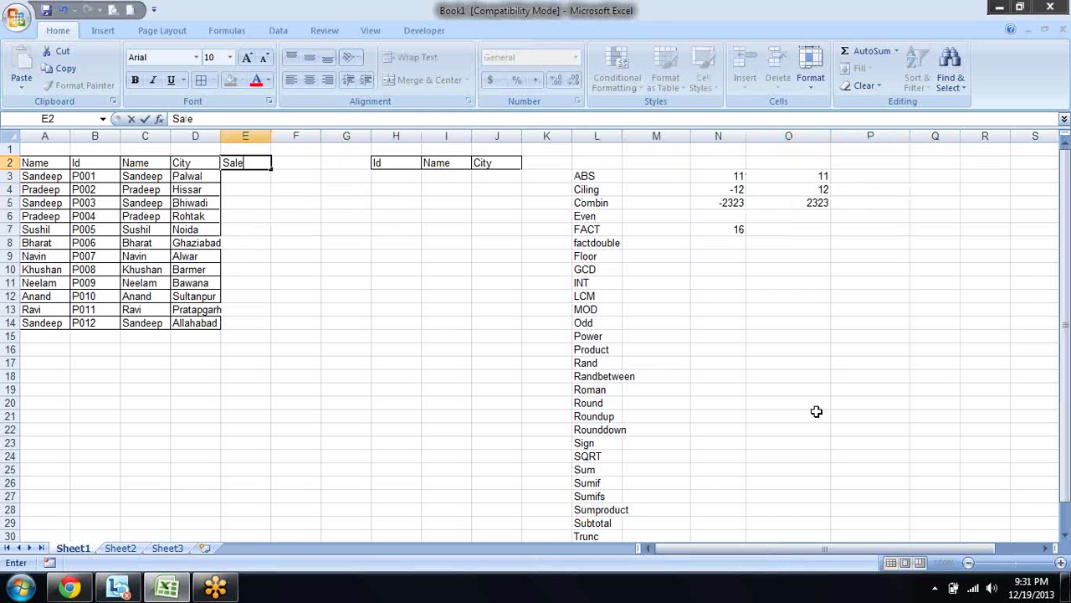
pyautogui.press('Return')
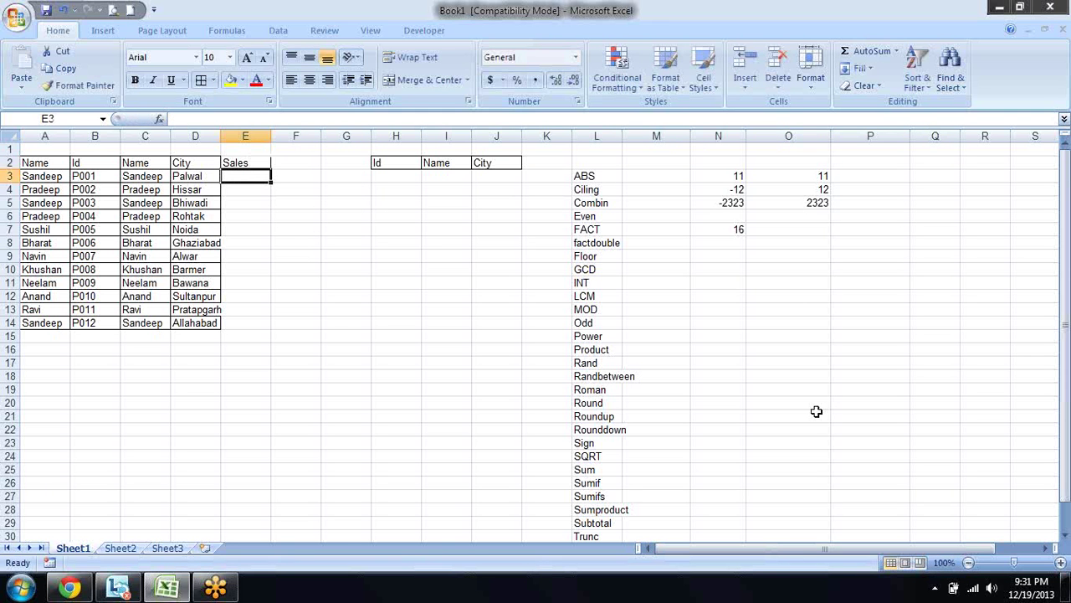
pyautogui.write('=ra')
pyautogui.press('Down')
pyautogui.press('Down')
pyautogui.press('Tab')
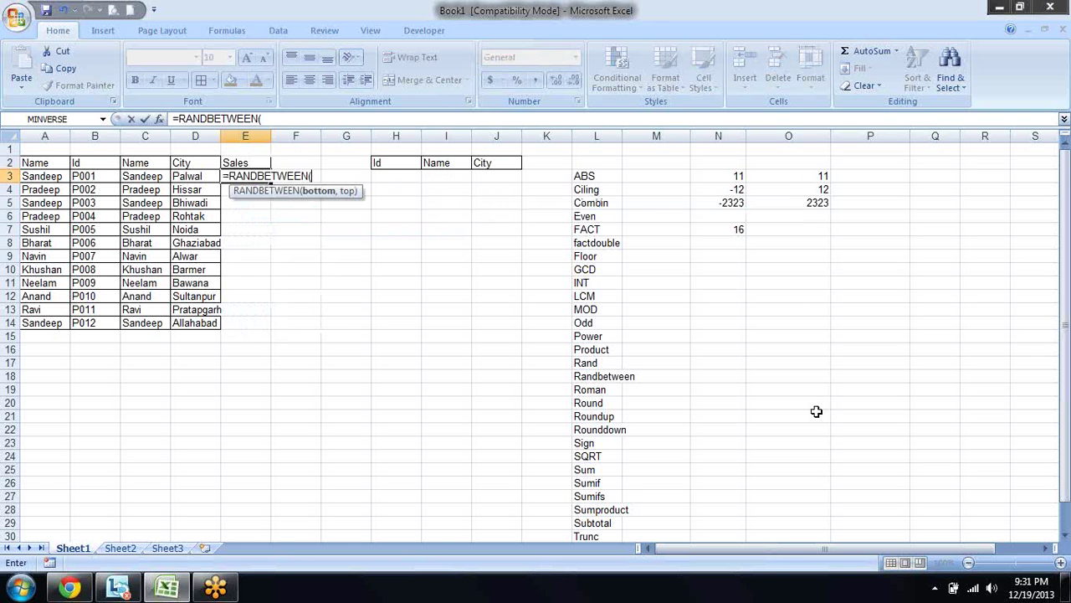
pyautogui.write('10,2')
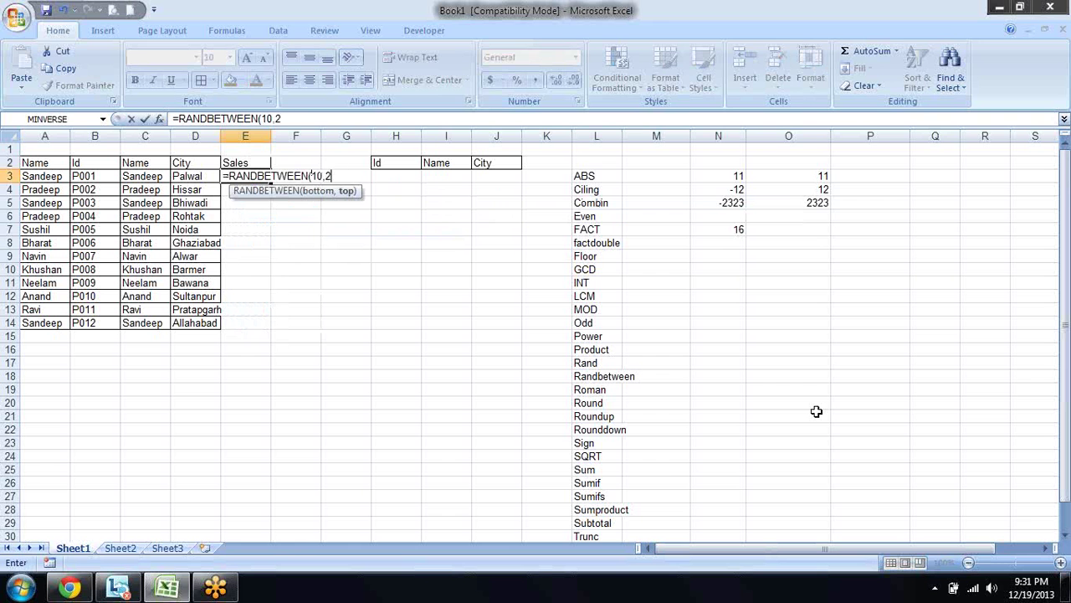
pyautogui.write('0')
pyautogui.press('BackSpace')
pyautogui.press('BackSpace')
pyautogui.write('90')
pyautogui.write(')')
pyautogui.press('Return')
# Copy the formula into E3:E14 and paste it back as fixed values.
pyautogui.press('Up')
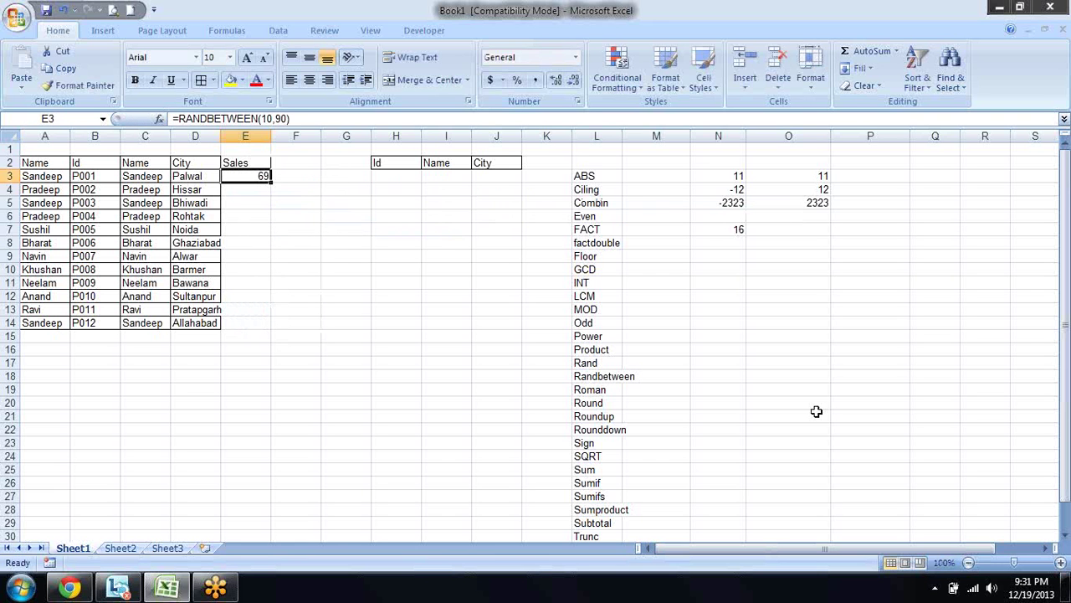
pyautogui.hotkey('ctrl', 'c')
pyautogui.press('Left')
pyautogui.hotkey('ctrl', 'Down')
pyautogui.press('Right')
pyautogui.hotkey('ctrl', 'shift', 'Up')
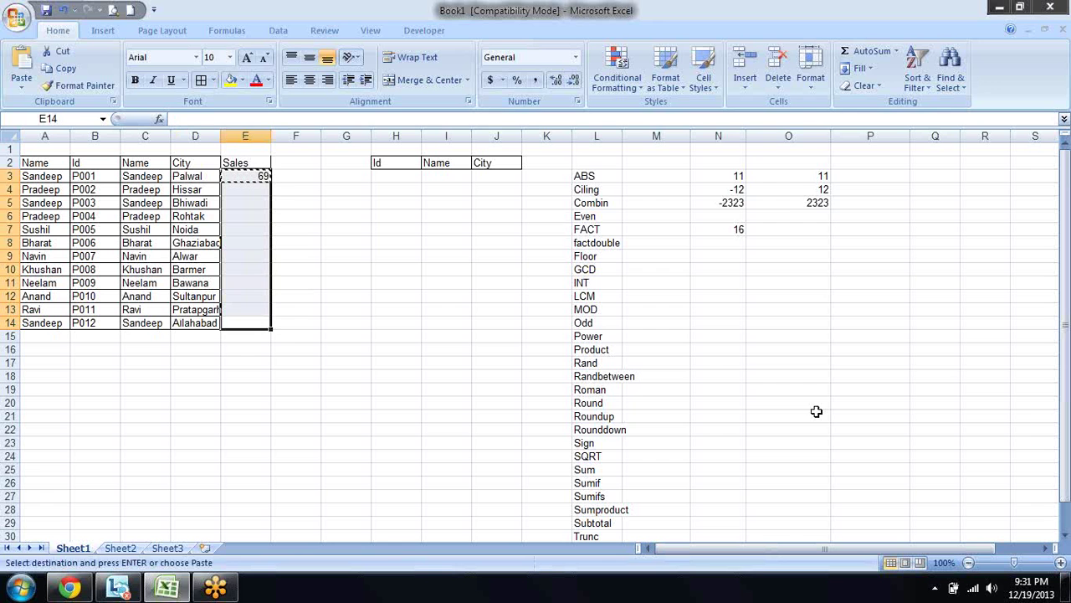
pyautogui.hotkey('ctrl', 'v')
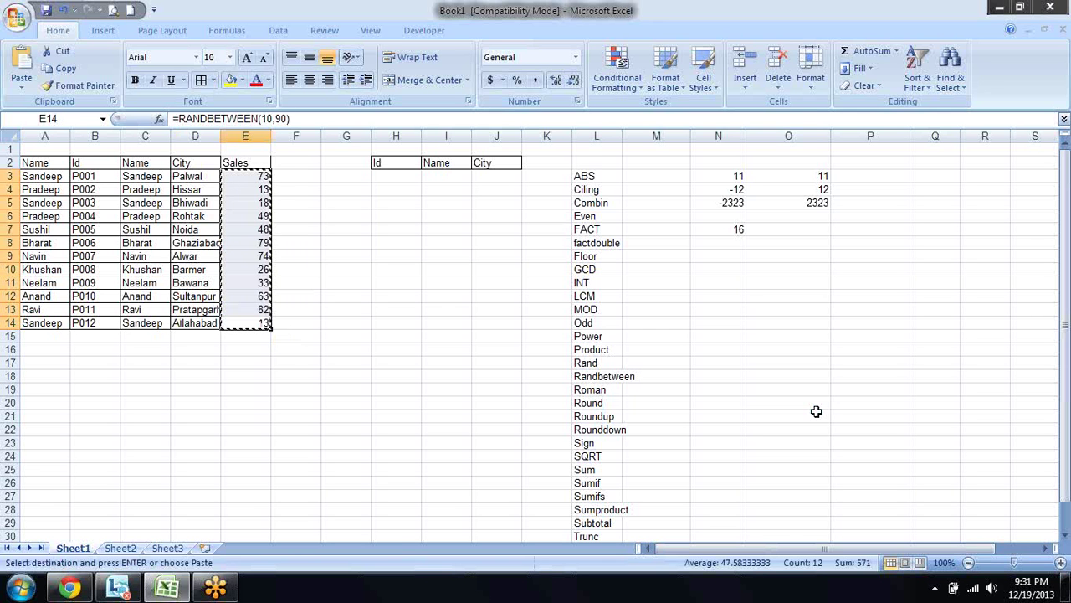
pyautogui.hotkey('ctrl', 'alt', 'v')
pyautogui.press('v')
pyautogui.press('Return')
# Apply All Borders to the Sales column E2:E14.
pyautogui.press('Escape')
pyautogui.press('Up')
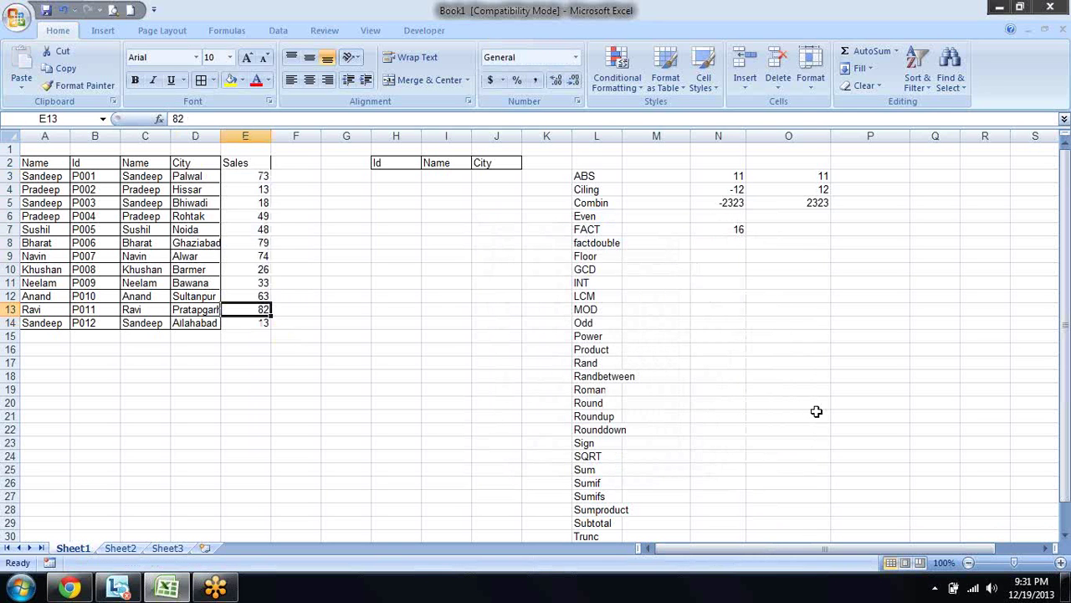
pyautogui.hotkey('ctrl', 'Up')
pyautogui.hotkey('ctrl', 'shift', 'Down')
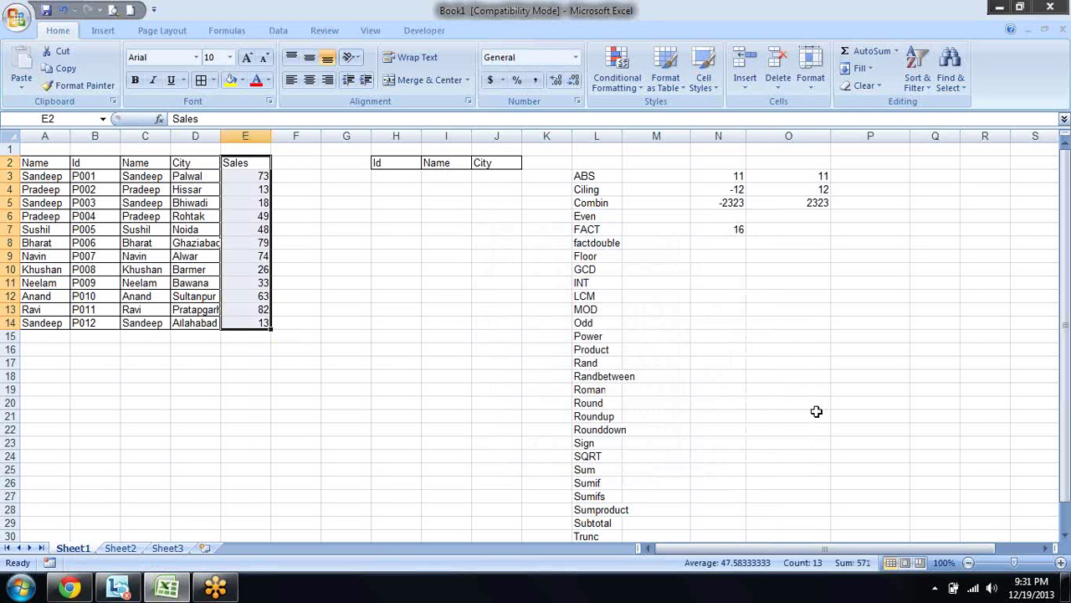
pyautogui.hotkey('alt', 'h')
pyautogui.press('b')
pyautogui.press('a')
pyautogui.press('Down')
pyautogui.press('Down')
pyautogui.press('Down')
pyautogui.press('Down')
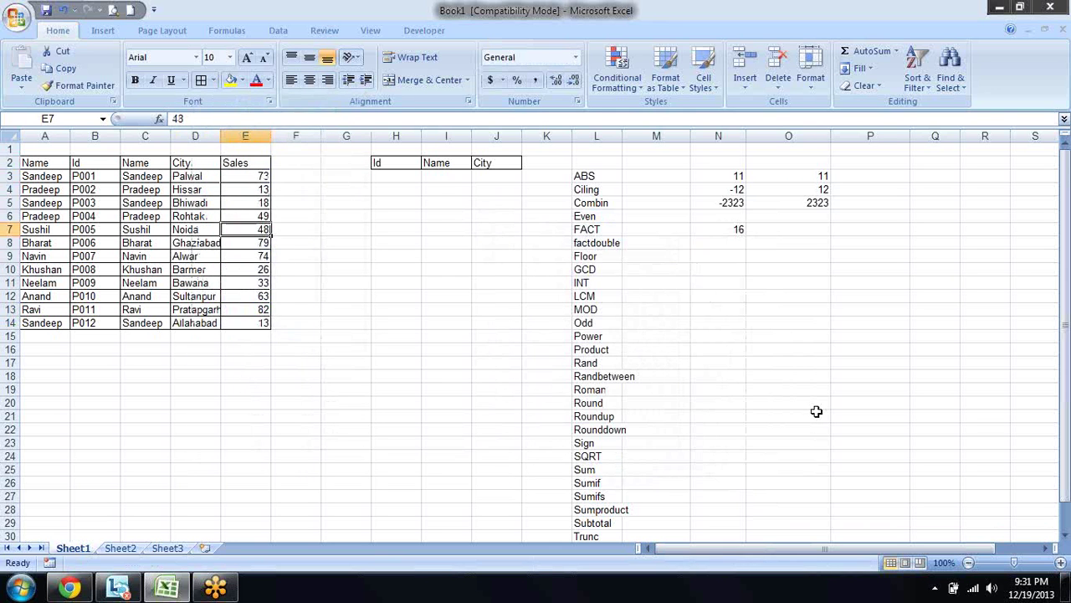
pyautogui.hotkey('ctrl', 'Down')
pyautogui.press('Down')
pyautogui.press('Down')
pyautogui.press('Left')
pyautogui.press('Left')
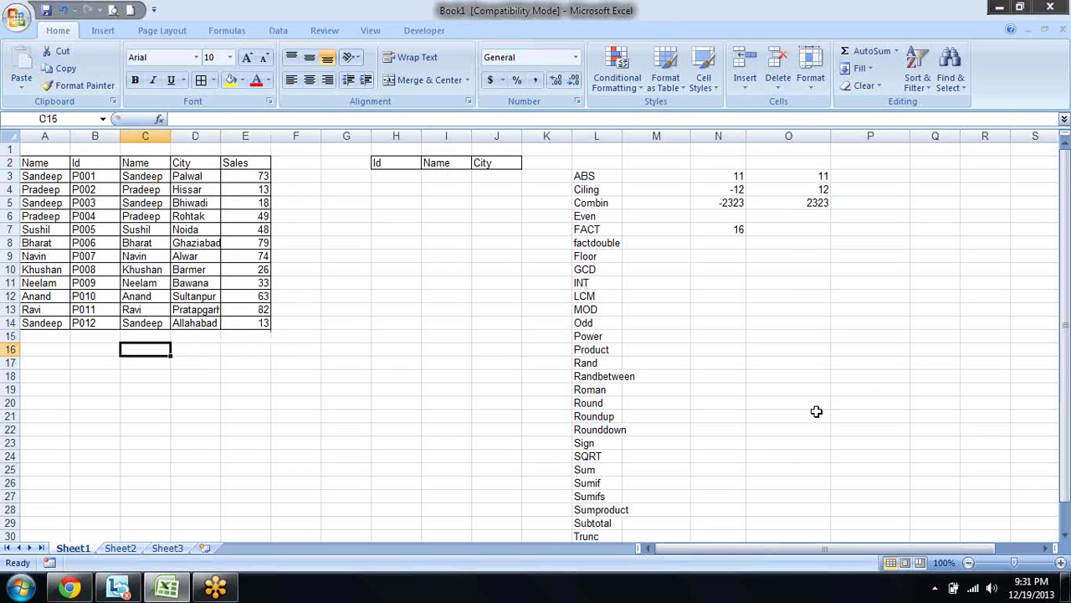
pyautogui.press('Right')
pyautogui.press('Down')
pyautogui.press('Left')
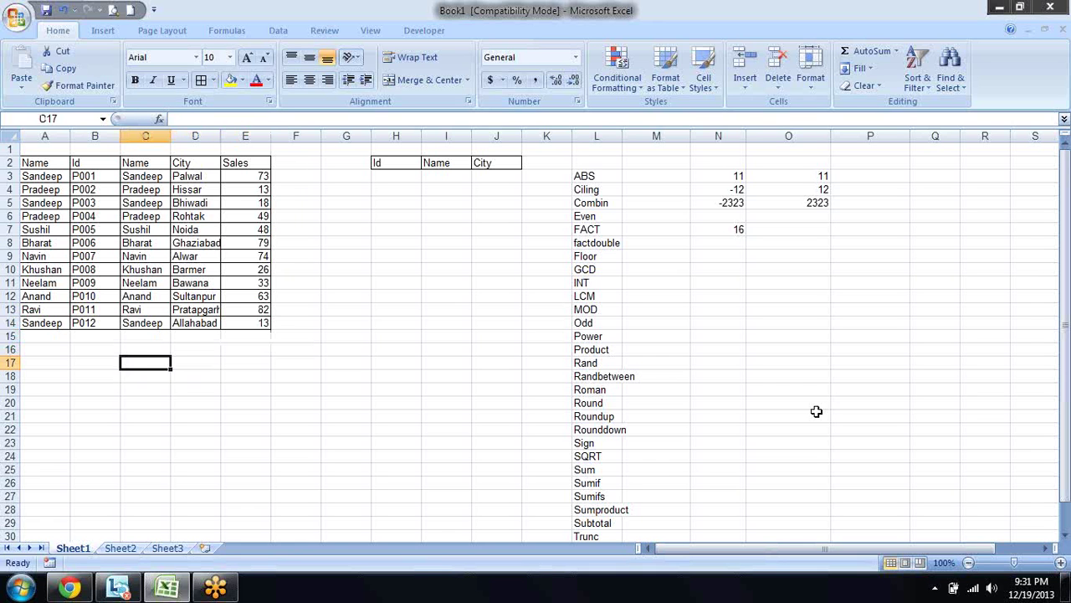
# Enter Sandeep as the lookup name in C17.
pyautogui.write('Sand')
pyautogui.press('BackSpace')
pyautogui.press('BackSpace')
pyautogui.press('BackSpace')
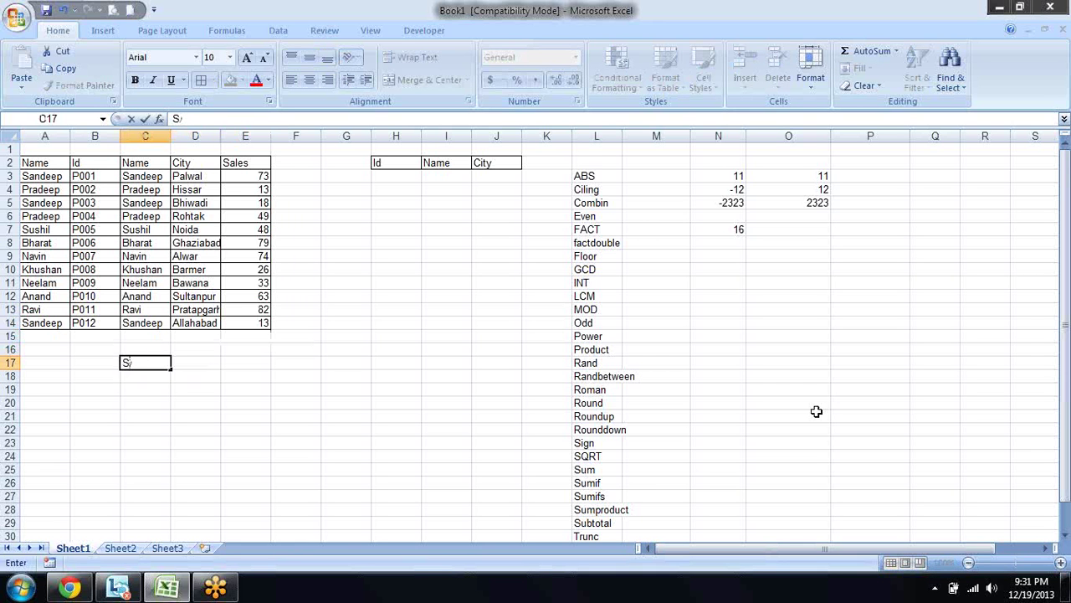
pyautogui.write('andeep')
pyautogui.press('Tab')
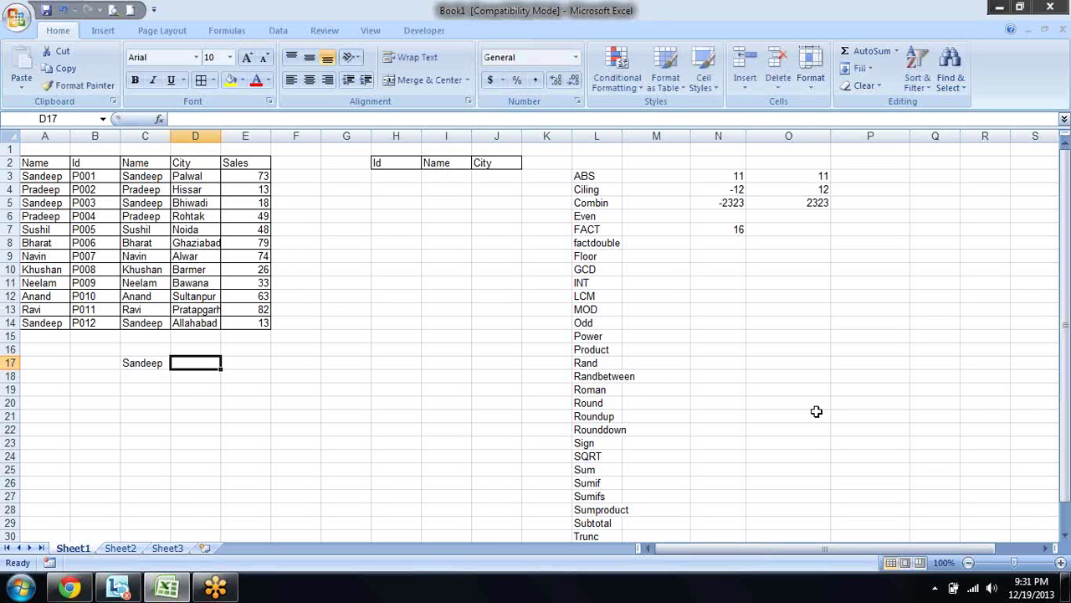
pyautogui.moveTo(254, 162); pyautogui.dragTo(270, 269)
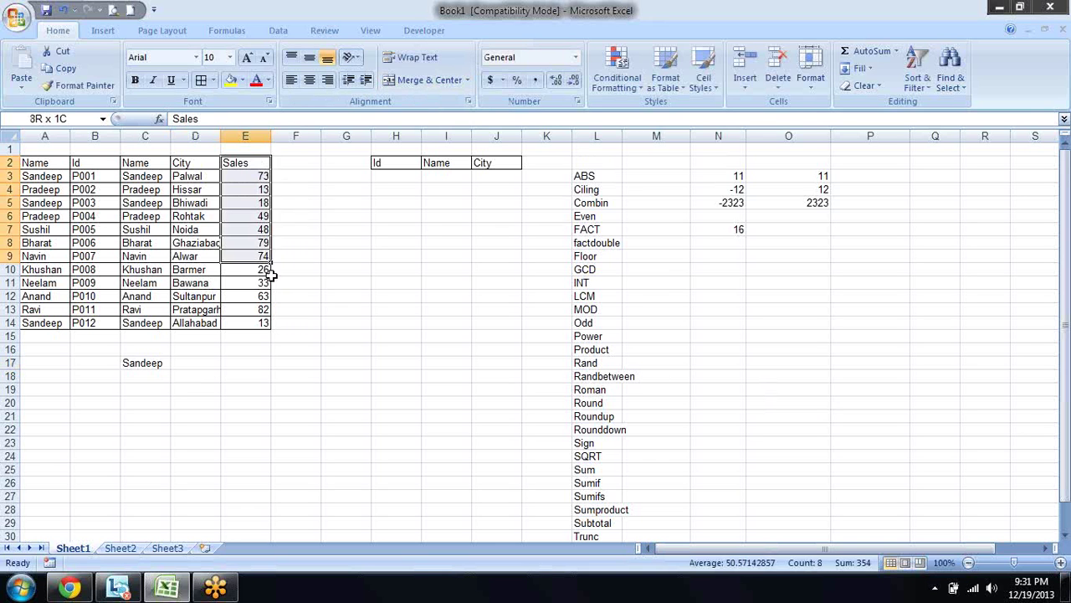
pyautogui.click(325, 337)
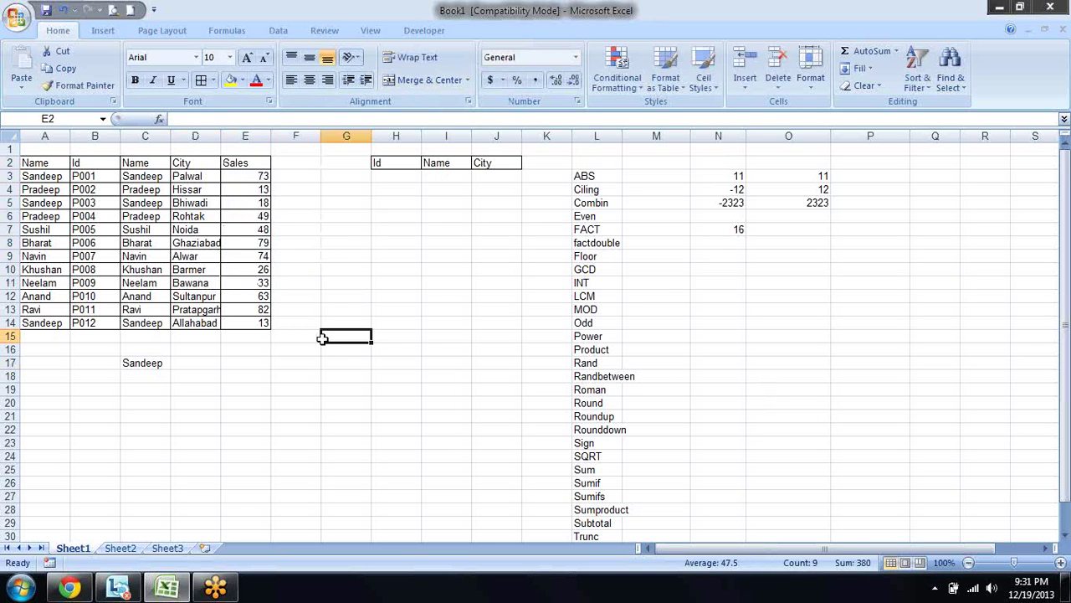
# Enter =SUMIF(C3:C14,C17,E3:E14) in D17 to total Sandeep's sales.
pyautogui.click(201, 361)
pyautogui.write('=')
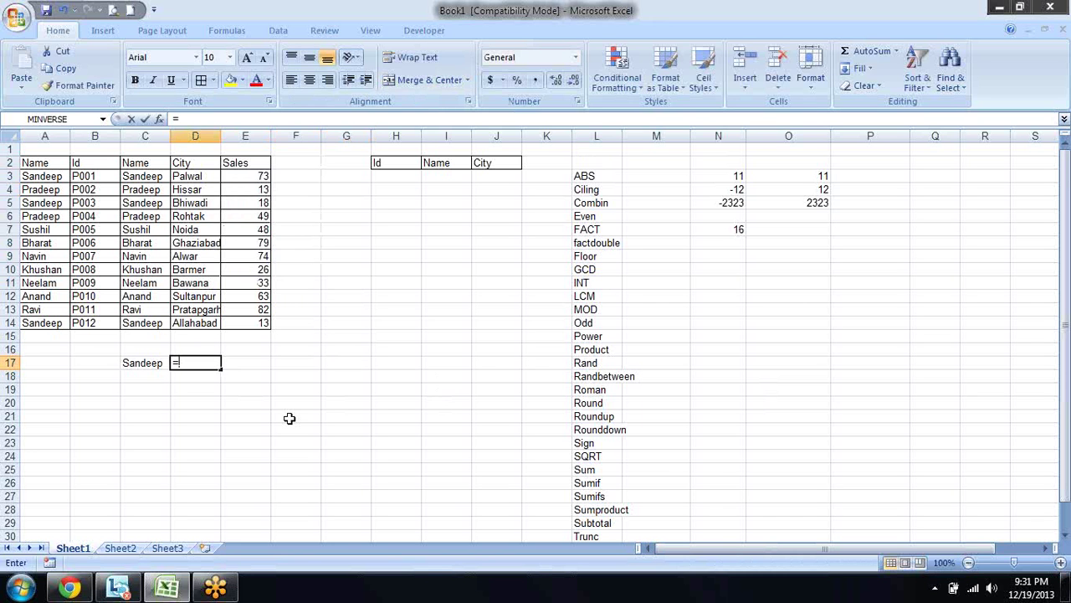
pyautogui.write('su')
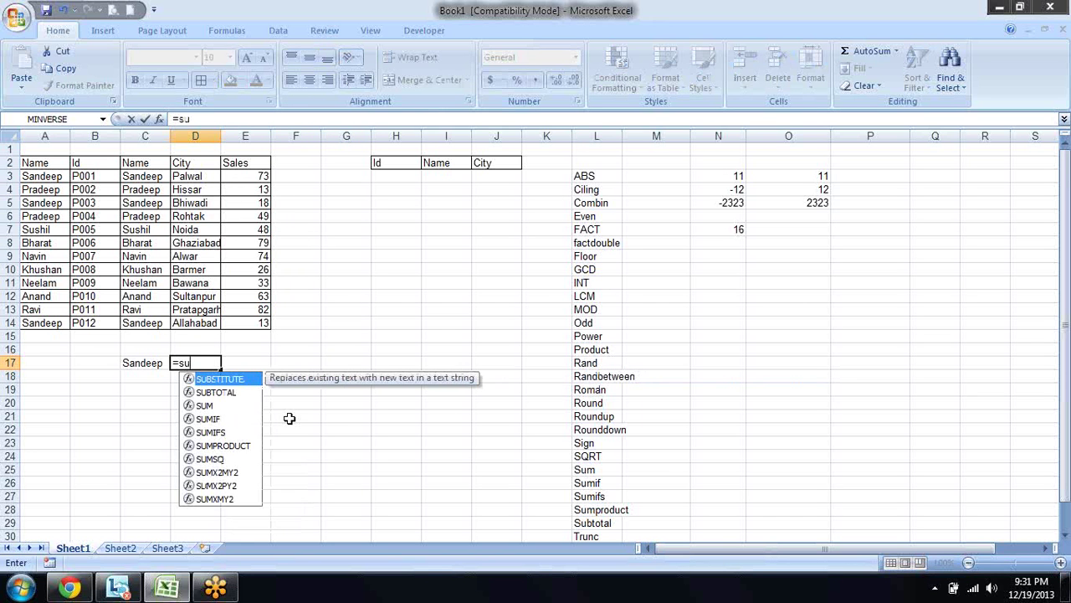
pyautogui.write('m')
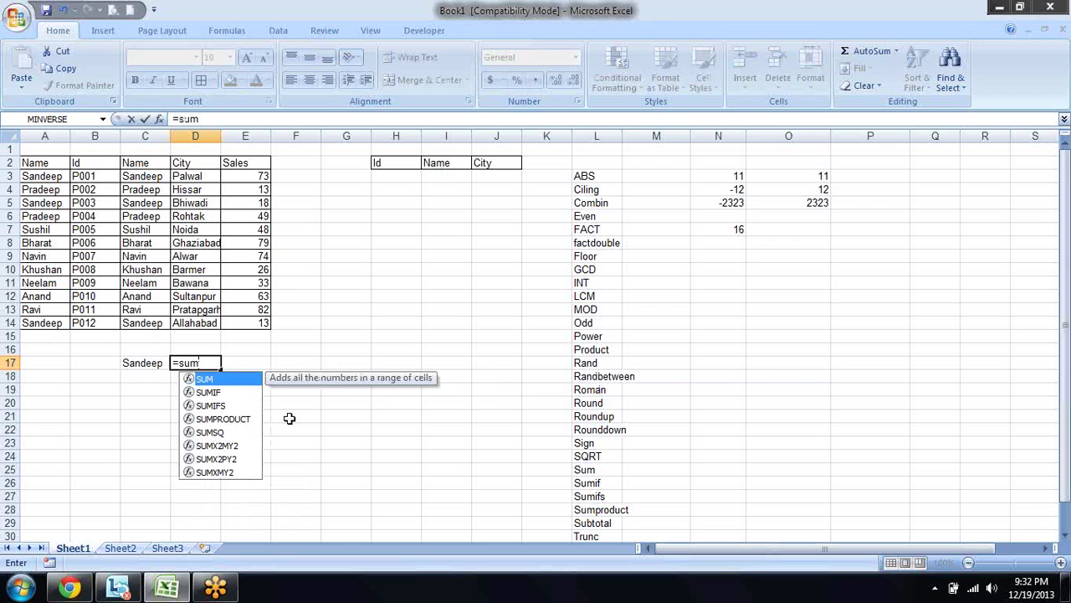
pyautogui.press('Down')
pyautogui.press('Tab')
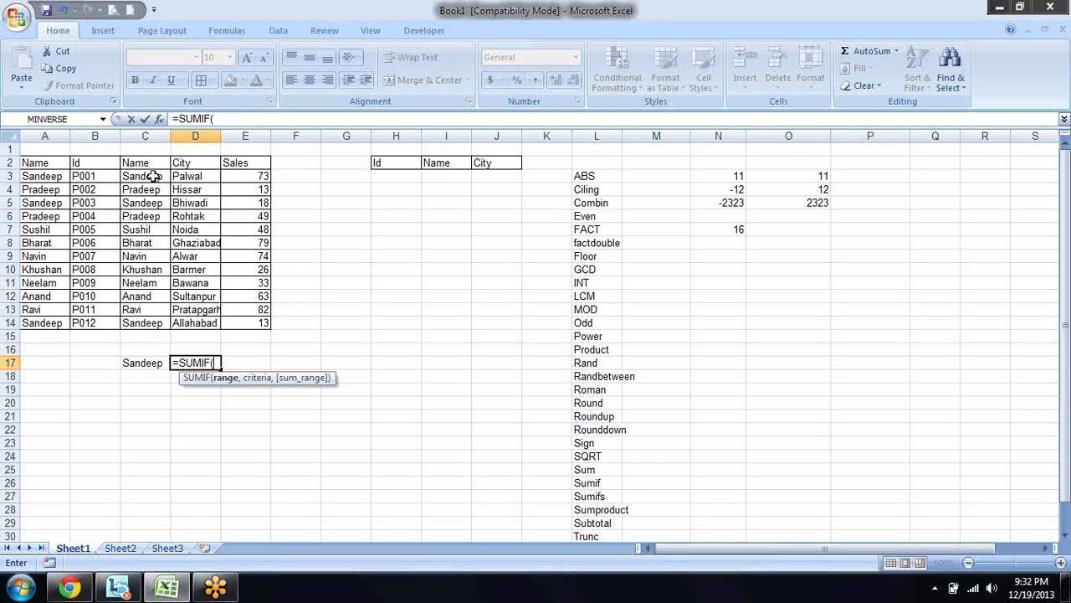
pyautogui.moveTo(154, 176); pyautogui.dragTo(152, 326)
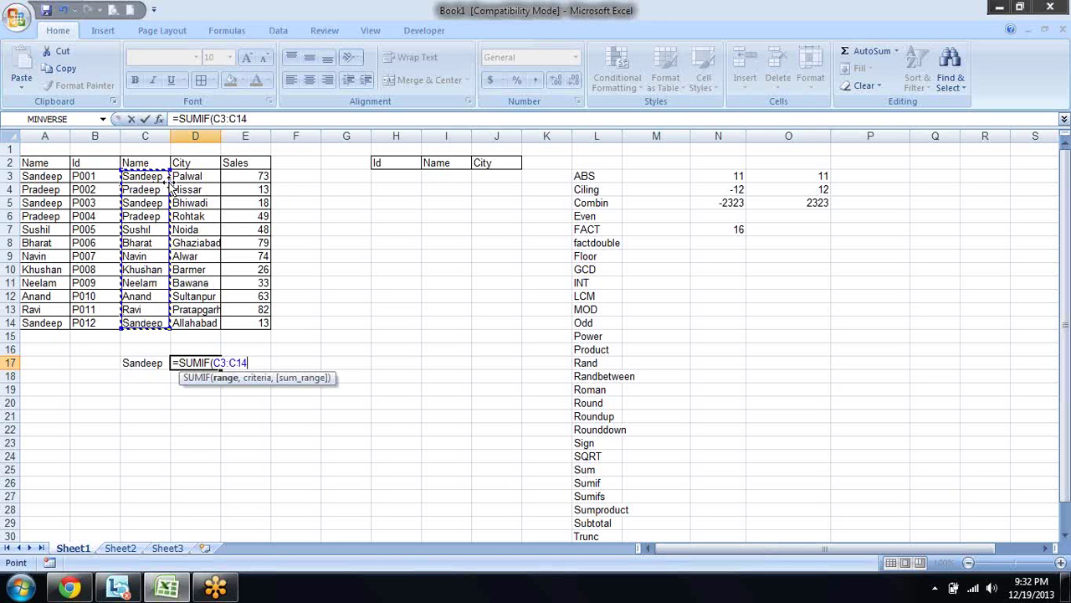
pyautogui.write(',')
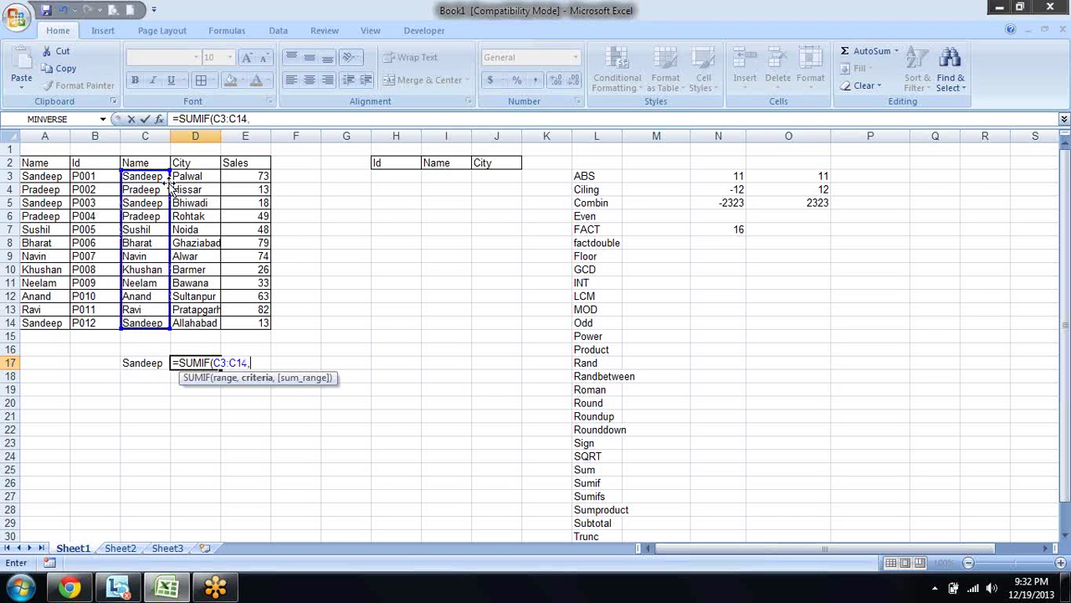
pyautogui.click(157, 366)
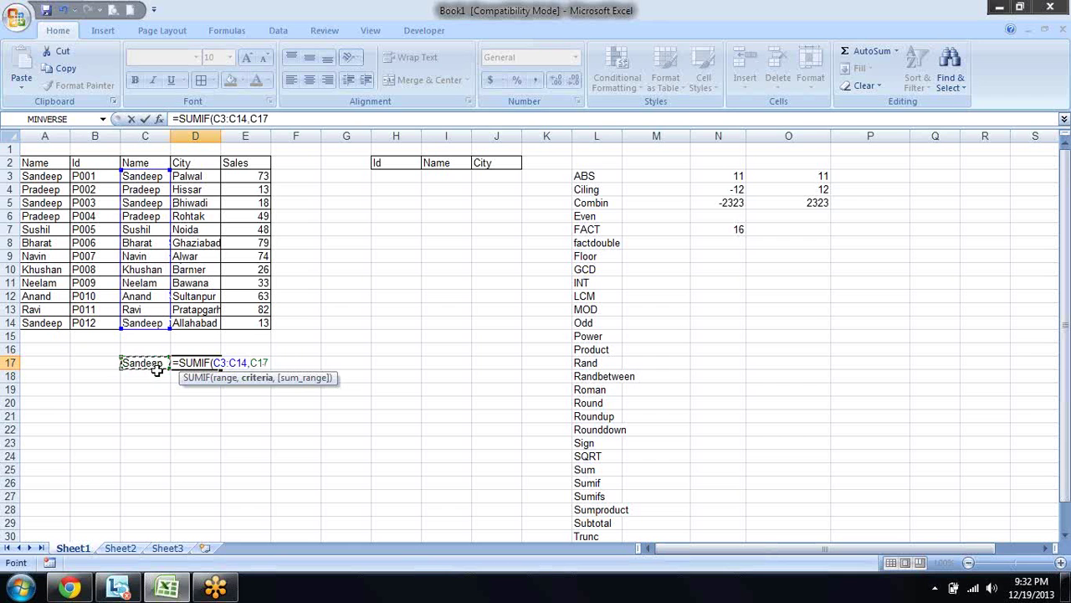
pyautogui.write(',')
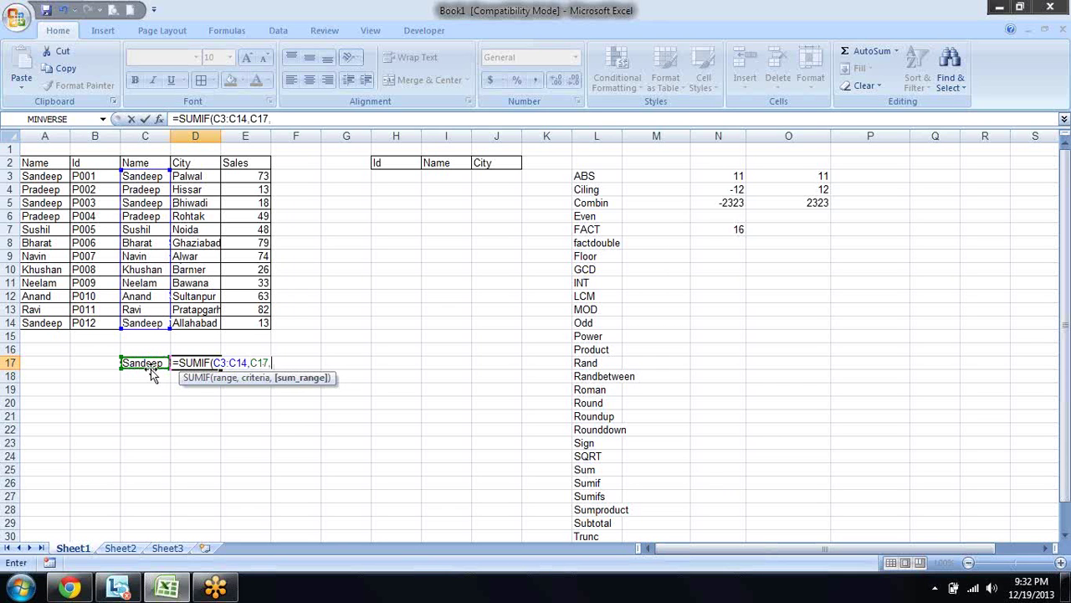
pyautogui.moveTo(253, 176); pyautogui.dragTo(253, 323)
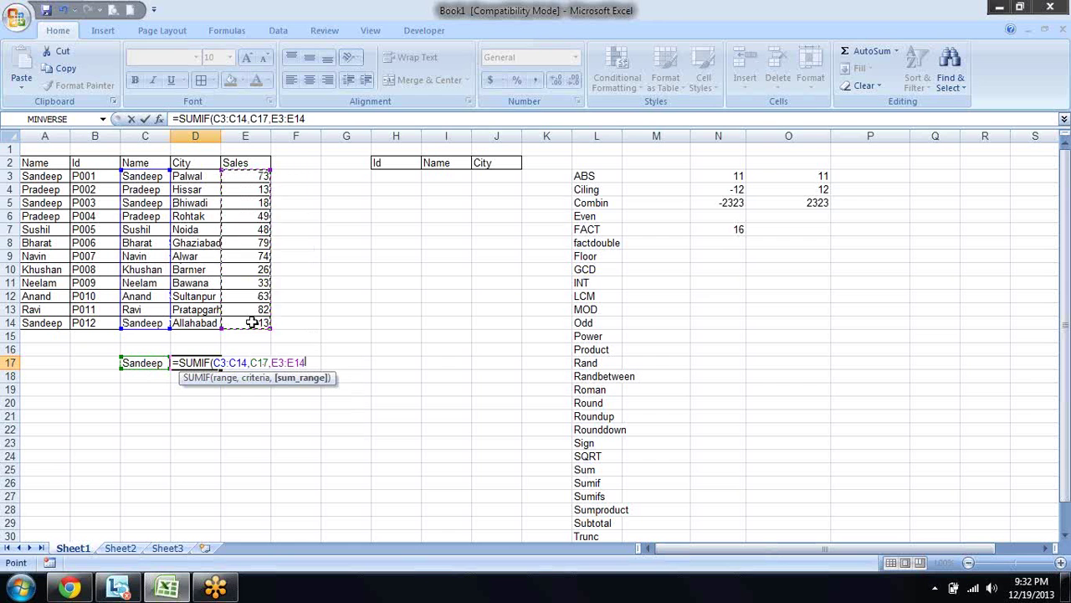
pyautogui.write(')')
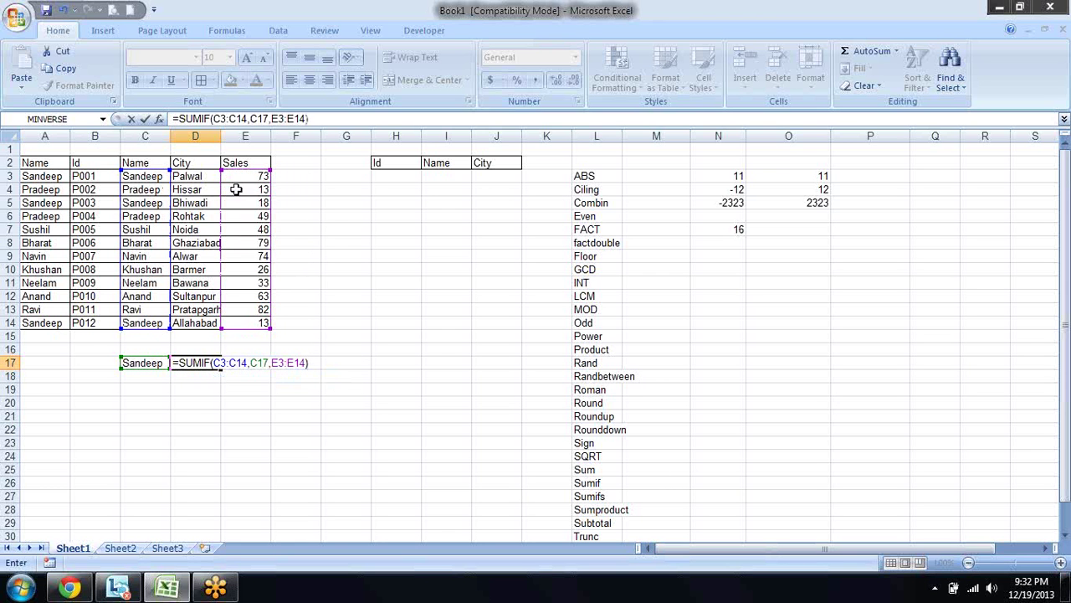
pyautogui.press('Return')
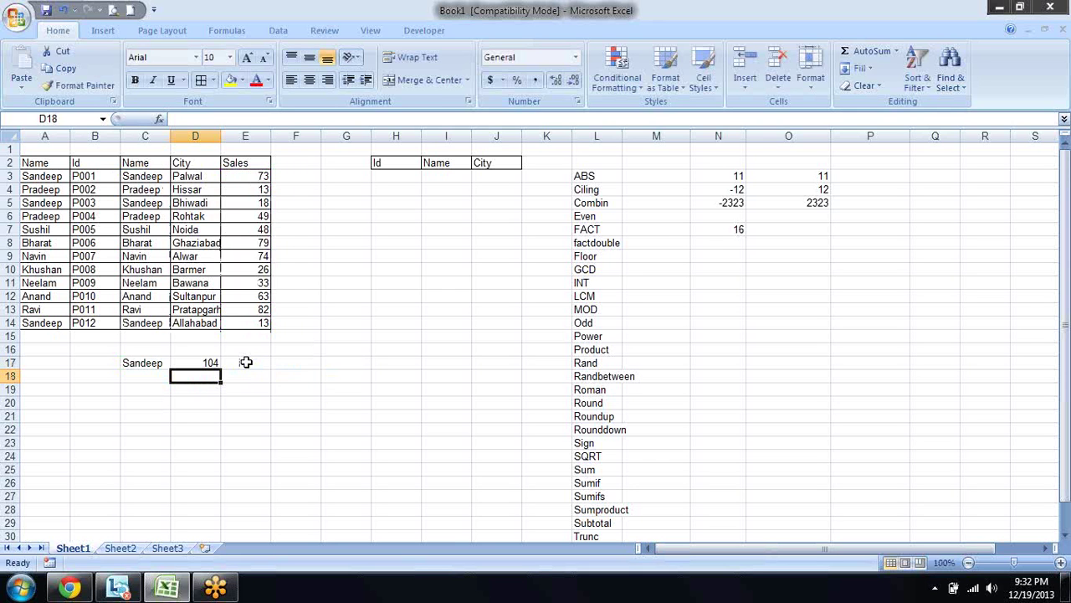
# Verify the 104 result against Sandeep's sales in E3, E5 and E14, and review D17's formula.
pyautogui.click(260, 176)
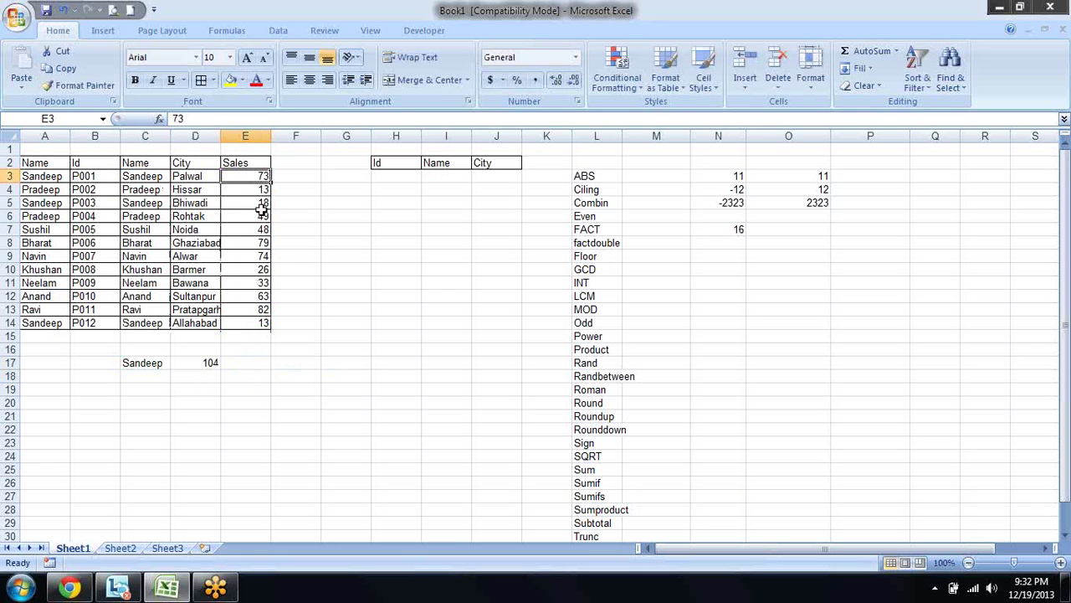
pyautogui.moveTo(262, 205); pyautogui.dragTo(259, 203)
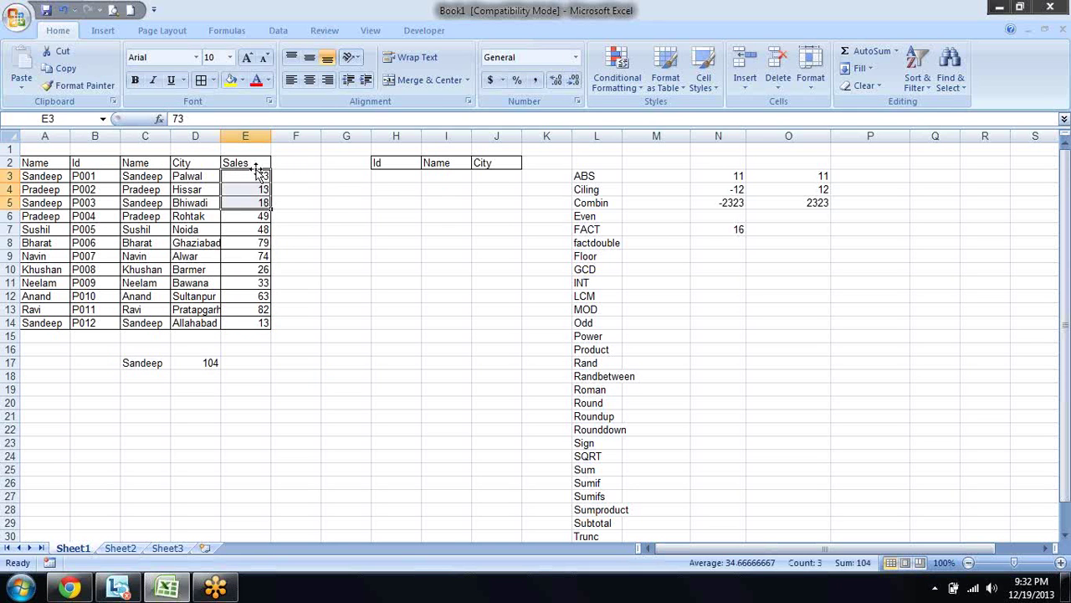
pyautogui.click(256, 175)
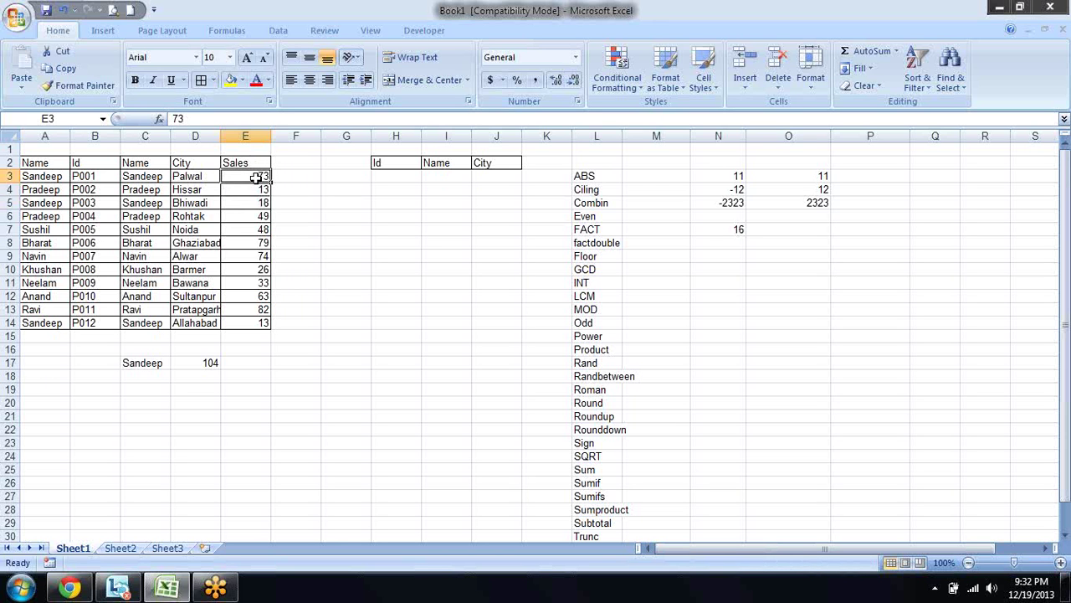
pyautogui.keyDown('ctrl'); pyautogui.click(266, 204); pyautogui.keyUp('ctrl')
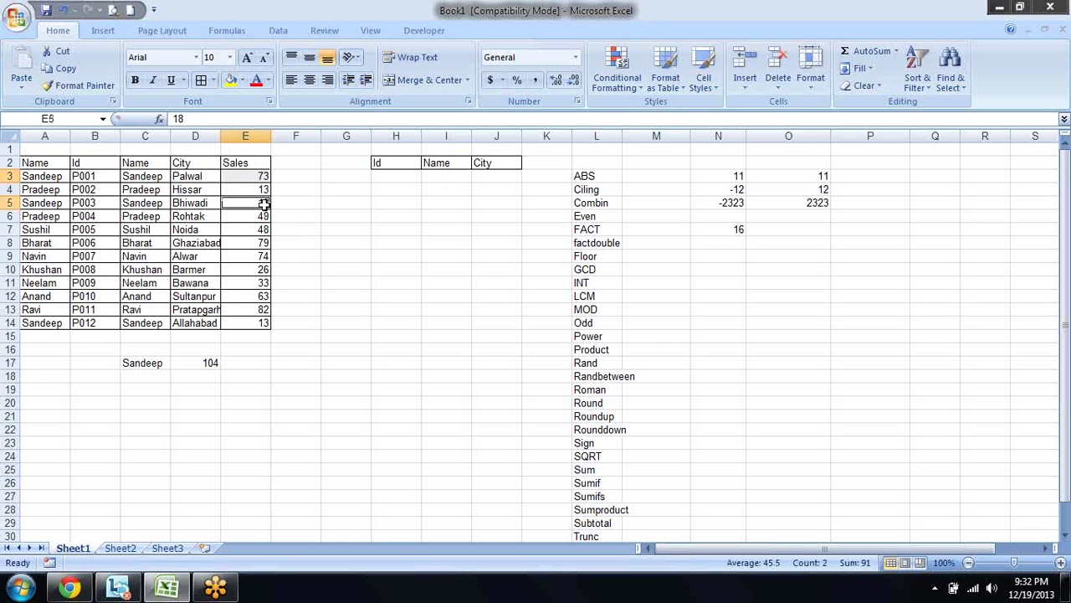
pyautogui.keyDown('ctrl'); pyautogui.click(238, 322); pyautogui.keyUp('ctrl')
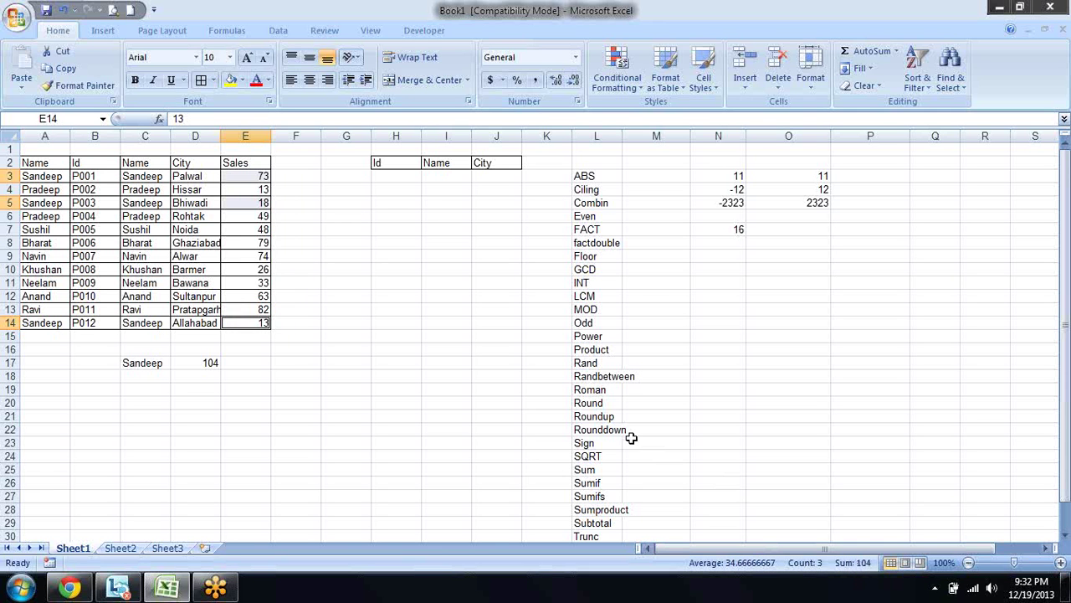
pyautogui.click(286, 362)
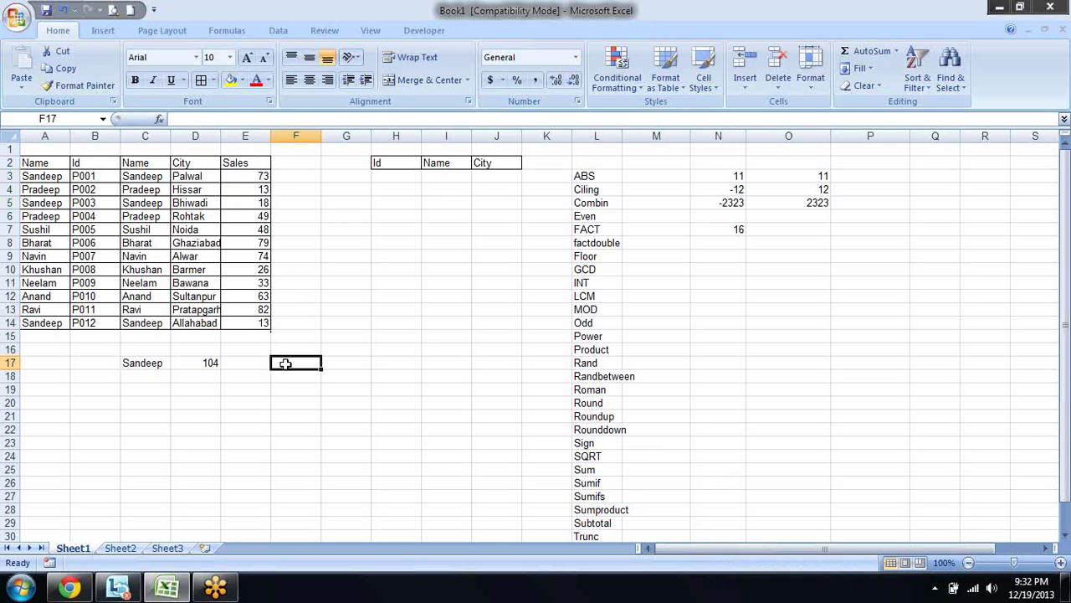
pyautogui.click(210, 362)
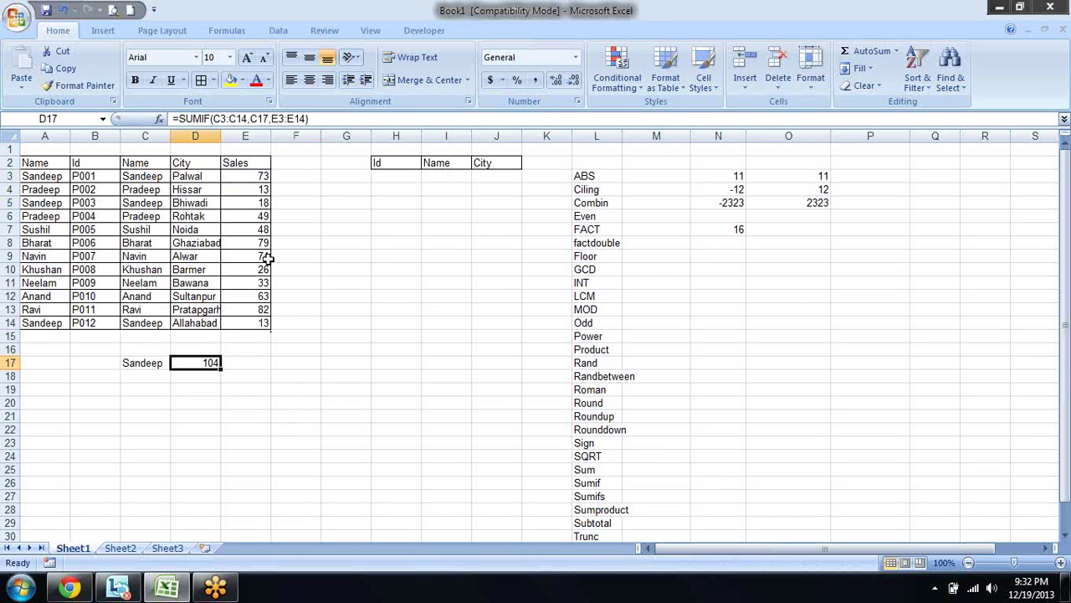
pyautogui.moveTo(309, 118); pyautogui.dragTo(138, 113)
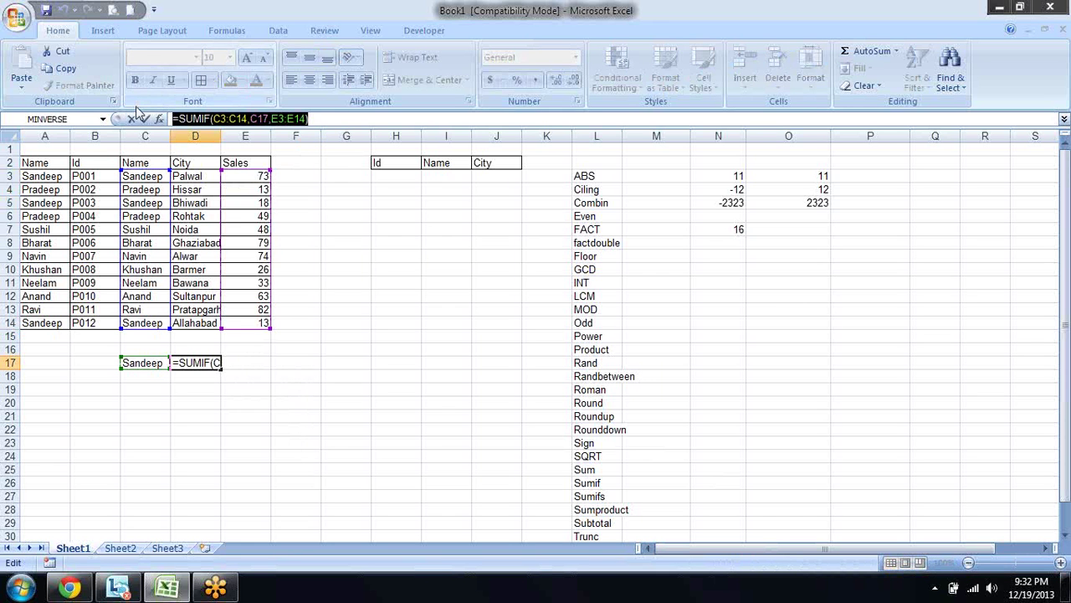
pyautogui.press('Escape')
pyautogui.press('Return')
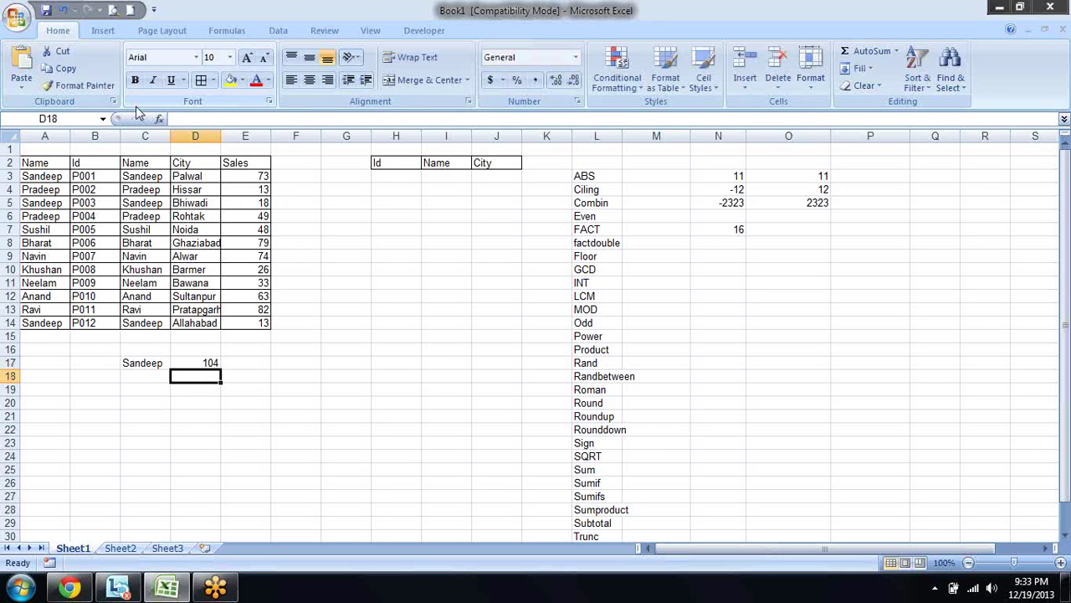
pyautogui.press('Up')
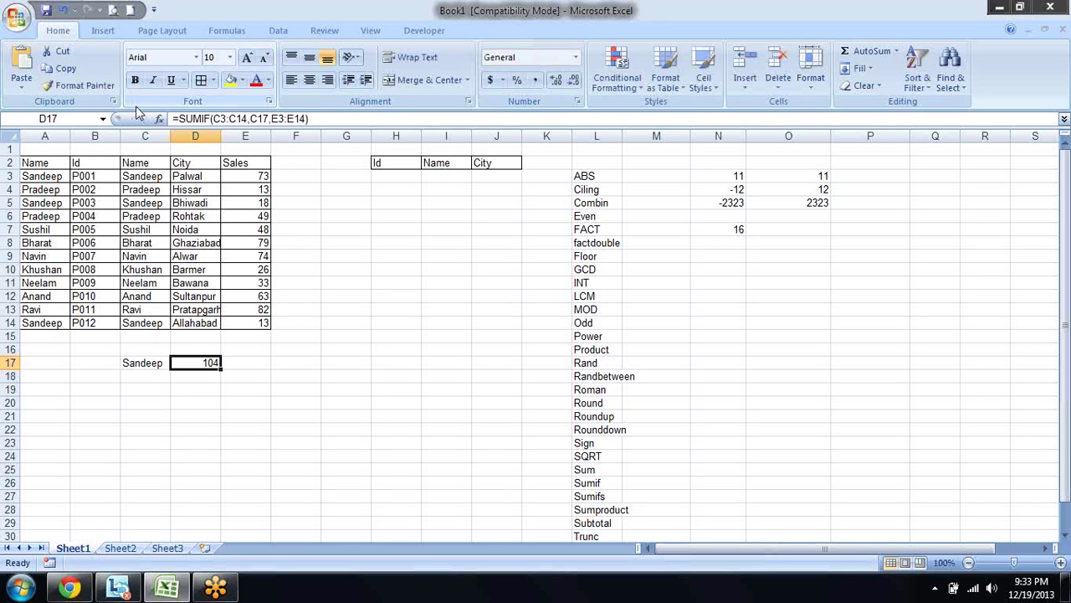
# Change the city in D14 to Palwal.
pyautogui.press('Up')
pyautogui.press('Up')
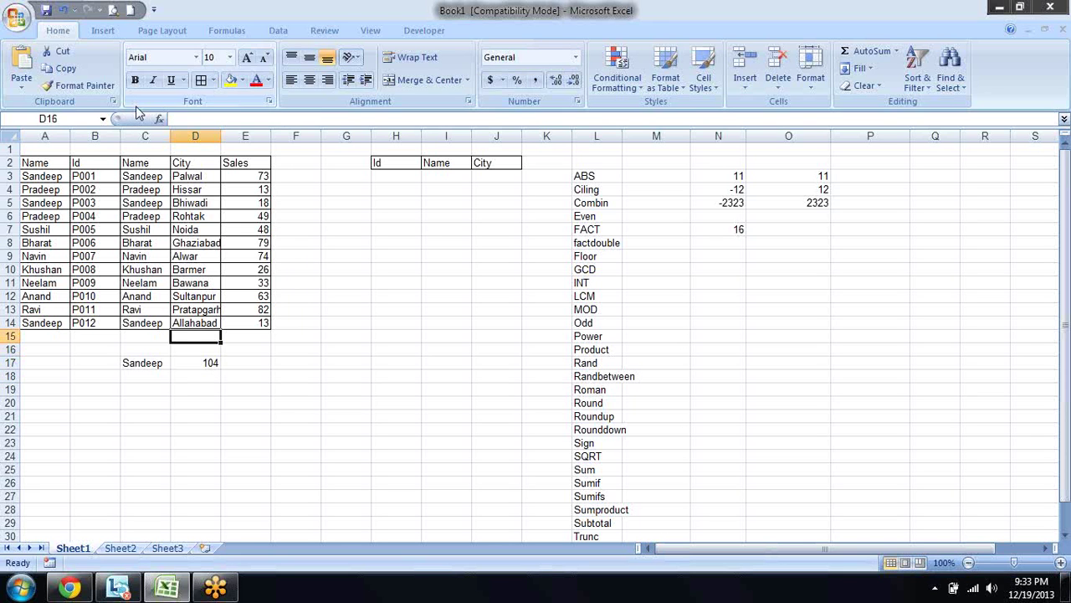
pyautogui.press('Up')
pyautogui.write('P')
pyautogui.press('Return')
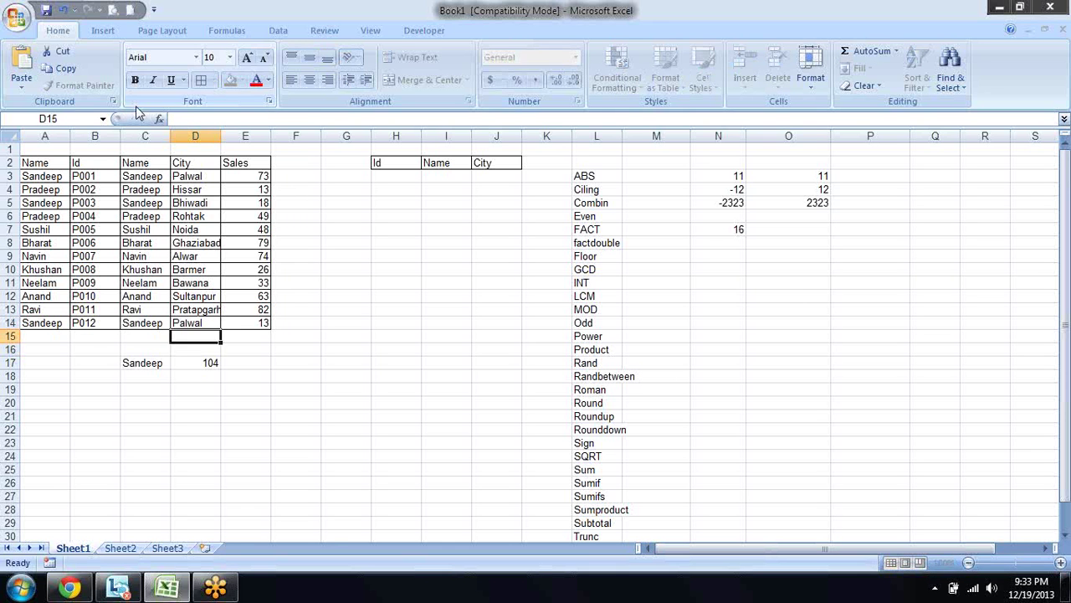
pyautogui.press('Down')
pyautogui.press('Down')
pyautogui.press('Down')
pyautogui.press('Up')
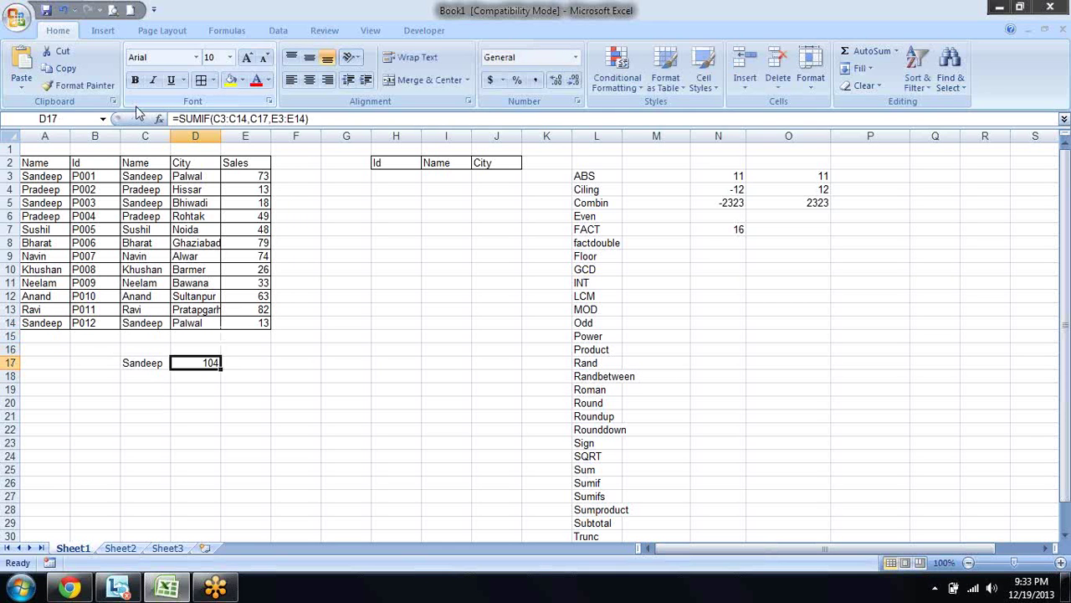
pyautogui.press('Up')
pyautogui.press('Up')
pyautogui.press('Up')
pyautogui.press('Down')
pyautogui.press('Down')
pyautogui.press('Down')
pyautogui.press('Down')
pyautogui.press('Down')
pyautogui.press('Down')
pyautogui.press('Down')
pyautogui.press('Left')
pyautogui.press('Down')
# Enter Sandeep in C19 and Palwal in D19 as the criteria.
pyautogui.write('Sa')
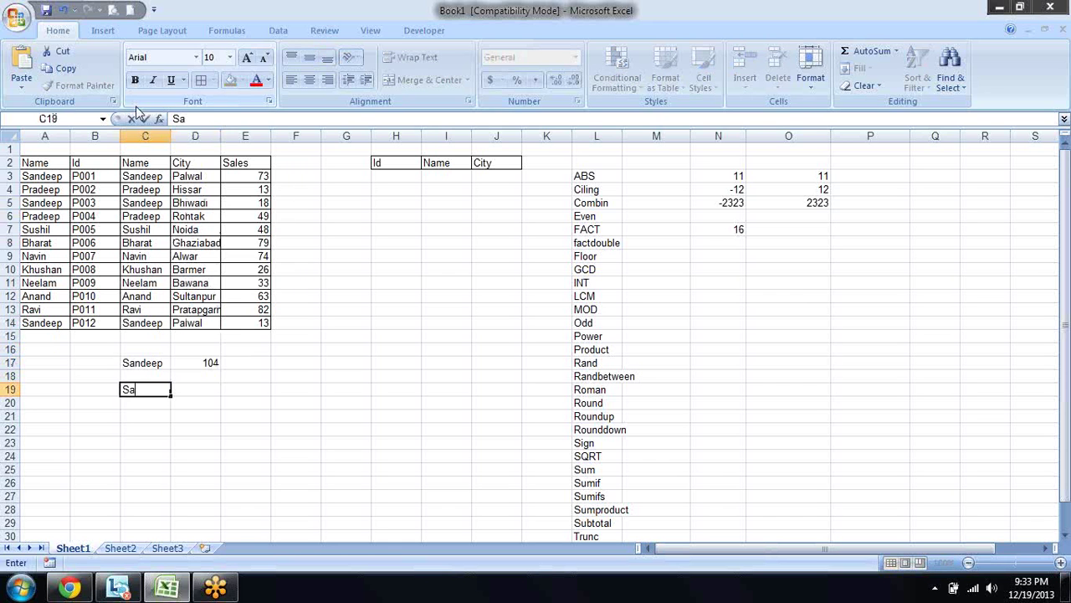
pyautogui.write('ndeep')
pyautogui.press('Tab')
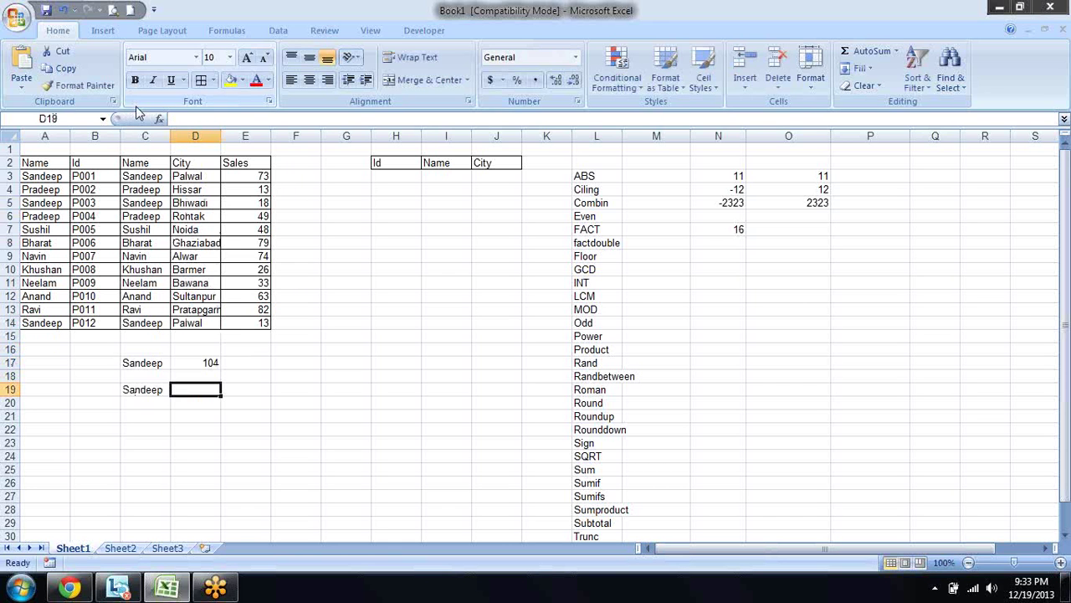
pyautogui.write('Palwal')
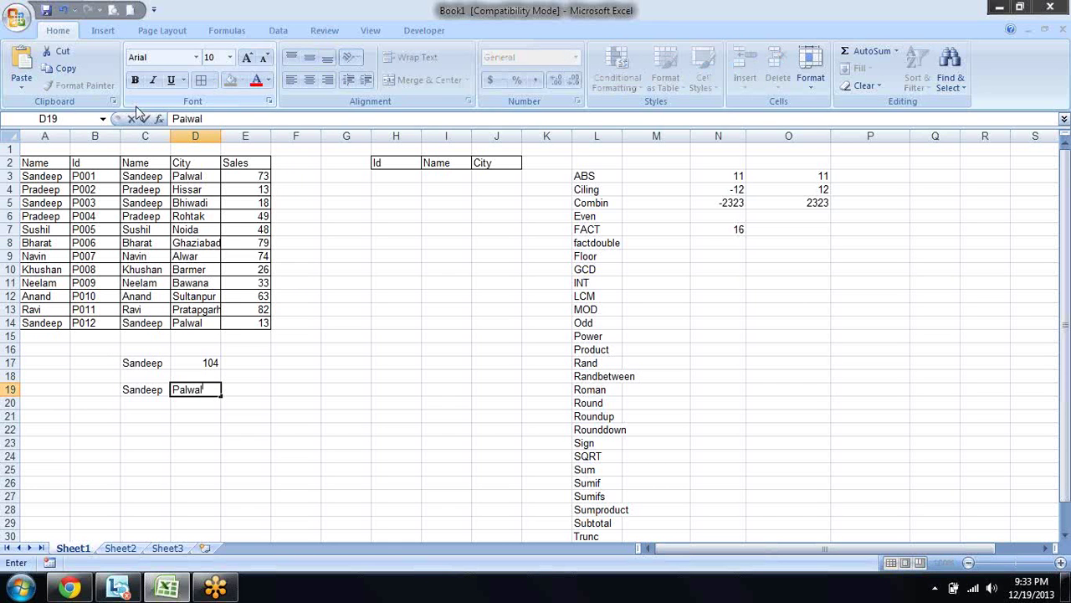
pyautogui.press('Return')
pyautogui.press('Up')
pyautogui.press('Right')
pyautogui.press('Right')
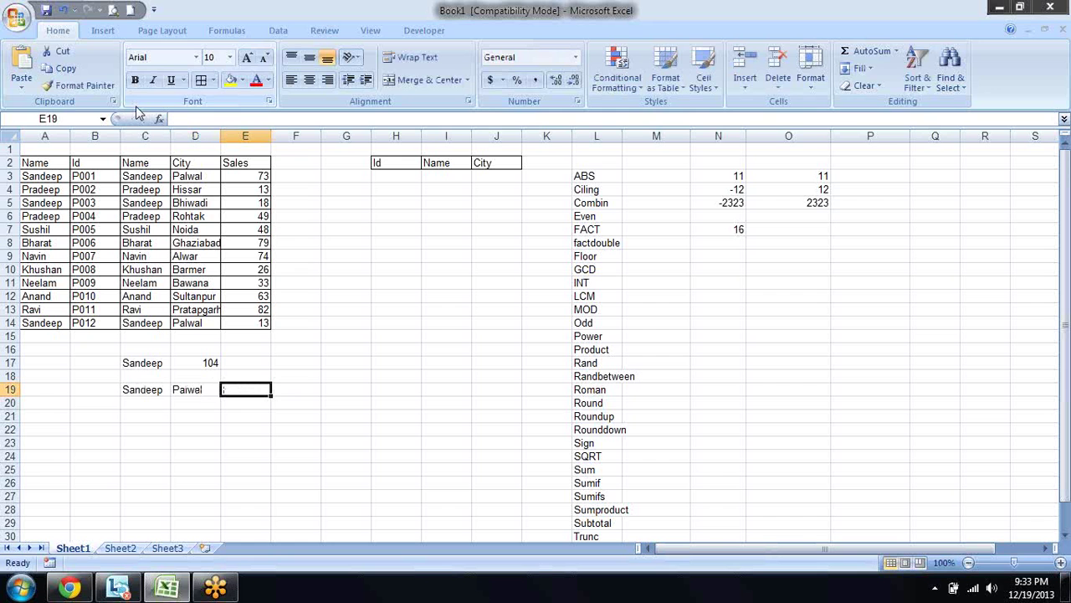
# Enter =SUMIFS(E3:E14,C3:C14,C19,D3:D14,D19) in E19, returning 86.
pyautogui.write('=s')
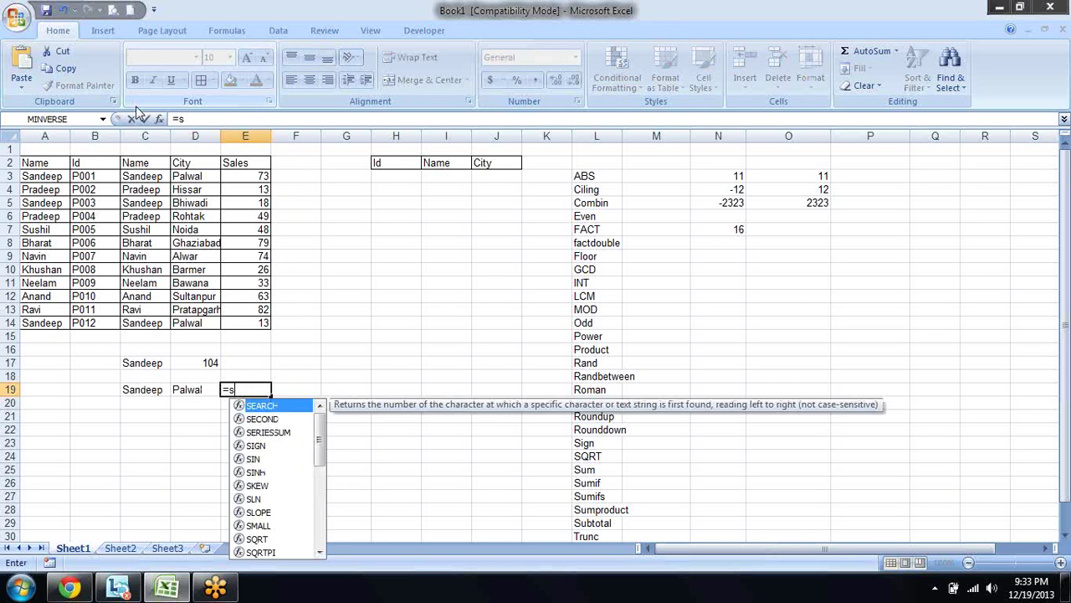
pyautogui.write('um')
pyautogui.press('Down')
pyautogui.press('Down')
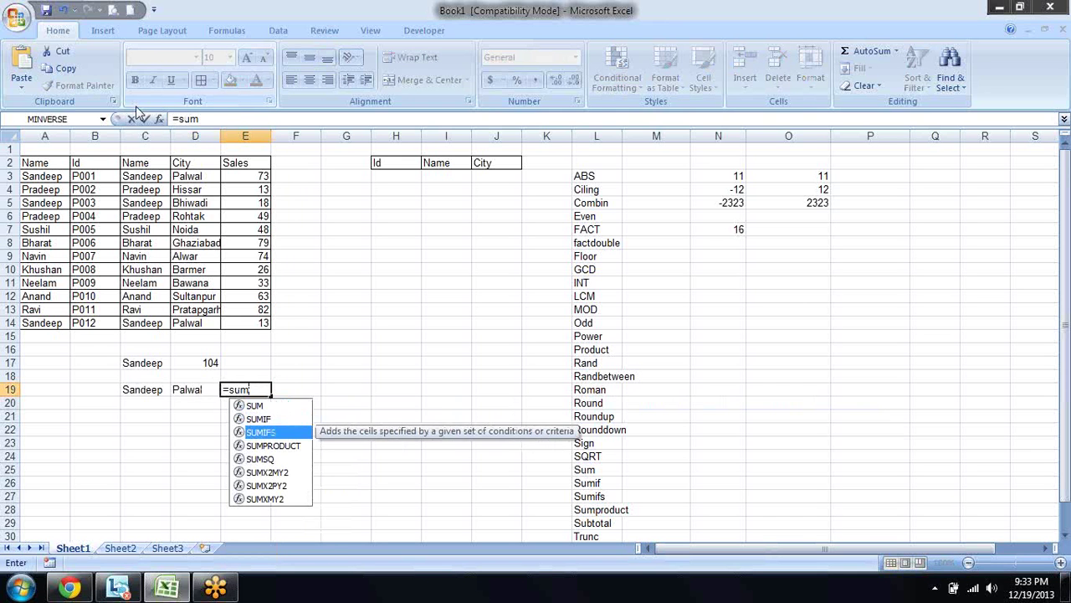
pyautogui.press('Tab')
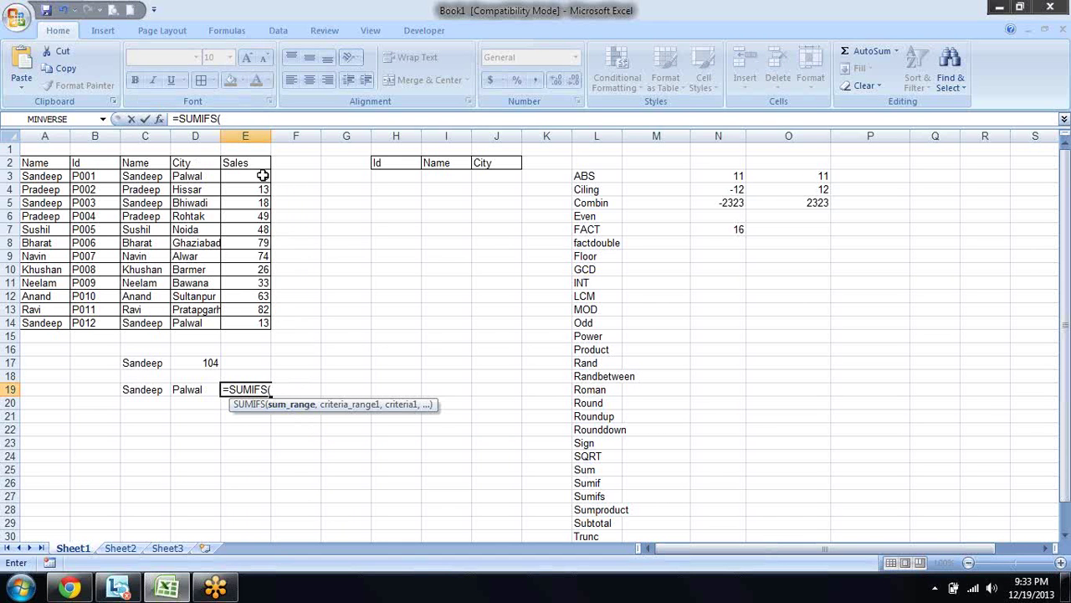
pyautogui.moveTo(262, 176); pyautogui.dragTo(267, 323)
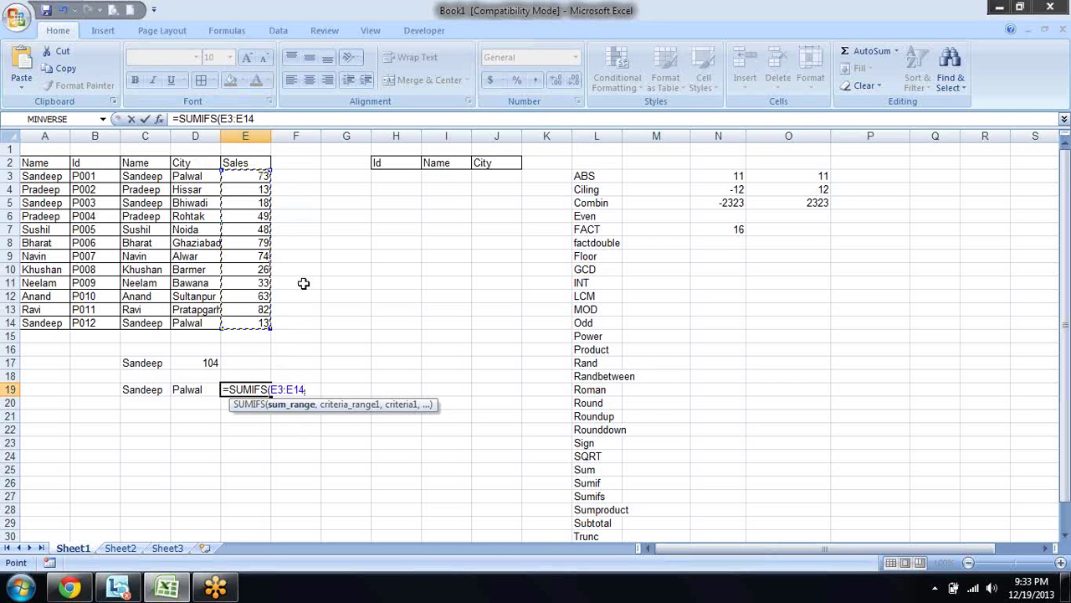
pyautogui.write(',')
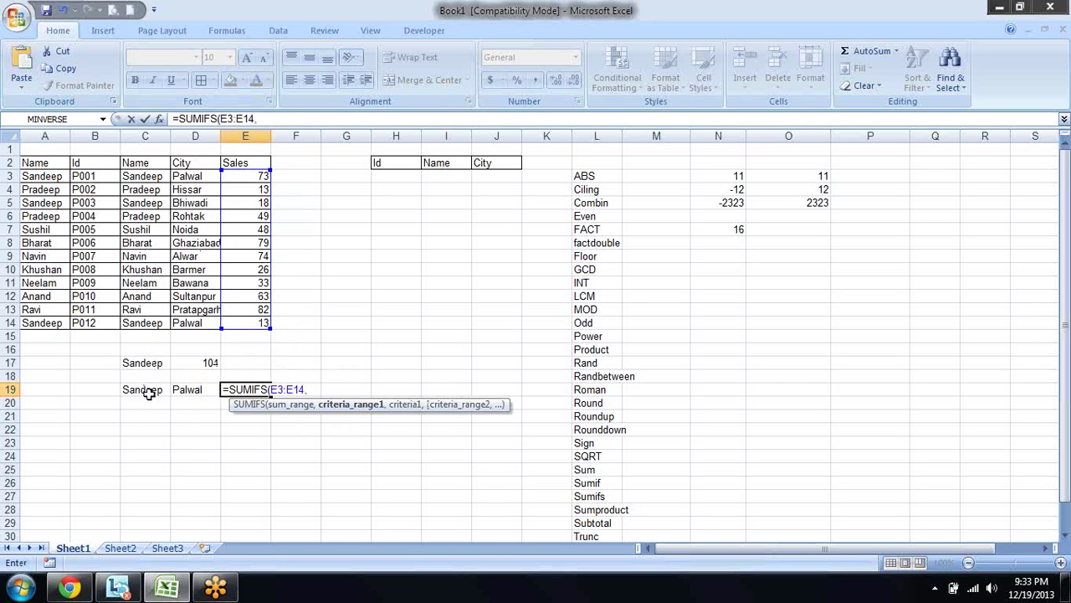
pyautogui.moveTo(151, 176); pyautogui.dragTo(158, 323)
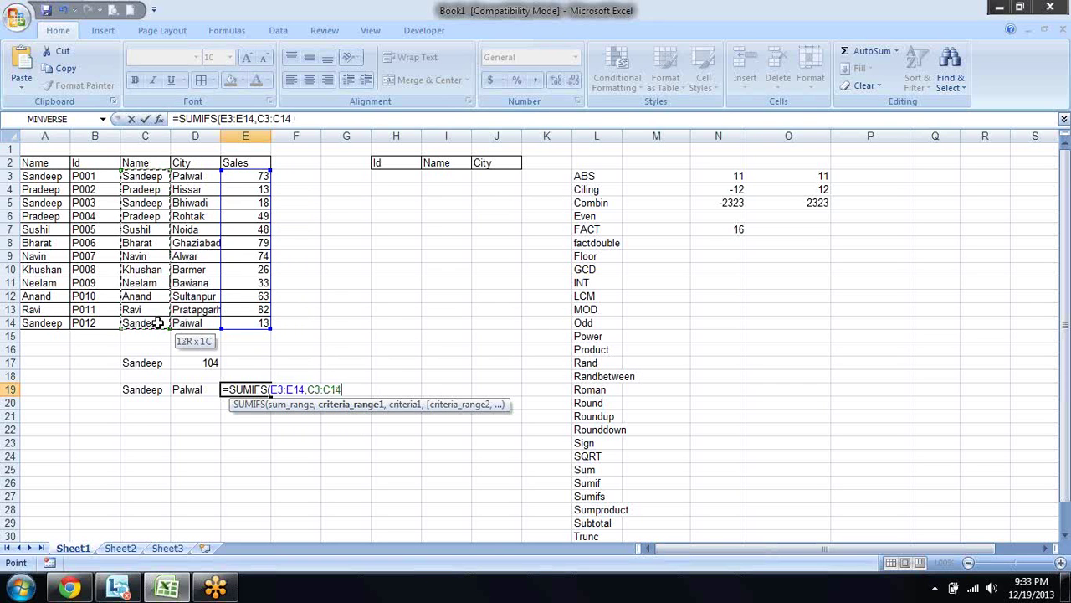
pyautogui.write(',')
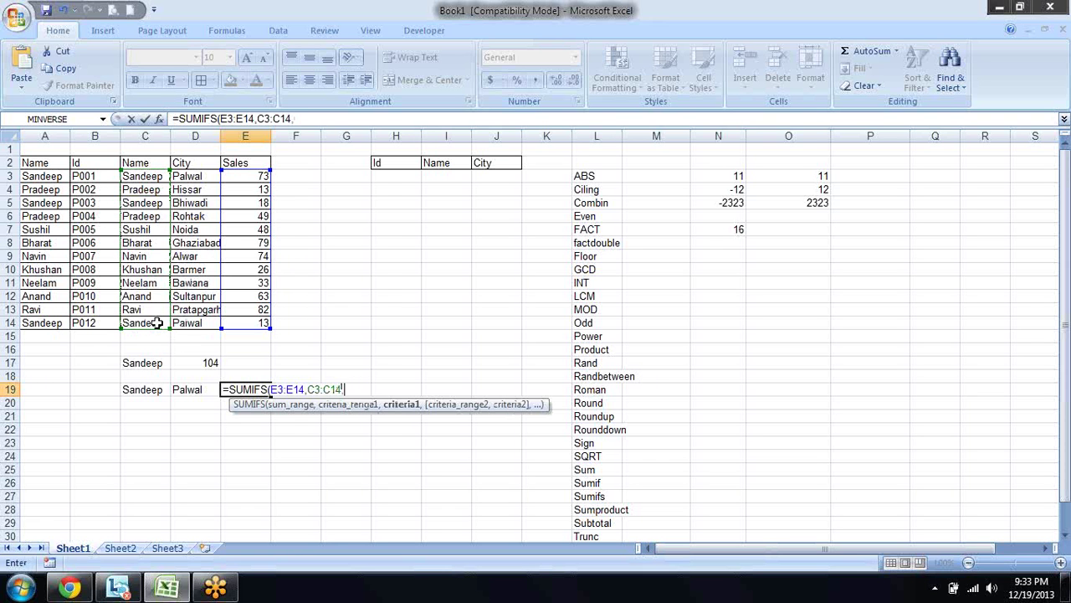
pyautogui.click(138, 391)
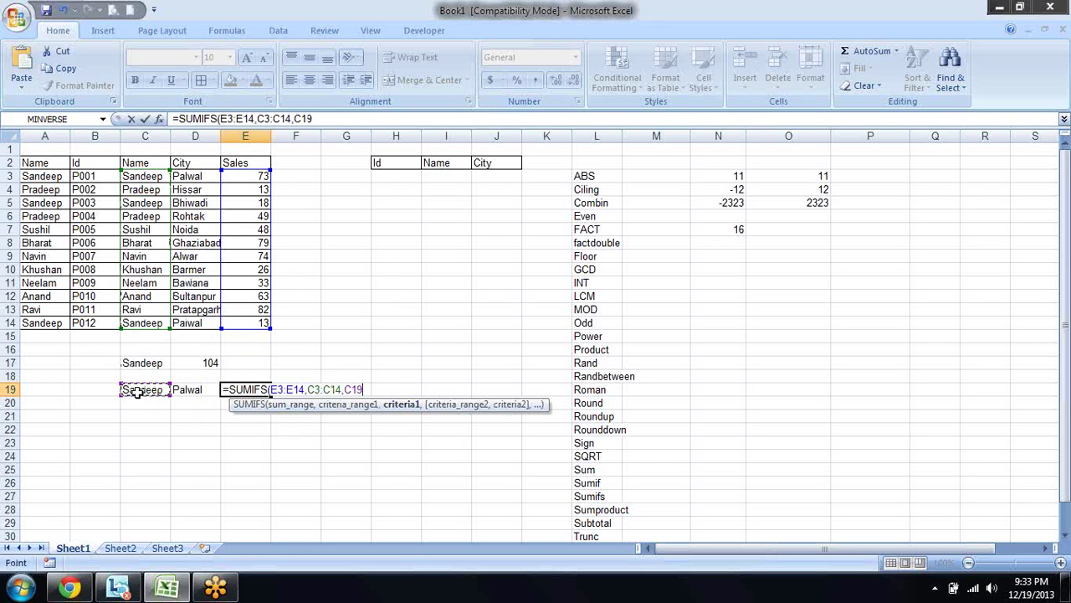
pyautogui.write(',')
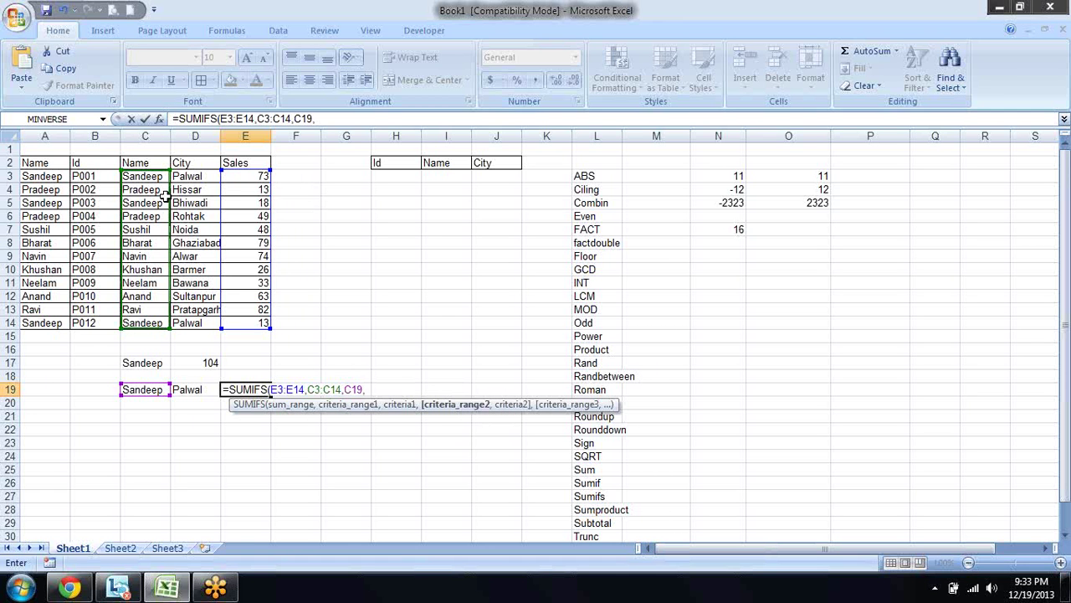
pyautogui.click(203, 178)
pyautogui.moveTo(202, 177); pyautogui.dragTo(203, 324)
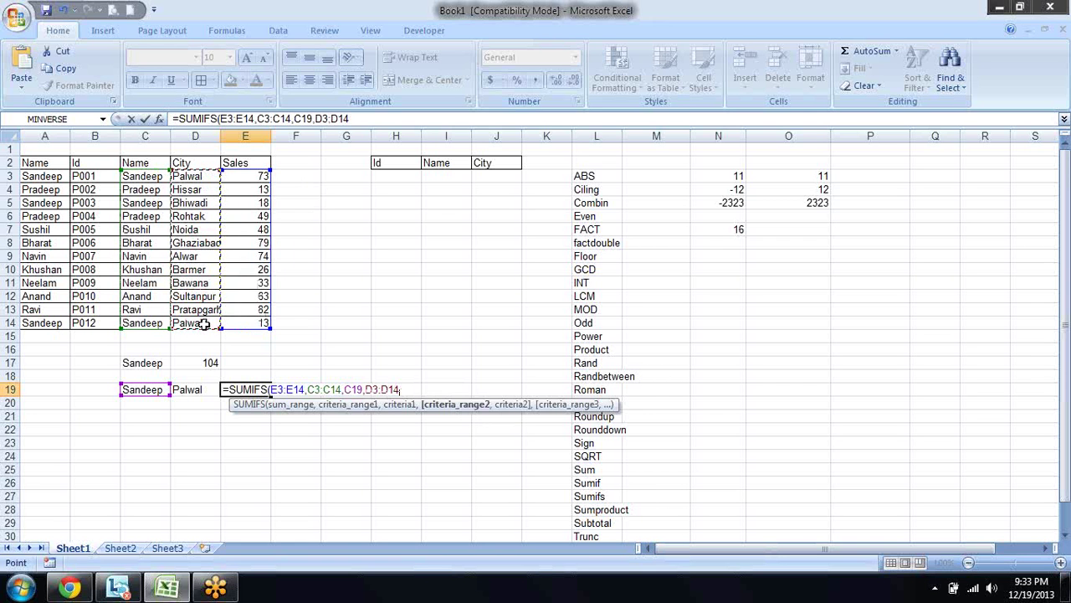
pyautogui.write(',')
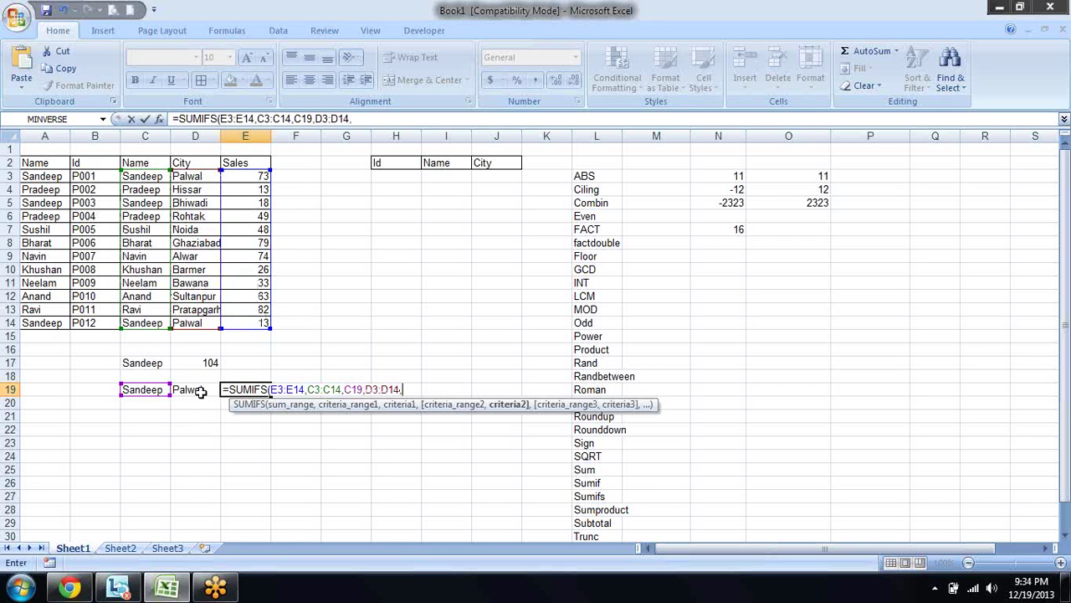
pyautogui.click(200, 394)
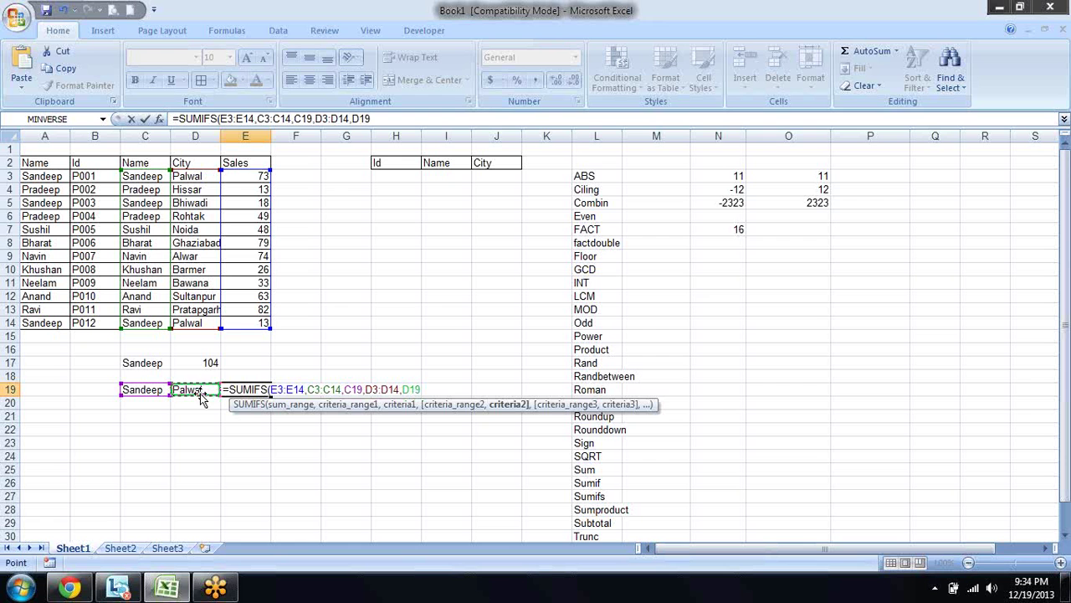
pyautogui.press('Return')
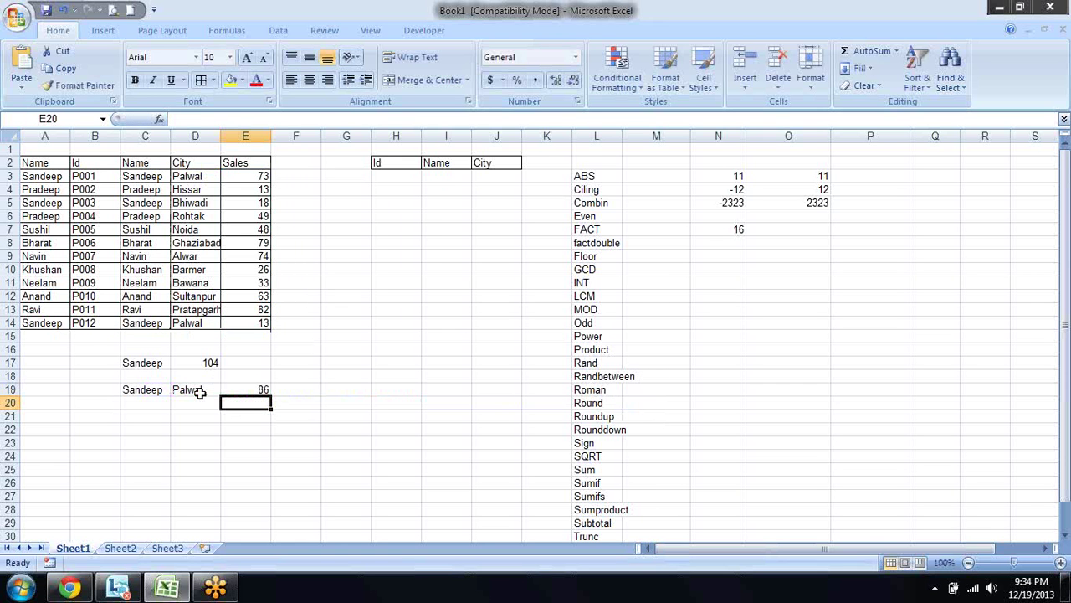
pyautogui.press('Up')
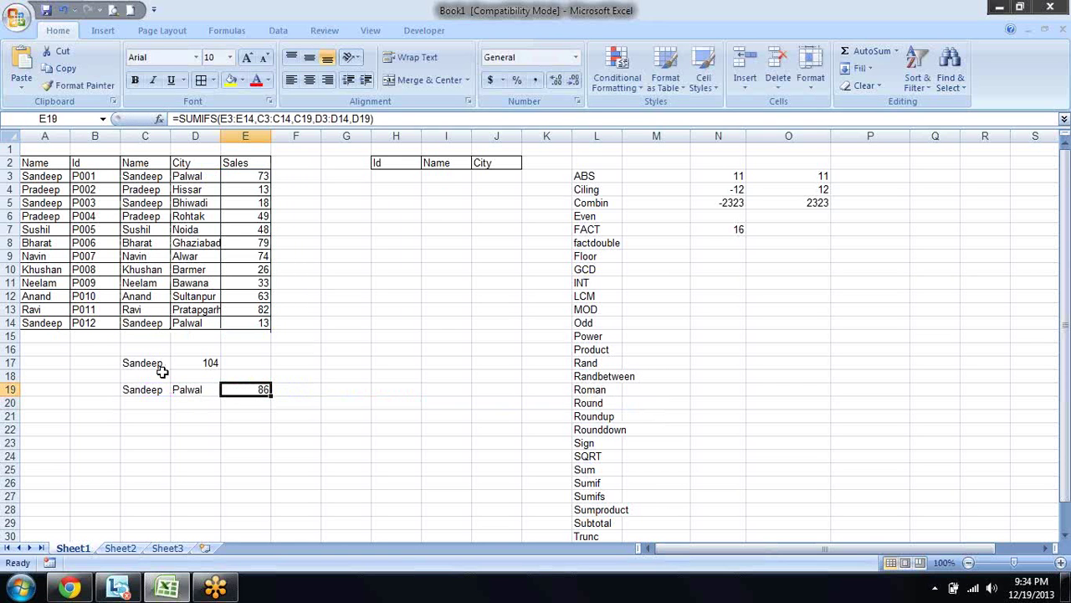
pyautogui.click(263, 323)
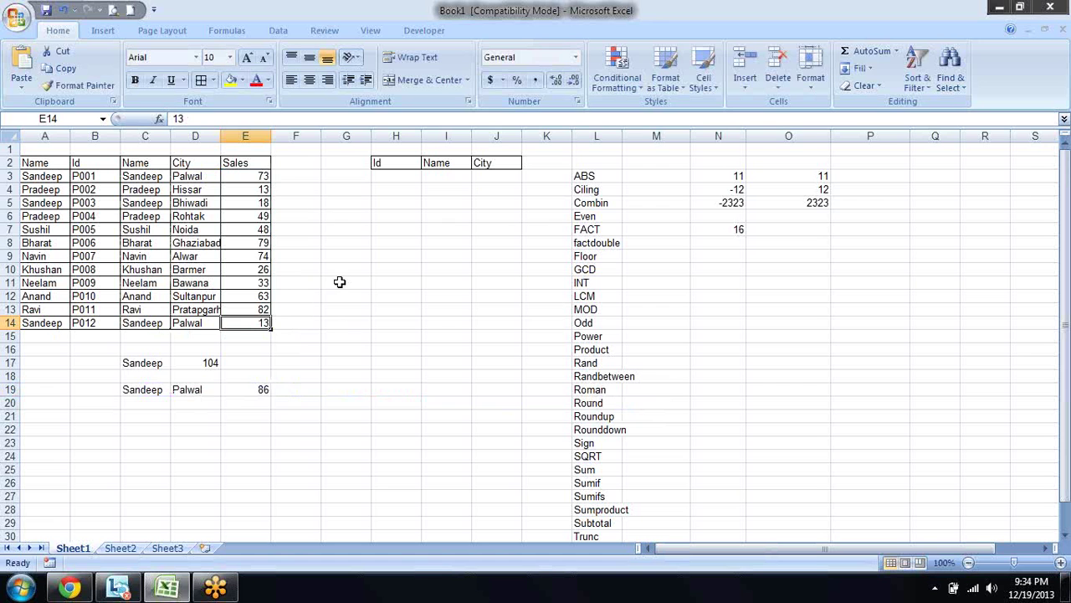
pyautogui.keyDown('ctrl'); pyautogui.click(264, 178); pyautogui.keyUp('ctrl')
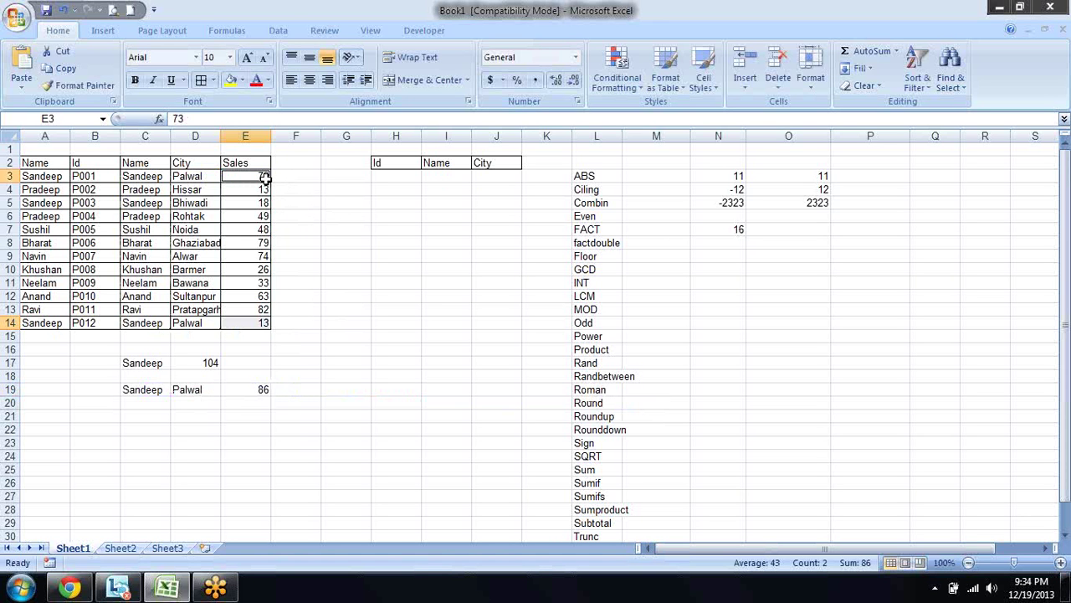
pyautogui.press('Down')
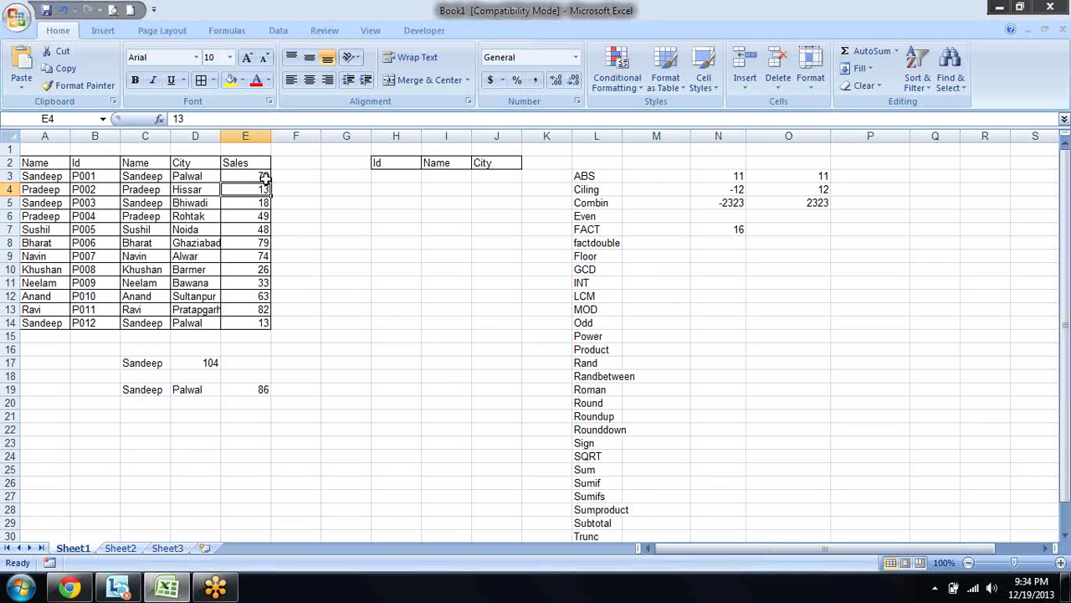
pyautogui.press('Right')
pyautogui.press('Right')
pyautogui.press('Right')
pyautogui.press('Right')
pyautogui.press('Right')
pyautogui.press('Right')
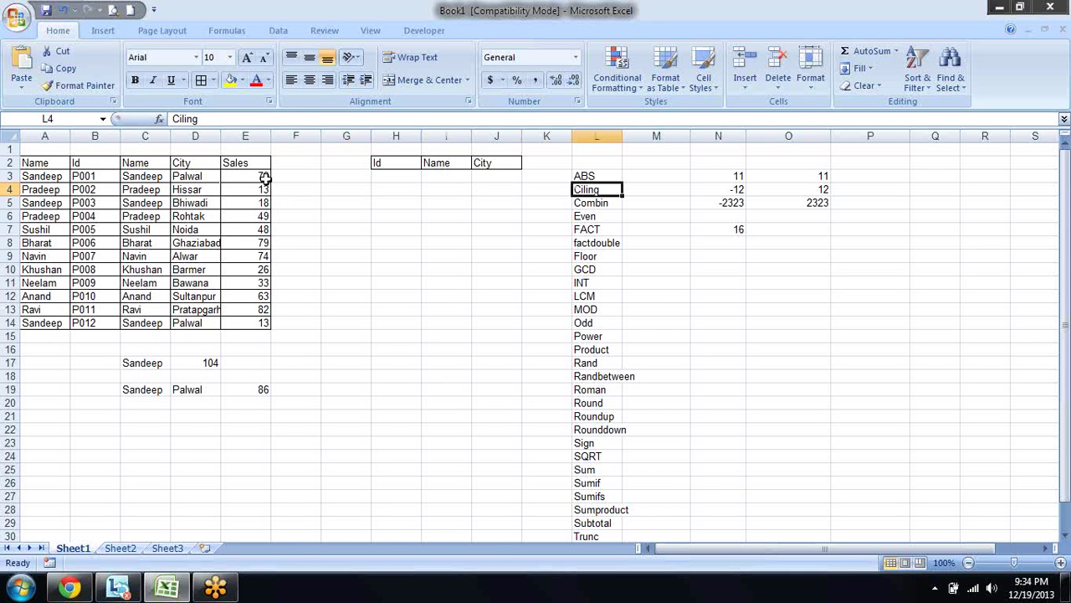
pyautogui.press('Left')
pyautogui.press('Left')
pyautogui.press('Left')
pyautogui.press('Left')
pyautogui.press('Left')
pyautogui.press('Left')
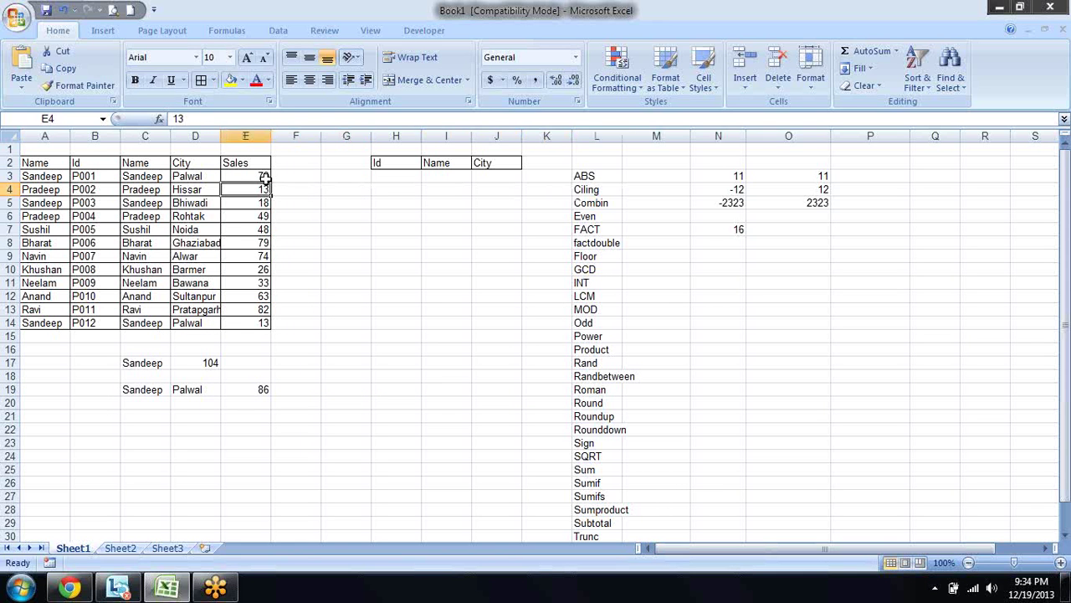
pyautogui.press('Up')
pyautogui.press('Up')
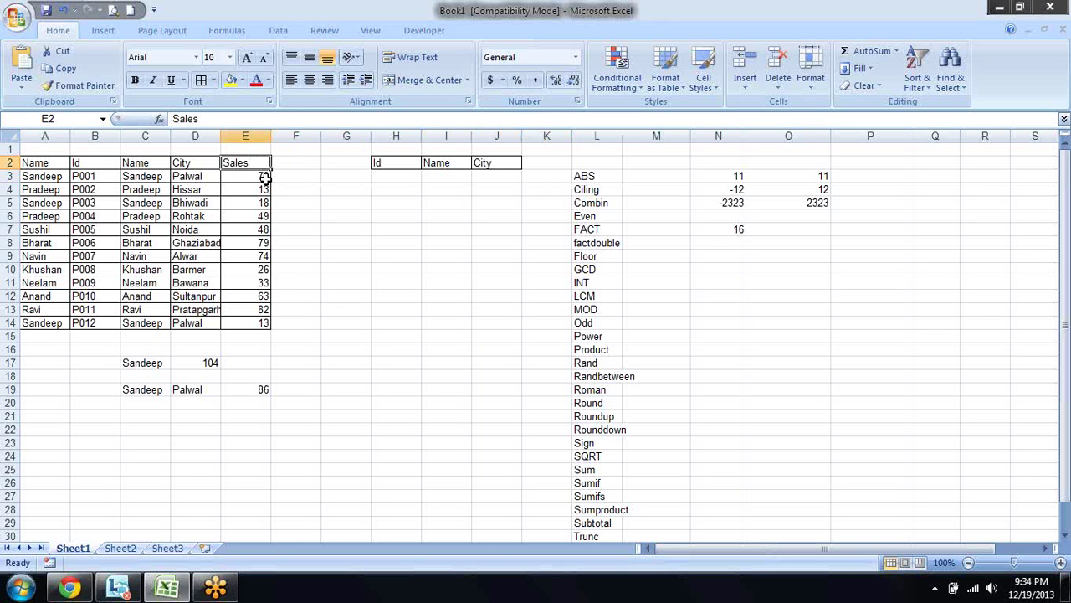
# Rename the E2 header to Qty and head F2 Rate.
pyautogui.write('Qty')
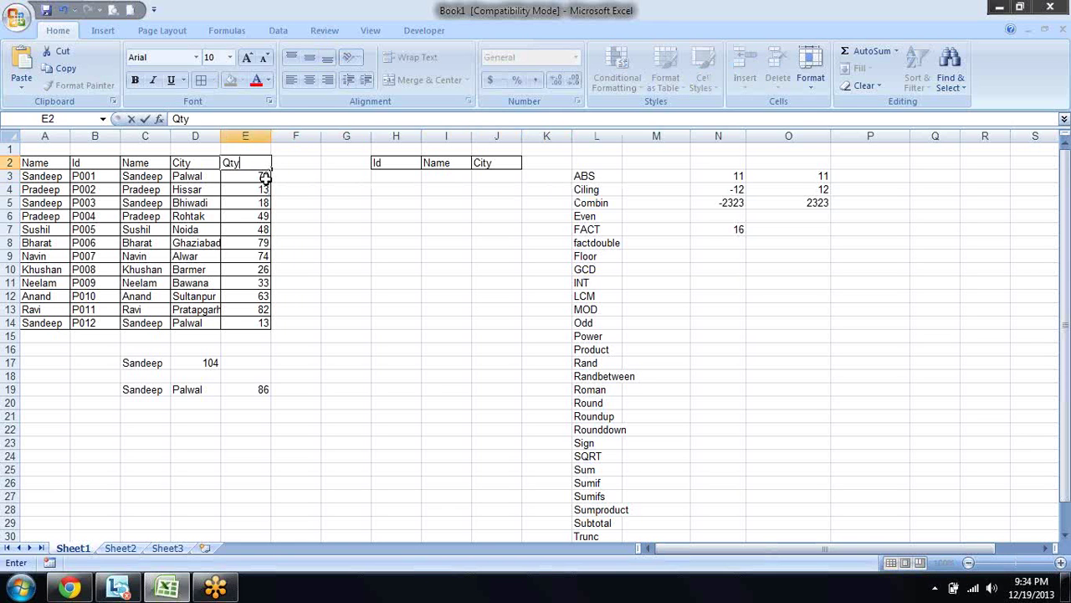
pyautogui.press('Return')
pyautogui.press('Up')
pyautogui.press('Right')
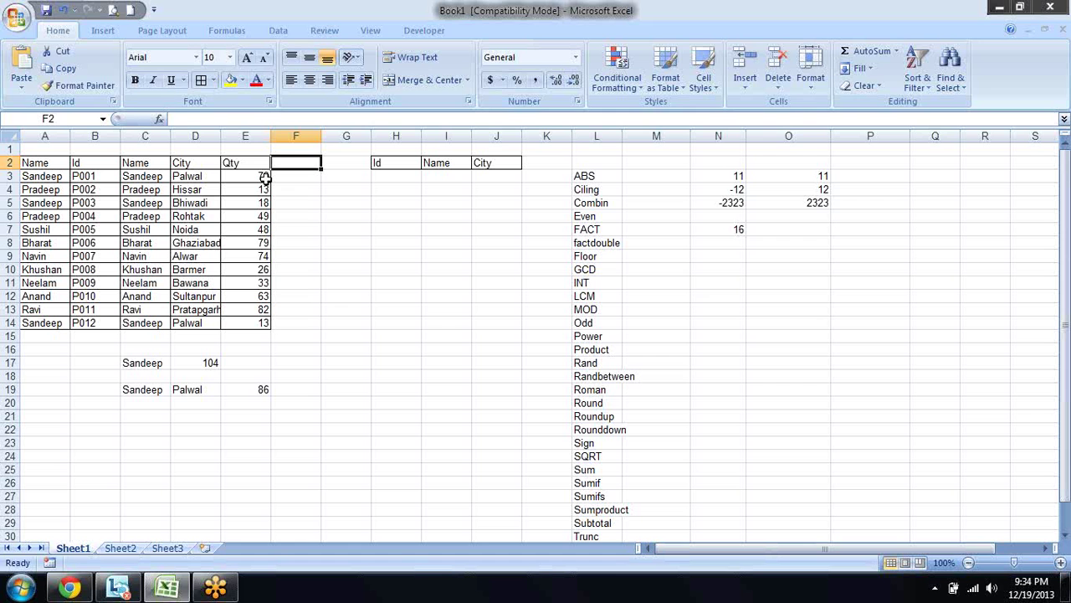
pyautogui.write('RA')
pyautogui.press('BackSpace')
pyautogui.write('a')
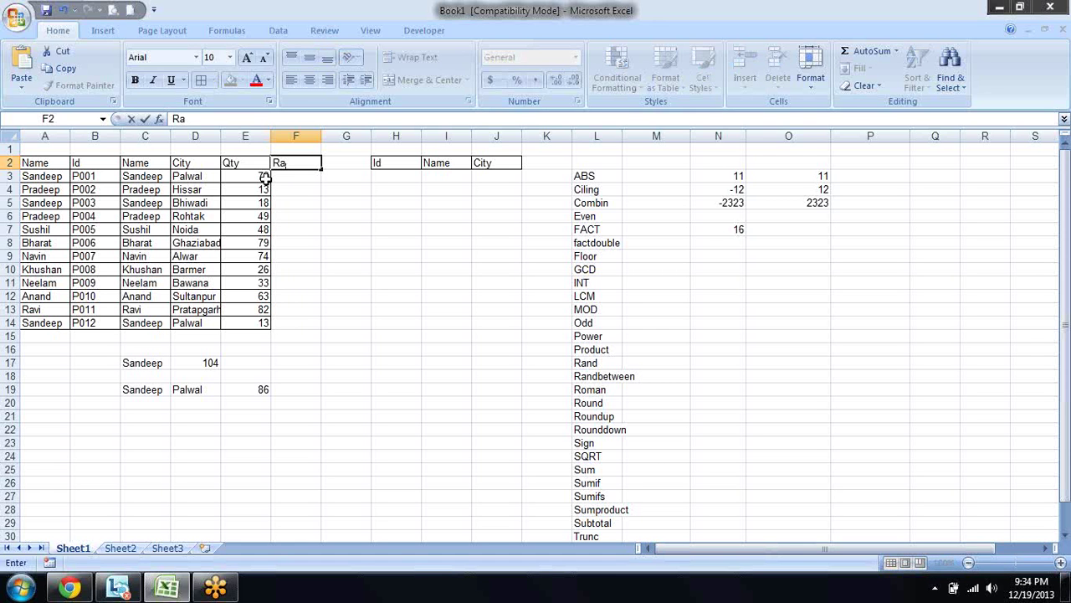
pyautogui.write('te')
pyautogui.press('Return')
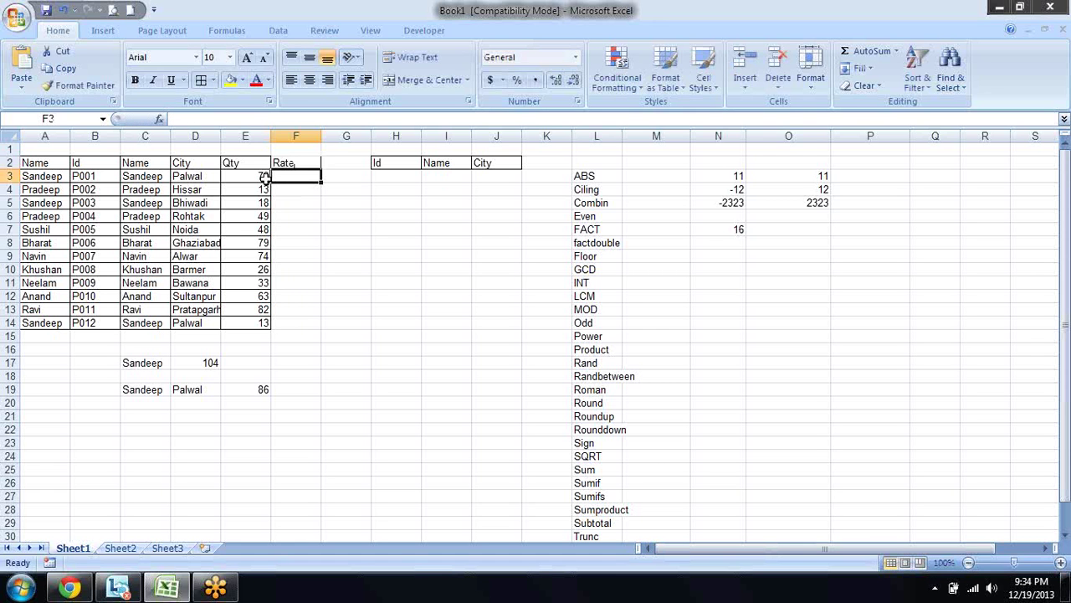
# Copy the Qty values E3:E14 into F3:F14 and head G2 Amount.
pyautogui.press('Right')
pyautogui.press('Left')
pyautogui.press('Left')
pyautogui.hotkey('ctrl', 'shift', 'Down')
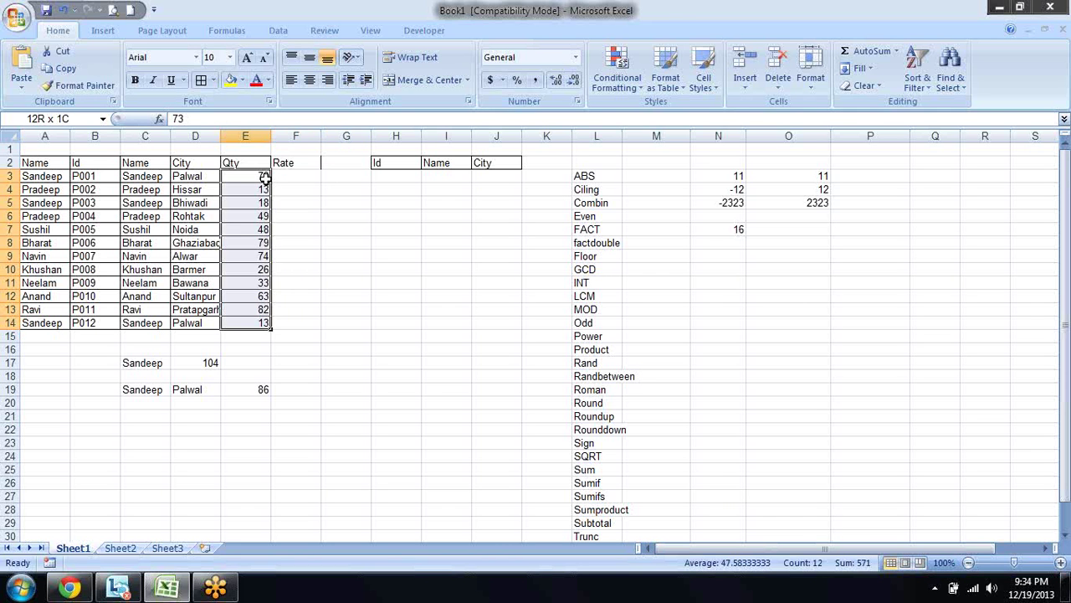
pyautogui.hotkey('ctrl', 'c')
pyautogui.press('Right')
pyautogui.hotkey('ctrl', 'v')
pyautogui.press('Up')
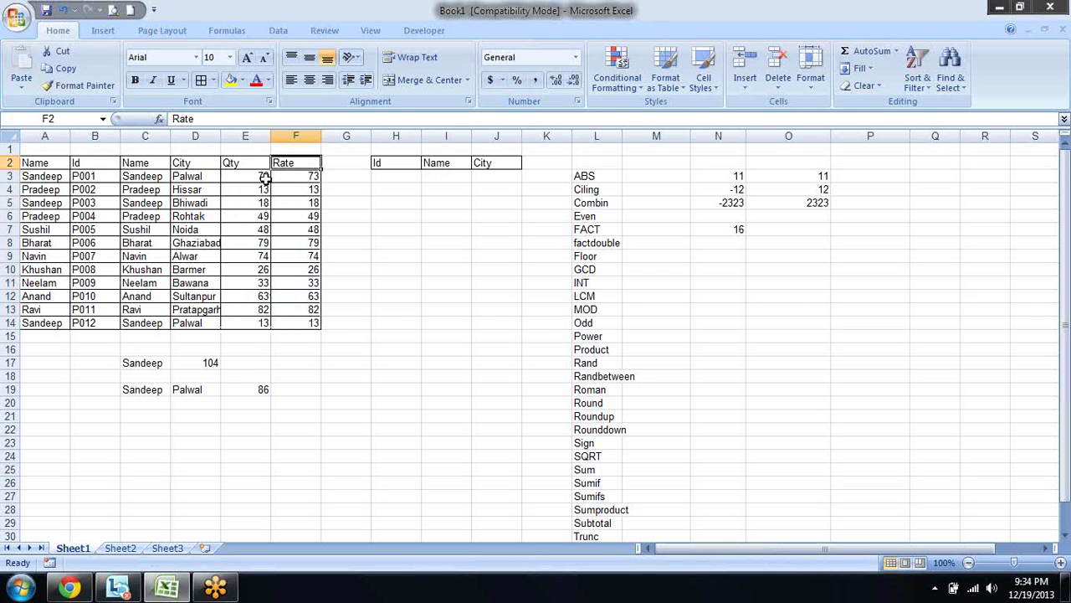
pyautogui.press('Right')
pyautogui.write('Amount')
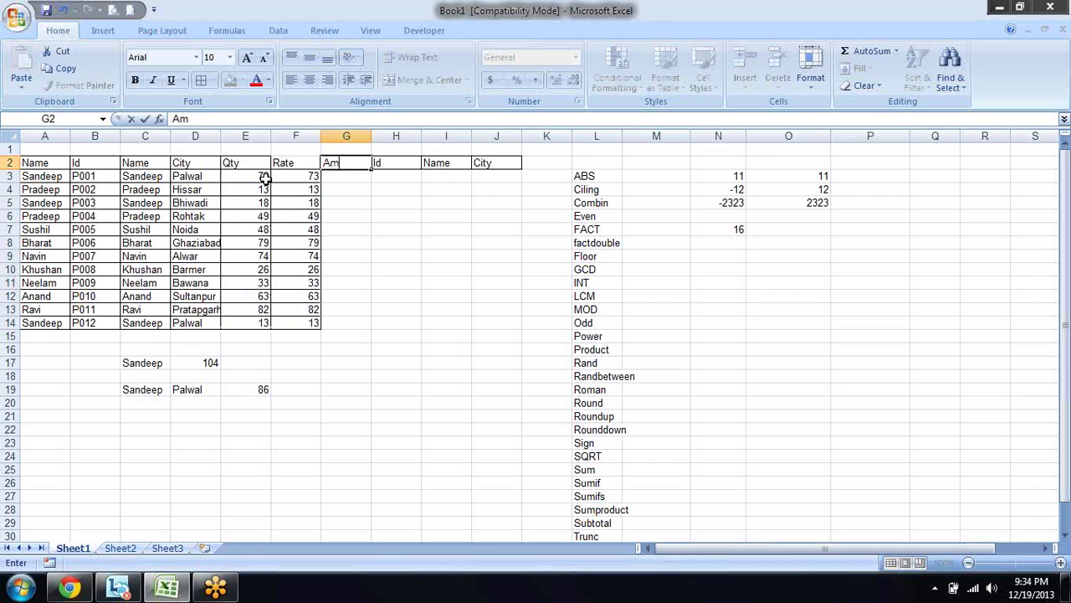
pyautogui.press('Return')
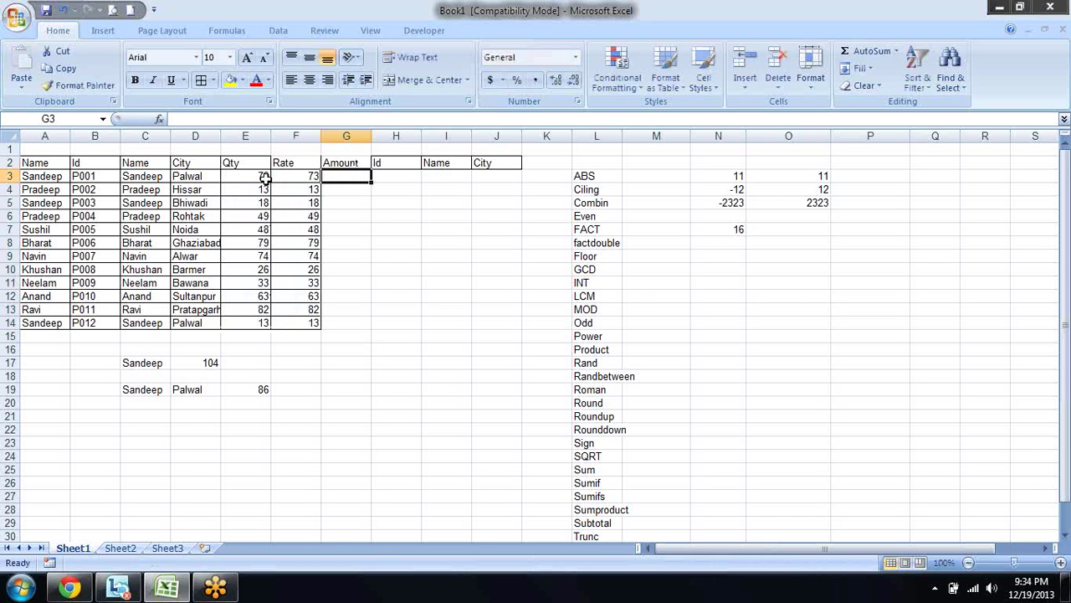
# Enter =E3*F3 in G3 and fill it down to G14.
pyautogui.write('=')
pyautogui.click(264, 177)
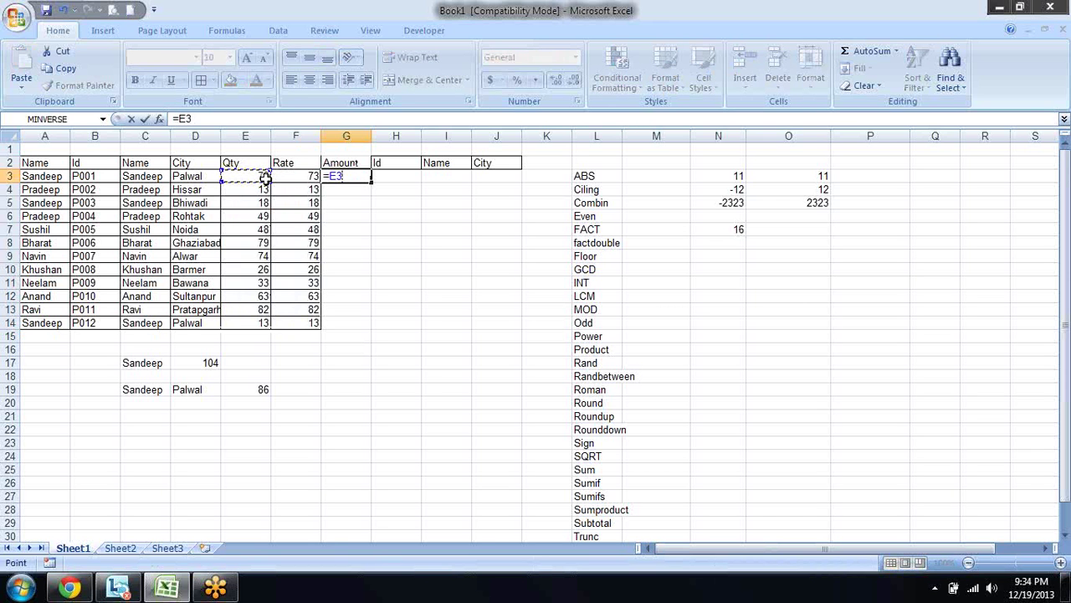
pyautogui.write('*')
pyautogui.press('Left')
pyautogui.press('Return')
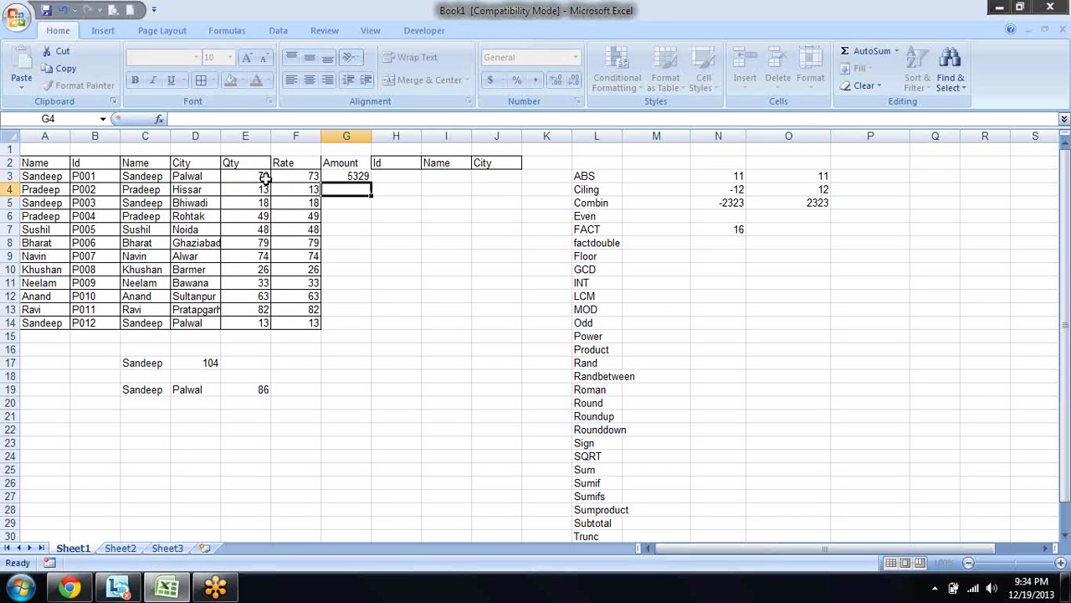
pyautogui.press('Up')
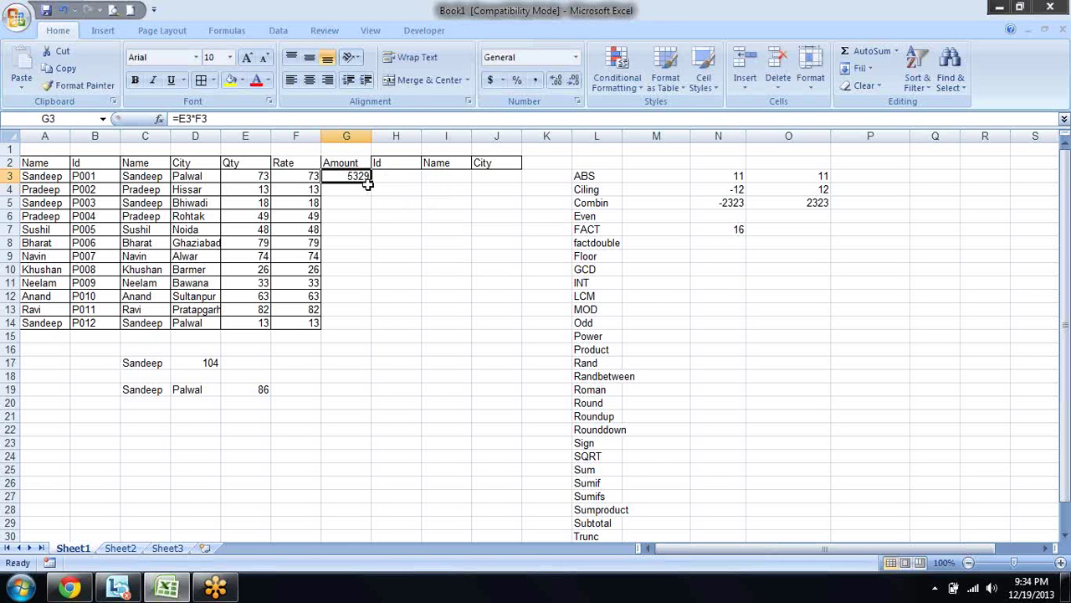
pyautogui.moveTo(368, 182); pyautogui.dragTo(370, 335)
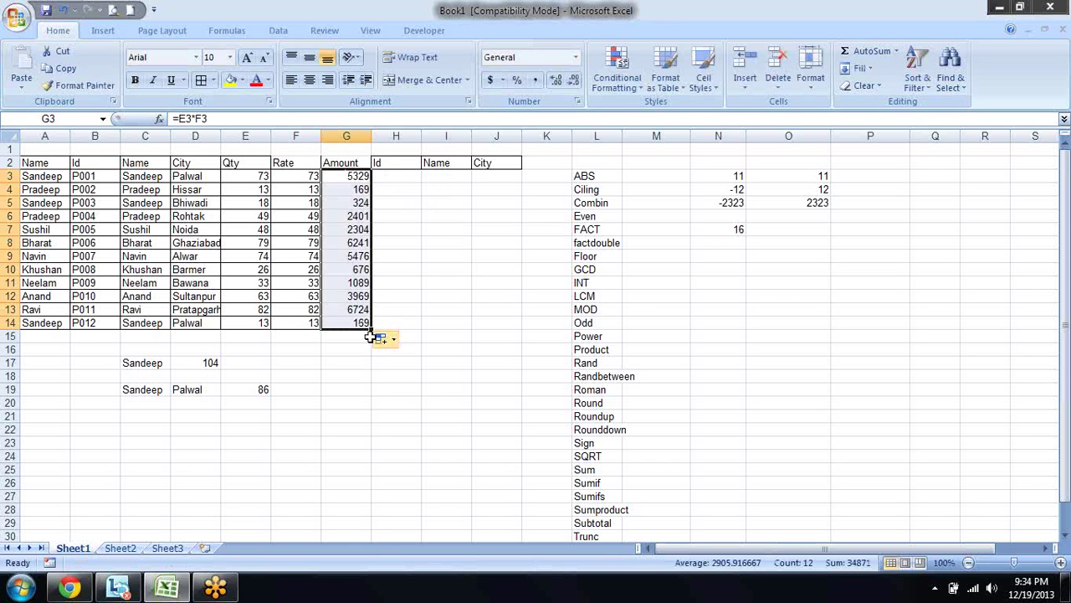
# Total the Amount column in G15 with =SUM(G3:G14), giving 34871.
pyautogui.click(367, 337)
pyautogui.hotkey('alt', '=')
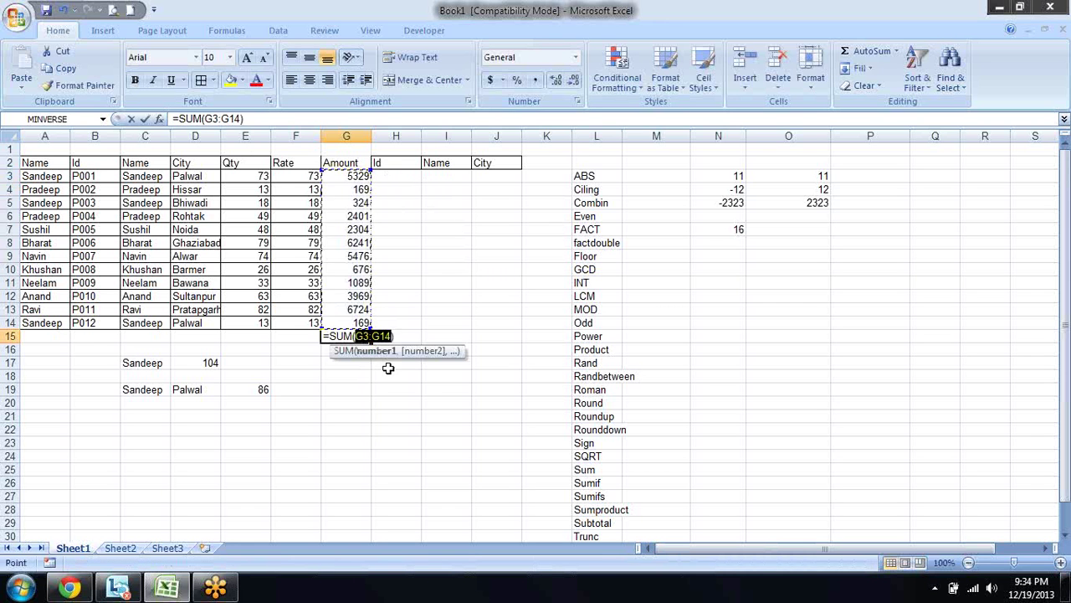
pyautogui.press('Return')
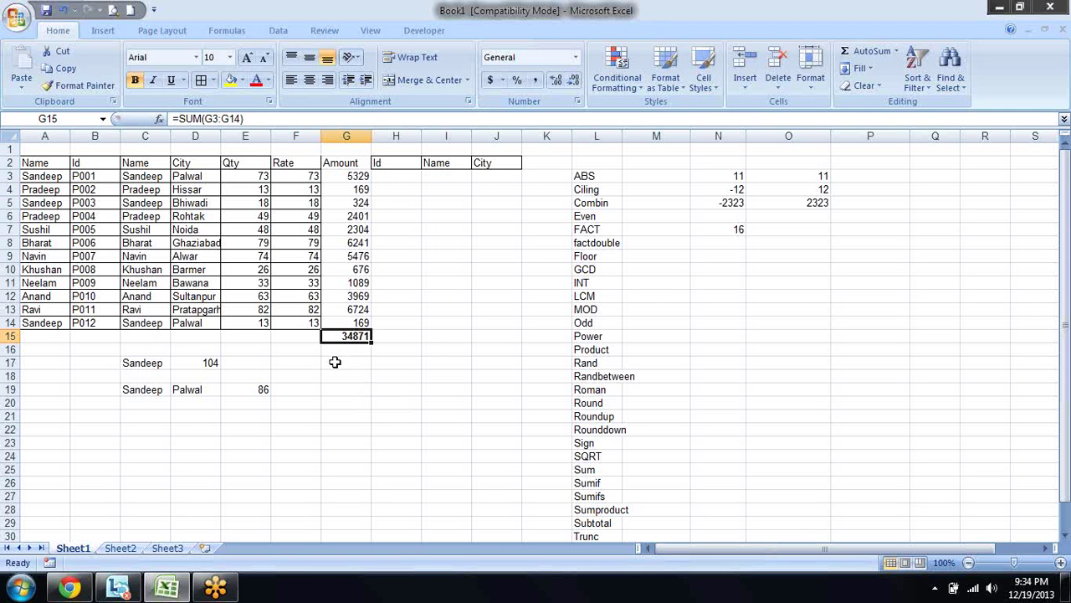
pyautogui.click(335, 361)
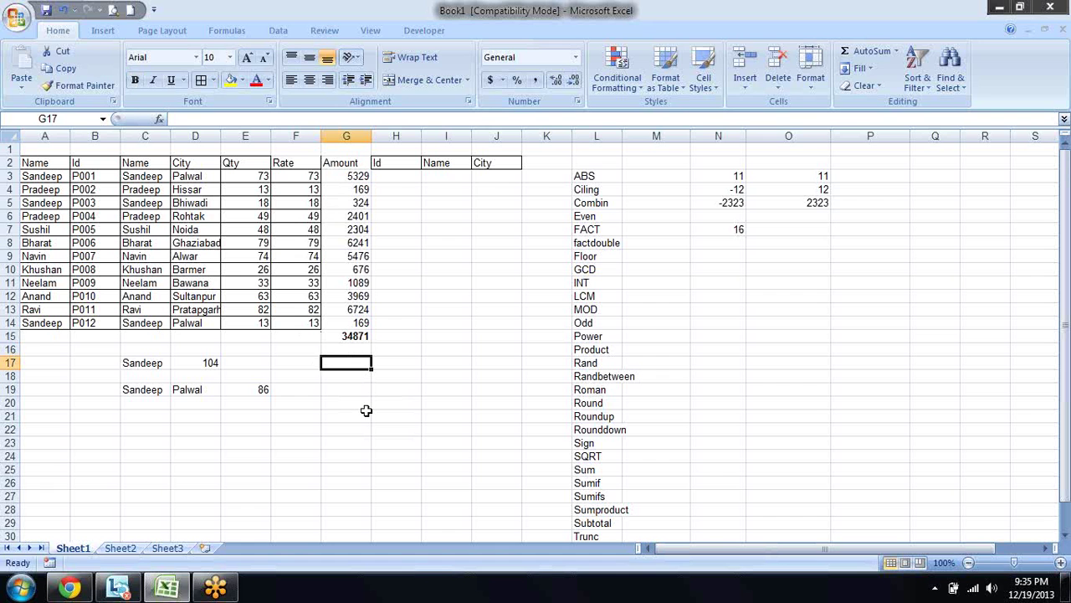
# Enter =SUMPRODUCT(E3:E14,F3:F14) in G17 and make the 34871 result bold.
pyautogui.write('=sum')
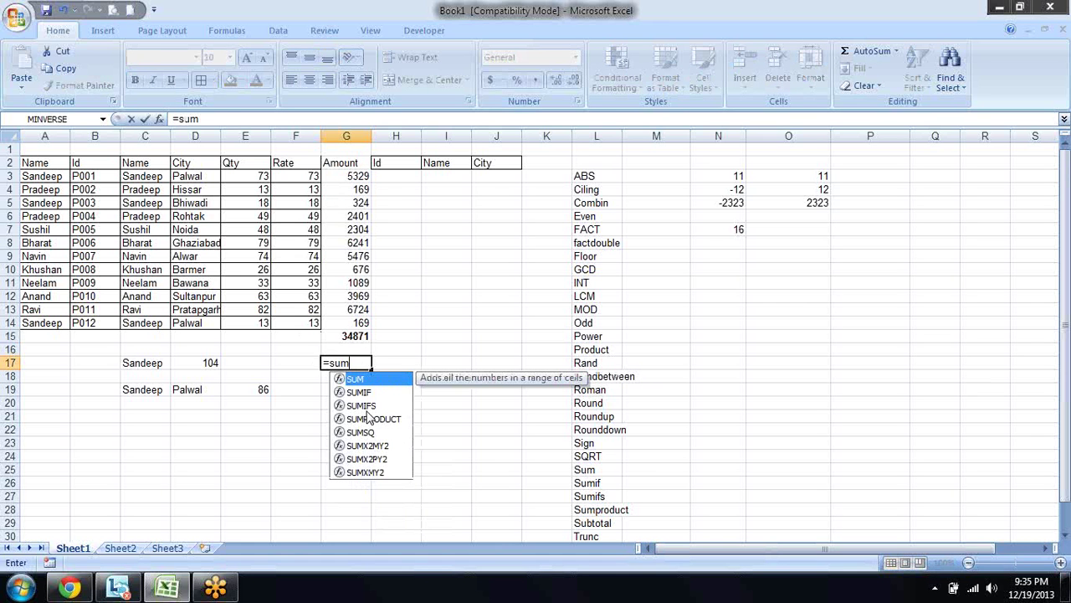
pyautogui.doubleClick(368, 419)
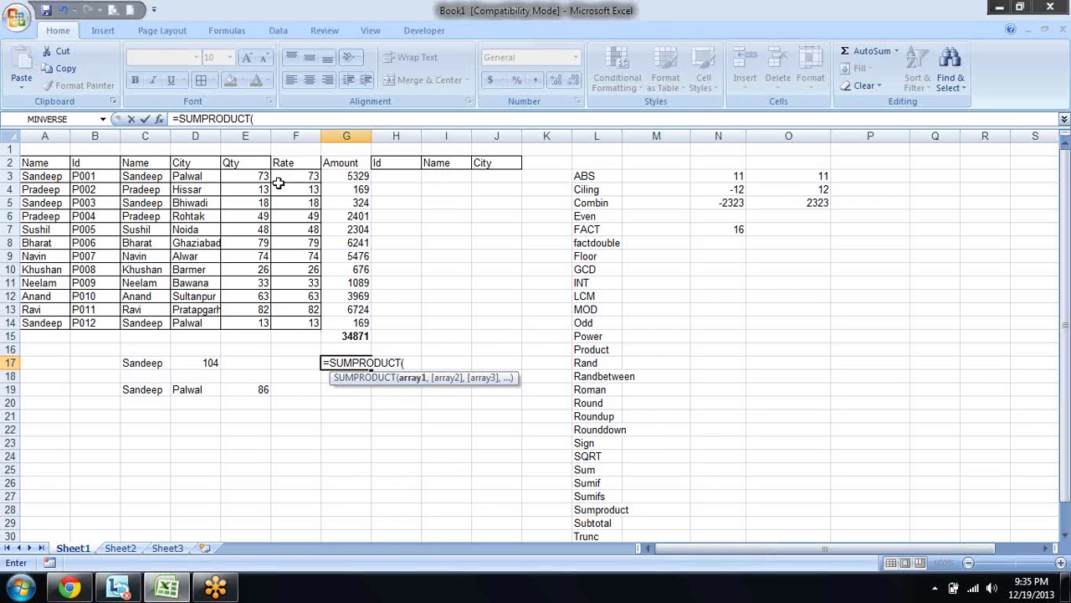
pyautogui.moveTo(262, 175); pyautogui.dragTo(265, 323)
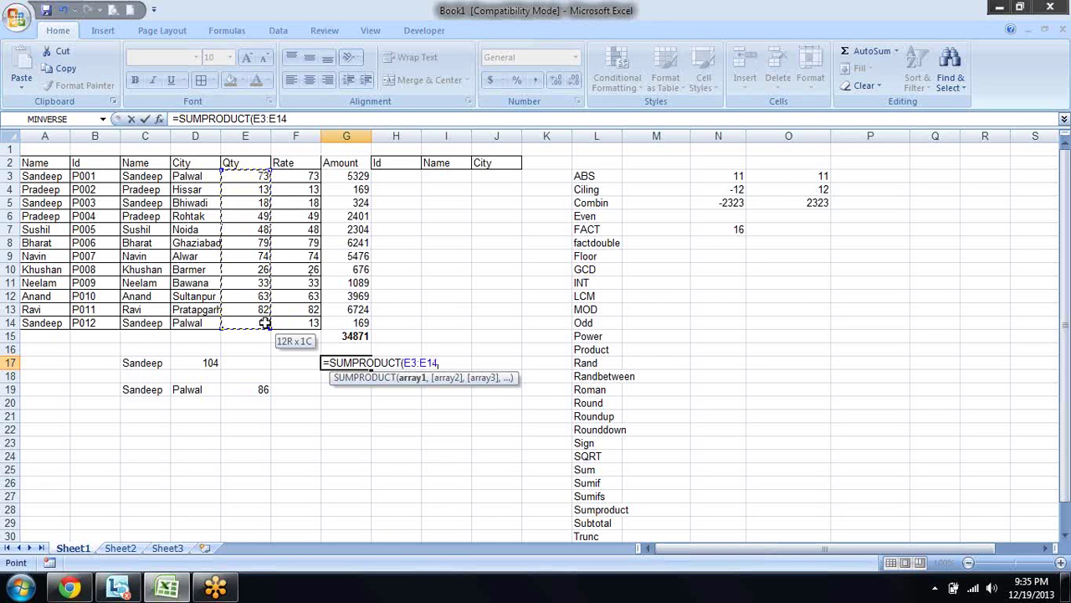
pyautogui.write(',')
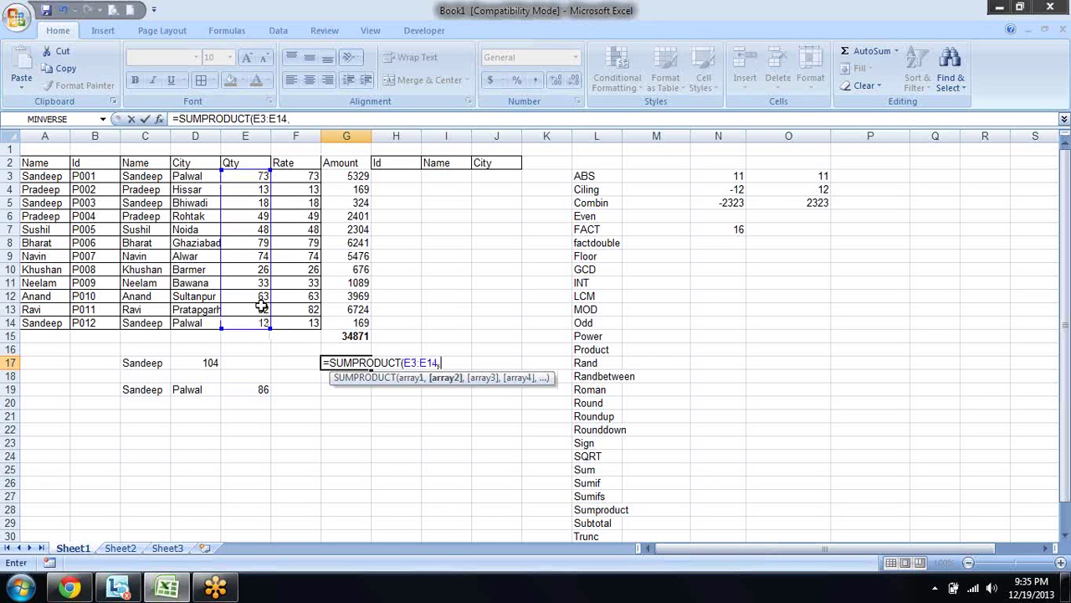
pyautogui.moveTo(300, 175); pyautogui.dragTo(301, 325)
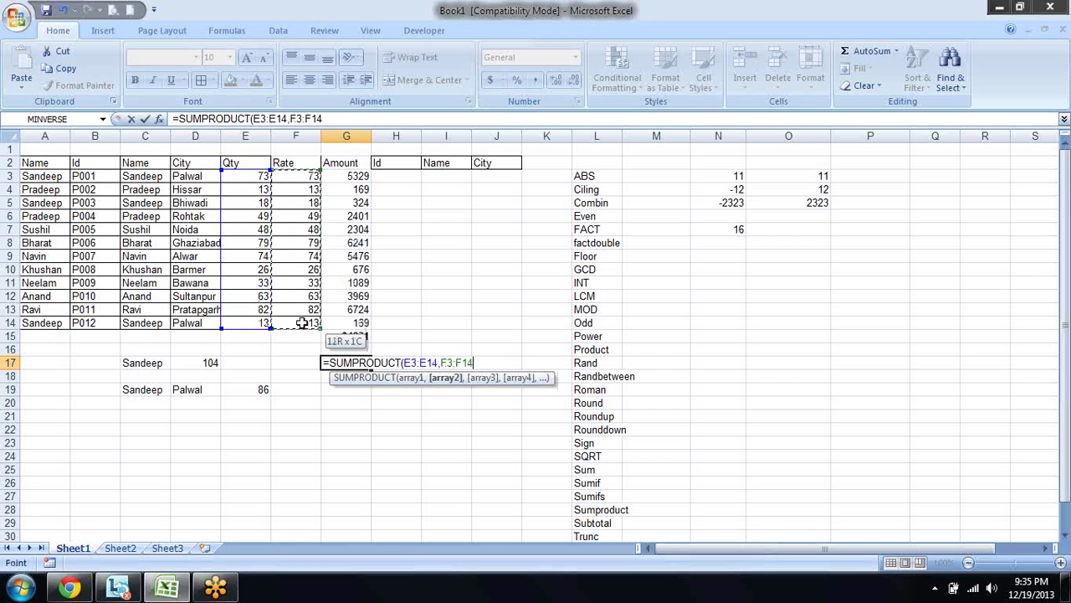
pyautogui.press('Return')
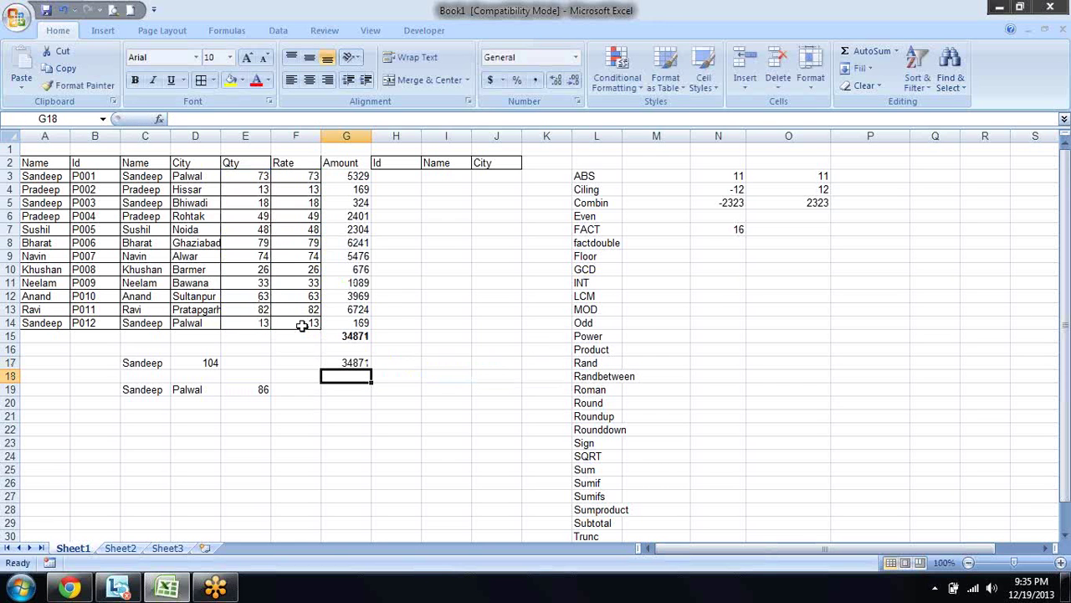
pyautogui.press('Up')
pyautogui.hotkey('ctrl', 'b')
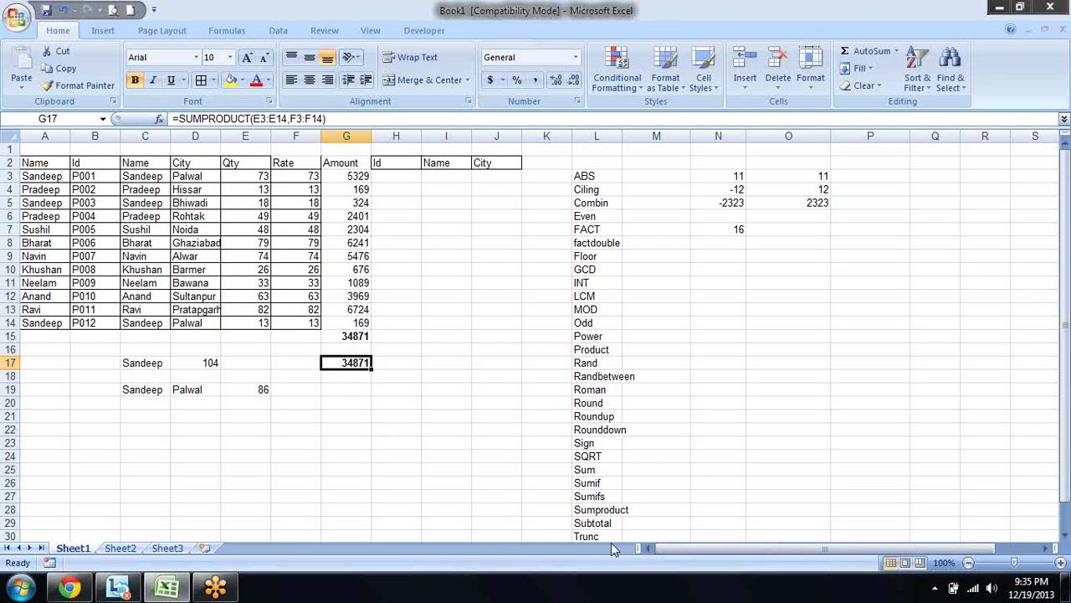
pyautogui.click(603, 520)
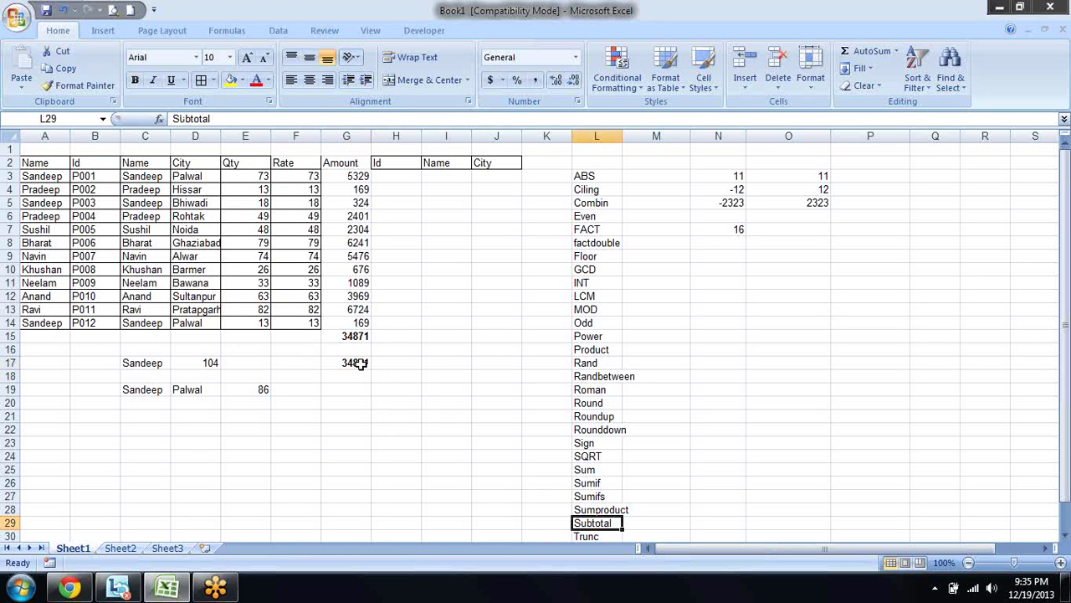
# Clear the scratch results in C15:G21 and the extra Id, Name, City headings in H2:J2.
pyautogui.moveTo(138, 340)
pyautogui.mouseDown()
pyautogui.moveTo(279, 375)
pyautogui.moveTo(354, 413)
pyautogui.mouseUp()
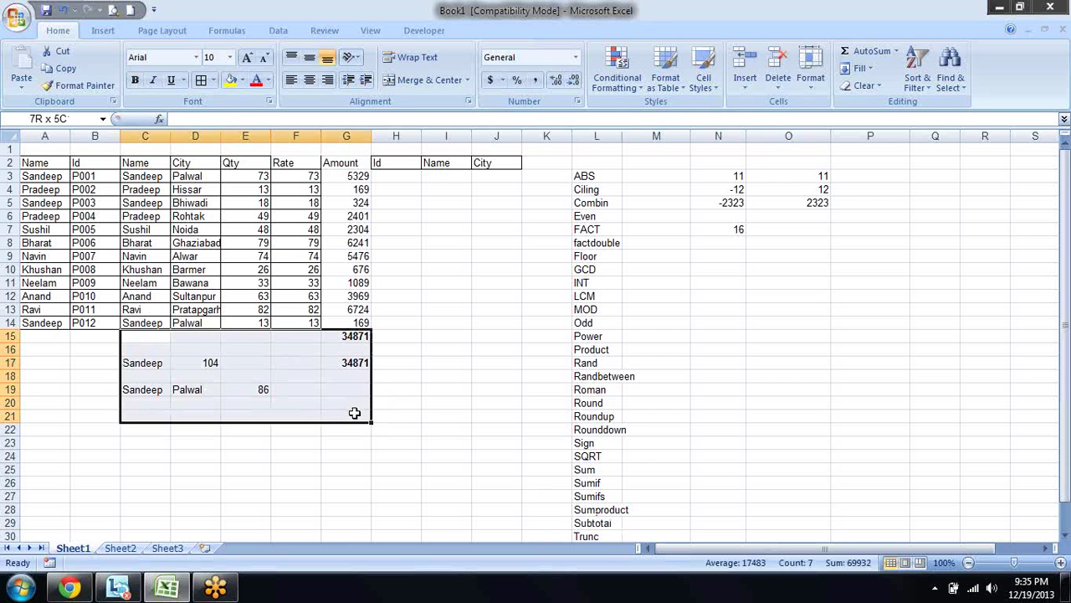
pyautogui.press('Delete')
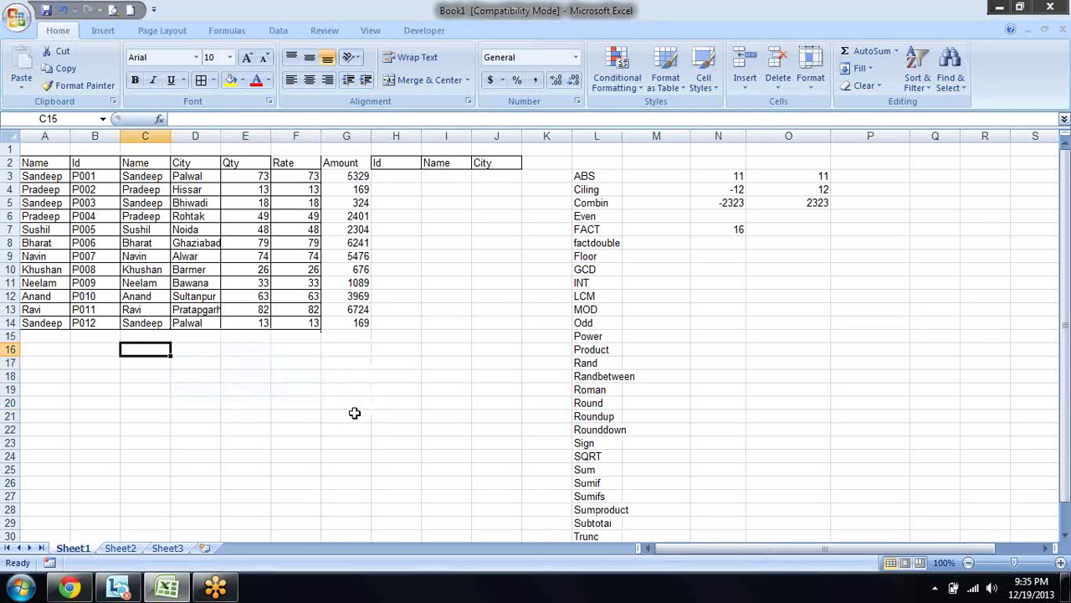
pyautogui.press('Up')
pyautogui.press('Up')
pyautogui.press('Up')
pyautogui.press('Left')
pyautogui.press('Left')
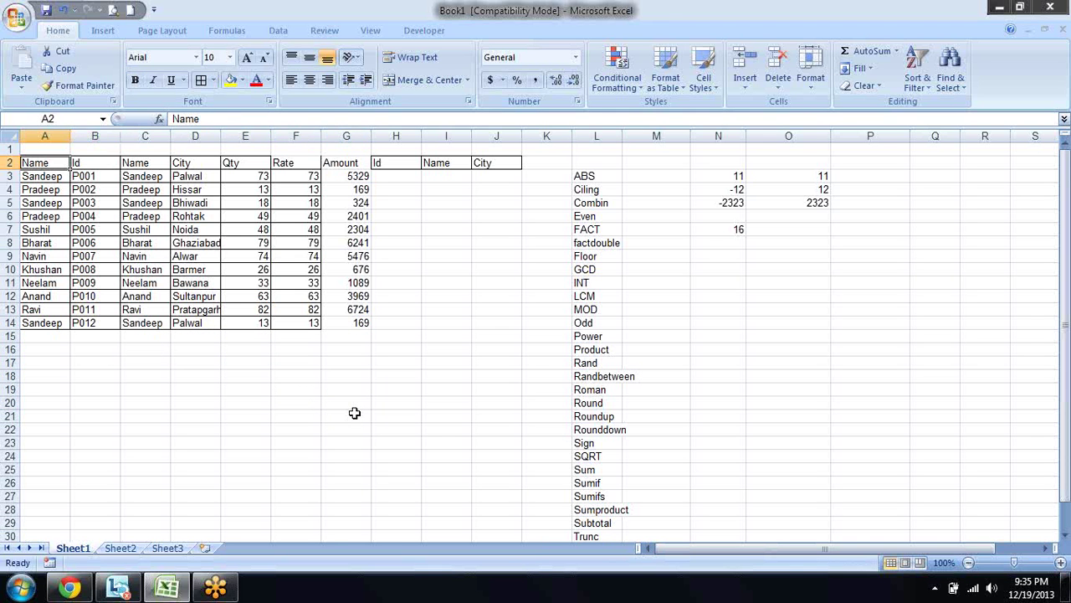
pyautogui.hotkey('ctrl', 'shift', 'Right')
pyautogui.hotkey('ctrl', 'shift', 'Down')
pyautogui.press('Left')
pyautogui.press('Right')
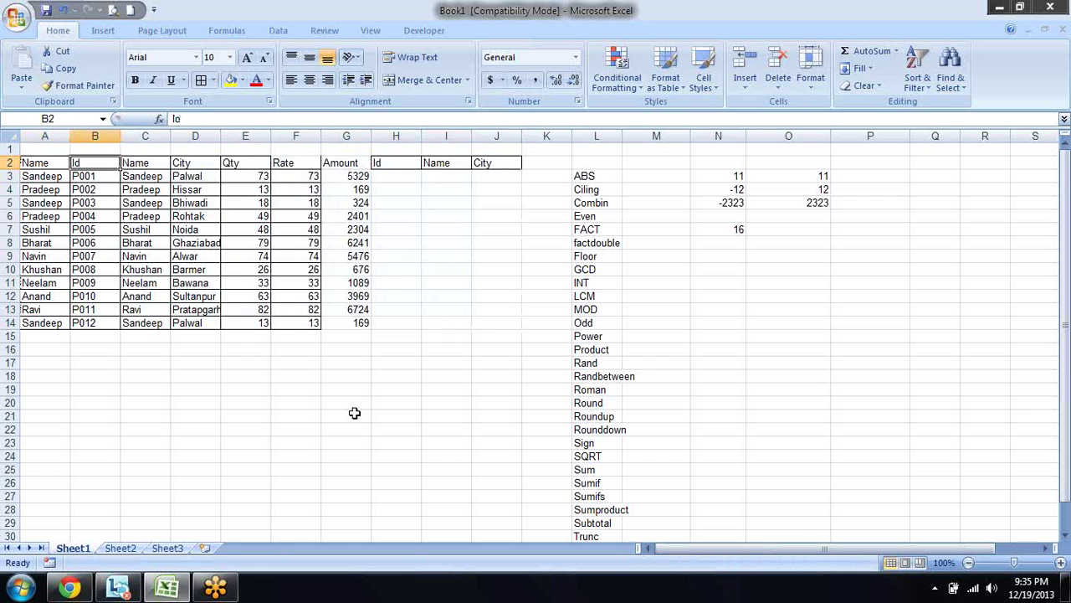
pyautogui.press('Right')
pyautogui.press('Right')
pyautogui.press('Right')
pyautogui.hotkey('shift', 'Right')
pyautogui.hotkey('shift', 'Right')
pyautogui.hotkey('shift', 'Right')
pyautogui.hotkey('shift', 'Left')
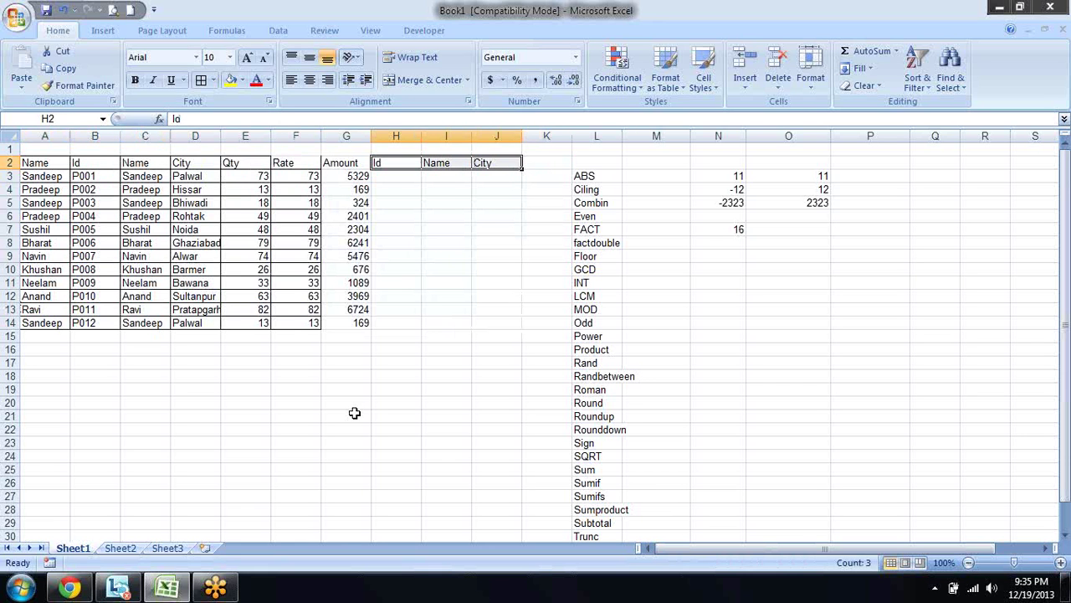
pyautogui.hotkey('alt', 'e')
pyautogui.press('a')
pyautogui.press('a')
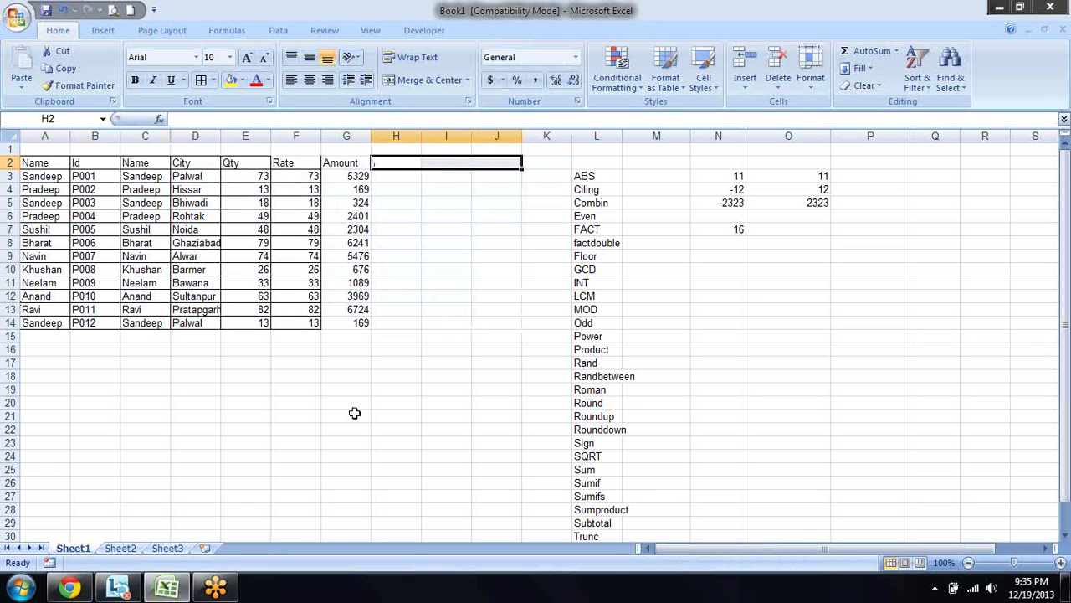
pyautogui.press('Left')
# Apply AutoFilter to the header row A2:G2, then go to G15 under Amount.
pyautogui.hotkey('ctrl', 'a')
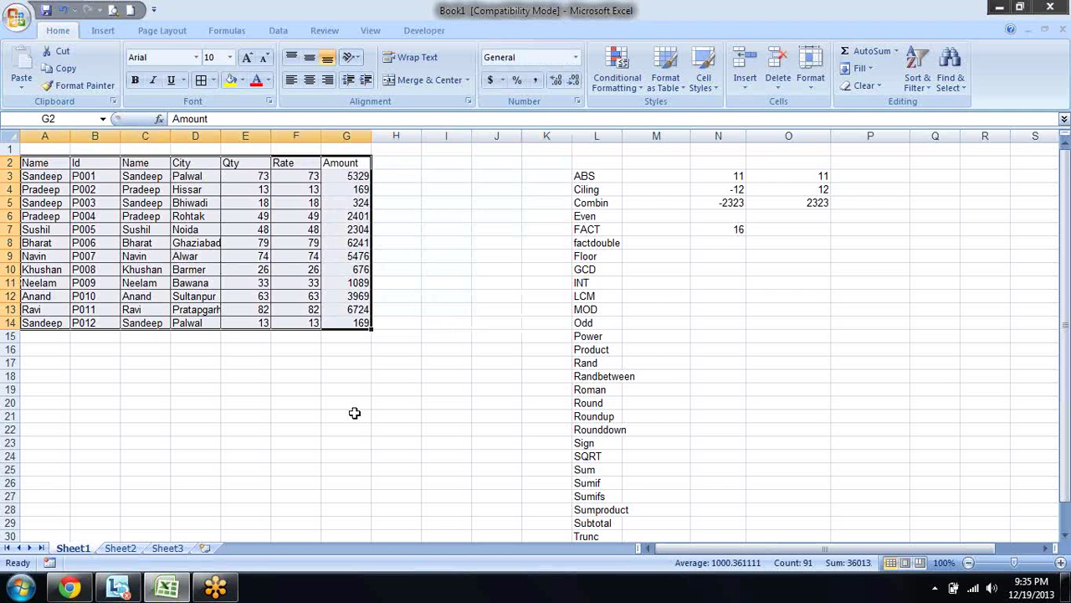
pyautogui.press('Down')
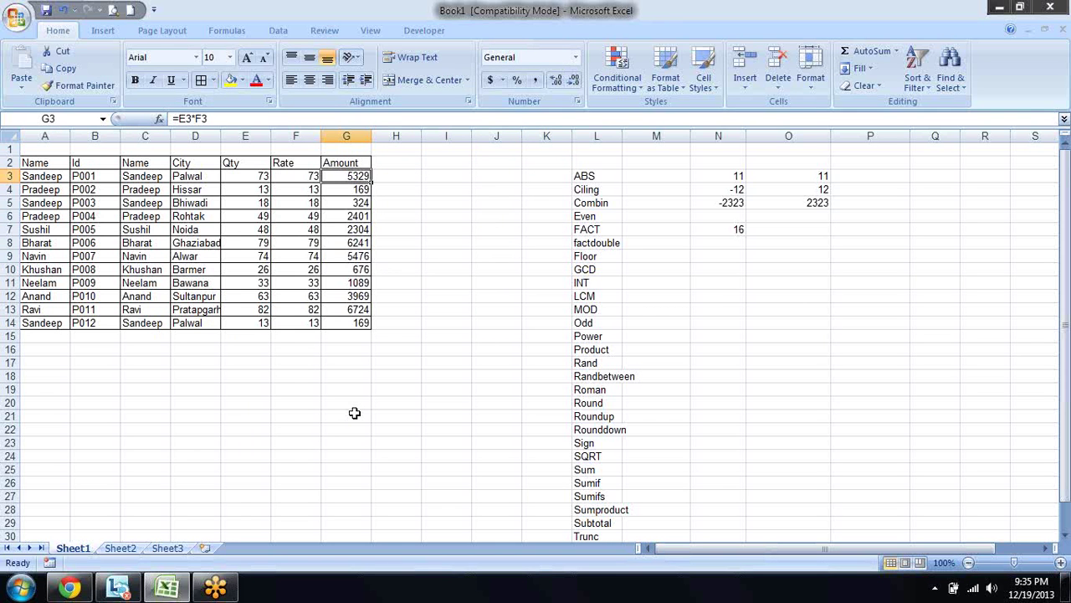
pyautogui.press('Down')
pyautogui.press('Down')
pyautogui.press('Down')
pyautogui.press('Up')
pyautogui.press('Up')
pyautogui.press('Up')
pyautogui.press('Up')
pyautogui.press('Up')
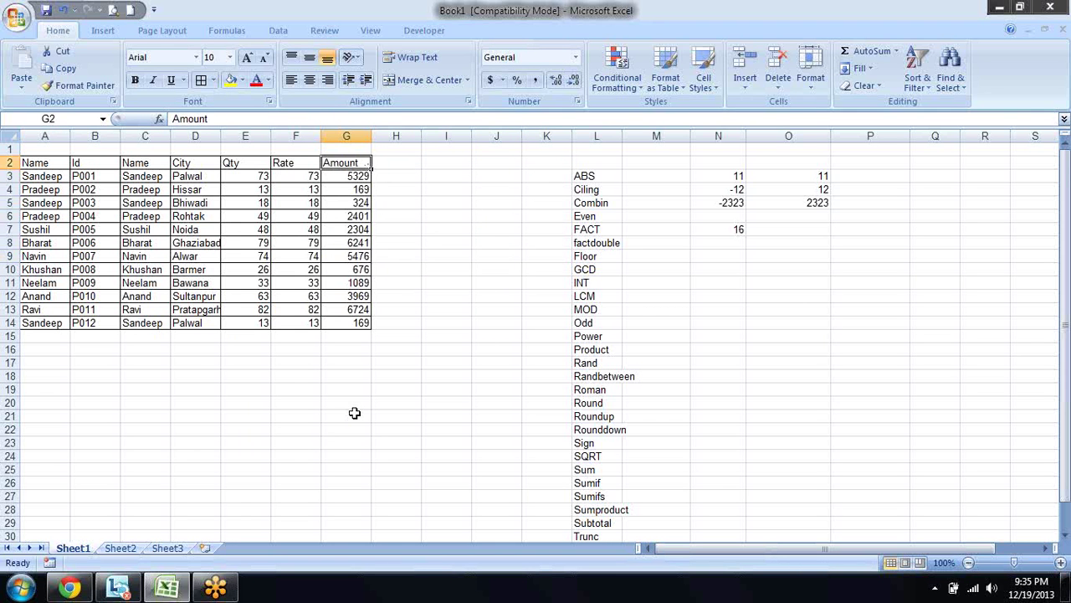
pyautogui.press('Left')
pyautogui.press('Left')
pyautogui.press('Left')
pyautogui.press('Left')
pyautogui.hotkey('ctrl', 'shift', 'Right')
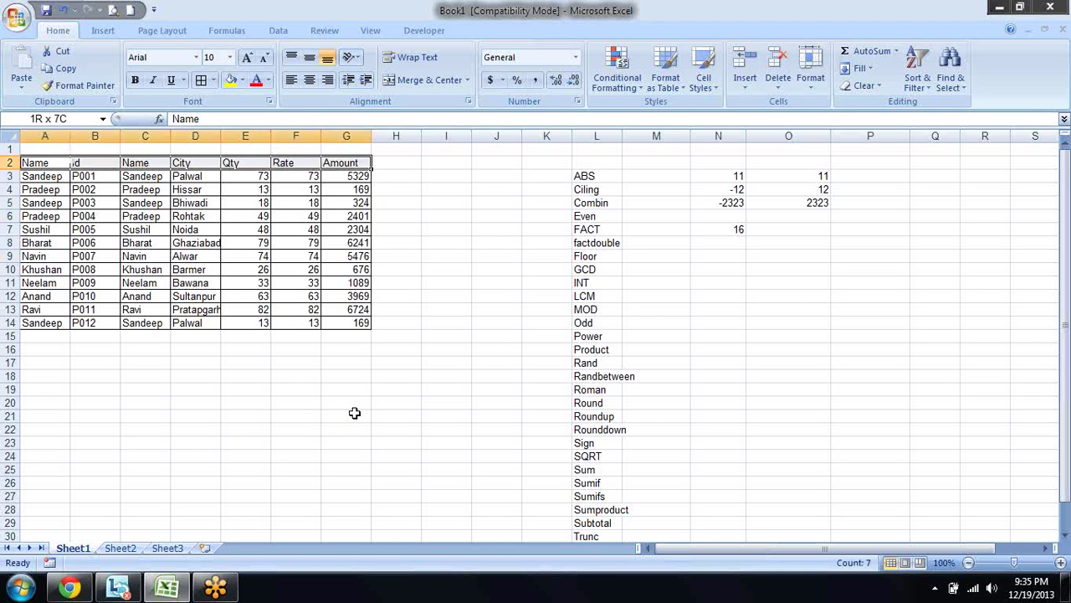
pyautogui.hotkey('ctrl', 'shift', 'l')
pyautogui.press('Down')
pyautogui.press('Down')
pyautogui.press('Down')
pyautogui.press('Down')
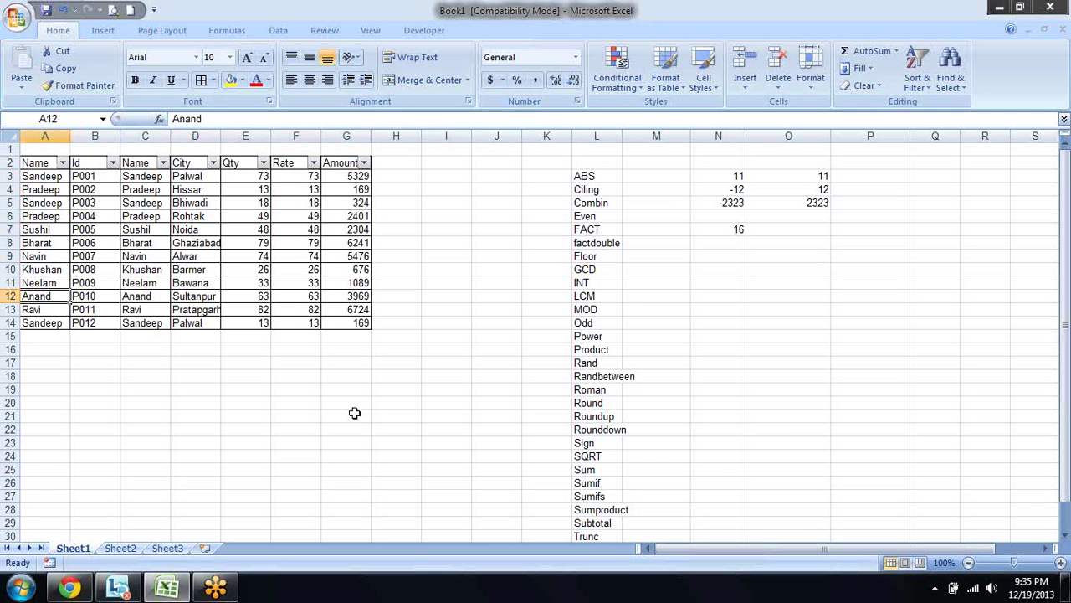
pyautogui.press('Down')
pyautogui.press('Down')
pyautogui.press('Down')
pyautogui.press('Down')
pyautogui.press('Right')
pyautogui.press('Right')
pyautogui.press('Right')
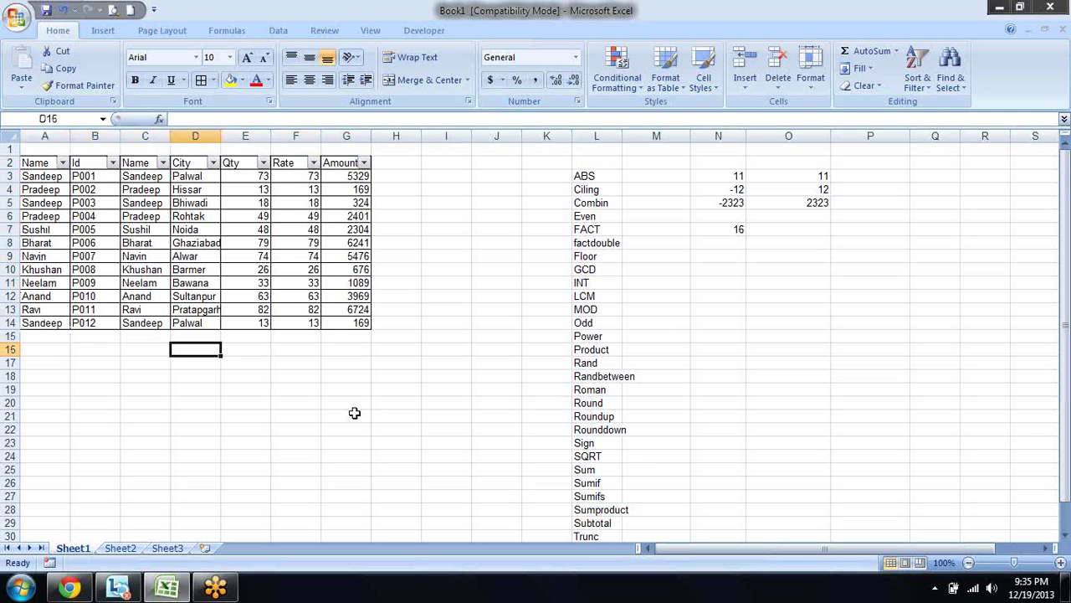
pyautogui.press('Right')
pyautogui.press('Up')
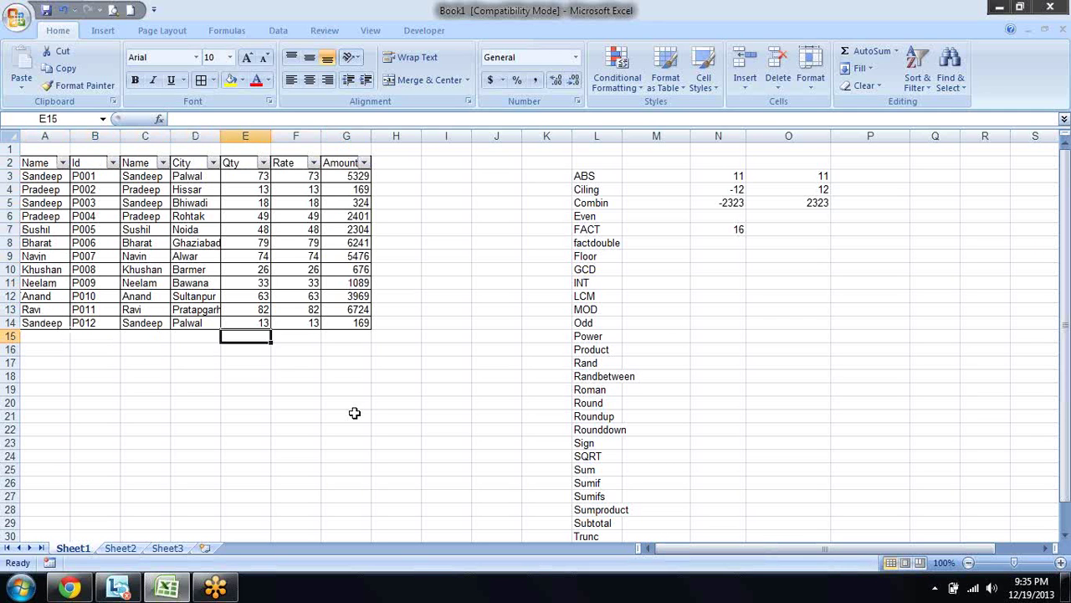
pyautogui.press('Right')
pyautogui.press('Right')
# Enter =SUBTOTAL( in G15 from AutoComplete, after undoing an accidental SUBSTITUTE.
pyautogui.write('=')
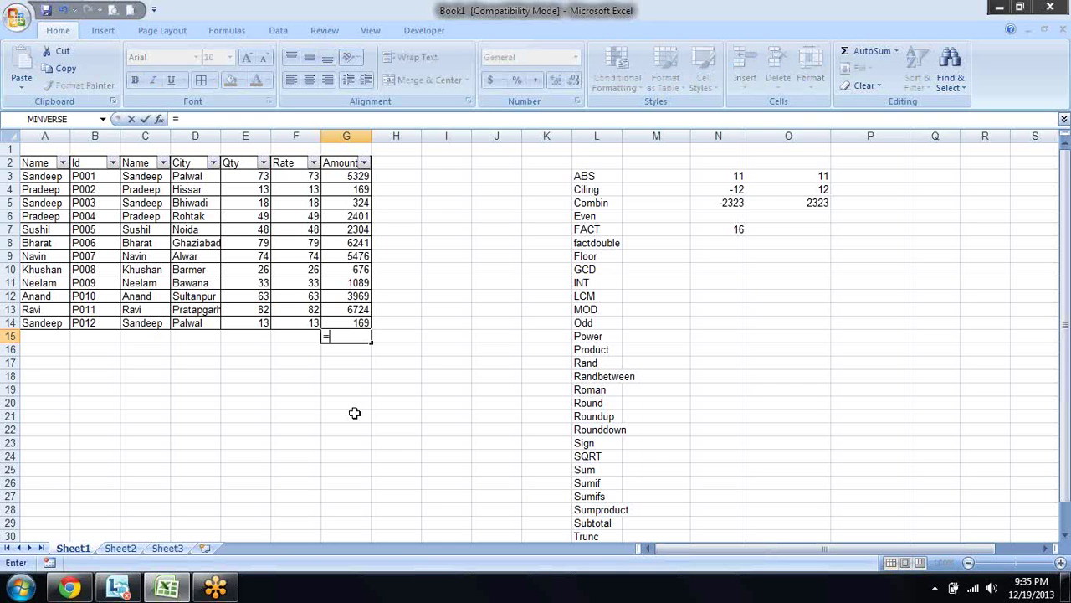
pyautogui.write('su')
pyautogui.press('Tab')
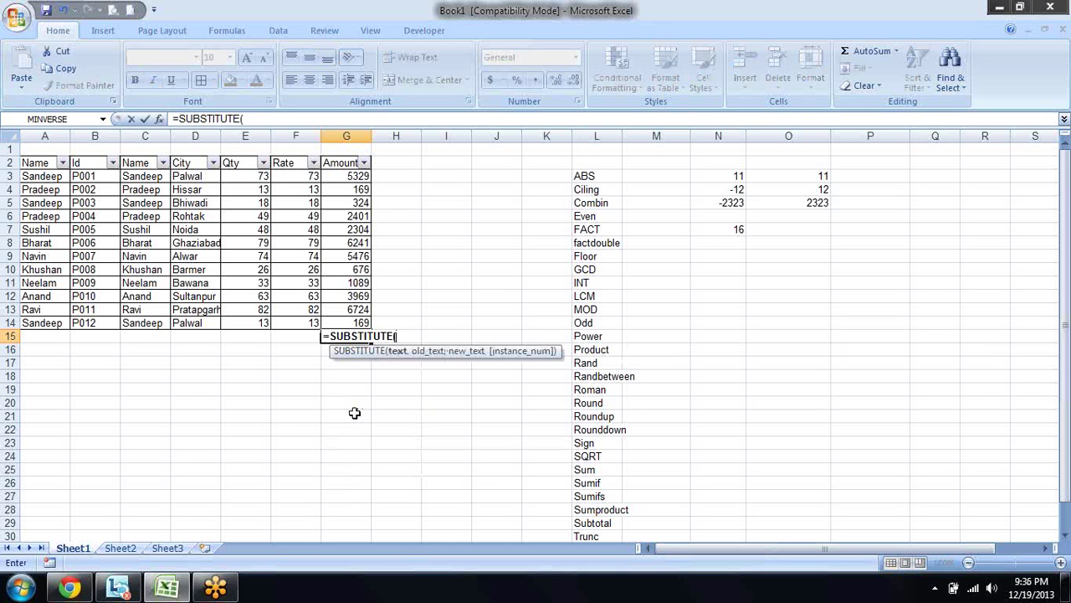
pyautogui.press('BackSpace')
pyautogui.press('BackSpace')
pyautogui.press('BackSpace')
pyautogui.press('BackSpace')
pyautogui.press('BackSpace')
pyautogui.press('BackSpace')
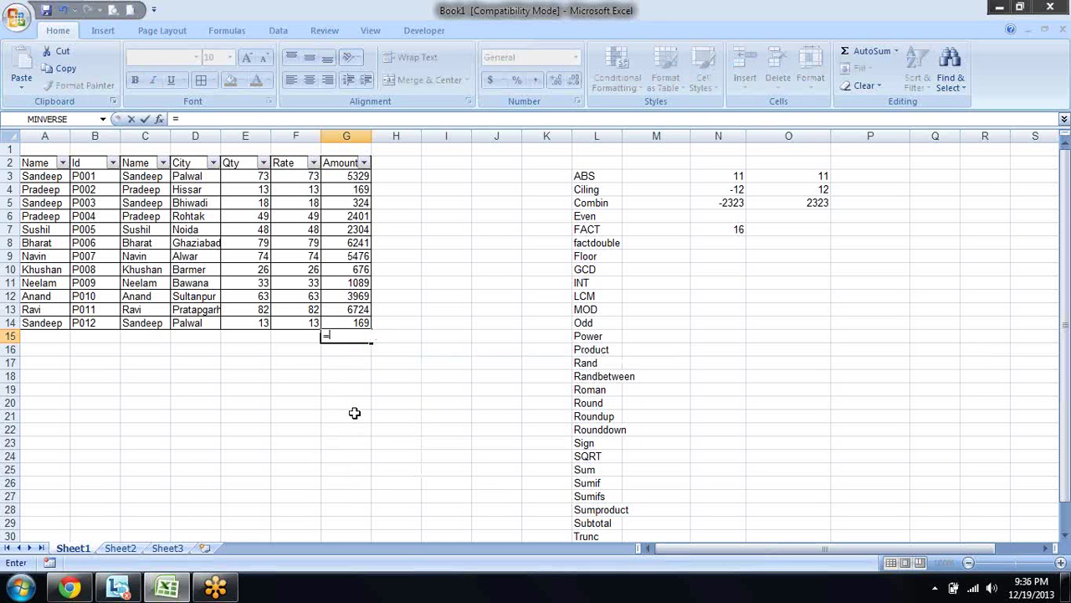
pyautogui.write('sun')
pyautogui.press('BackSpace')
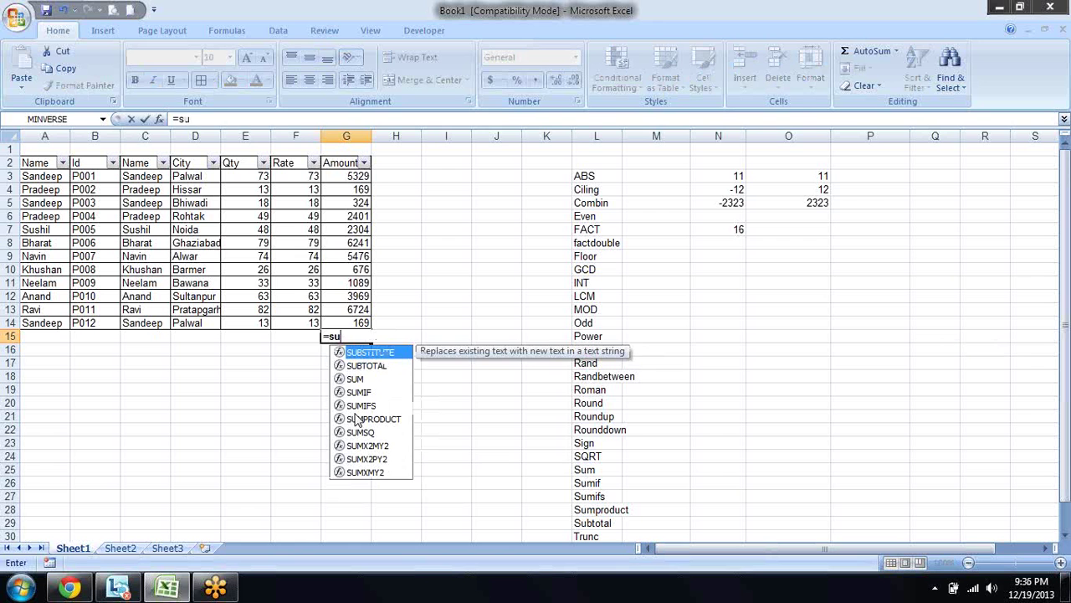
pyautogui.press('Down')
pyautogui.press('Tab')
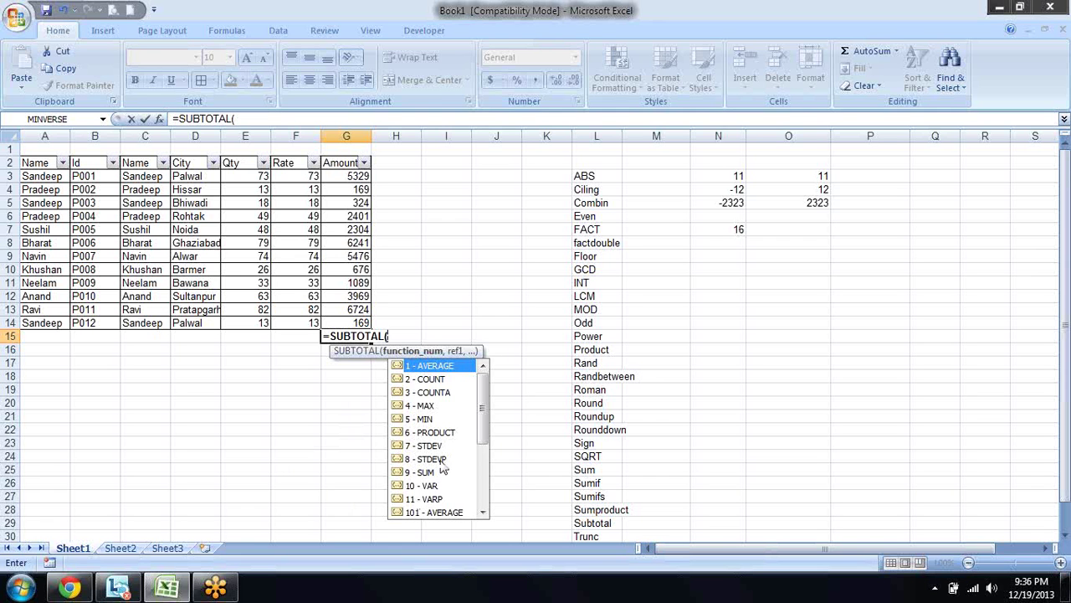
# Complete G15 as =SUBTOTAL(9,G3:G14) so the Amount column totals 34871.
pyautogui.scroll(-1, 488, 439)
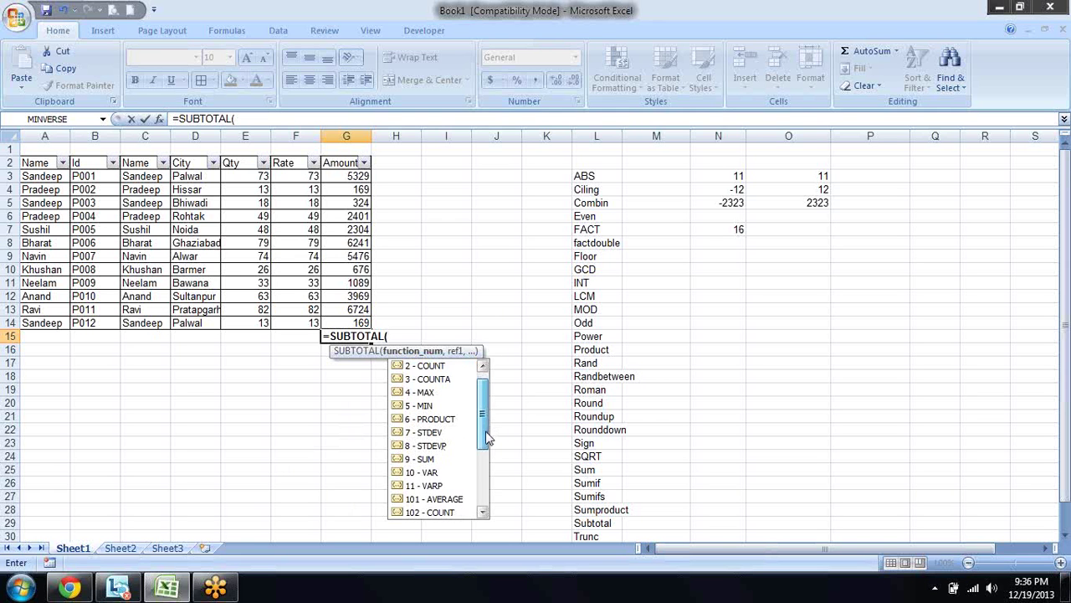
pyautogui.scroll(-2, 488, 439)
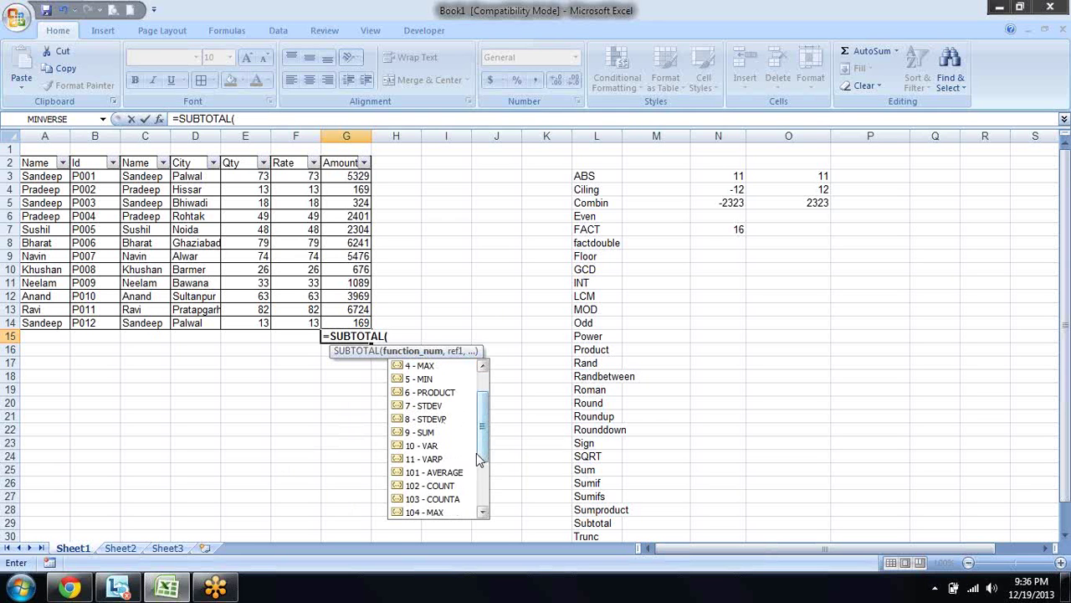
pyautogui.moveTo(478, 459)
pyautogui.mouseDown()
pyautogui.moveTo(484, 507)
pyautogui.moveTo(484, 432)
pyautogui.mouseUp()
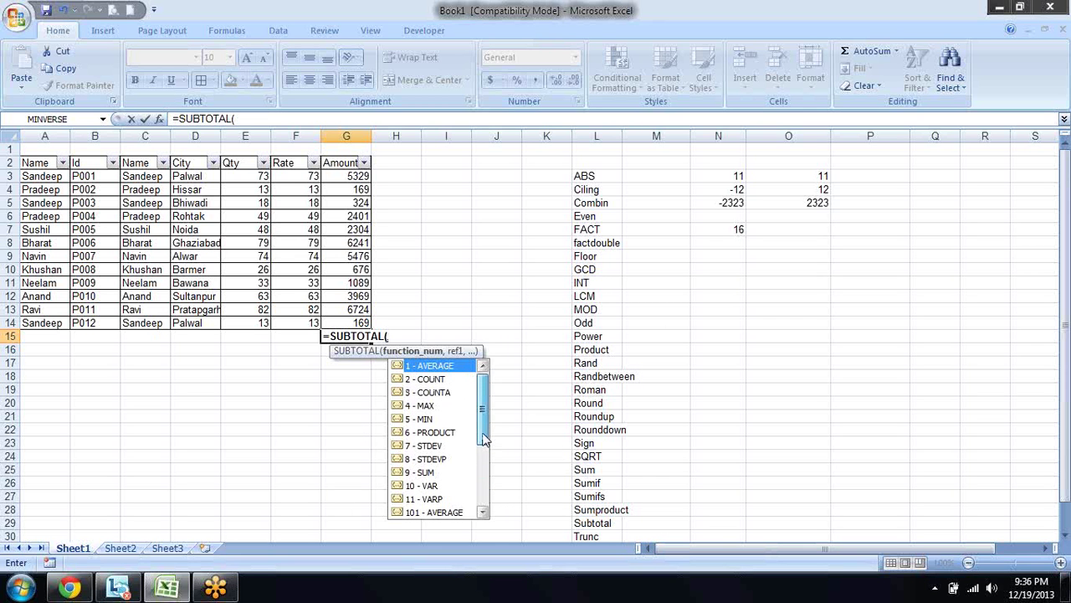
pyautogui.doubleClick(429, 472)
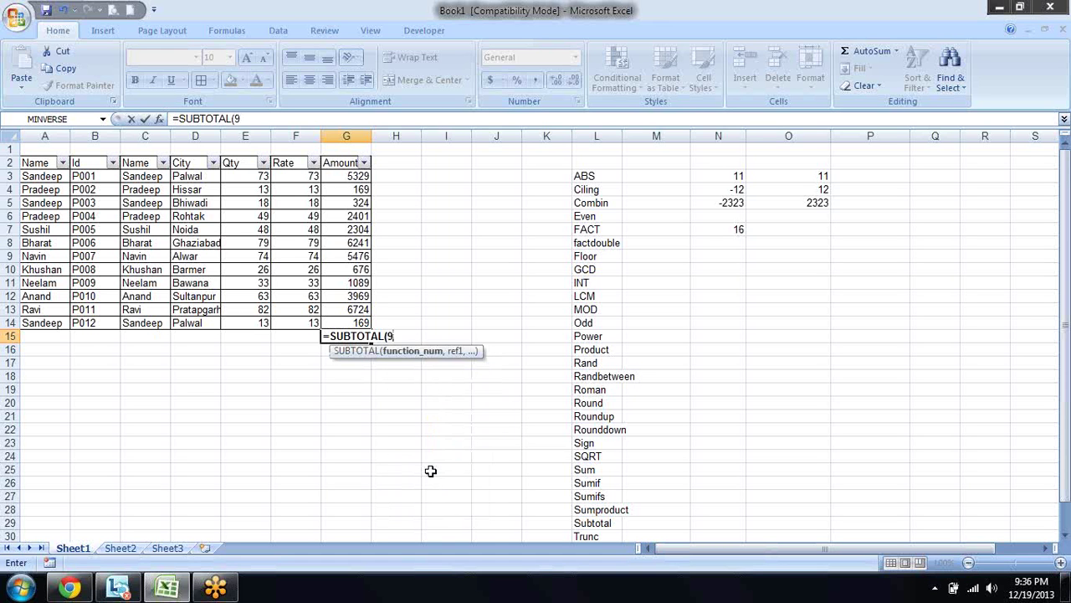
pyautogui.write(',')
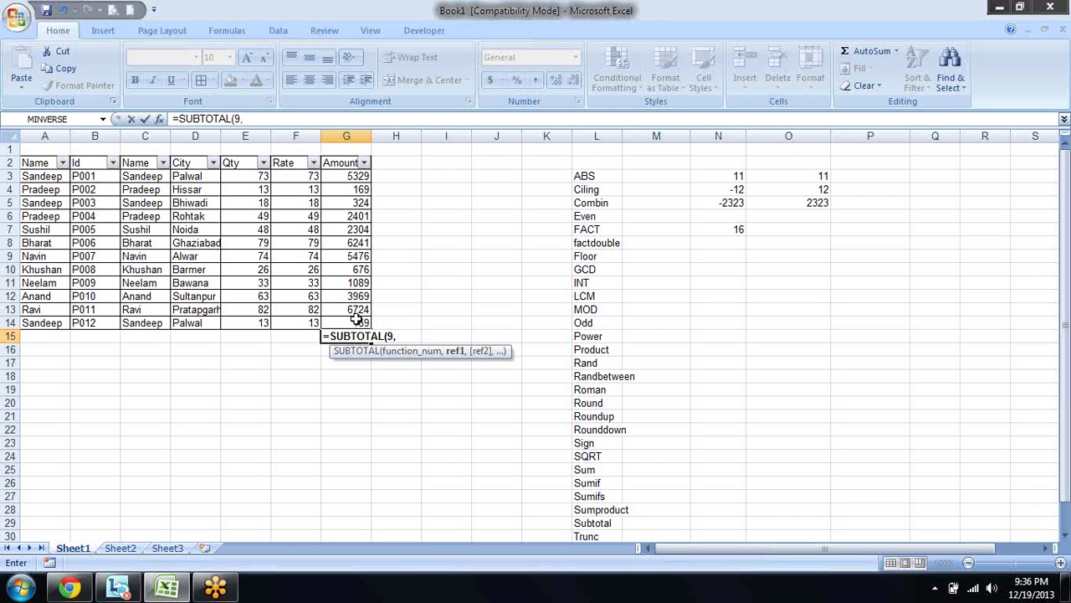
pyautogui.moveTo(357, 320); pyautogui.dragTo(352, 177)
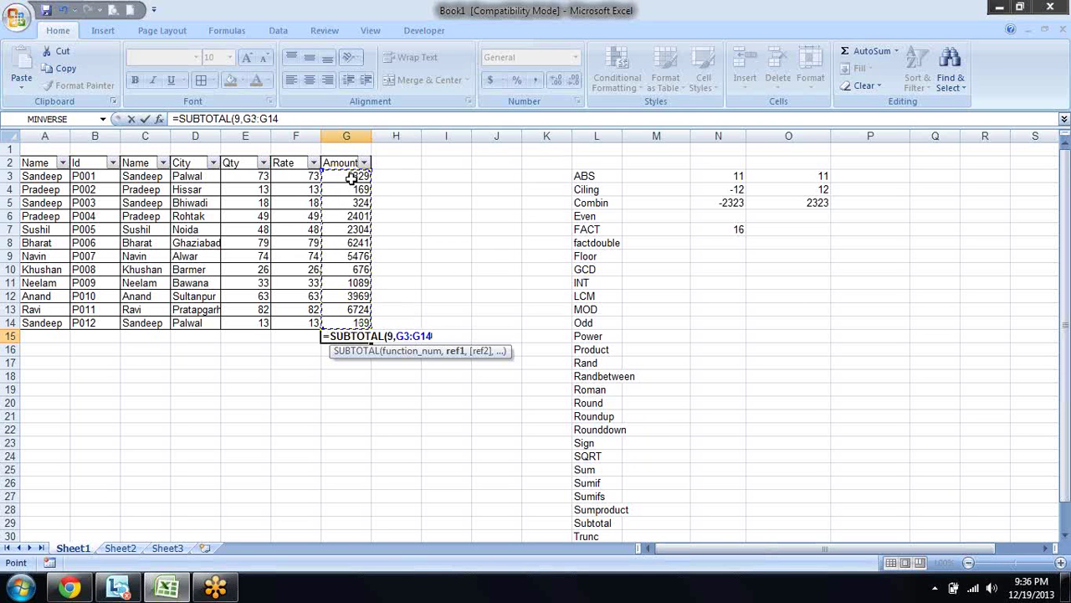
pyautogui.write(',')
pyautogui.press('BackSpace')
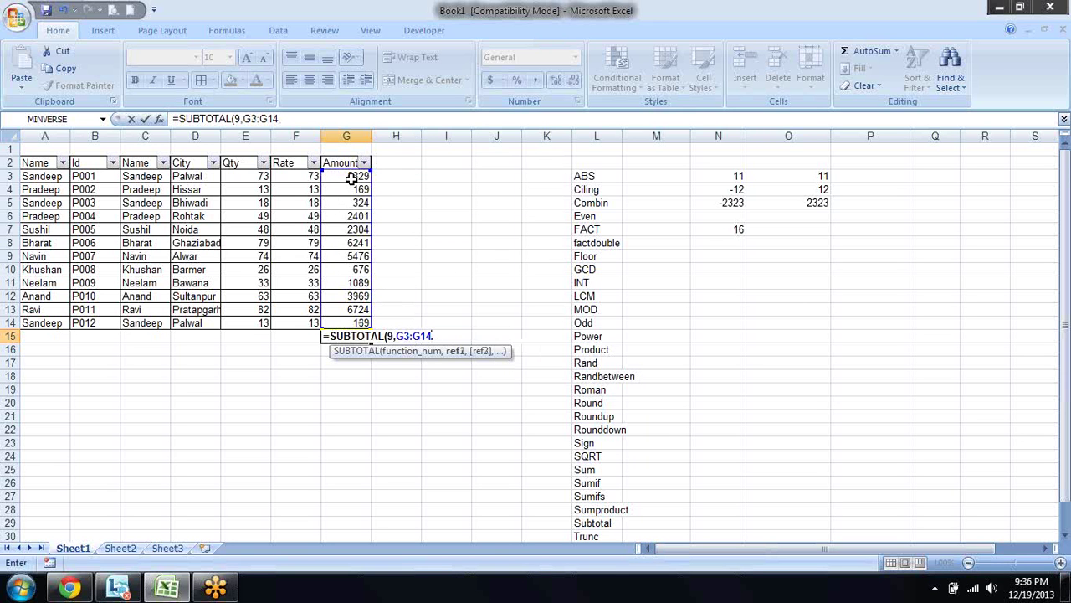
pyautogui.press('Return')
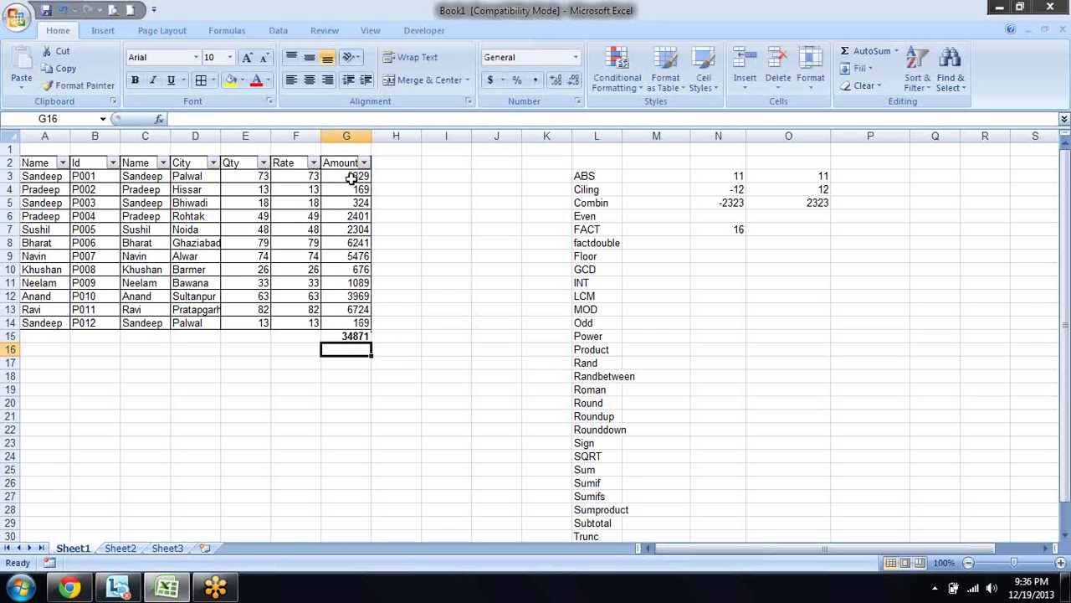
pyautogui.press('Up')
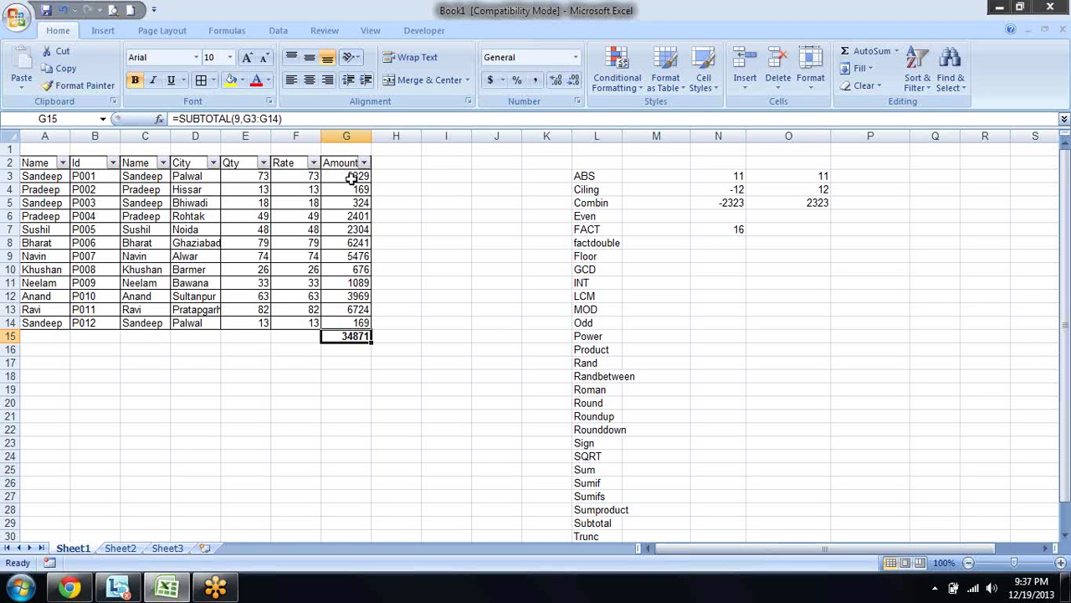
pyautogui.press('Left')
pyautogui.press('Up')
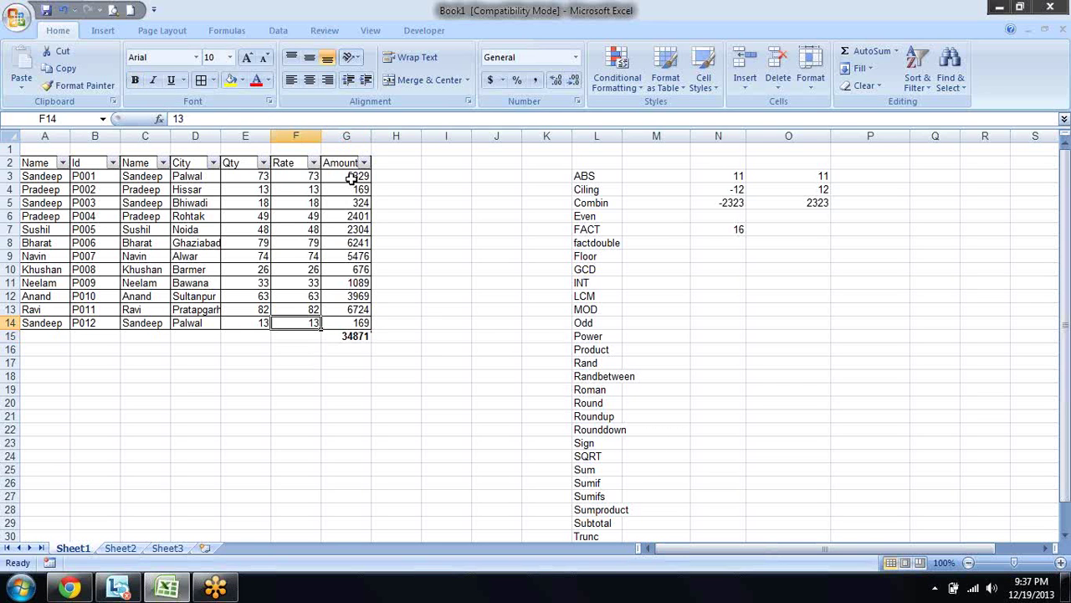
pyautogui.press('Down')
pyautogui.press('Right')
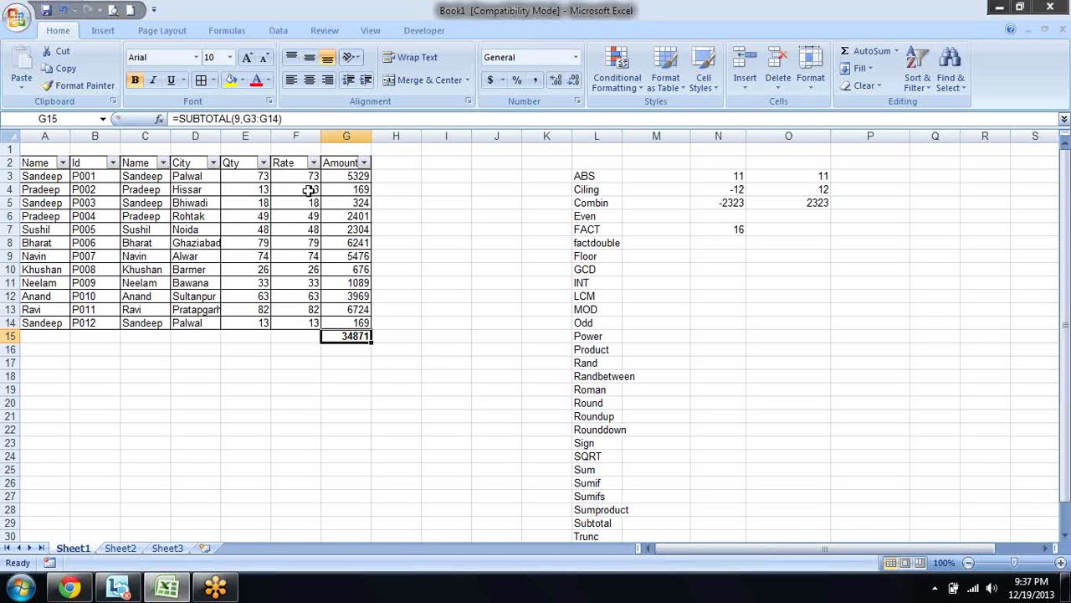
pyautogui.click(214, 163)
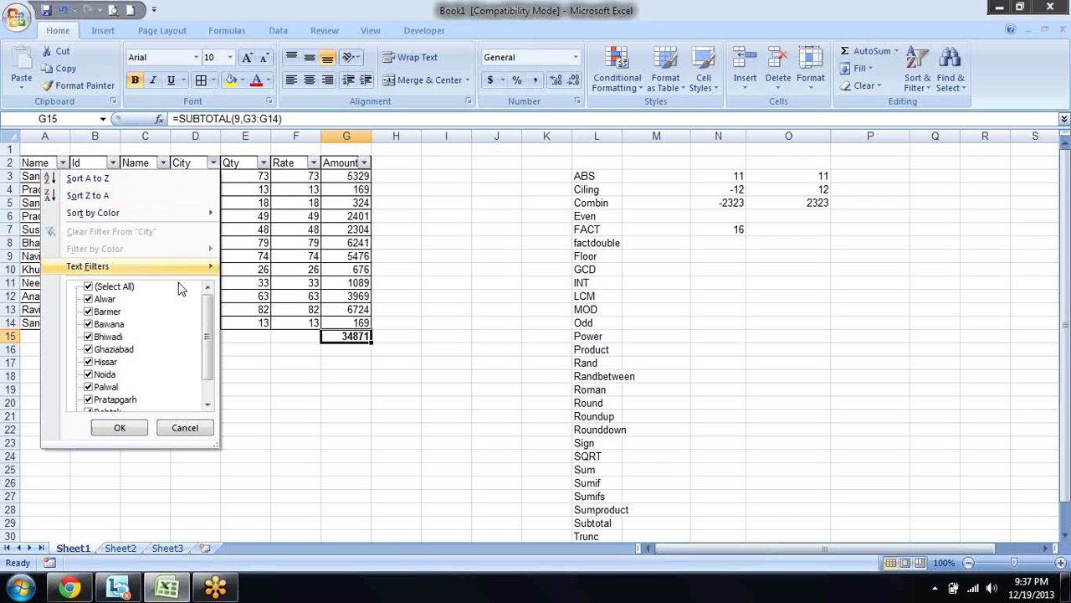
pyautogui.click(125, 287)
pyautogui.click(103, 387)
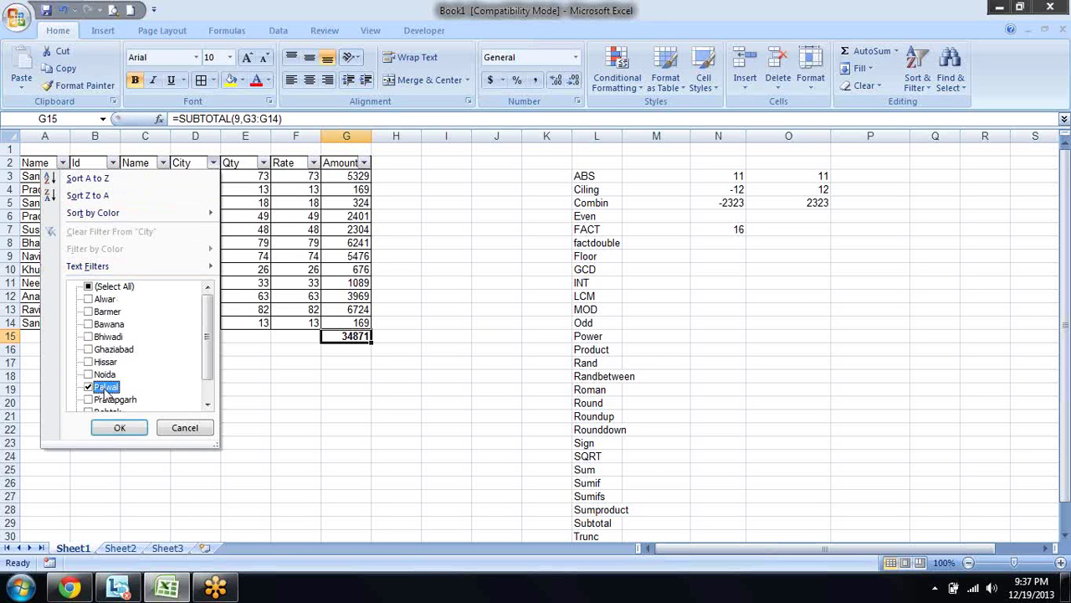
pyautogui.click(119, 427)
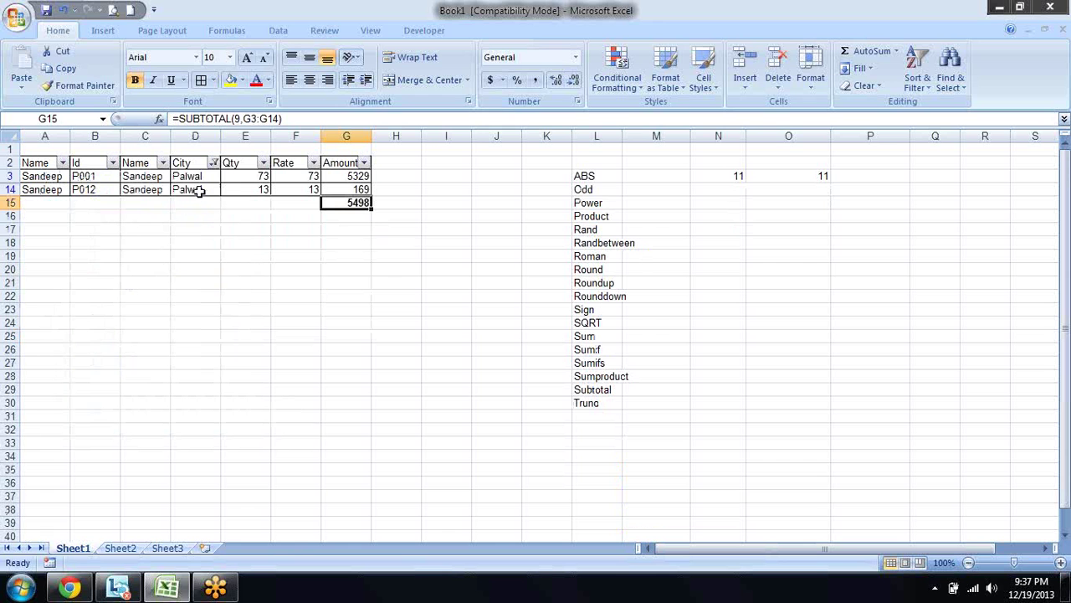
pyautogui.moveTo(358, 176); pyautogui.dragTo(354, 190)
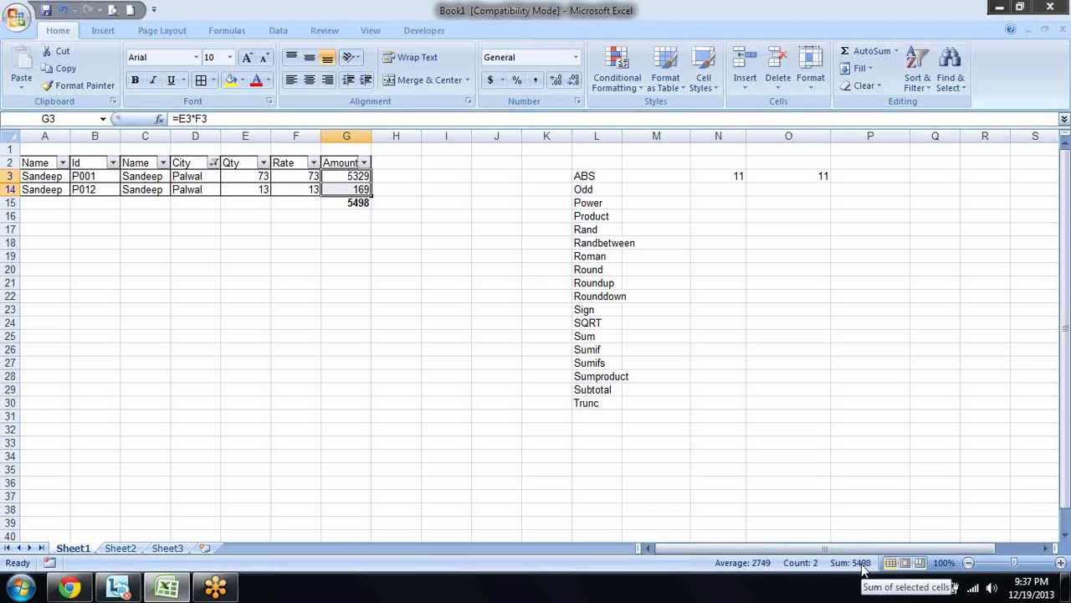
pyautogui.click(362, 203)
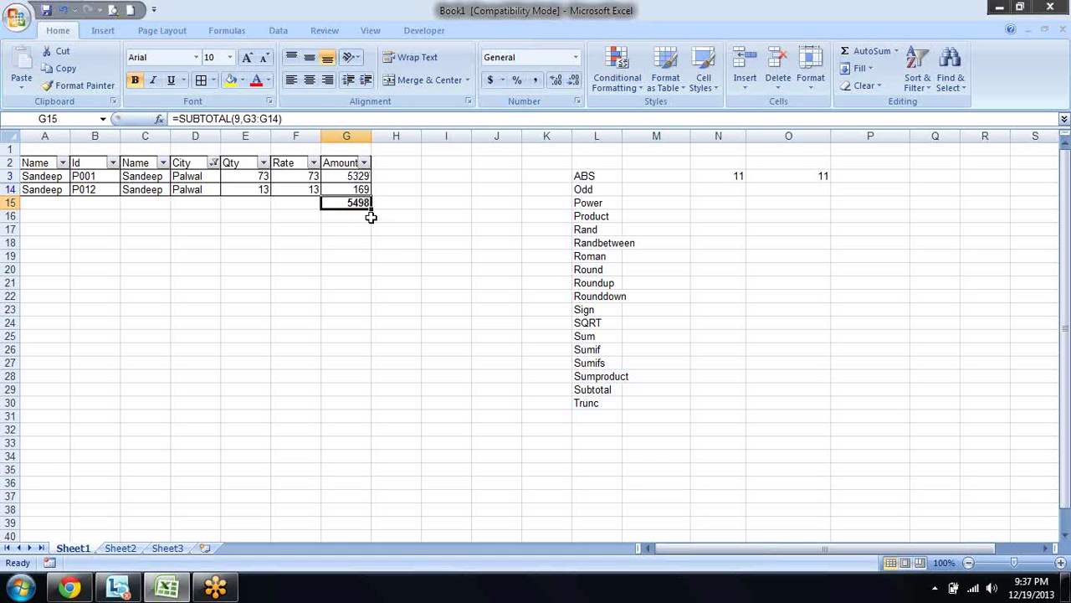
pyautogui.click(215, 162)
pyautogui.click(107, 336)
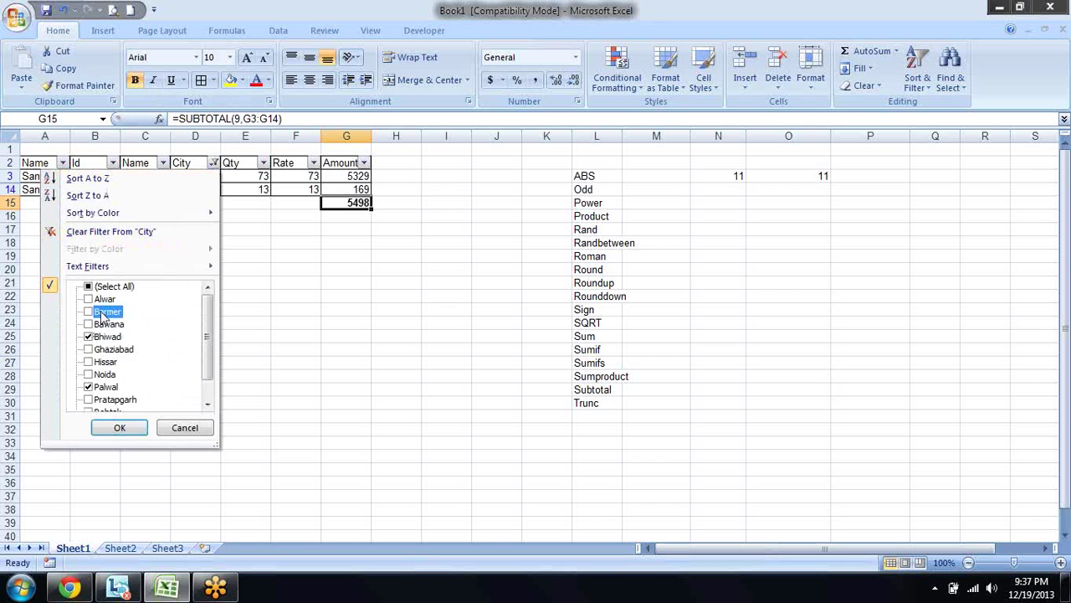
pyautogui.click(106, 311)
pyautogui.click(122, 427)
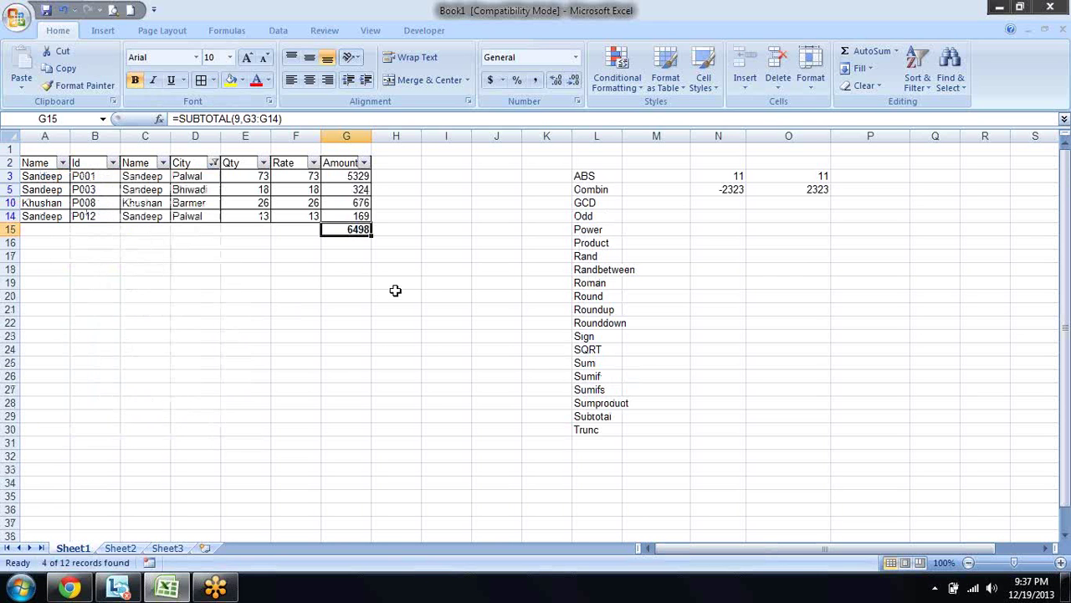
pyautogui.click(360, 175)
pyautogui.moveTo(360, 175); pyautogui.dragTo(358, 216)
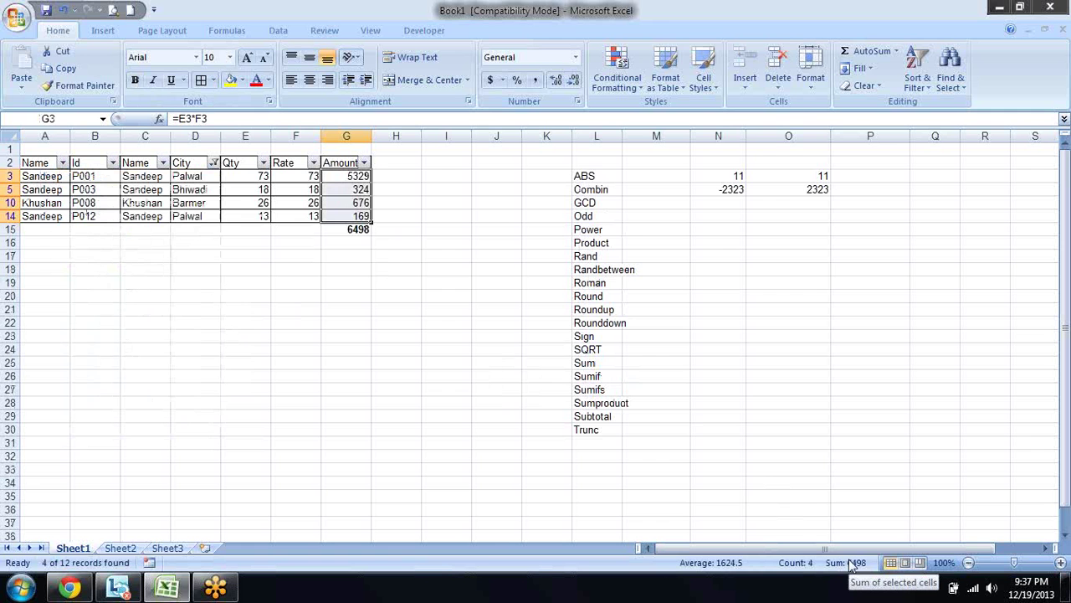
pyautogui.click(423, 219)
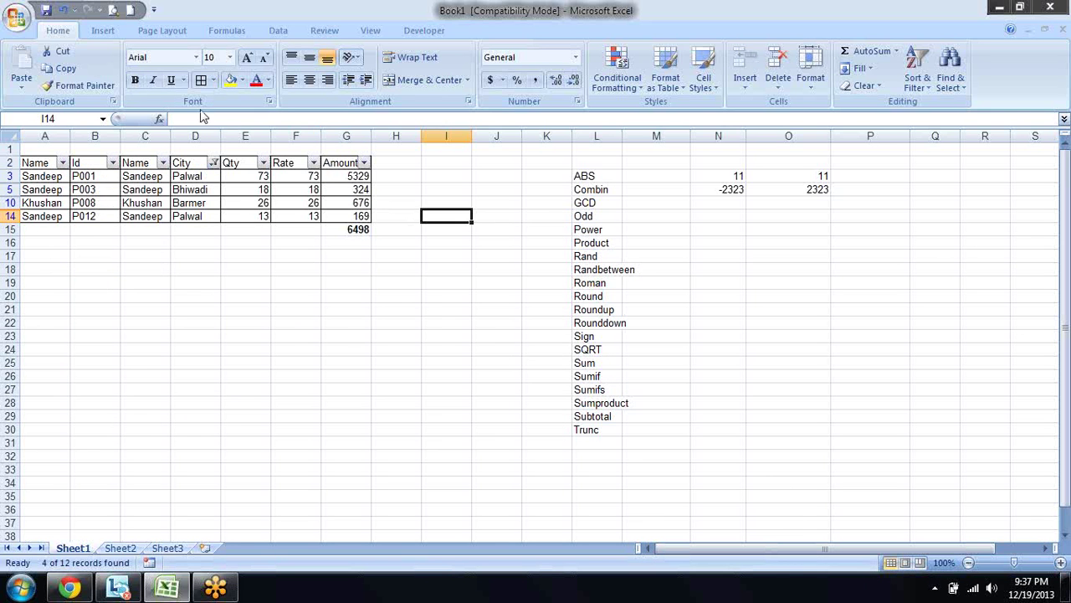
pyautogui.click(215, 162)
pyautogui.click(89, 286)
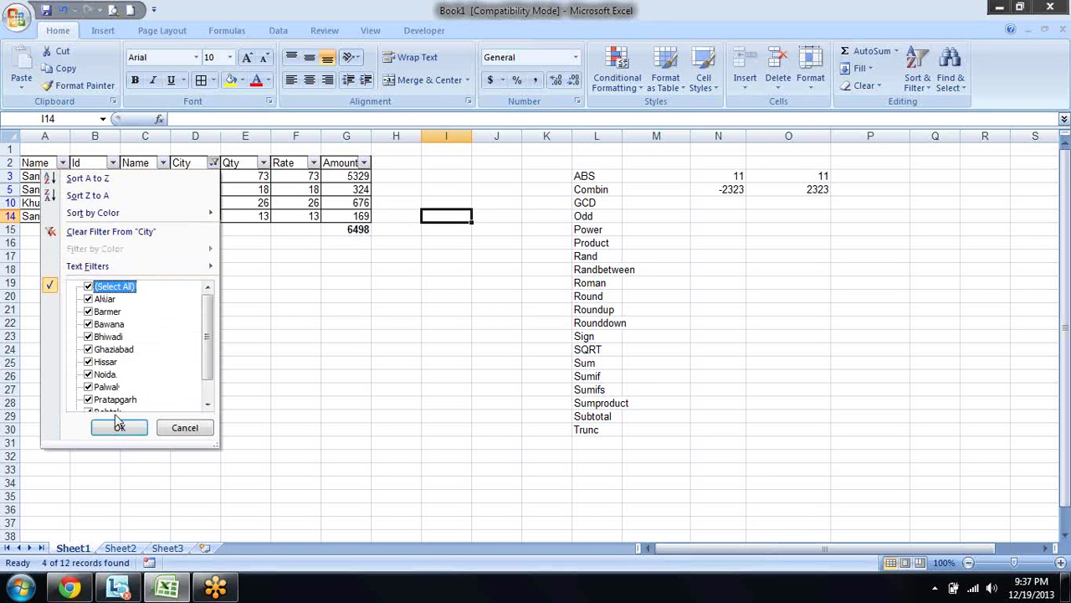
pyautogui.click(120, 428)
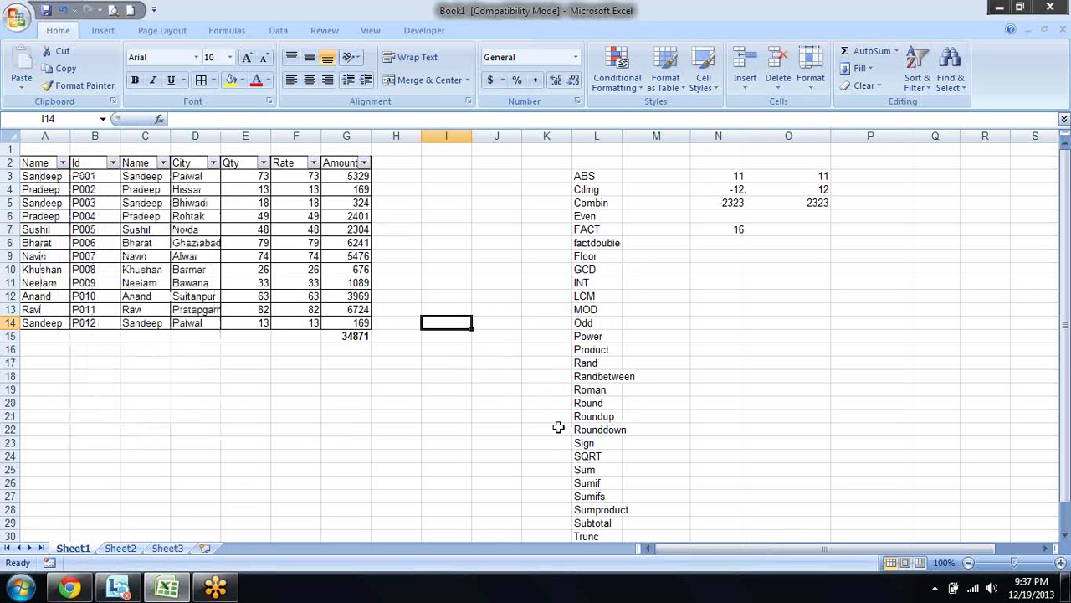
pyautogui.click(360, 335)
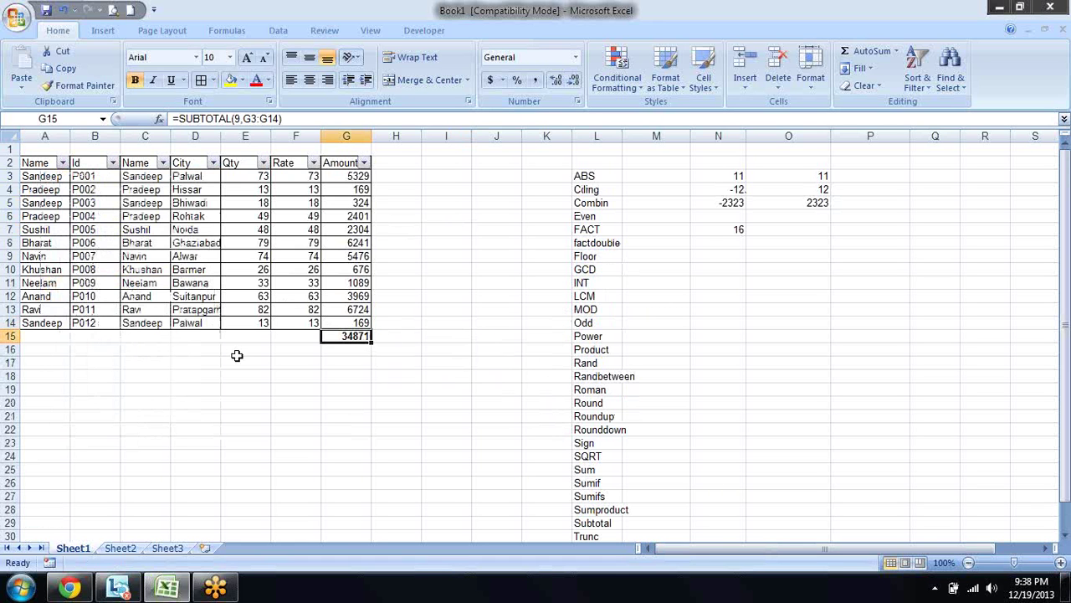
# Enter the label 'Grand Total' in F15 beside the 34871 total.
pyautogui.press('Left')
pyautogui.write('G')
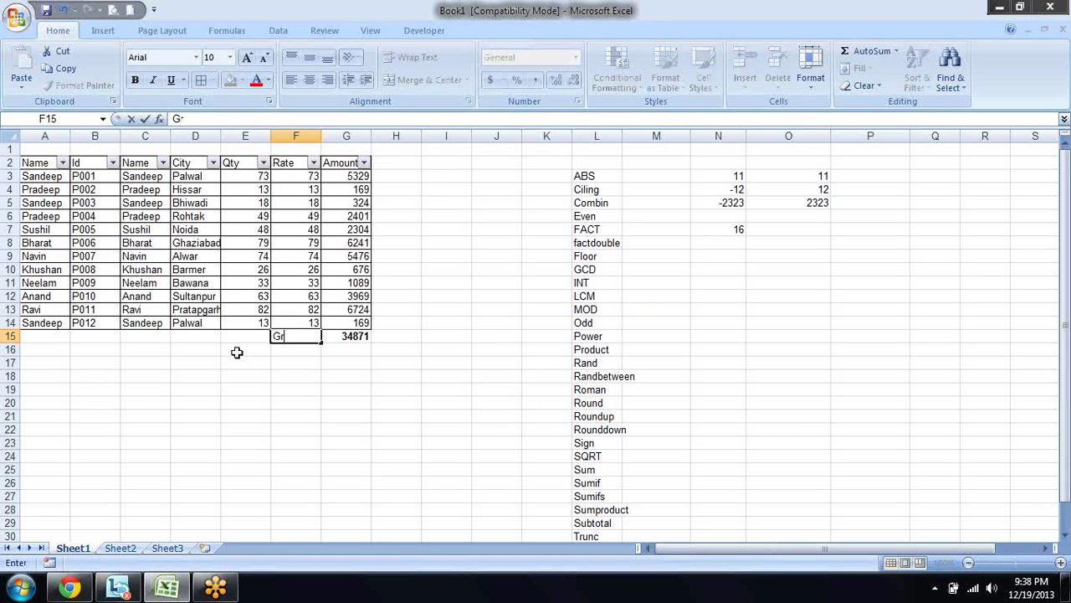
pyautogui.write('rand')
pyautogui.press('Left')
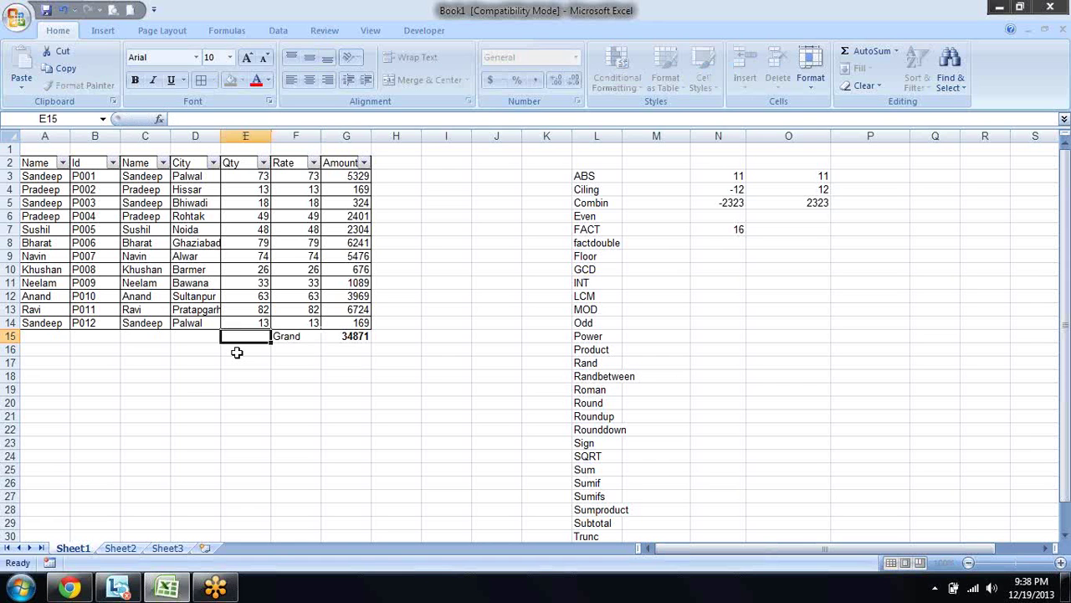
pyautogui.press('Right')
pyautogui.press('Right')
pyautogui.press('Left')
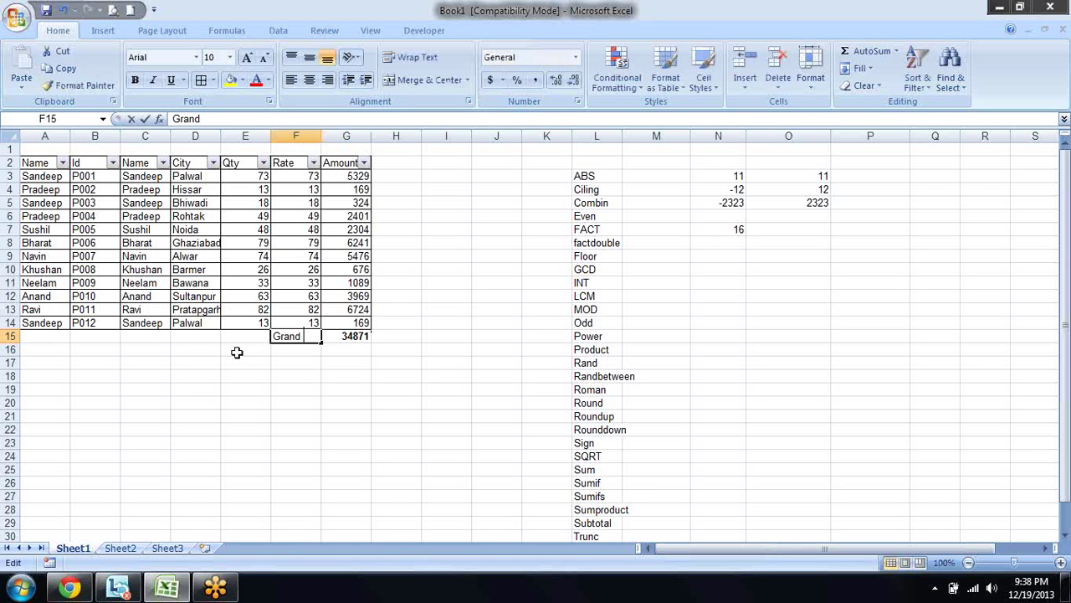
pyautogui.press('F2')
pyautogui.write('Tod')
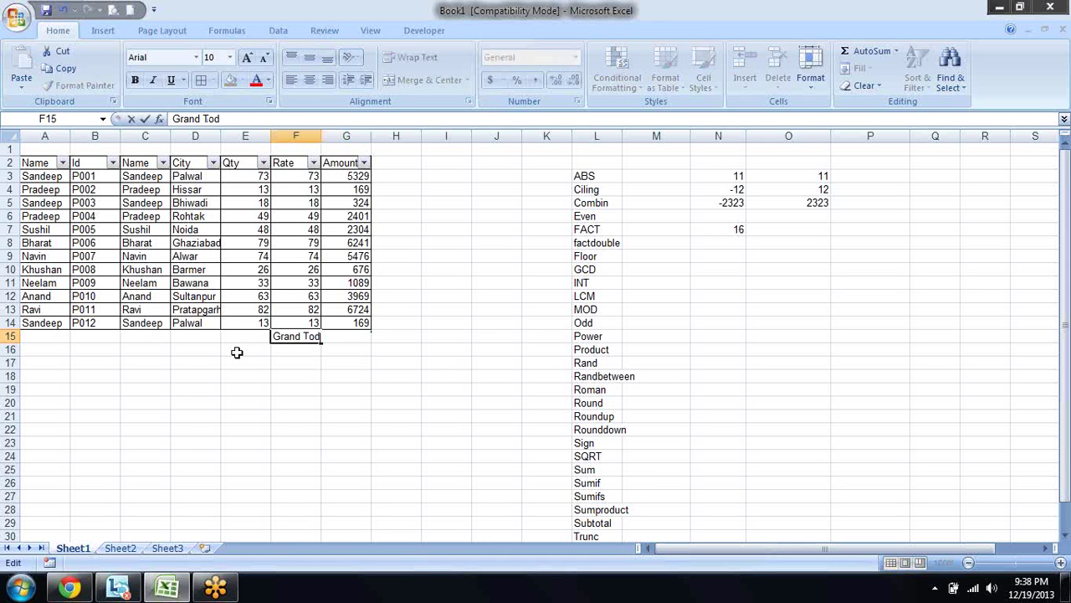
pyautogui.write('tal')
pyautogui.press('Return')
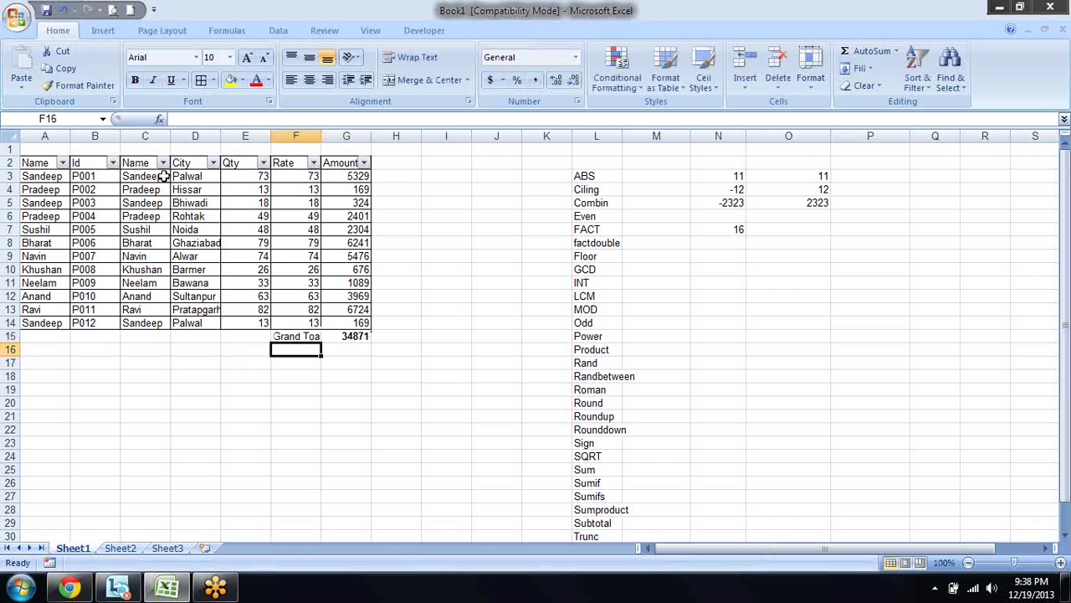
pyautogui.click(164, 163)
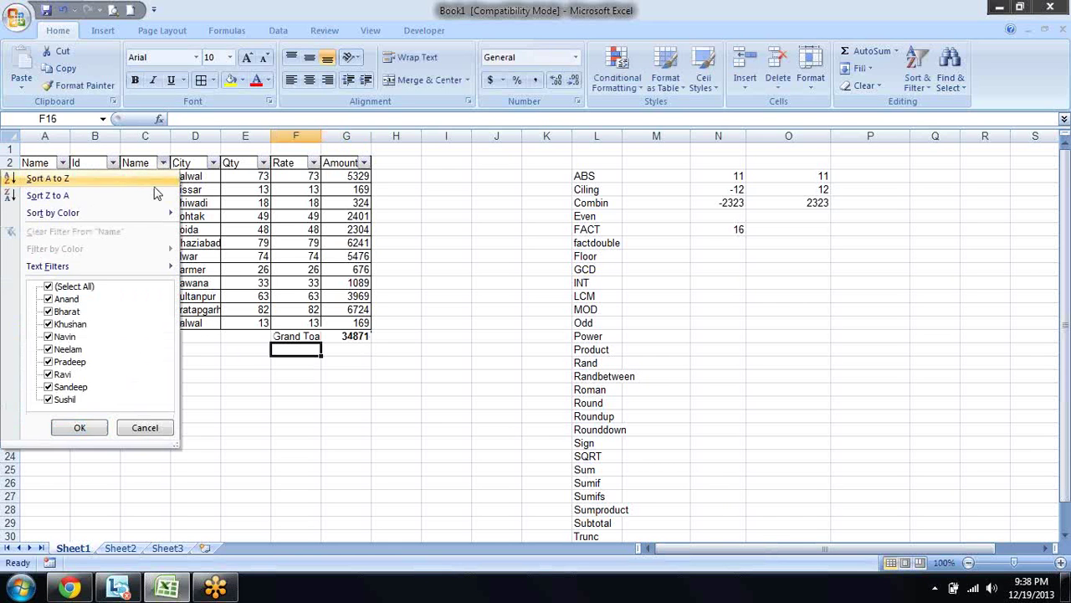
pyautogui.click(76, 287)
pyautogui.click(72, 289)
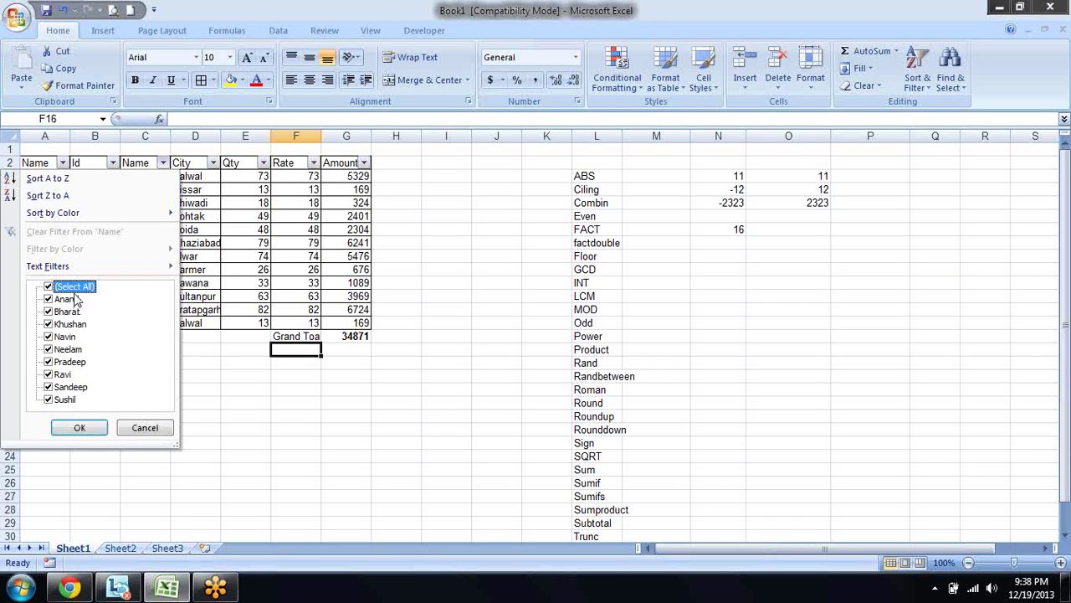
pyautogui.click(75, 288)
pyautogui.click(71, 386)
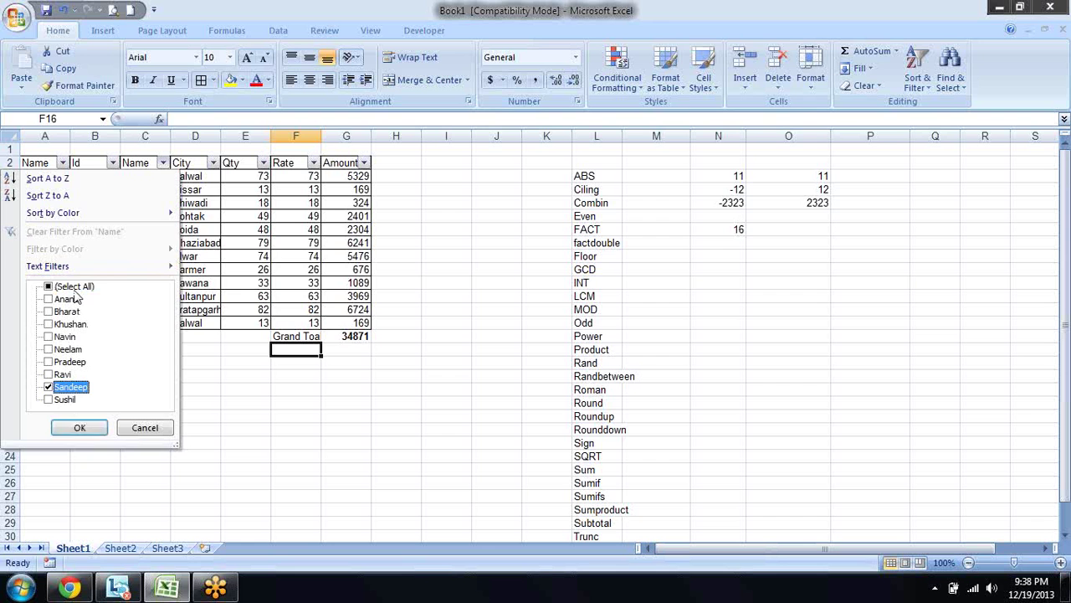
pyautogui.click(80, 428)
pyautogui.press('Left')
pyautogui.press('Left')
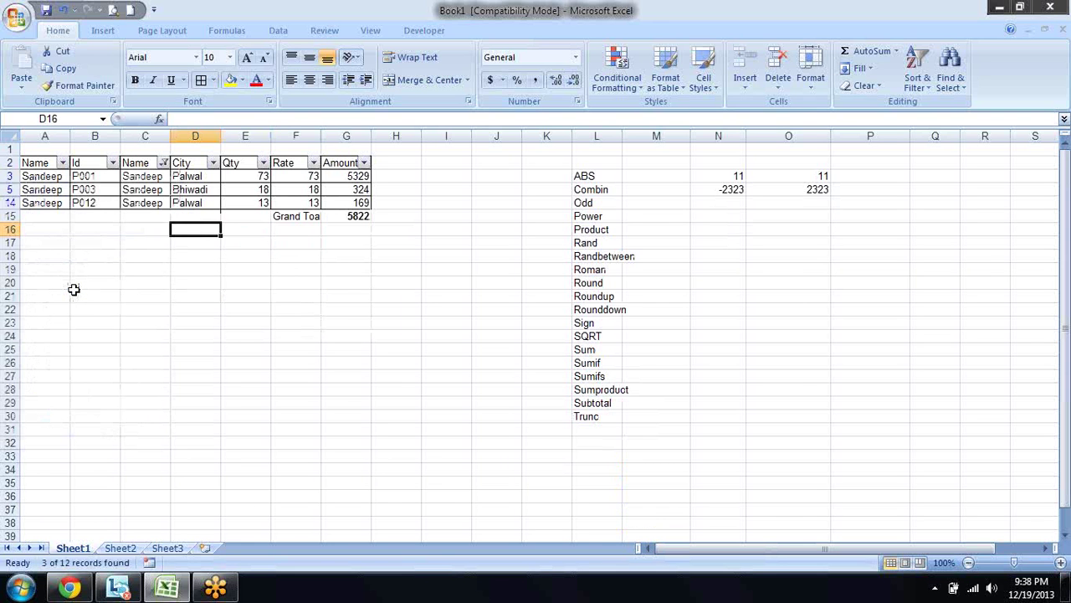
pyautogui.press('Up')
pyautogui.press('Up')
pyautogui.press('Up')
pyautogui.press('Up')
pyautogui.press('Up')
pyautogui.press('Left')
pyautogui.hotkey('alt', 'Down')
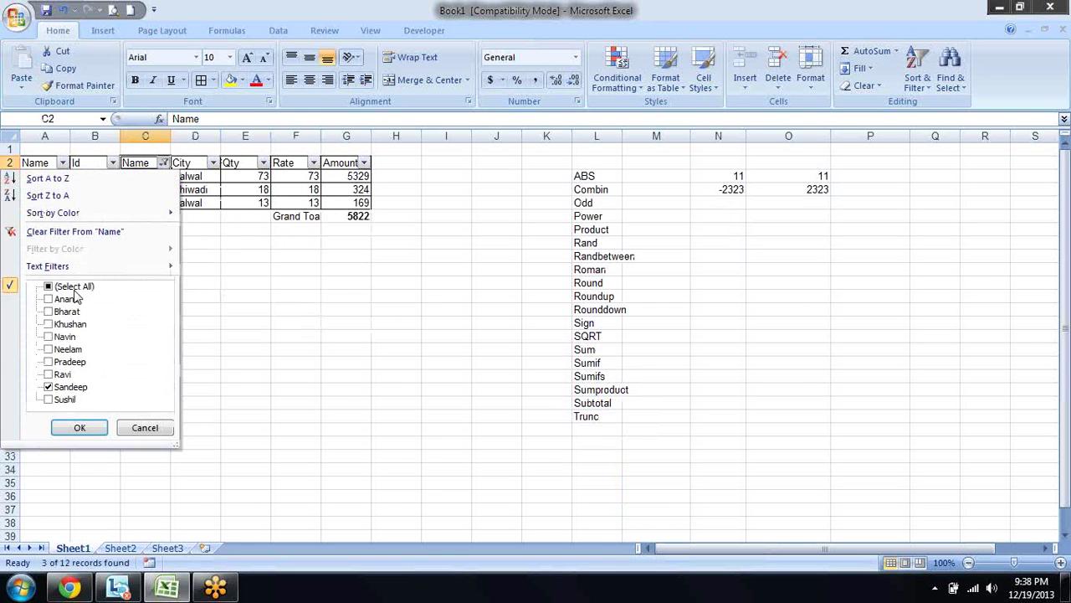
pyautogui.press('Down')
pyautogui.press('Down')
pyautogui.press('Tab')
pyautogui.press('space')
pyautogui.press('Up')
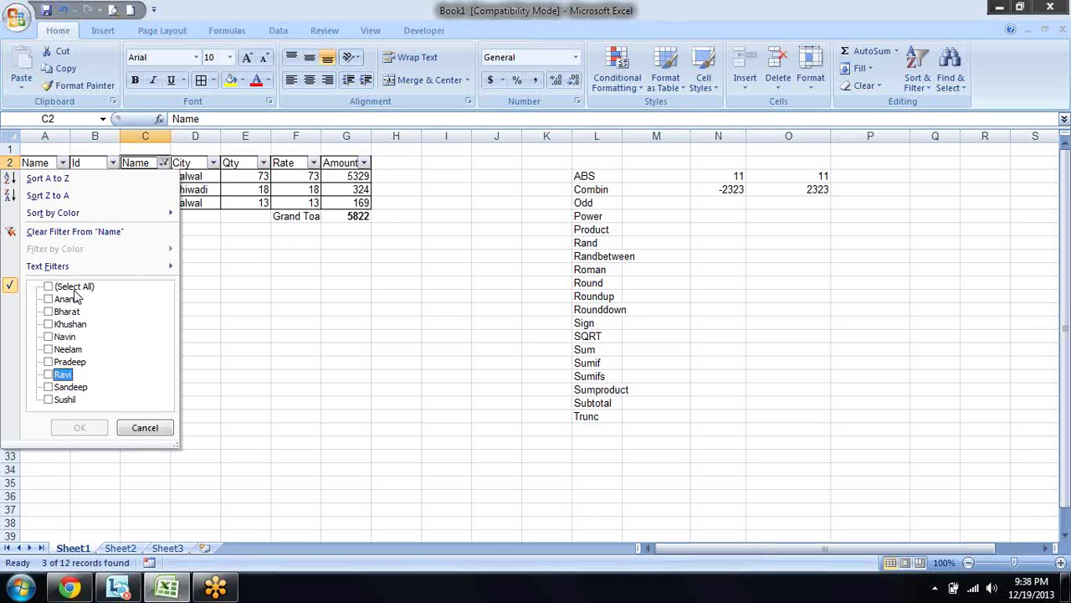
pyautogui.press('Up')
pyautogui.press('space')
pyautogui.press('Return')
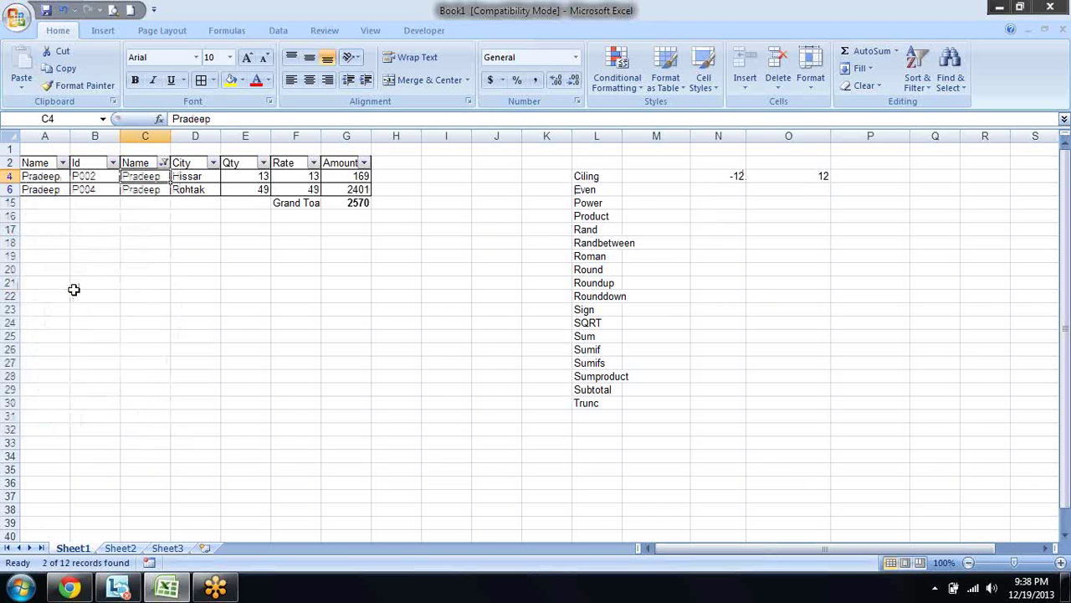
pyautogui.press('Right')
pyautogui.press('Right')
pyautogui.press('Right')
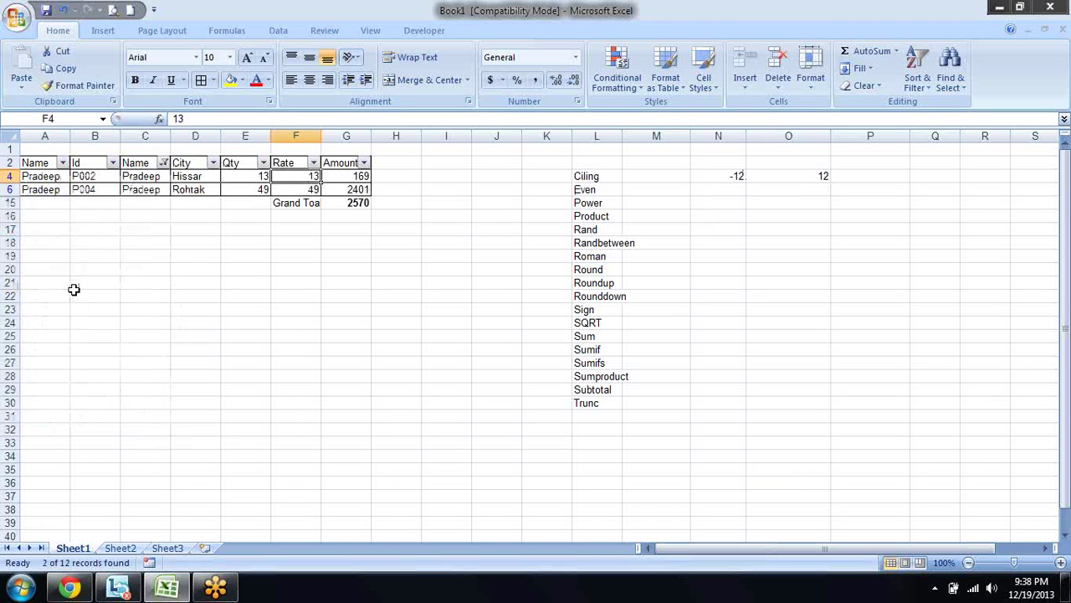
pyautogui.press('Down')
pyautogui.press('Right')
pyautogui.press('Down')
pyautogui.hotkey('shift', 'Left')
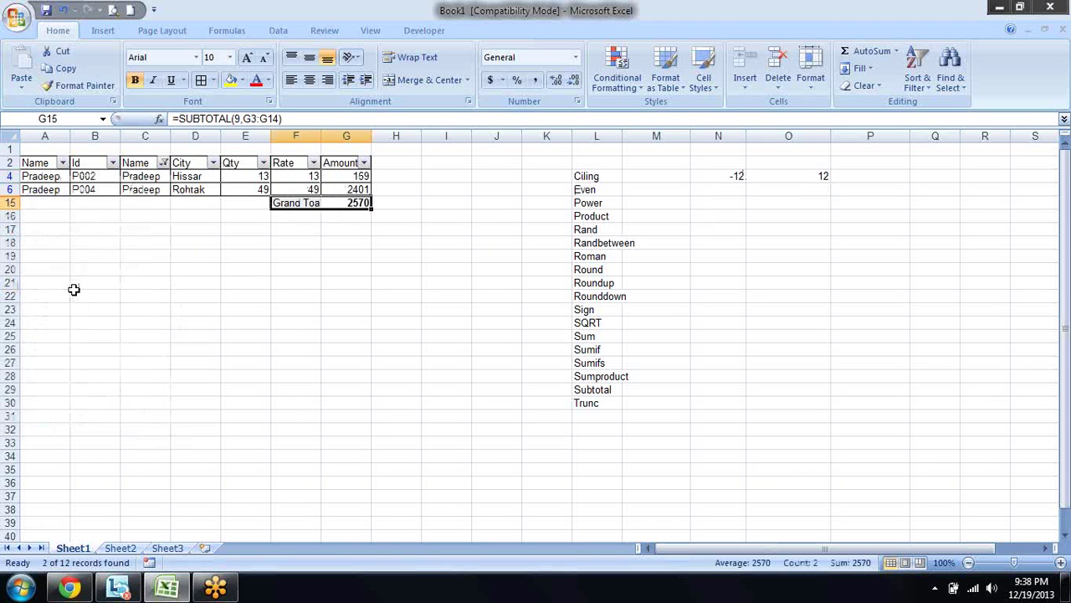
pyautogui.press('Left')
pyautogui.press('Left')
pyautogui.press('Left')
pyautogui.press('Left')
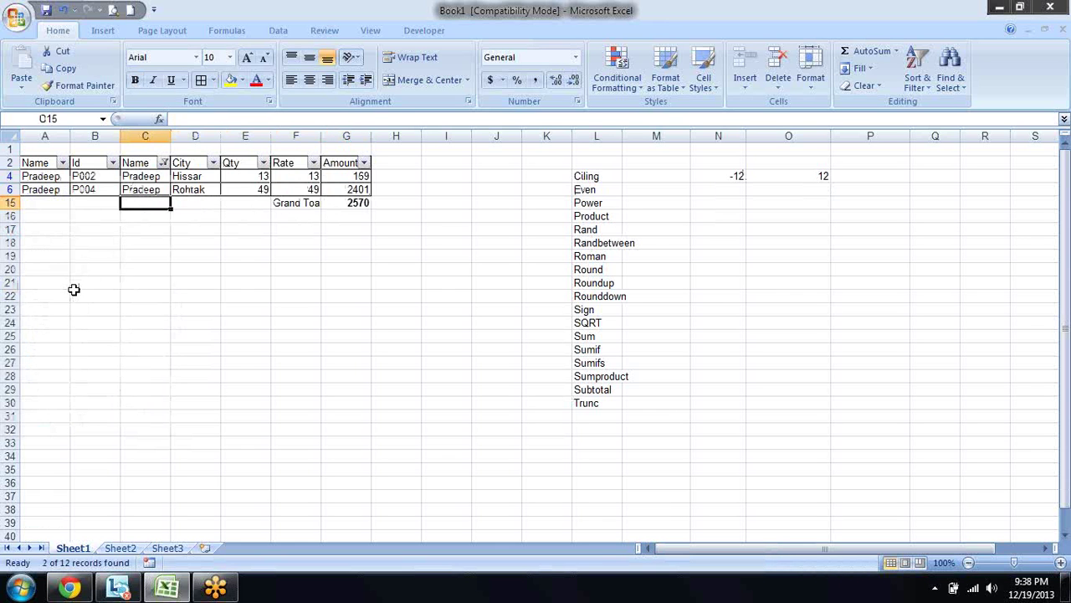
pyautogui.press('Right')
pyautogui.press('Right')
pyautogui.press('Right')
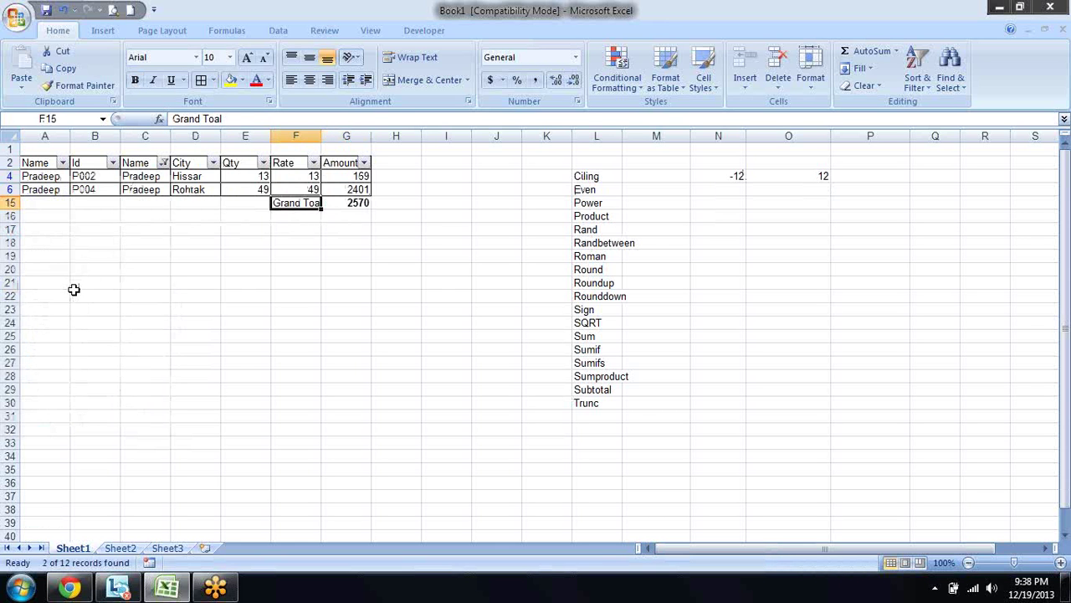
pyautogui.press('Right')
pyautogui.press('Left')
pyautogui.press('Left')
pyautogui.press('Left')
pyautogui.press('Left')
pyautogui.press('Up')
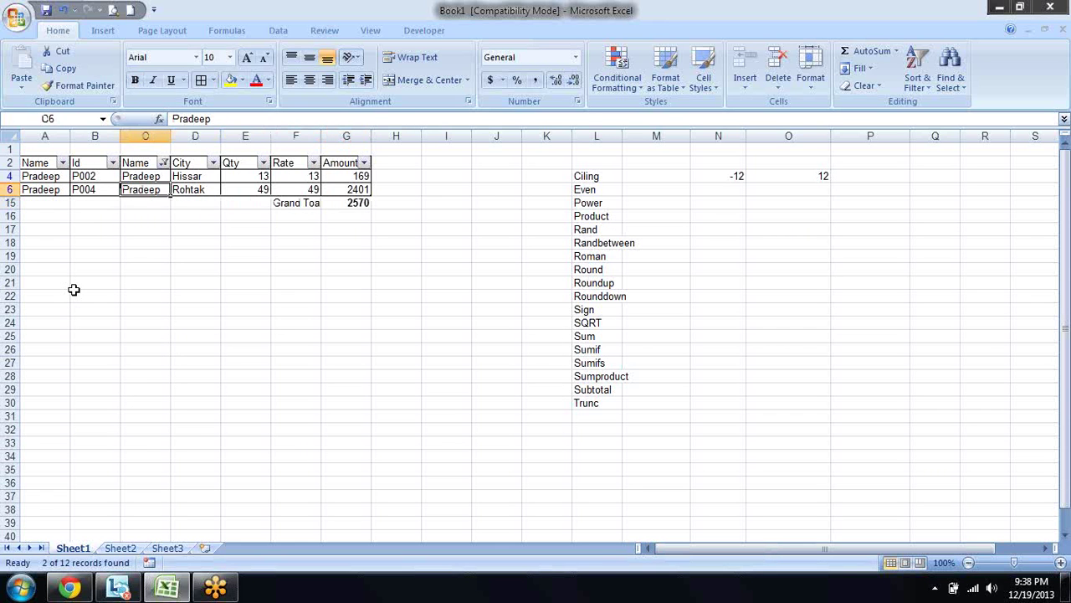
pyautogui.press('Up')
pyautogui.press('Up')
pyautogui.hotkey('alt', 'Down')
pyautogui.press('Down')
pyautogui.press('Down')
pyautogui.press('Down')
pyautogui.press('Down')
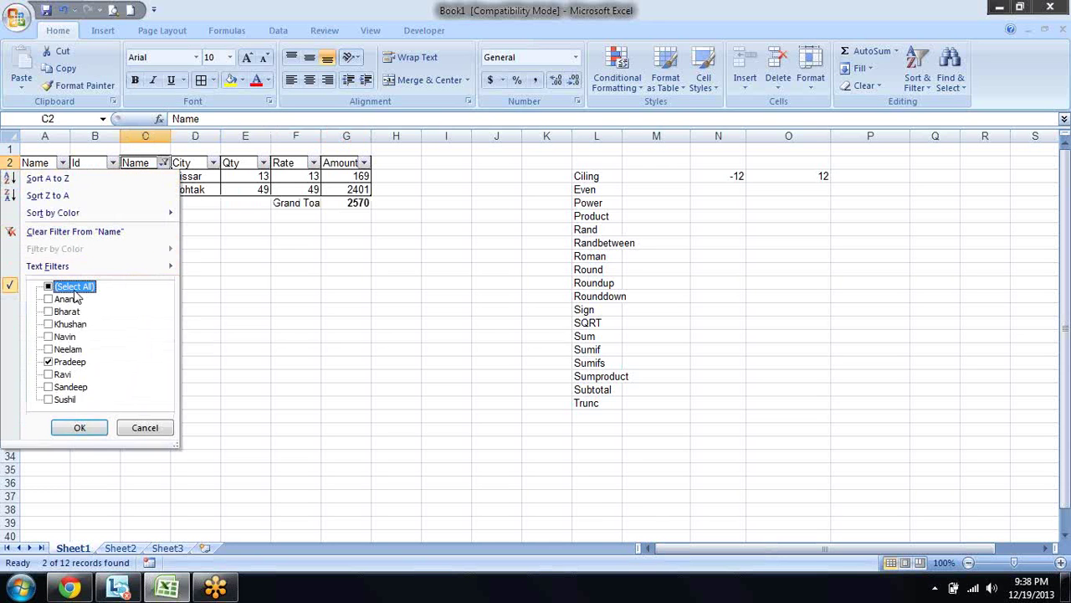
pyautogui.press('space')
pyautogui.press('Return')
pyautogui.press('Down')
pyautogui.press('Right')
pyautogui.press('Right')
pyautogui.press('Right')
pyautogui.press('Right')
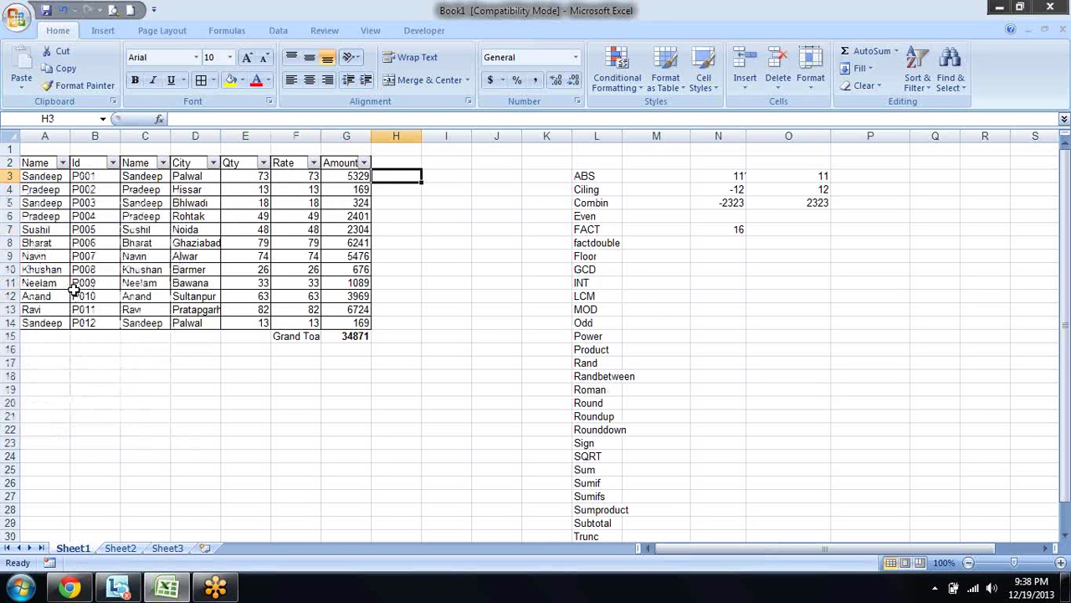
pyautogui.press('Left')
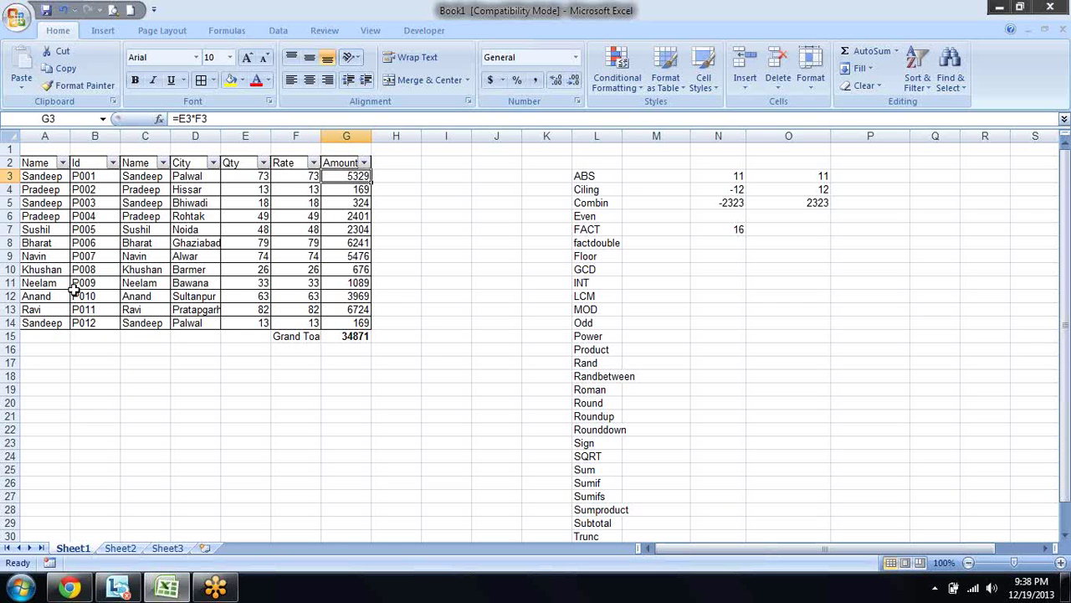
pyautogui.press('Right')
pyautogui.press('Right')
pyautogui.press('Right')
pyautogui.press('Right')
pyautogui.press('Down')
pyautogui.press('Down')
pyautogui.press('Down')
pyautogui.press('Down')
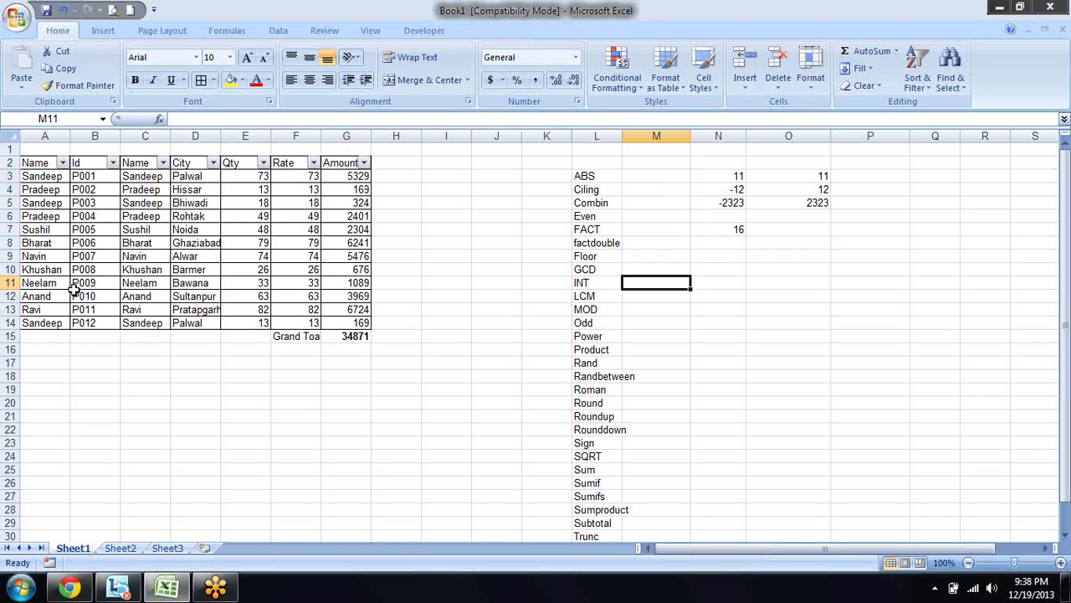
pyautogui.press('Down')
pyautogui.press('Down')
pyautogui.press('Down')
pyautogui.press('Down')
pyautogui.press('Down')
pyautogui.press('Down')
pyautogui.press('Down')
pyautogui.press('Up')
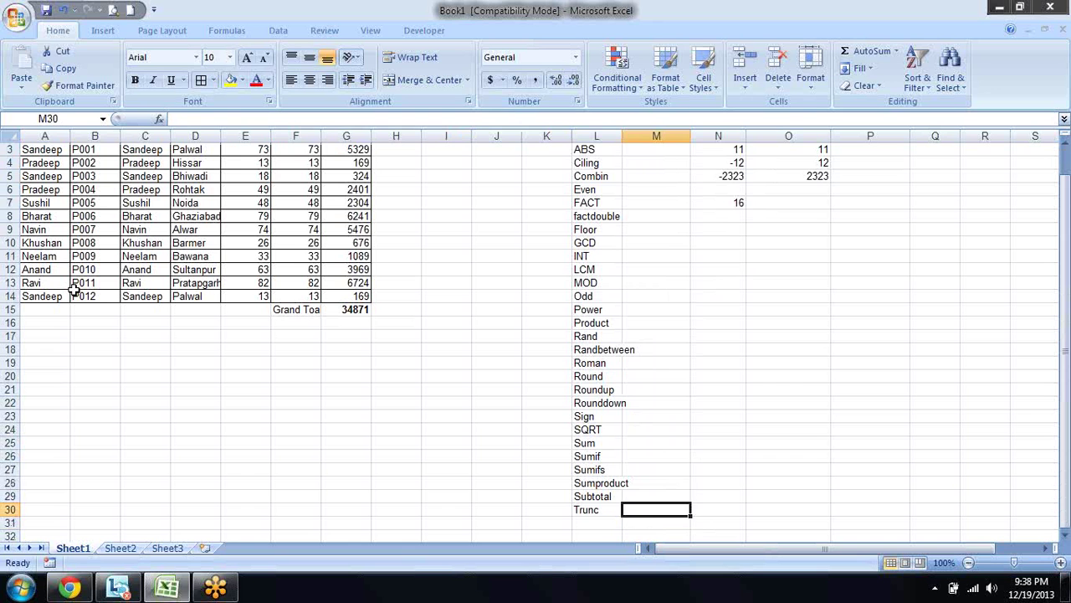
pyautogui.press('Up')
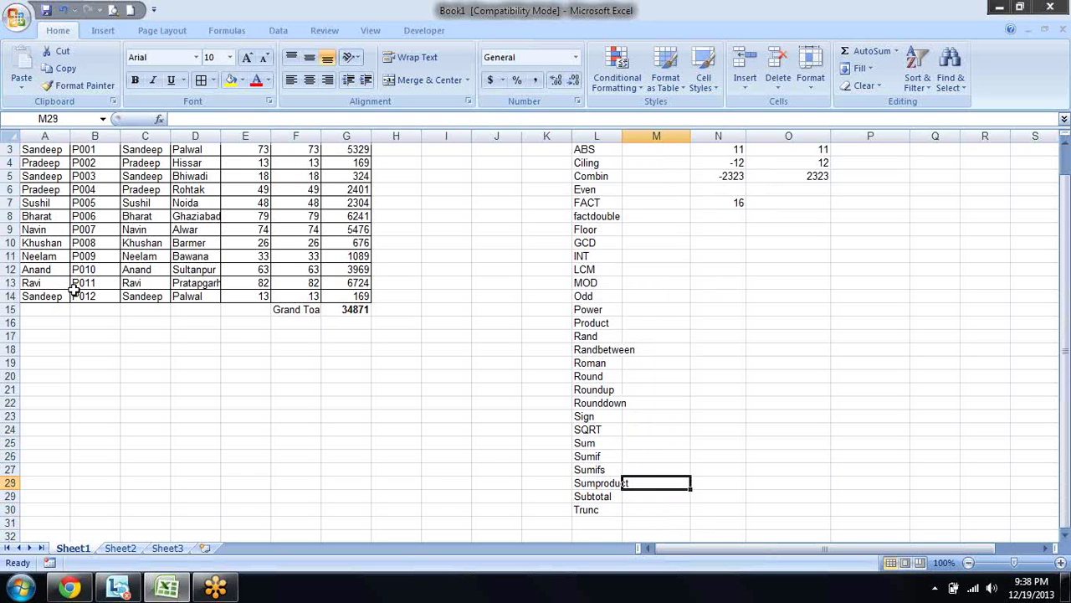
pyautogui.press('Down')
pyautogui.press('Down')
# Enter the test value 12.23344 in cell N10.
pyautogui.press('Up')
pyautogui.press('Up')
pyautogui.press('Up')
pyautogui.press('Up')
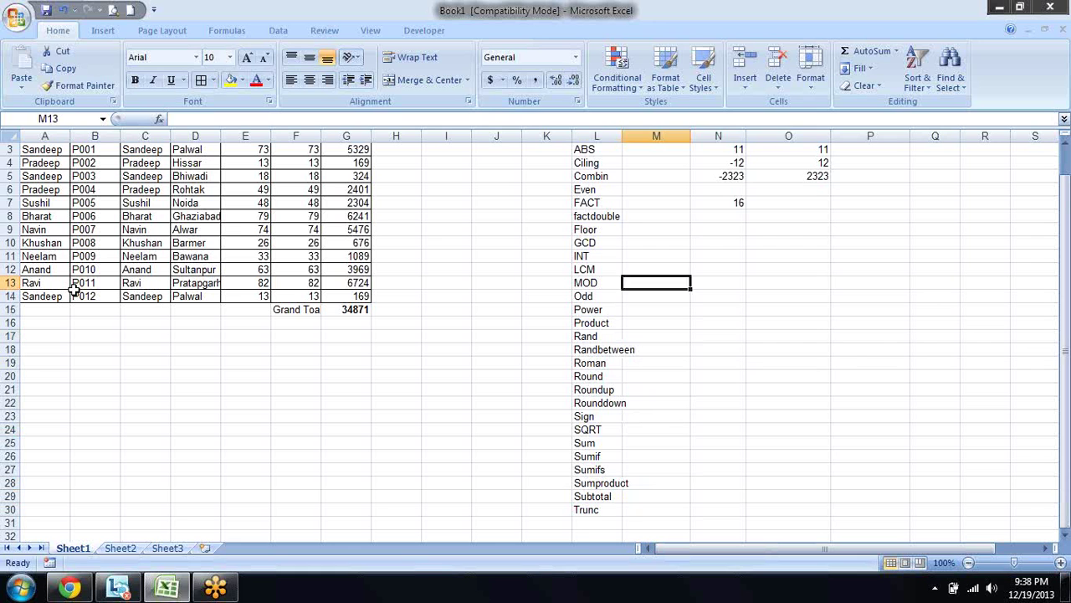
pyautogui.press('Up')
pyautogui.press('Up')
pyautogui.press('Up')
pyautogui.press('Right')
pyautogui.press('Right')
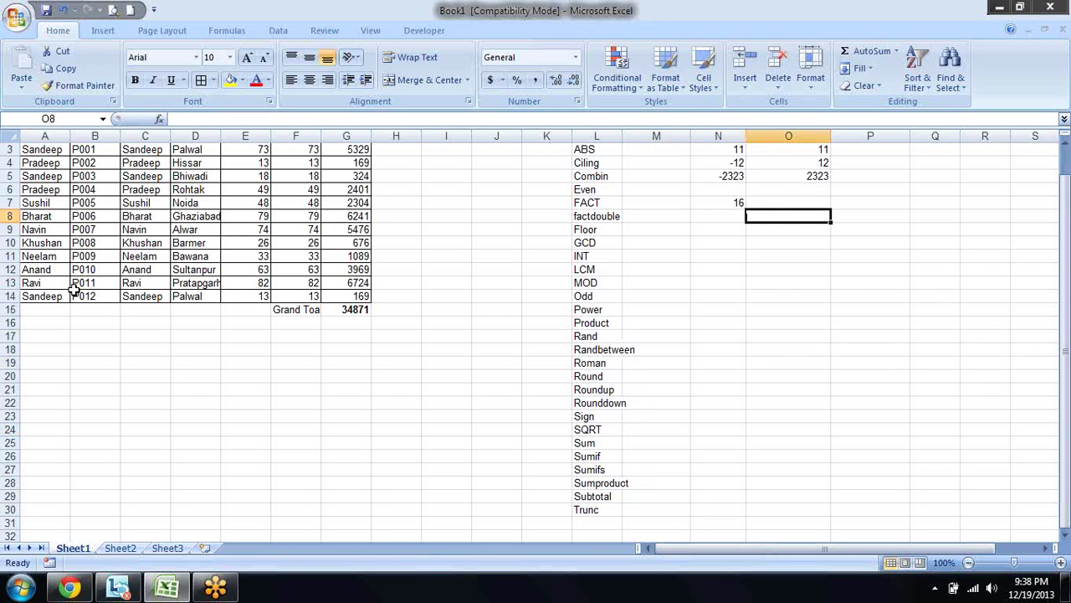
pyautogui.press('Down')
pyautogui.press('Down')
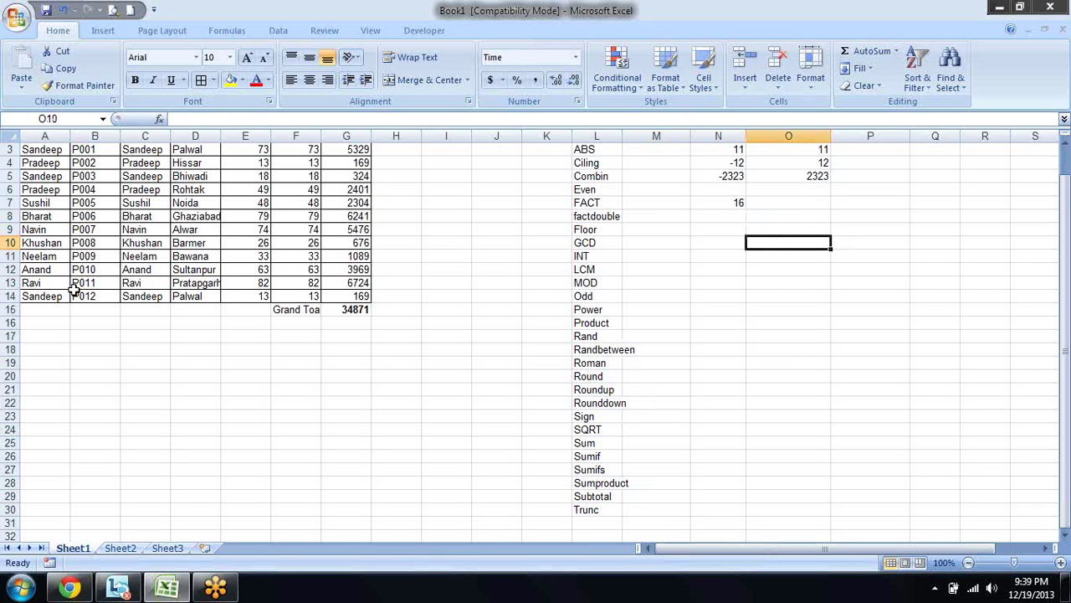
pyautogui.press('Left')
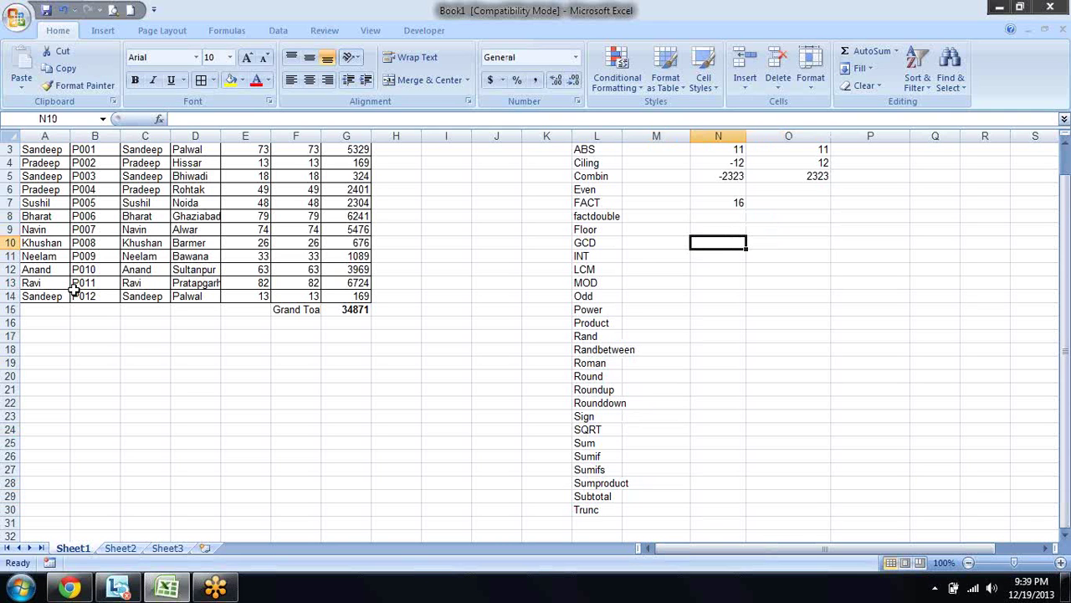
pyautogui.write('12.23344')
pyautogui.press('Return')
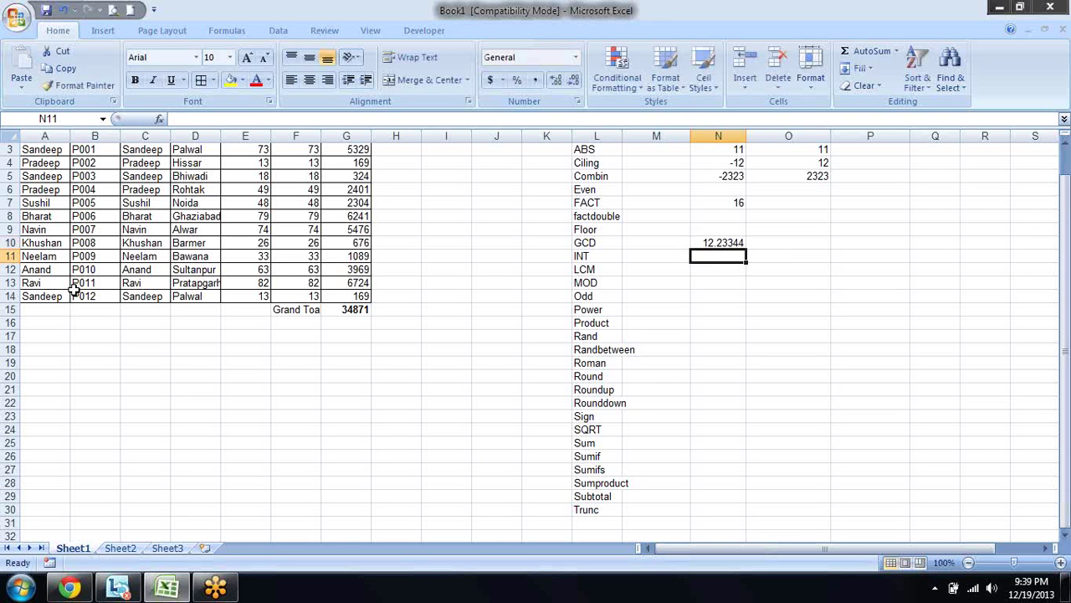
# Enter =TRUNC(N10,2) in N11 so it shows 12.23.
pyautogui.press('Up')
pyautogui.press('Down')
pyautogui.write('=tru')
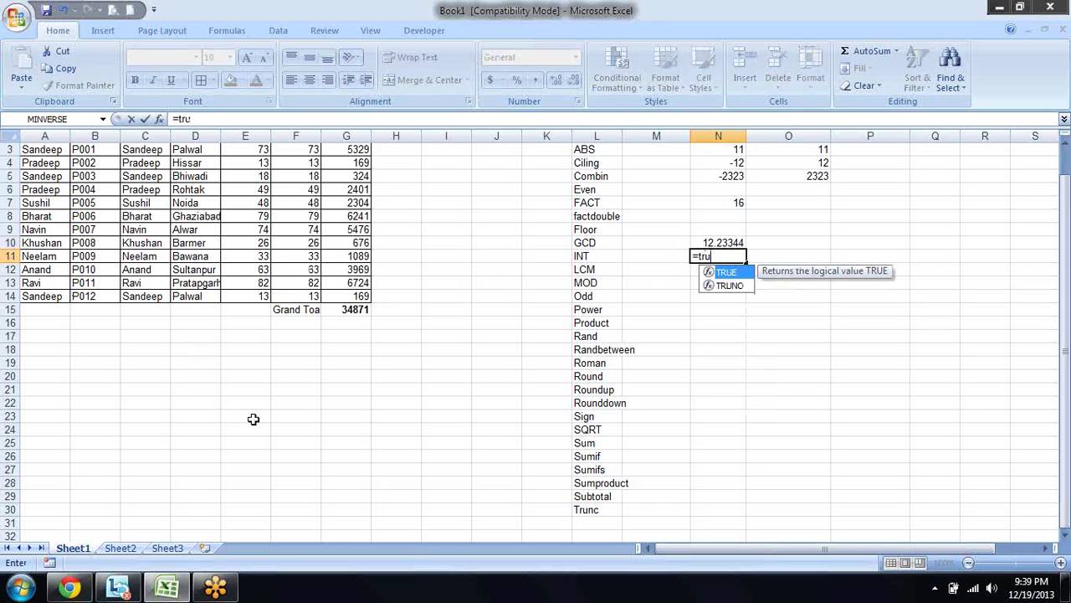
pyautogui.press('Down')
pyautogui.press('Tab')
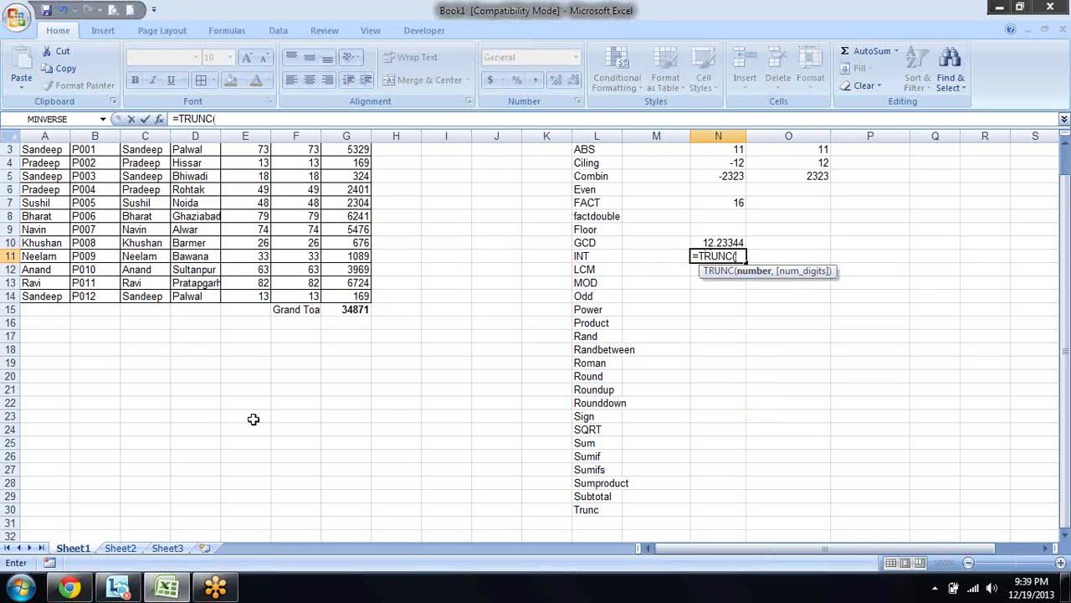
pyautogui.press('Up')
pyautogui.write(',2')
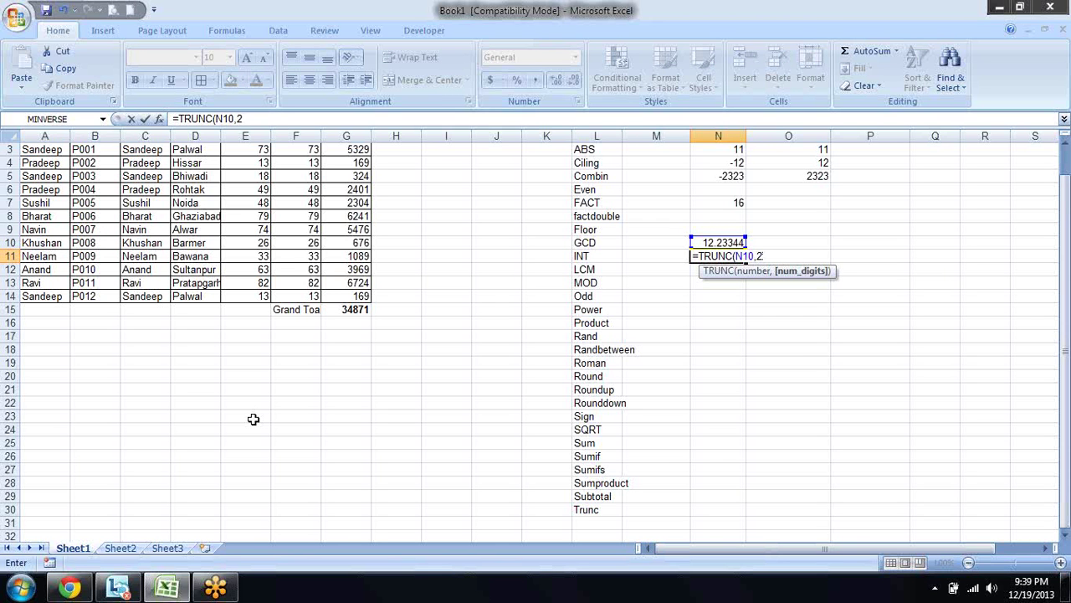
pyautogui.write(')')
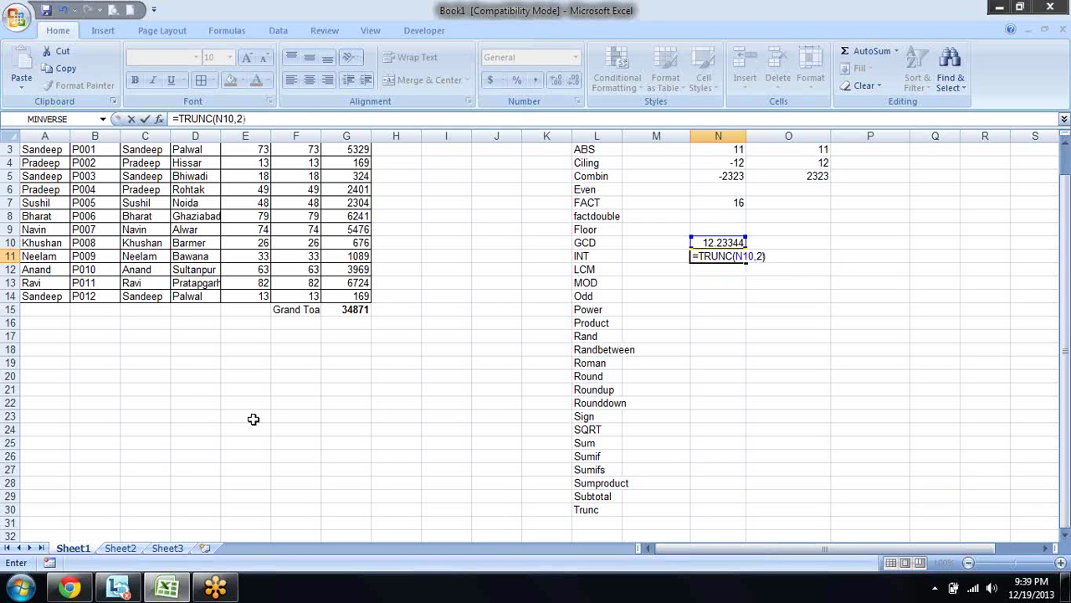
pyautogui.press('Return')
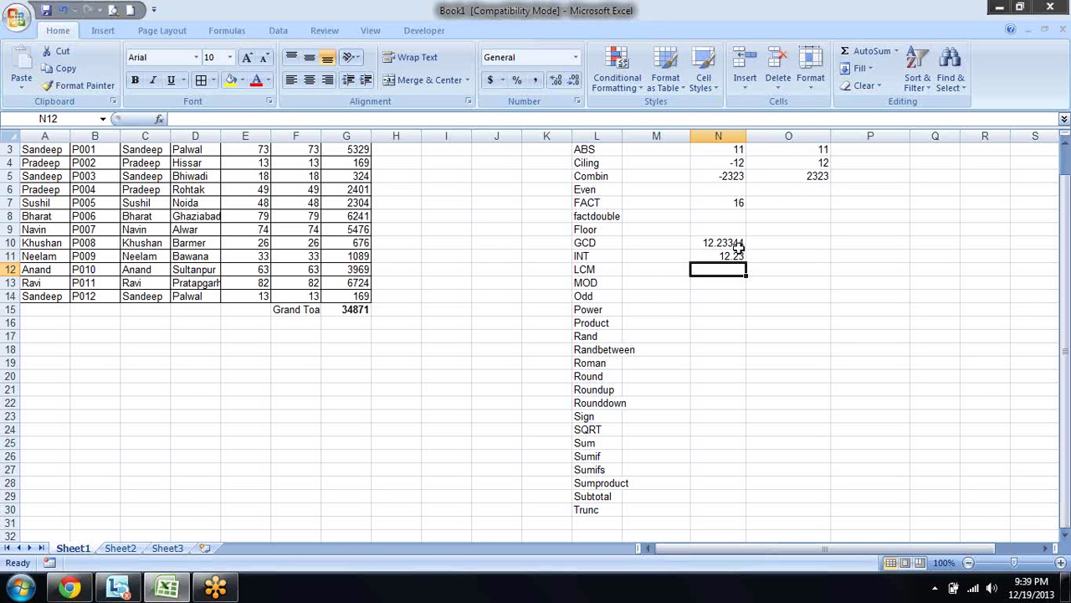
pyautogui.press('Up')
# Delete the 12.23344 and 12.23 test values from N10:N11.
pyautogui.hotkey('ctrl', 'c')
pyautogui.hotkey('ctrl', 'Down')
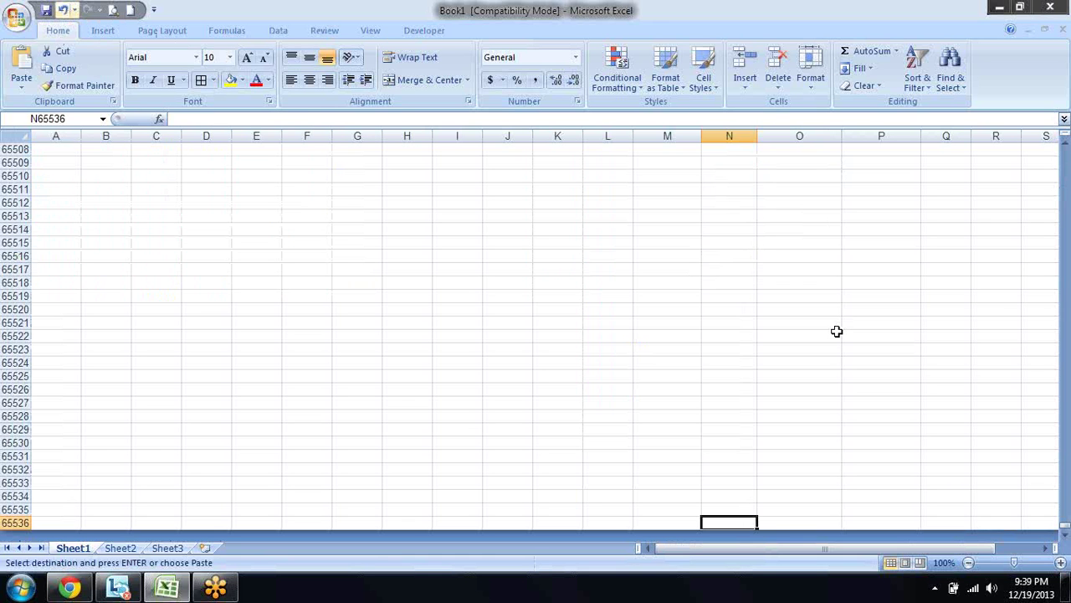
pyautogui.hotkey('ctrl', 'Up')
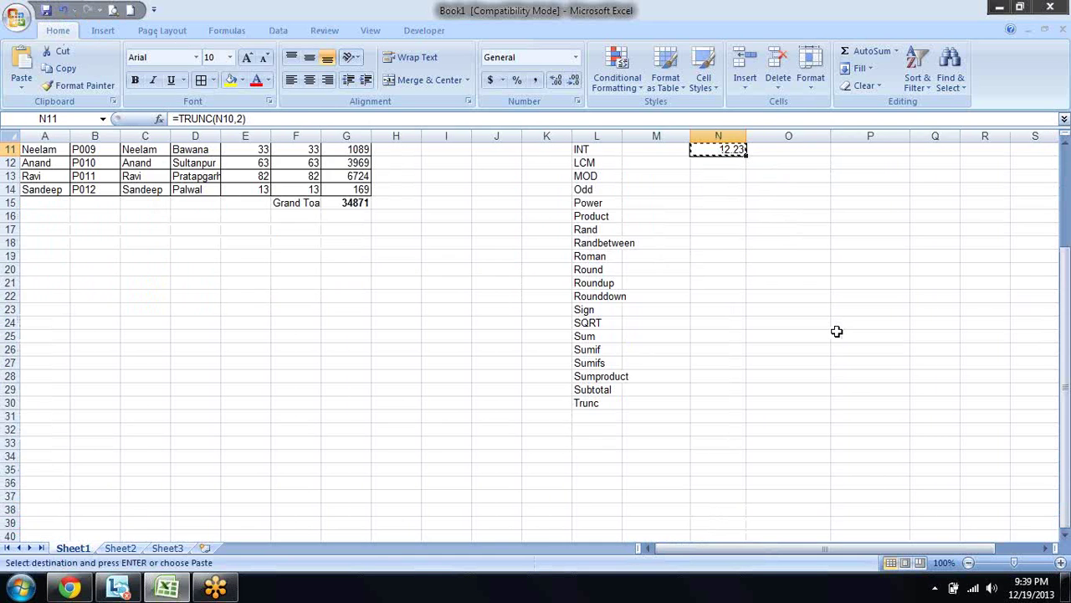
pyautogui.press('Up')
pyautogui.press('Up')
pyautogui.press('Up')
pyautogui.press('Up')
pyautogui.press('Up')
pyautogui.press('Up')
pyautogui.press('Up')
pyautogui.press('Down')
pyautogui.press('Down')
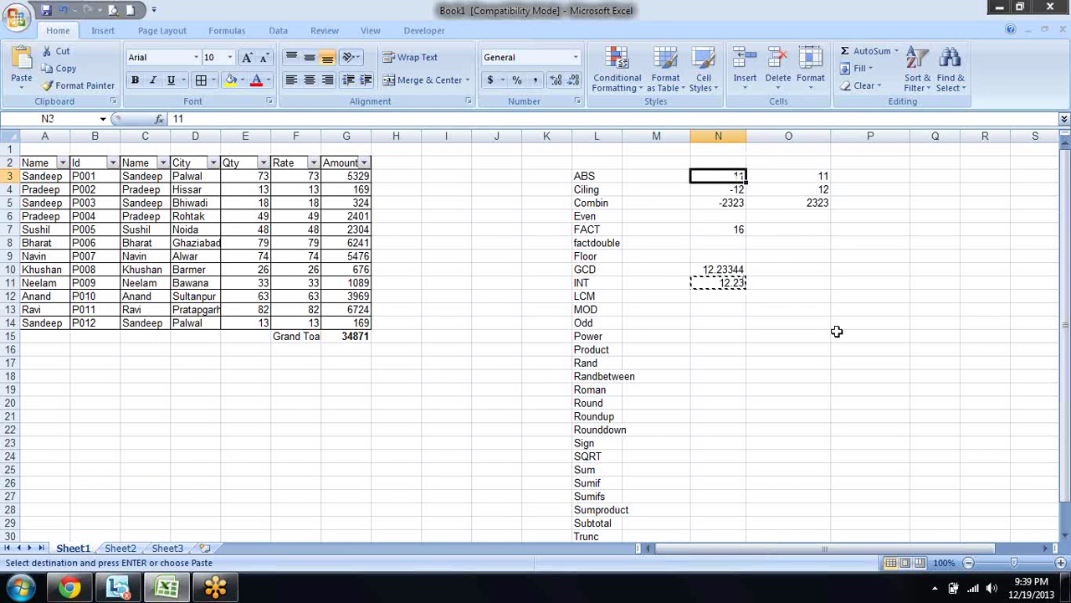
pyautogui.press('Down')
pyautogui.press('Down')
pyautogui.press('Down')
pyautogui.press('Escape')
pyautogui.press('Down')
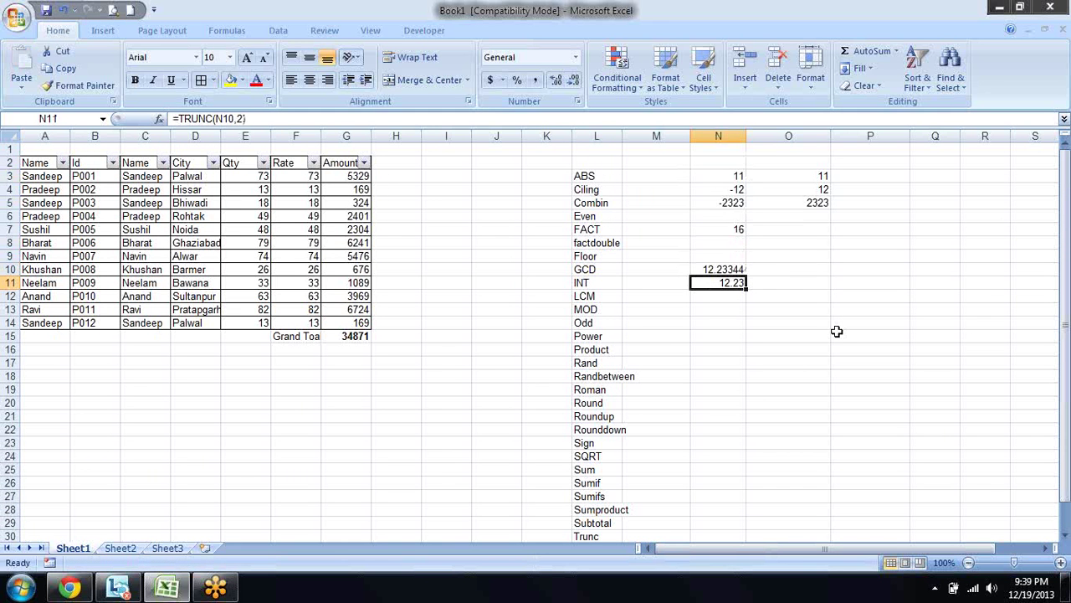
pyautogui.press('Up')
pyautogui.hotkey('shift', 'Down')
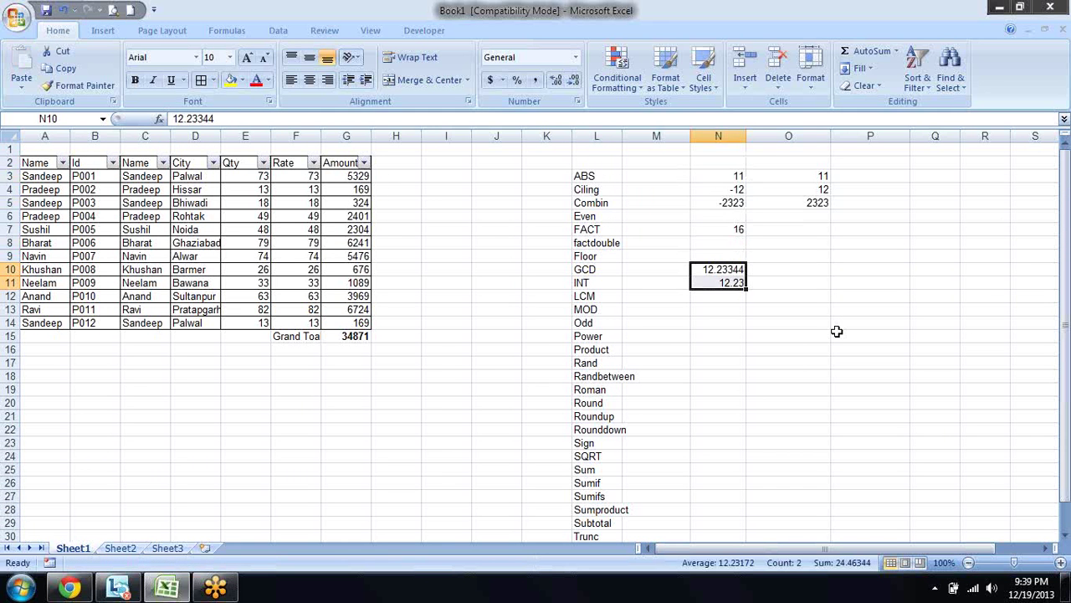
pyautogui.press('Delete')
# Browse the function labels in columns L and M, then switch to the empty Sheet2.
pyautogui.press('Left')
pyautogui.press('Left')
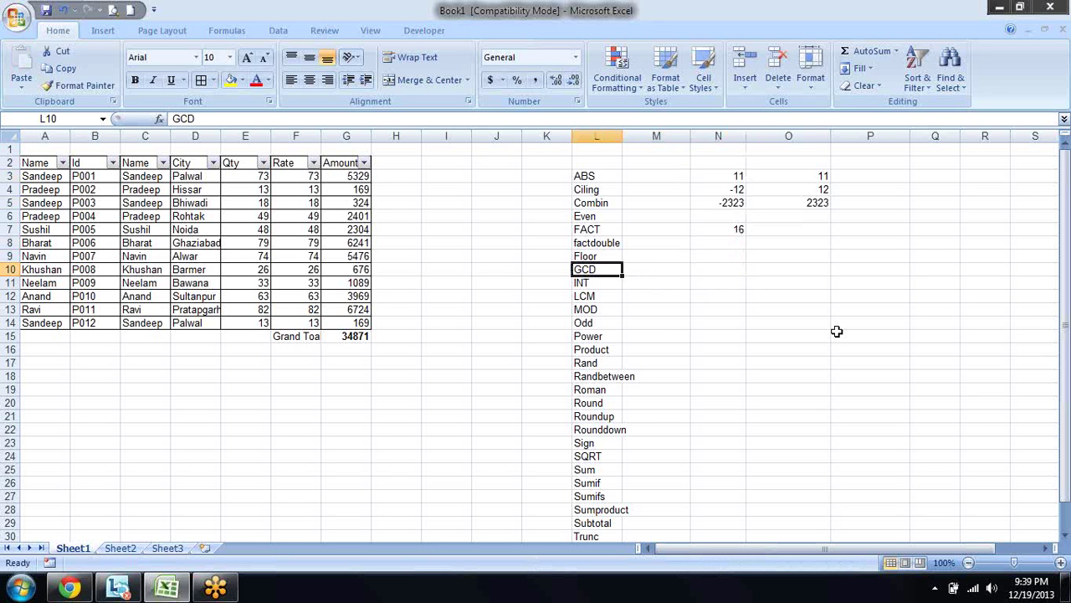
pyautogui.press('Down')
pyautogui.press('Down')
pyautogui.press('Down')
pyautogui.press('Down')
pyautogui.press('Down')
pyautogui.press('Down')
pyautogui.press('Down')
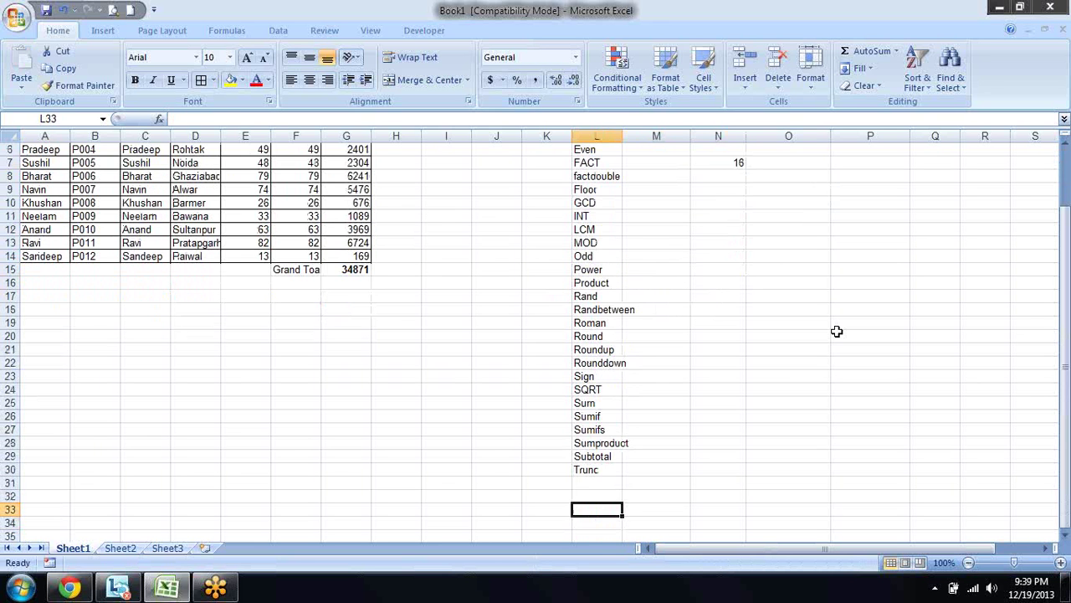
pyautogui.press('Up')
pyautogui.press('Up')
pyautogui.press('Up')
pyautogui.press('Up')
pyautogui.press('Up')
pyautogui.press('Up')
pyautogui.press('Up')
pyautogui.press('Up')
pyautogui.press('Up')
pyautogui.press('Down')
pyautogui.press('Down')
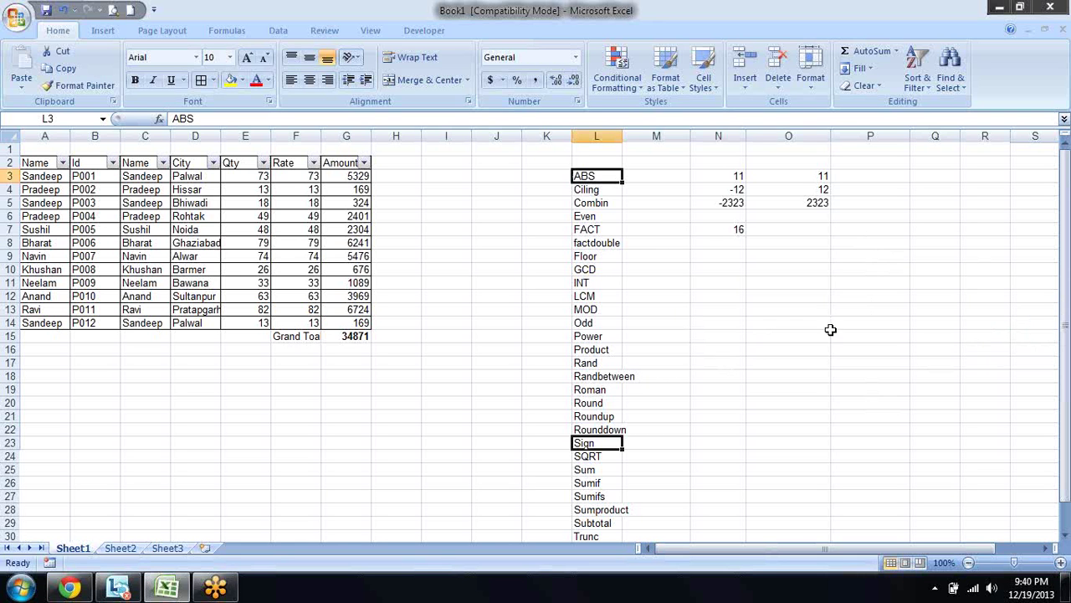
pyautogui.click(685, 380)
pyautogui.press('Down')
pyautogui.press('Down')
pyautogui.press('Down')
pyautogui.press('Down')
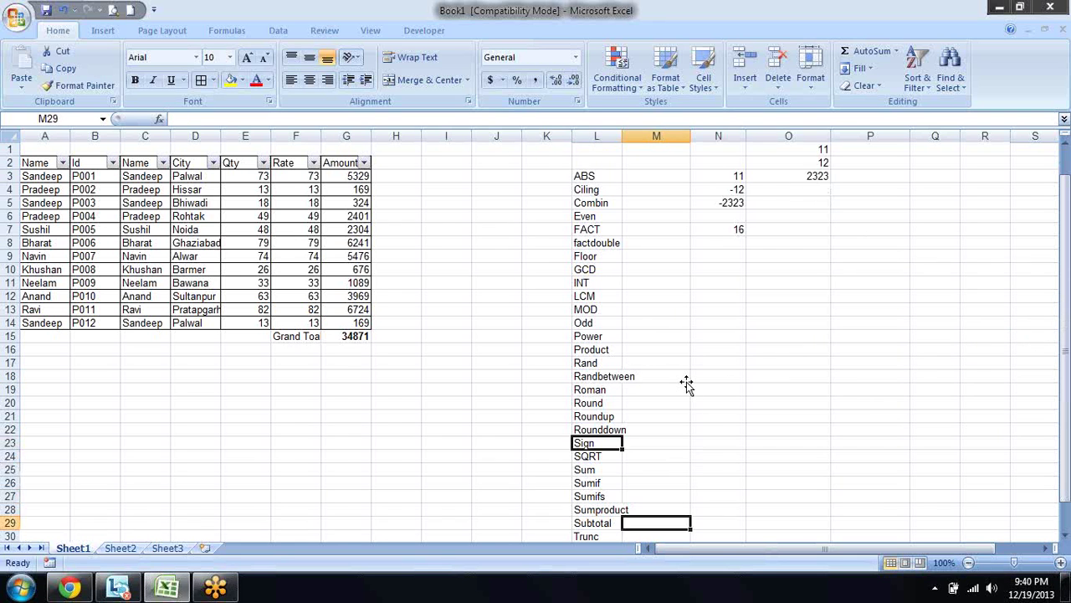
pyautogui.press('Down')
pyautogui.press('Down')
pyautogui.press('Down')
pyautogui.press('Down')
pyautogui.press('Down')
pyautogui.press('Down')
pyautogui.press('Up')
pyautogui.press('Up')
pyautogui.press('Up')
pyautogui.press('Up')
pyautogui.press('Up')
pyautogui.press('Up')
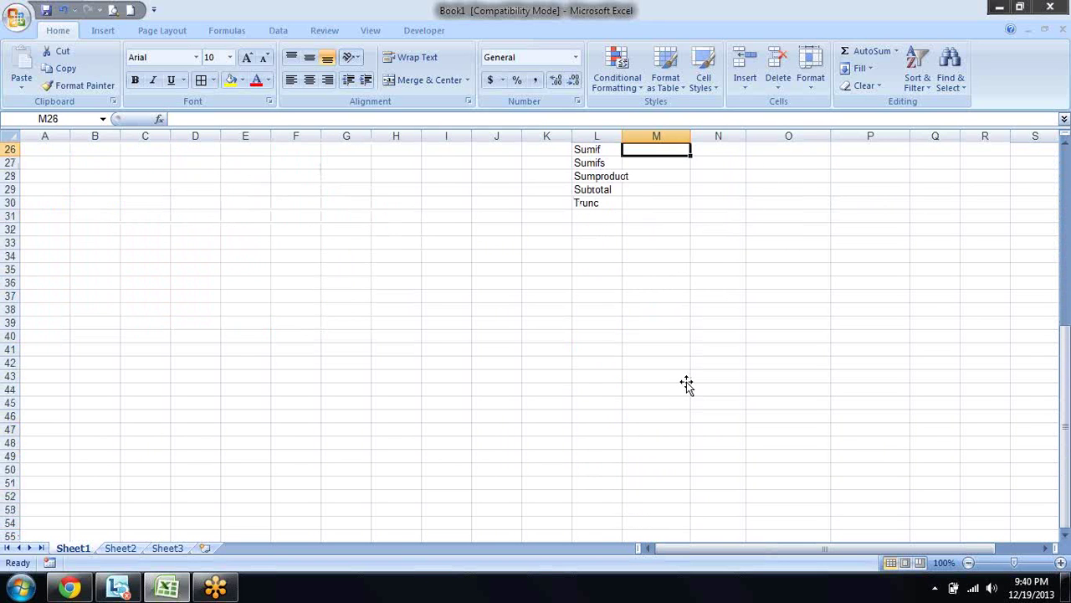
pyautogui.press('Up')
pyautogui.press('Up')
pyautogui.press('Up')
pyautogui.press('Down')
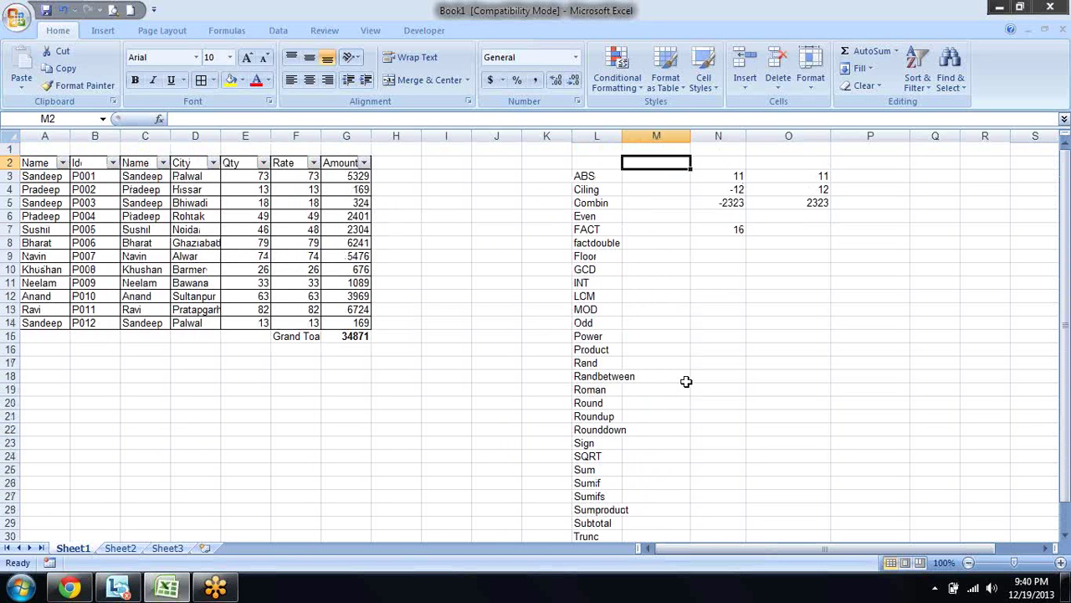
pyautogui.press('Down')
pyautogui.press('Down')
pyautogui.press('Down')
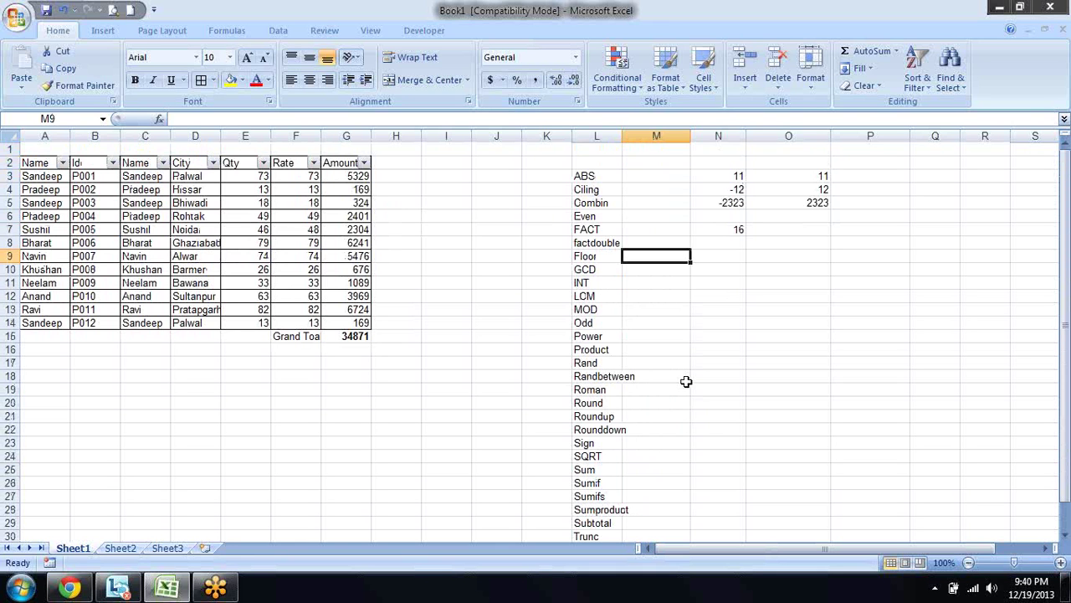
pyautogui.click(126, 549)
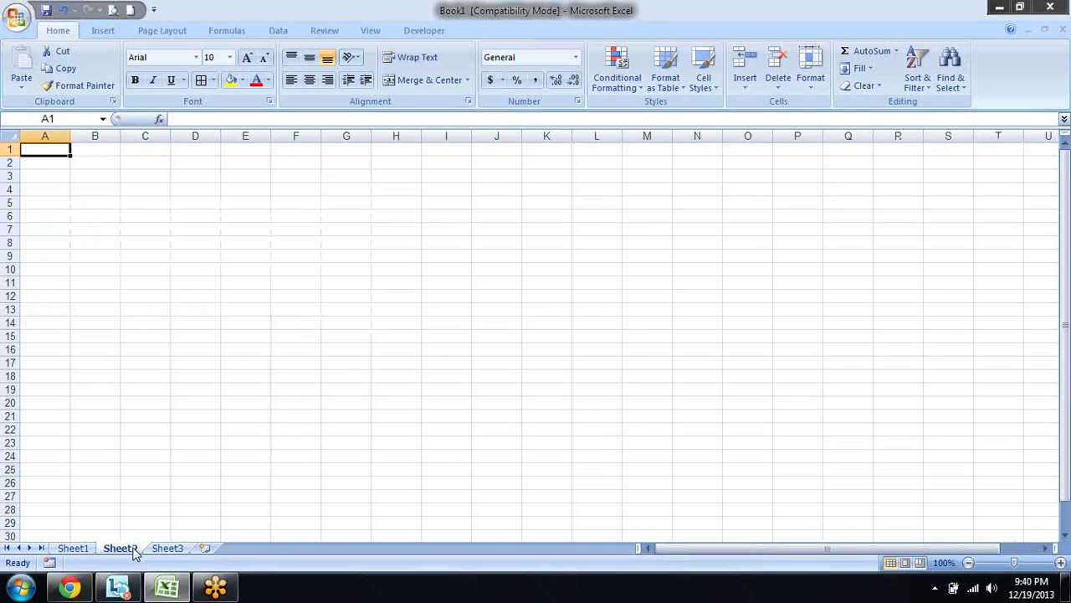
# Enter =ROW() in cell A2 of Sheet2 so it returns 2.
pyautogui.press('Down')
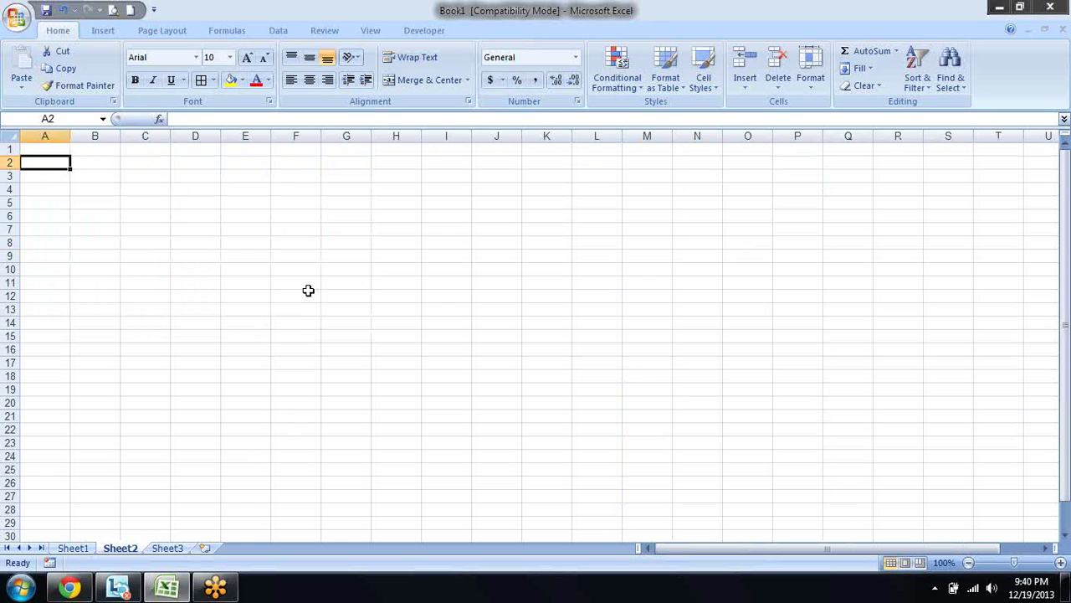
pyautogui.write('=ra')
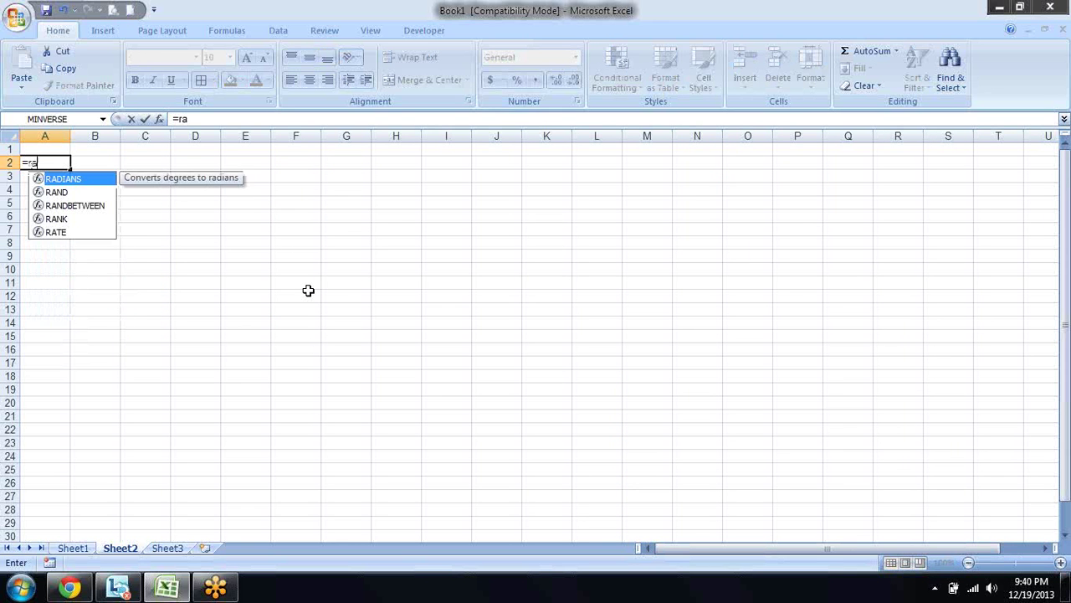
pyautogui.write('o')
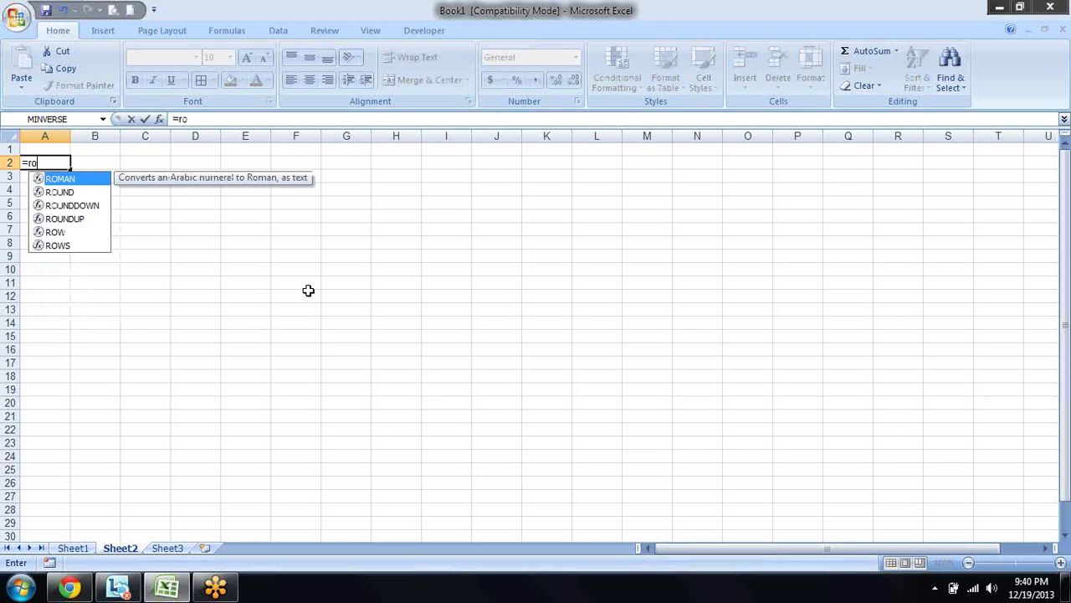
pyautogui.press('Down')
pyautogui.press('Down')
pyautogui.press('Down')
pyautogui.press('Tab')
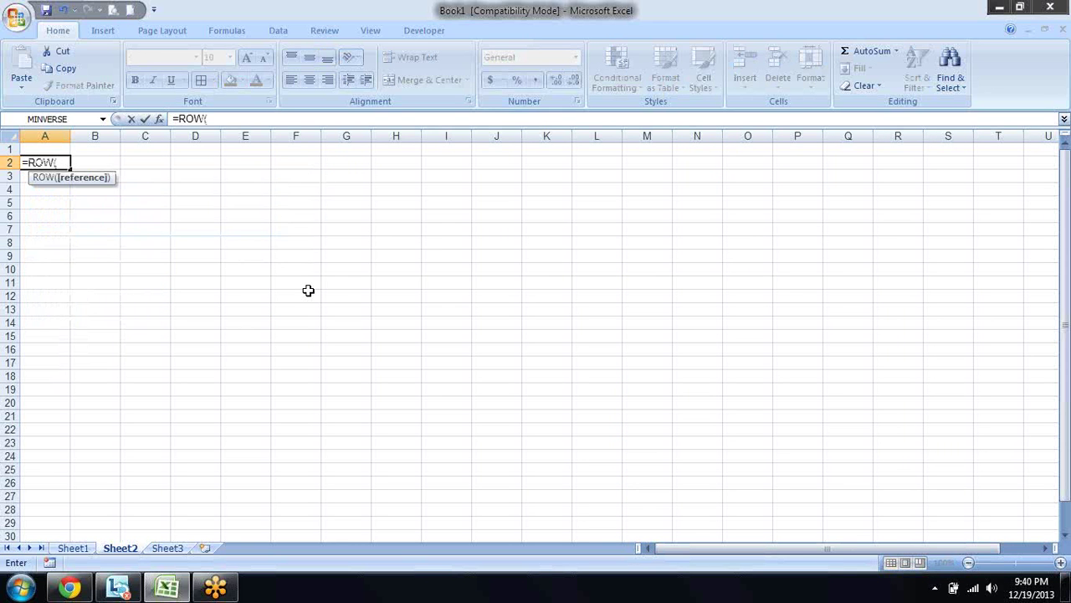
pyautogui.press('Return')
pyautogui.press('Up')
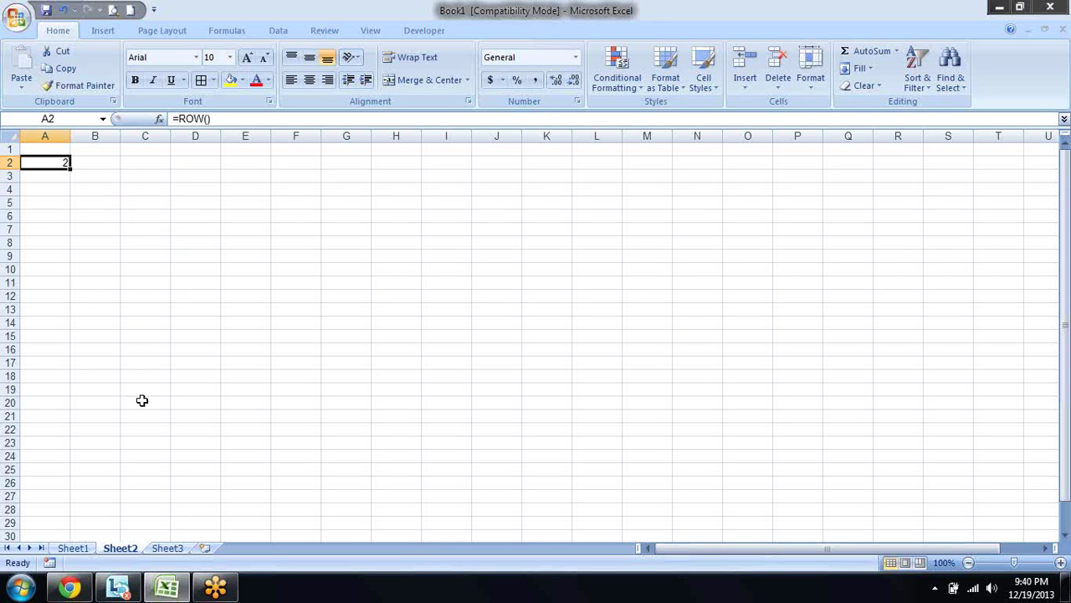
pyautogui.click(54, 207)
# Fill A5 yellow and enter =ROW() in it.
pyautogui.click(230, 80)
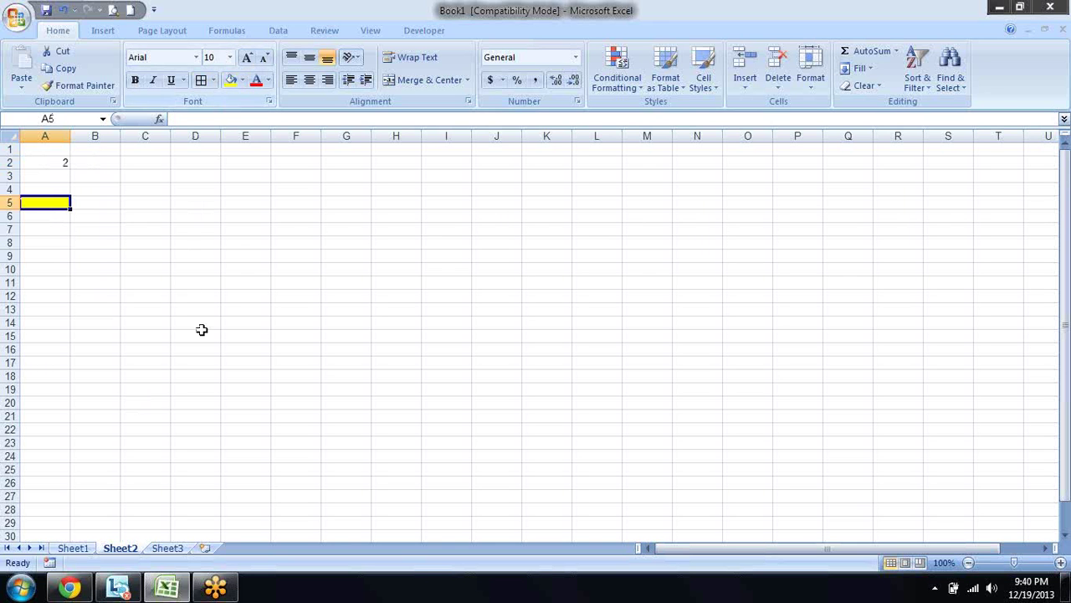
pyautogui.write('=r')
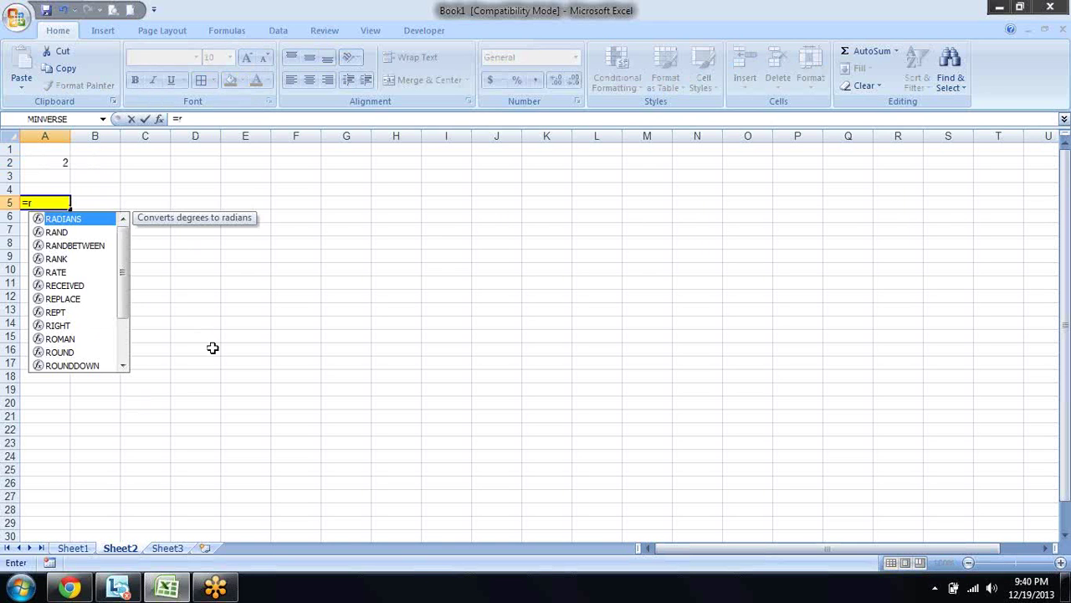
pyautogui.press('BackSpace')
pyautogui.write('row')
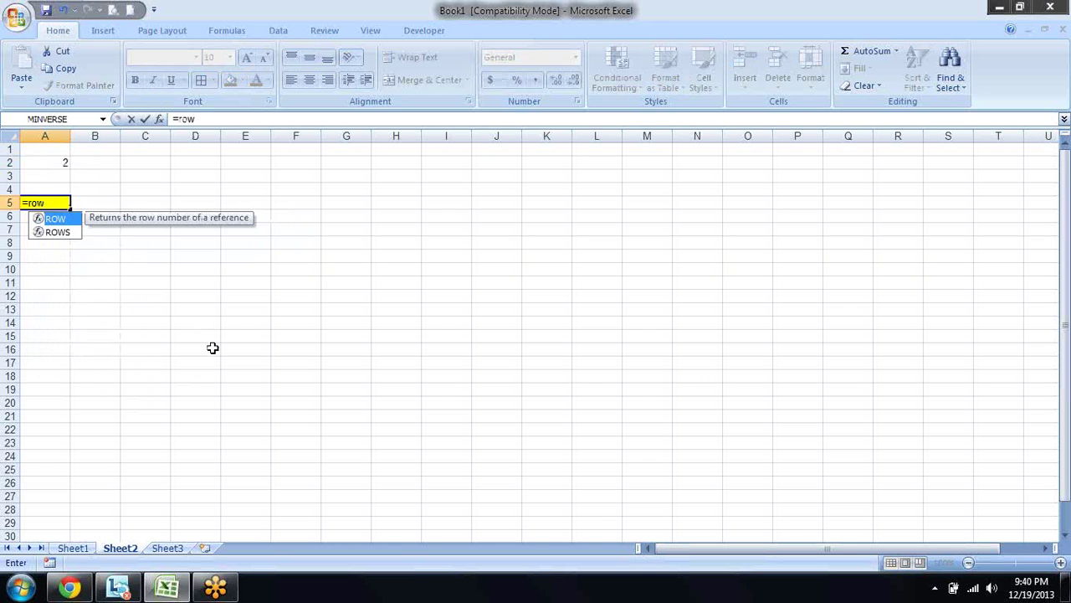
pyautogui.press('Tab')
pyautogui.write(')')
pyautogui.press('Return')
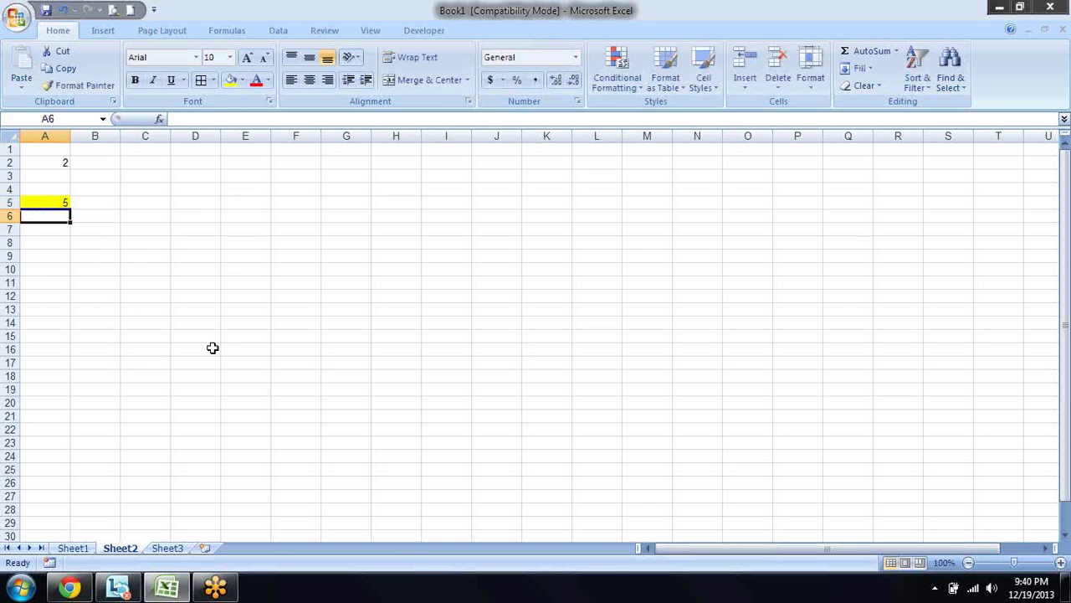
# Change A5's formula to =ROW()-4 so it shows 1, and copy it.
pyautogui.press('Up')
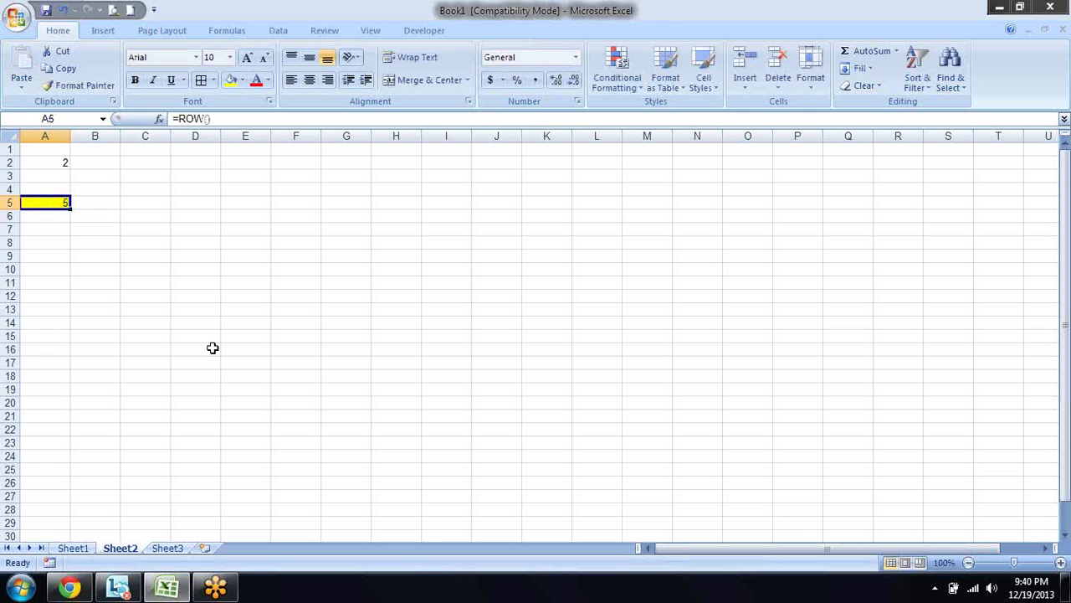
pyautogui.press('F2')
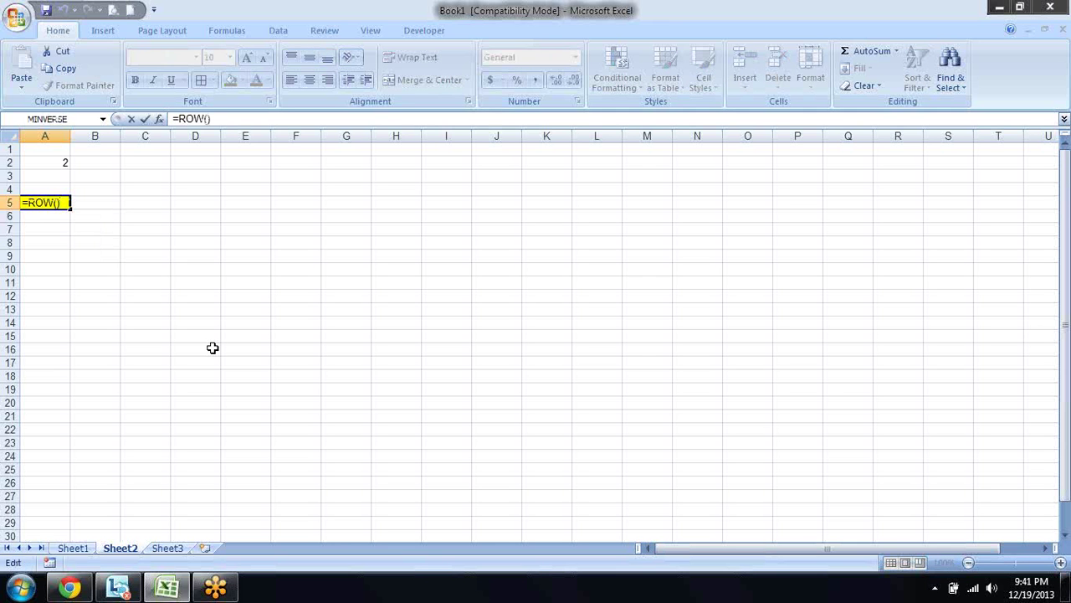
pyautogui.write('-1')
pyautogui.press('Return')
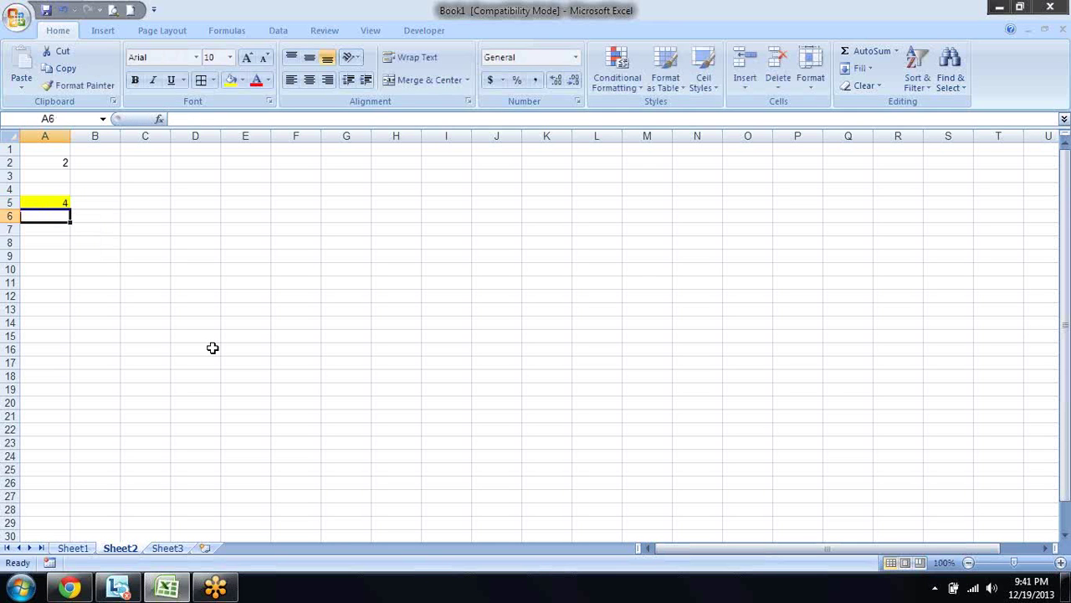
pyautogui.press('Up')
pyautogui.press('F2')
pyautogui.press('BackSpace')
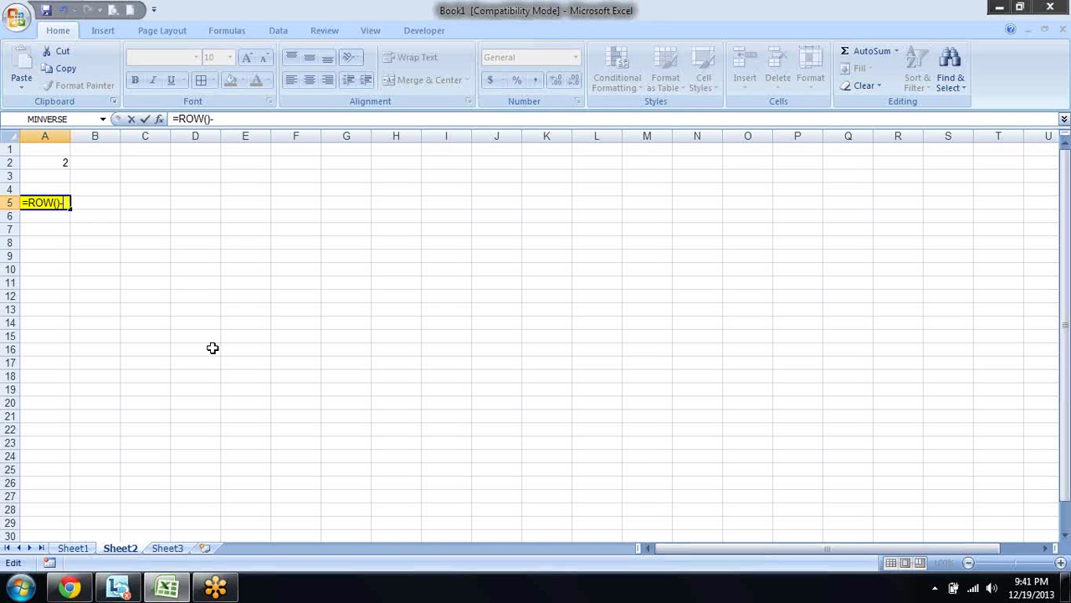
pyautogui.write('4')
pyautogui.press('Return')
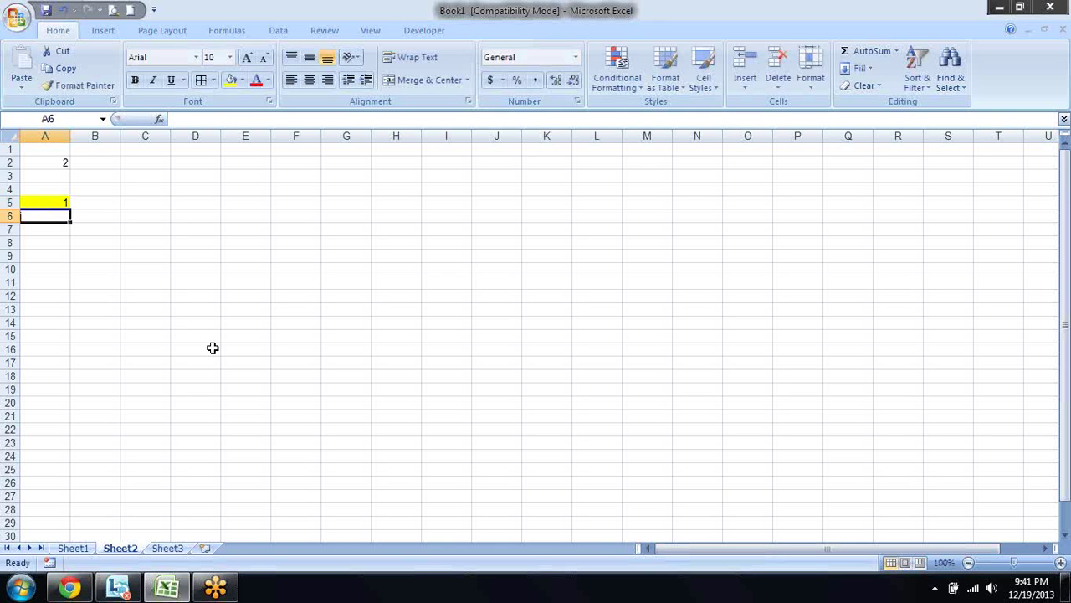
pyautogui.press('Up')
pyautogui.hotkey('ctrl', 'c')
# Paste the =ROW()-4 formula into A6:A21 so column A counts 1 to 17.
pyautogui.press('Down')
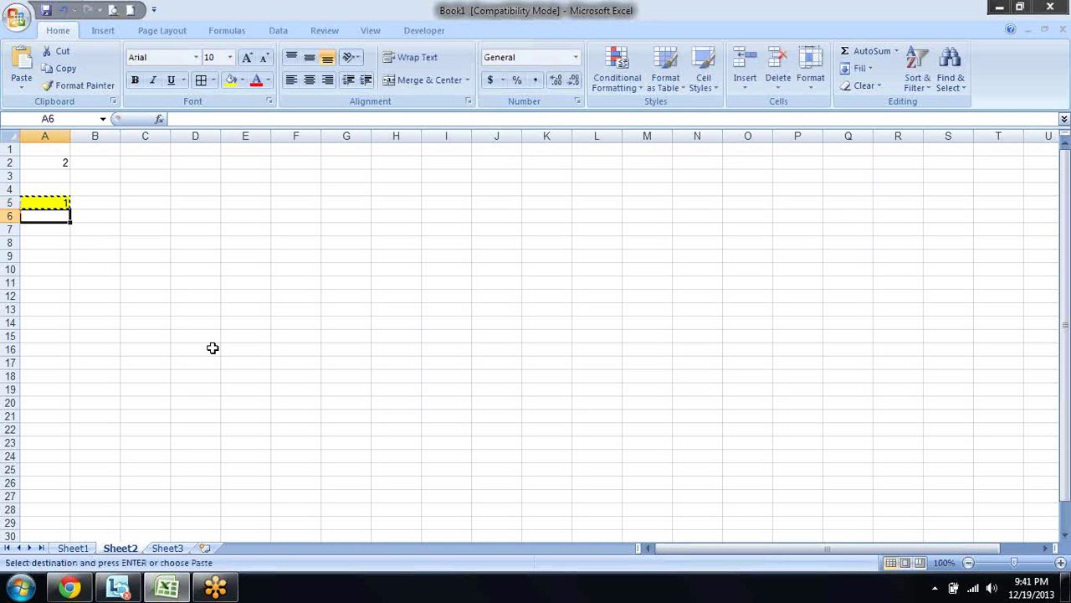
pyautogui.hotkey('shift', 'Down')
pyautogui.hotkey('shift', 'Down')
pyautogui.hotkey('shift', 'Down')
pyautogui.hotkey('shift', 'Down')
pyautogui.hotkey('shift', 'Down')
pyautogui.hotkey('shift', 'Down')
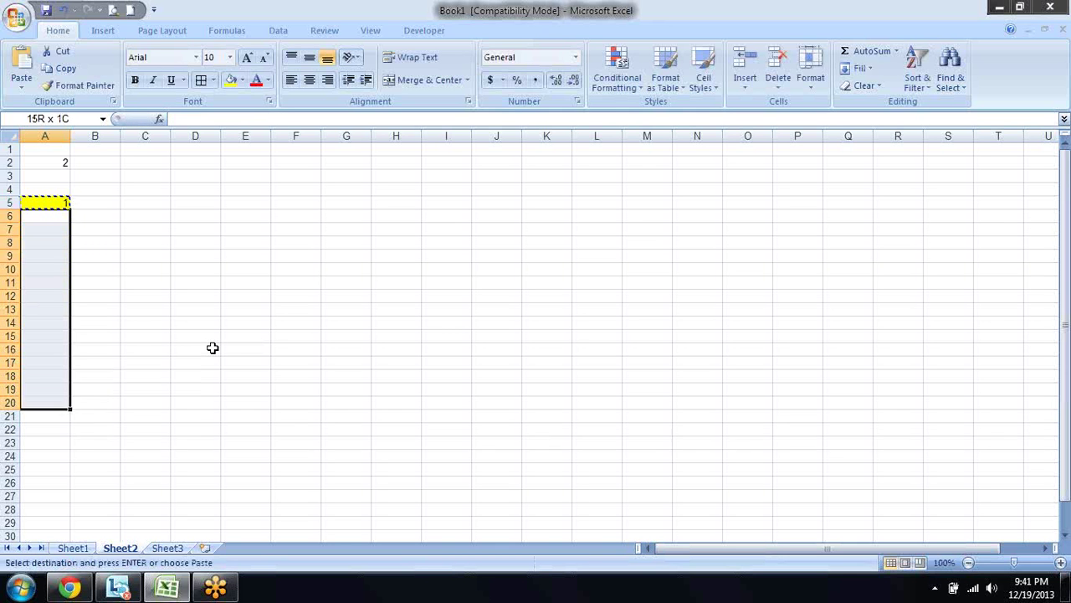
pyautogui.hotkey('shift', 'Down')
pyautogui.press('Return')
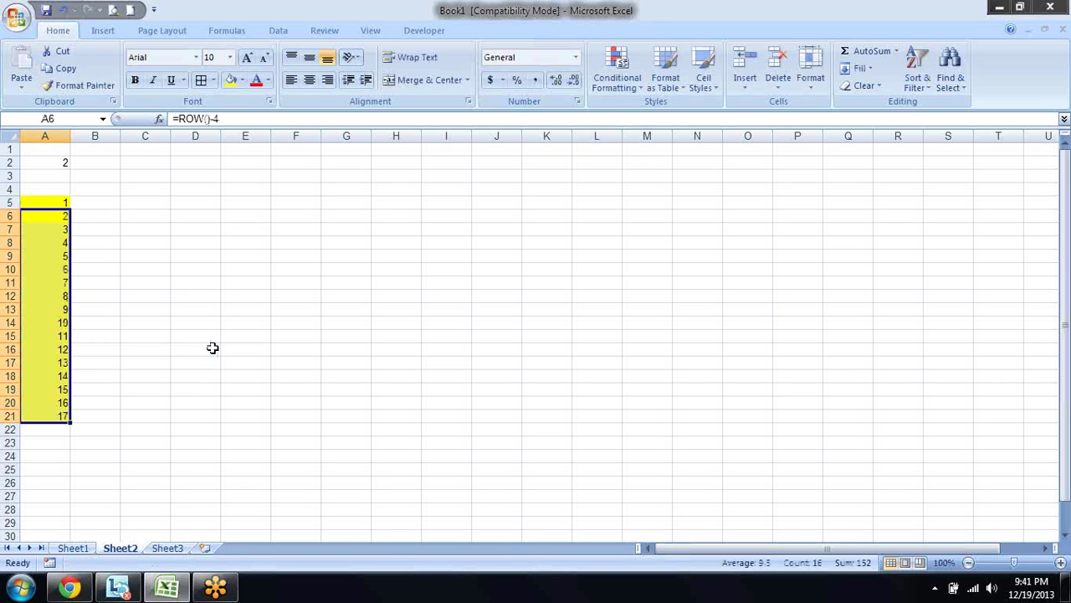
# Check the serial range and confirm A5's formula reads =ROW()-4.
pyautogui.press('Down')
pyautogui.press('Down')
pyautogui.press('Down')
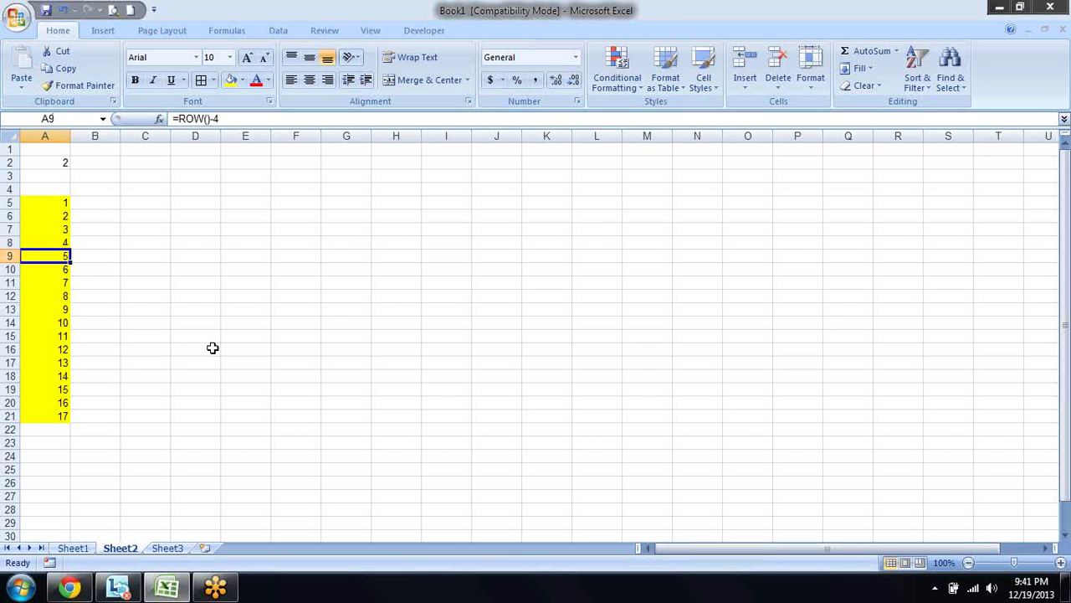
pyautogui.press('Down')
pyautogui.press('Down')
pyautogui.press('Down')
pyautogui.press('Up')
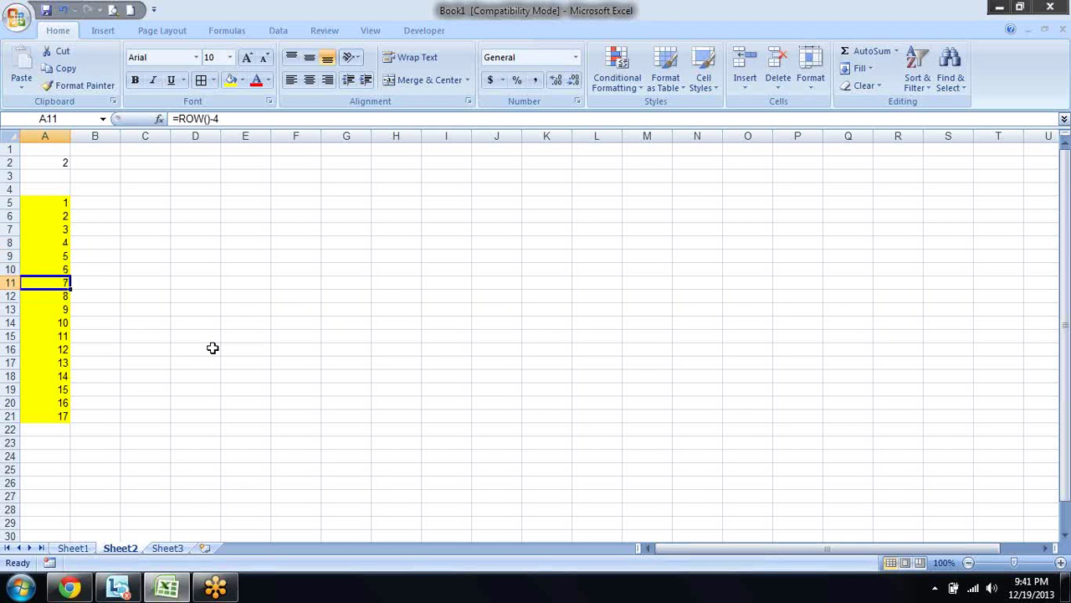
pyautogui.press('Up')
pyautogui.press('Up')
pyautogui.press('Up')
pyautogui.press('Up')
pyautogui.press('Right')
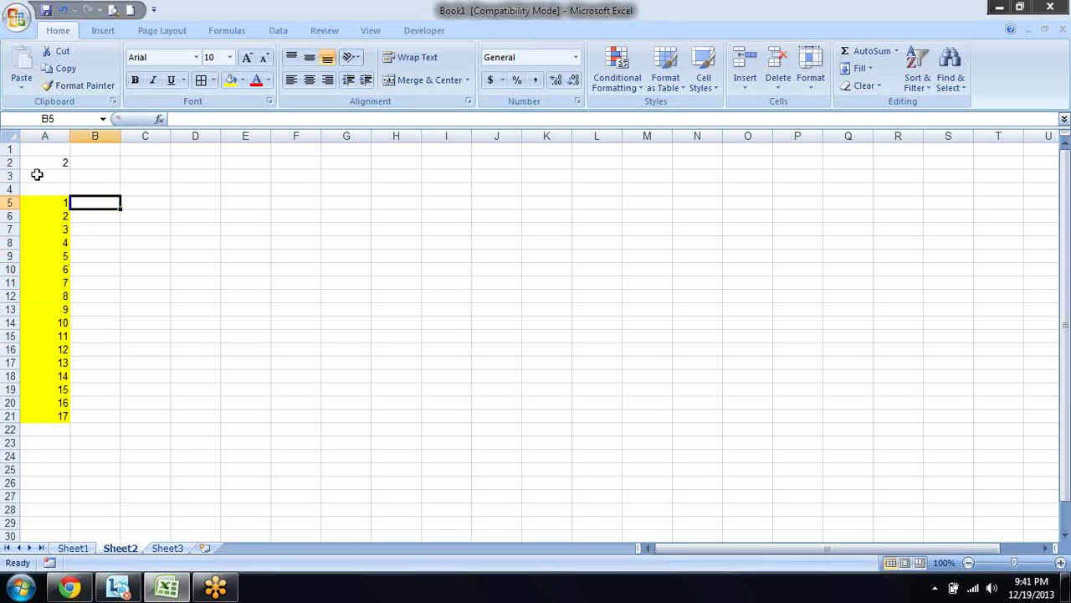
pyautogui.moveTo(54, 204); pyautogui.dragTo(50, 419)
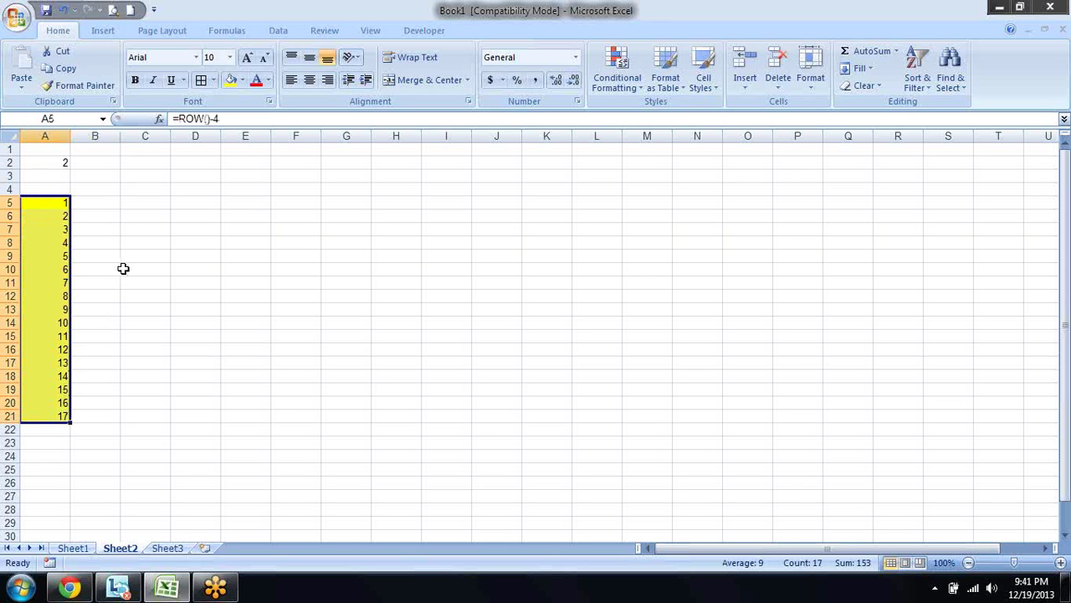
pyautogui.click(109, 208)
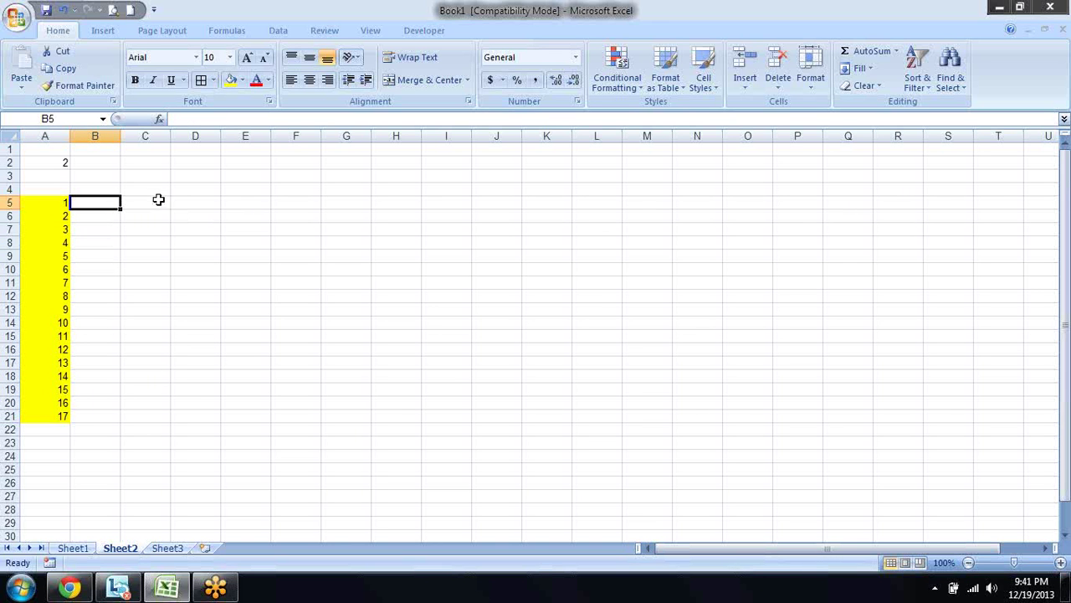
pyautogui.click(65, 204)
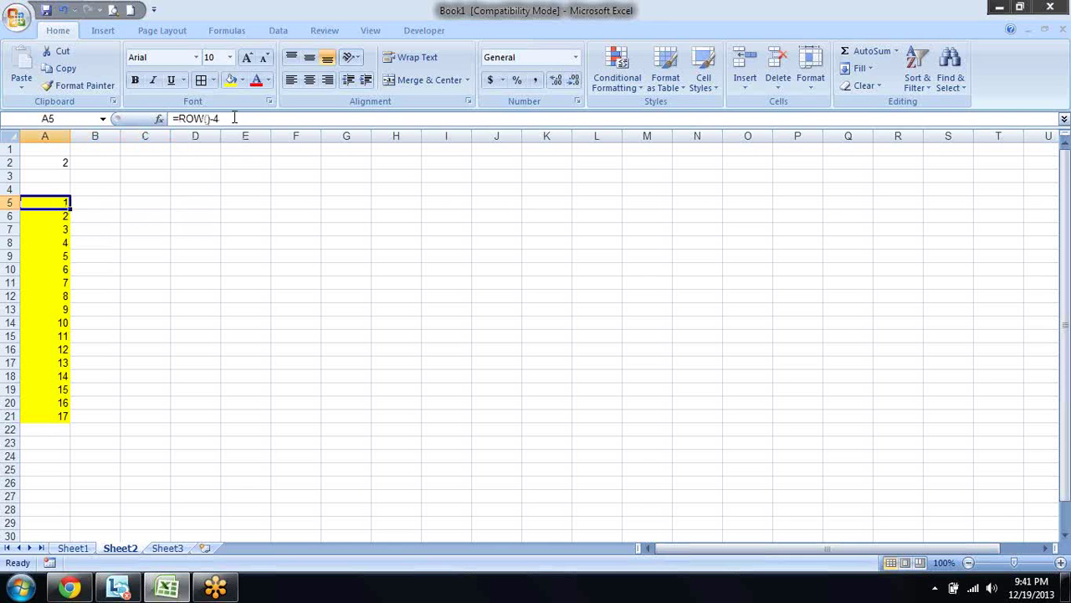
pyautogui.moveTo(234, 119); pyautogui.dragTo(181, 119)
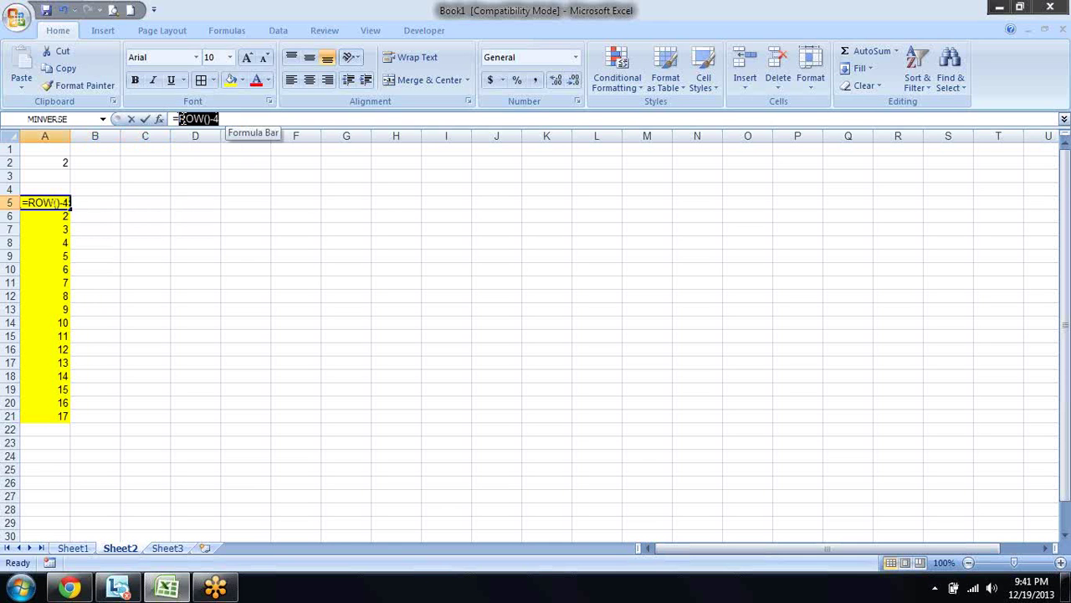
pyautogui.press('Escape')
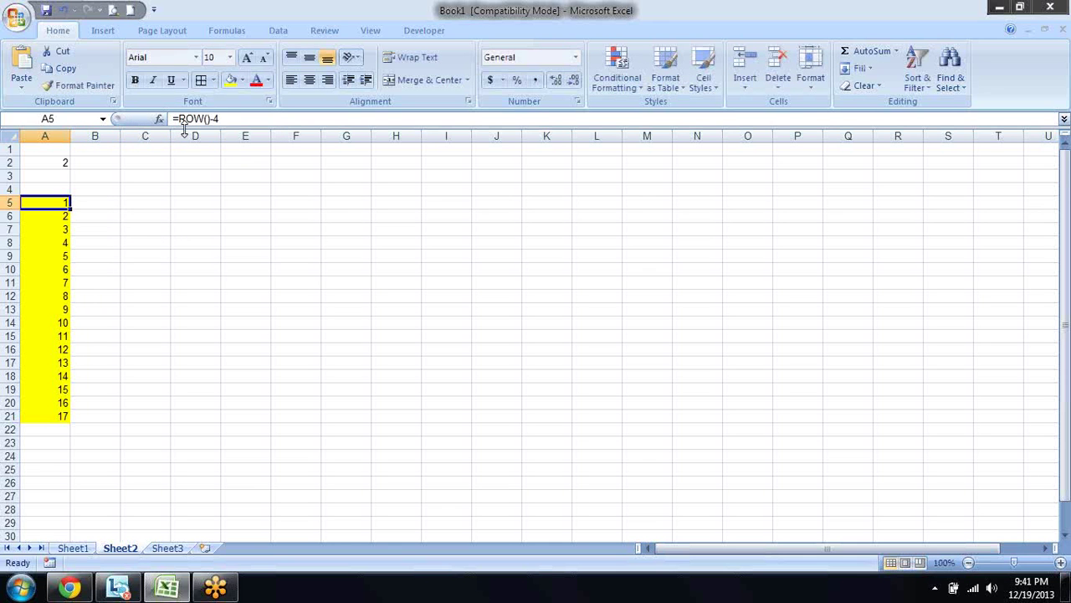
pyautogui.press('Right')
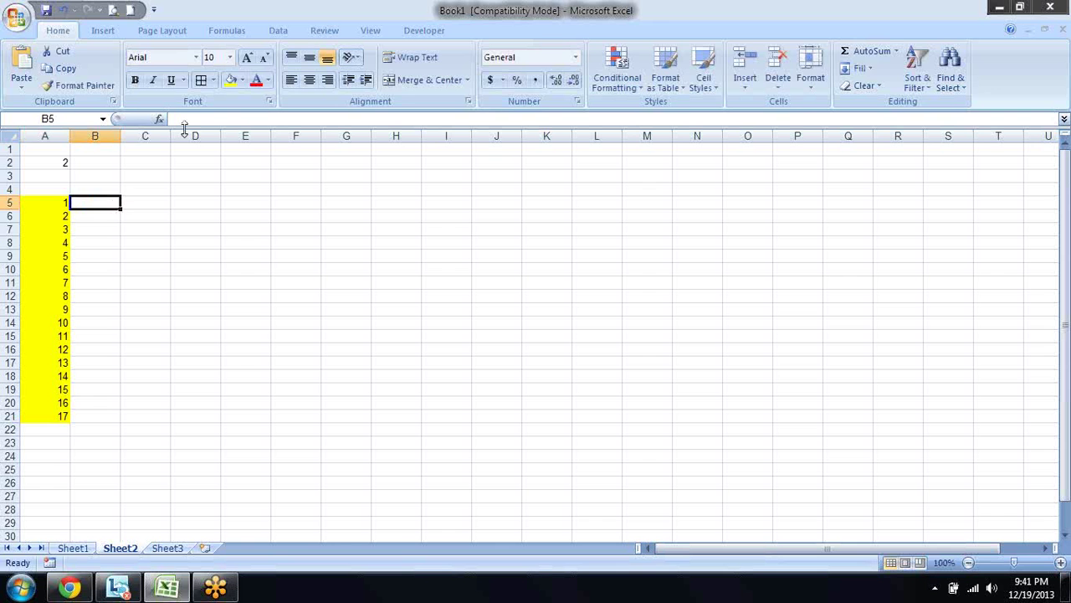
pyautogui.press('Right')
# Enter =IF(B5<>"",ROW()-4,"") in C5, which stays blank while B5 is empty.
pyautogui.write('=')
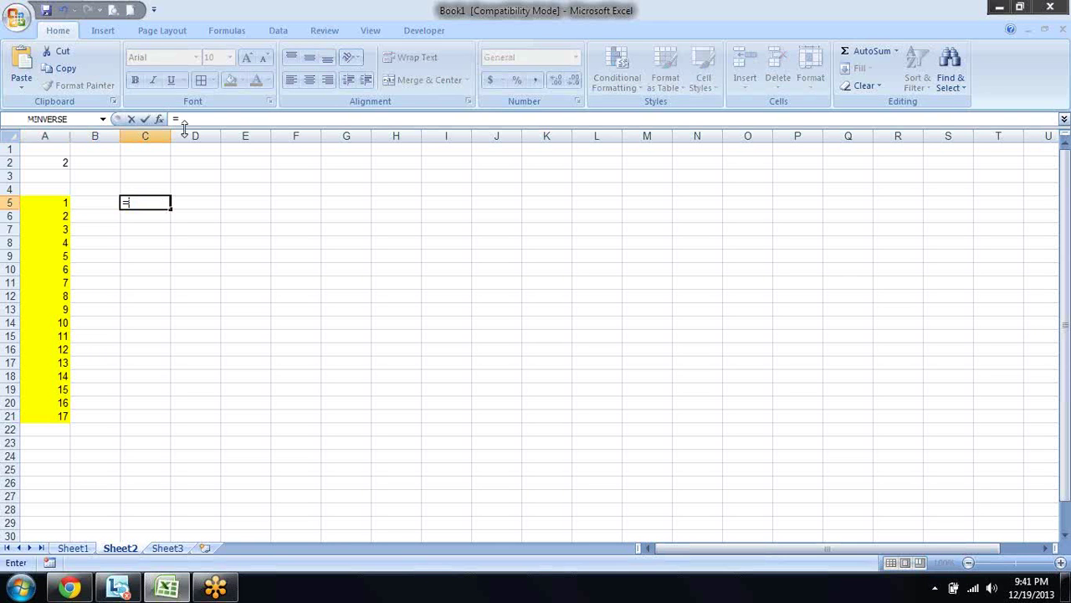
pyautogui.write('if')
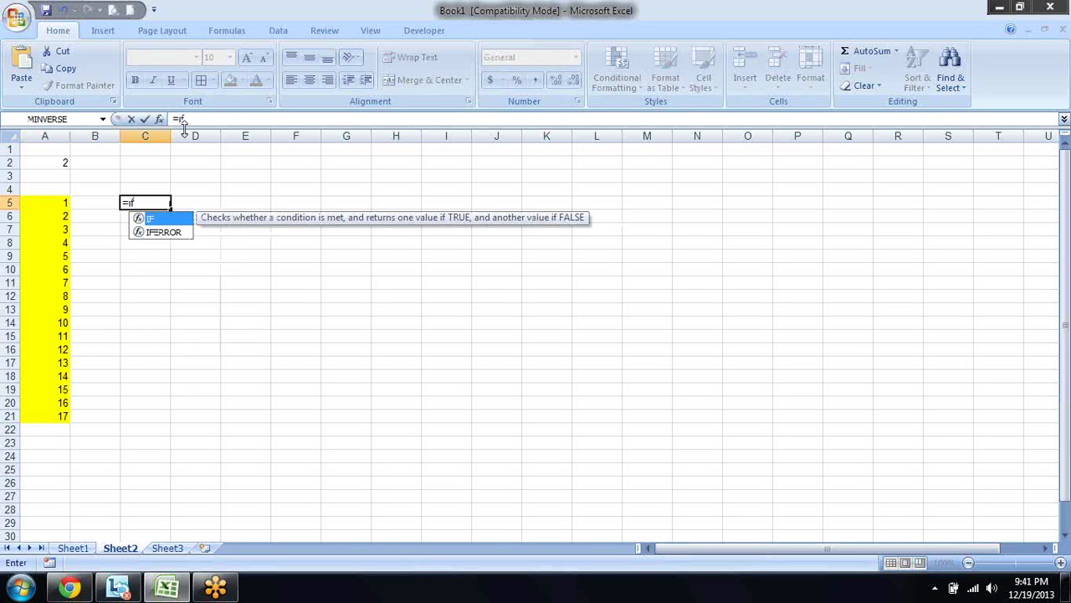
pyautogui.press('Tab')
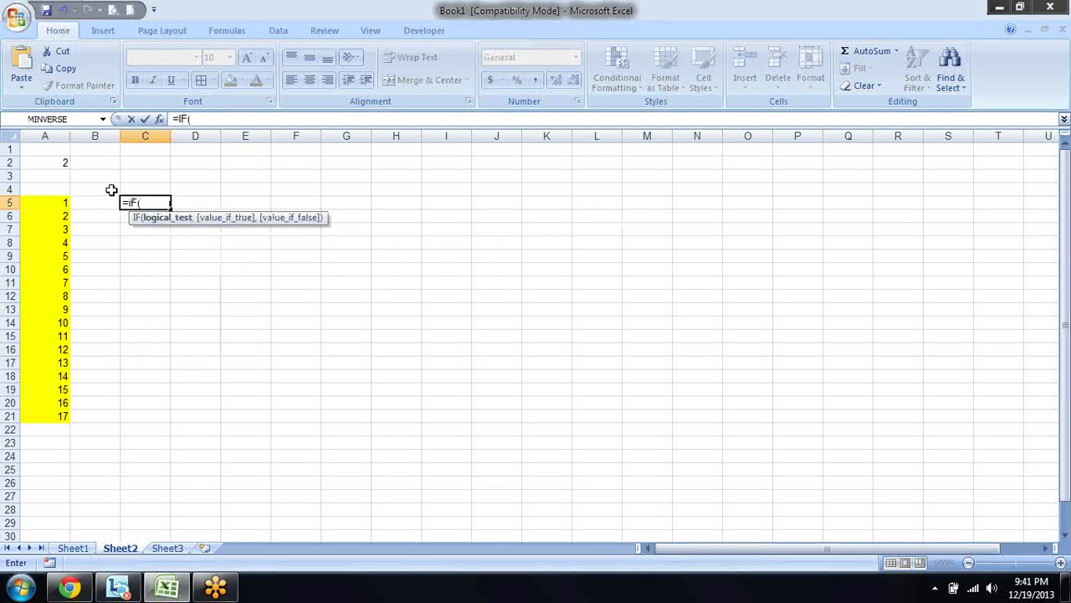
pyautogui.click(96, 200)
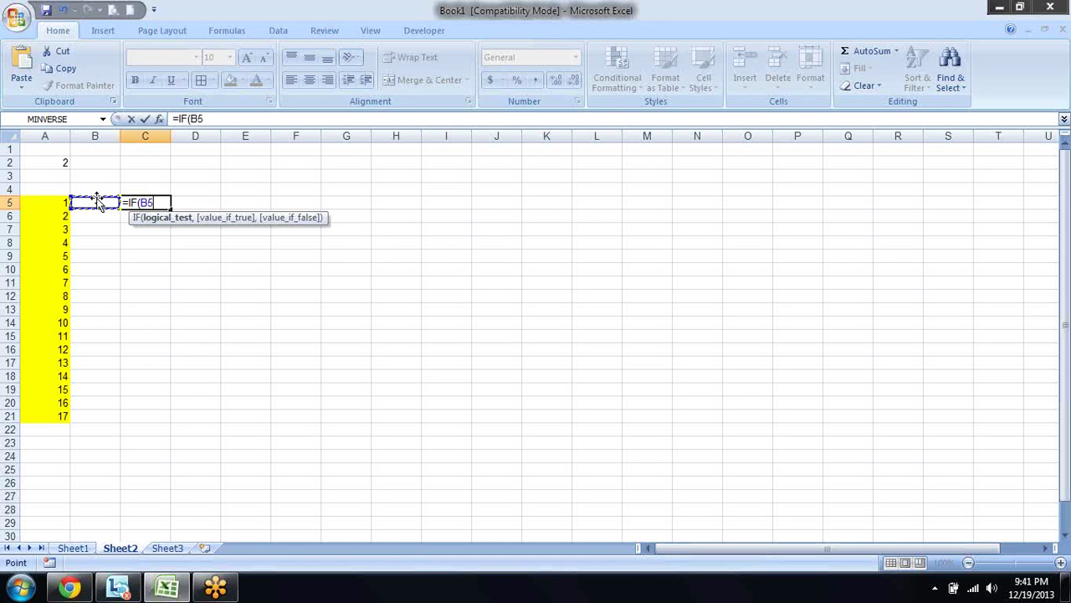
pyautogui.write('<>')
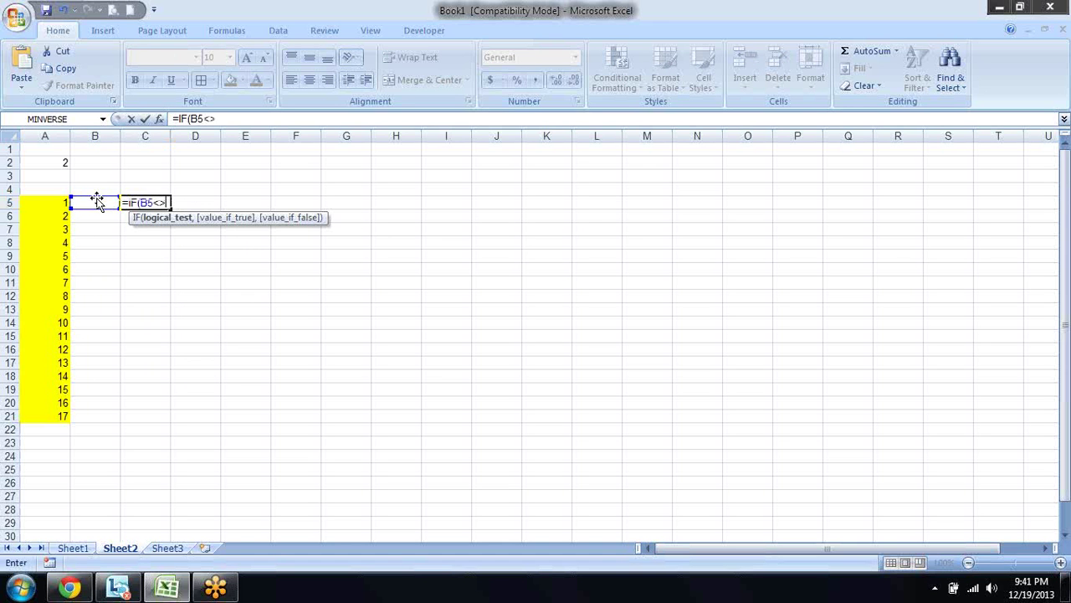
pyautogui.write('""')
pyautogui.write(',ROW()-4')
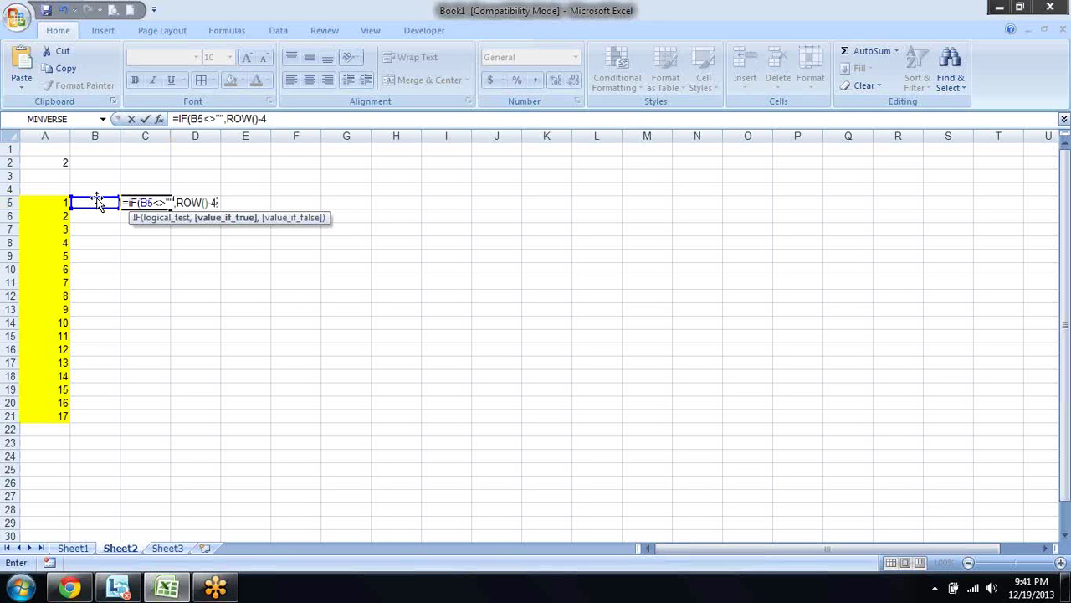
pyautogui.write(',')
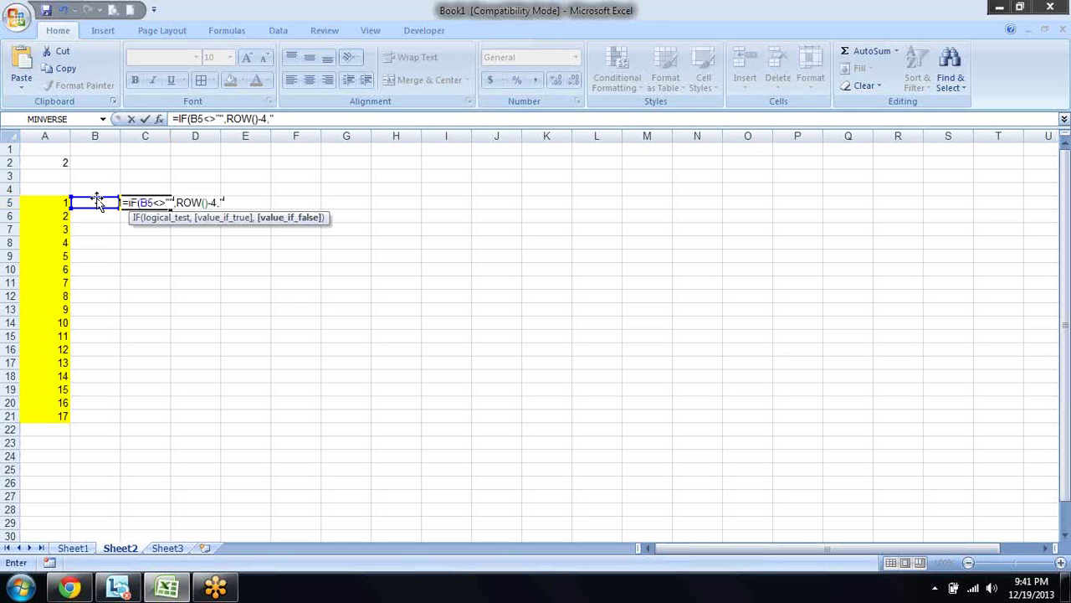
pyautogui.write('""')
pyautogui.write(')')
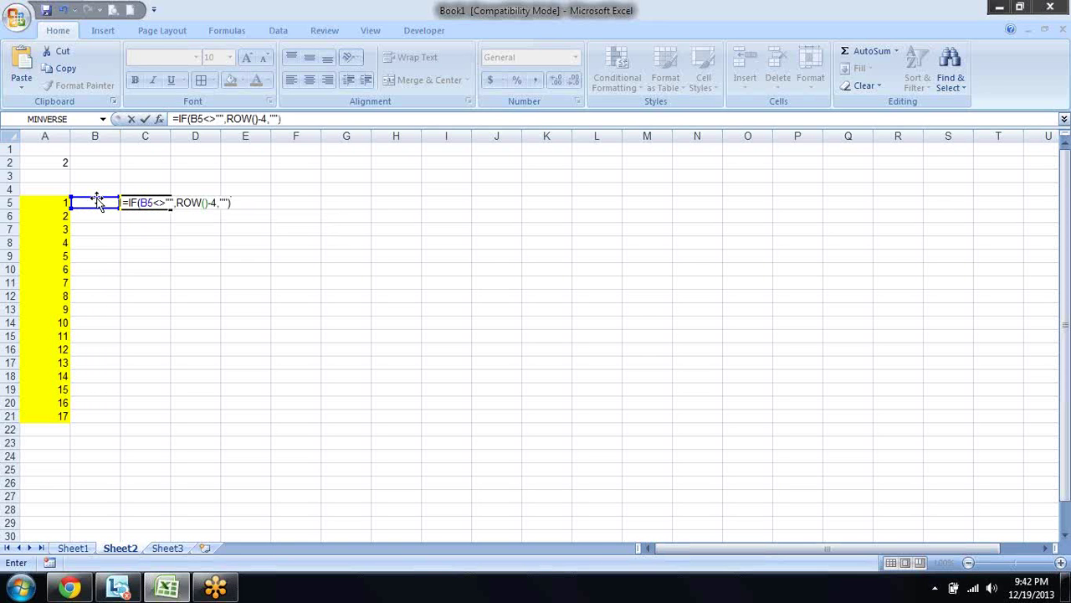
pyautogui.press('Return')
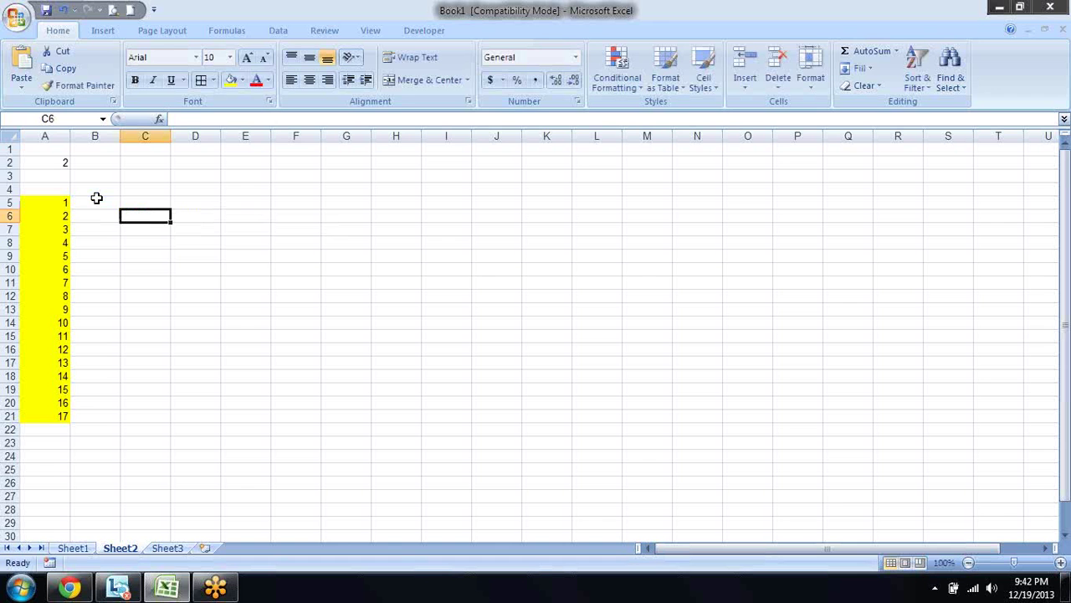
# Copy the C5 IF formula down column C through C21.
pyautogui.press('Up')
pyautogui.hotkey('ctrl', 'c')
pyautogui.press('Down')
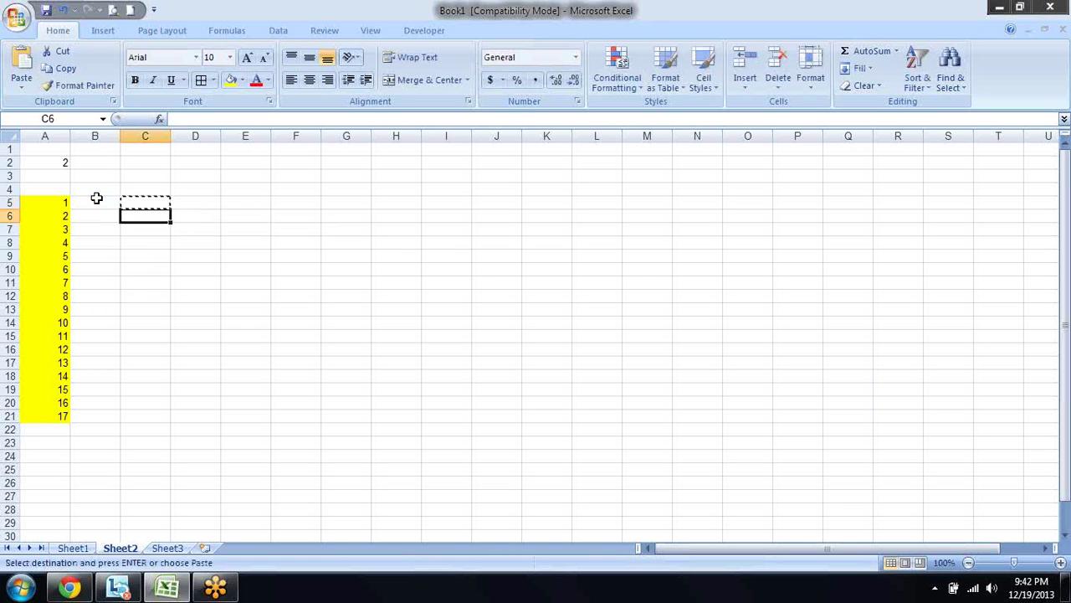
pyautogui.hotkey('shift', 'Down')
pyautogui.hotkey('shift', 'Down')
pyautogui.hotkey('shift', 'Down')
pyautogui.hotkey('shift', 'Down')
pyautogui.hotkey('shift', 'Down')
pyautogui.hotkey('shift', 'Down')
pyautogui.hotkey('shift', 'Down')
pyautogui.press('Return')
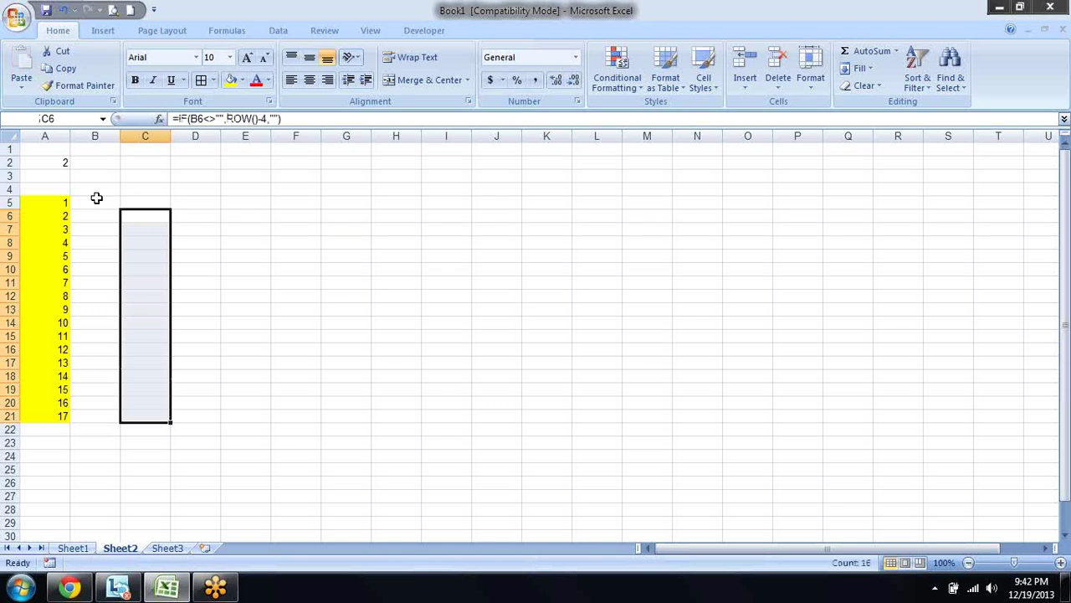
# Type sample text (s, d, sd, f) into B5:B15 so column C numbers those rows 1–11.
pyautogui.click(97, 198)
pyautogui.write('s ')
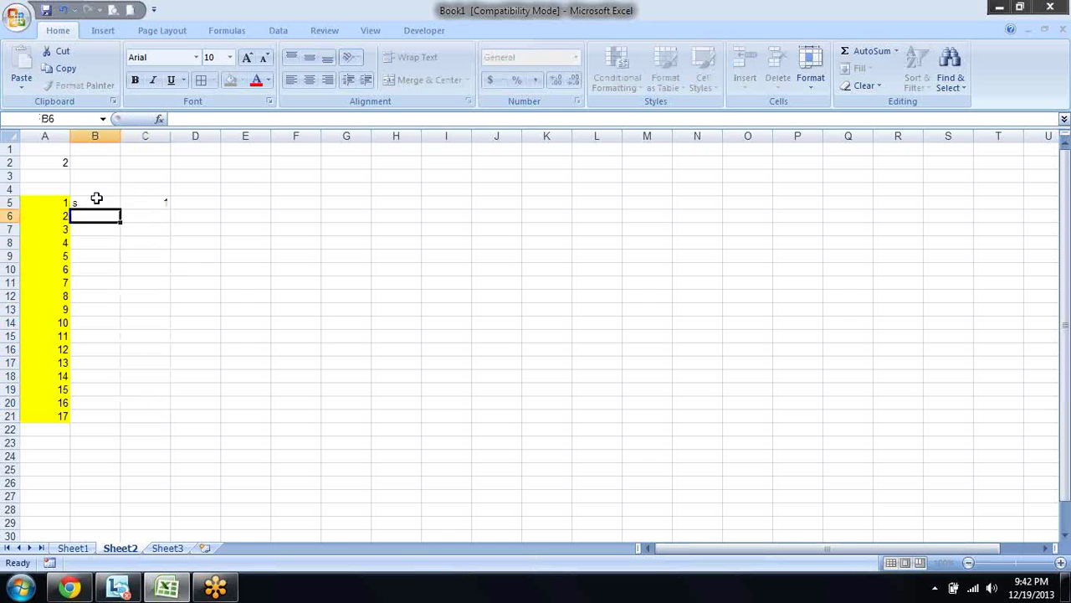
pyautogui.write('d')
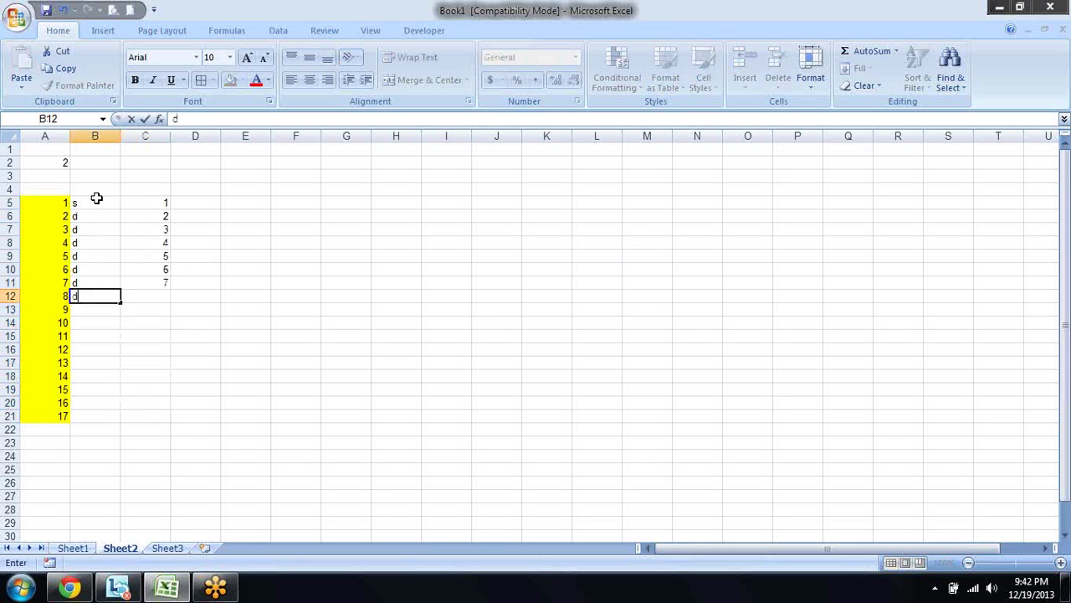
pyautogui.write(' d d d d d d d')
pyautogui.press('Up')
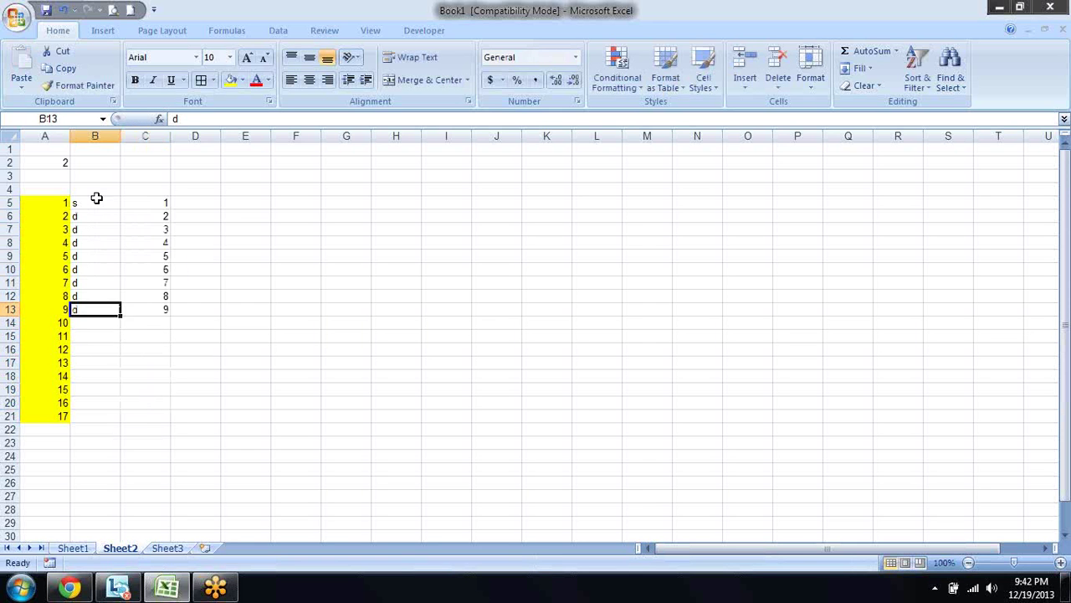
pyautogui.press('Down')
pyautogui.press('Down')
pyautogui.write('f')
pyautogui.press('Return')
pyautogui.press('Up')
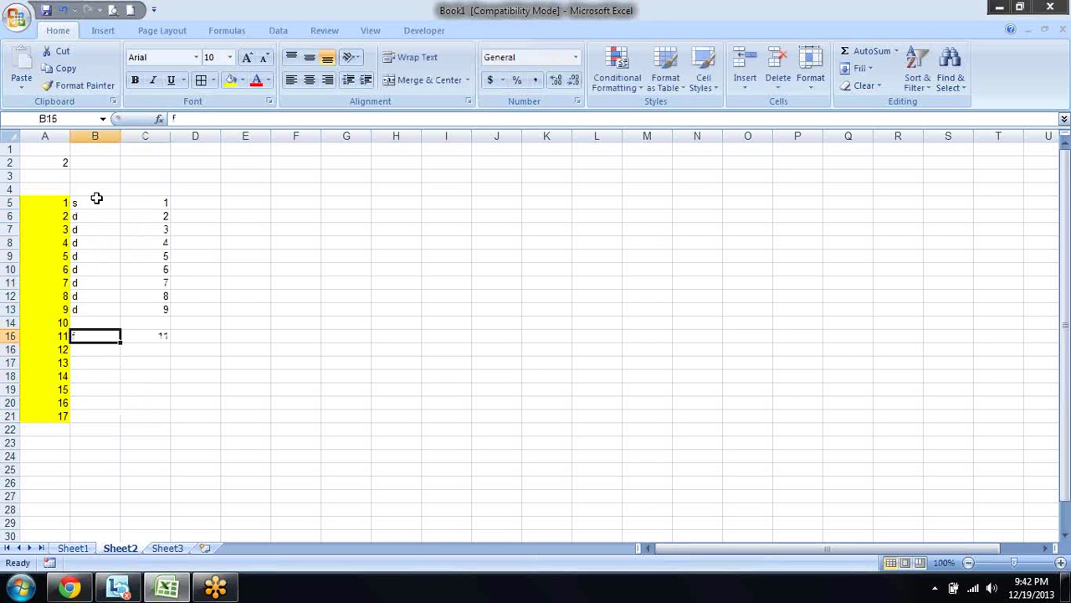
pyautogui.press('Up')
pyautogui.write('sd')
pyautogui.press('Return')
pyautogui.press('Up')
pyautogui.click(96, 201)
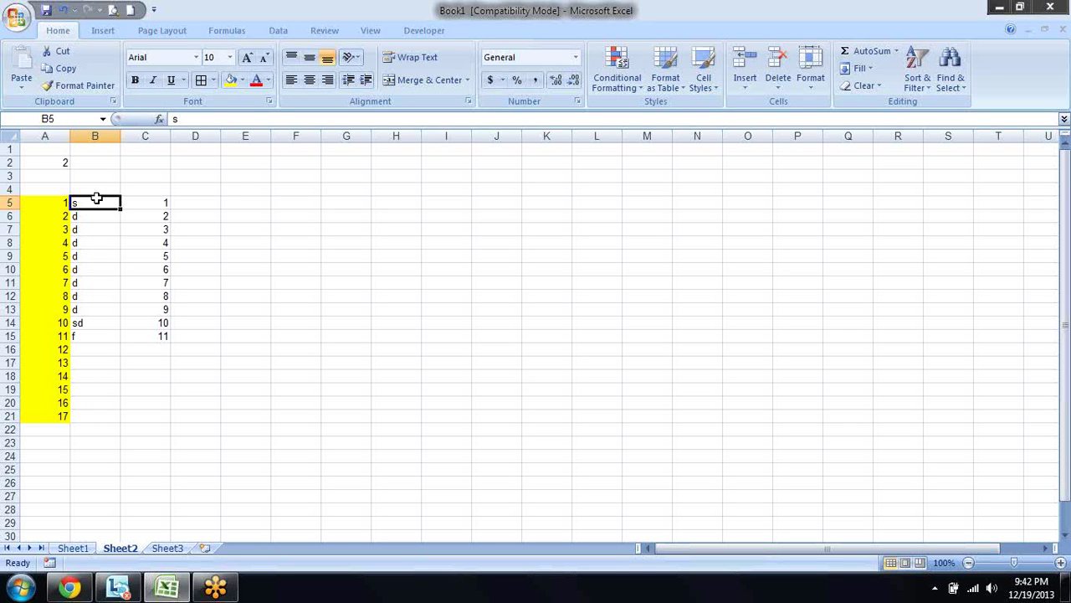
# Delete the stray text in B14 and B15 so column C stops numbering those rows.
pyautogui.press('Right')
pyautogui.press('Right')
pyautogui.press('Left')
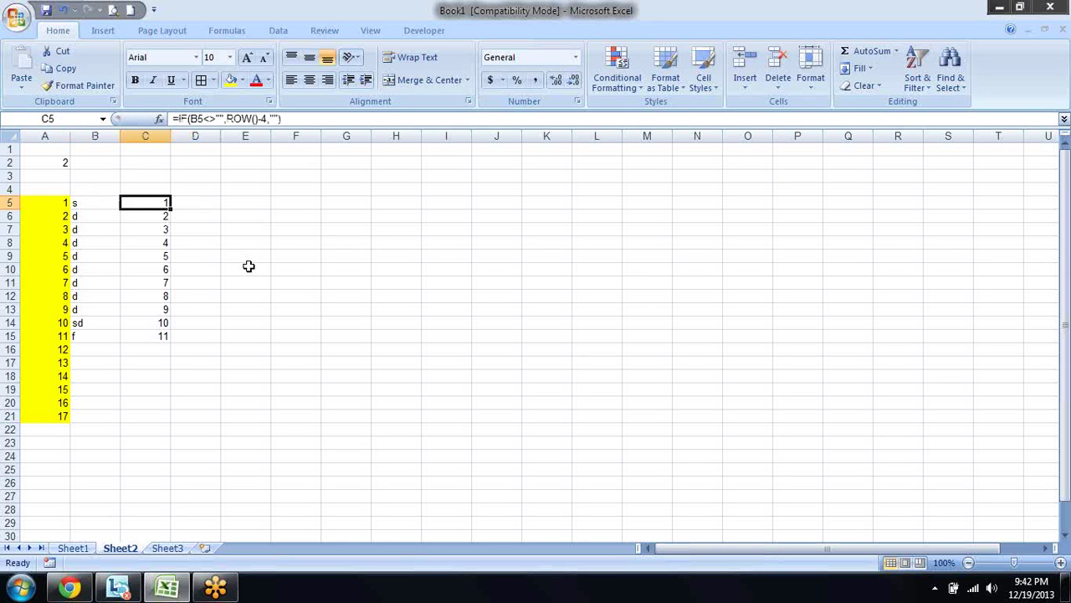
pyautogui.press('Left')
pyautogui.press('Down')
pyautogui.press('Down')
pyautogui.press('Down')
pyautogui.press('Delete')
pyautogui.press('Down')
pyautogui.press('Delete')
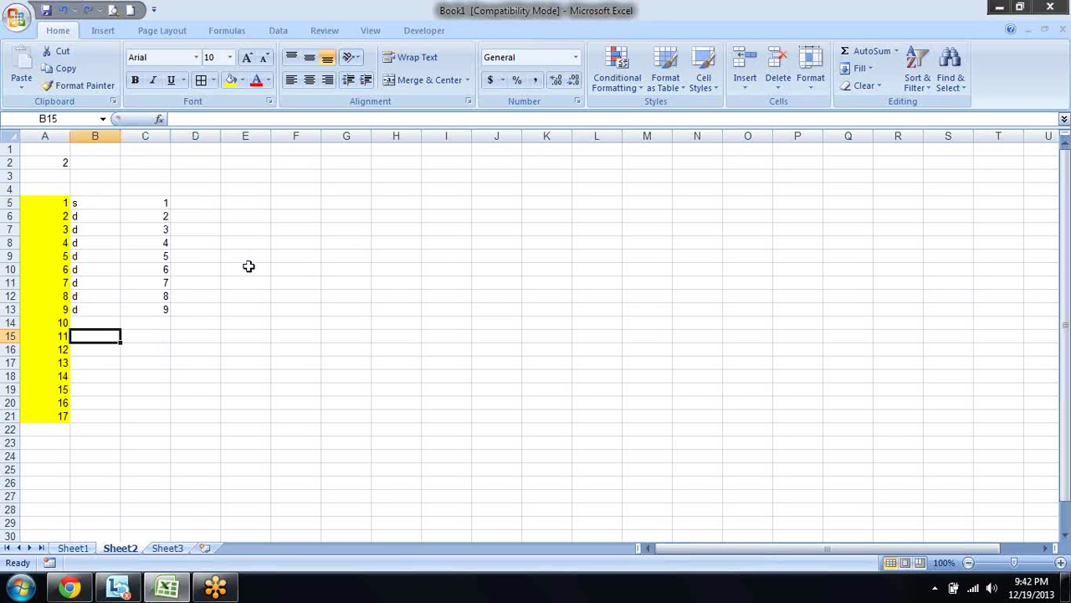
pyautogui.press('Up')
pyautogui.press('Up')
pyautogui.press('Up')
pyautogui.press('Up')
pyautogui.press('Up')
pyautogui.press('Up')
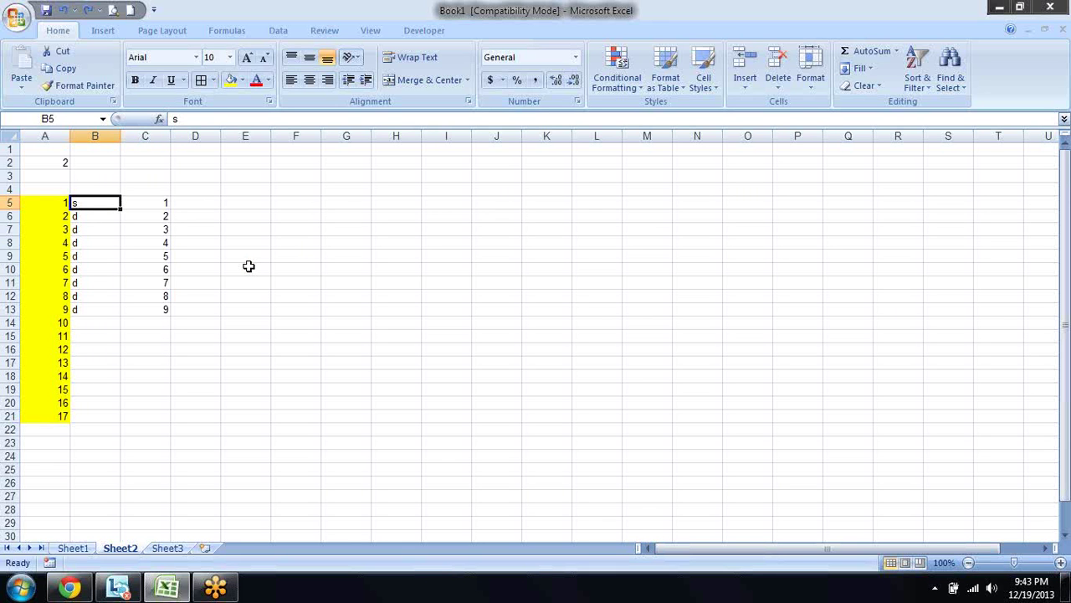
# Re-enter d in B6 and check the serials and formulas in rows 5 and 6.
pyautogui.hotkey('shift', 'Right')
pyautogui.press('Left')
pyautogui.press('Right')
pyautogui.press('Down')
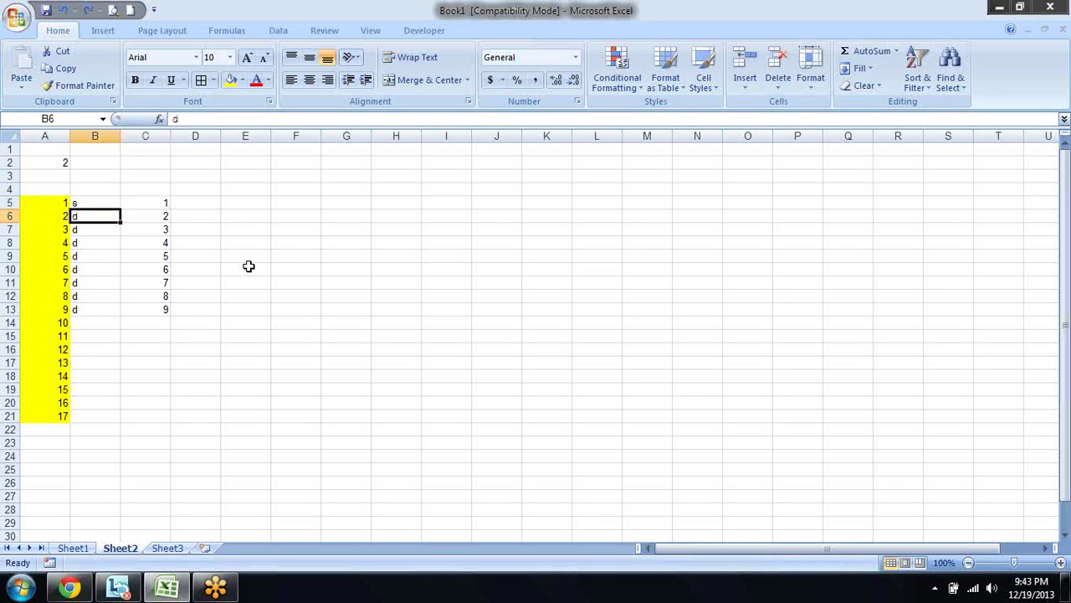
pyautogui.write('d')
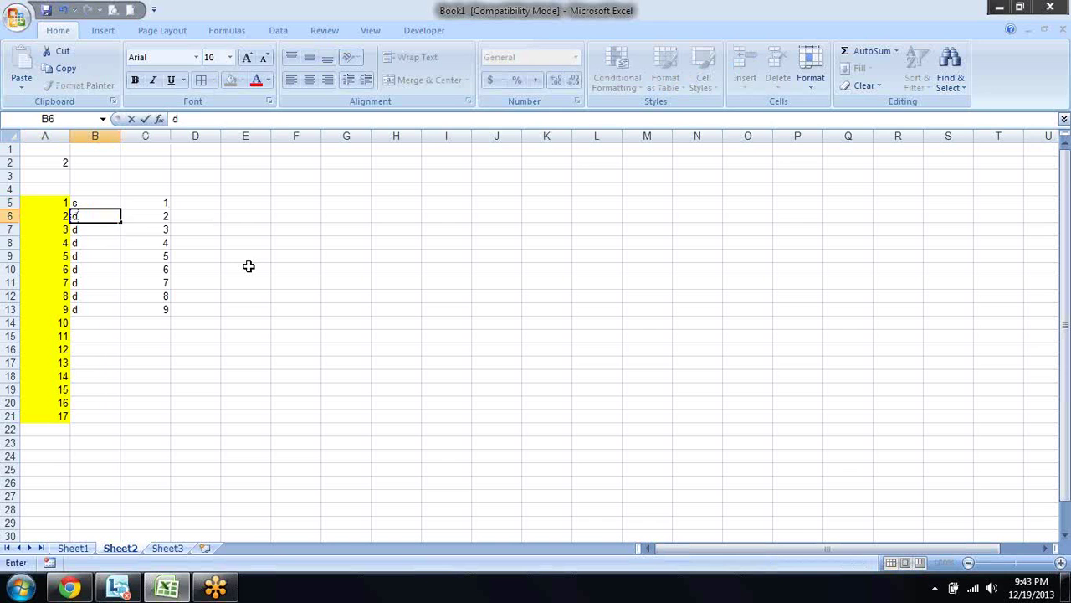
pyautogui.press('Escape')
pyautogui.press('Right')
pyautogui.press('Left')
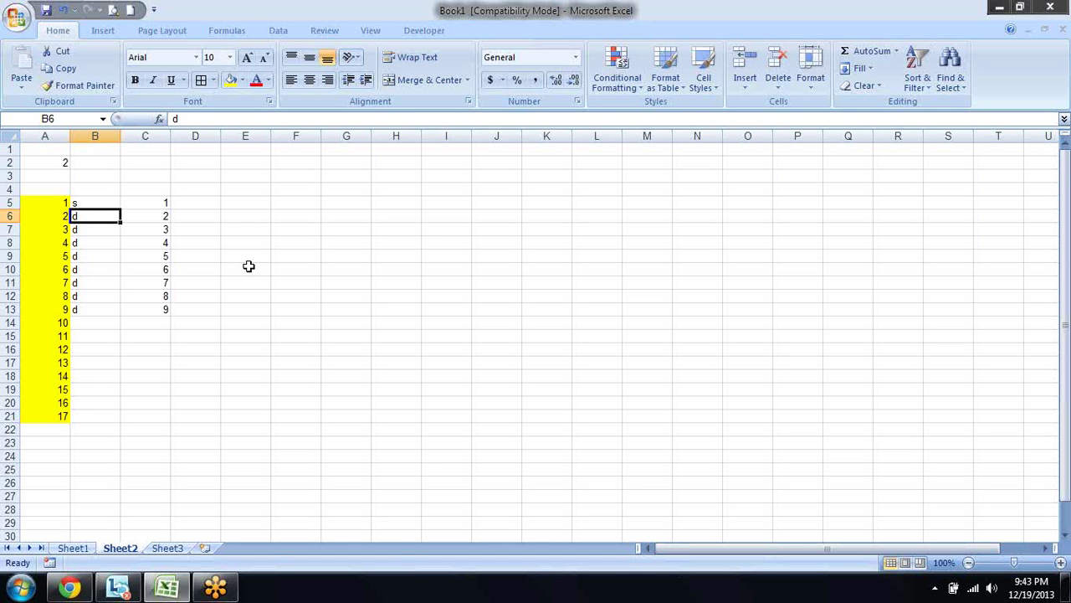
pyautogui.press('Up')
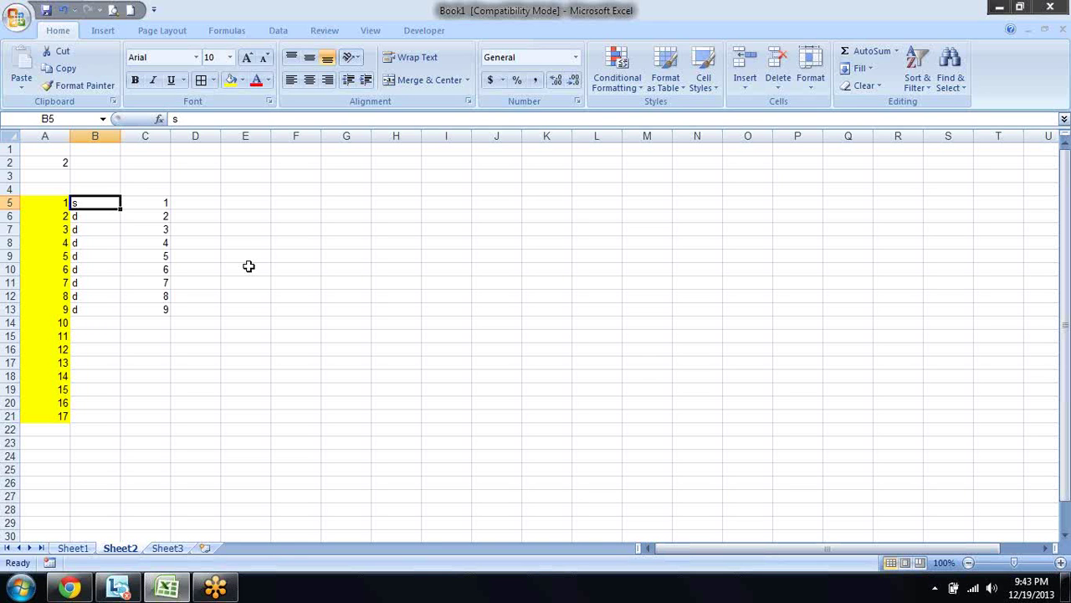
pyautogui.press('Down')
pyautogui.press('Right')
pyautogui.press('Right')
pyautogui.press('Left')
pyautogui.press('Right')
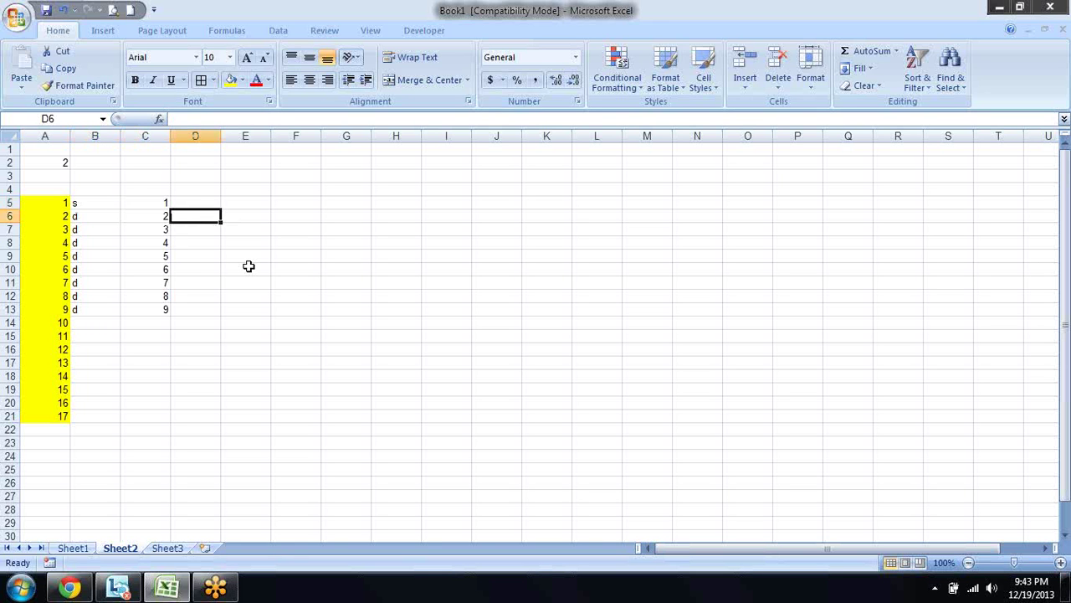
pyautogui.press('Up')
pyautogui.press('Left')
pyautogui.hotkey('shift', 'Down')
pyautogui.hotkey('shift', 'Down')
pyautogui.hotkey('shift', 'Down')
pyautogui.hotkey('shift', 'Down')
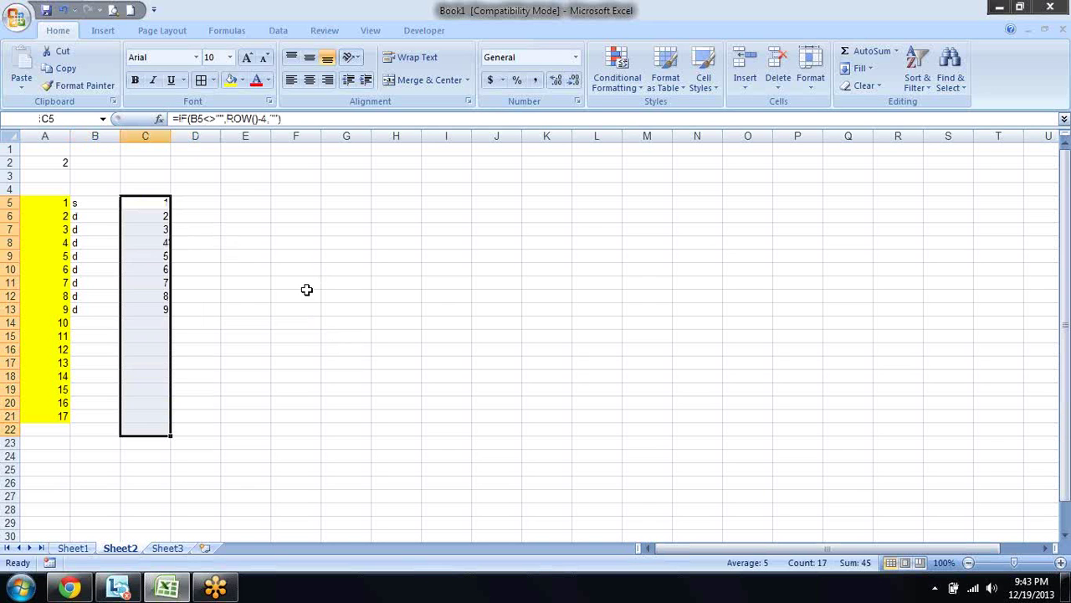
pyautogui.click(258, 294)
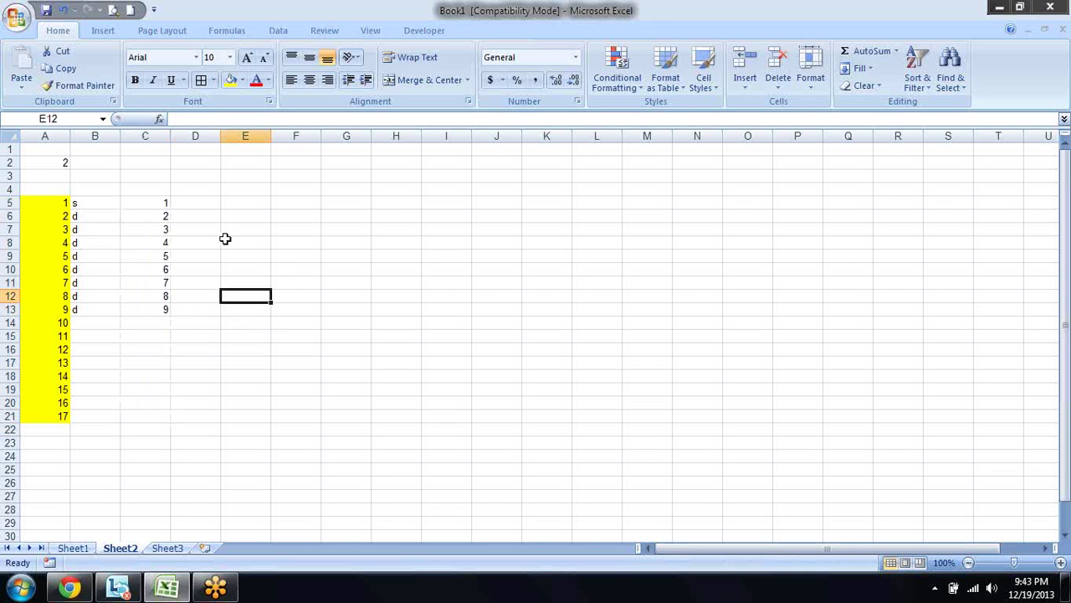
pyautogui.moveTo(159, 203); pyautogui.dragTo(163, 390)
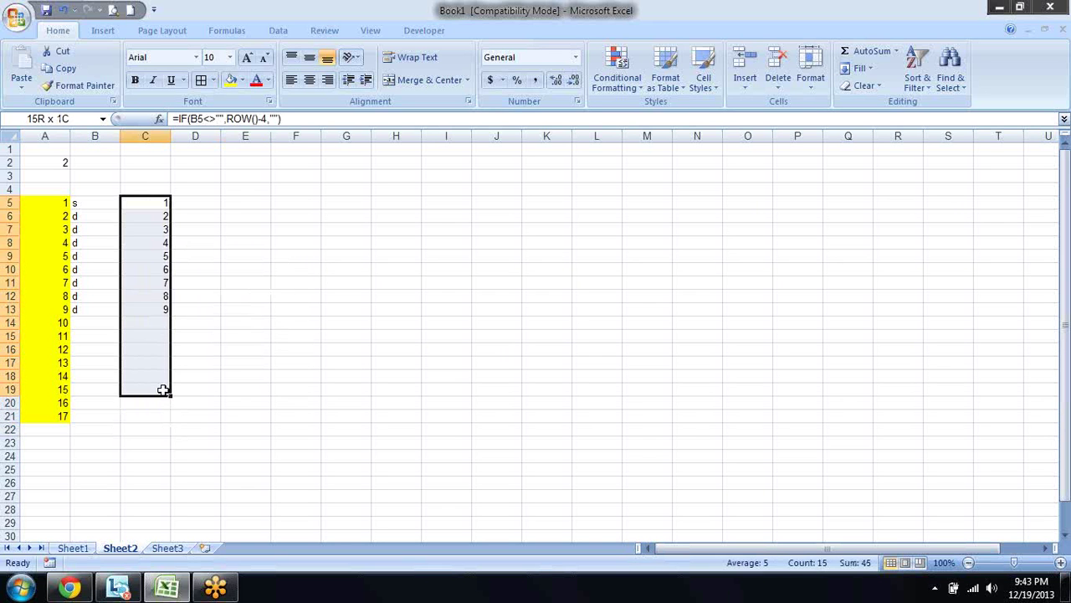
pyautogui.moveTo(158, 416); pyautogui.dragTo(159, 206)
pyautogui.click(213, 321)
pyautogui.click(167, 323)
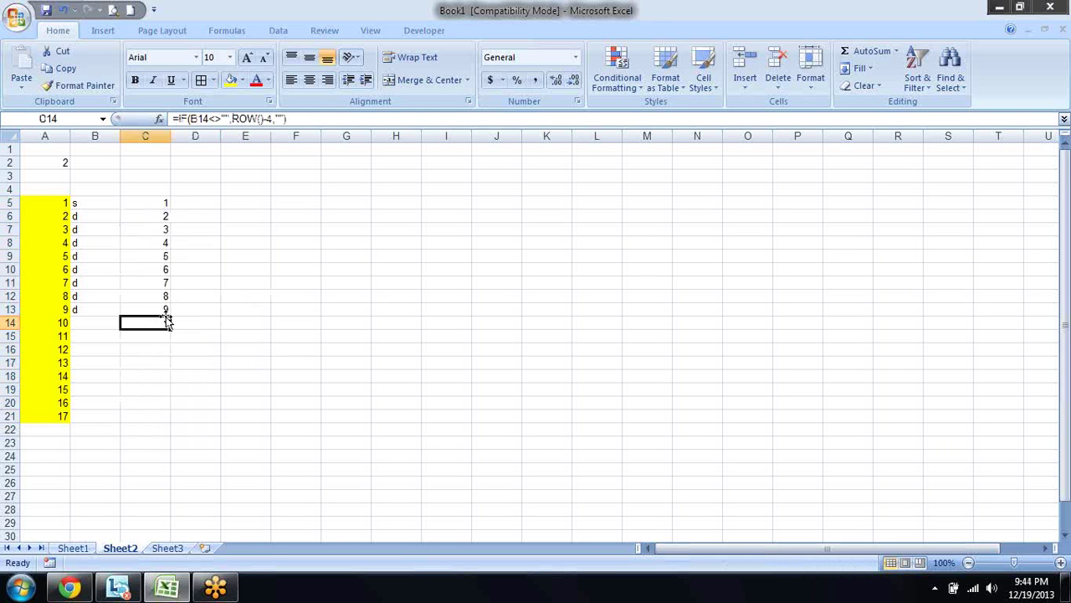
pyautogui.press('Up')
pyautogui.press('Up')
pyautogui.press('Up')
pyautogui.press('Up')
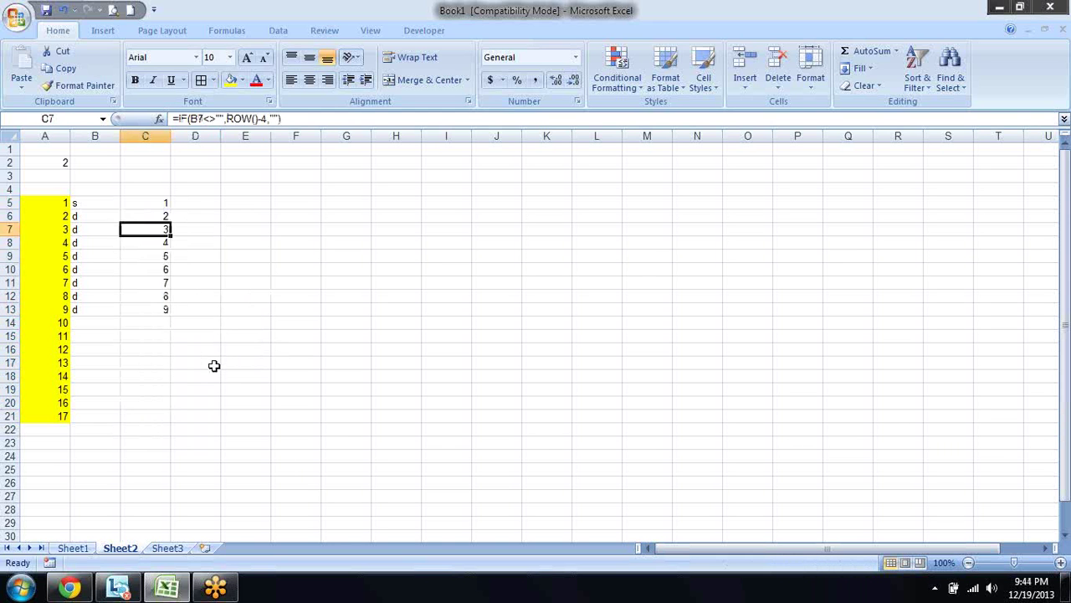
pyautogui.press('Up')
pyautogui.press('Up')
pyautogui.hotkey('ctrl', 'shift', 'Down')
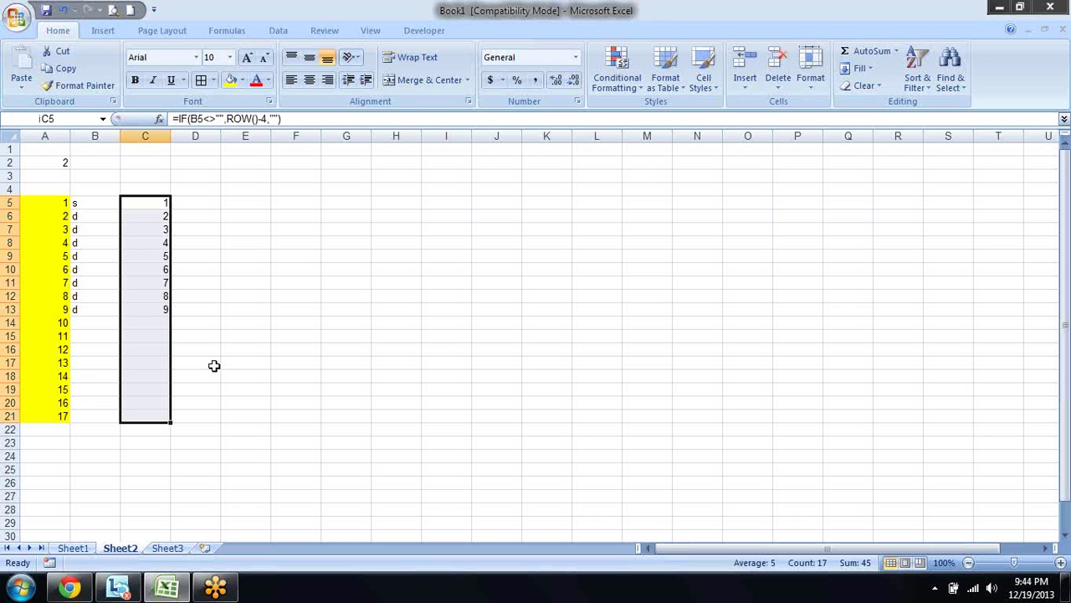
pyautogui.press('Right')
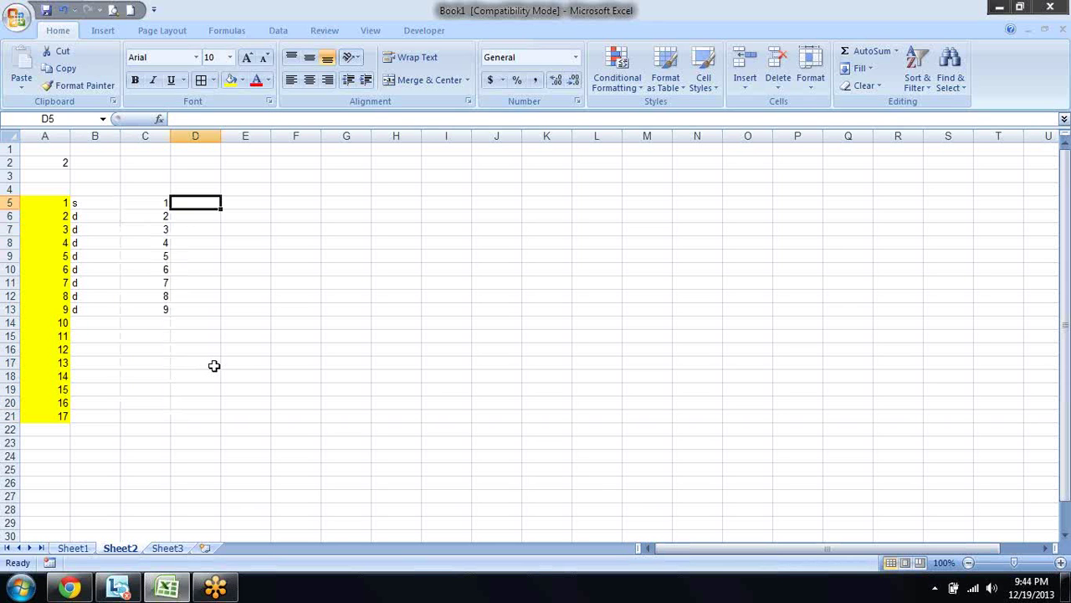
pyautogui.press('Left')
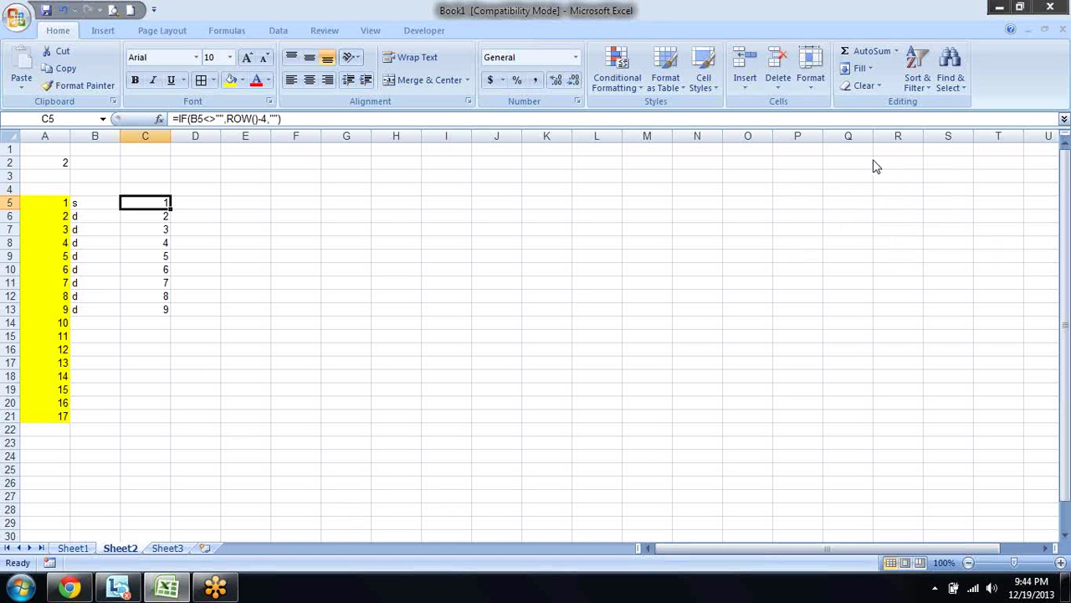
# Return to Sheet1 and look through the Financial functions in the Formulas function library.
pyautogui.click(81, 538)
pyautogui.click(82, 546)
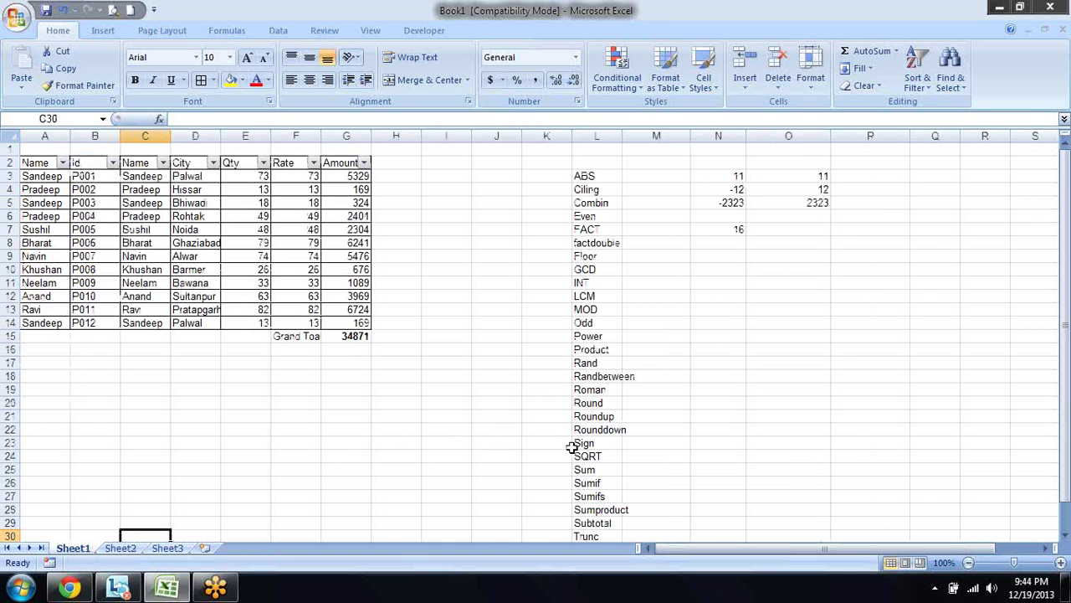
pyautogui.click(227, 30)
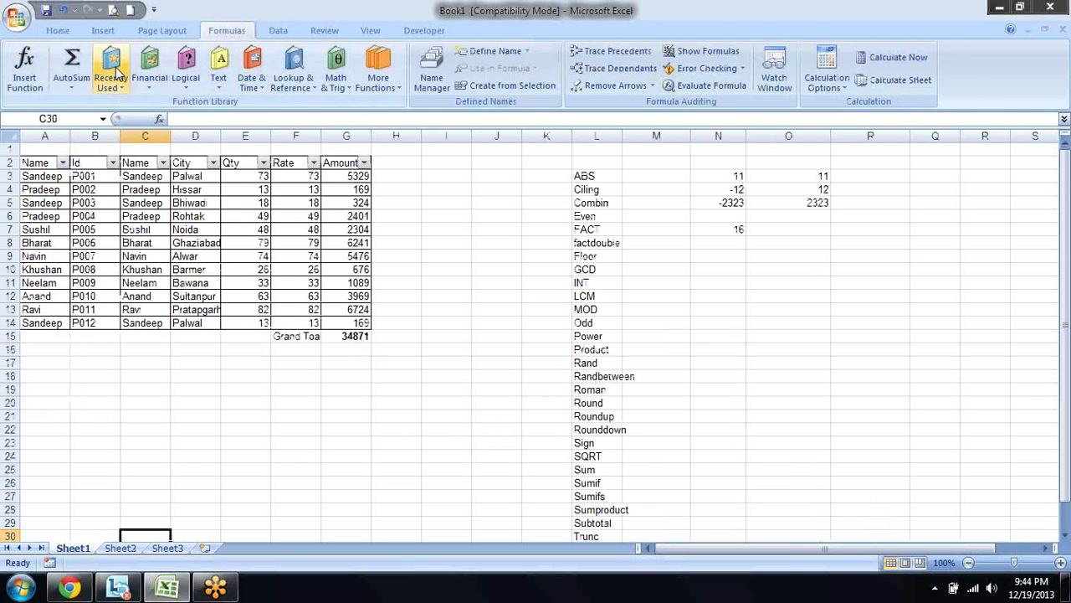
pyautogui.click(149, 85)
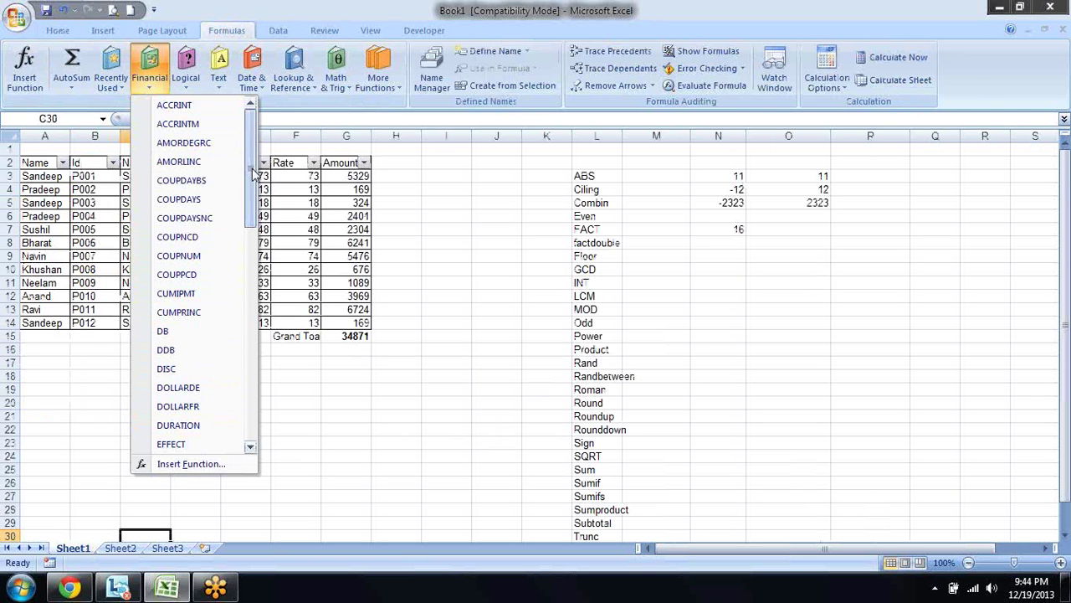
pyautogui.moveTo(251, 174); pyautogui.dragTo(254, 272)
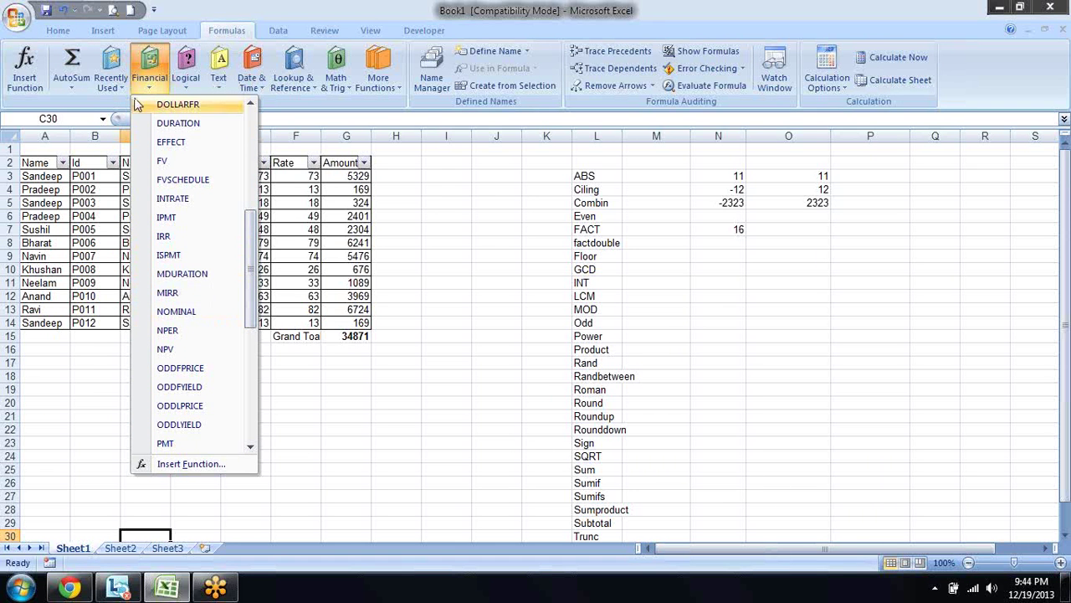
# Browse the Logical, Text, Date & Time and Lookup & Reference function lists, then close the list.
pyautogui.click(188, 84)
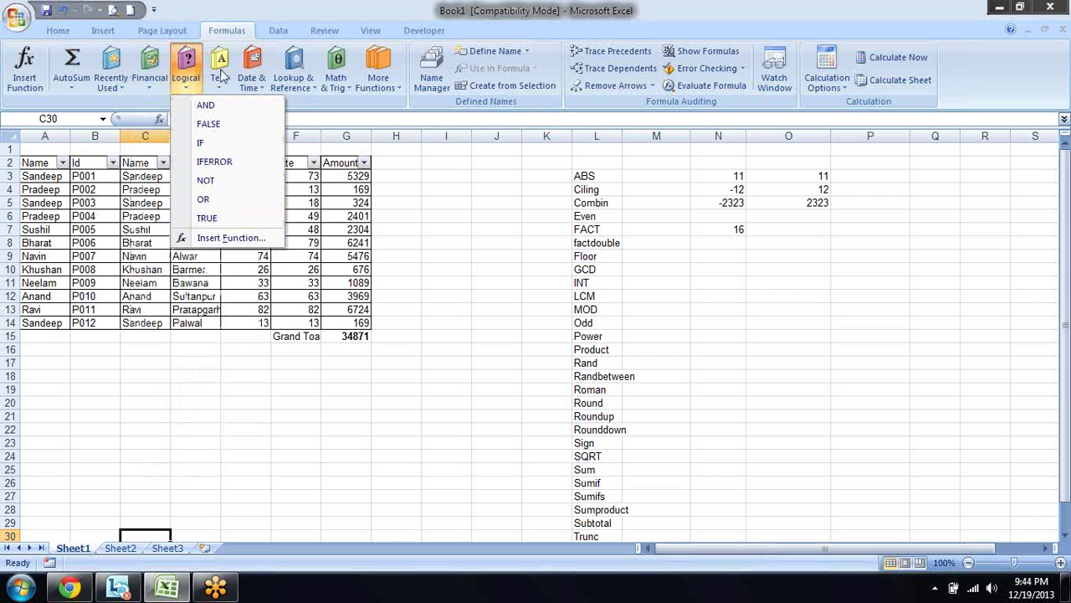
pyautogui.click(220, 82)
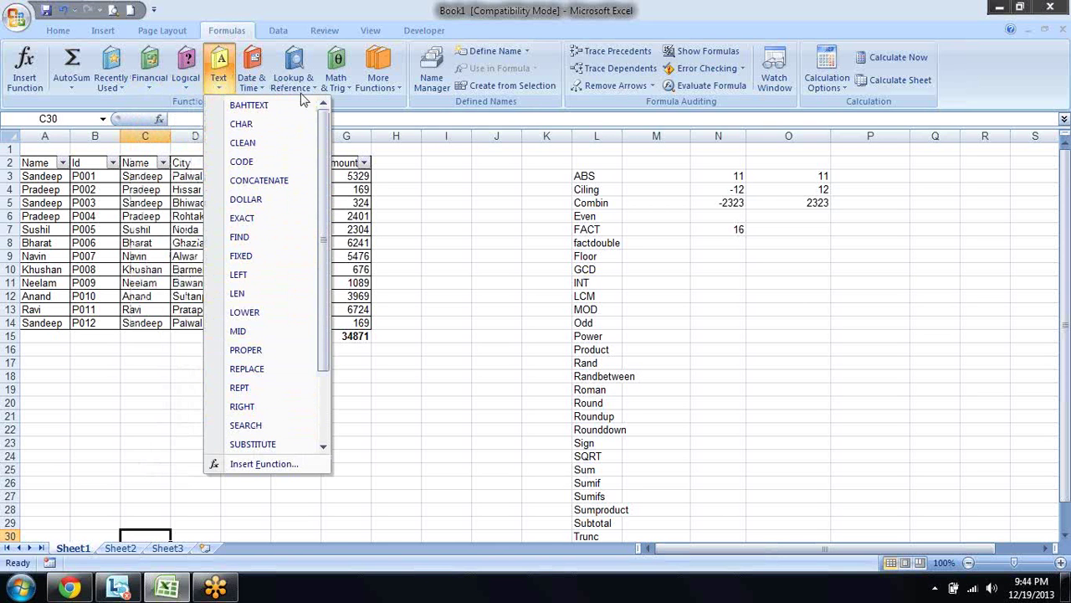
pyautogui.click(252, 82)
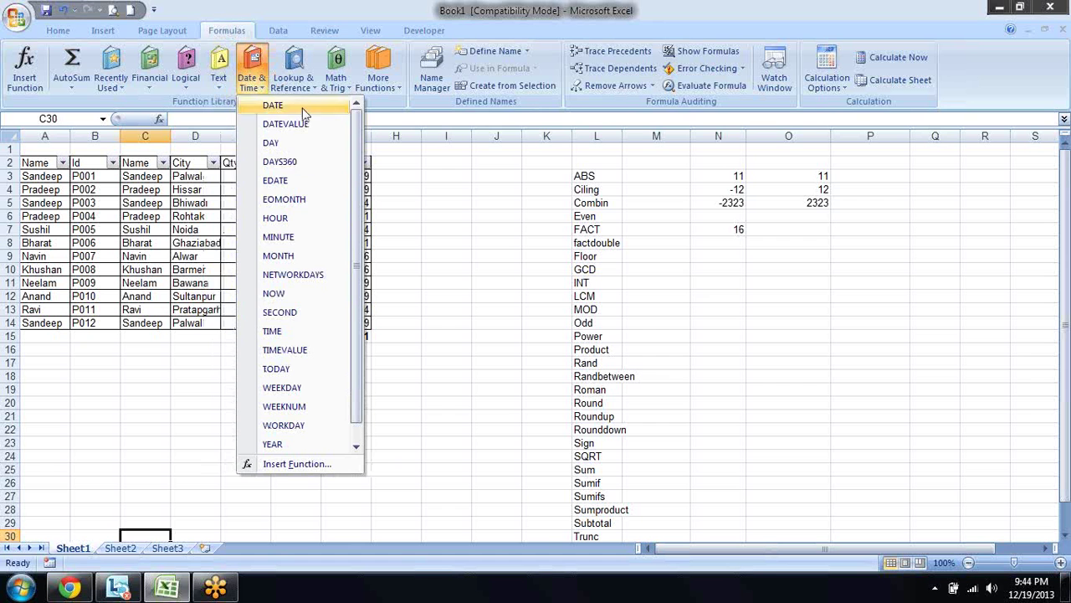
pyautogui.moveTo(354, 306); pyautogui.dragTo(357, 366)
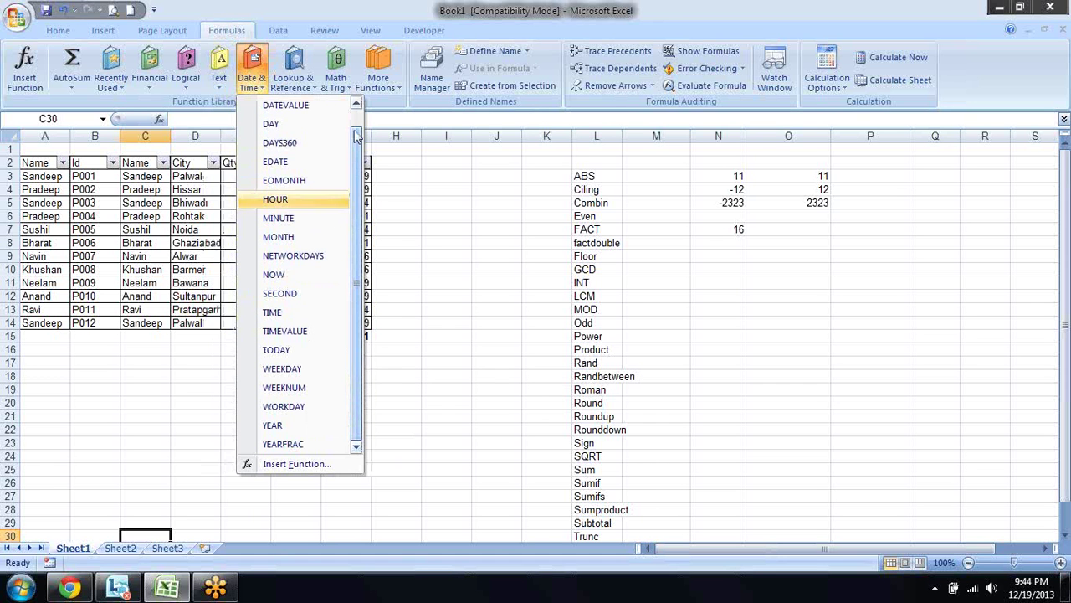
pyautogui.click(315, 88)
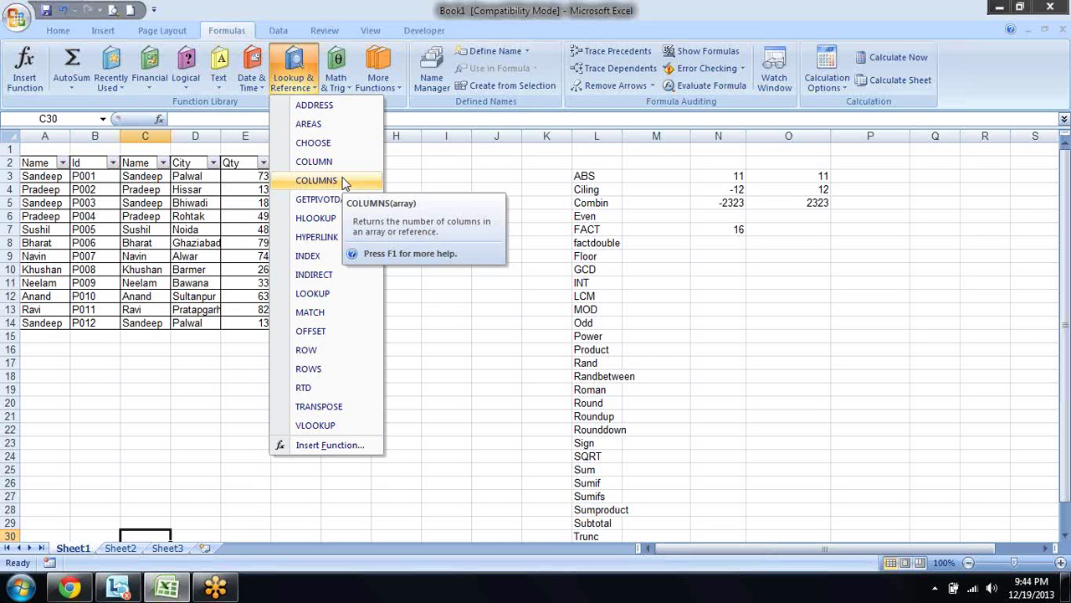
pyautogui.click(437, 414)
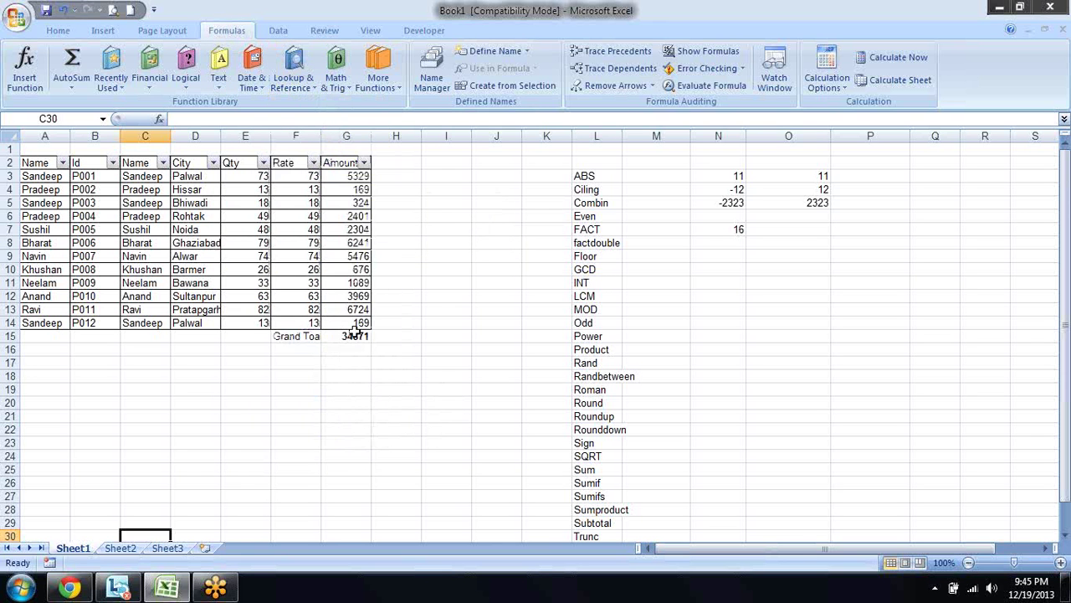